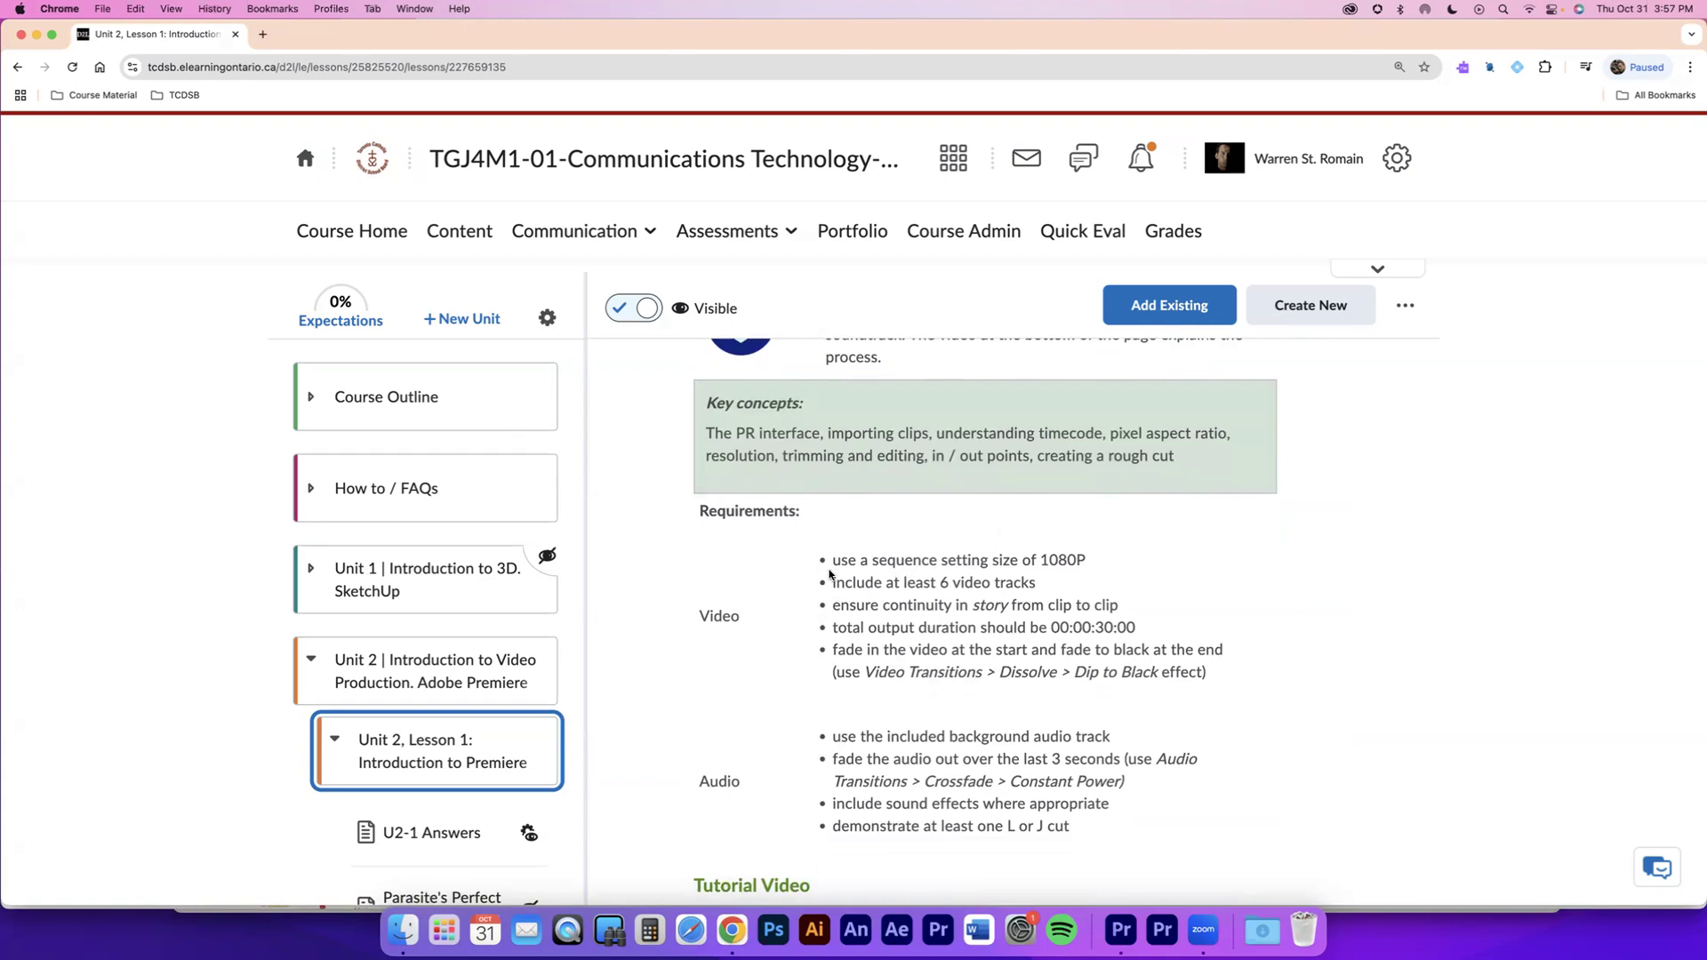
Step: Read through the lesson's key concepts and the video requirements for the montage
{"action": "left_click", "coordinate": [926, 616]}
{"action": "left_click_drag", "start_coordinate": [710, 433], "coordinate": [1069, 435]}
{"action": "left_click_drag", "start_coordinate": [931, 457], "coordinate": [1017, 457]}
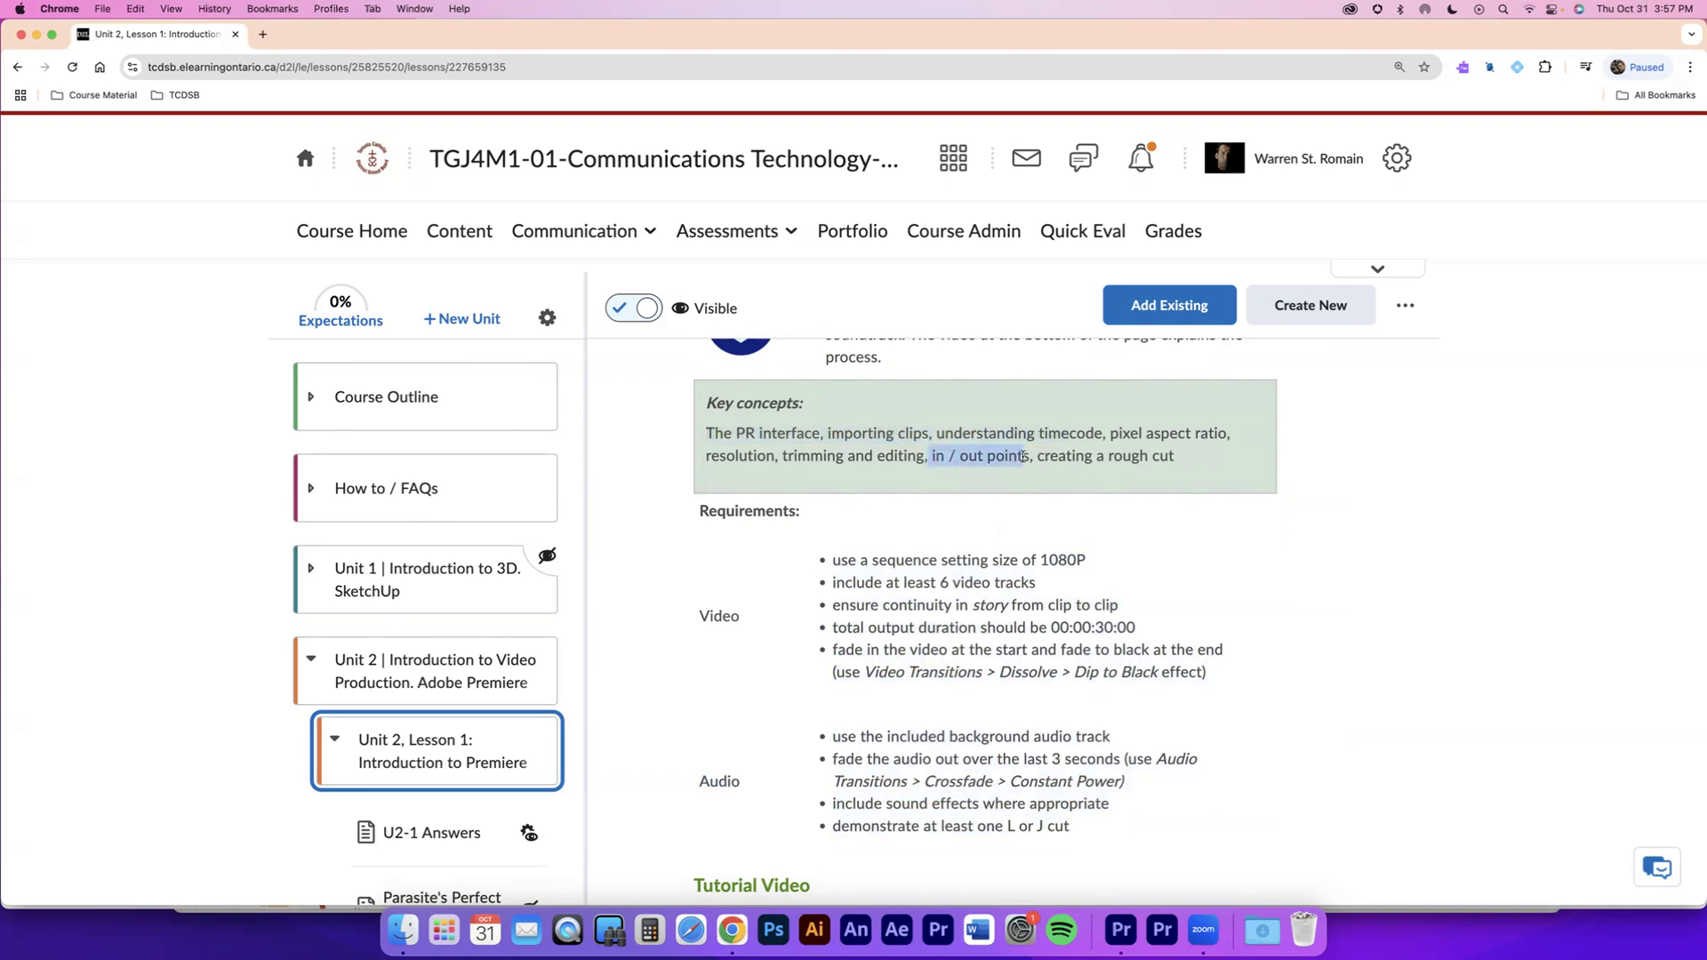
{"action": "left_click_drag", "start_coordinate": [1039, 458], "coordinate": [1171, 458]}
{"action": "left_click", "coordinate": [1177, 462]}
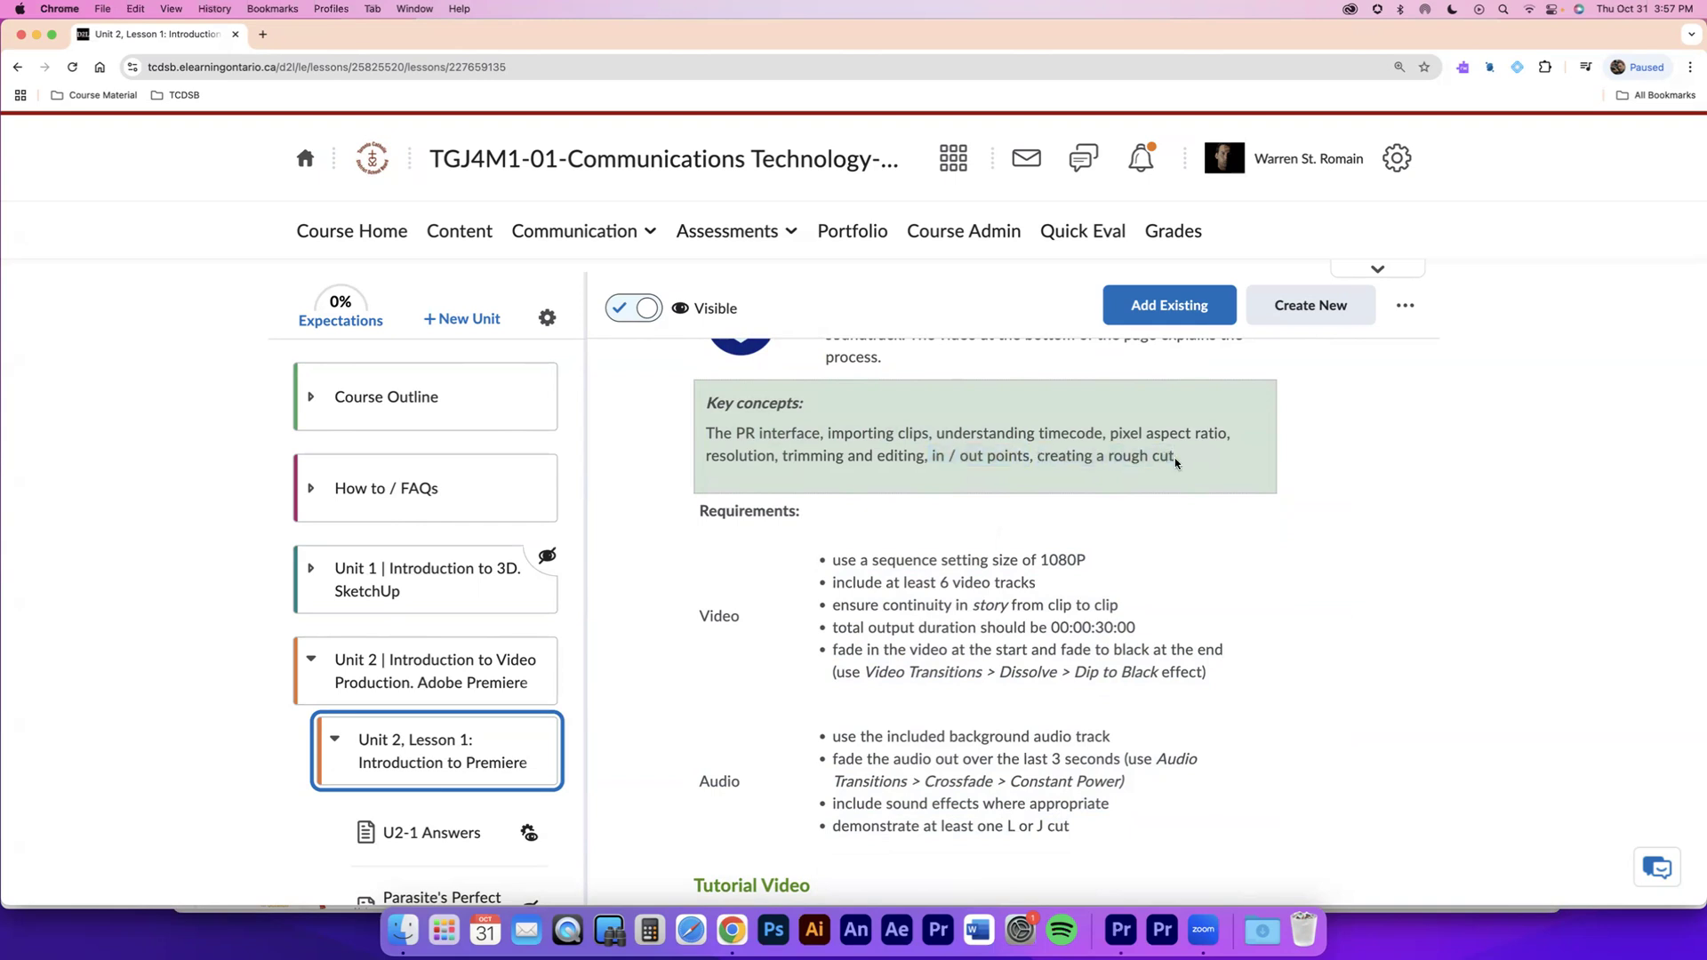
{"action": "scroll", "coordinate": [1058, 547], "scroll_direction": "down", "scroll_amount": 1}
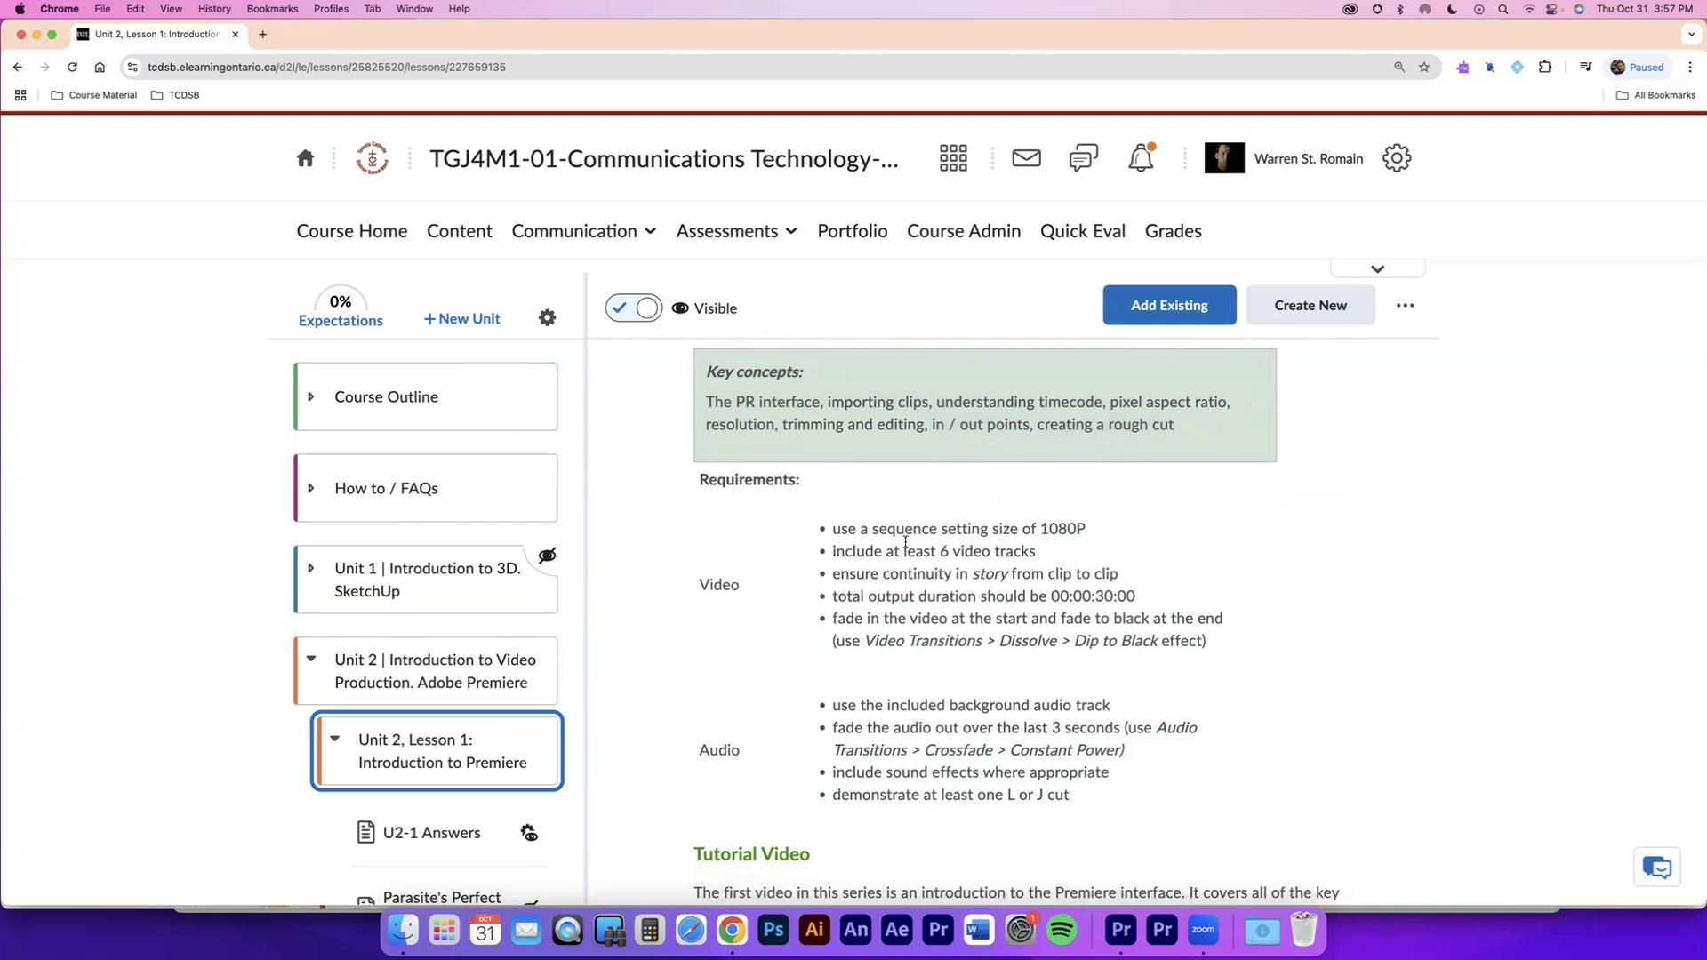
{"action": "left_click_drag", "start_coordinate": [833, 530], "coordinate": [1244, 653]}
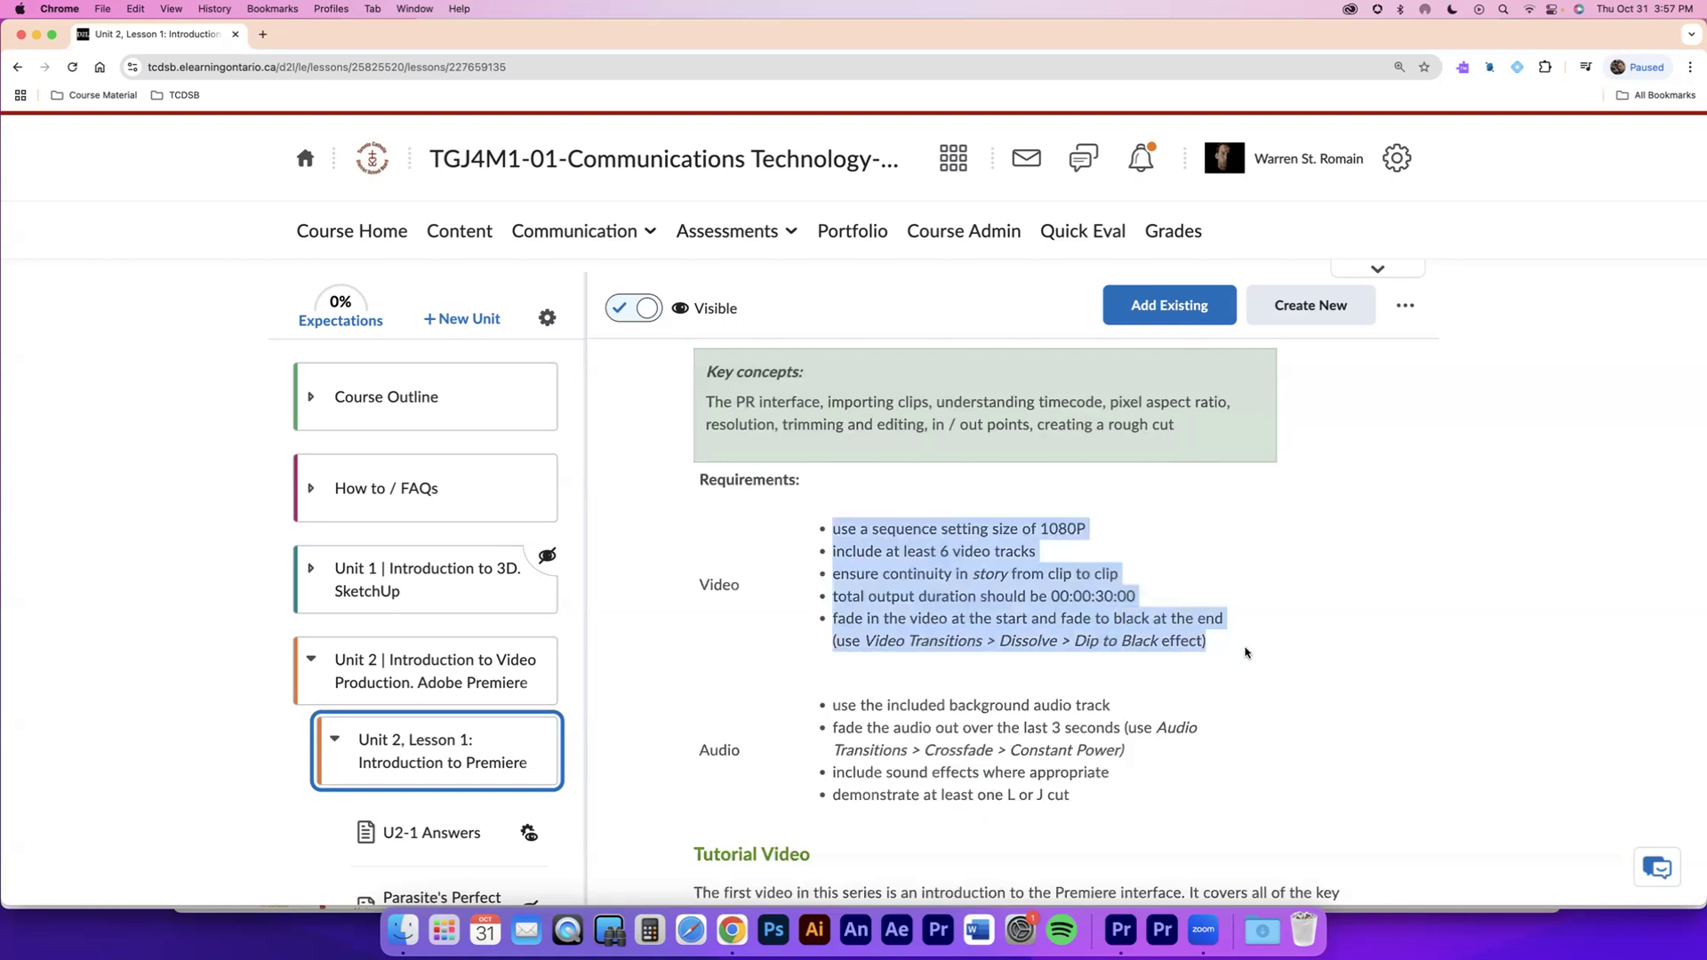
{"action": "left_click", "coordinate": [1241, 653]}
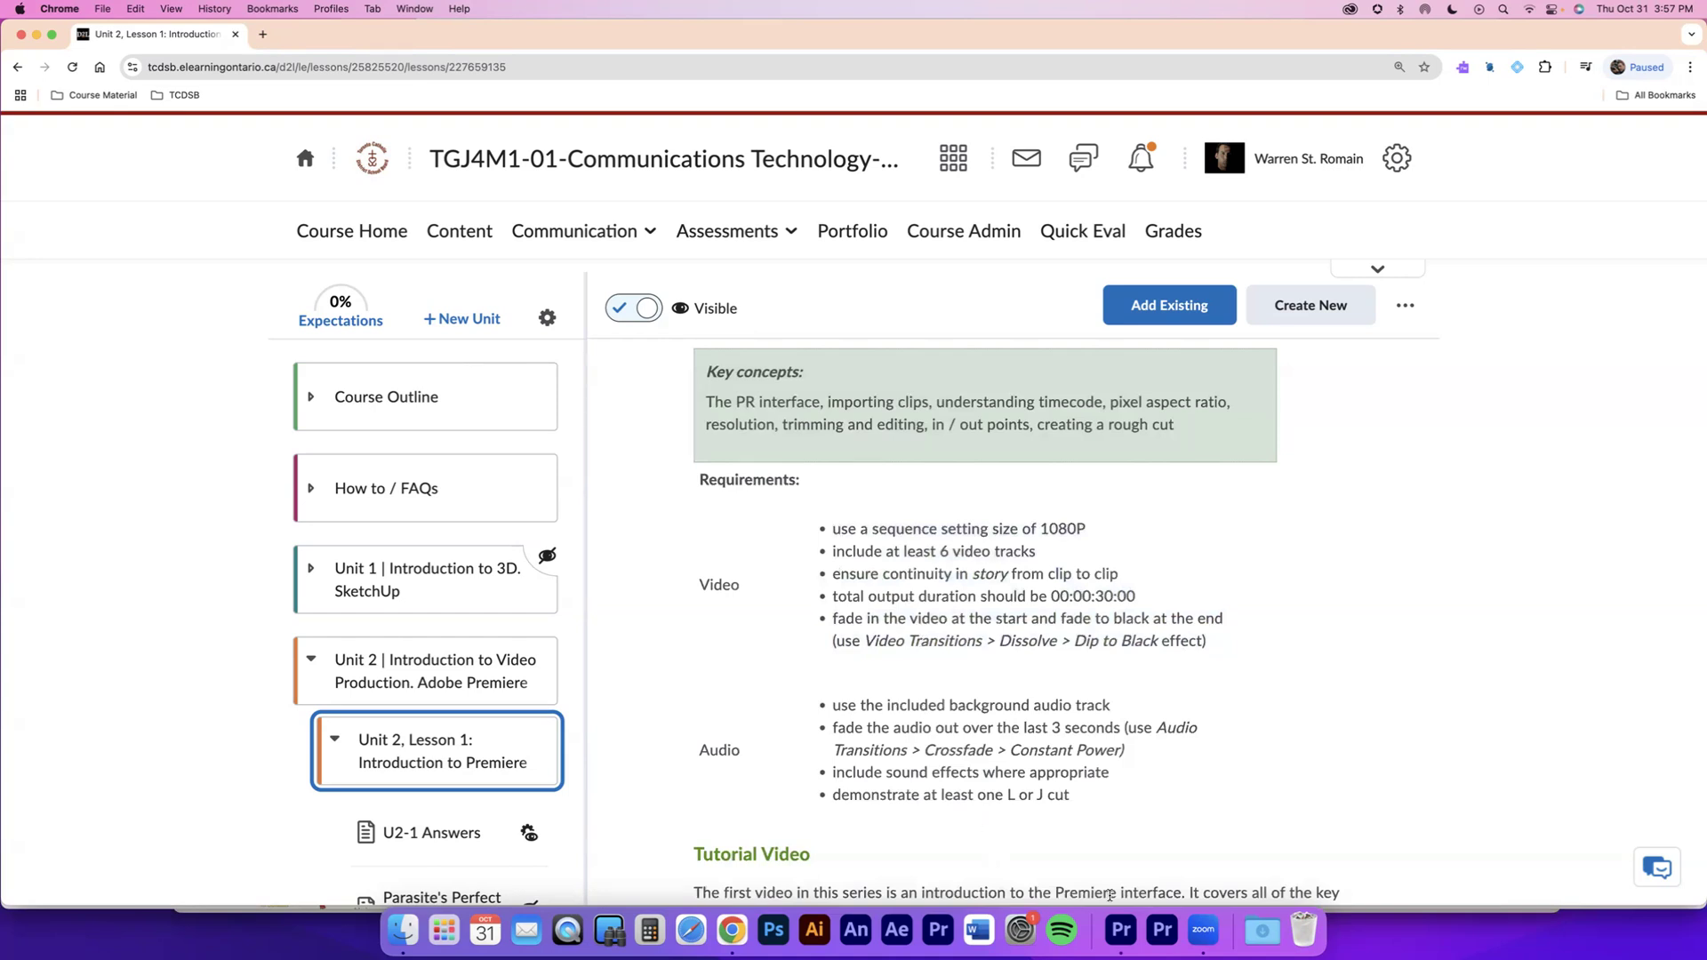
Step: Switch to Premiere Pro and create the project 2-1b-lesson-portion, skipping the initial media import
{"action": "key", "text": "super+Tab"}
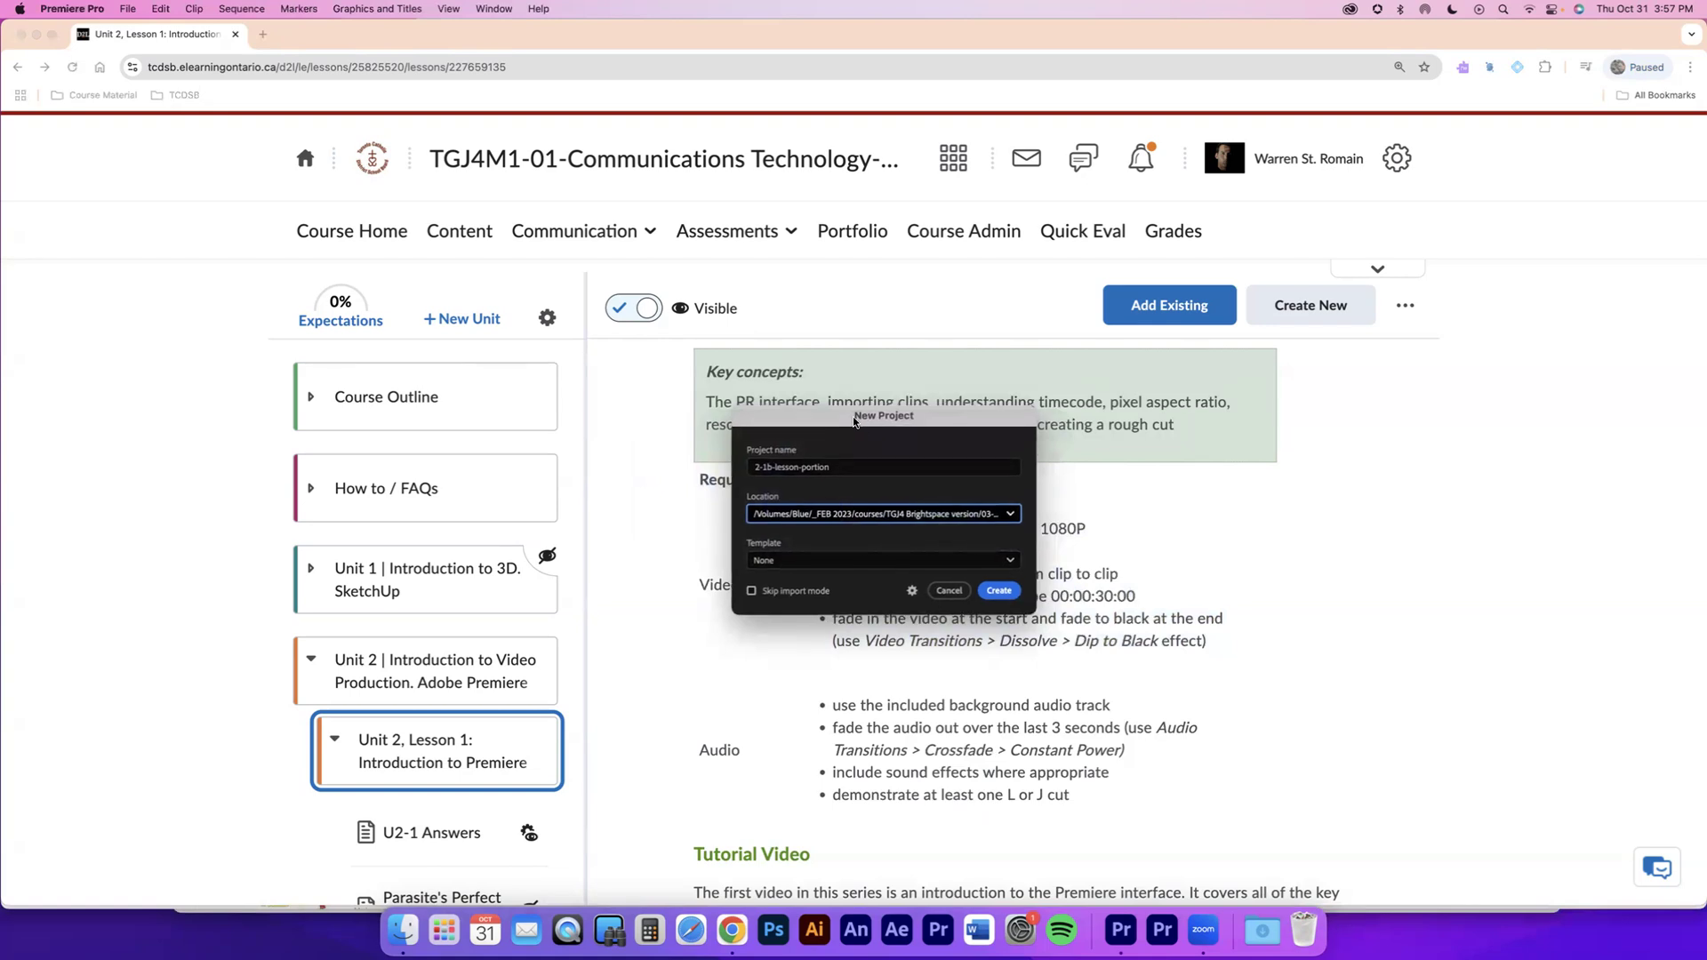
{"action": "left_click_drag", "start_coordinate": [851, 416], "coordinate": [855, 408]}
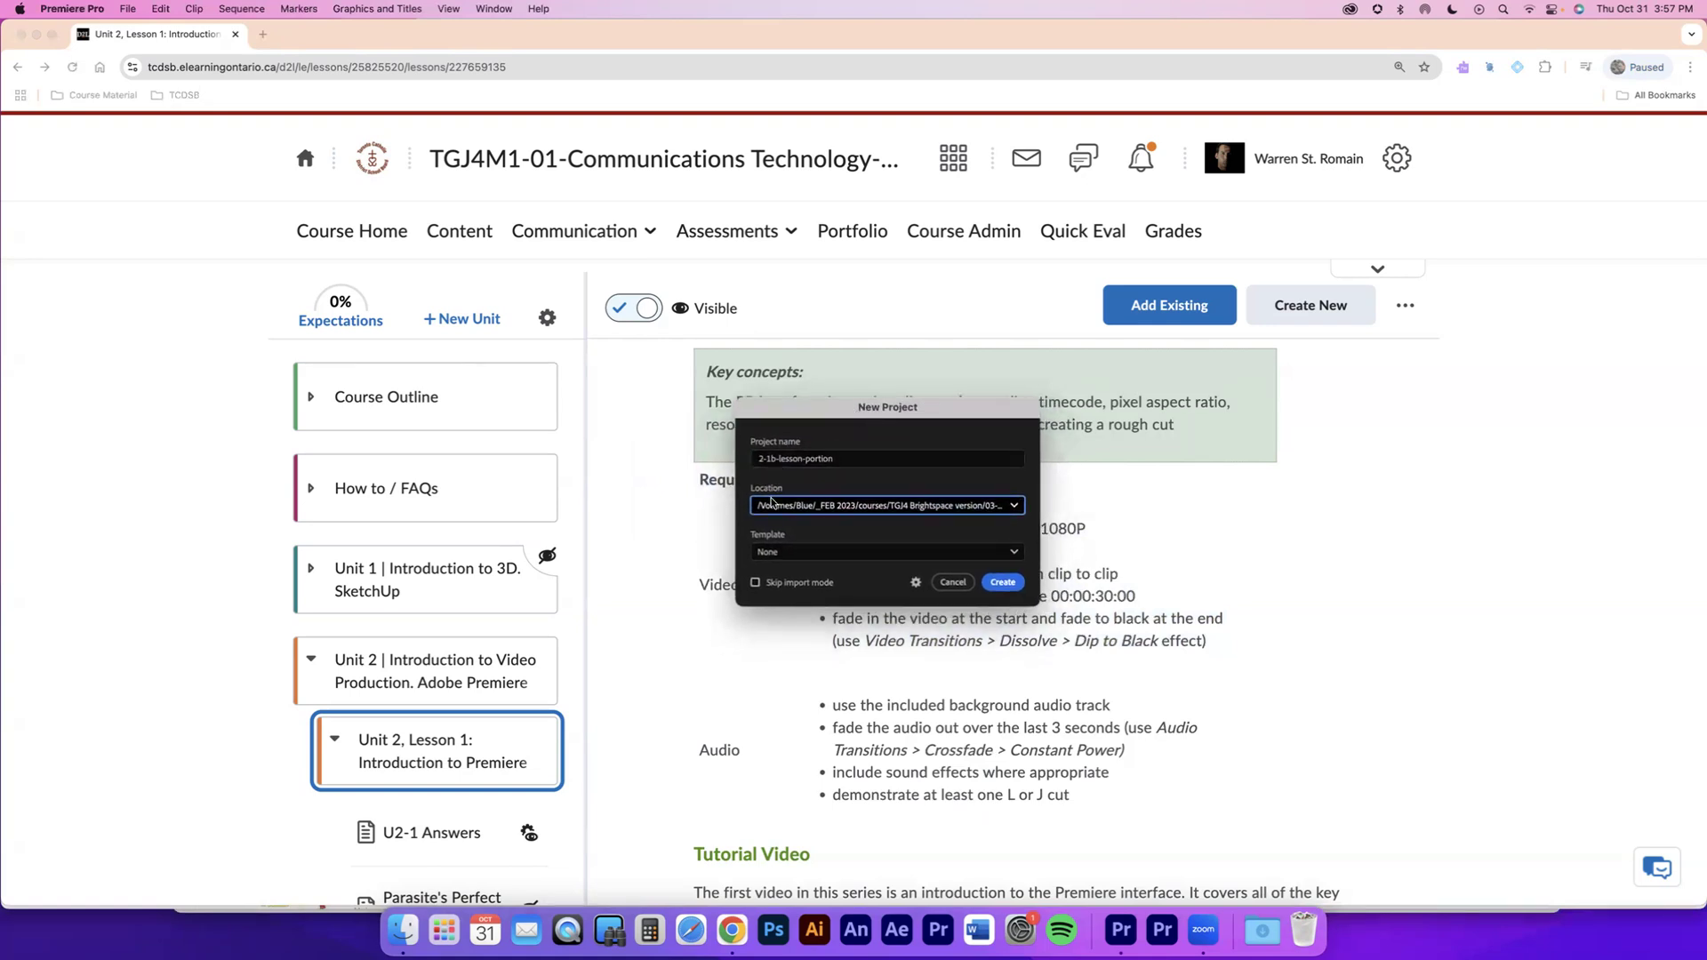
{"action": "left_click", "coordinate": [1003, 582]}
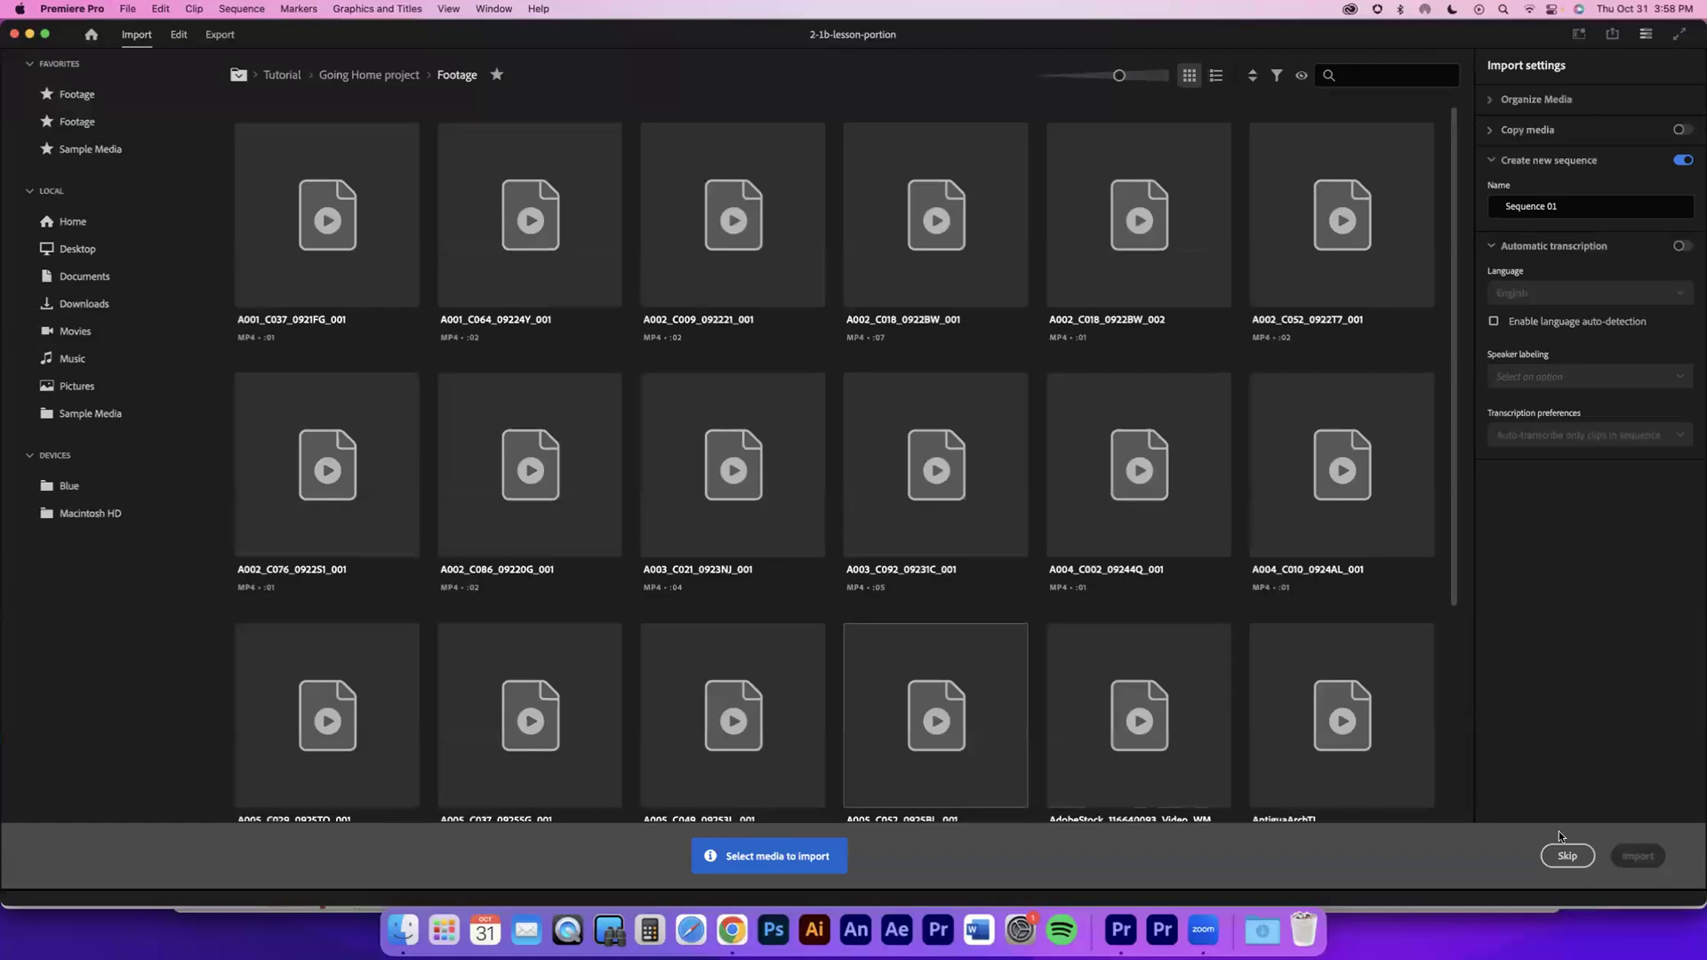
{"action": "left_click", "coordinate": [1568, 855]}
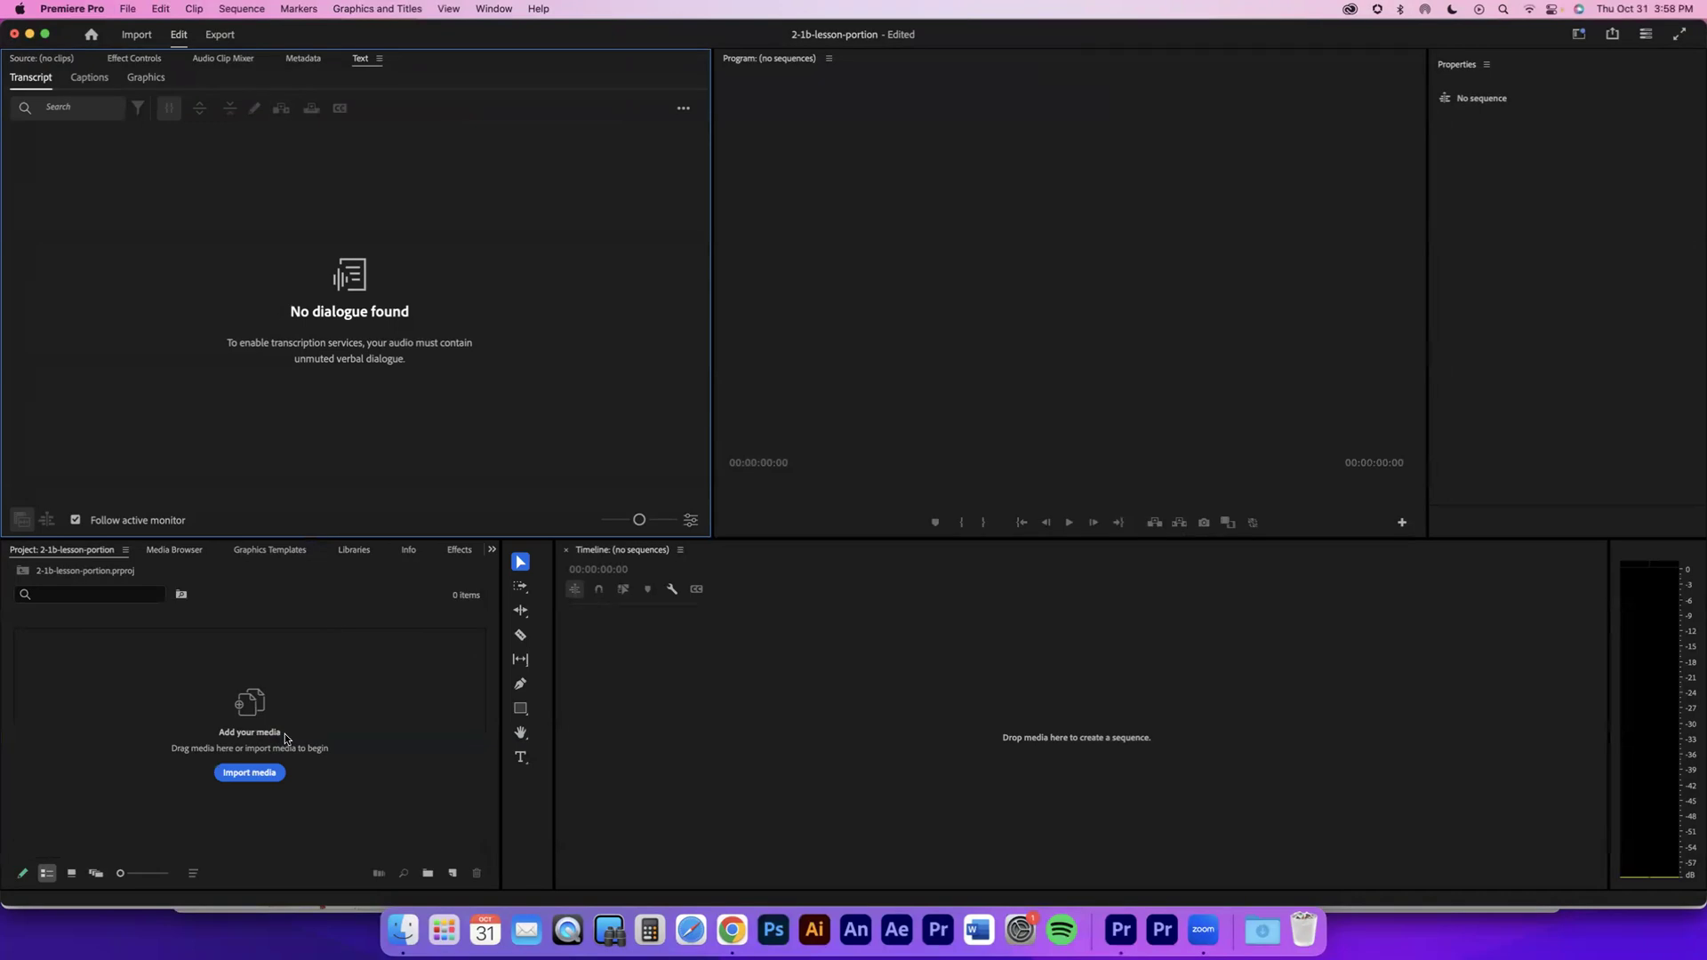
Step: Import all the media files in the source files folder, from the 4490-the-descent MP3 through traffic_light.mp4
{"action": "left_click", "coordinate": [254, 775]}
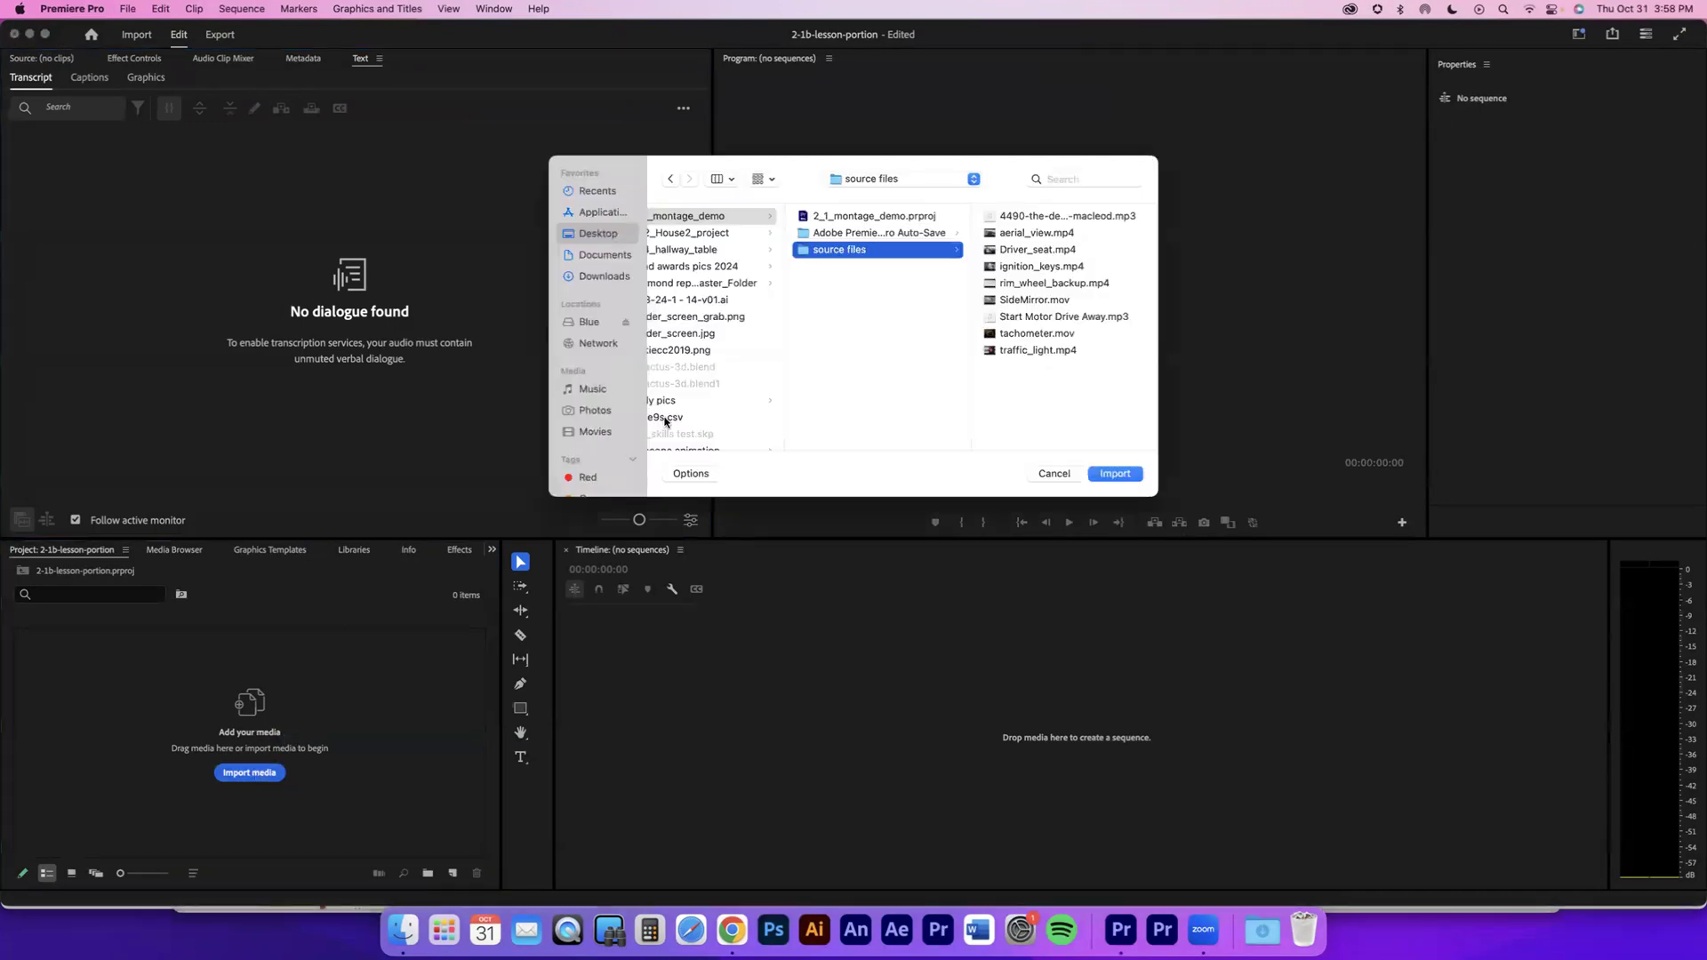
{"action": "left_click", "coordinate": [1022, 221]}
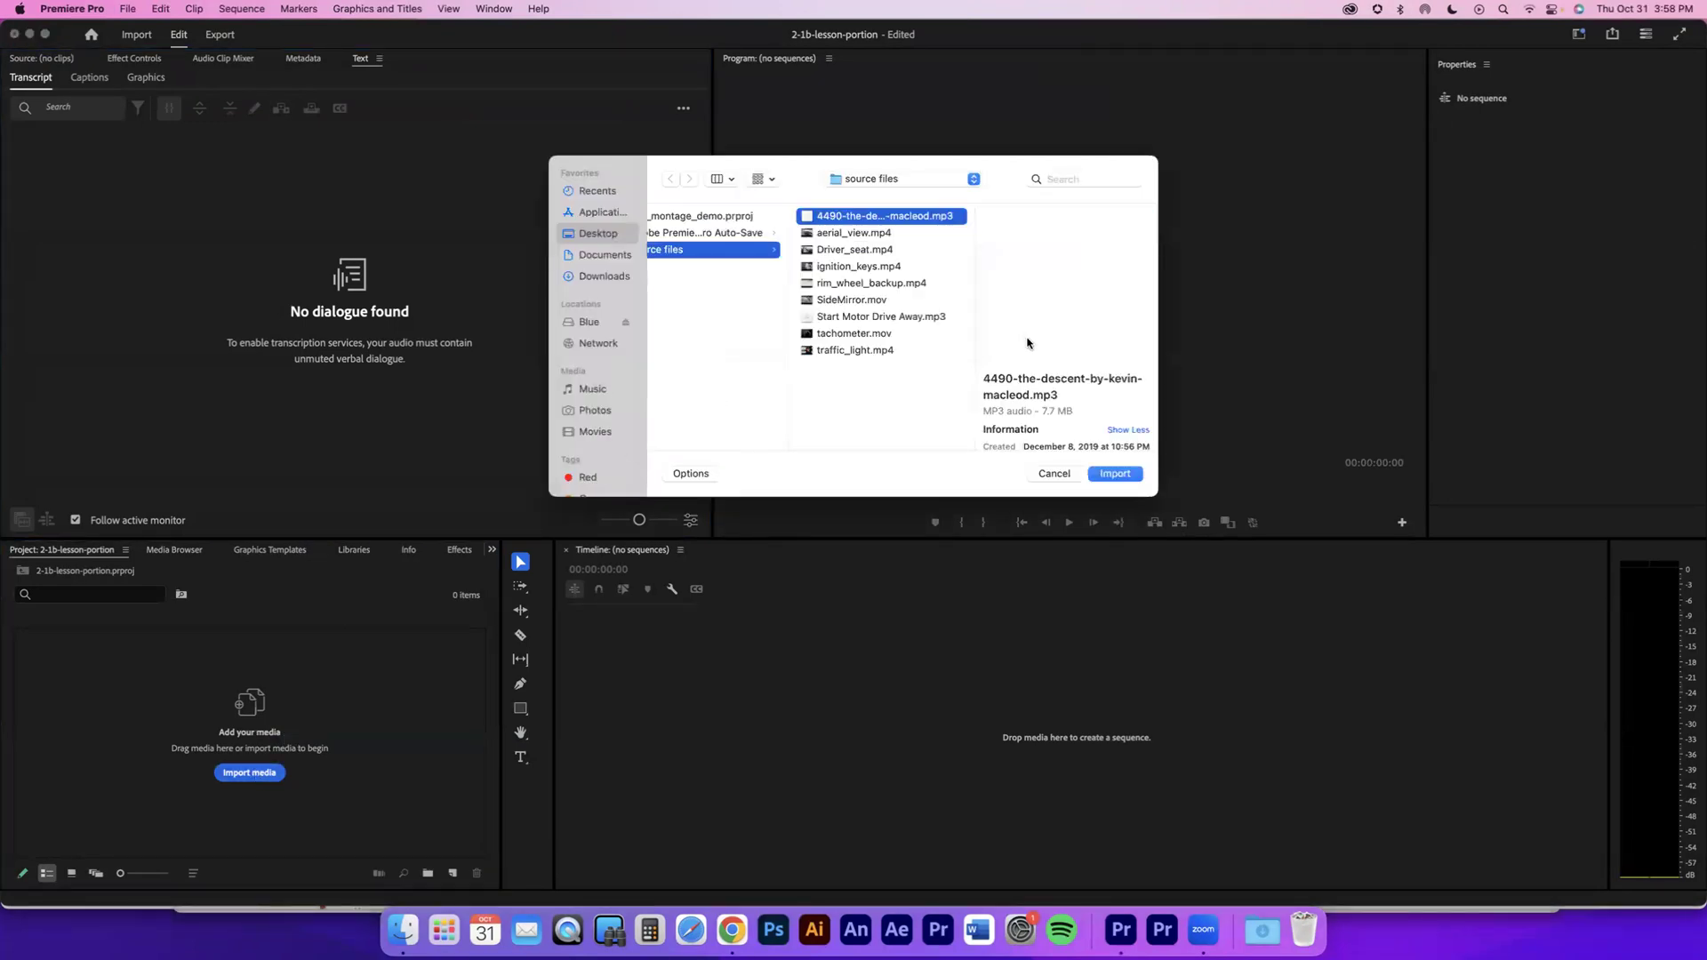
{"action": "left_click", "coordinate": [875, 352], "text": "shift"}
{"action": "left_click", "coordinate": [1112, 474]}
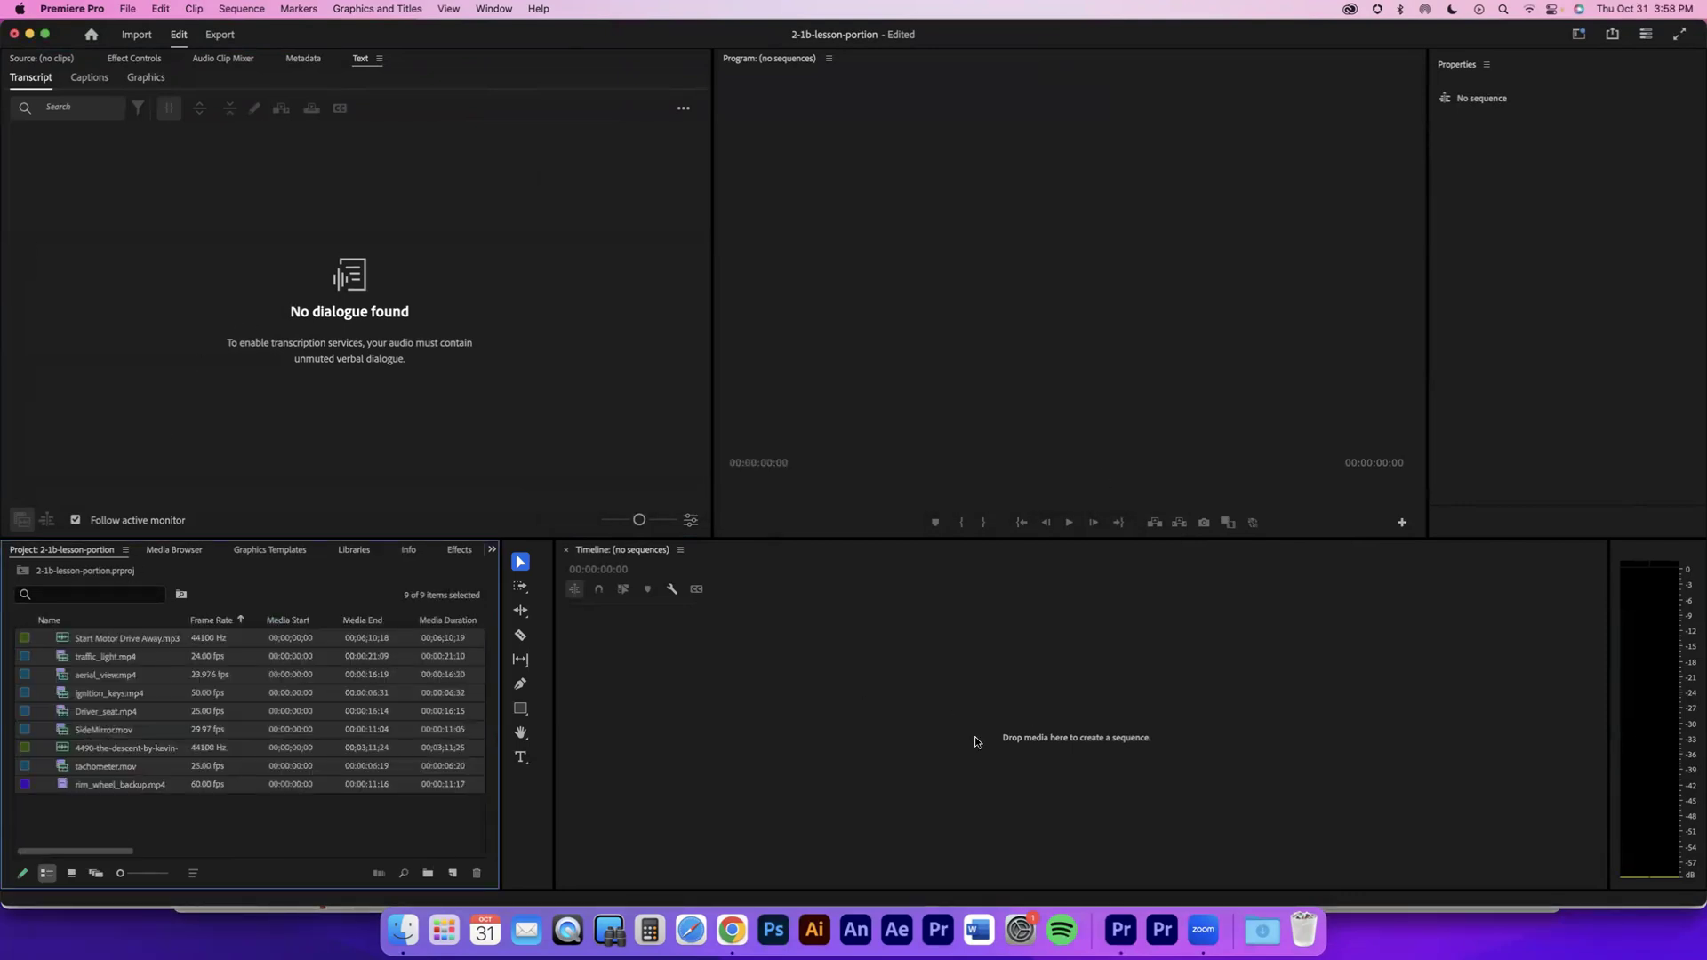
Step: Create a sequence from traffic_light.mp4 and delete the clip from its timeline to leave the sequence empty
{"action": "left_click", "coordinate": [132, 656]}
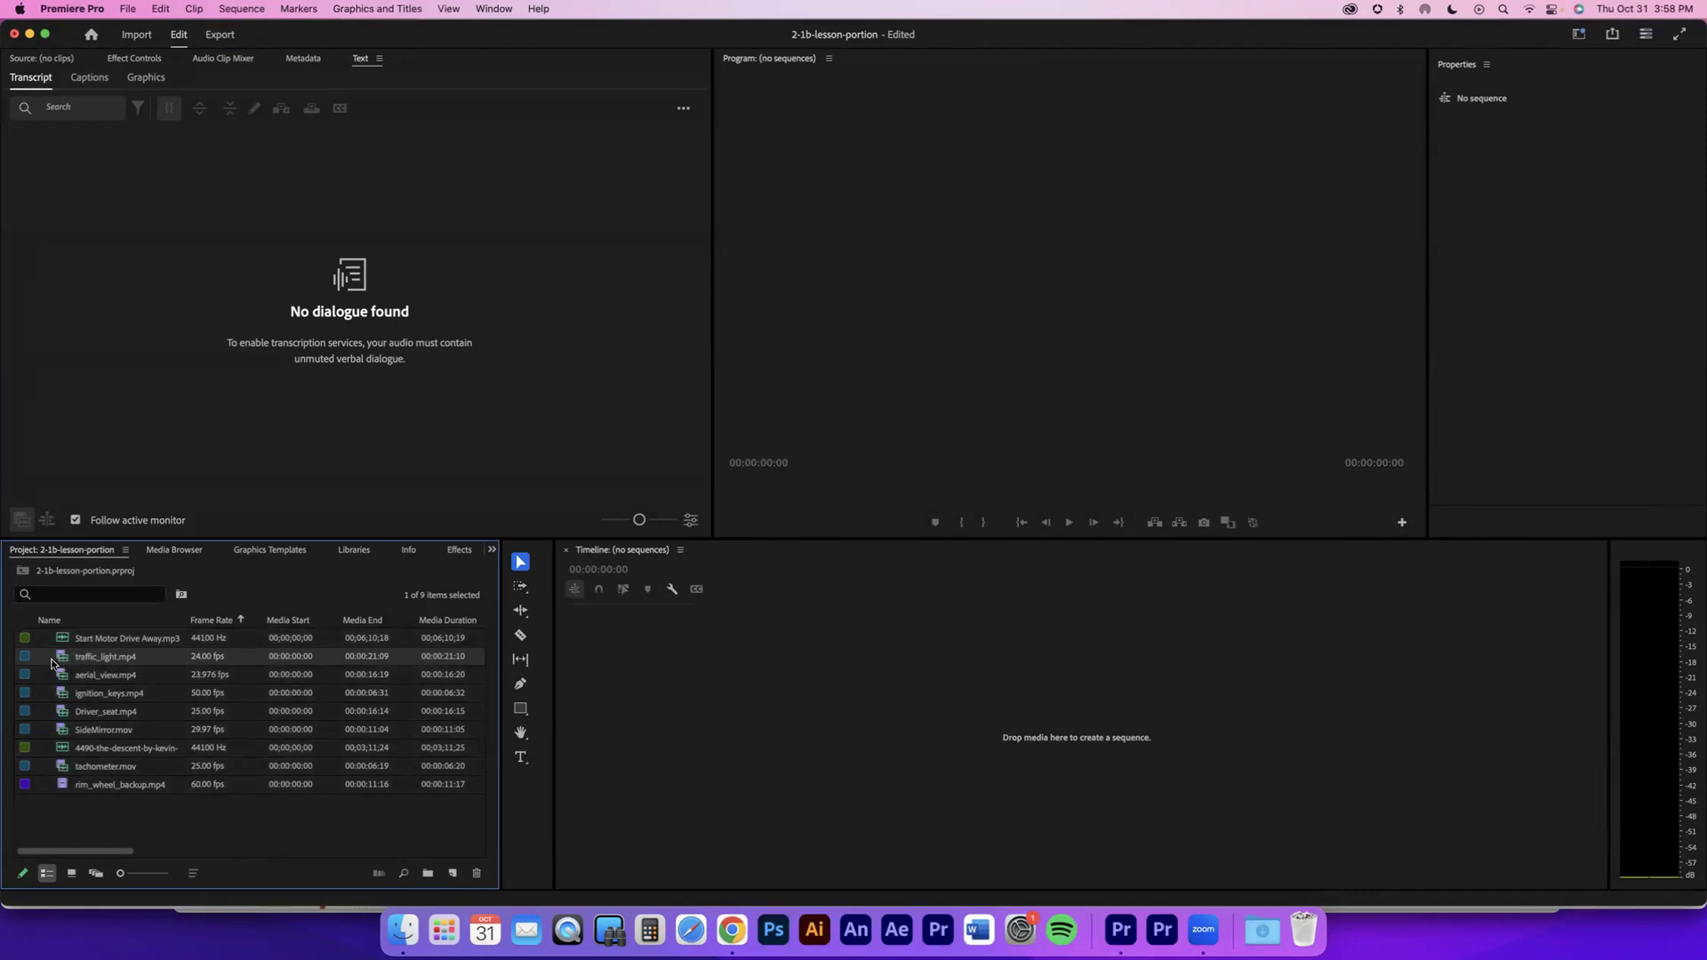
{"action": "left_click_drag", "start_coordinate": [62, 662], "coordinate": [735, 672]}
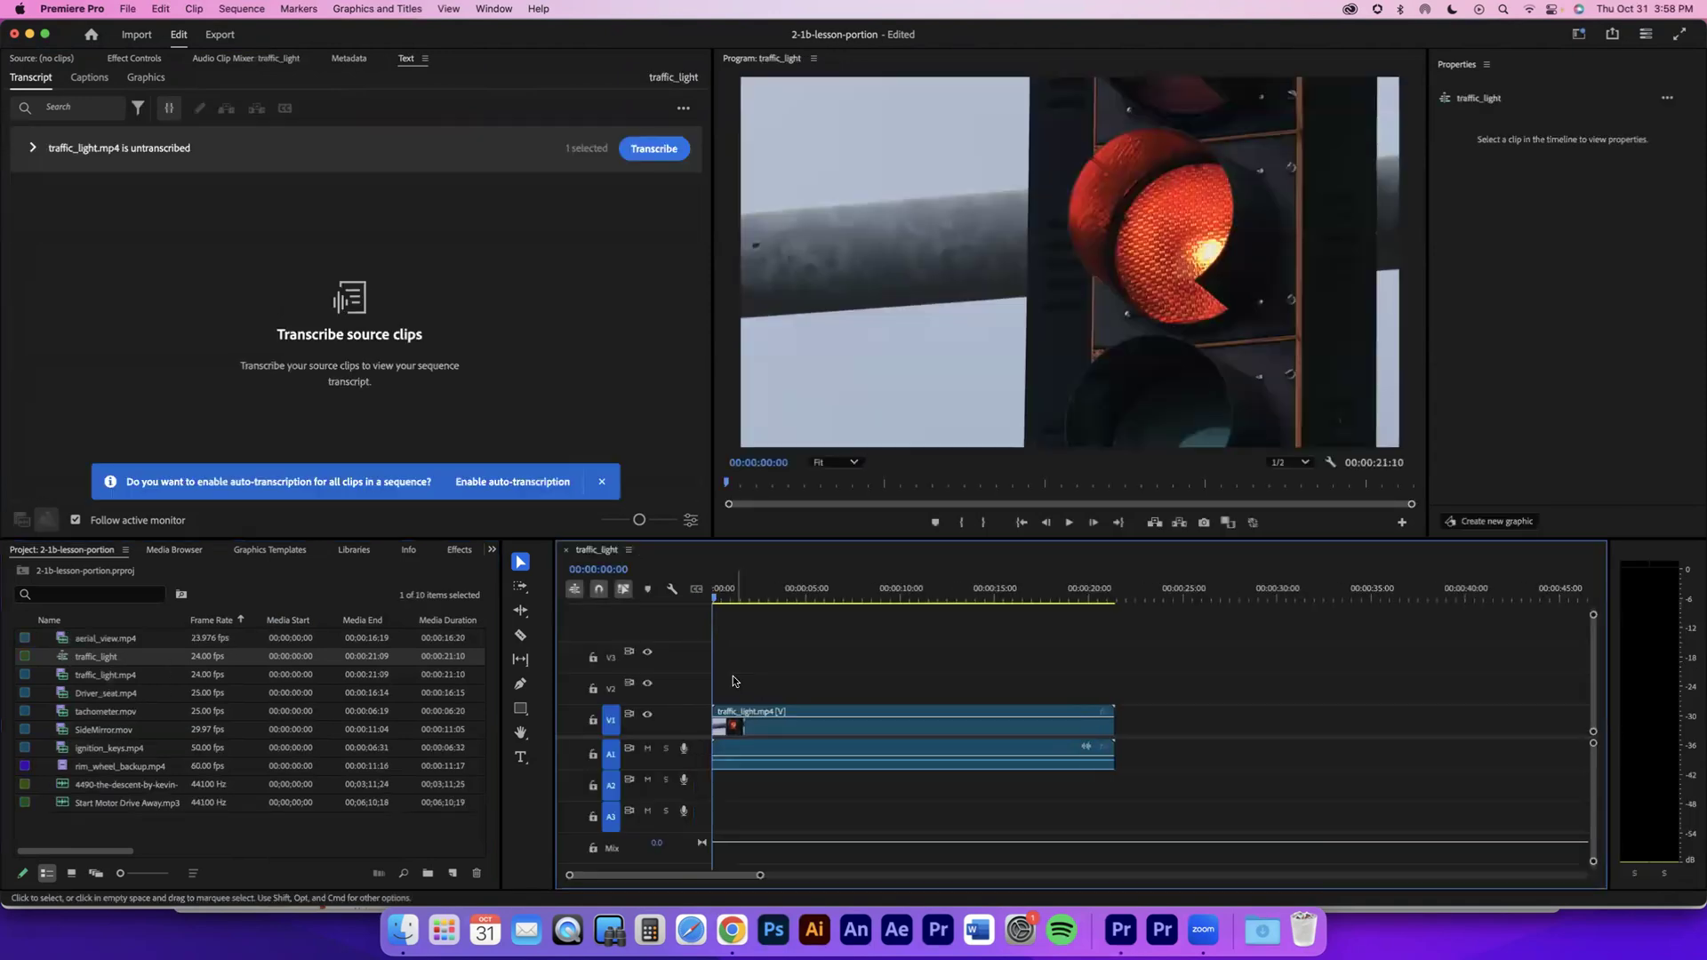
{"action": "left_click", "coordinate": [899, 729]}
{"action": "key", "text": "Delete"}
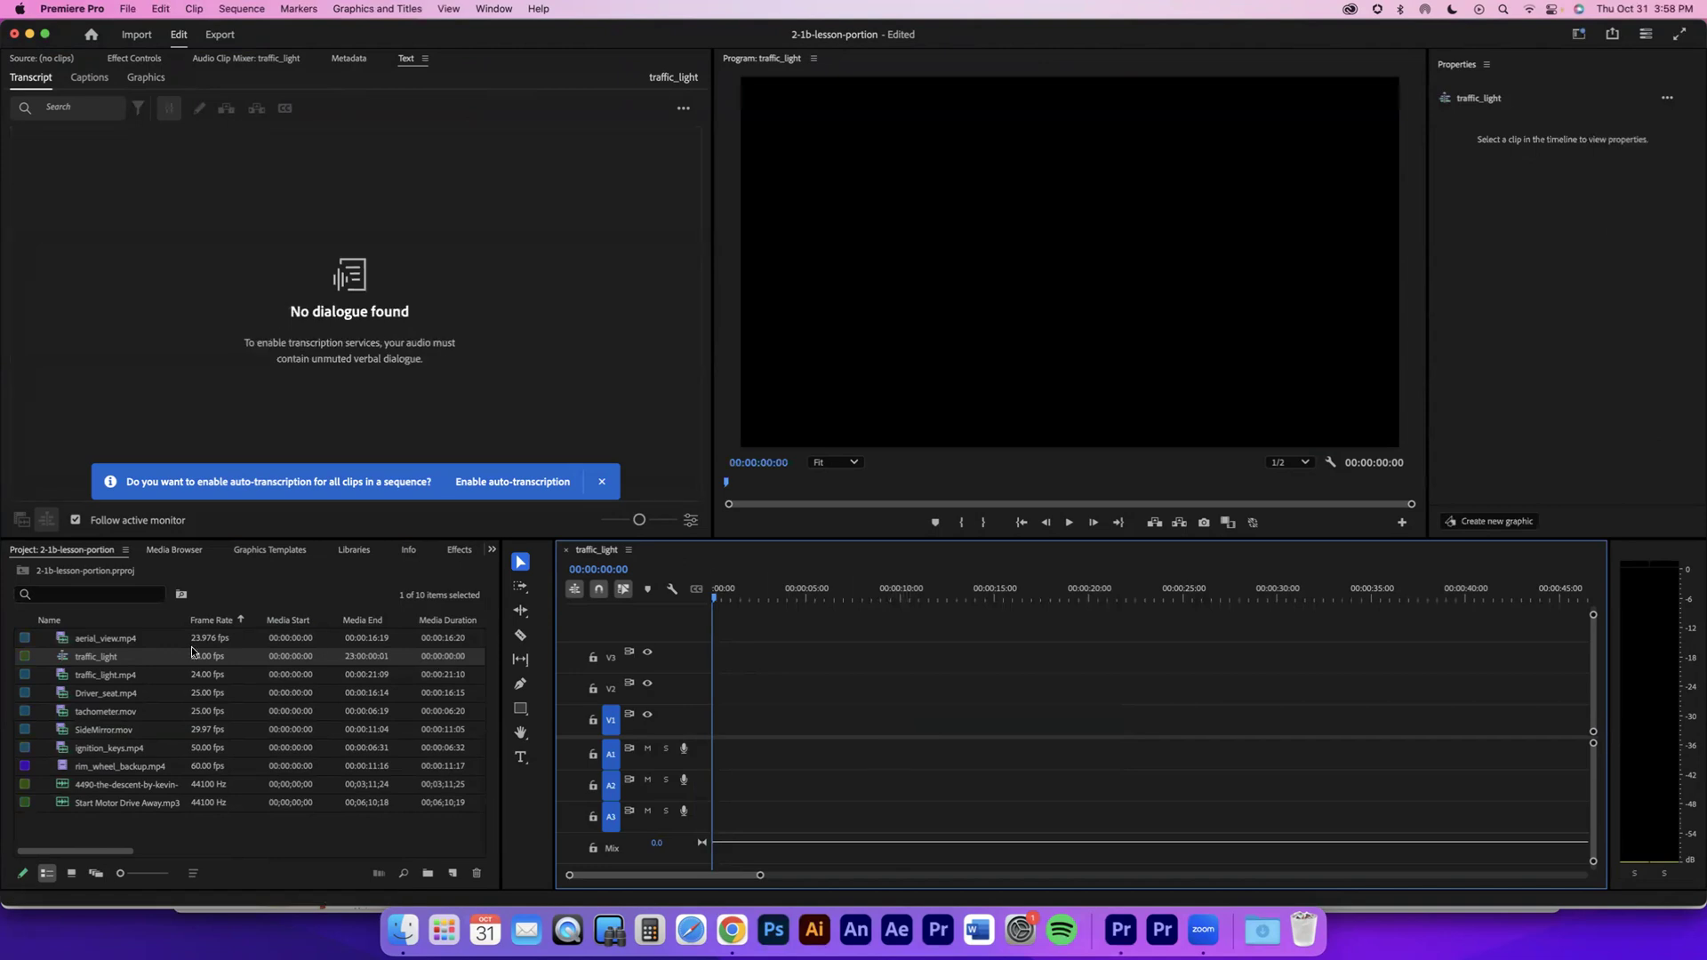
Step: Rename the traffic_light sequence as montage
{"action": "left_click", "coordinate": [89, 658]}
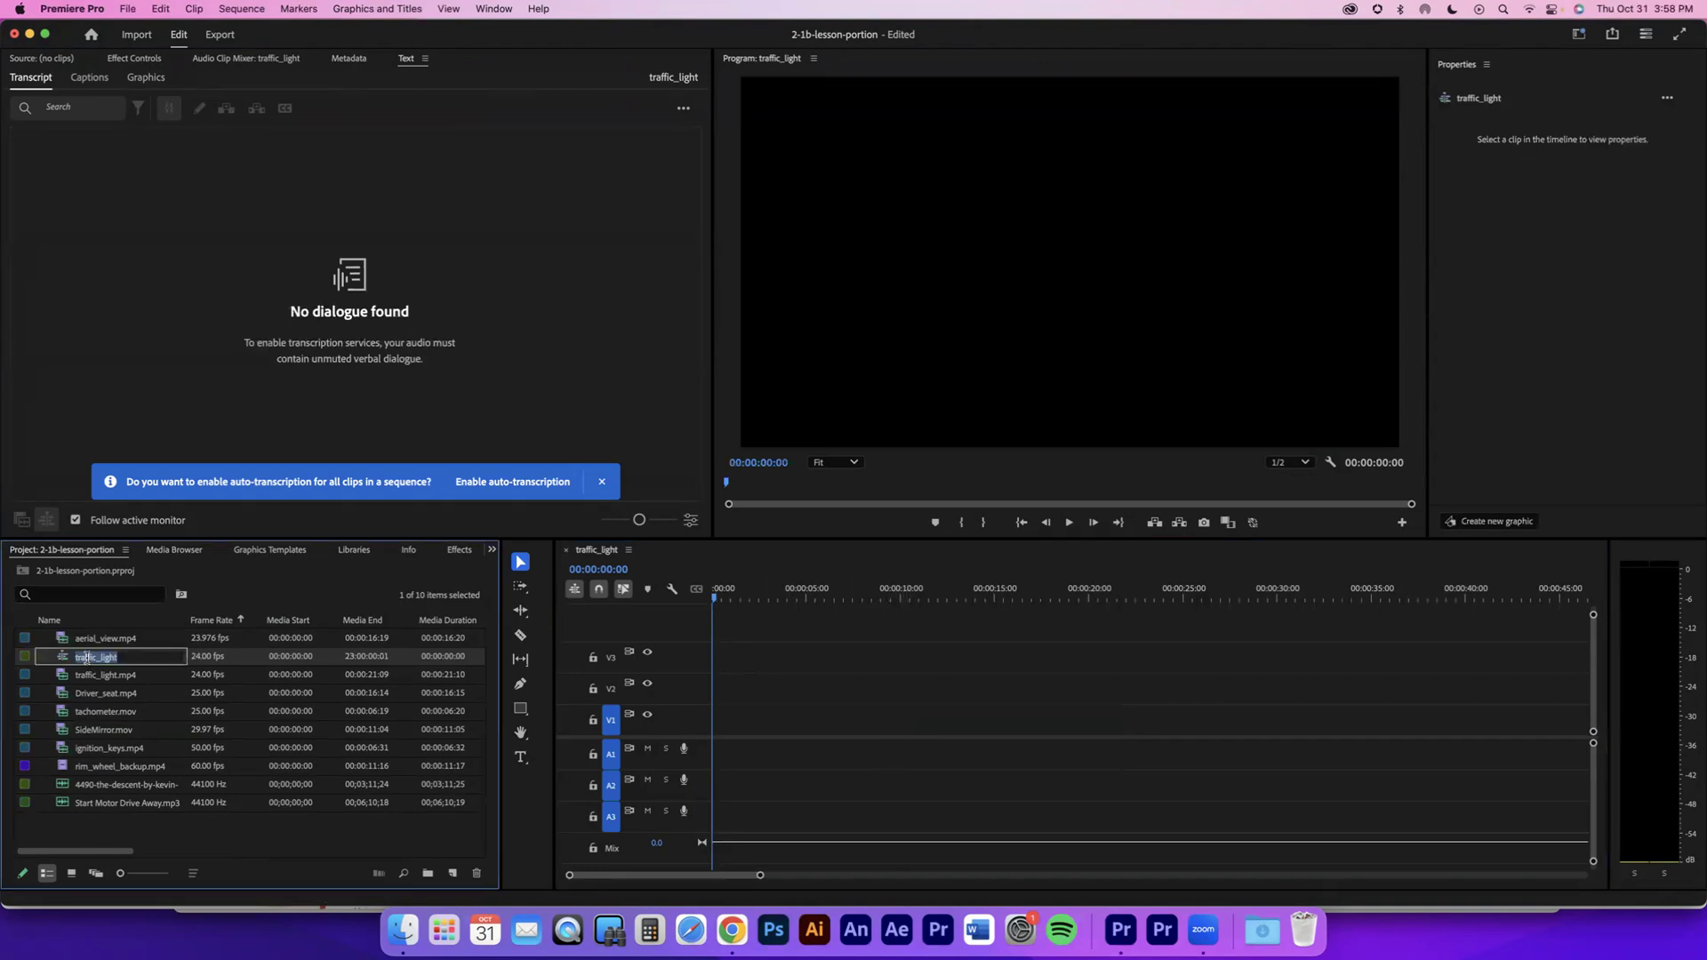
{"action": "type", "text": "montage"}
{"action": "key", "text": "Tab"}
{"action": "left_click", "coordinate": [118, 659]}
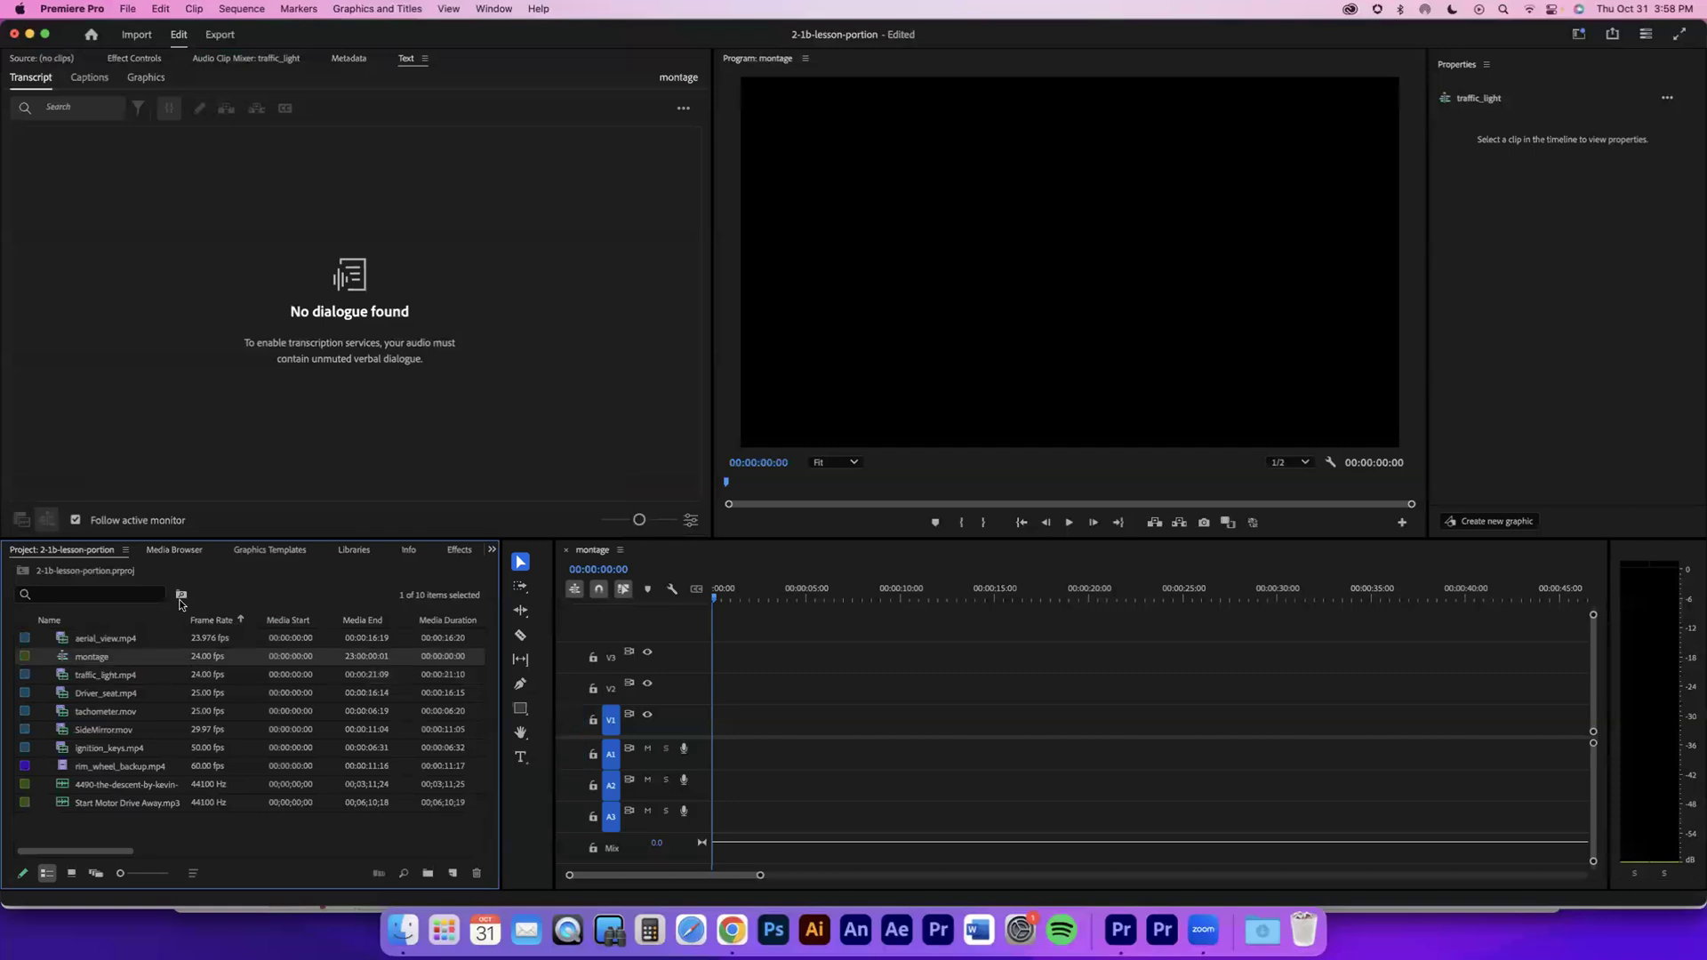
Step: Check the frame size and timebase in the montage sequence's settings
{"action": "left_click", "coordinate": [242, 9]}
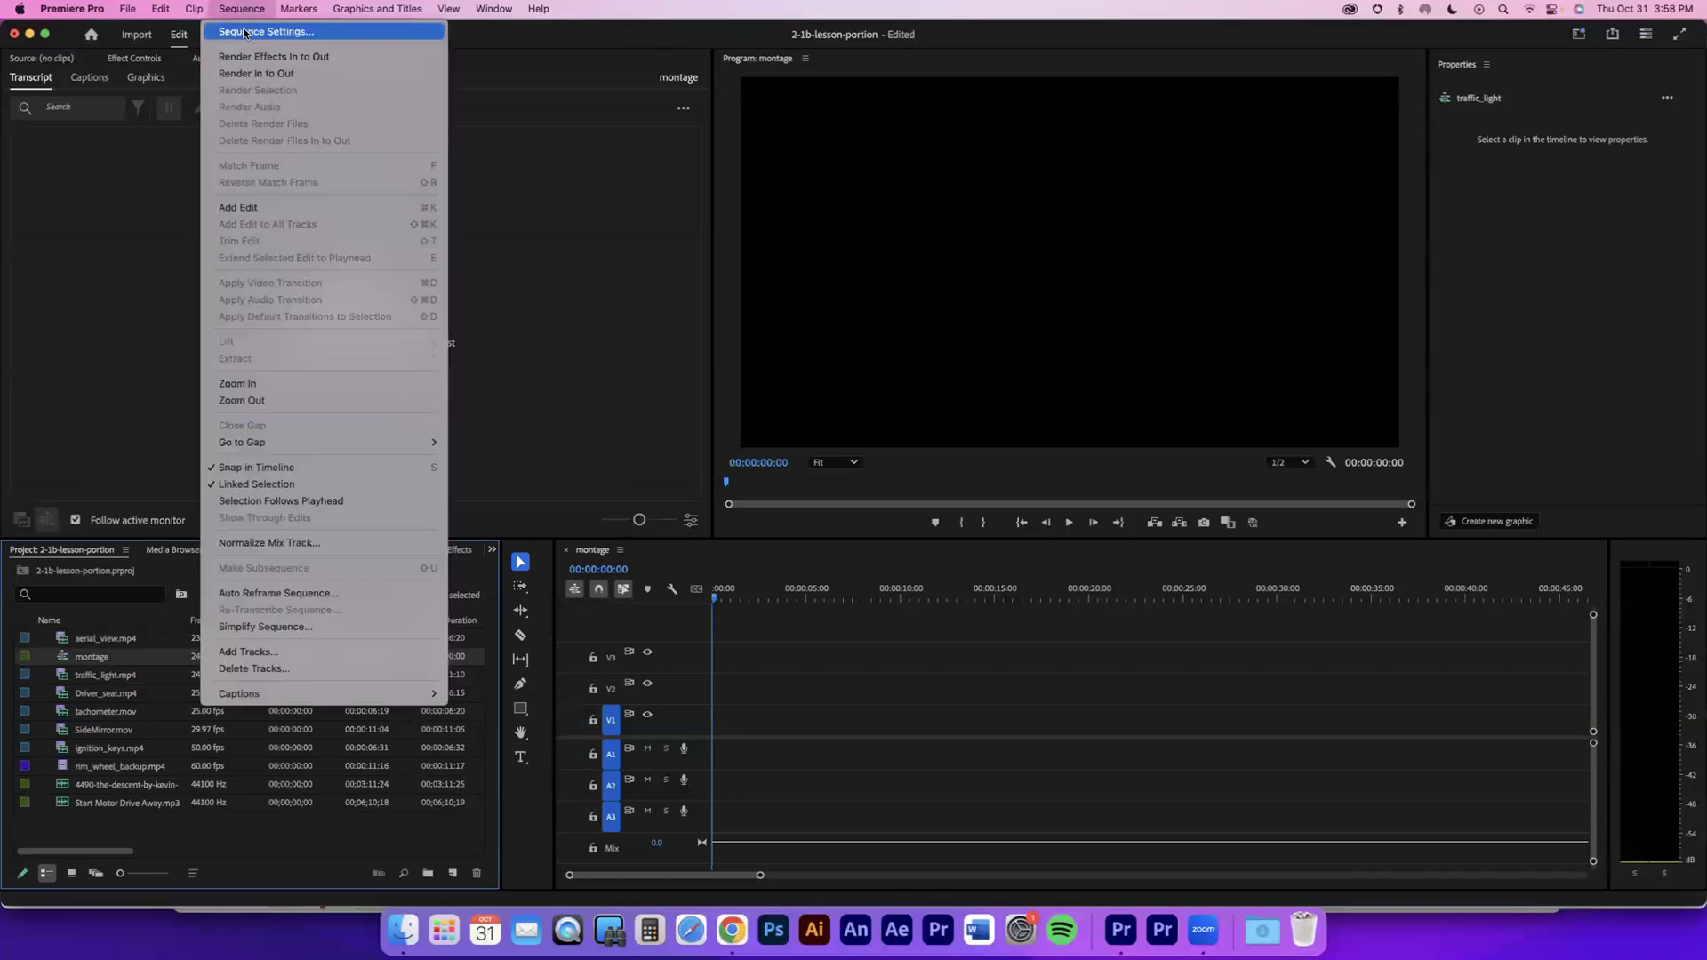
{"action": "left_click", "coordinate": [254, 34]}
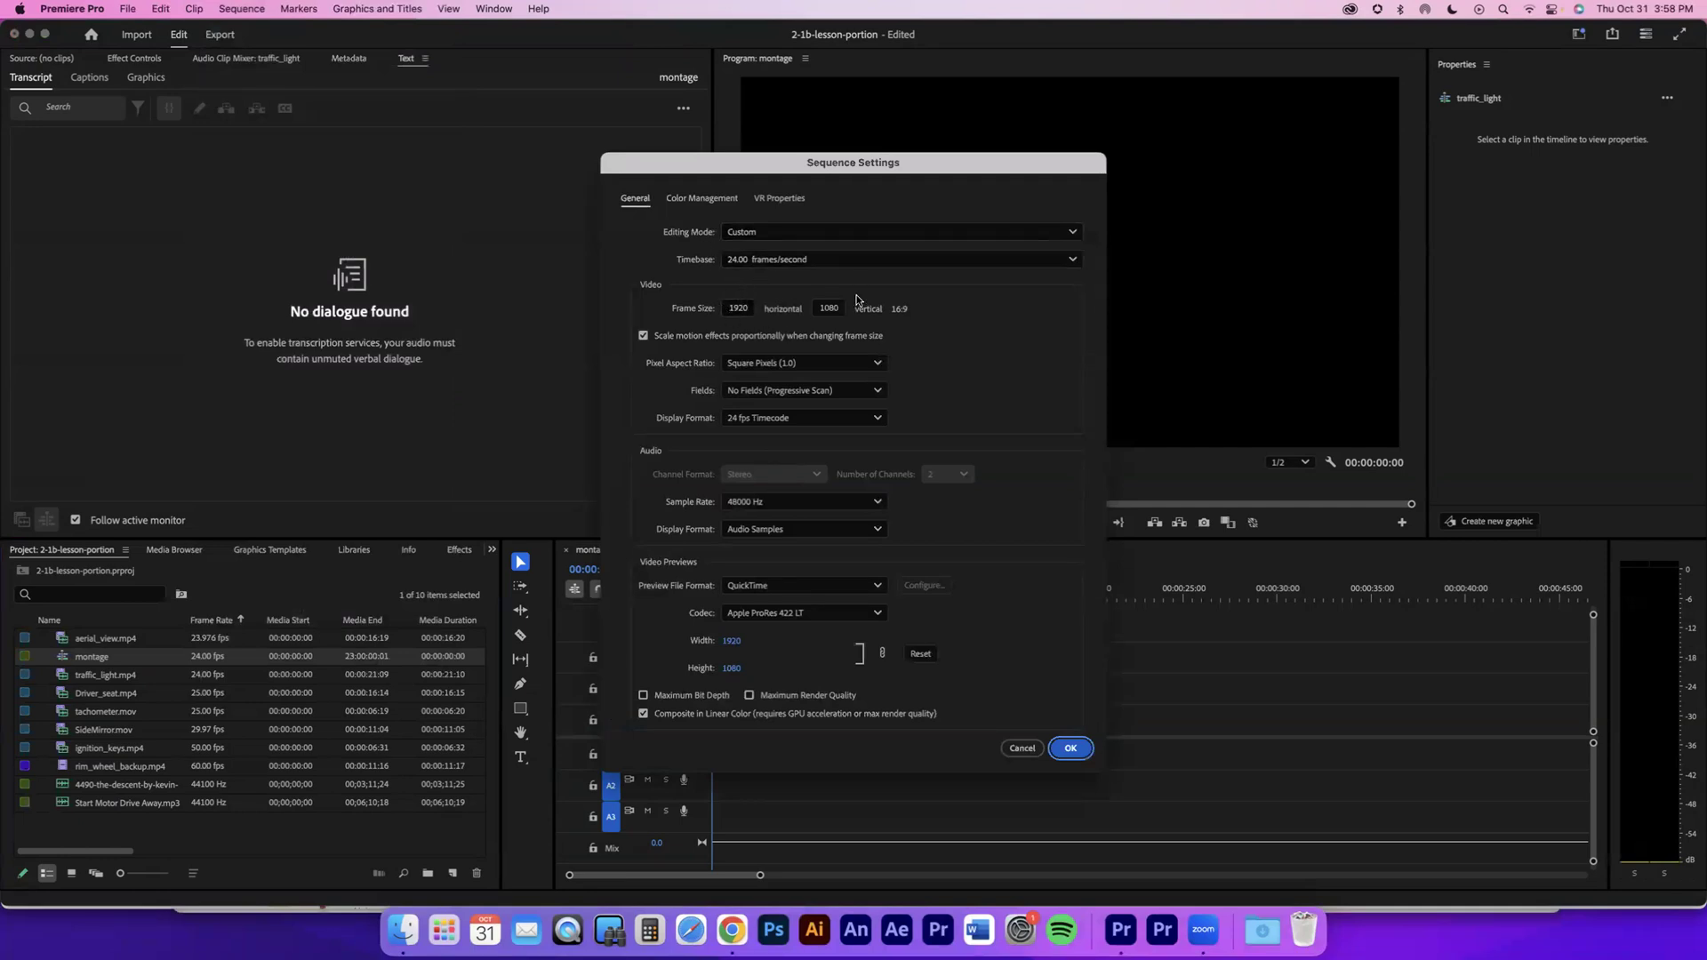
{"action": "left_click", "coordinate": [1069, 748]}
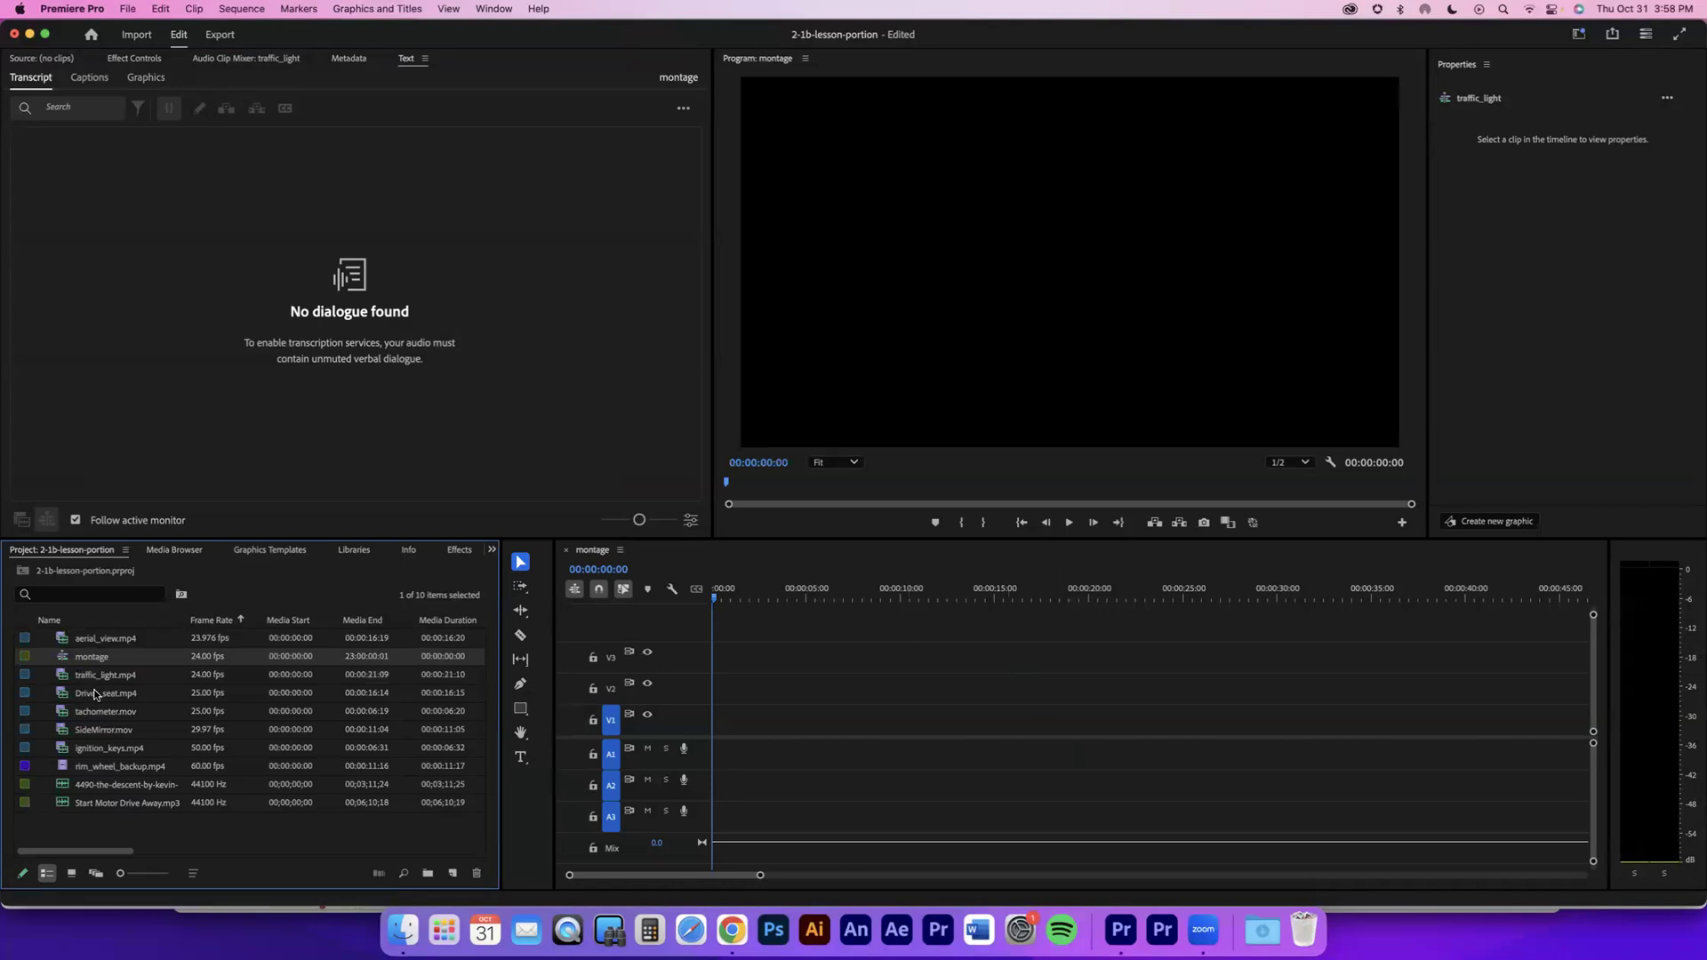
Step: Switch to Chrome and look through the lesson's tutorial videos down to the Final video (2.1 Montage) reference
{"action": "key", "text": "super+Tab"}
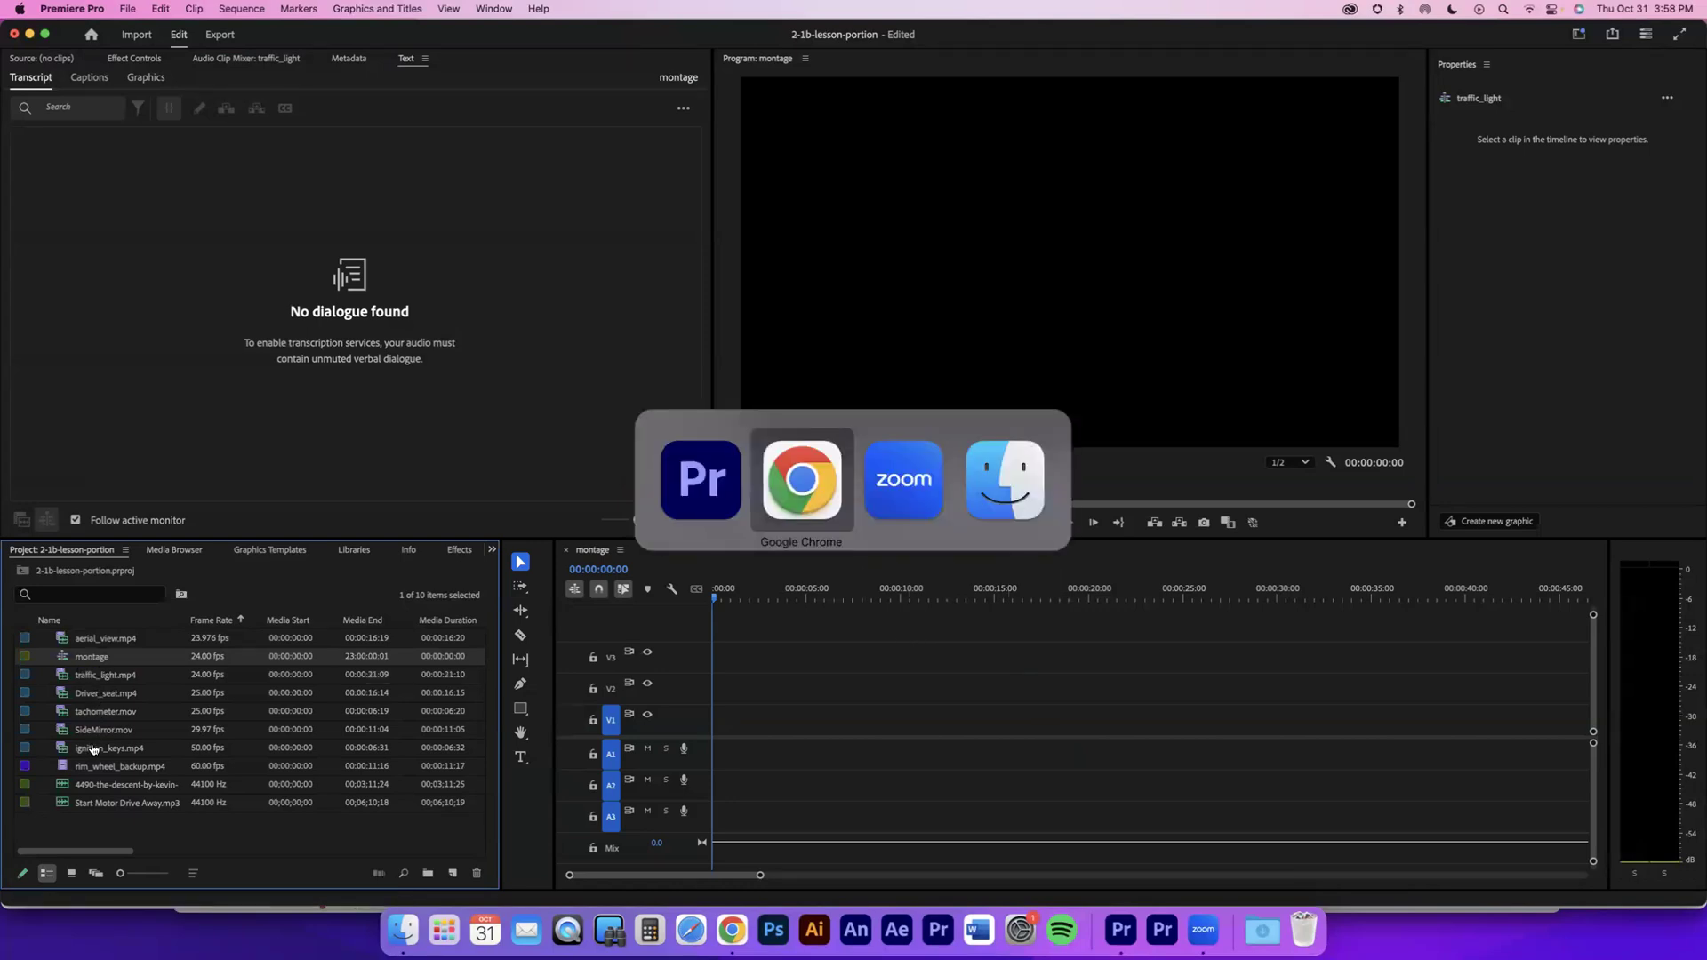
{"action": "scroll", "coordinate": [896, 623], "scroll_direction": "down", "scroll_amount": 1}
{"action": "scroll", "coordinate": [896, 623], "scroll_direction": "down", "scroll_amount": 20}
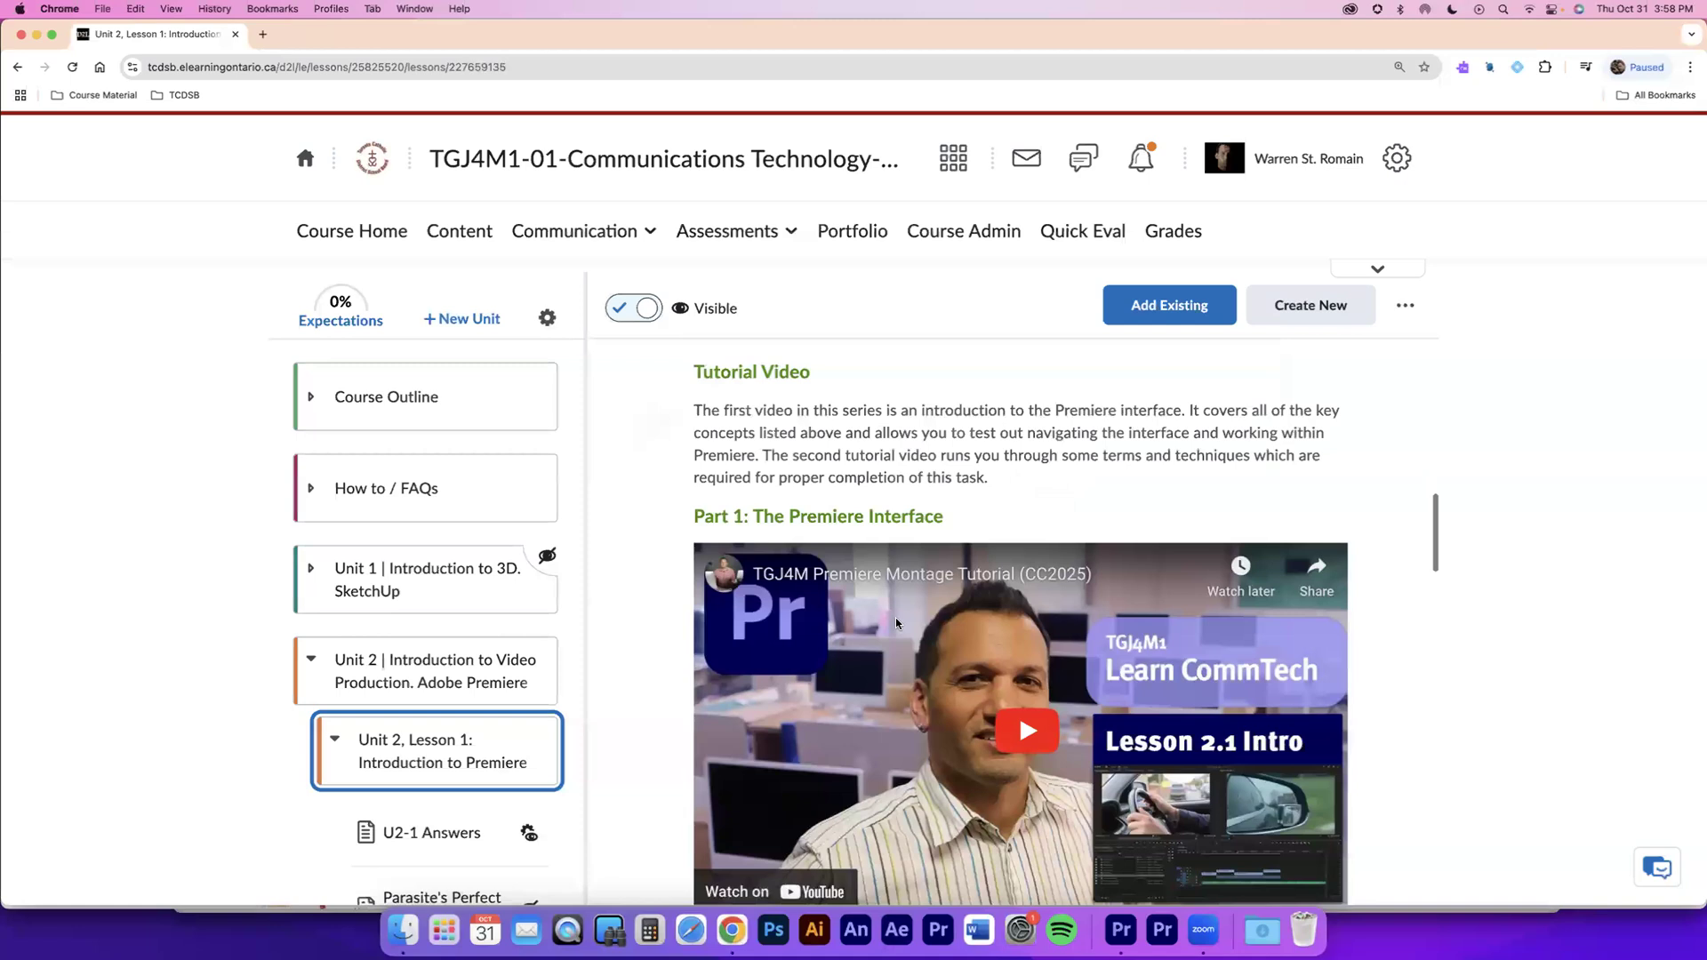
{"action": "scroll", "coordinate": [897, 625], "scroll_direction": "up", "scroll_amount": 8}
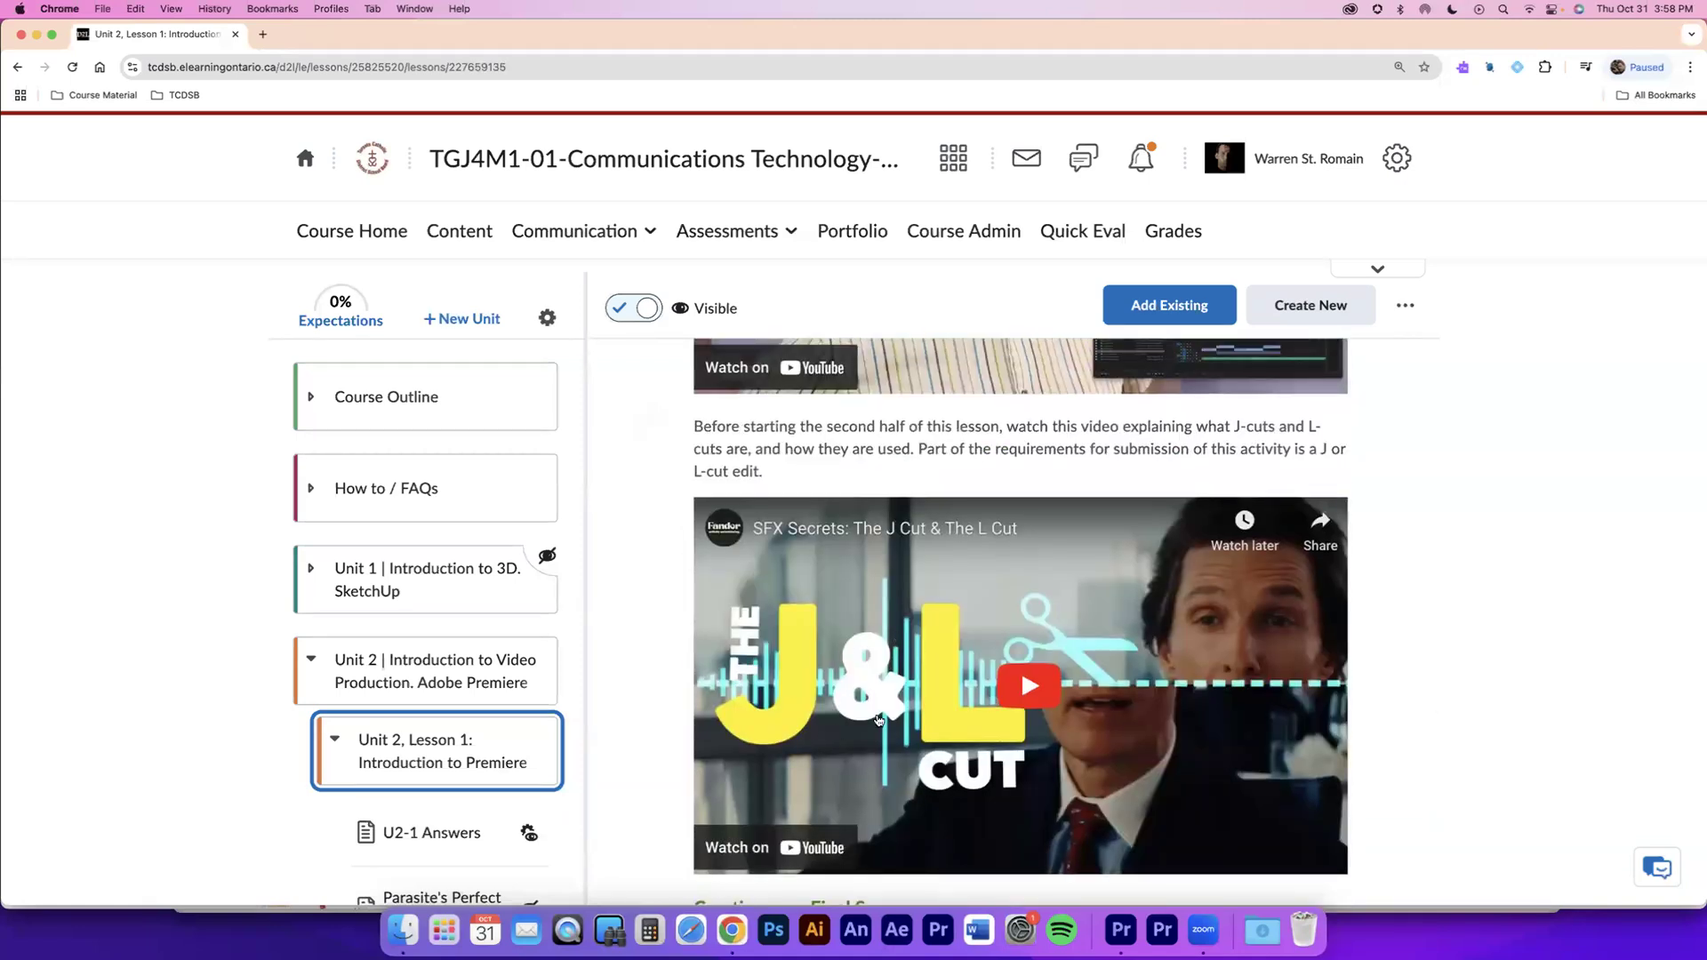
{"action": "scroll", "coordinate": [909, 709], "scroll_direction": "down", "scroll_amount": 3}
{"action": "scroll", "coordinate": [911, 703], "scroll_direction": "down", "scroll_amount": 8}
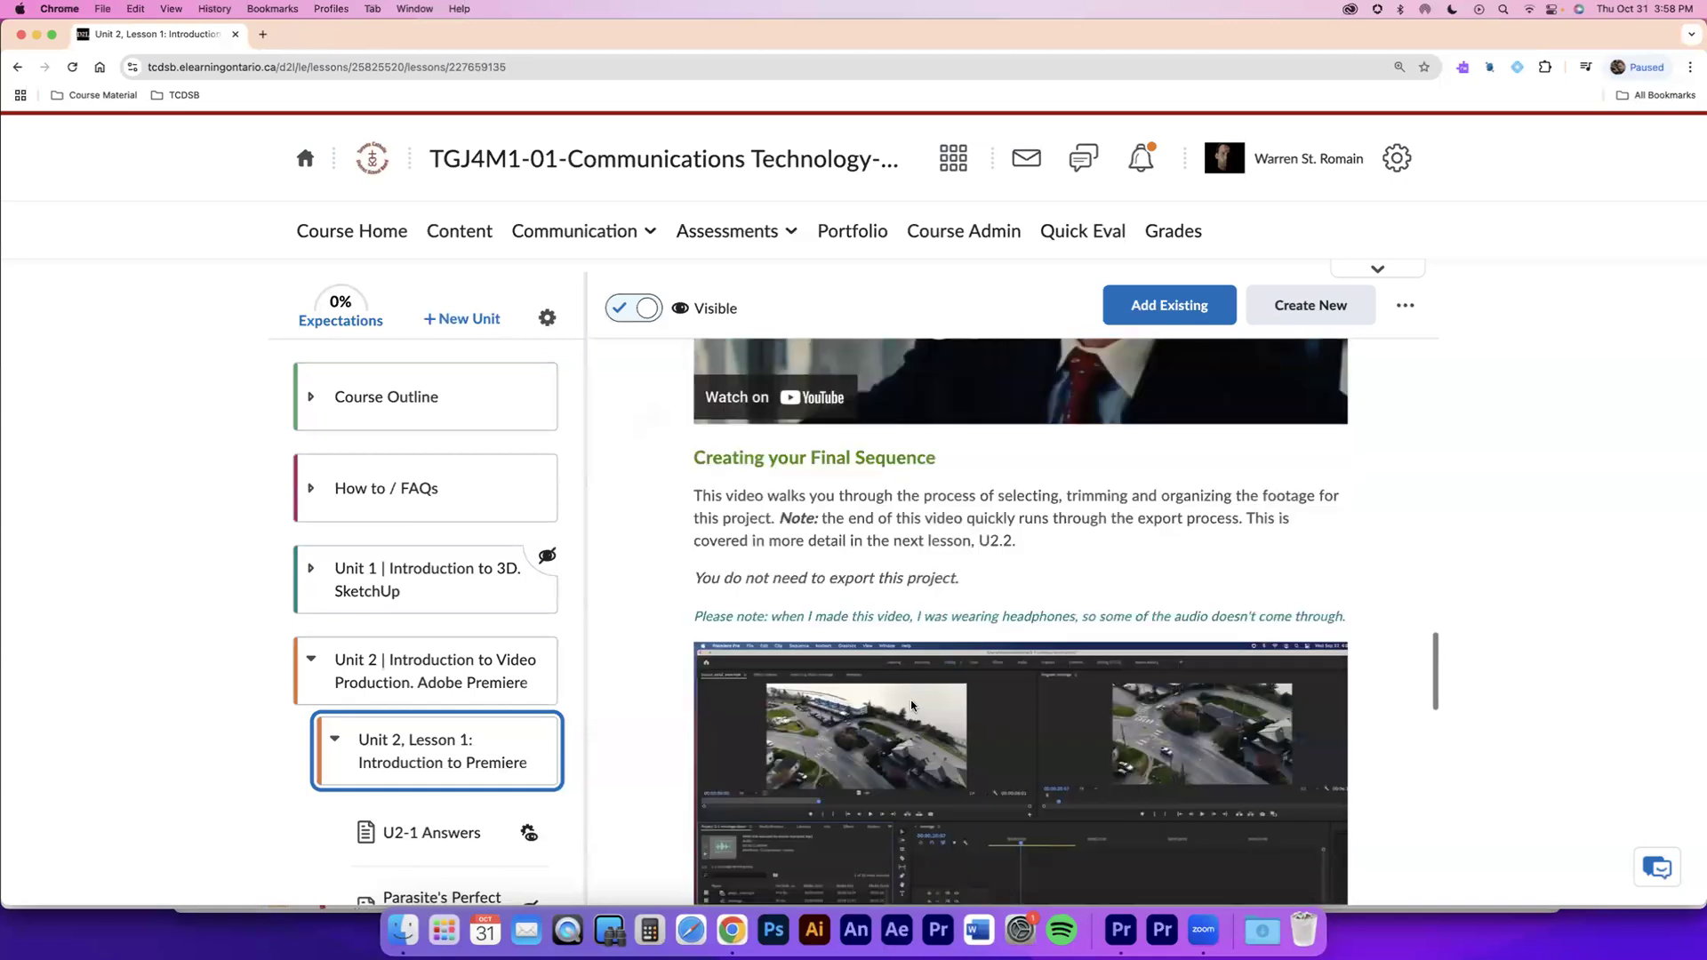
{"action": "scroll", "coordinate": [907, 707], "scroll_direction": "down", "scroll_amount": 1}
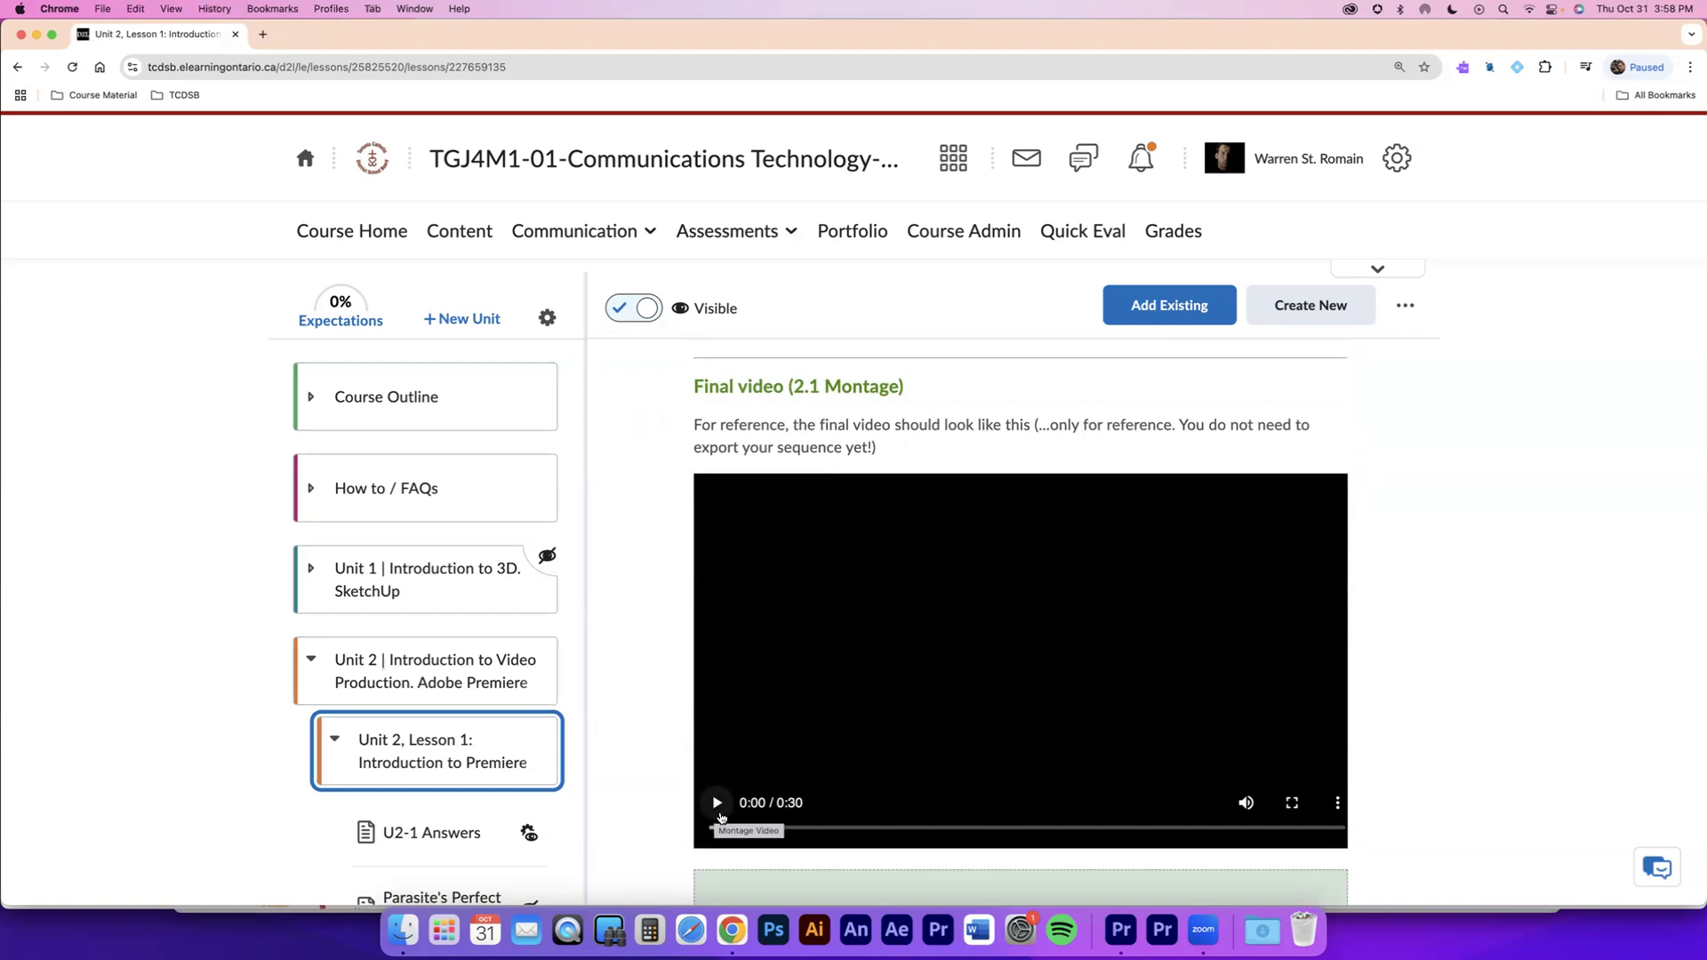
Step: In Premiere Pro, preview ignition_keys.mp4 and place it at the start of tracks V1 and A1, keeping the existing sequence settings
{"action": "key", "text": "super+Tab"}
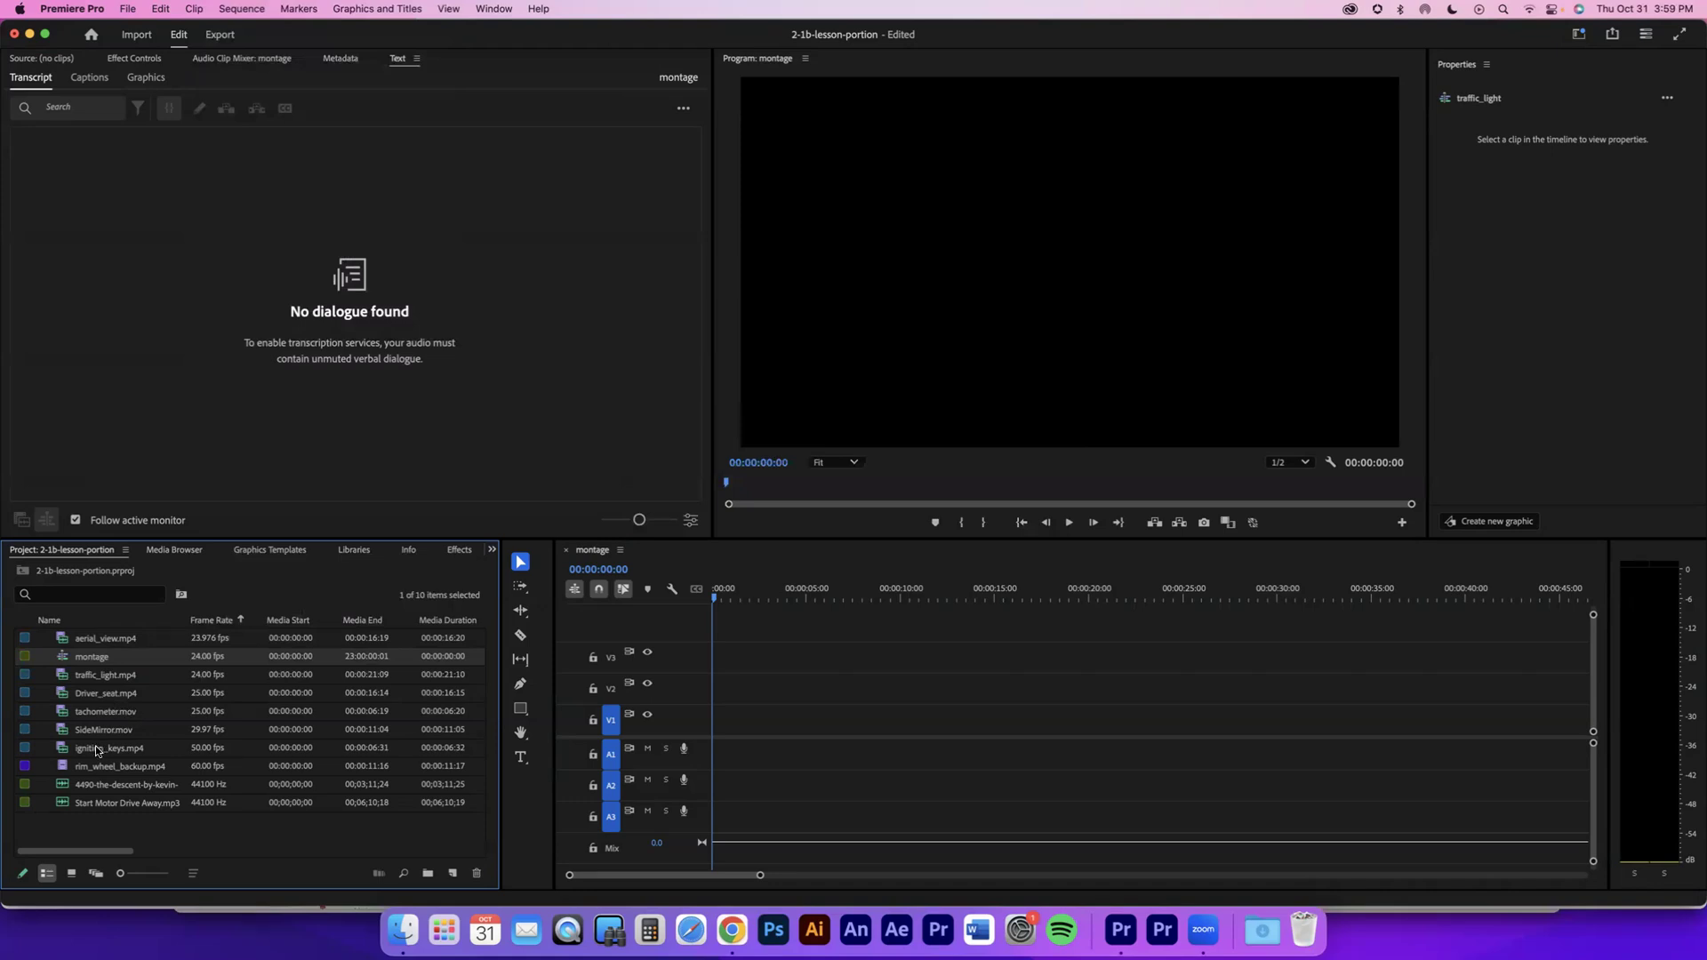
{"action": "left_click", "coordinate": [64, 750]}
{"action": "double_click", "coordinate": [64, 750]}
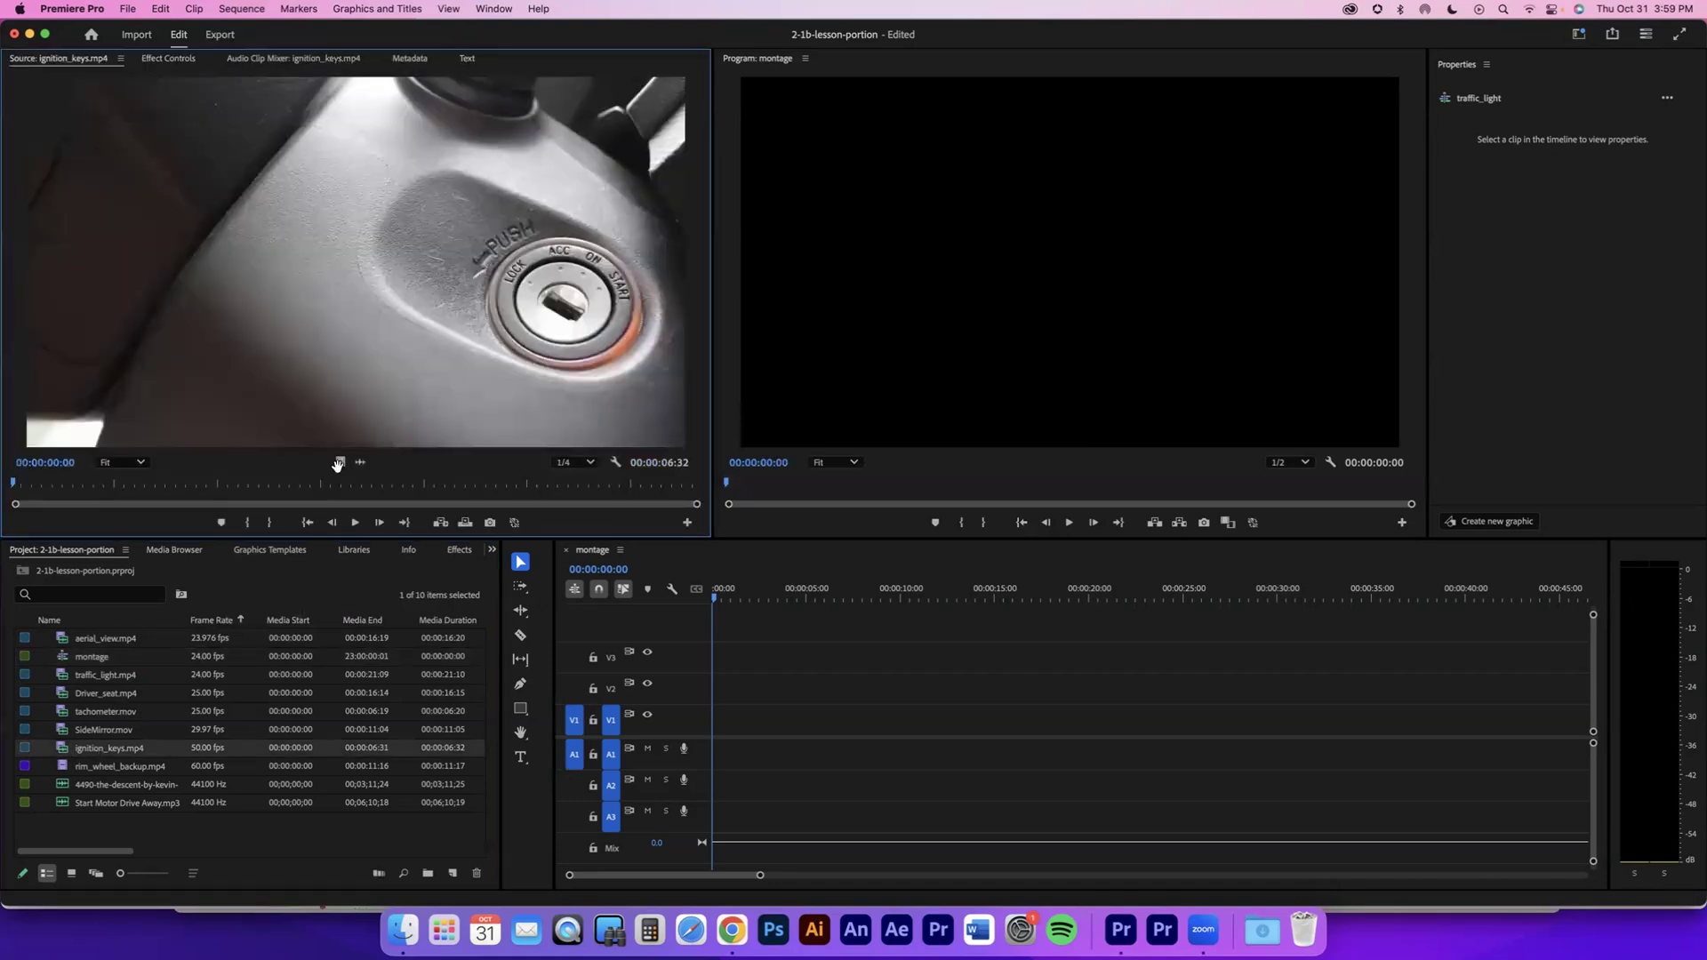
{"action": "left_click", "coordinate": [352, 522]}
{"action": "left_click_drag", "start_coordinate": [119, 485], "coordinate": [223, 487]}
{"action": "left_click_drag", "start_coordinate": [349, 366], "coordinate": [718, 734]}
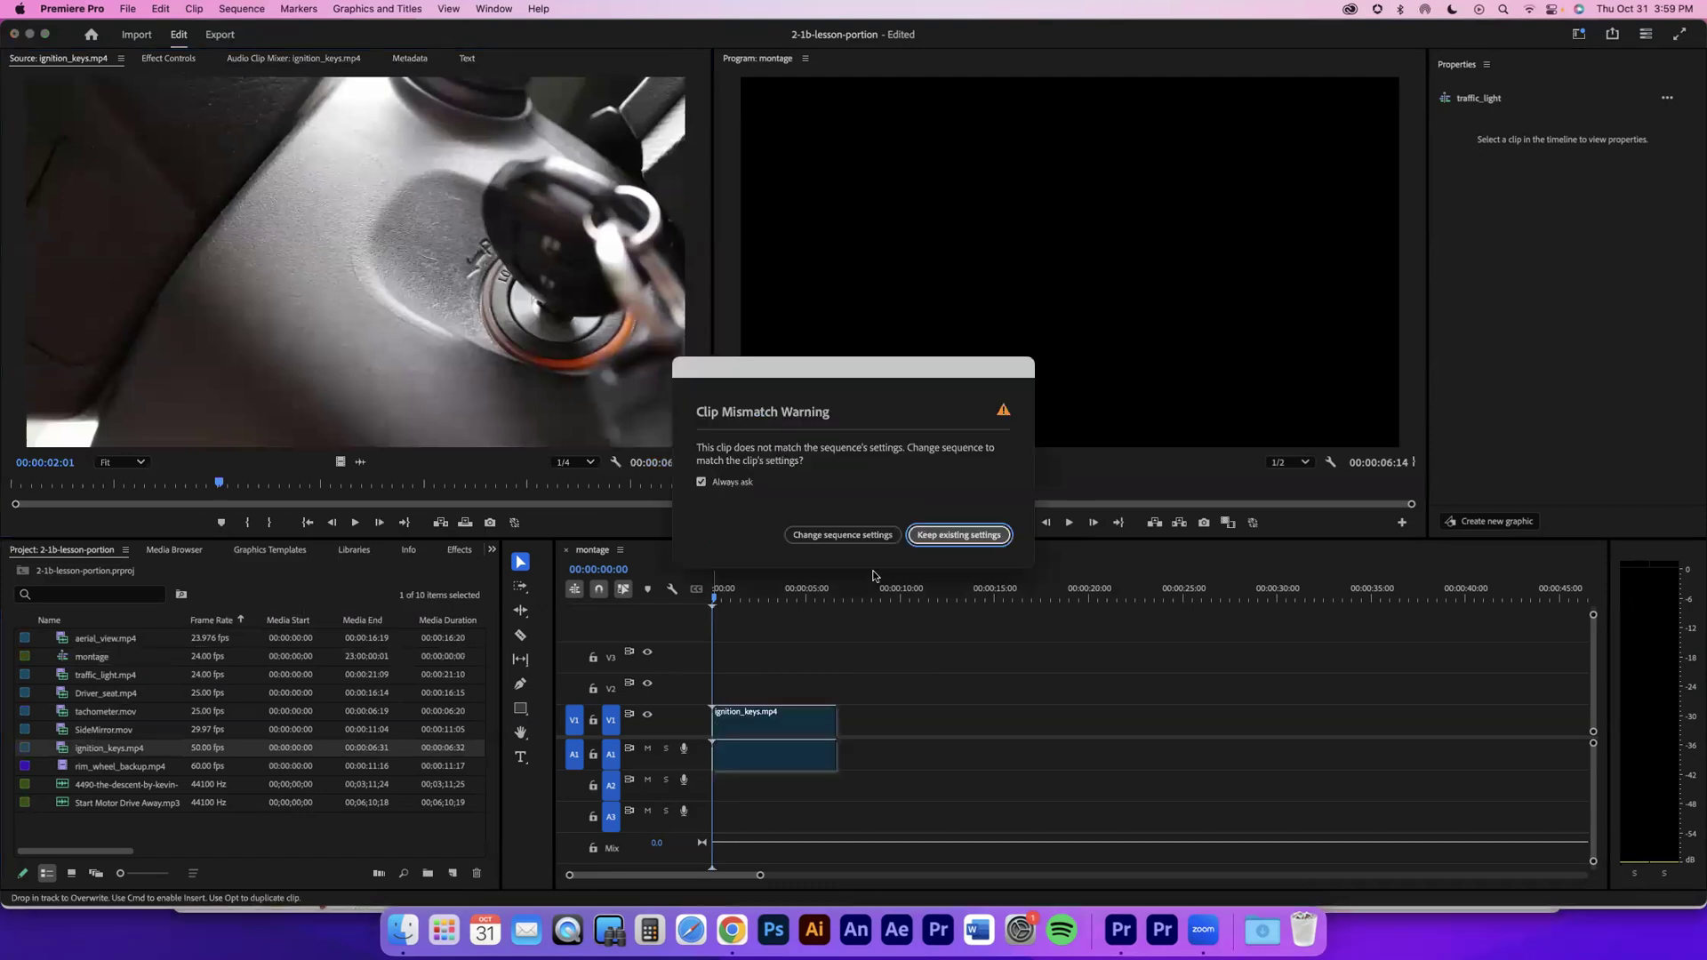
{"action": "left_click", "coordinate": [957, 535]}
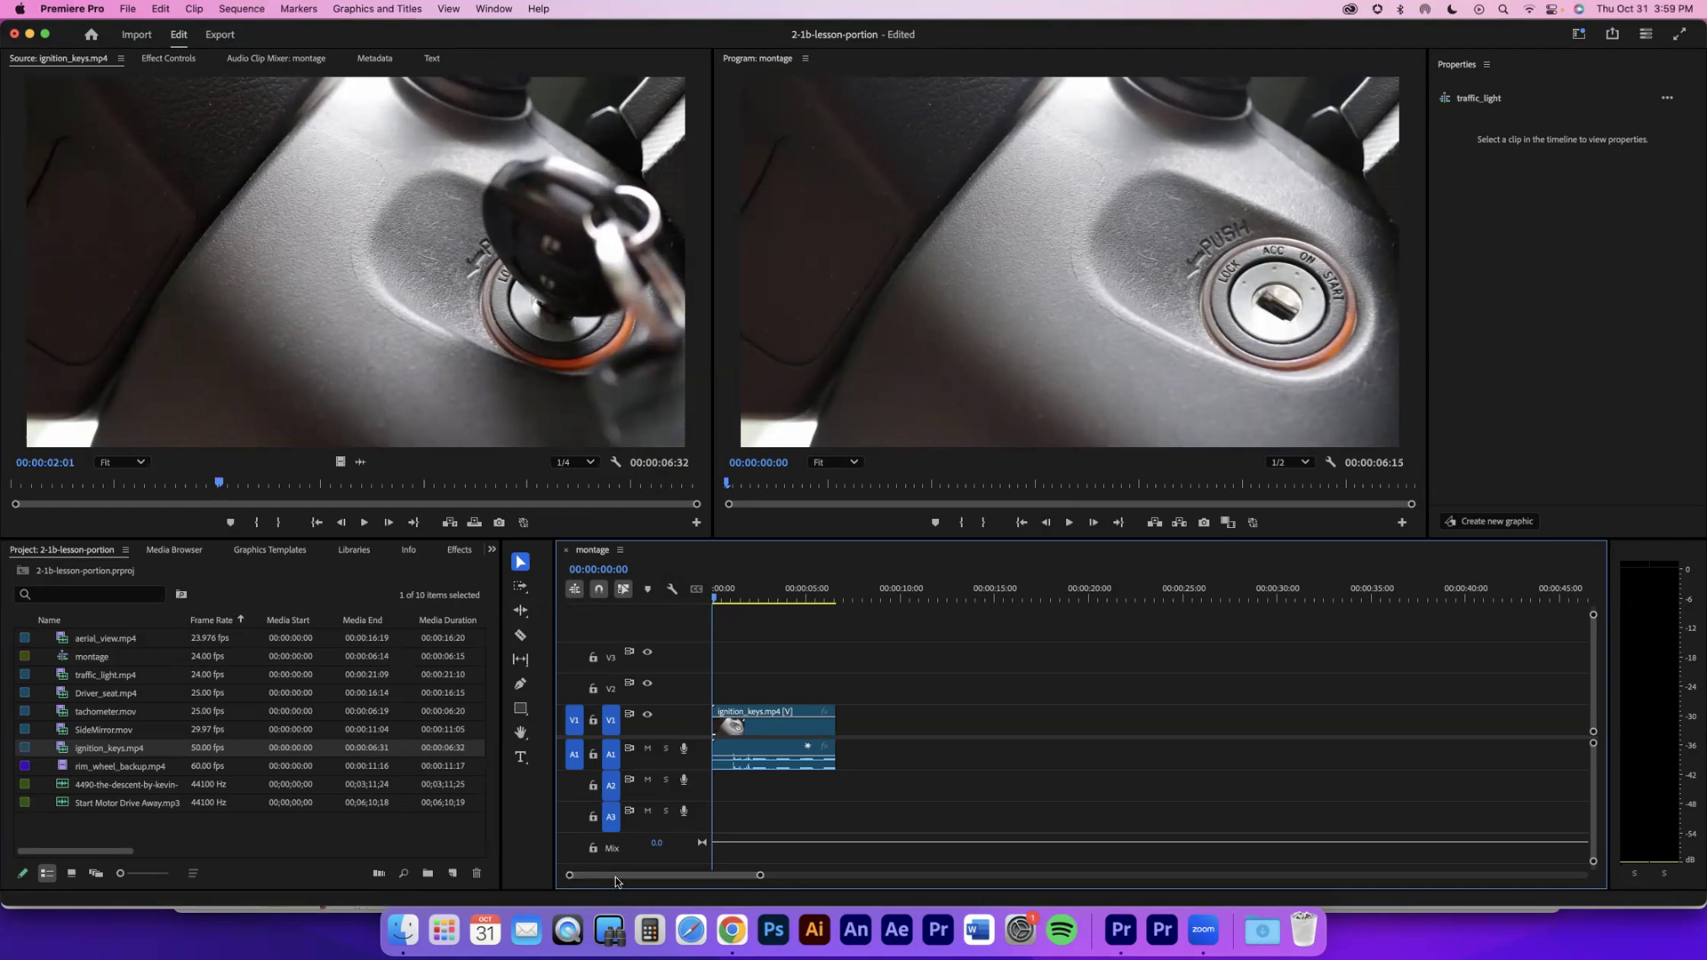
Step: Examine the ignition_keys.mp4 clip along the montage timeline at different zoom levels
{"action": "left_click_drag", "start_coordinate": [616, 878], "coordinate": [655, 870]}
{"action": "left_click_drag", "start_coordinate": [758, 875], "coordinate": [586, 879]}
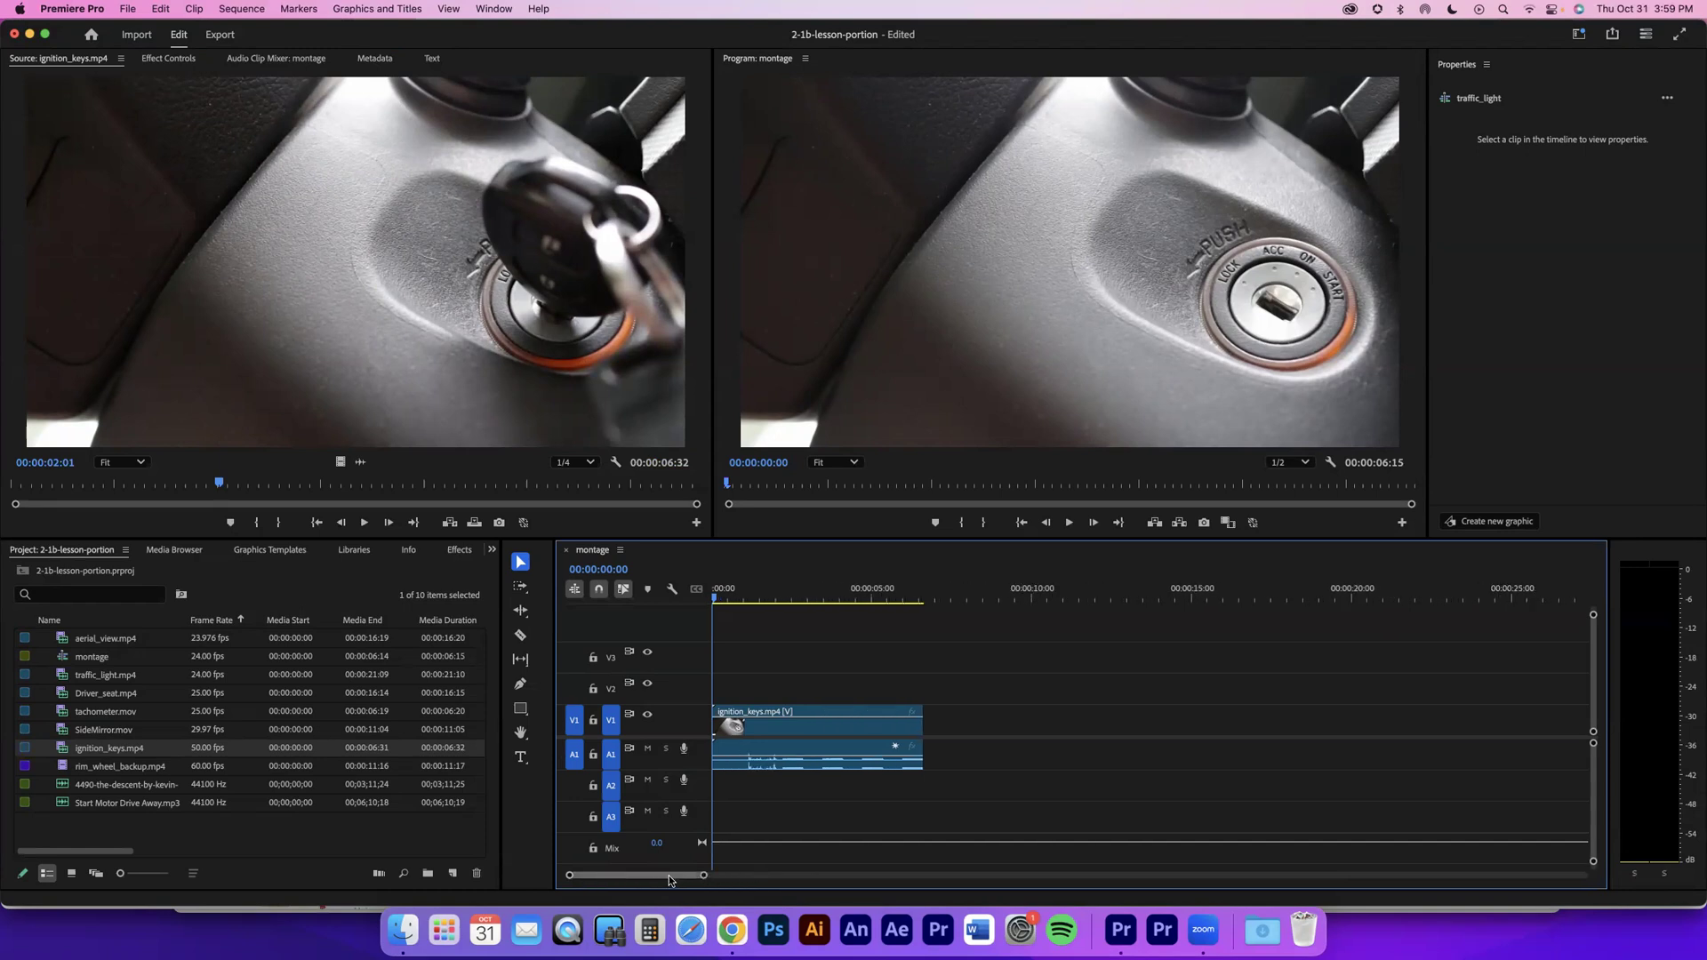
{"action": "left_click_drag", "start_coordinate": [704, 879], "coordinate": [642, 877]}
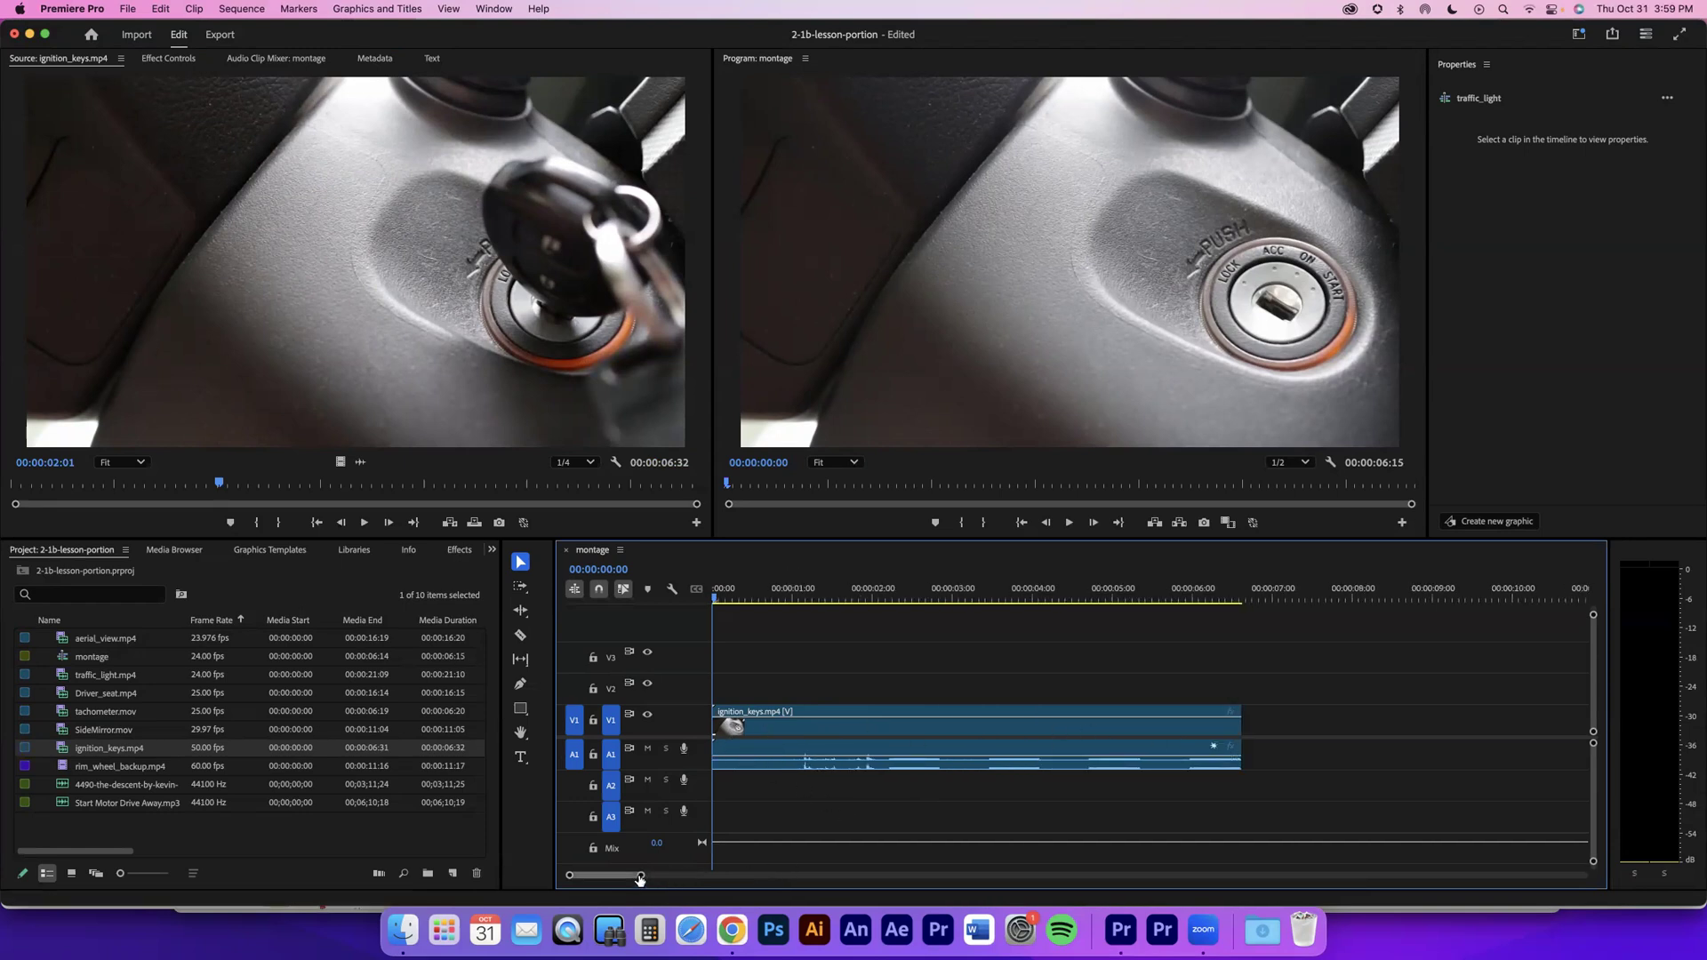
{"action": "left_click_drag", "start_coordinate": [638, 879], "coordinate": [575, 879]}
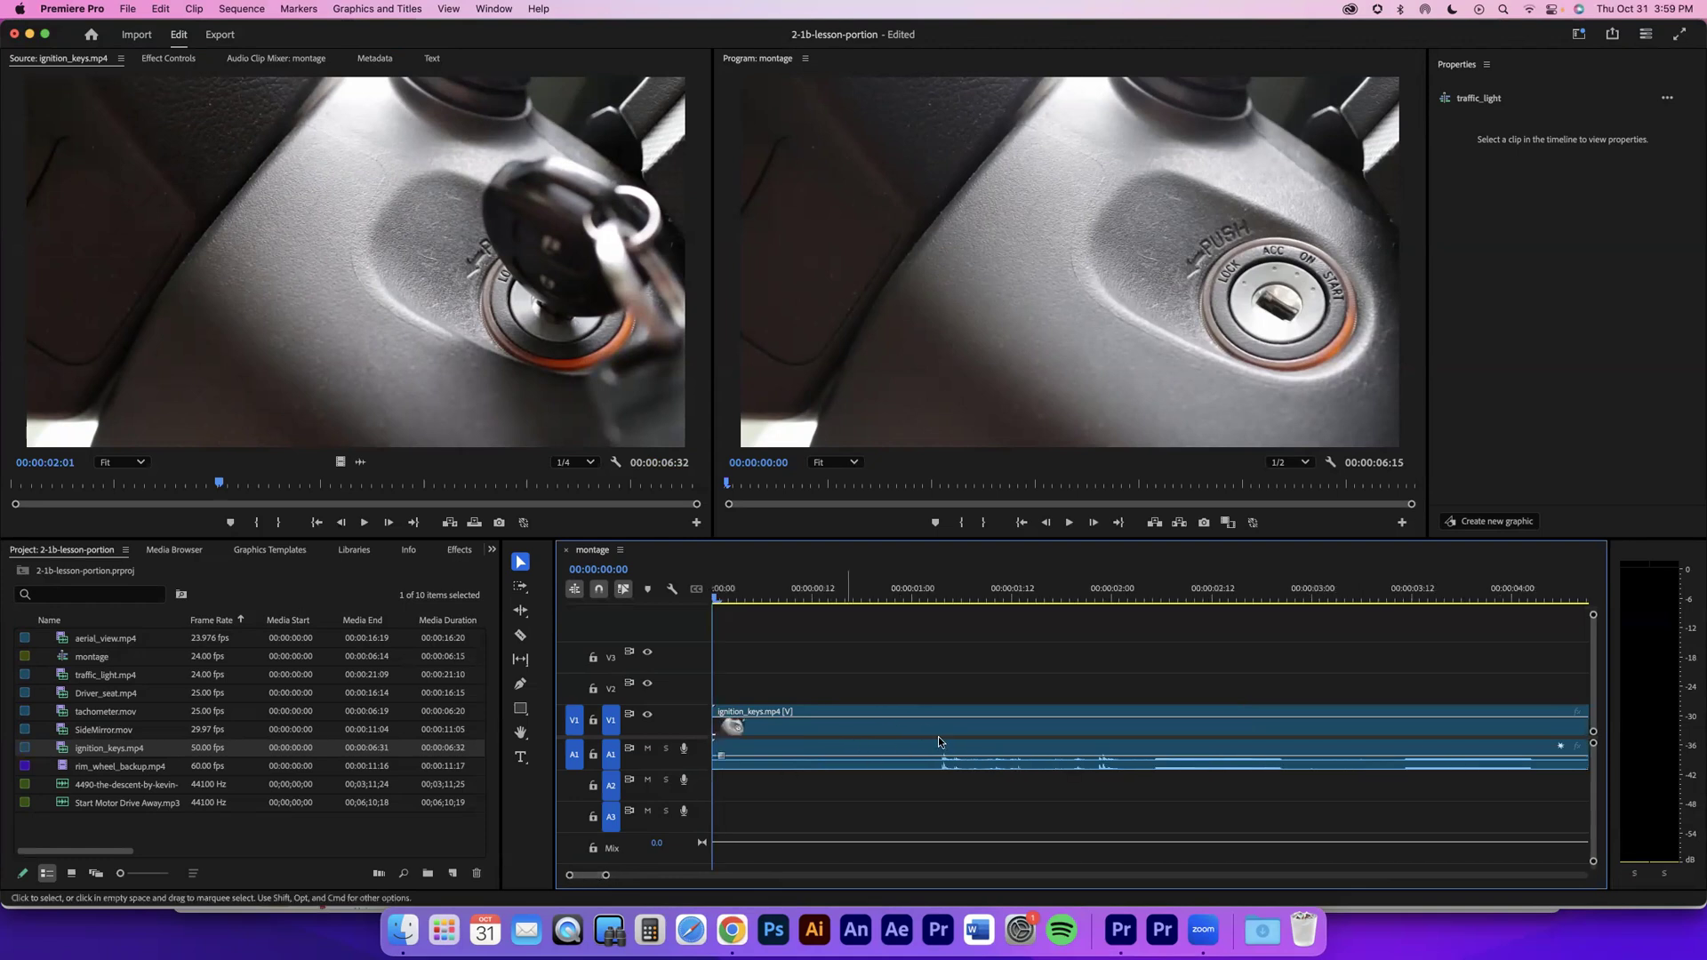
{"action": "scroll", "coordinate": [936, 741], "scroll_direction": "right", "scroll_amount": 3}
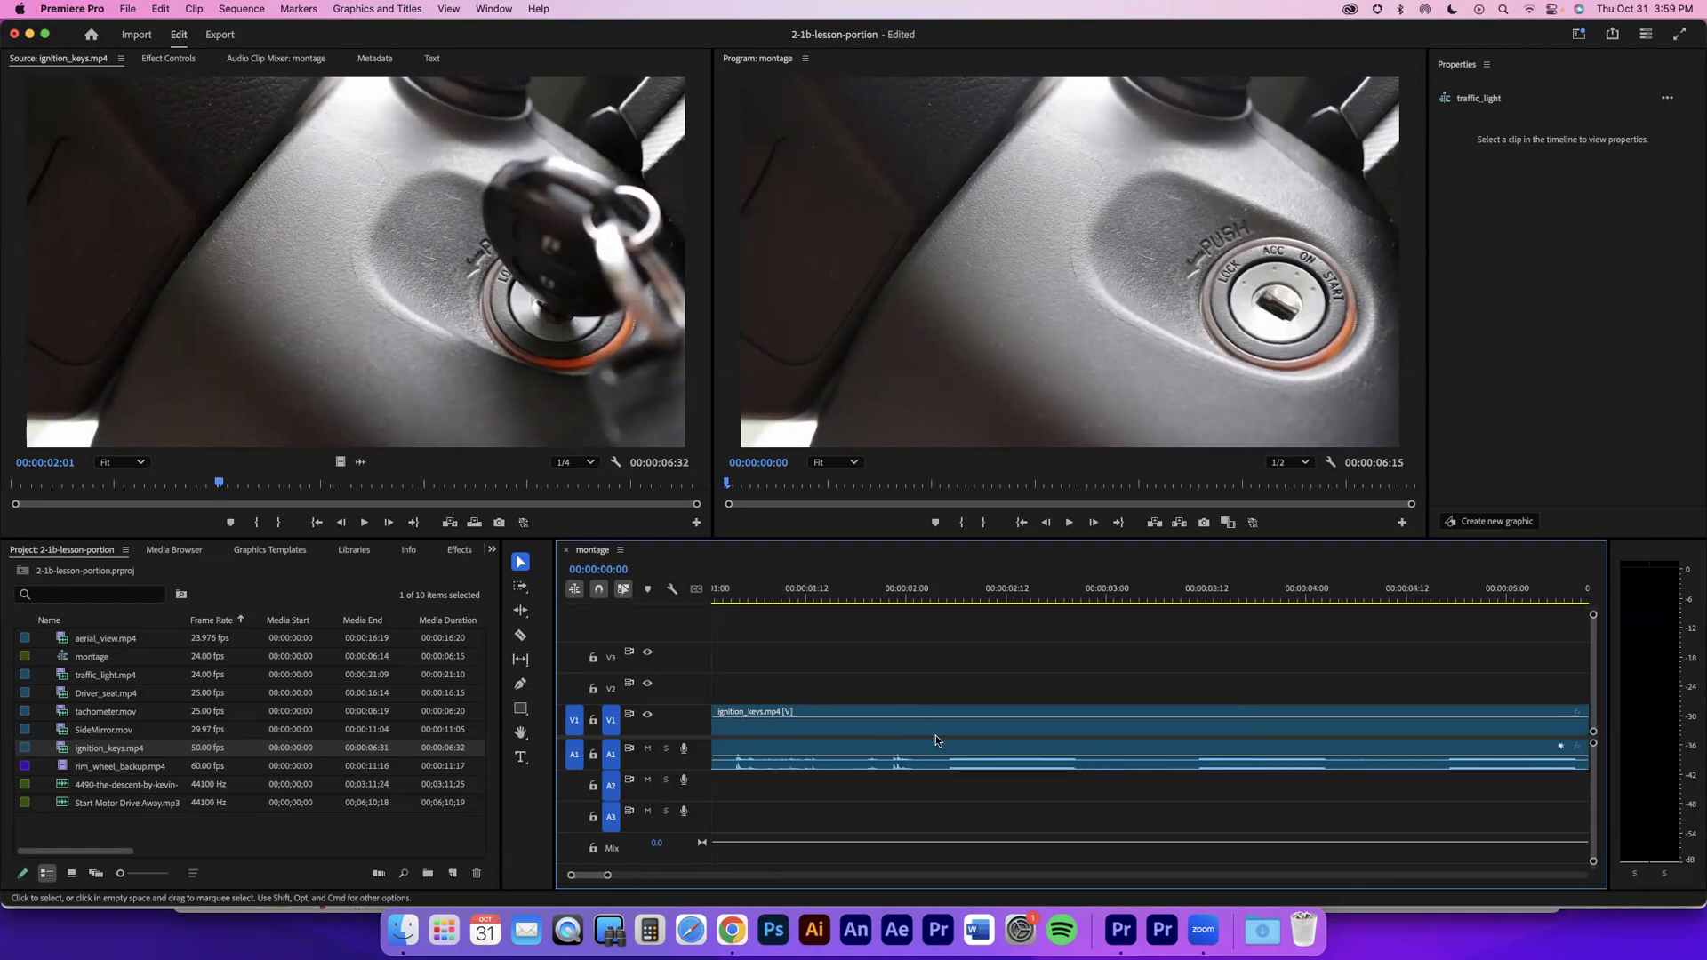
{"action": "scroll", "coordinate": [933, 734], "scroll_direction": "left", "scroll_amount": 3}
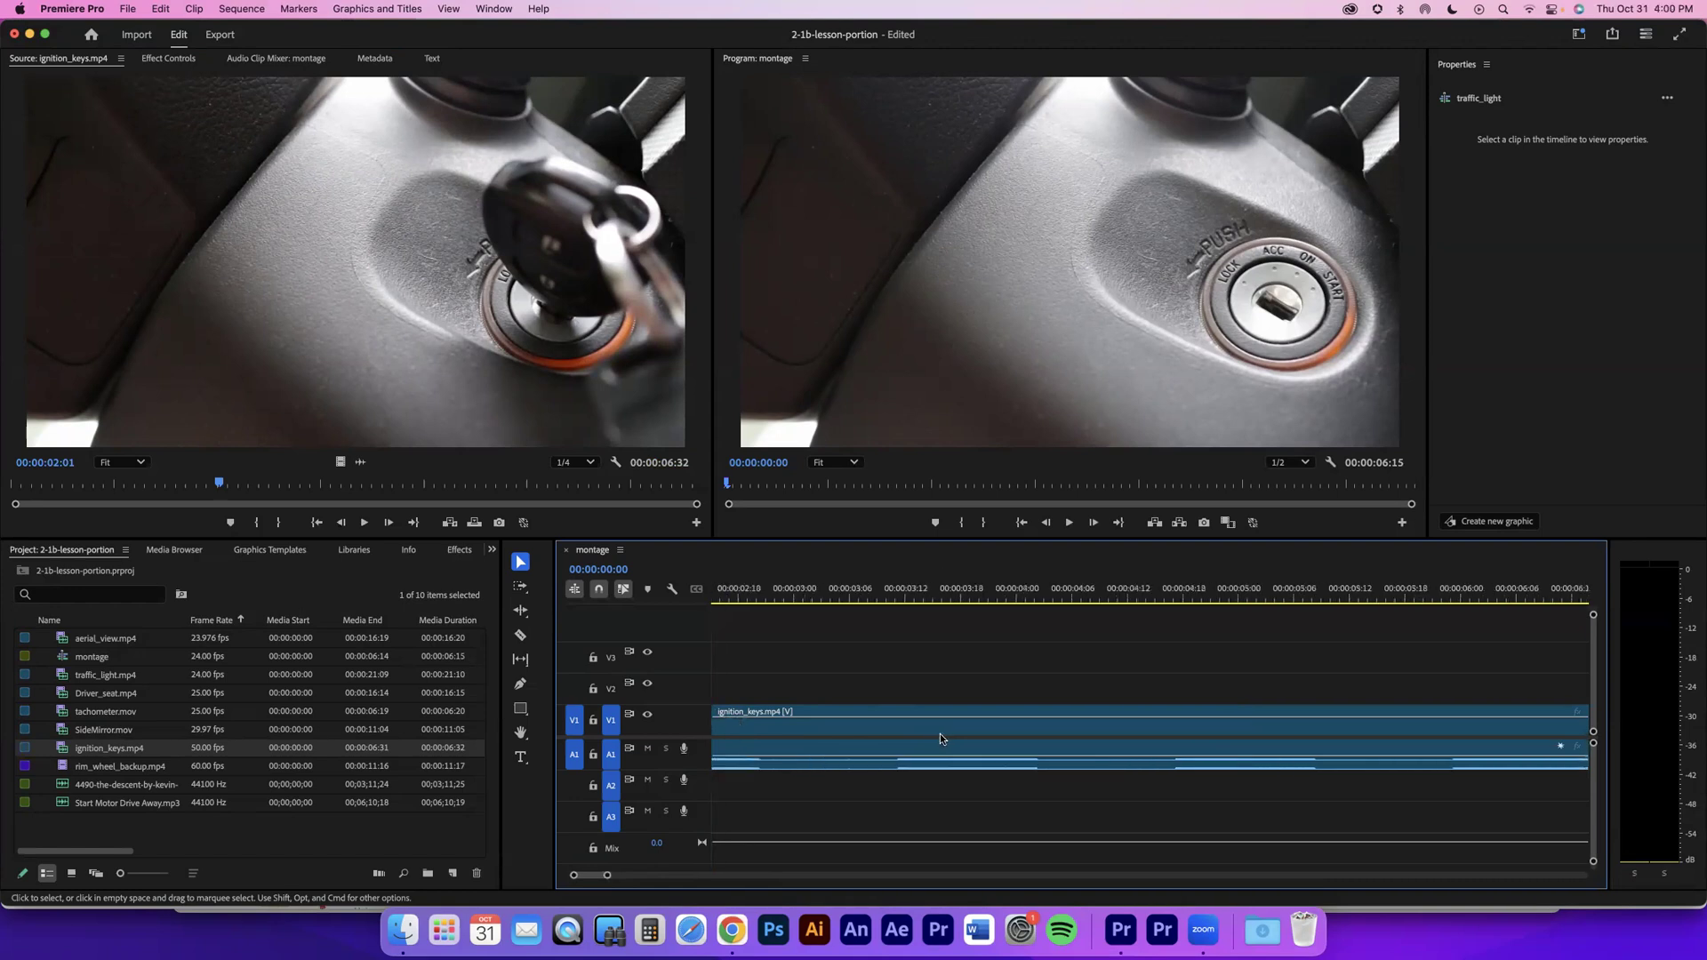
{"action": "key", "text": "minus"}
{"action": "scroll", "coordinate": [940, 735], "scroll_direction": "down", "scroll_amount": 8}
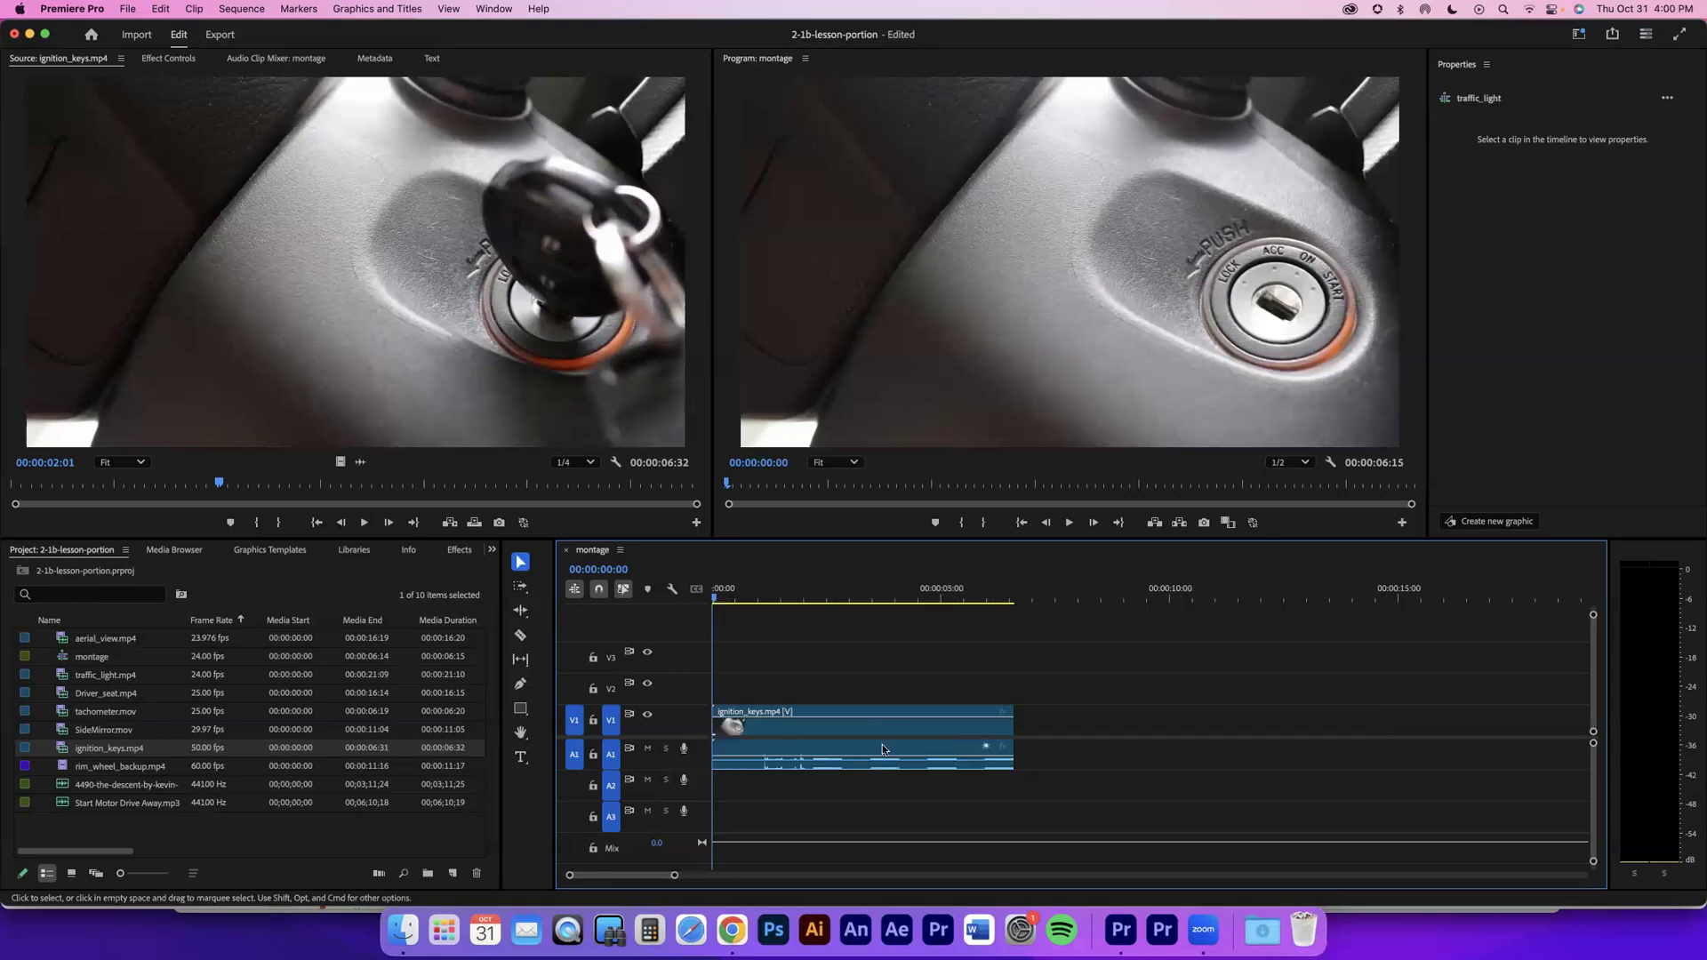
Step: Enlarge audio track A1 to reveal the ignition_keys.mp4 waveform, and play the montage from 00:00:01:00
{"action": "left_click_drag", "start_coordinate": [676, 878], "coordinate": [627, 875]}
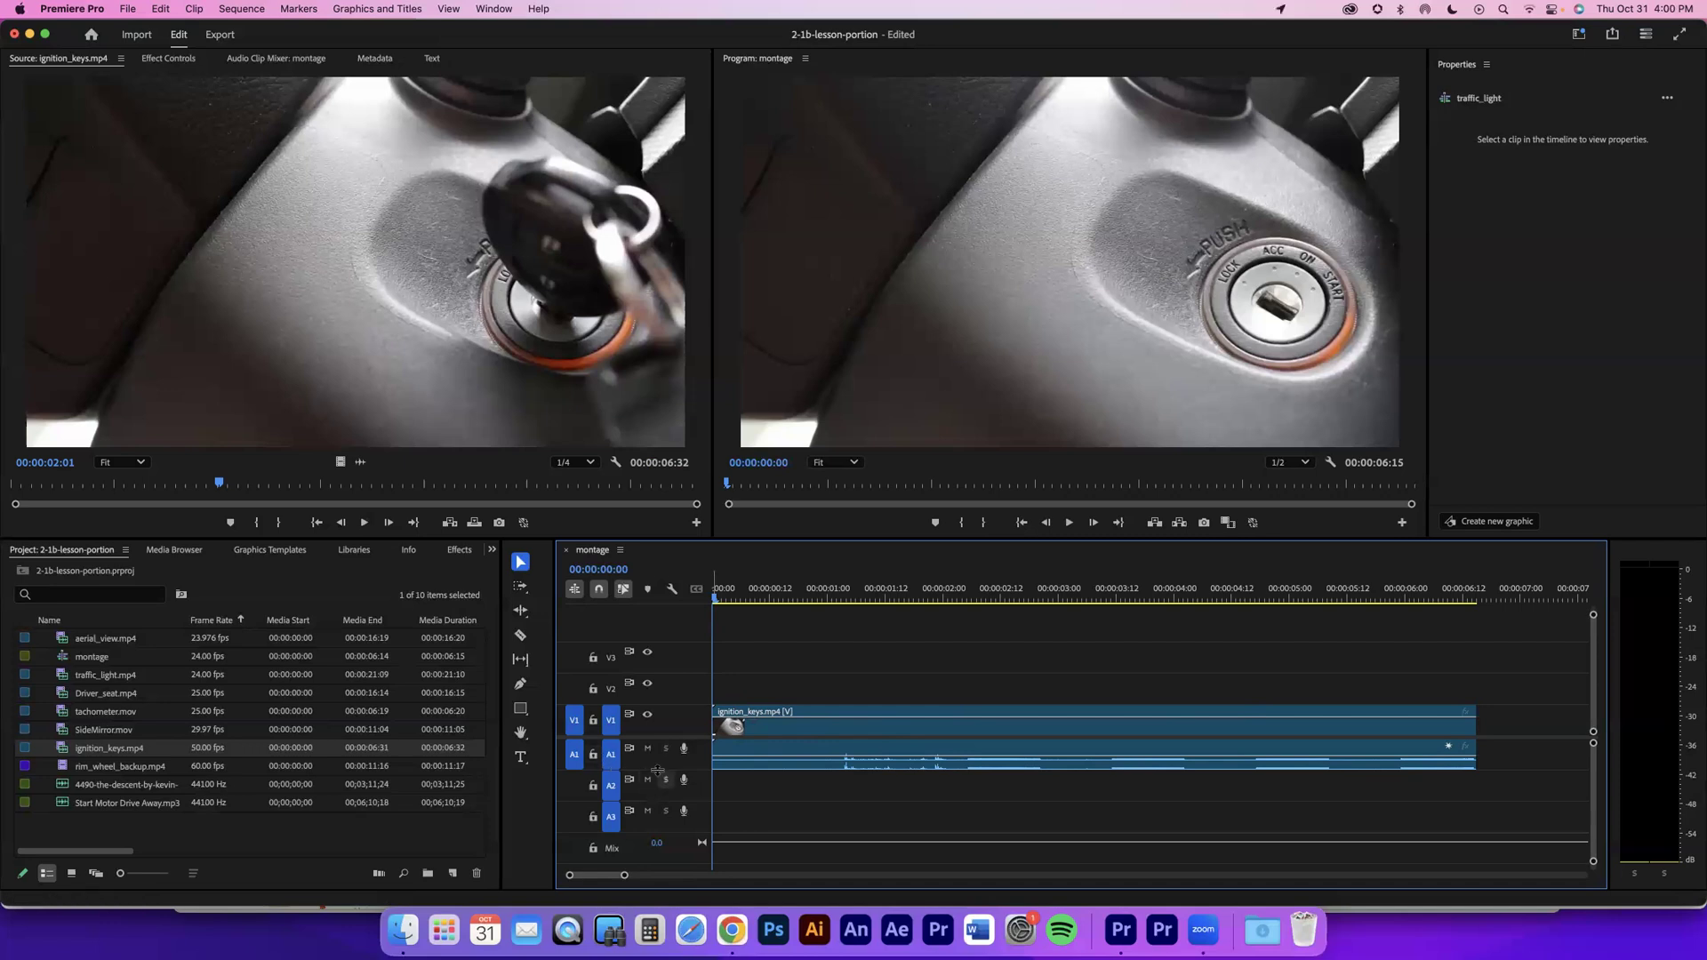
{"action": "left_click_drag", "start_coordinate": [663, 770], "coordinate": [663, 836]}
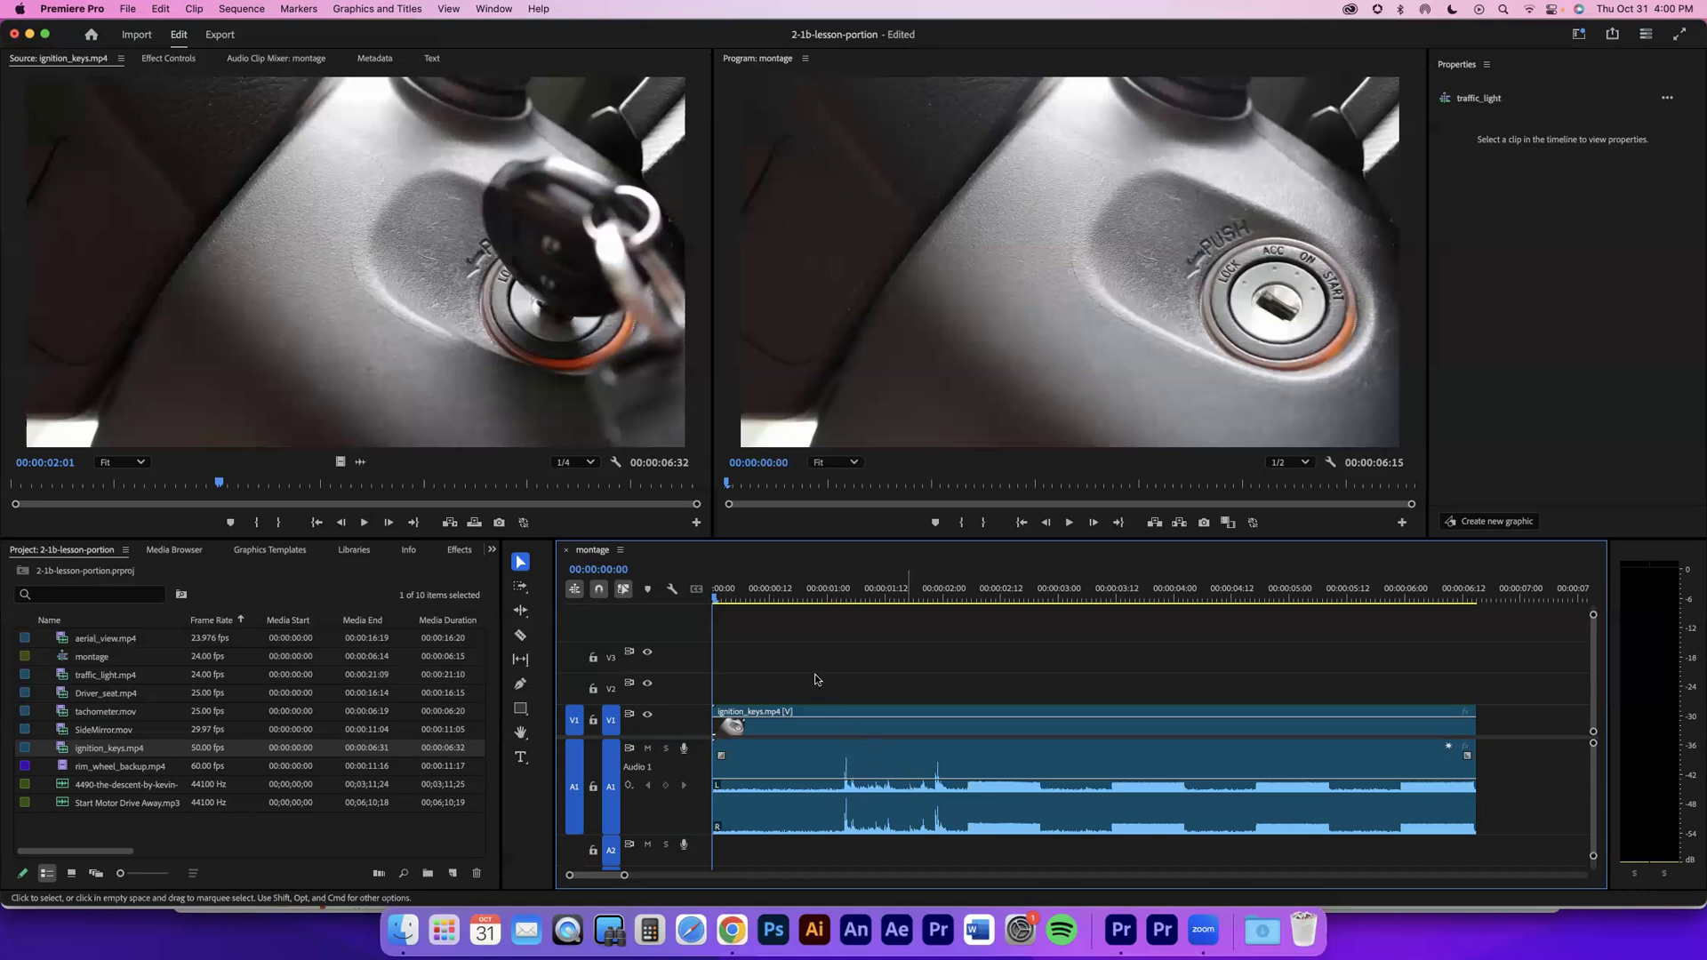
{"action": "left_click", "coordinate": [827, 600]}
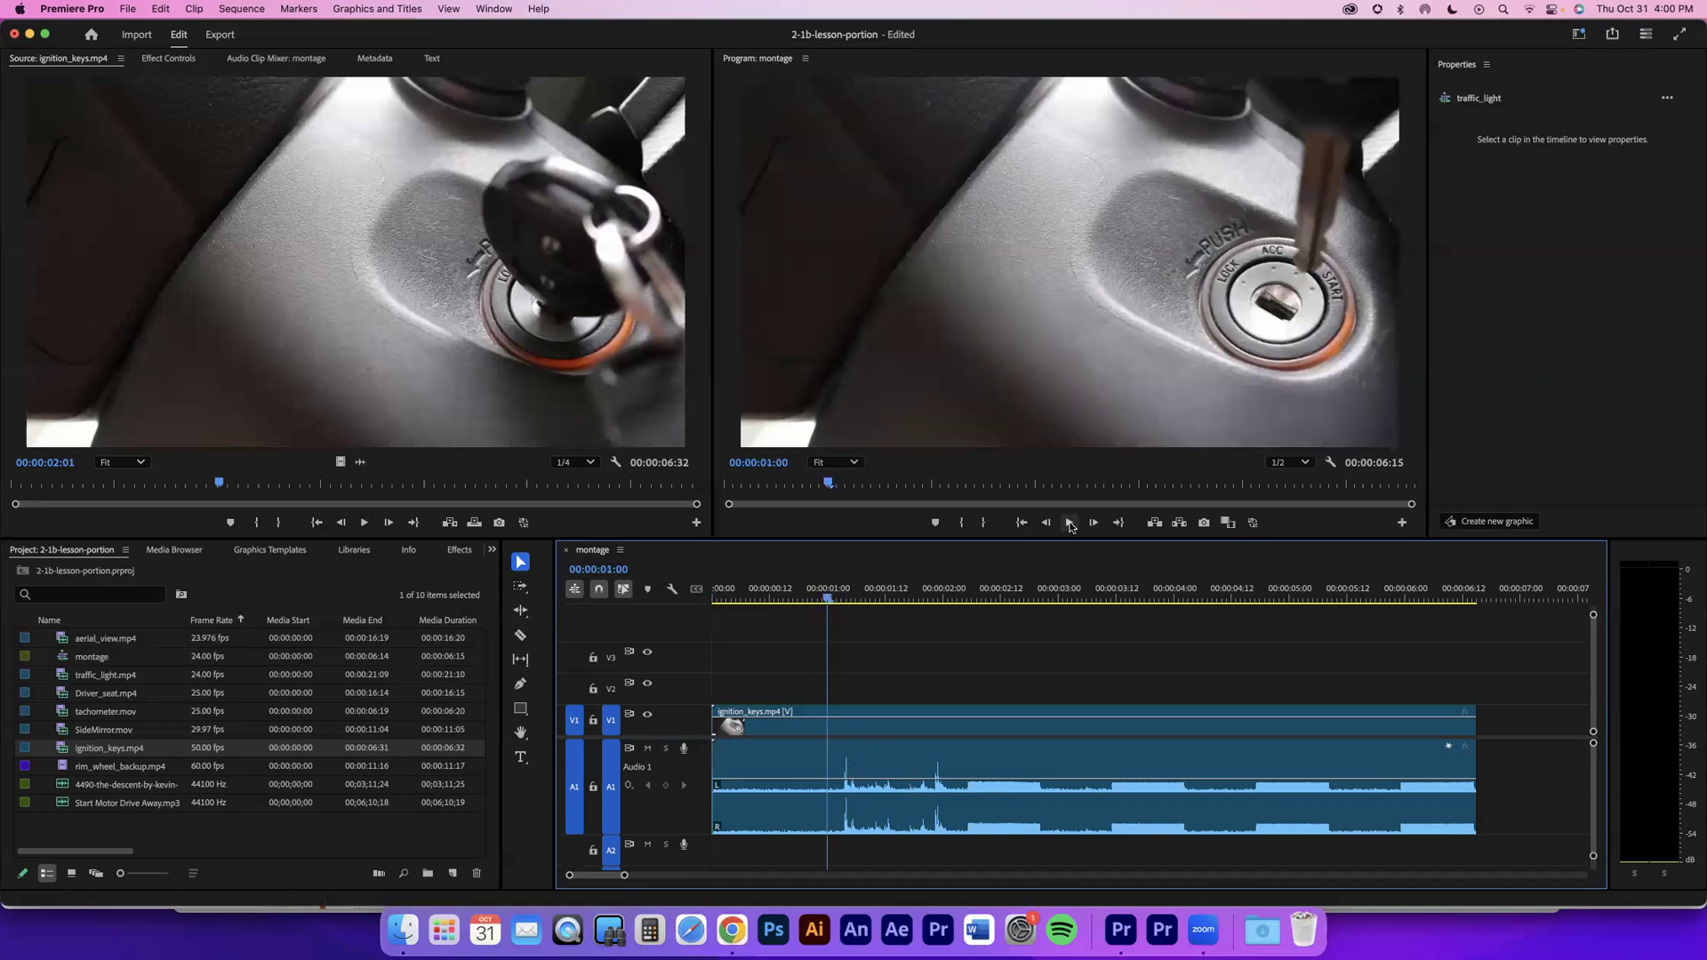
{"action": "left_click", "coordinate": [1070, 526]}
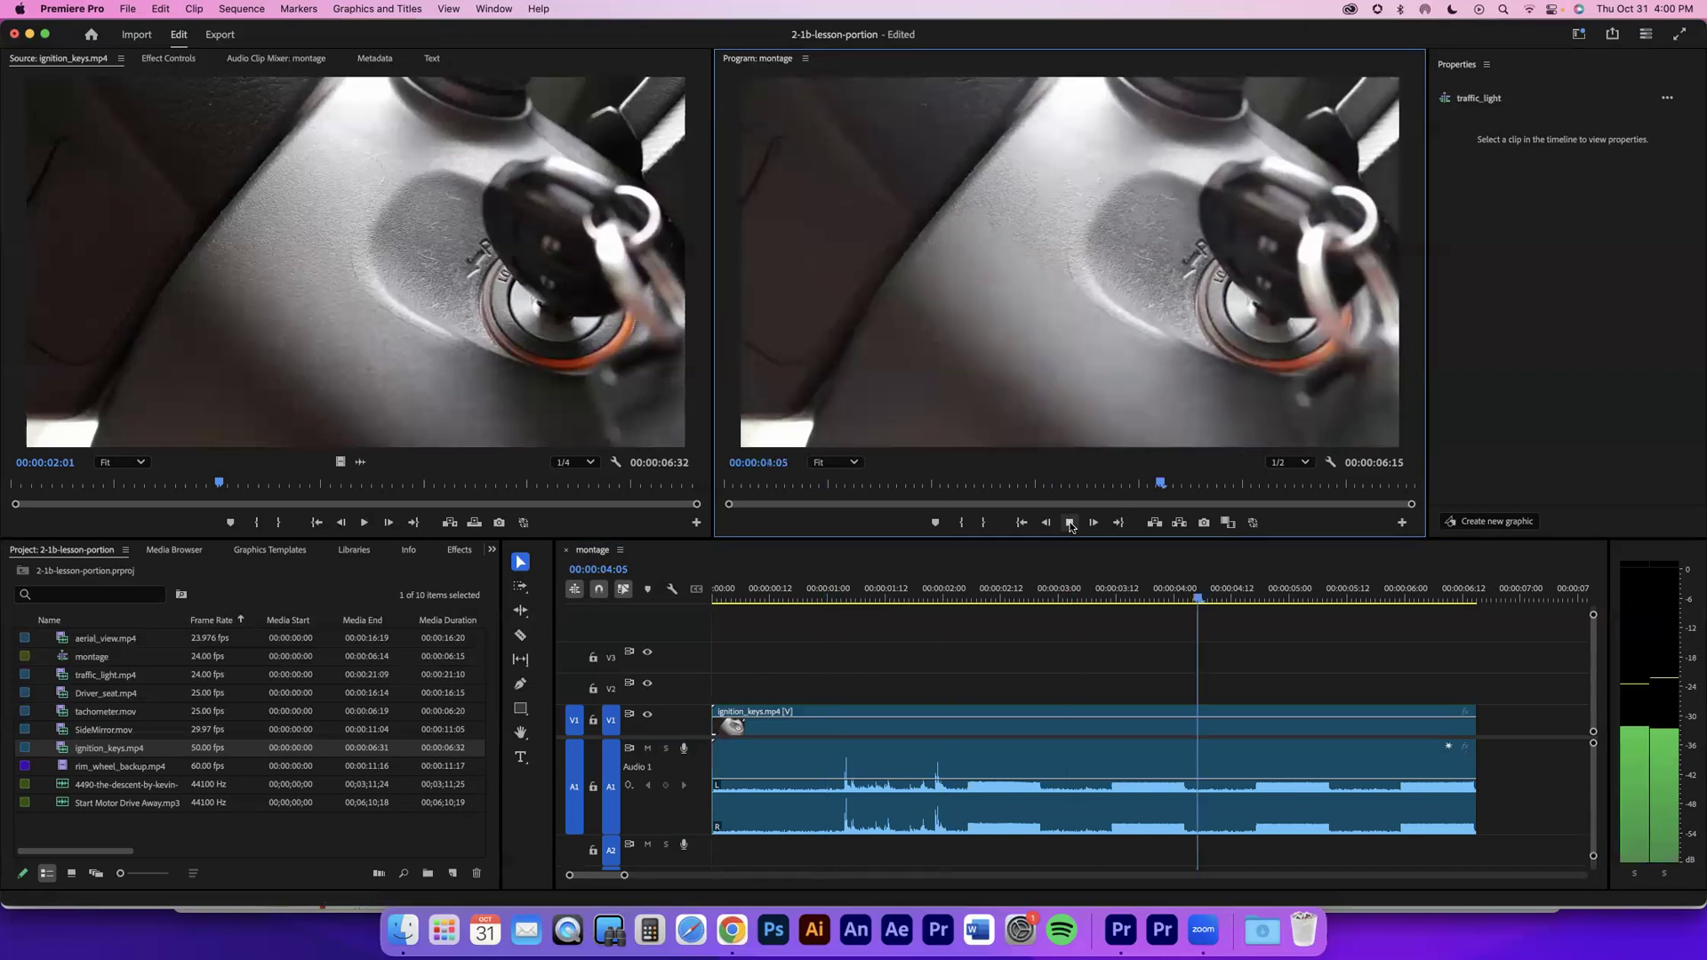
{"action": "left_click", "coordinate": [1070, 524]}
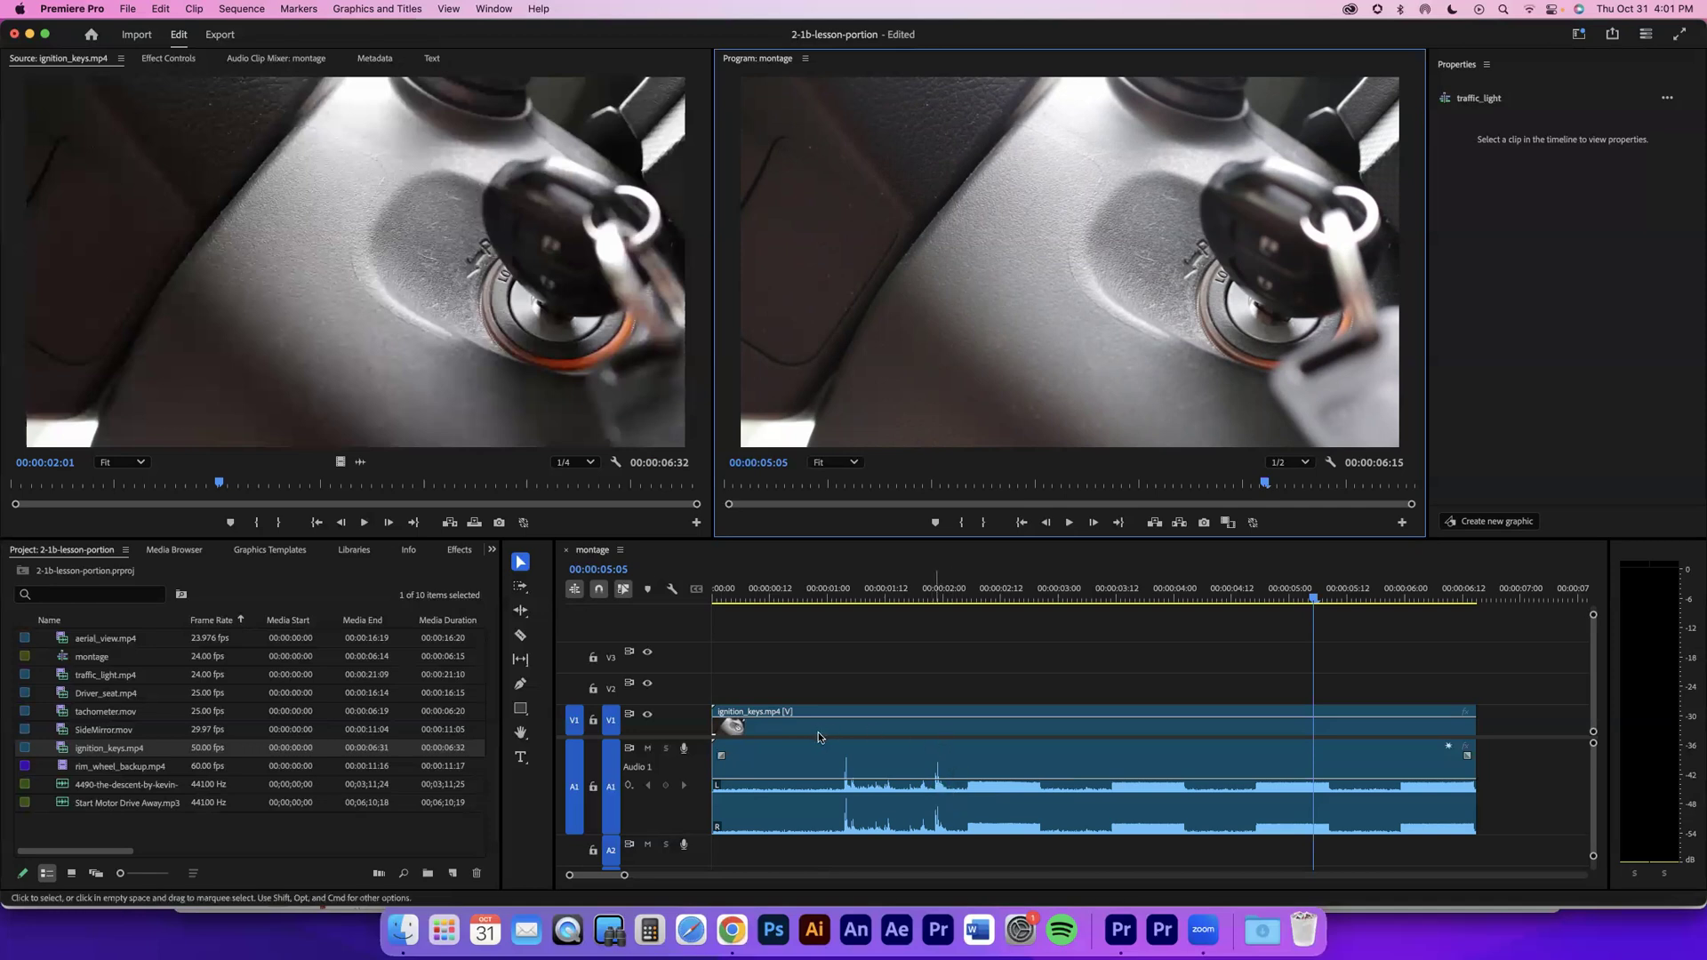
Step: Unlink the ignition_keys.mp4 video from its audio on the montage timeline, undoing the test moves of the clip
{"action": "mouse_move", "coordinate": [820, 728]}
{"action": "left_mouse_down"}
{"action": "mouse_move", "coordinate": [849, 727]}
{"action": "mouse_move", "coordinate": [836, 717]}
{"action": "left_mouse_up"}
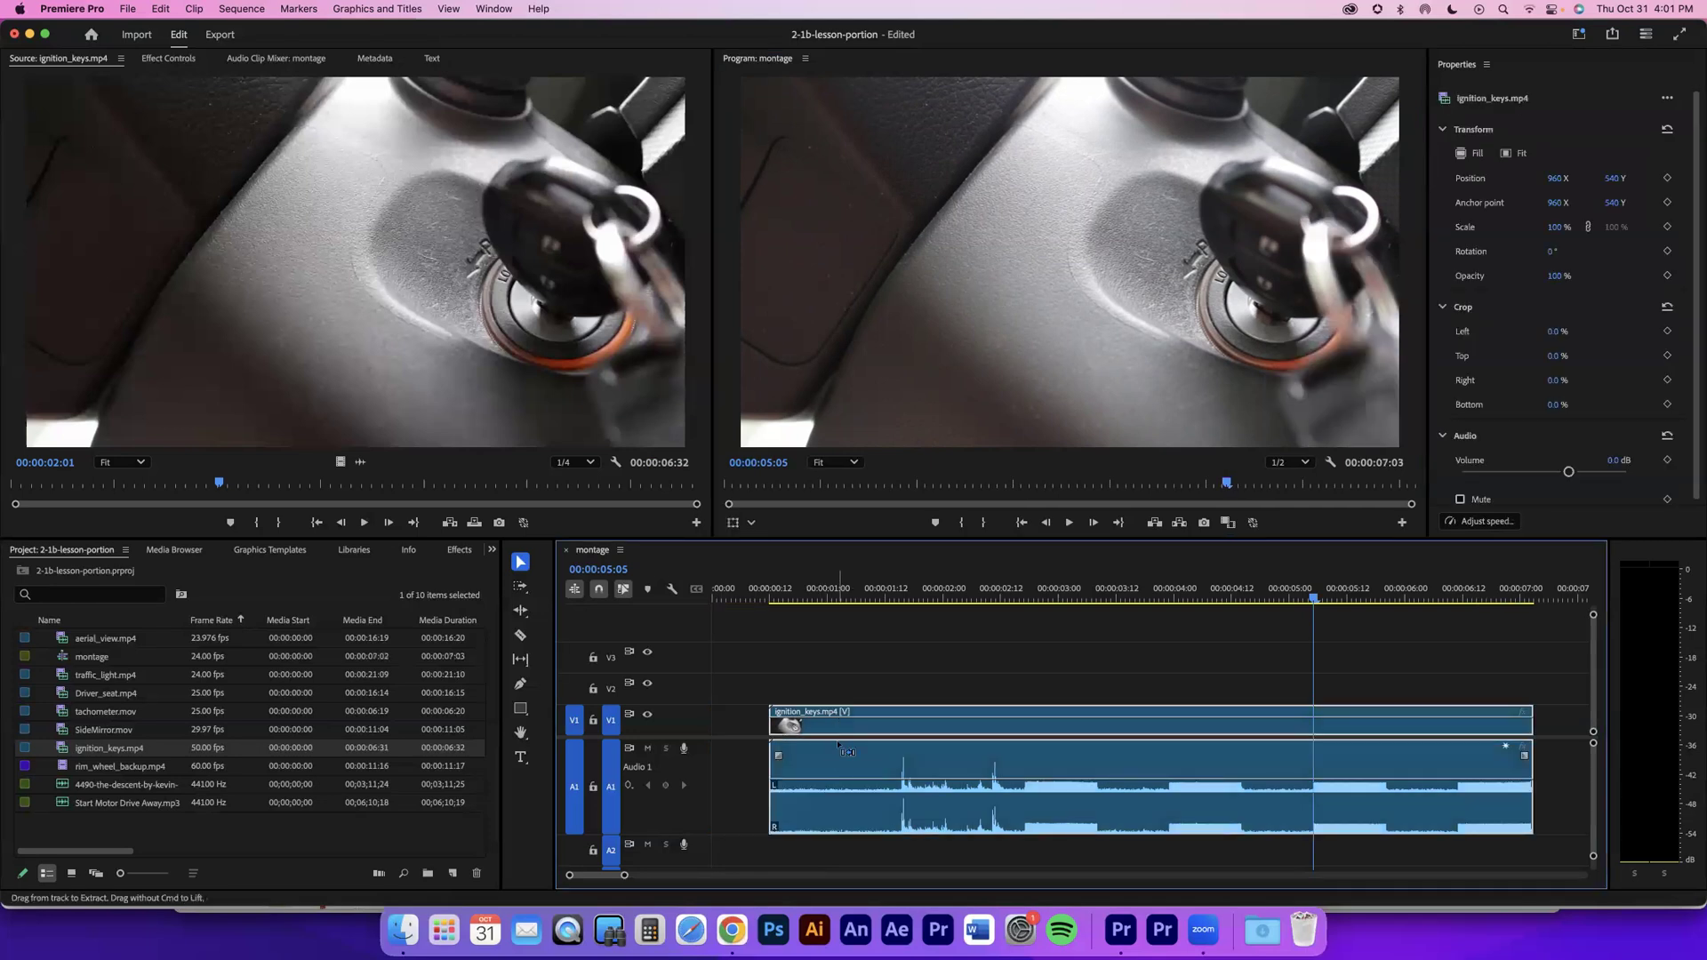
{"action": "key", "text": "super+z"}
{"action": "left_click", "coordinate": [840, 727]}
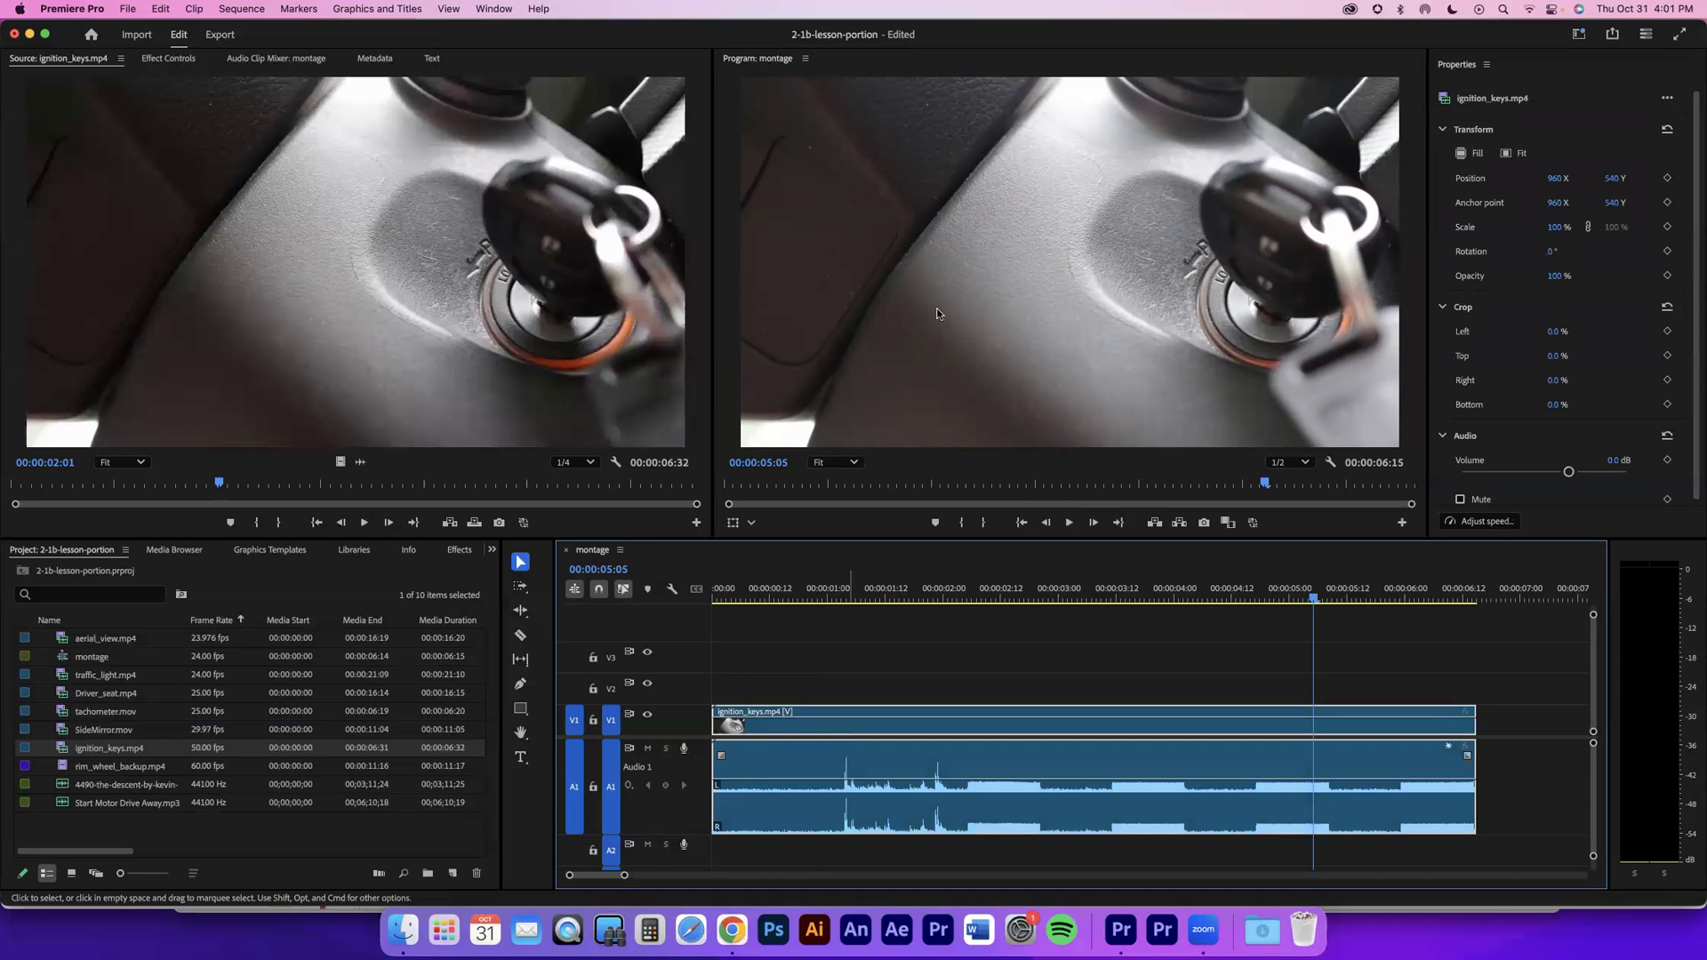
{"action": "right_click", "coordinate": [848, 729]}
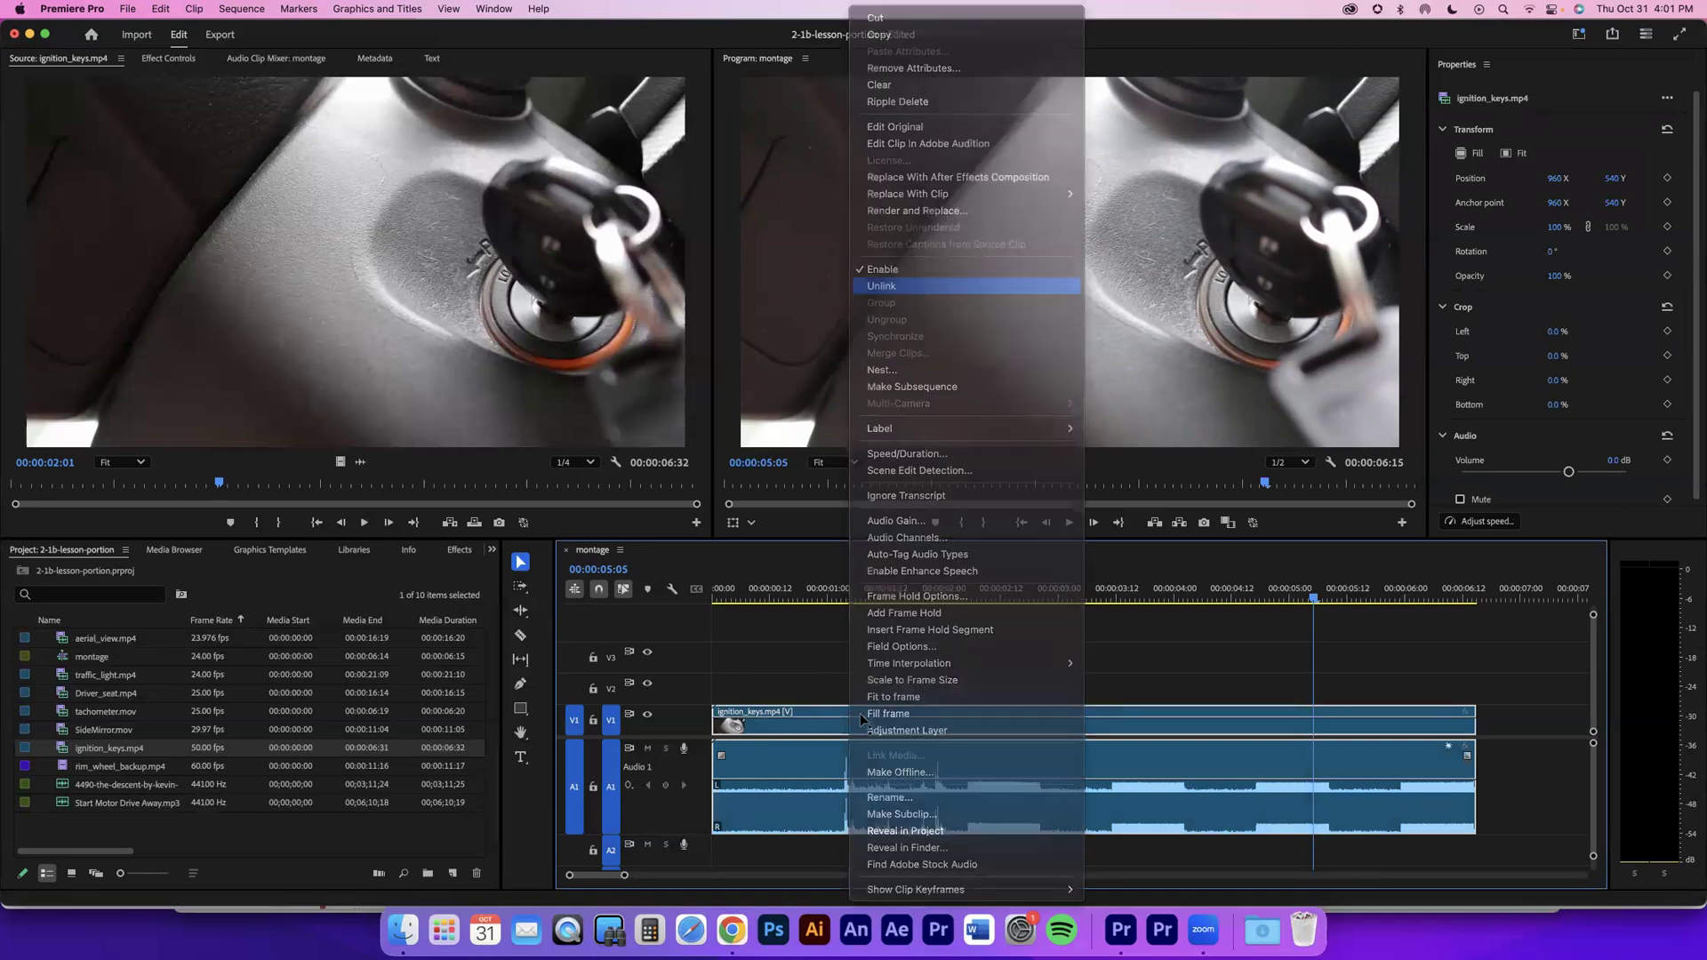
{"action": "left_click", "coordinate": [919, 286]}
{"action": "left_click_drag", "start_coordinate": [859, 731], "coordinate": [928, 690]}
{"action": "key", "text": "super+z"}
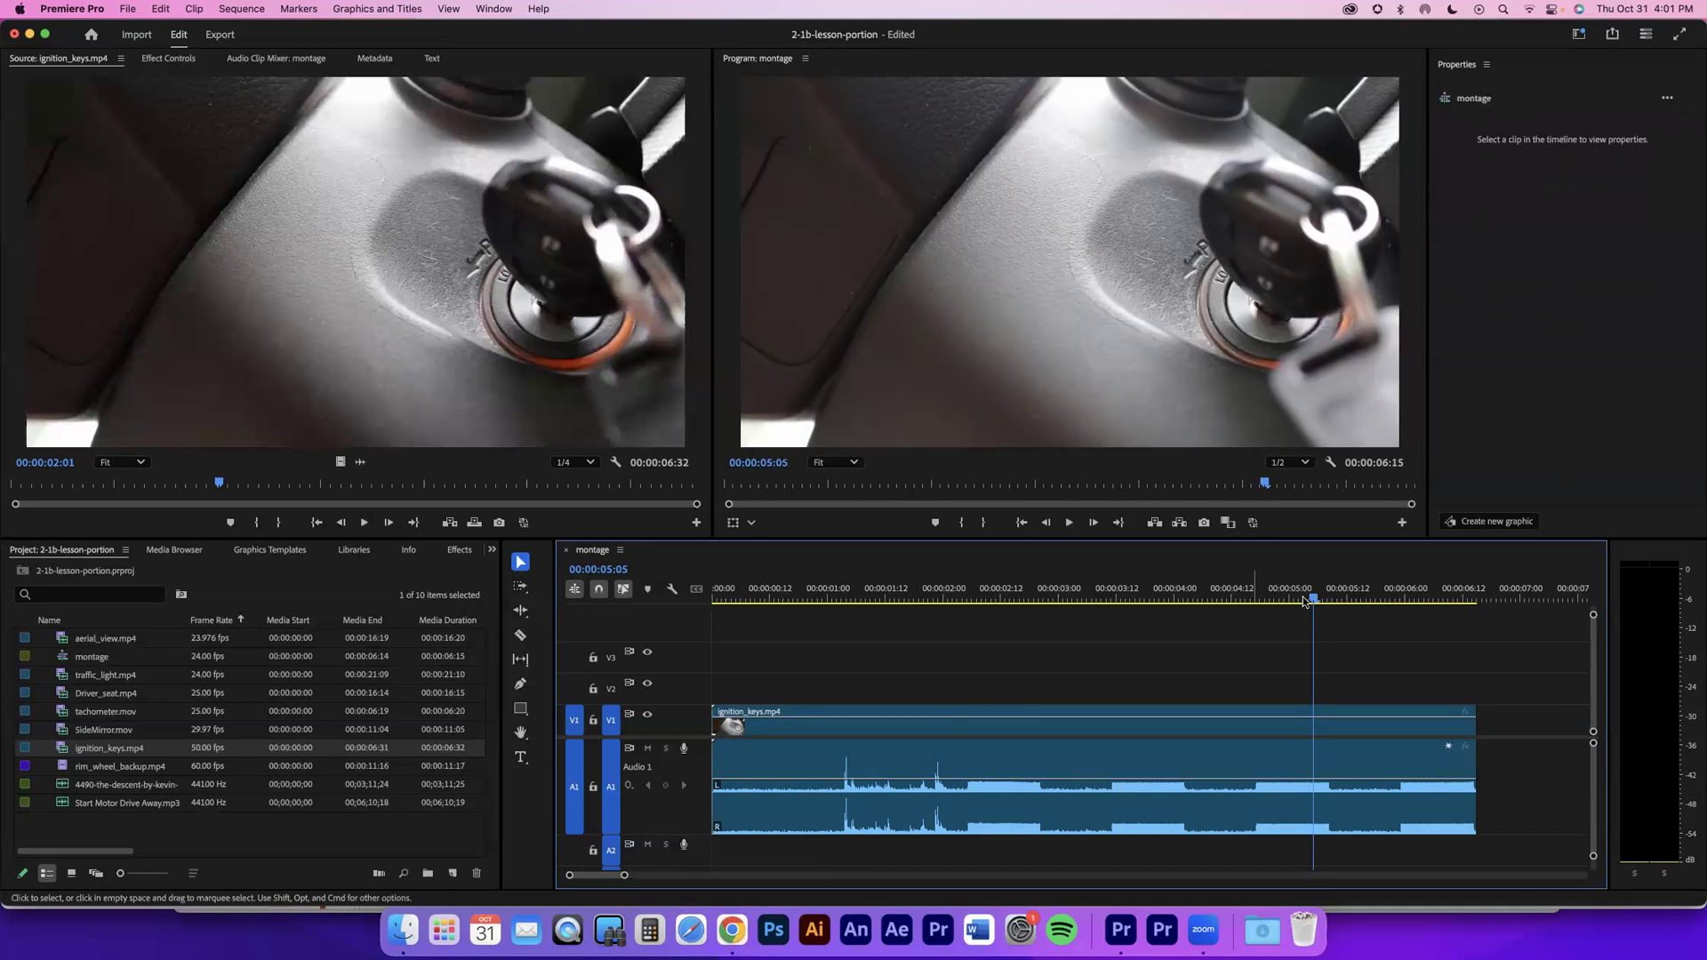
Step: Set the playhead to 00:00:04:00 and trim the start of the ignition_keys.mp4 video on V1 to it, leaving the audio untrimmed
{"action": "left_click", "coordinate": [602, 568]}
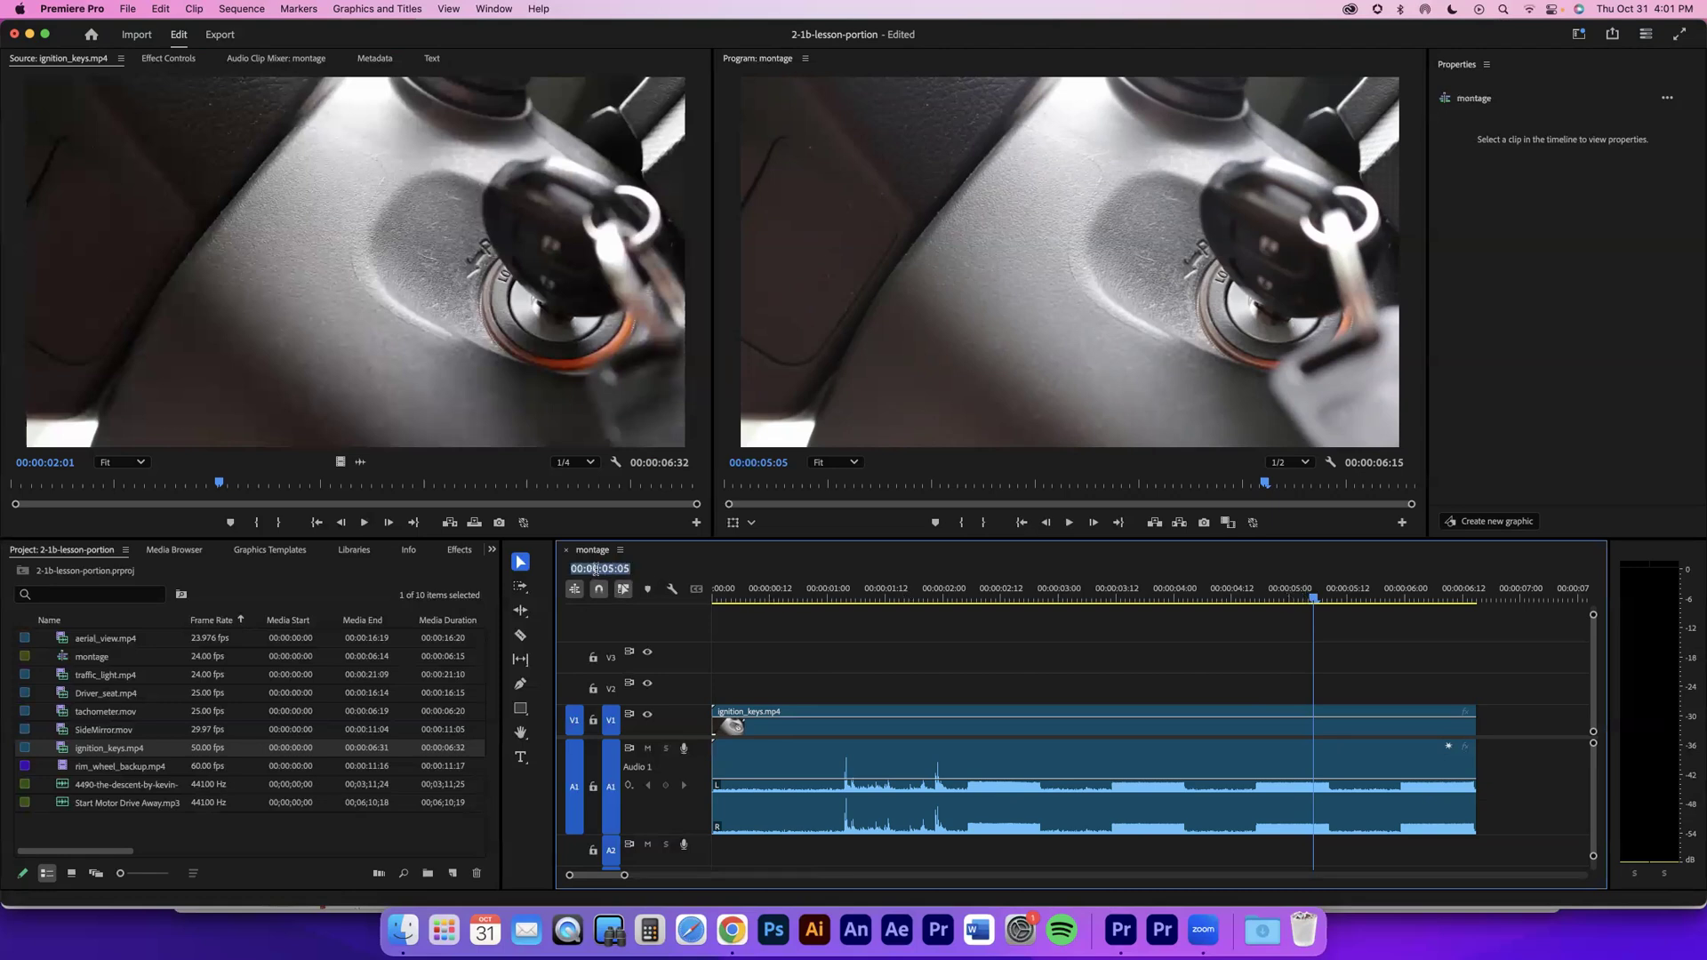
{"action": "type", "text": "4"}
{"action": "type", "text": "00"}
{"action": "key", "text": "Return"}
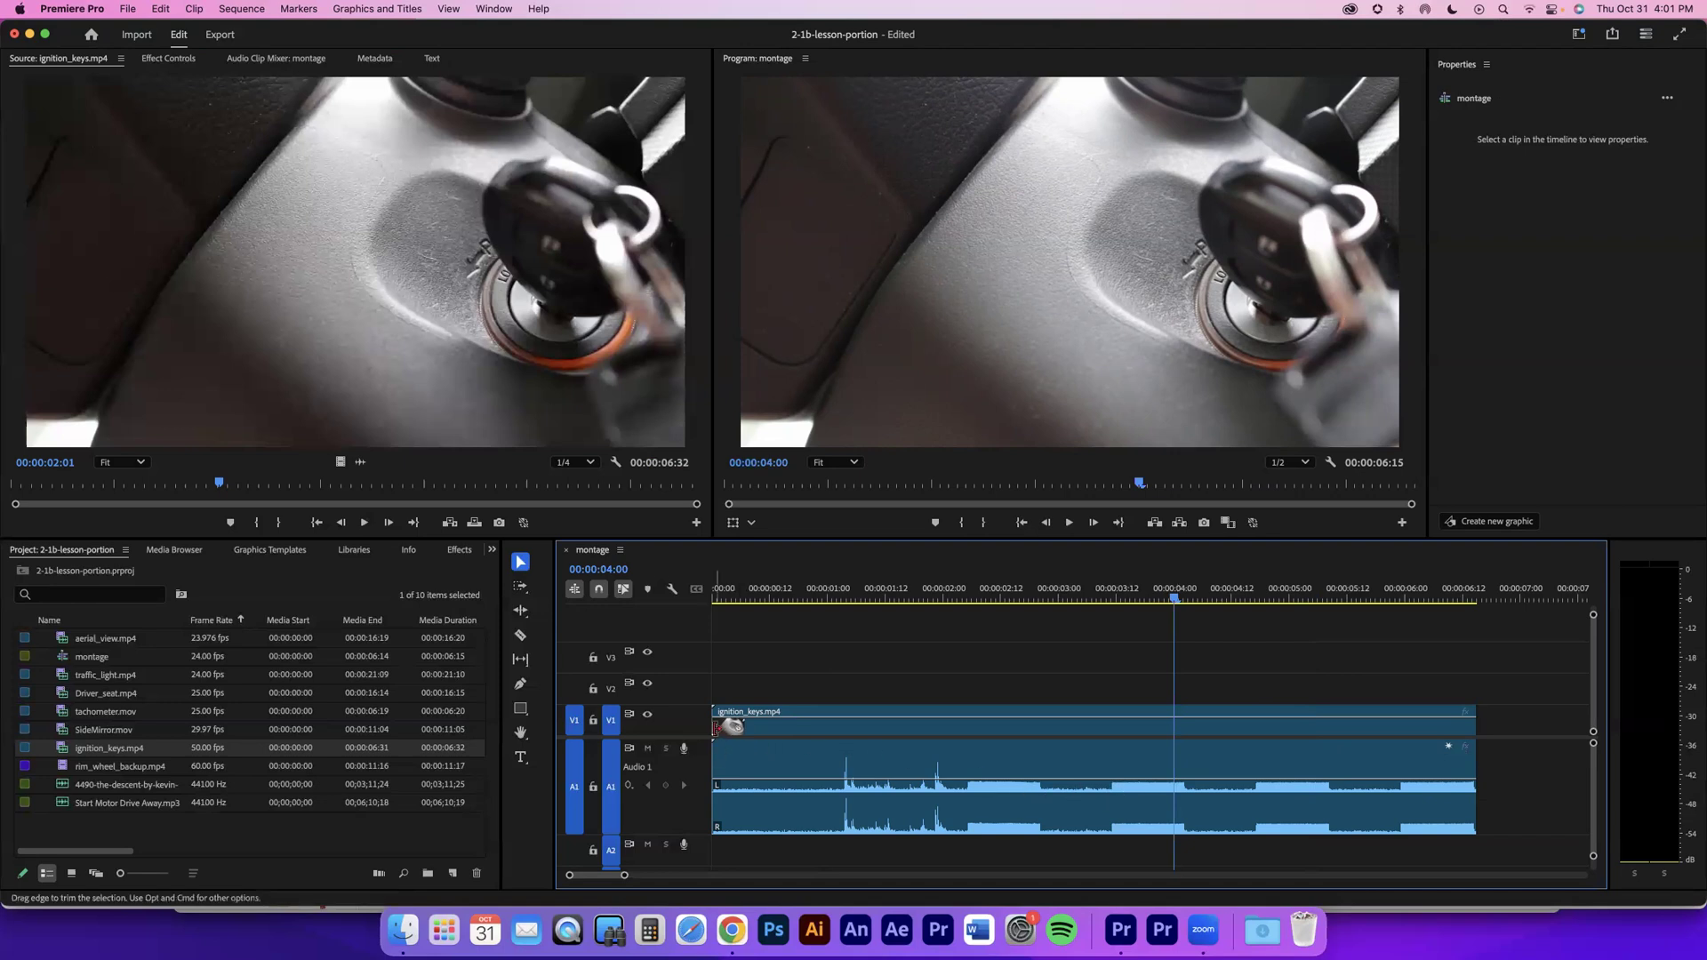
{"action": "left_click_drag", "start_coordinate": [717, 726], "coordinate": [752, 726]}
{"action": "left_click_drag", "start_coordinate": [860, 727], "coordinate": [1175, 722]}
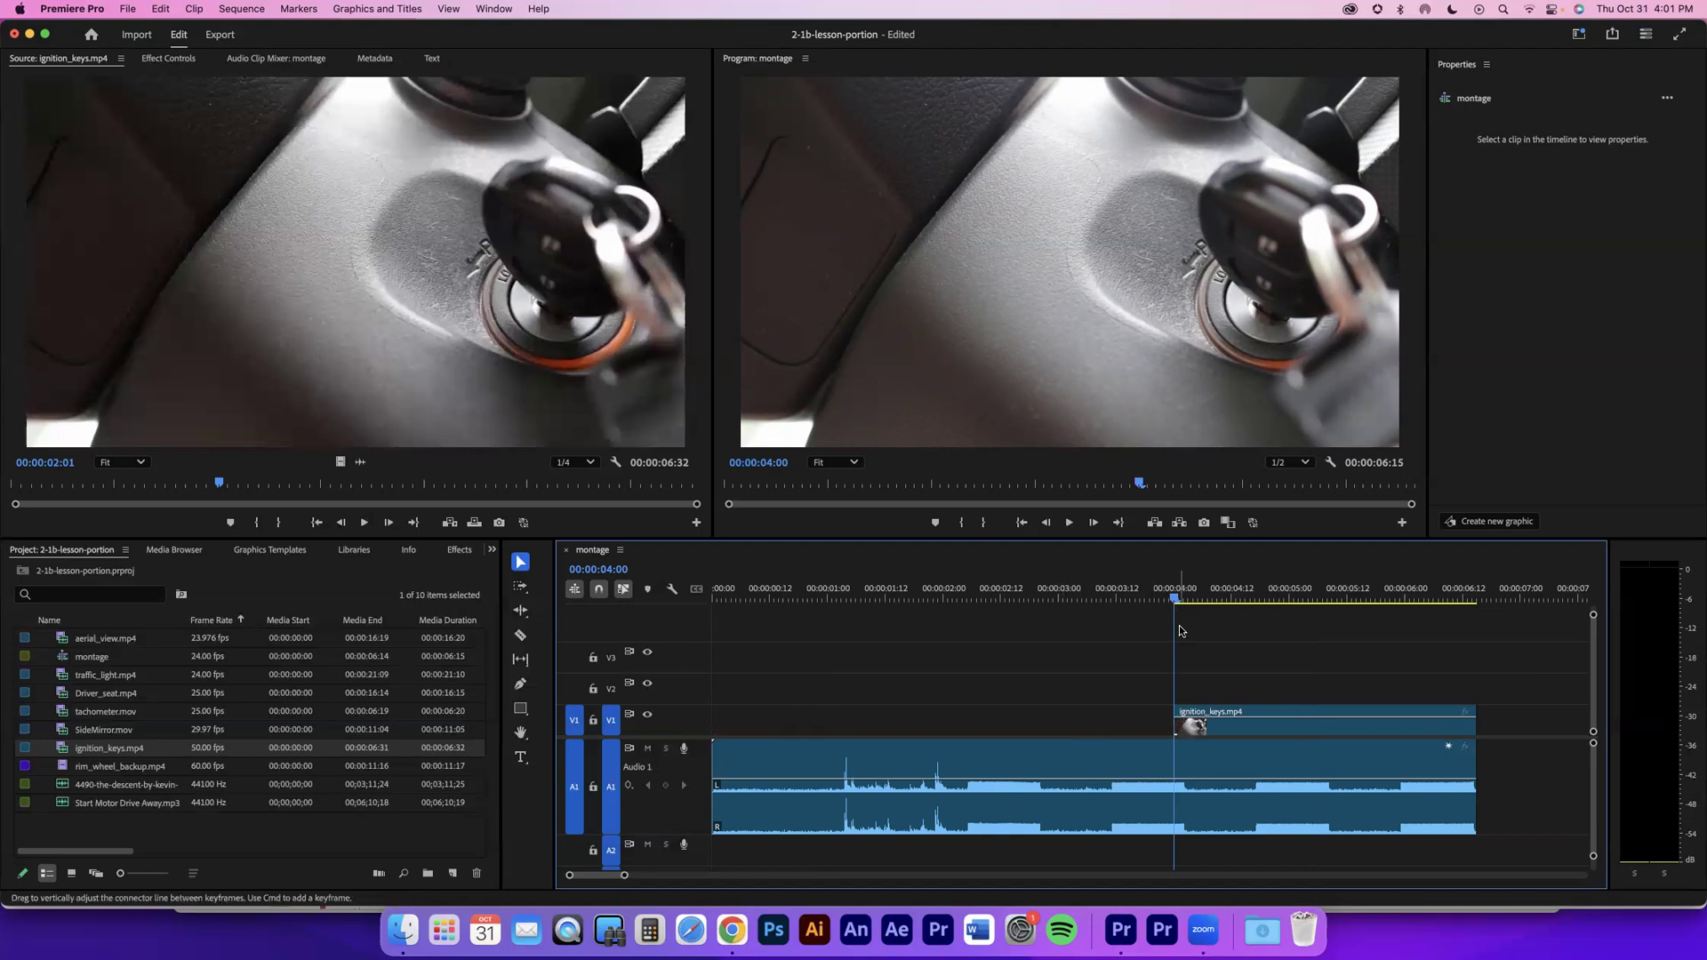
Step: Review the trimmed opening by scrubbing around the video's 4-second start and playing the montage from the beginning
{"action": "key", "text": "Right"}
{"action": "key", "text": "Right"}
{"action": "key", "text": "Right"}
{"action": "key", "text": "Right"}
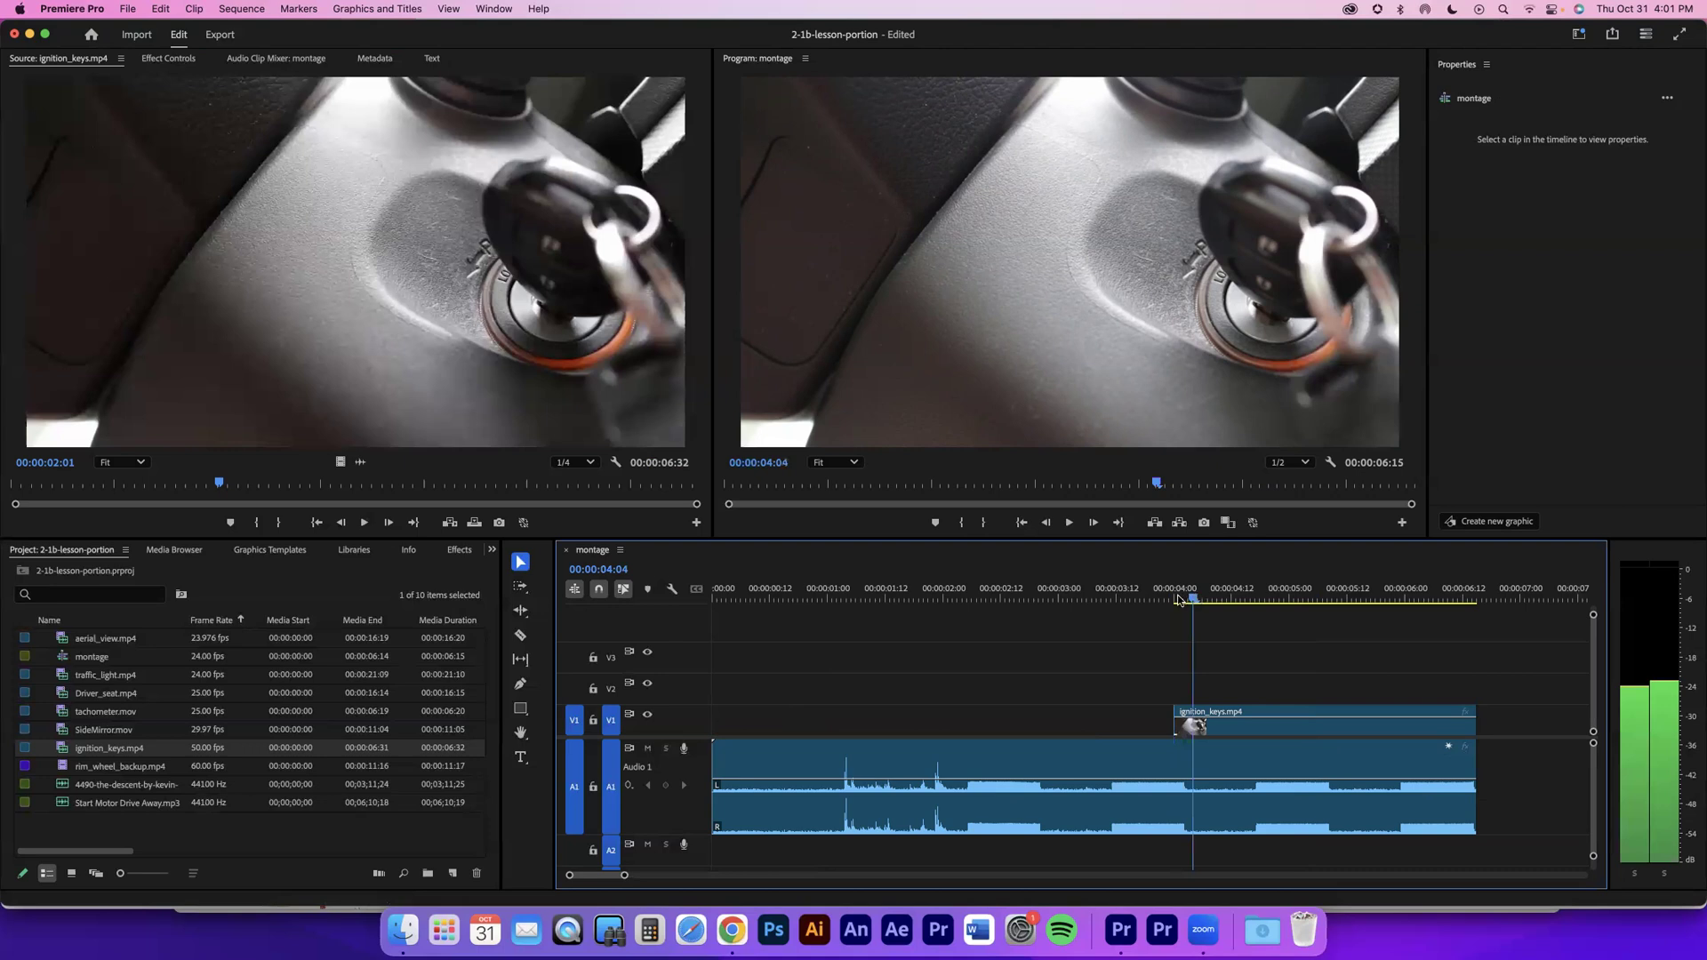
{"action": "left_click_drag", "start_coordinate": [1180, 600], "coordinate": [1112, 600]}
{"action": "left_click_drag", "start_coordinate": [222, 485], "coordinate": [157, 483]}
{"action": "left_click", "coordinate": [271, 484]}
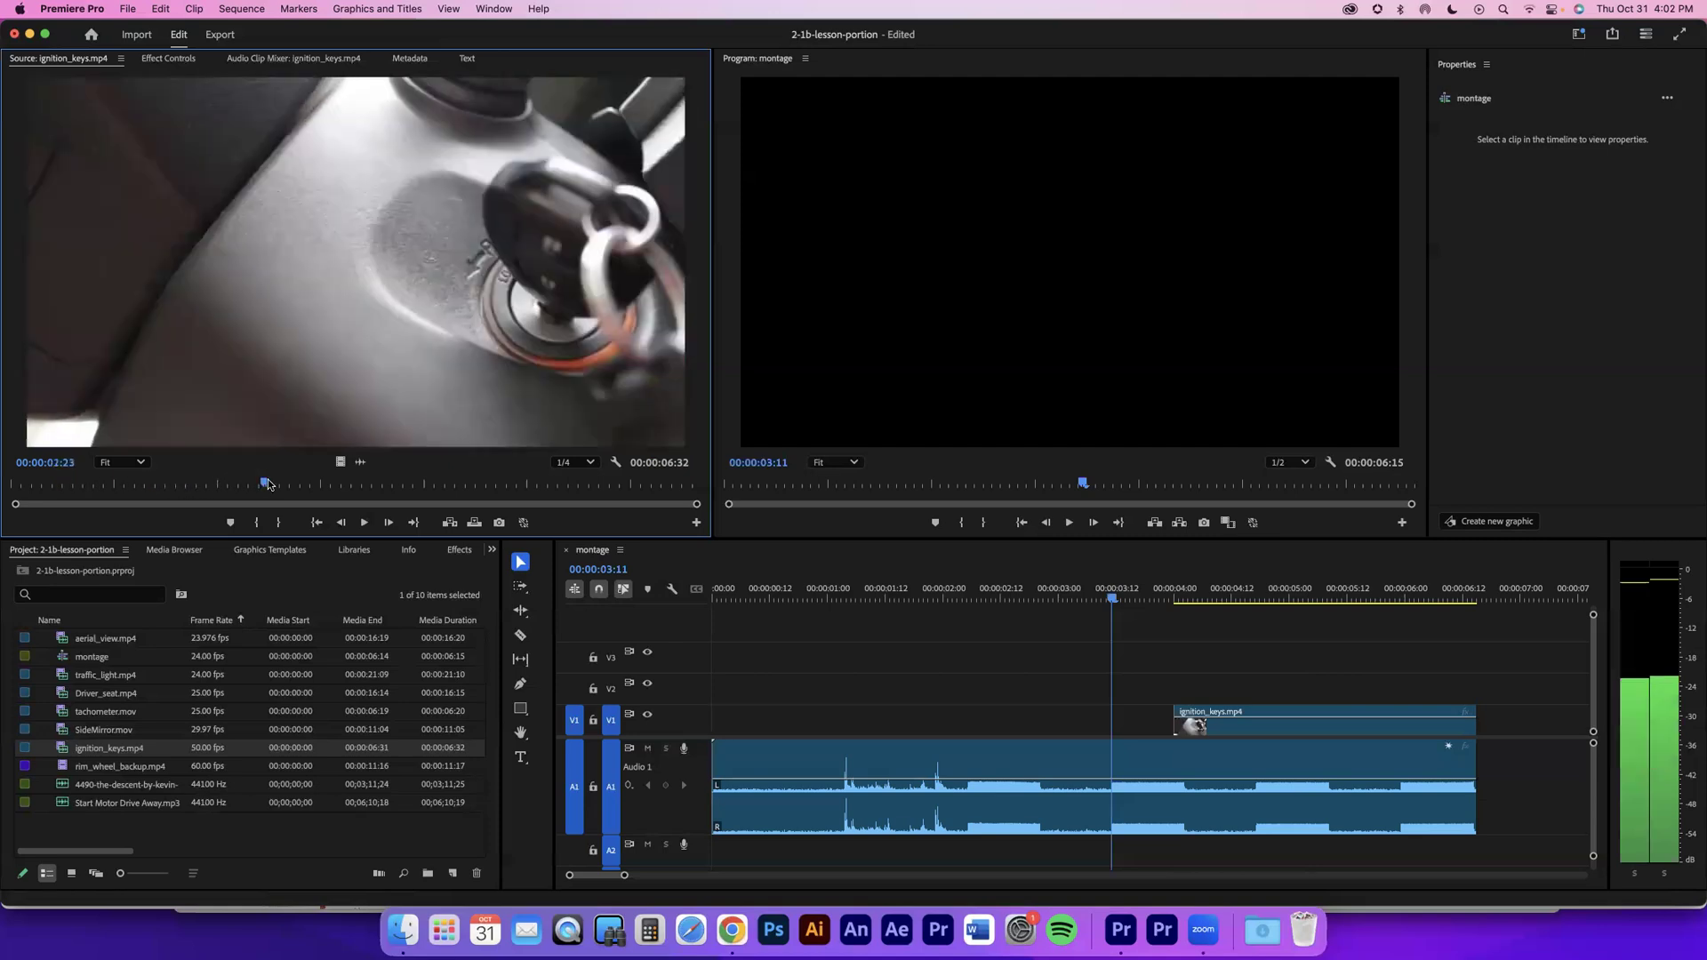
{"action": "left_click", "coordinate": [1118, 603]}
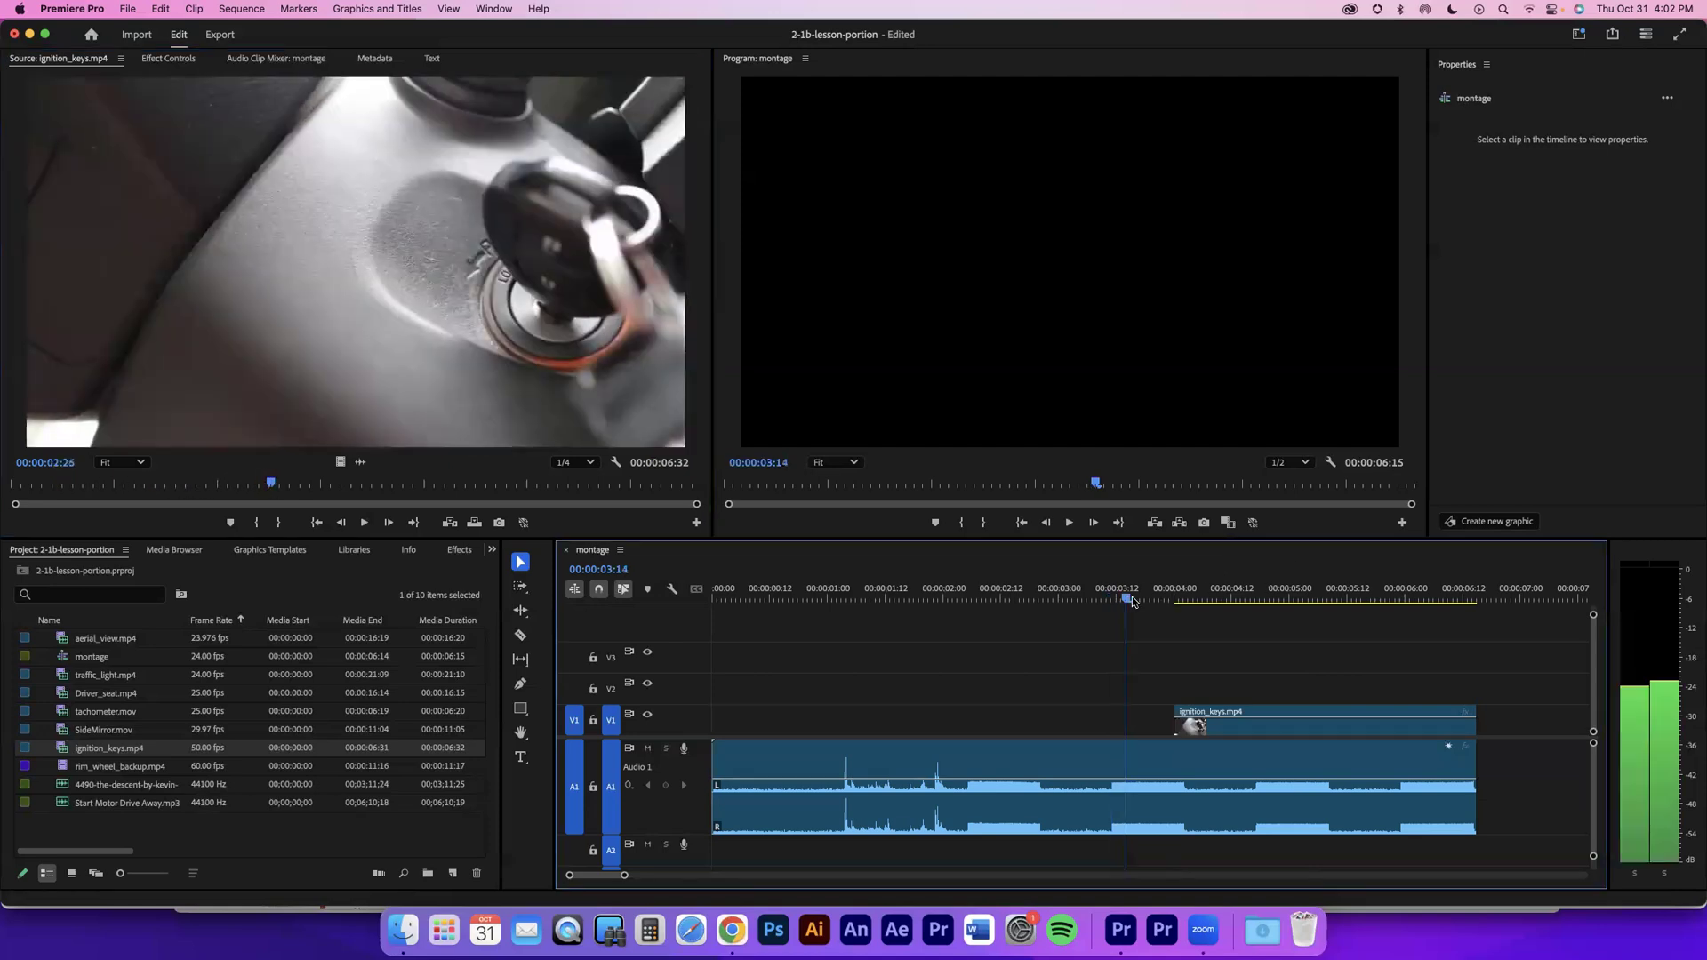
{"action": "left_click", "coordinate": [1165, 603]}
{"action": "left_click_drag", "start_coordinate": [1166, 603], "coordinate": [1231, 603]}
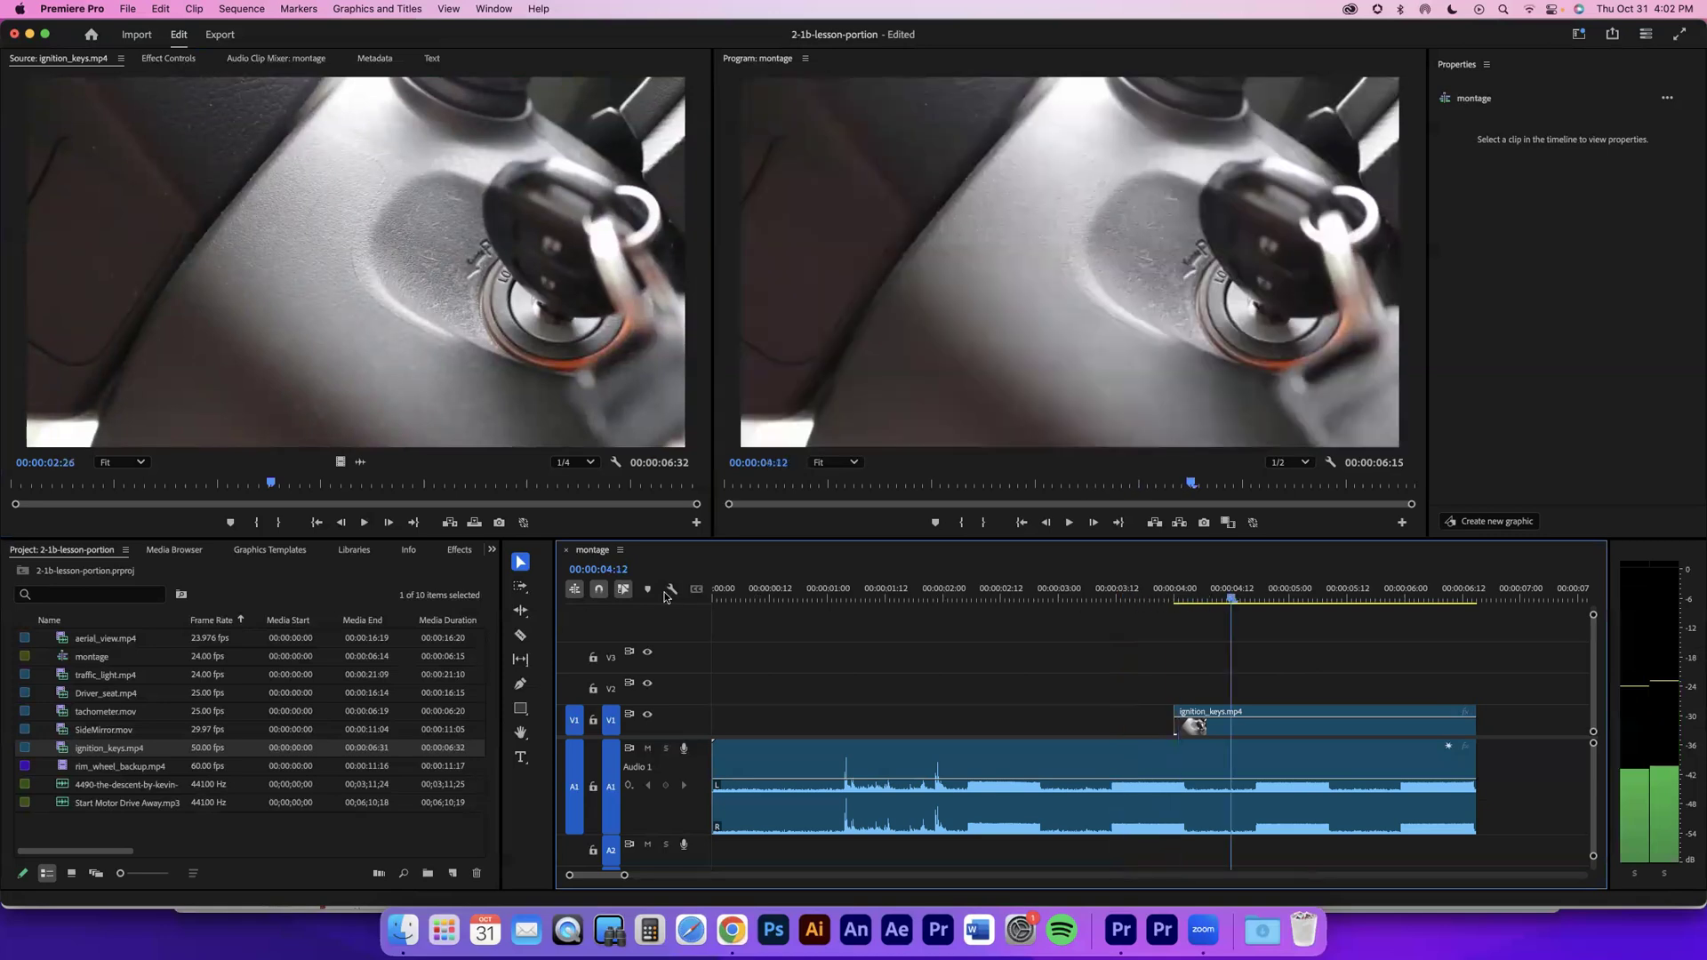
{"action": "key", "text": "Home"}
{"action": "left_click", "coordinate": [1069, 524]}
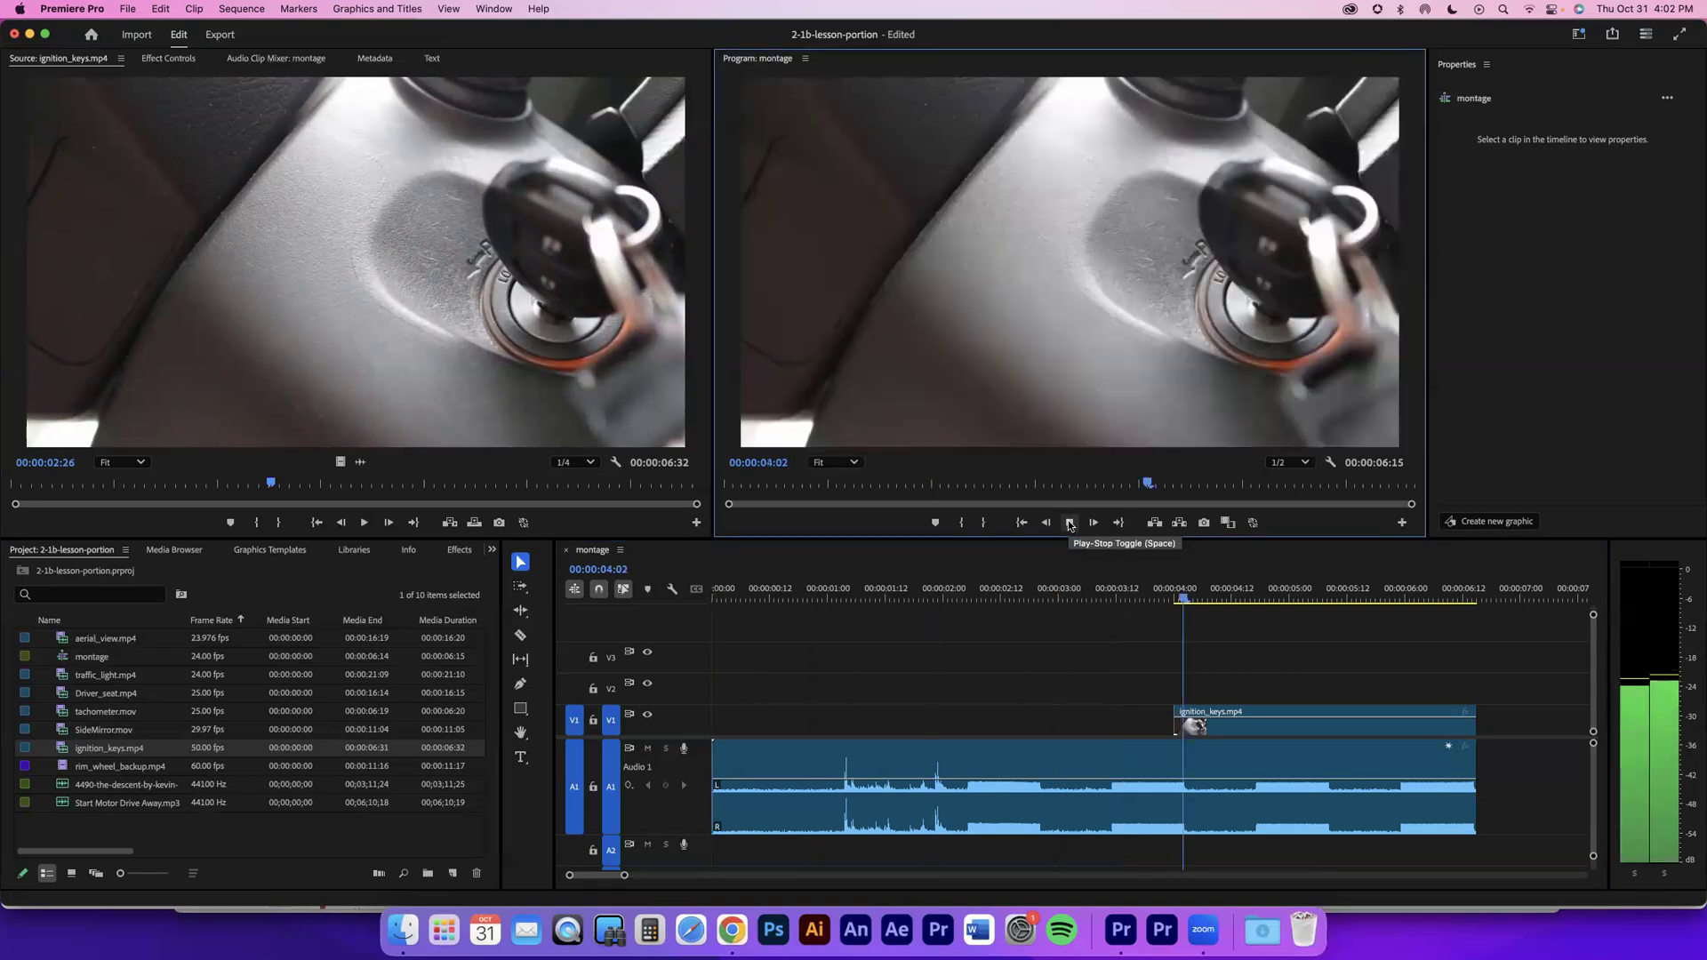
{"action": "left_click", "coordinate": [1069, 523]}
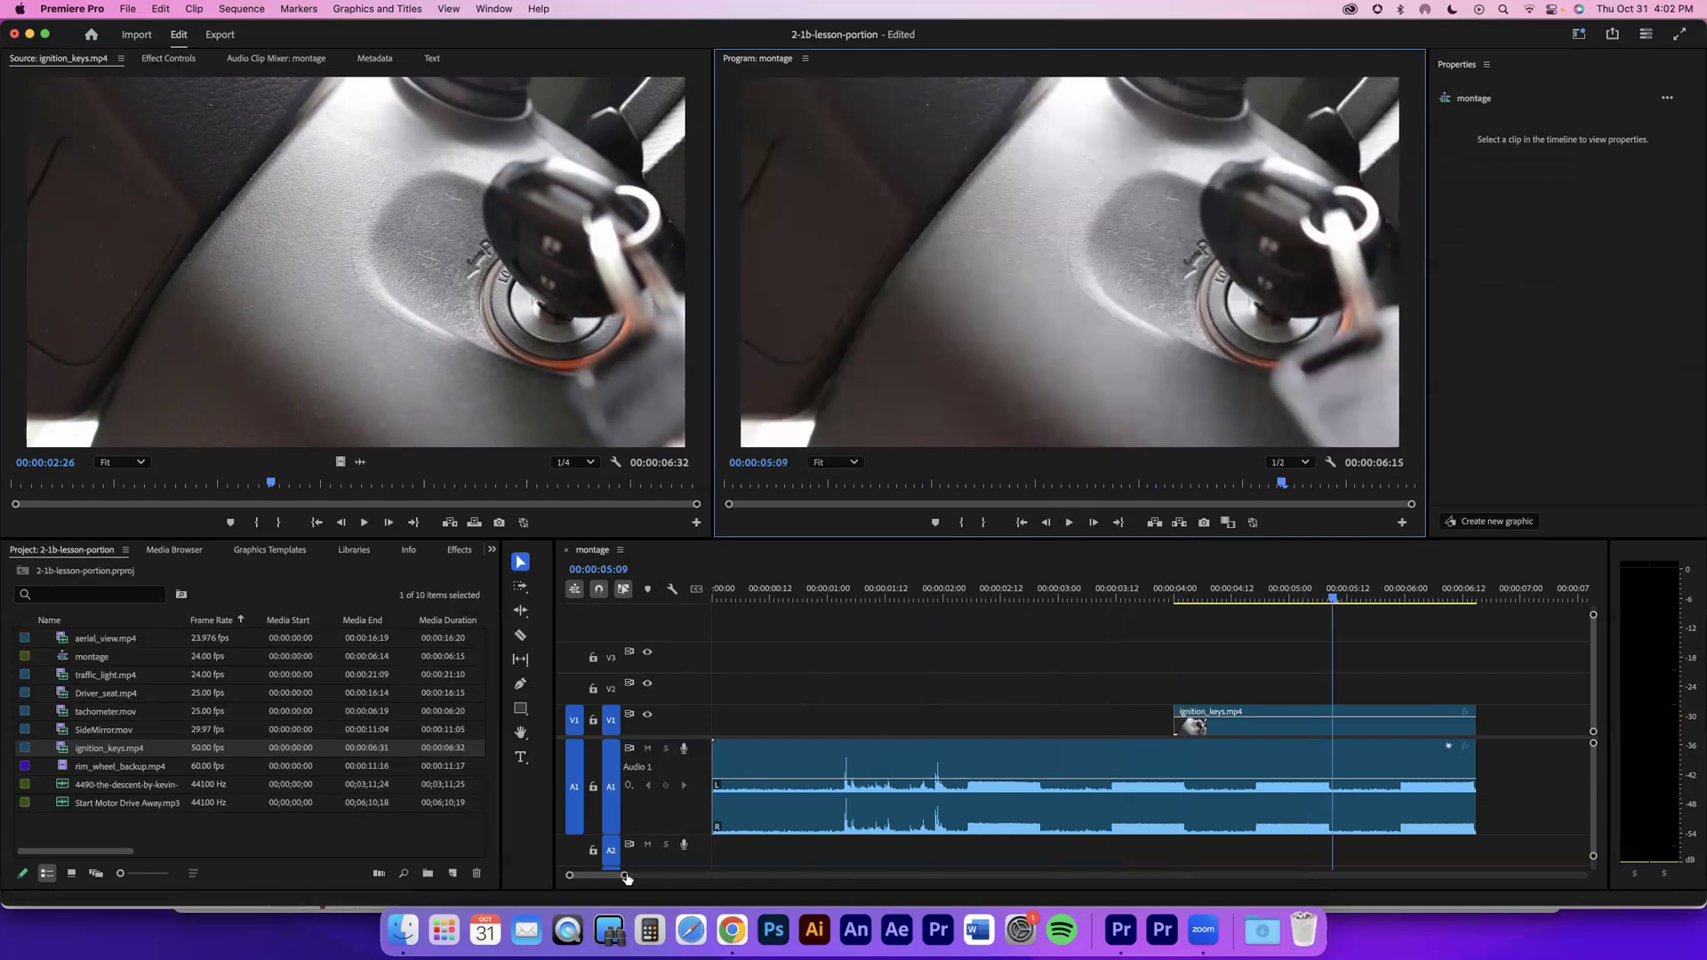
{"action": "left_click_drag", "start_coordinate": [629, 877], "coordinate": [678, 878]}
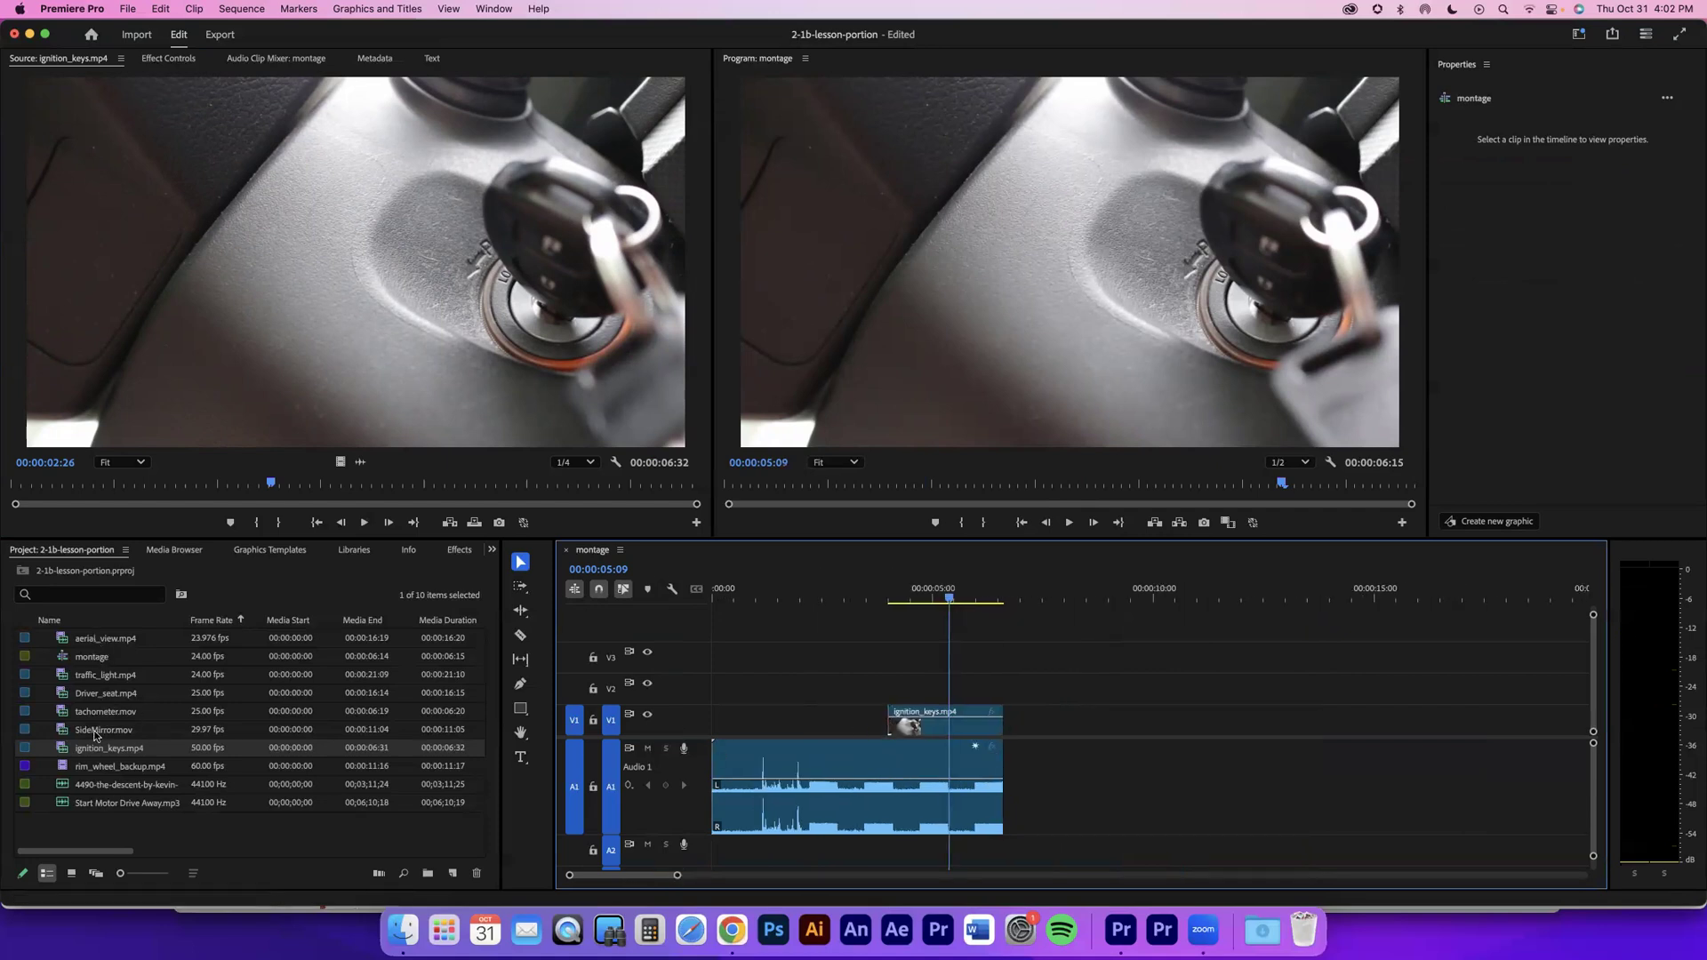
Step: Maximize the project bin and display its items as thumbnail icons
{"action": "left_click", "coordinate": [82, 835]}
{"action": "key", "text": "grave"}
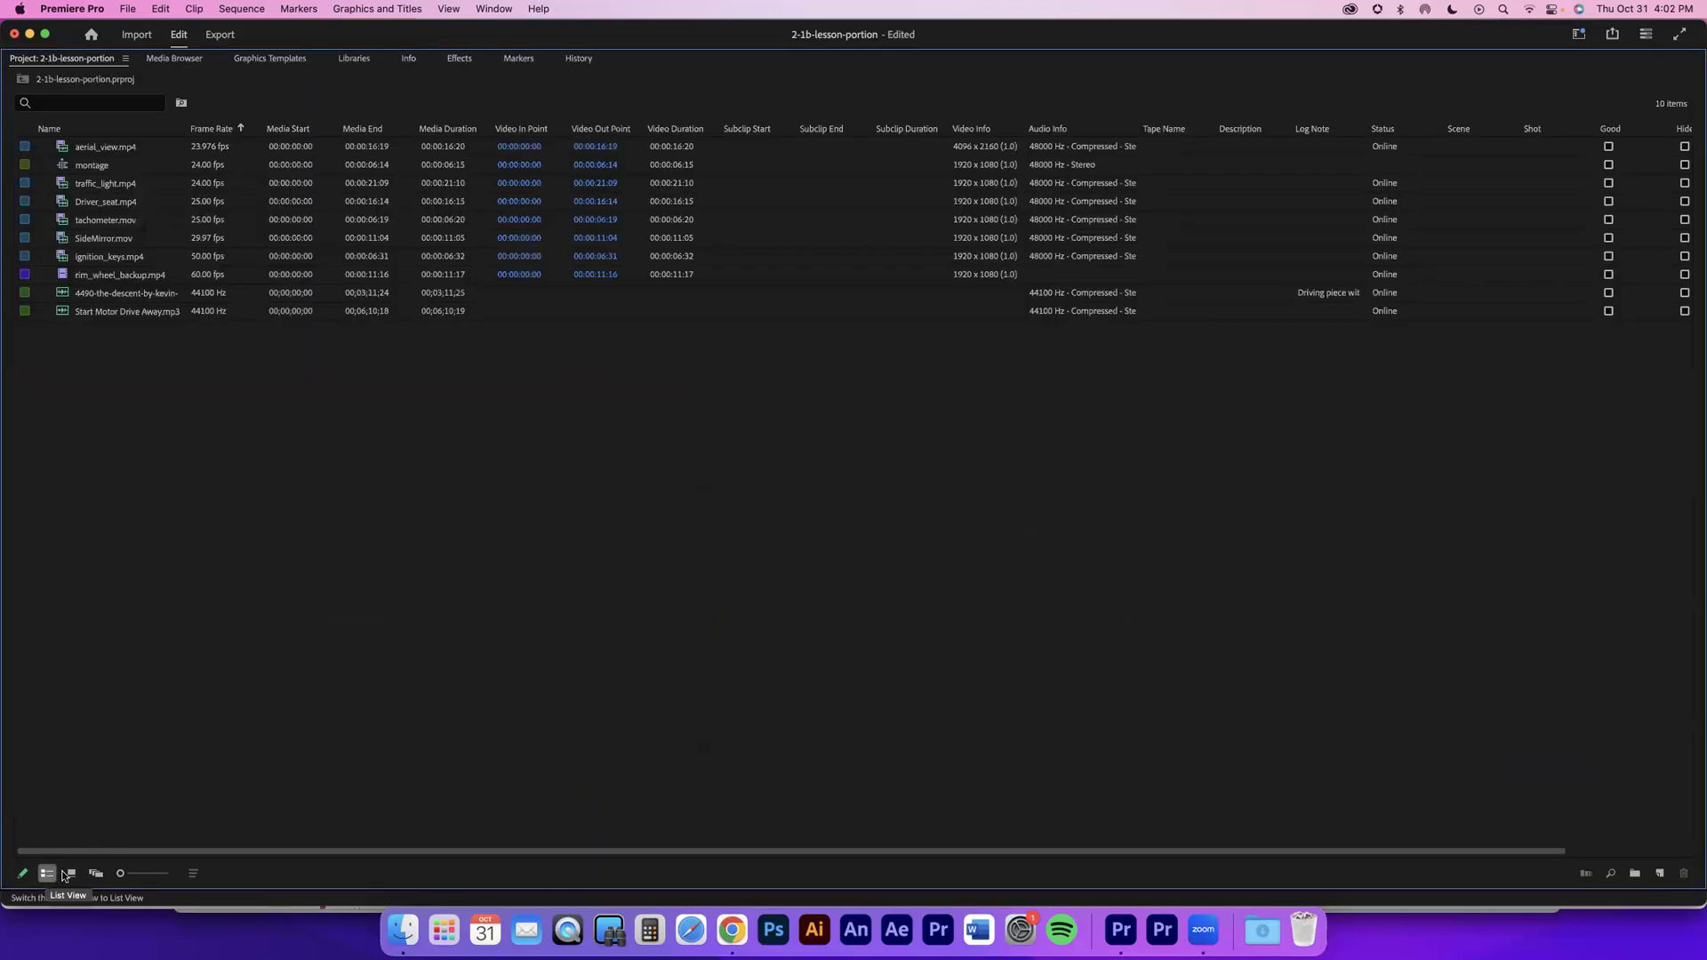
{"action": "left_click", "coordinate": [71, 874]}
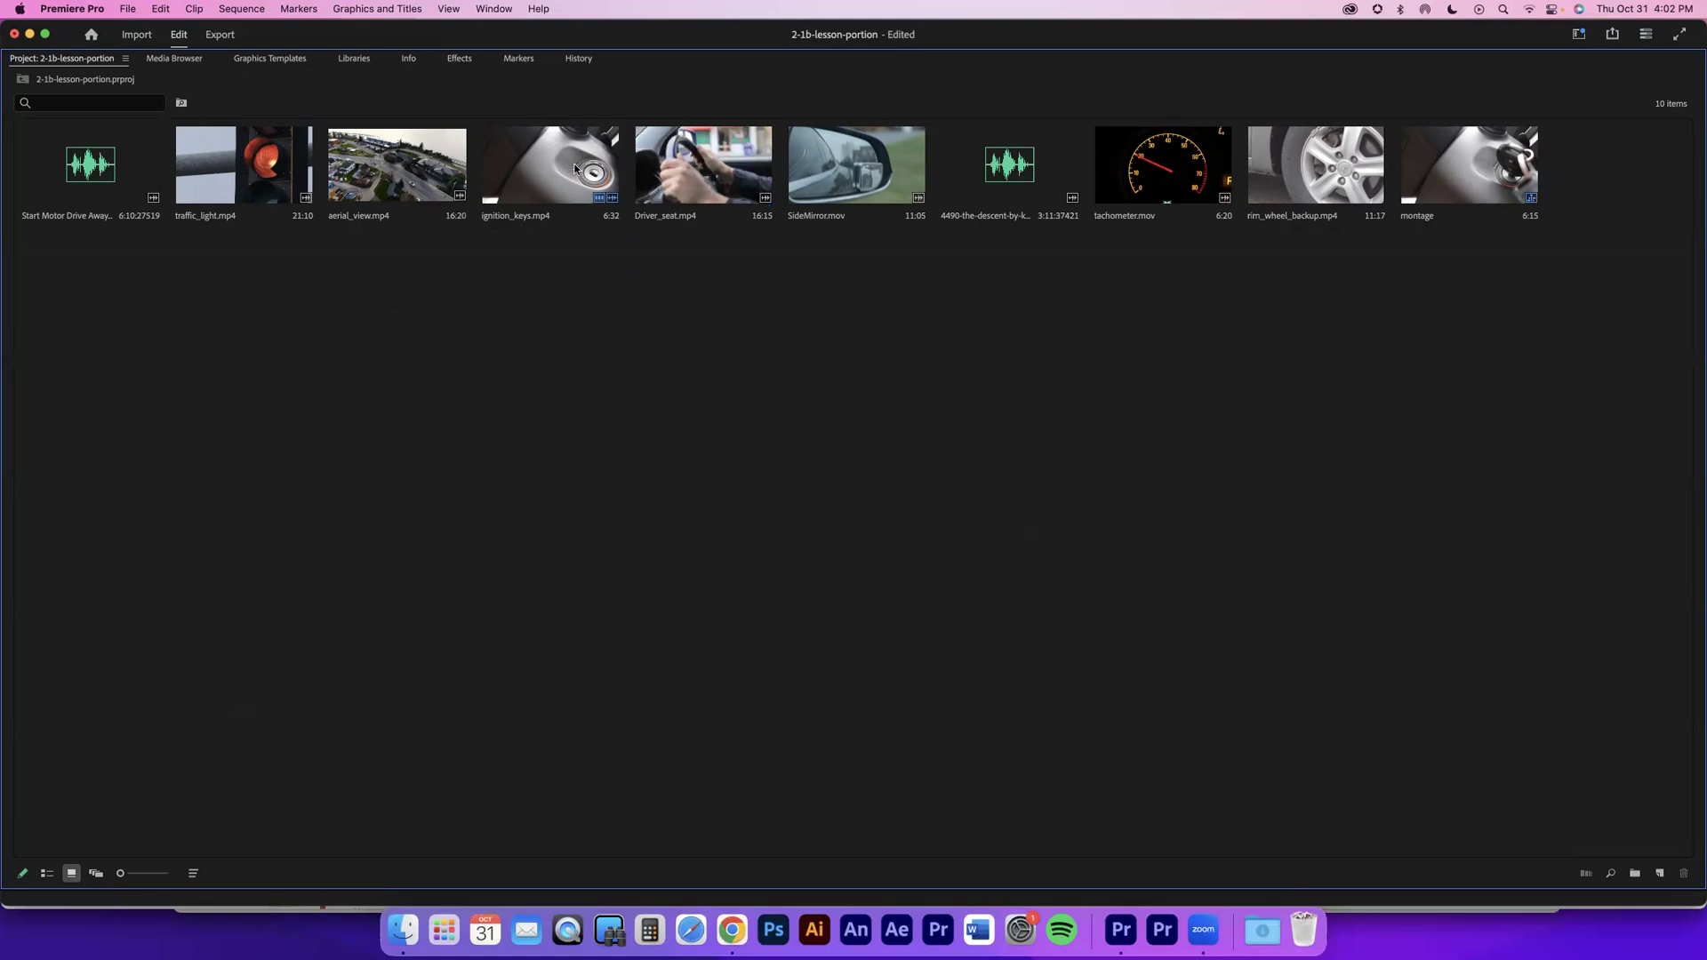
Step: Arrange the clip thumbnails as ignition_keys, tachometer, rim_wheel_backup, aerial_view, Driver_seat, SideMirror and traffic_light, and restore the normal workspace layout
{"action": "left_click_drag", "start_coordinate": [315, 155], "coordinate": [222, 165]}
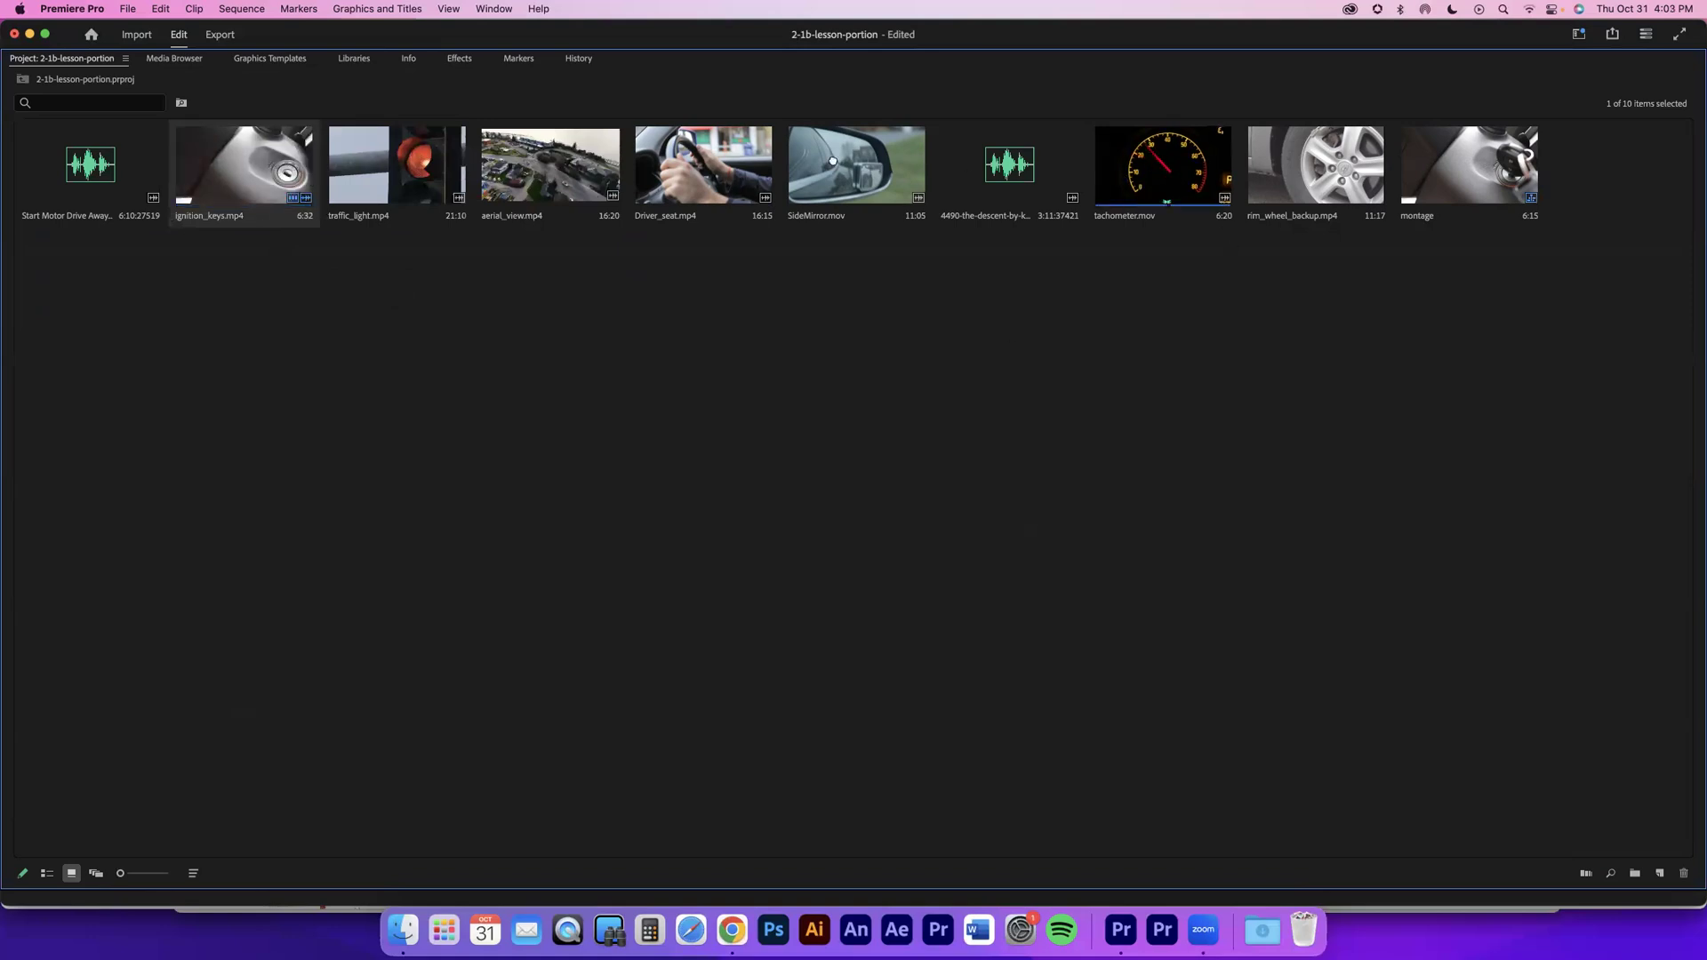
{"action": "left_click_drag", "start_coordinate": [833, 161], "coordinate": [554, 143]}
{"action": "mouse_move", "coordinate": [447, 144]}
{"action": "left_mouse_down"}
{"action": "mouse_move", "coordinate": [384, 142]}
{"action": "mouse_move", "coordinate": [433, 138]}
{"action": "left_mouse_up"}
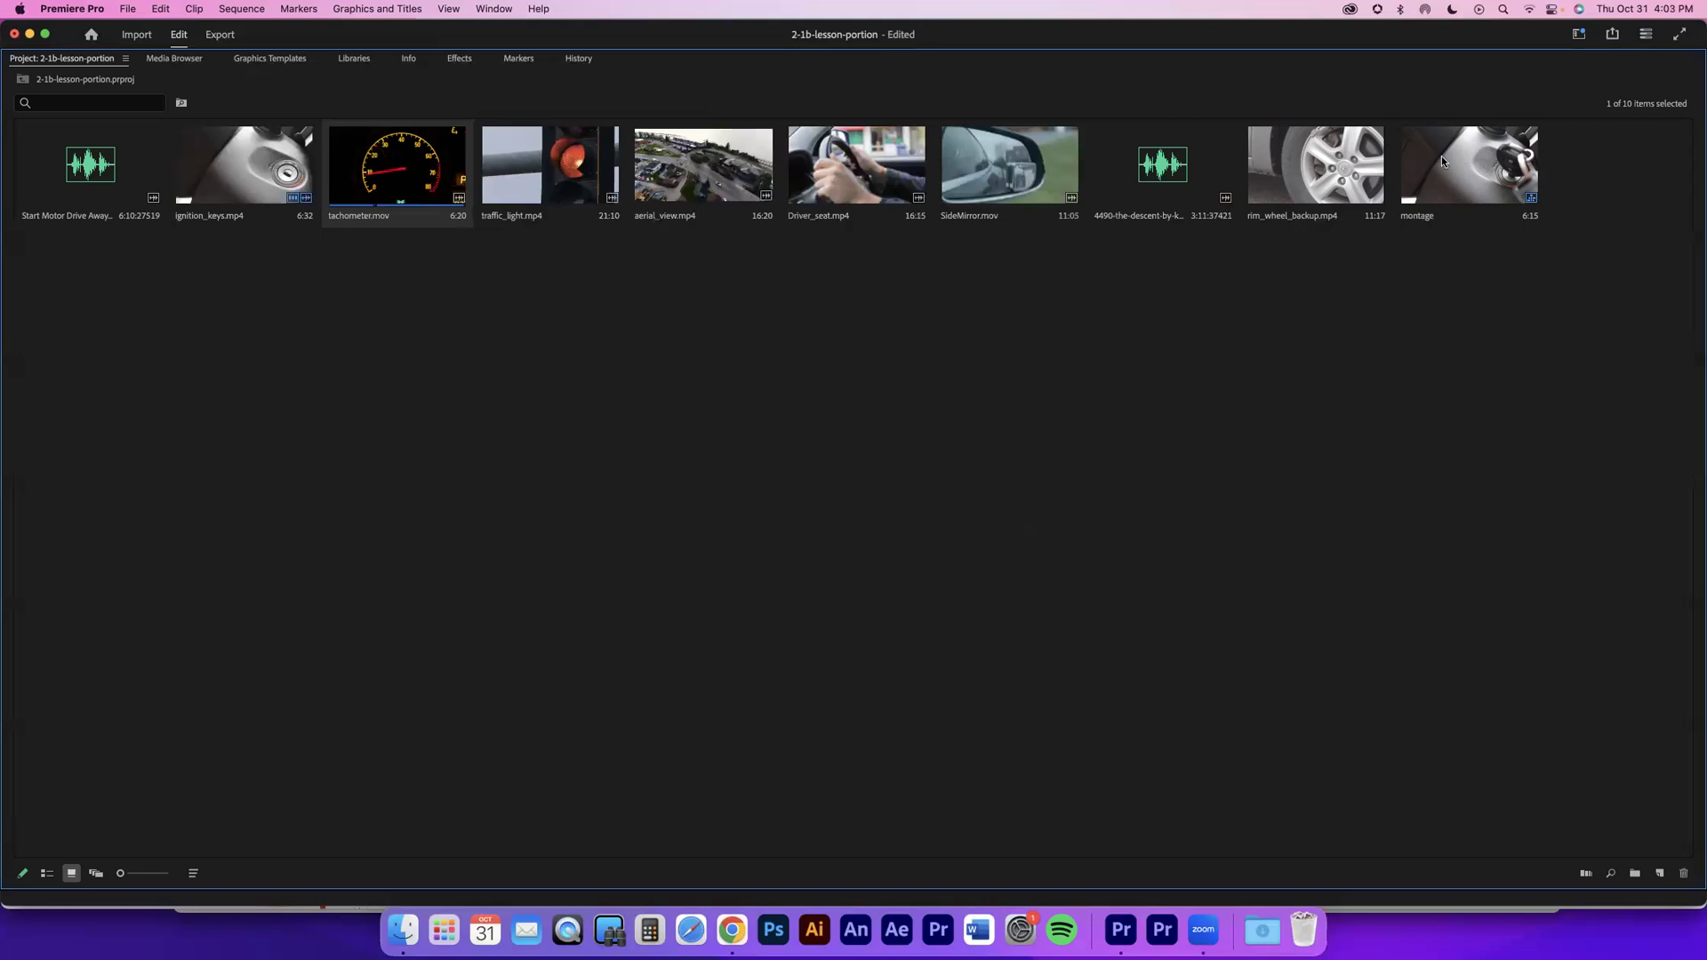
{"action": "left_click_drag", "start_coordinate": [946, 144], "coordinate": [621, 118]}
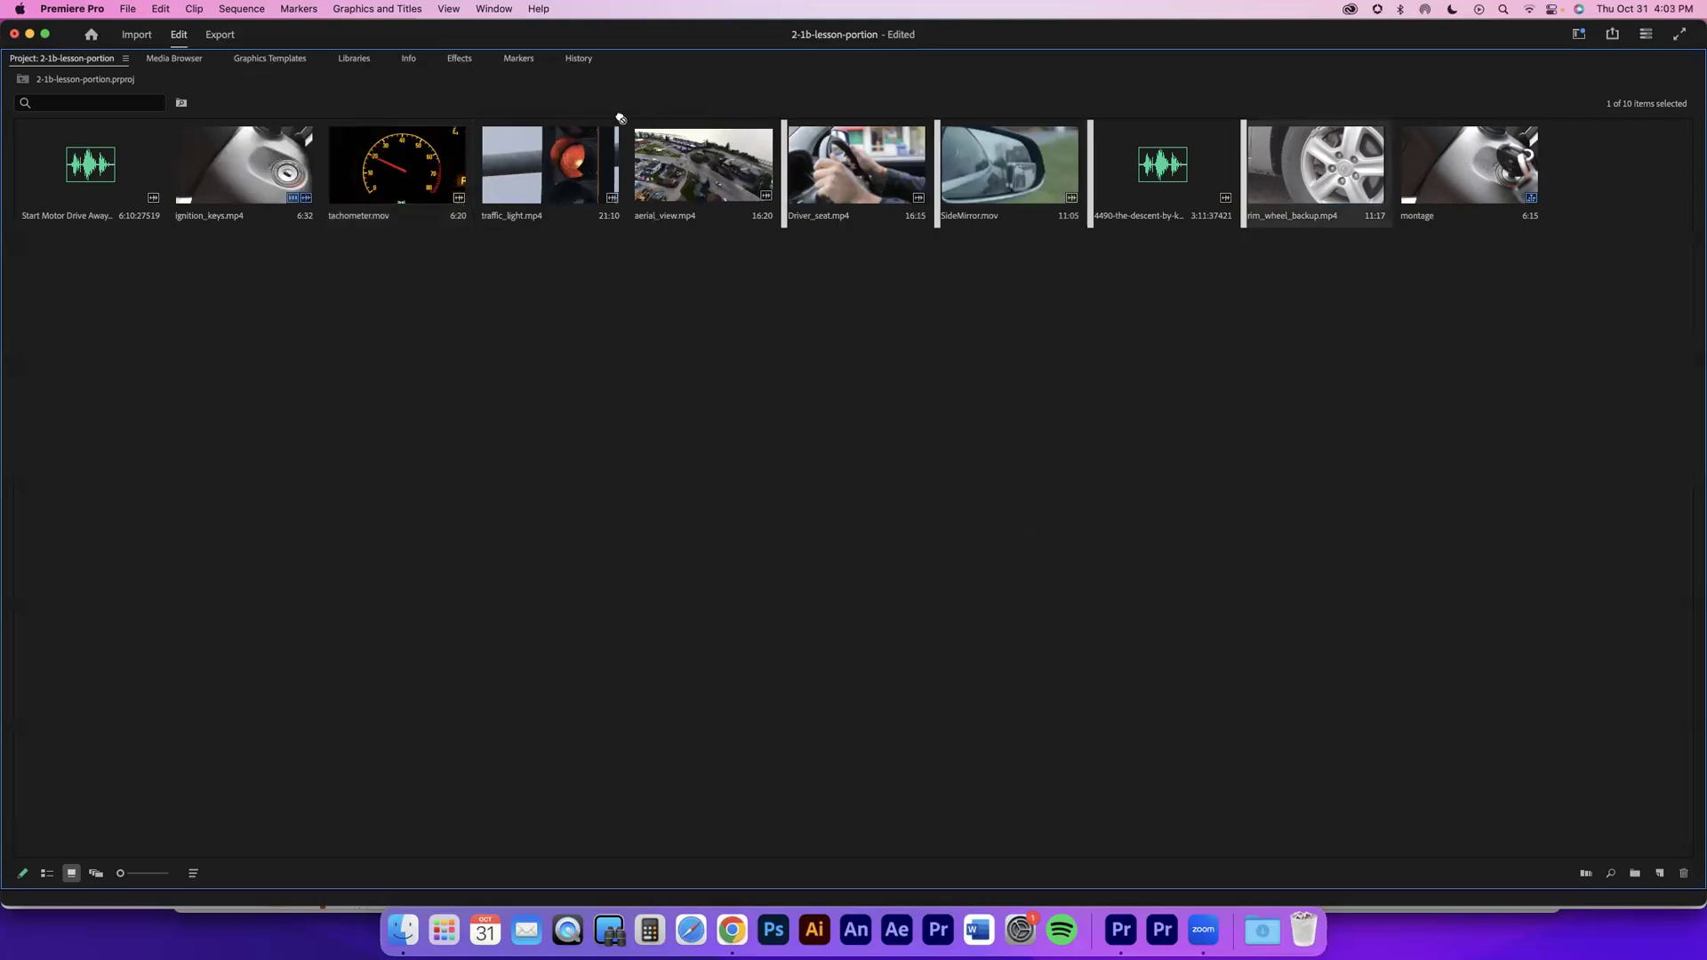
{"action": "left_click_drag", "start_coordinate": [516, 147], "coordinate": [562, 192]}
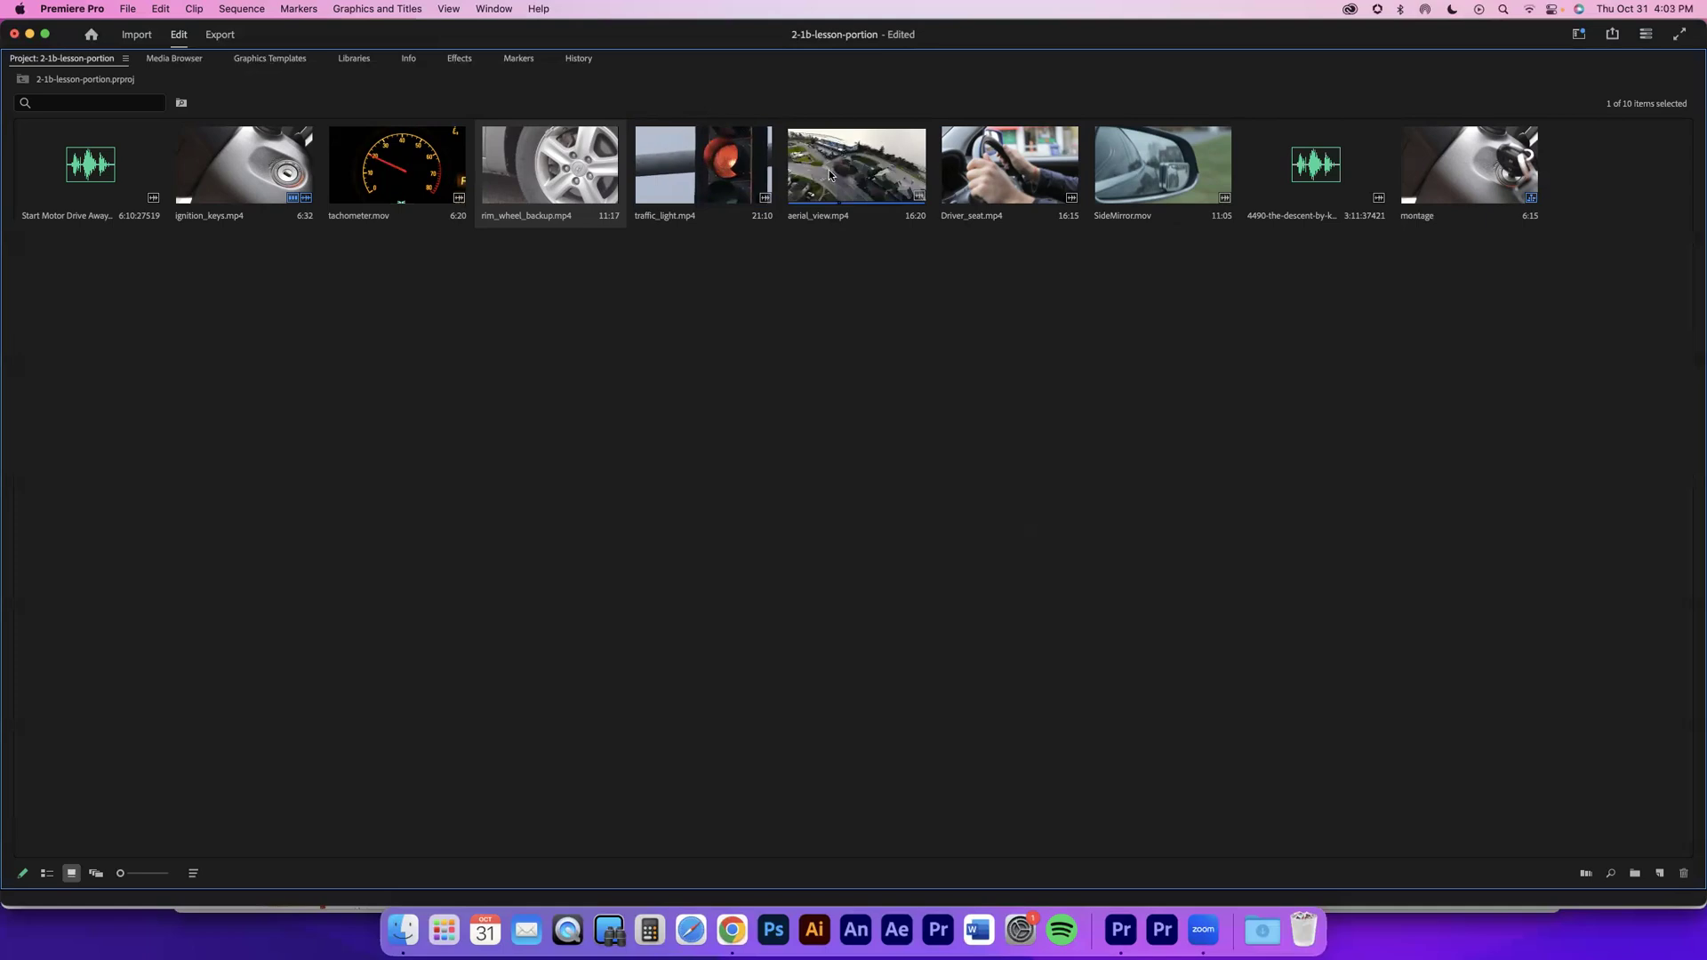
{"action": "left_click_drag", "start_coordinate": [812, 163], "coordinate": [673, 166]}
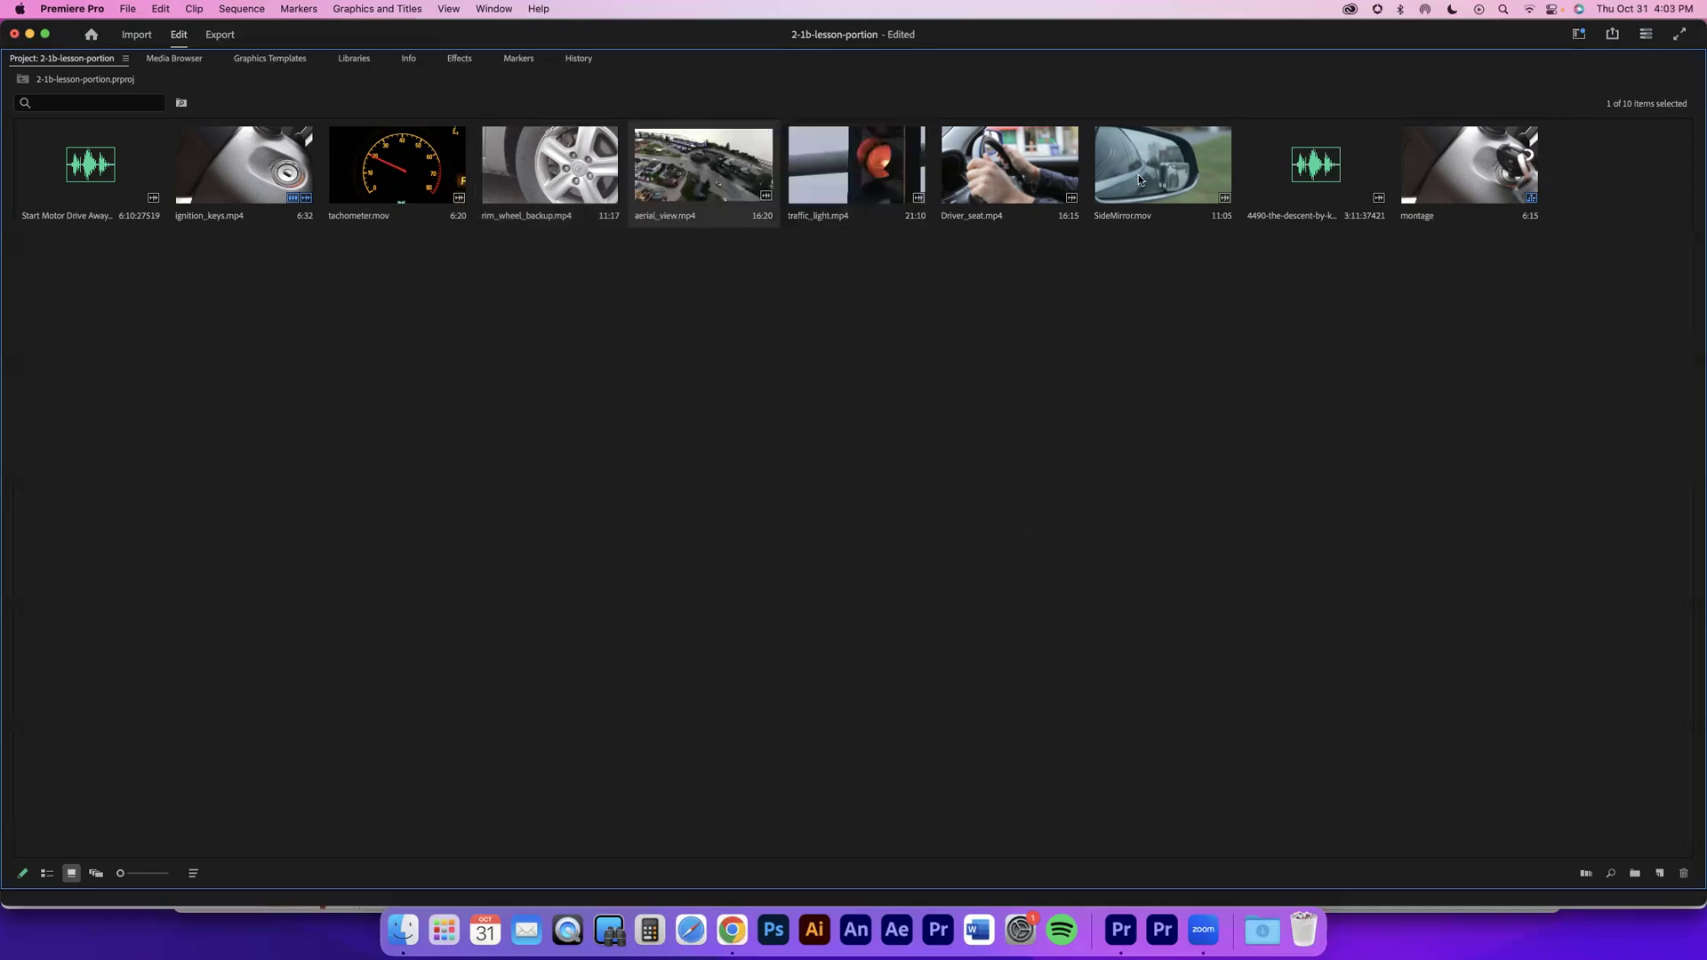
{"action": "left_click_drag", "start_coordinate": [1006, 169], "coordinate": [812, 172]}
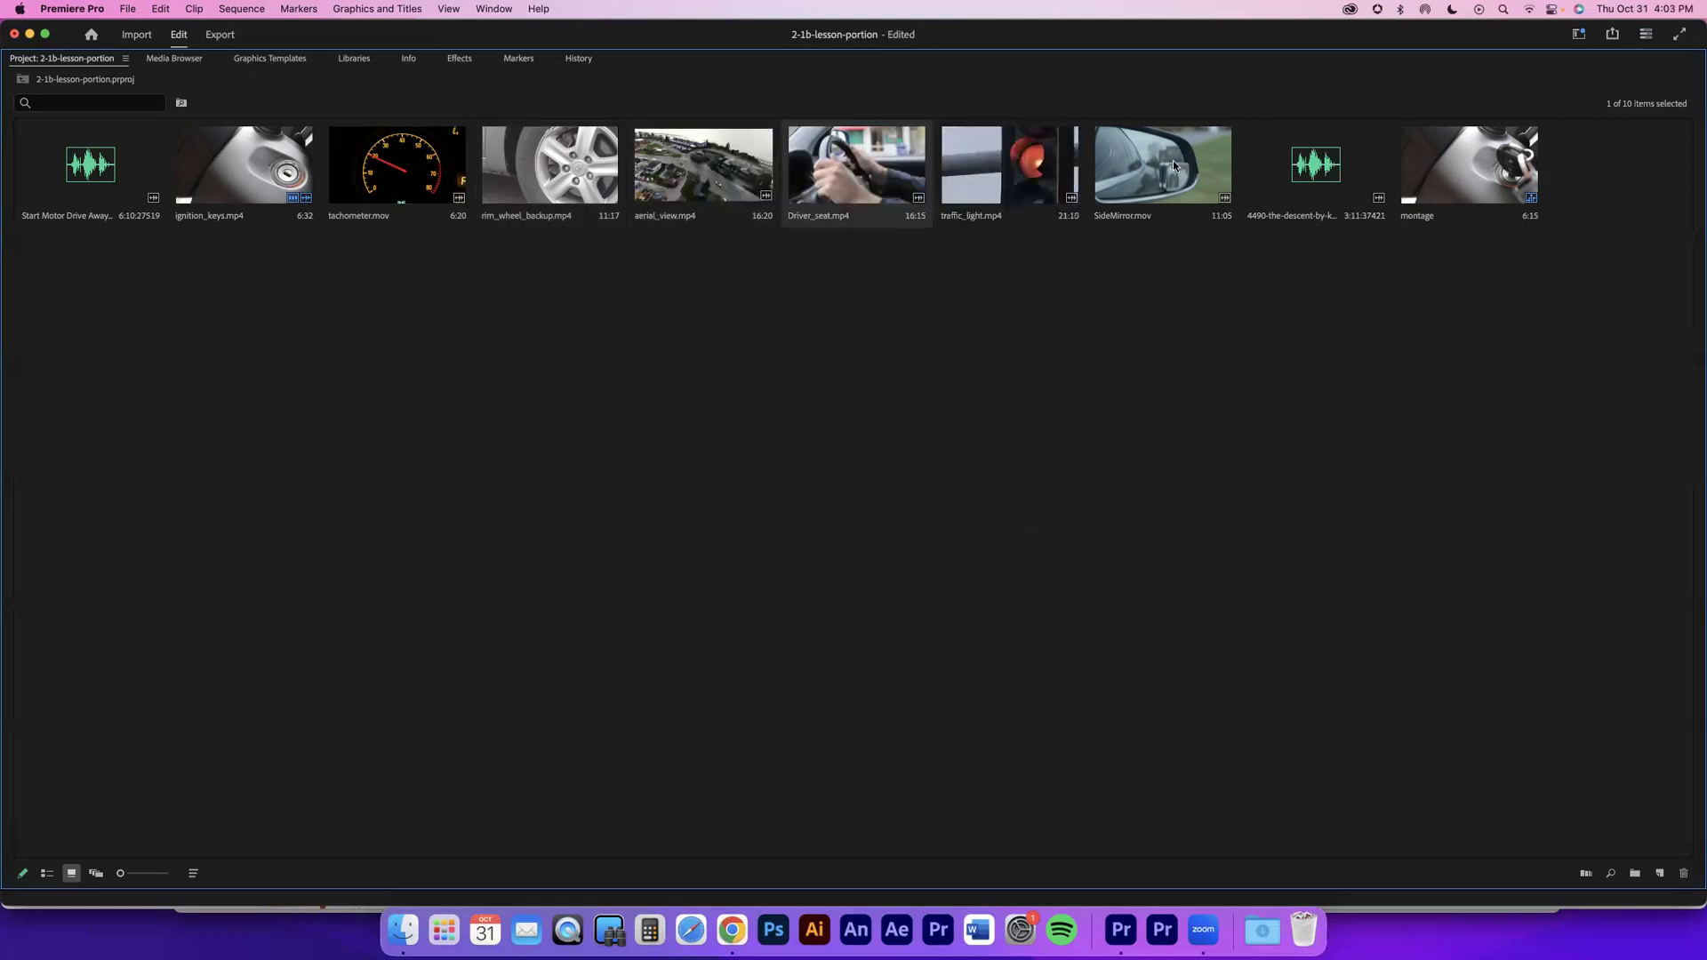
{"action": "left_click_drag", "start_coordinate": [1156, 169], "coordinate": [1002, 196]}
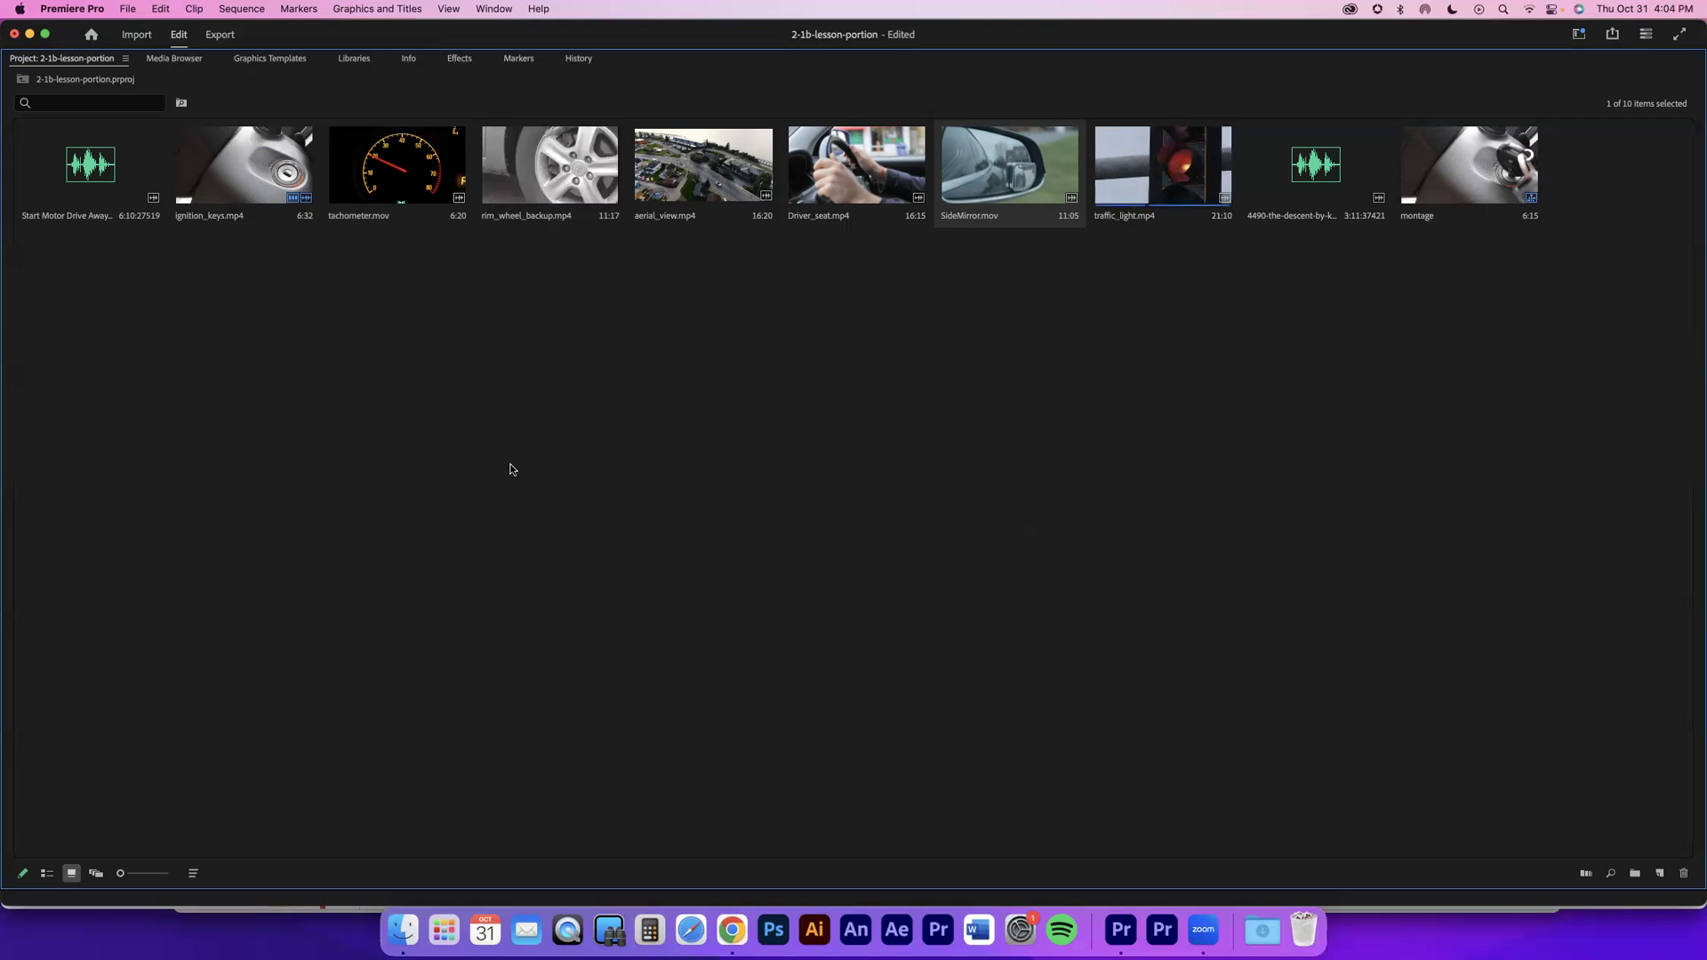
{"action": "left_click", "coordinate": [516, 435]}
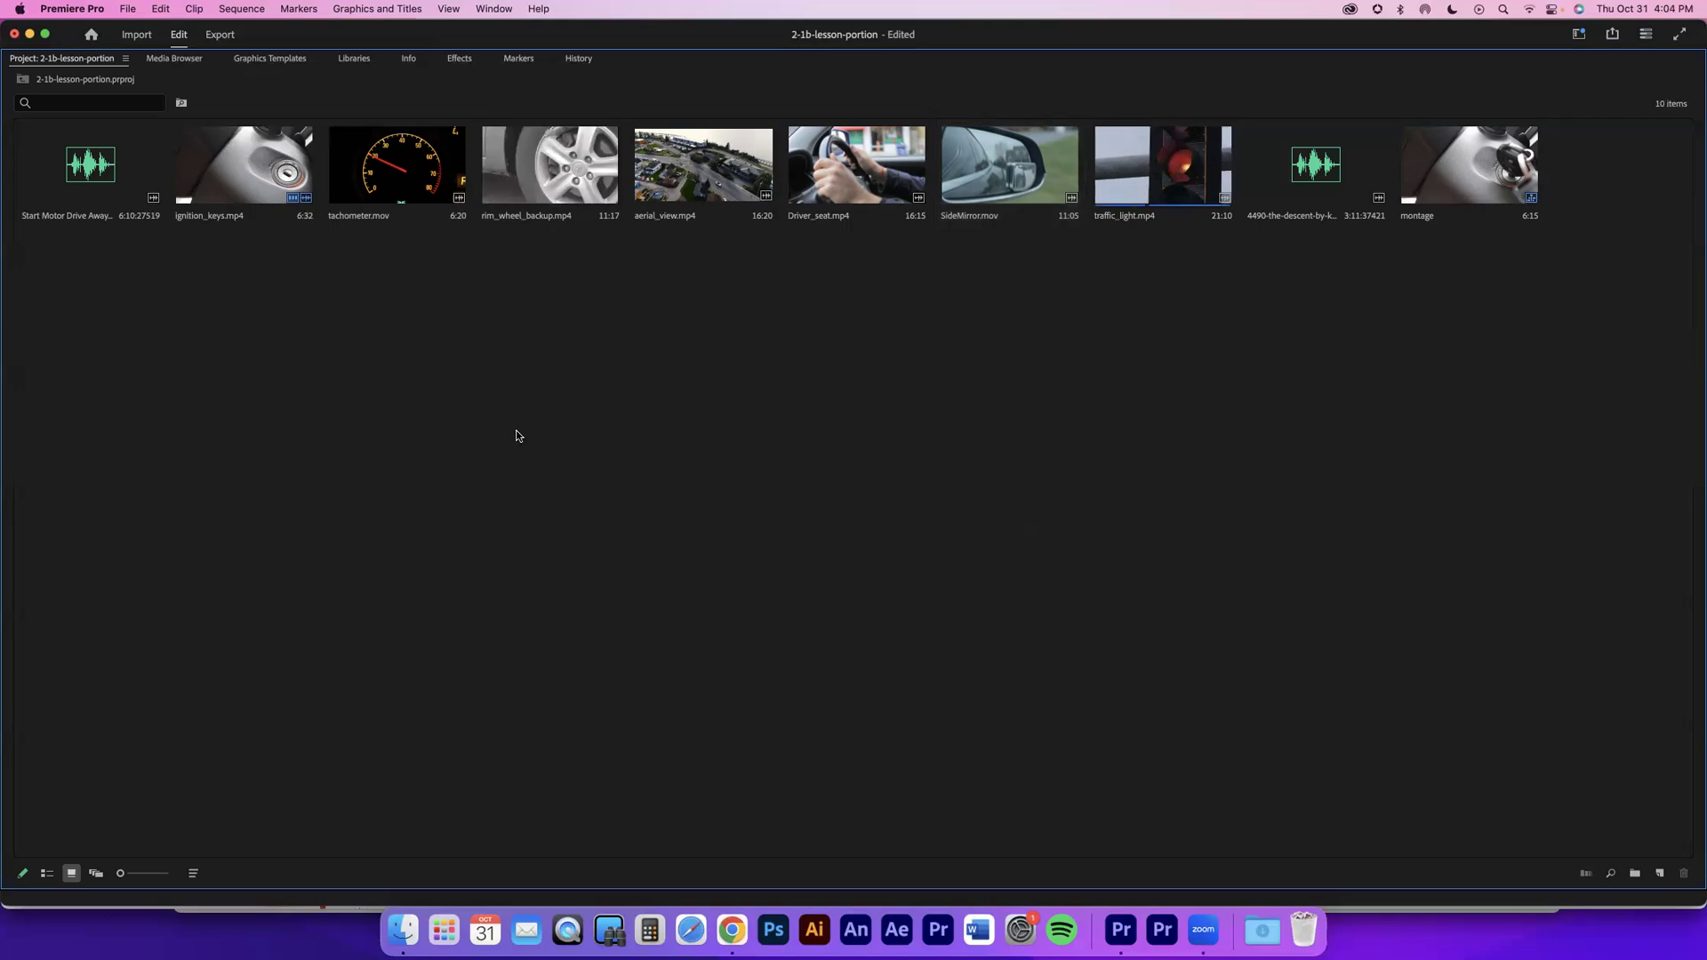
{"action": "key", "text": "grave"}
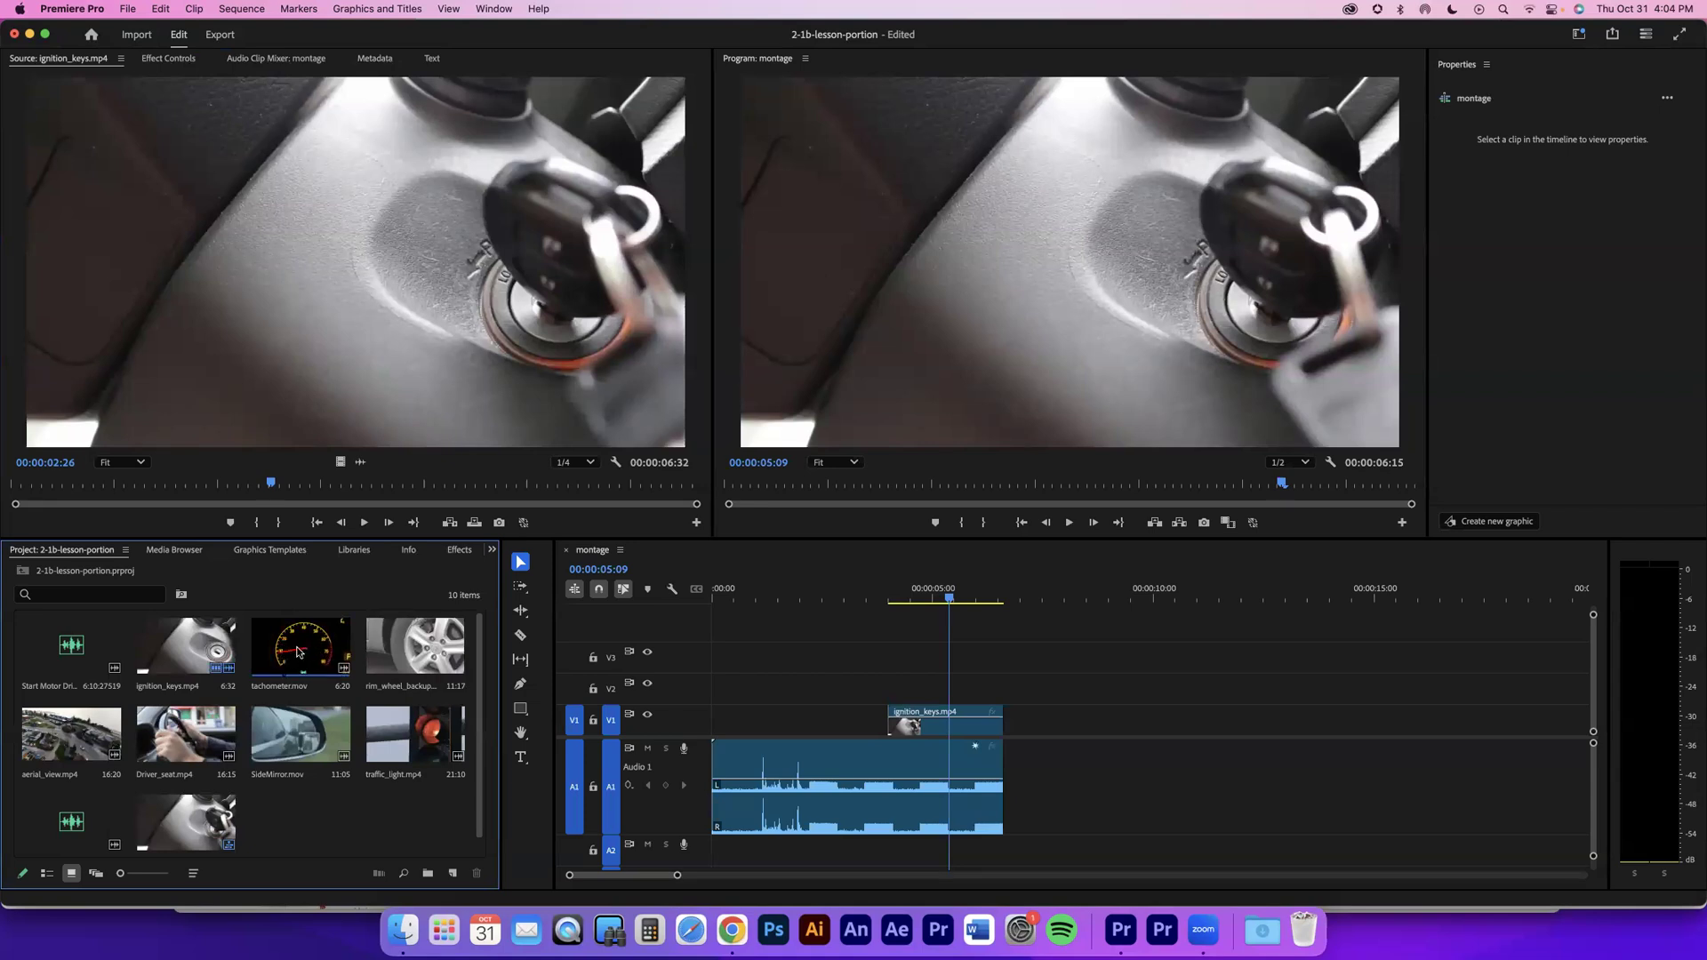
Step: Open tachometer.mov in the source monitor and play it from the start to review the needle's movement
{"action": "left_click", "coordinate": [293, 653]}
{"action": "double_click", "coordinate": [289, 652]}
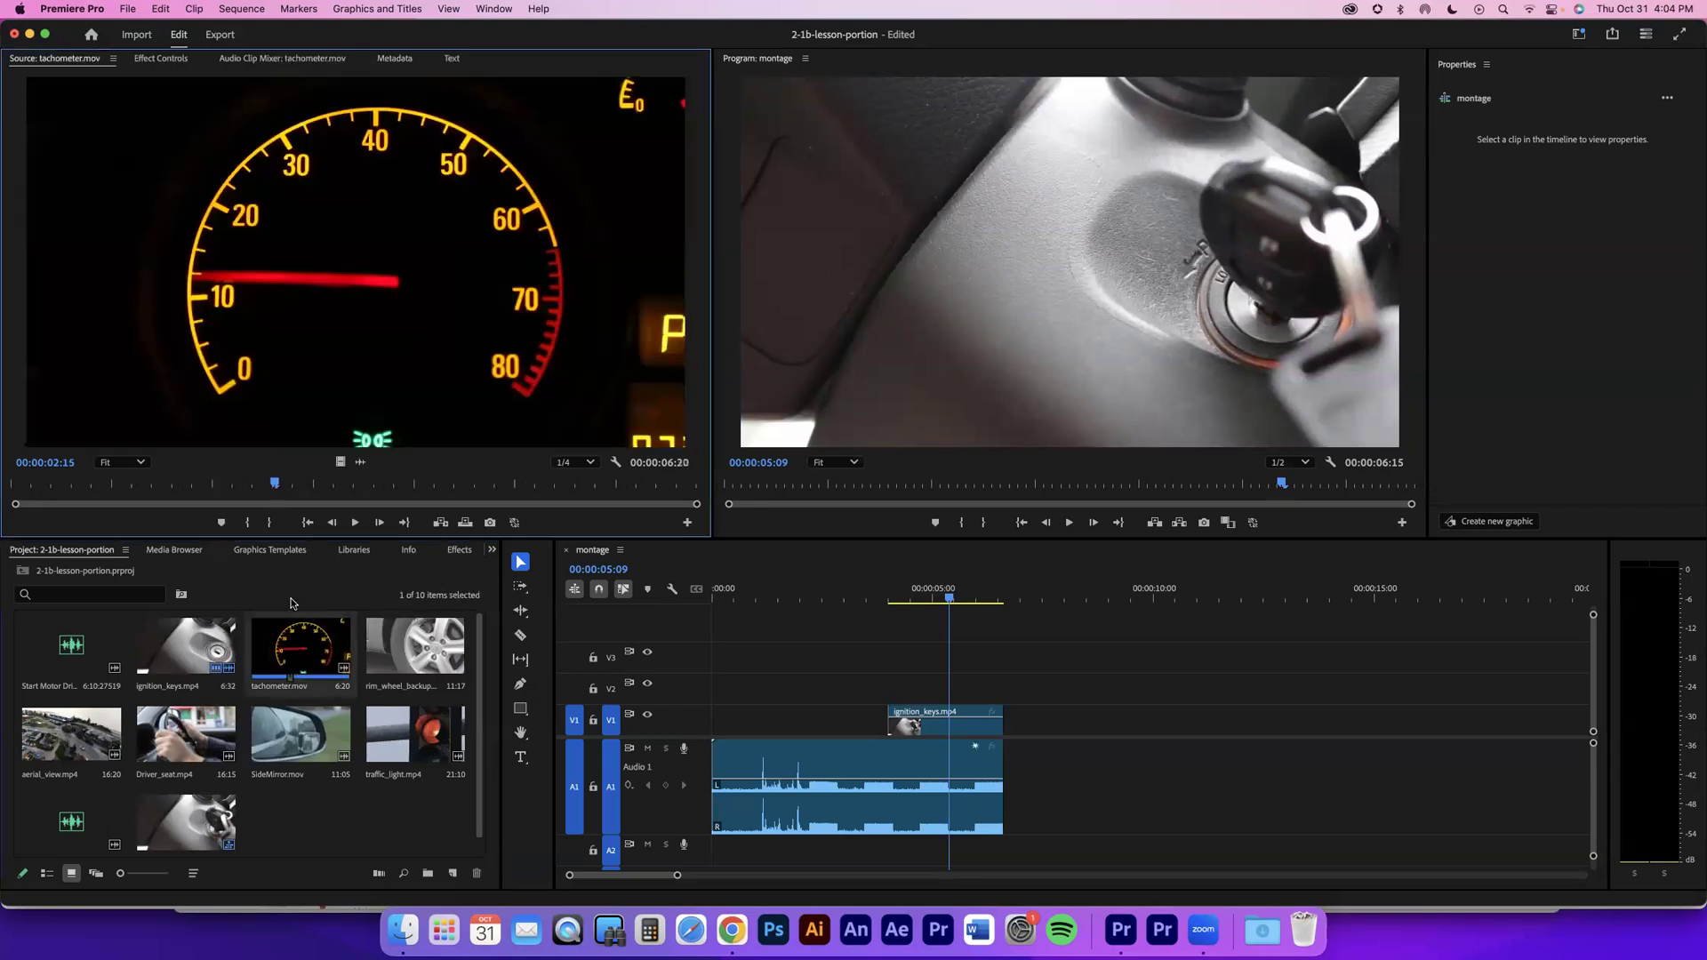
{"action": "key", "text": "Home"}
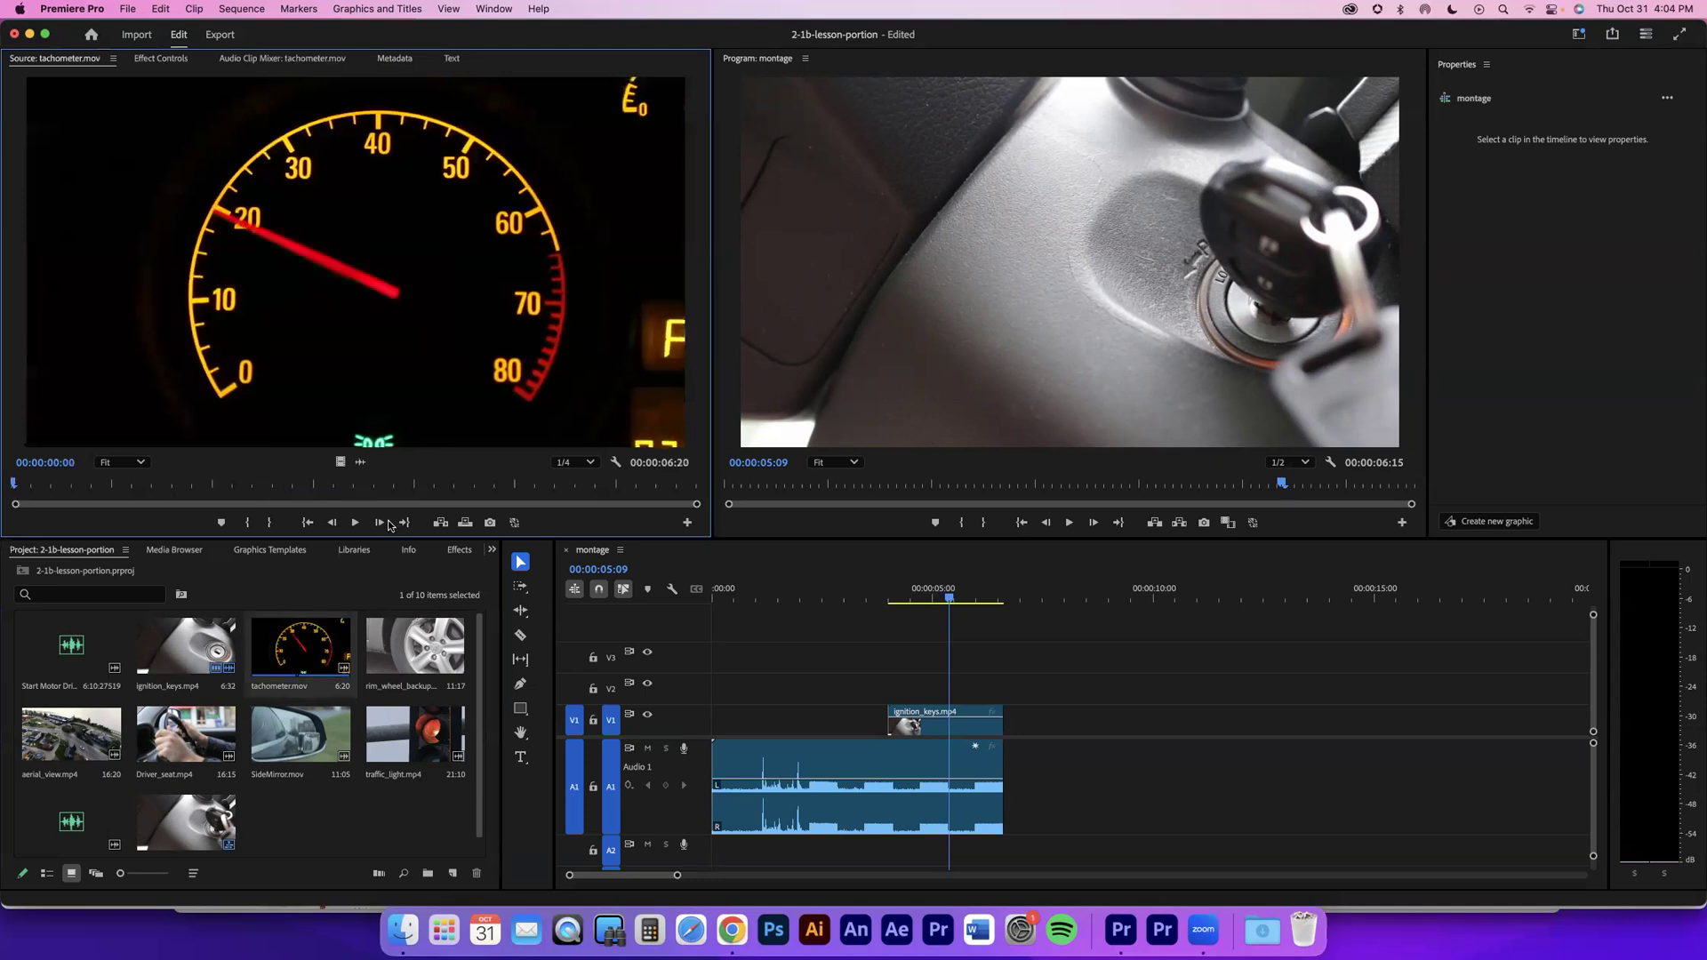
{"action": "left_click", "coordinate": [352, 524]}
{"action": "key", "text": "space"}
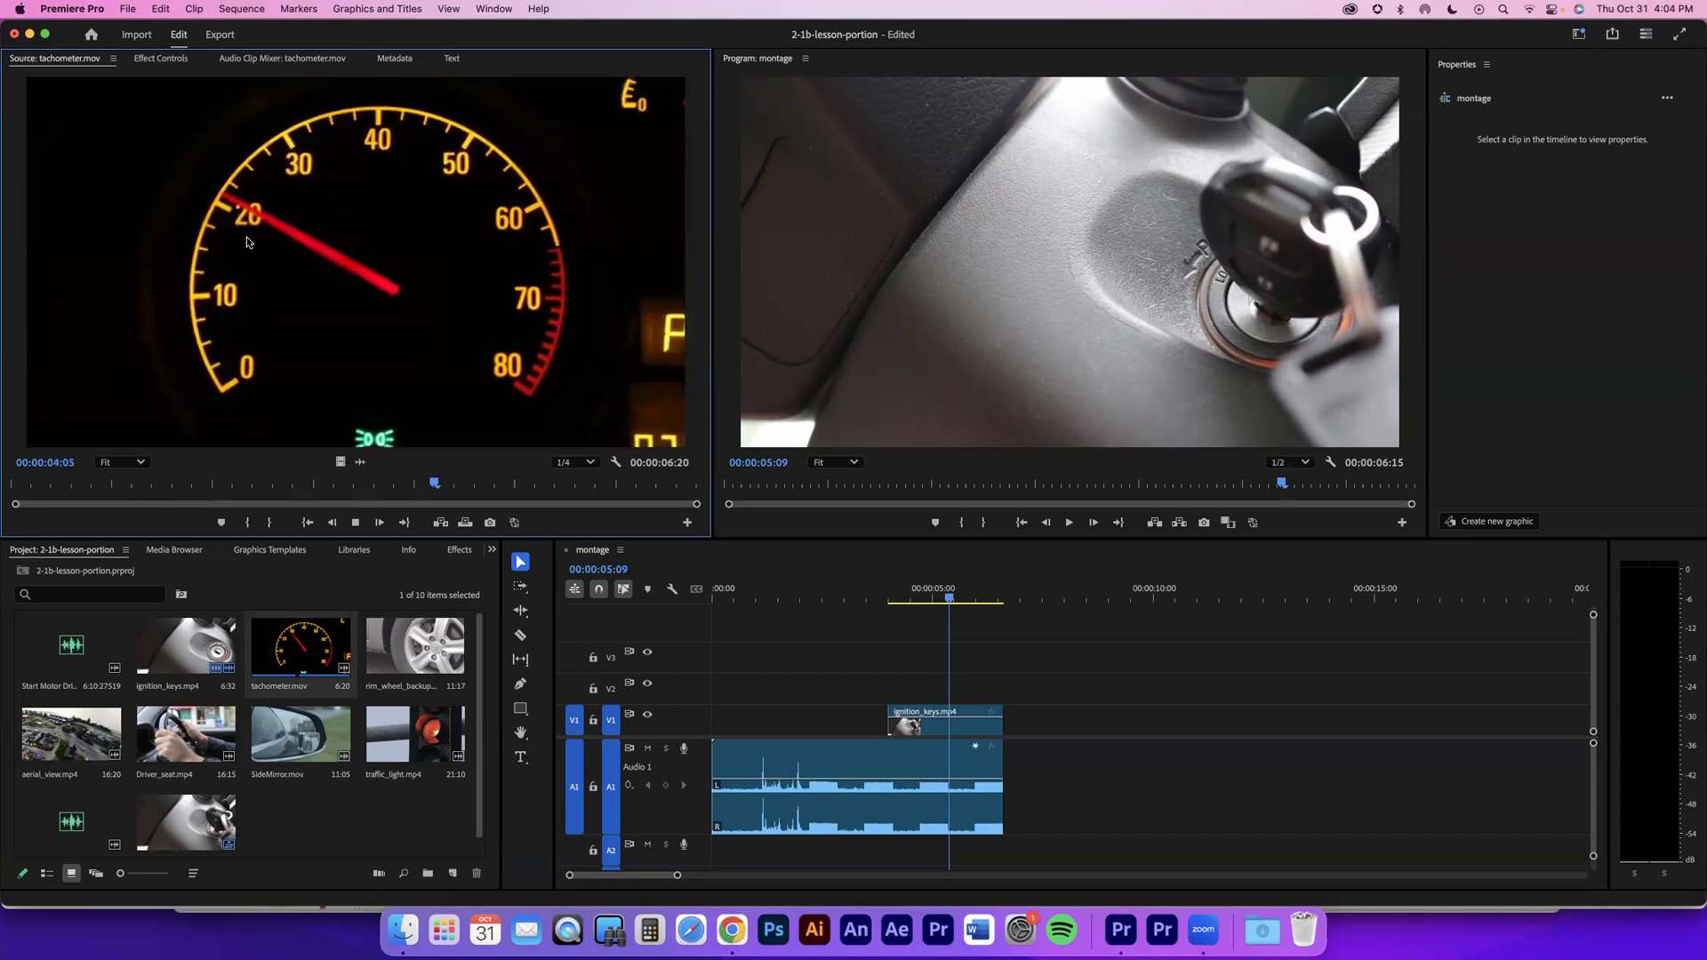
{"action": "left_click", "coordinate": [355, 521]}
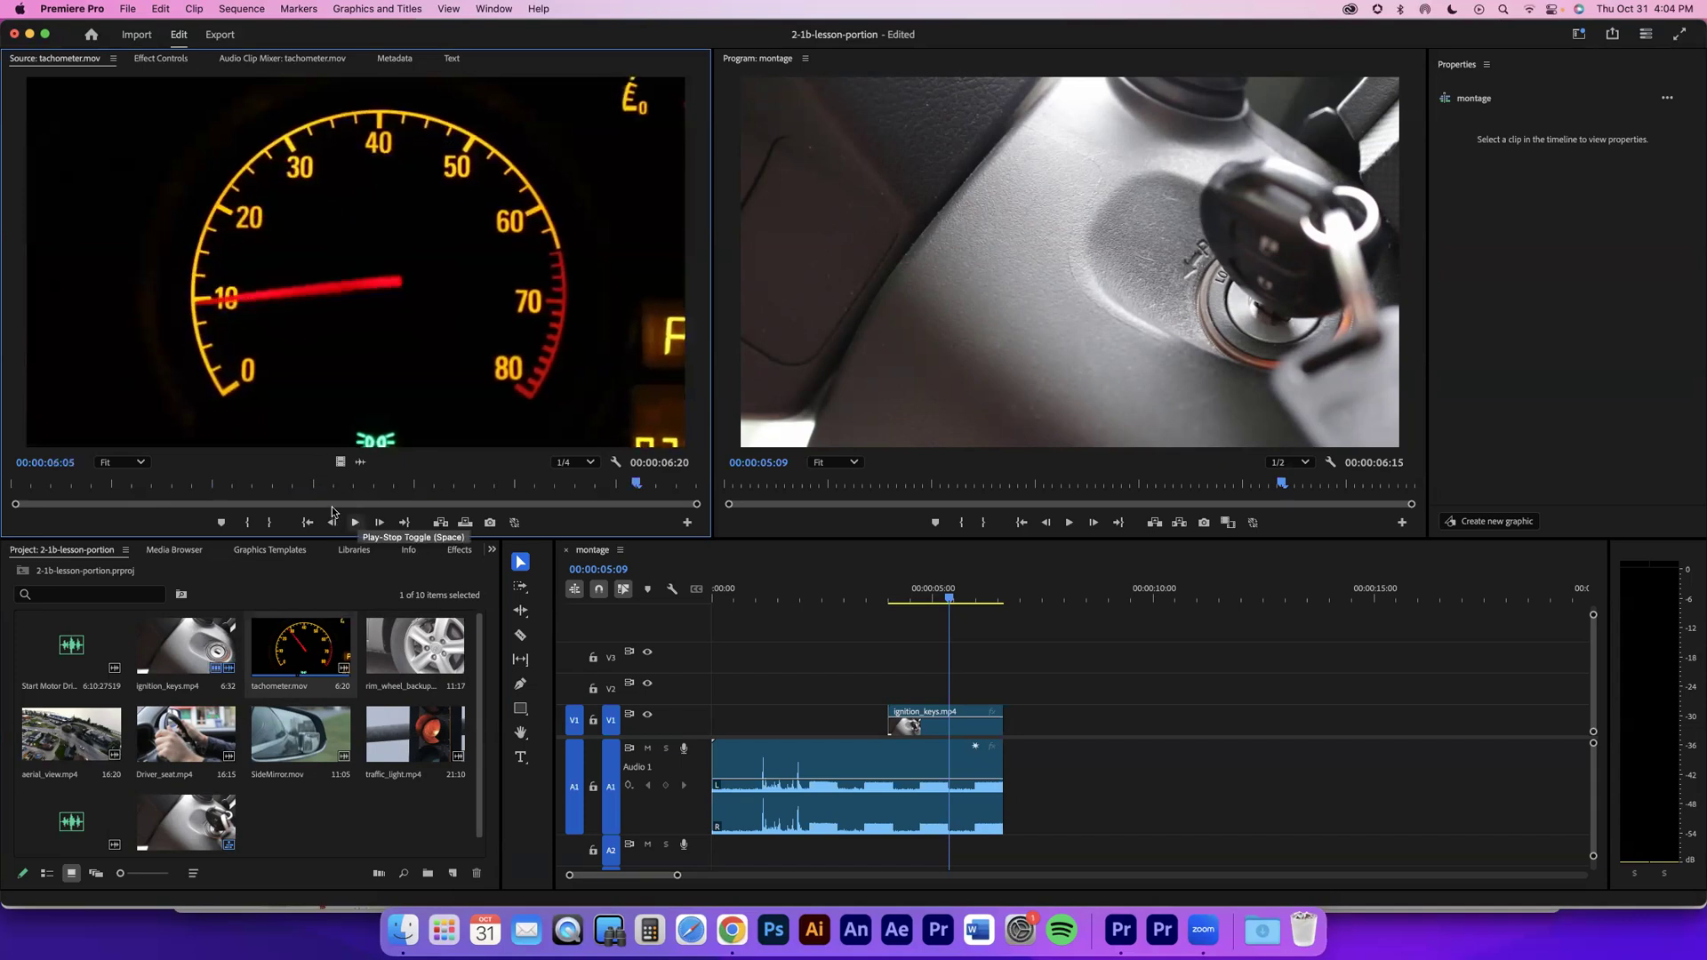
Step: Open Start Motor Drive Away.mp3 in the source monitor and play its opening seconds to review the engine sound
{"action": "left_click", "coordinate": [61, 647]}
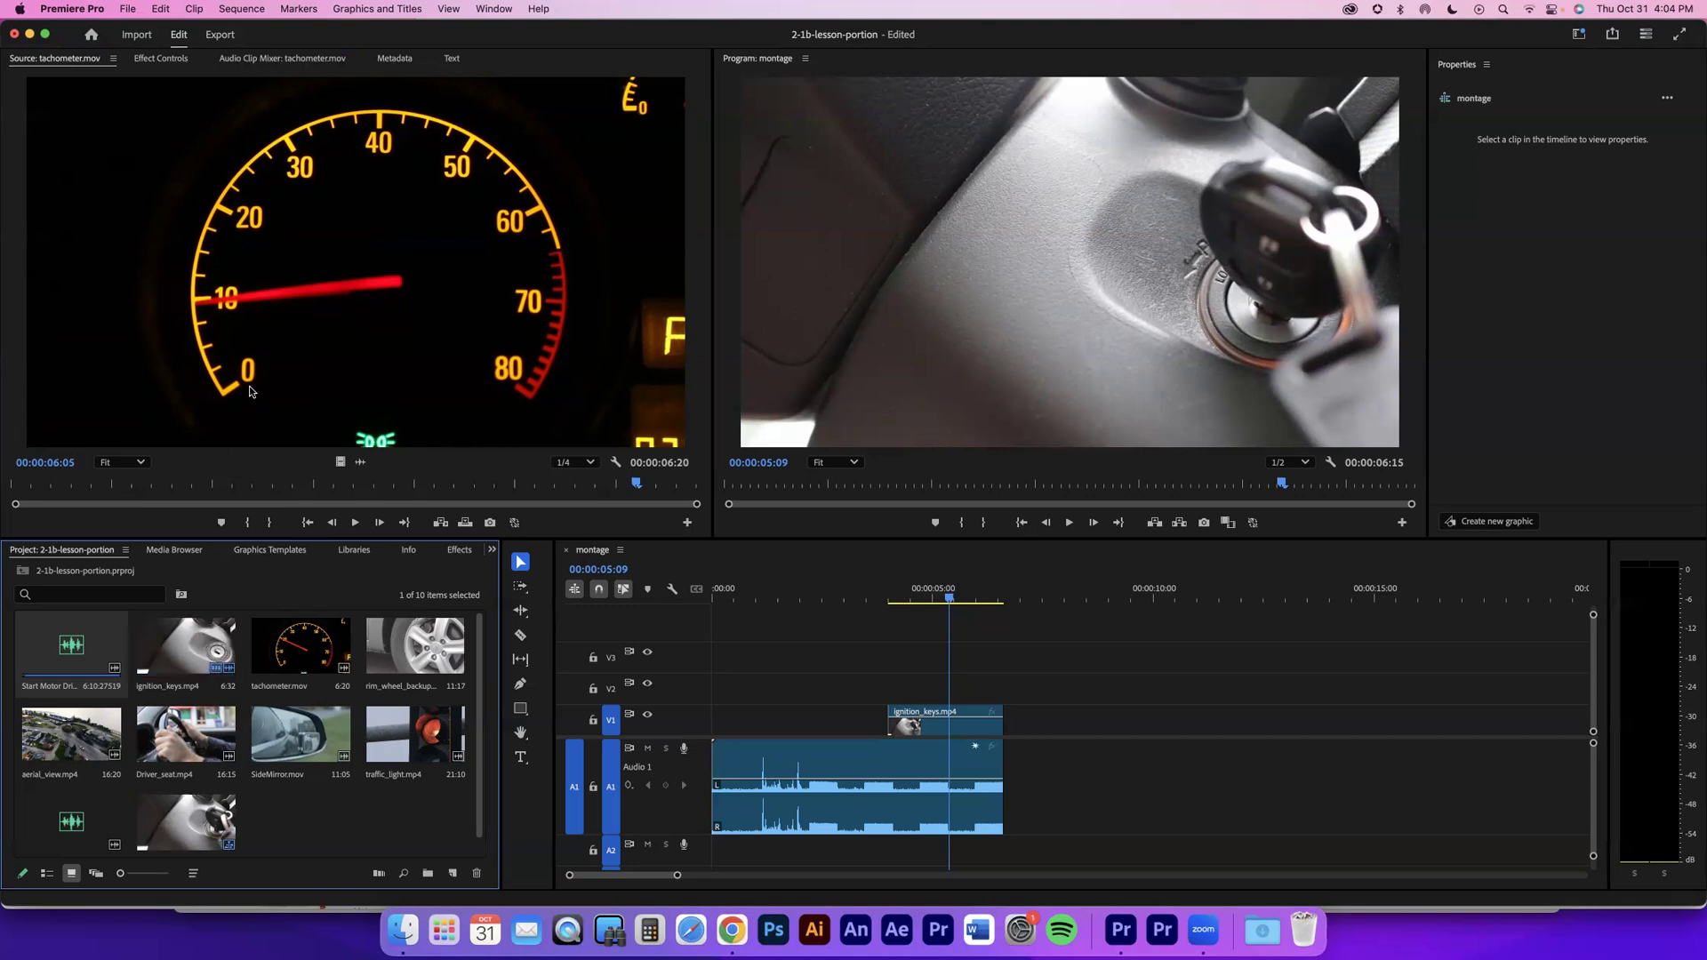
{"action": "double_click", "coordinate": [71, 646]}
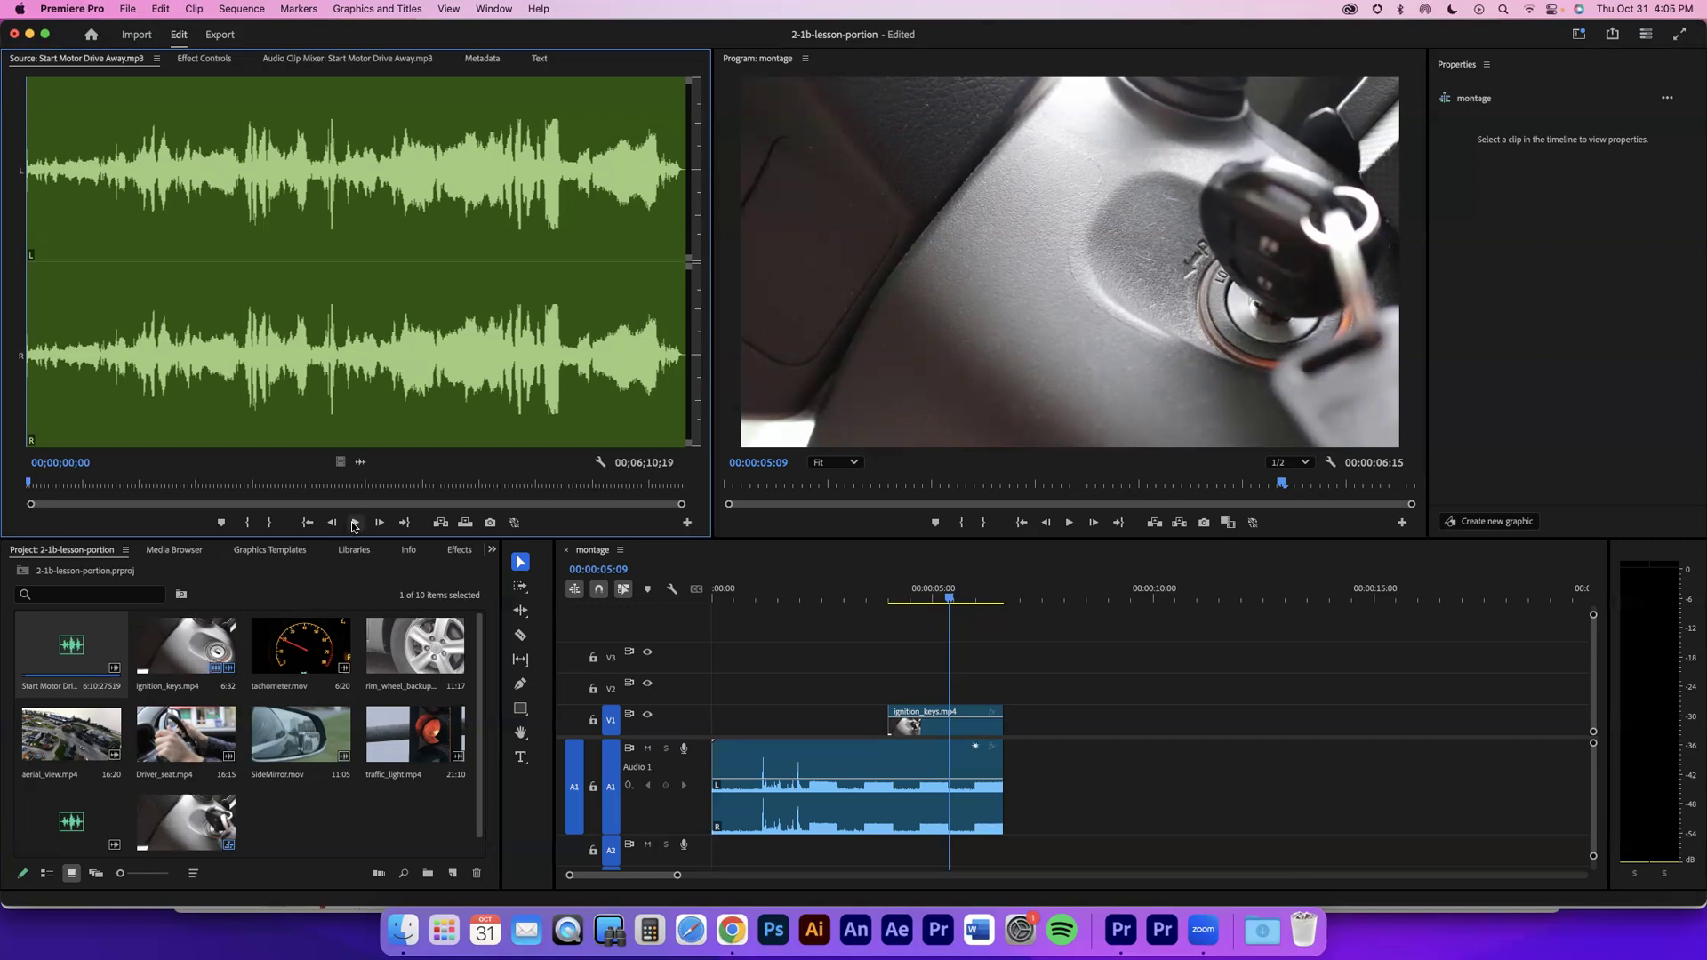
{"action": "left_click", "coordinate": [355, 522]}
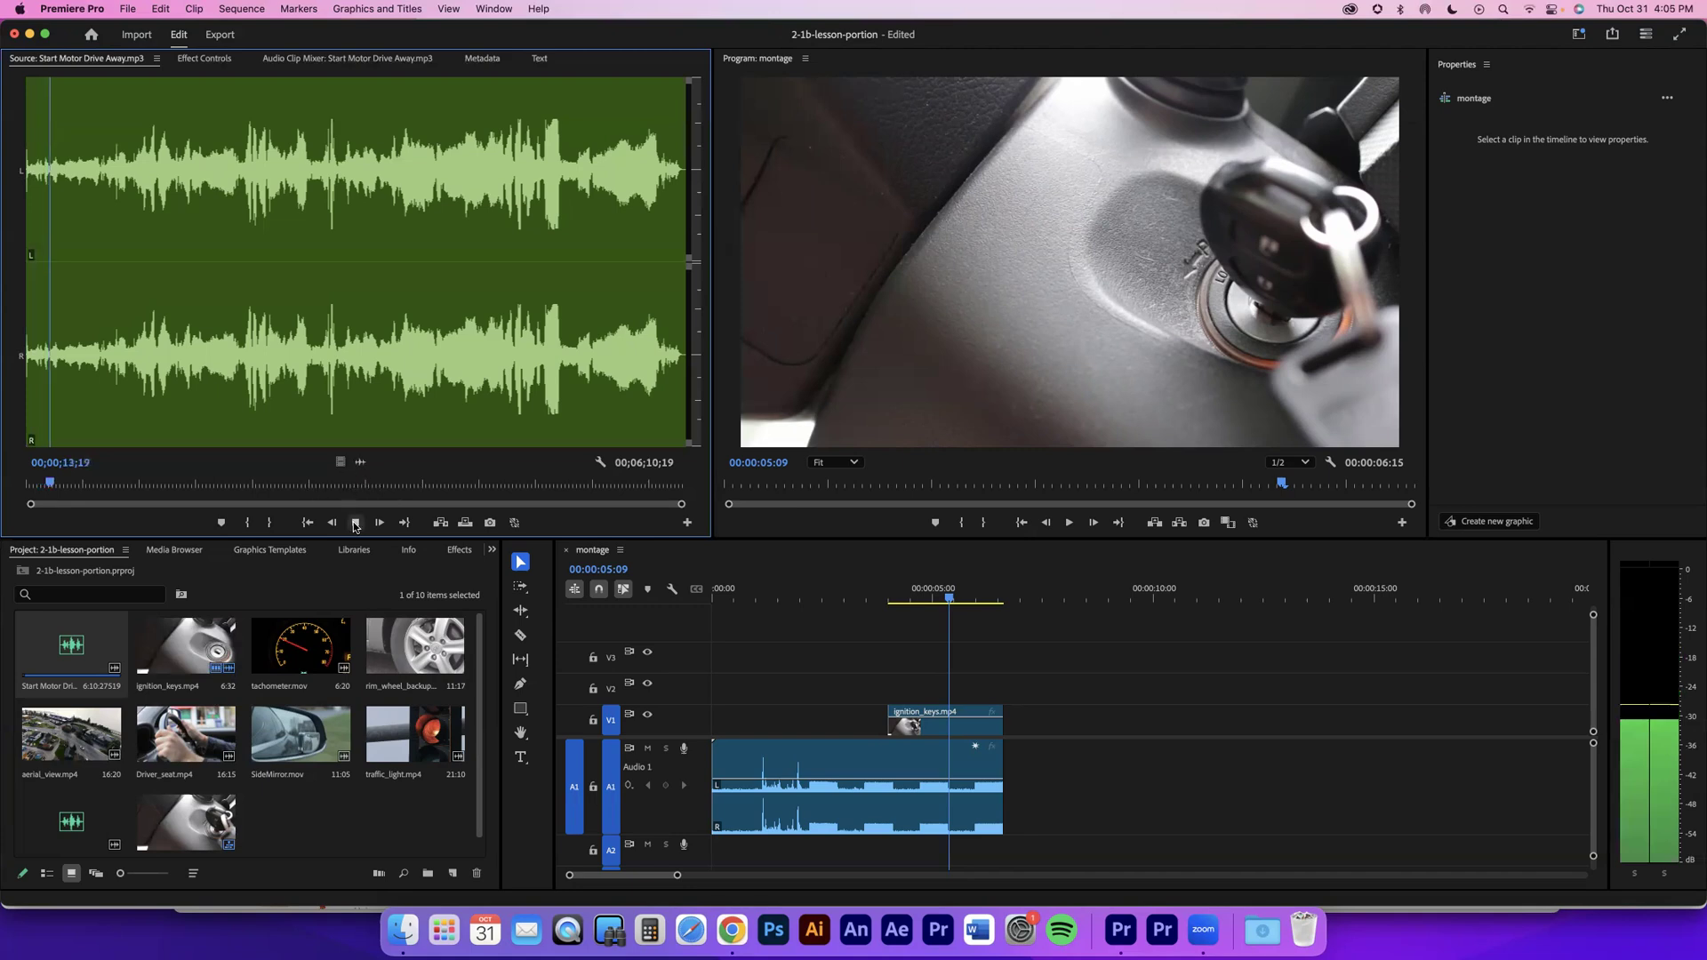
{"action": "key", "text": "space"}
Step: Mark an Out point at 00;00;10;00 in Start Motor Drive Away.mp3 to keep only its opening 10 seconds
{"action": "left_click", "coordinate": [65, 463]}
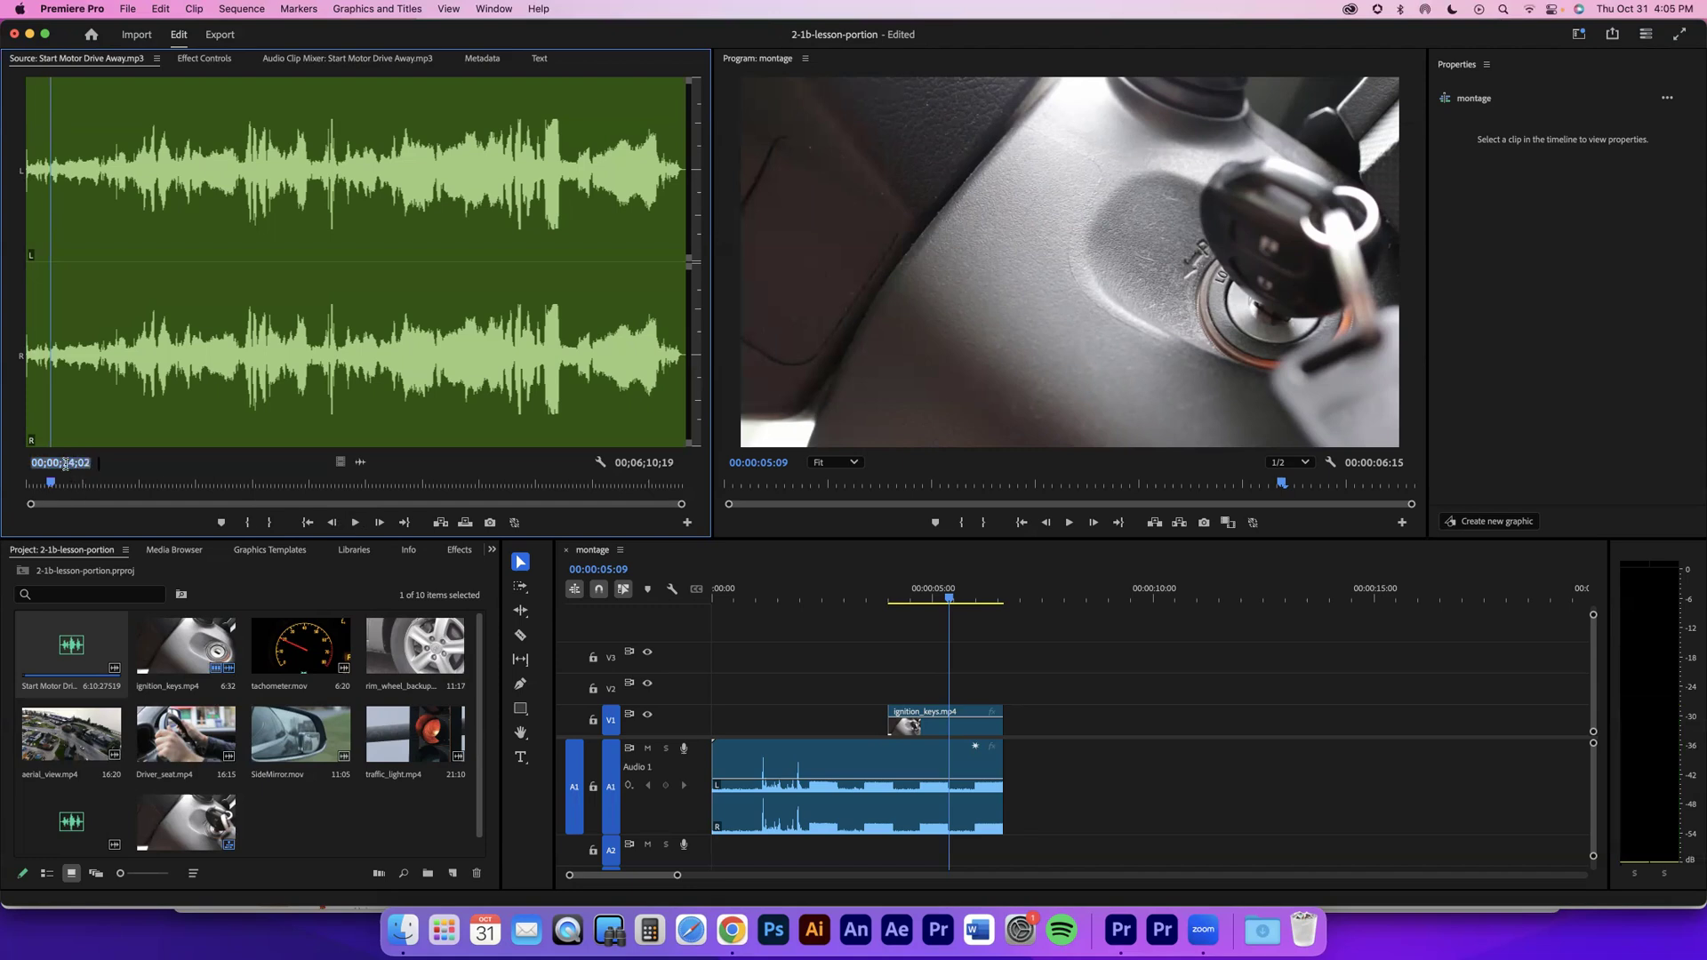
{"action": "type", "text": "10"}
{"action": "key", "text": "Return"}
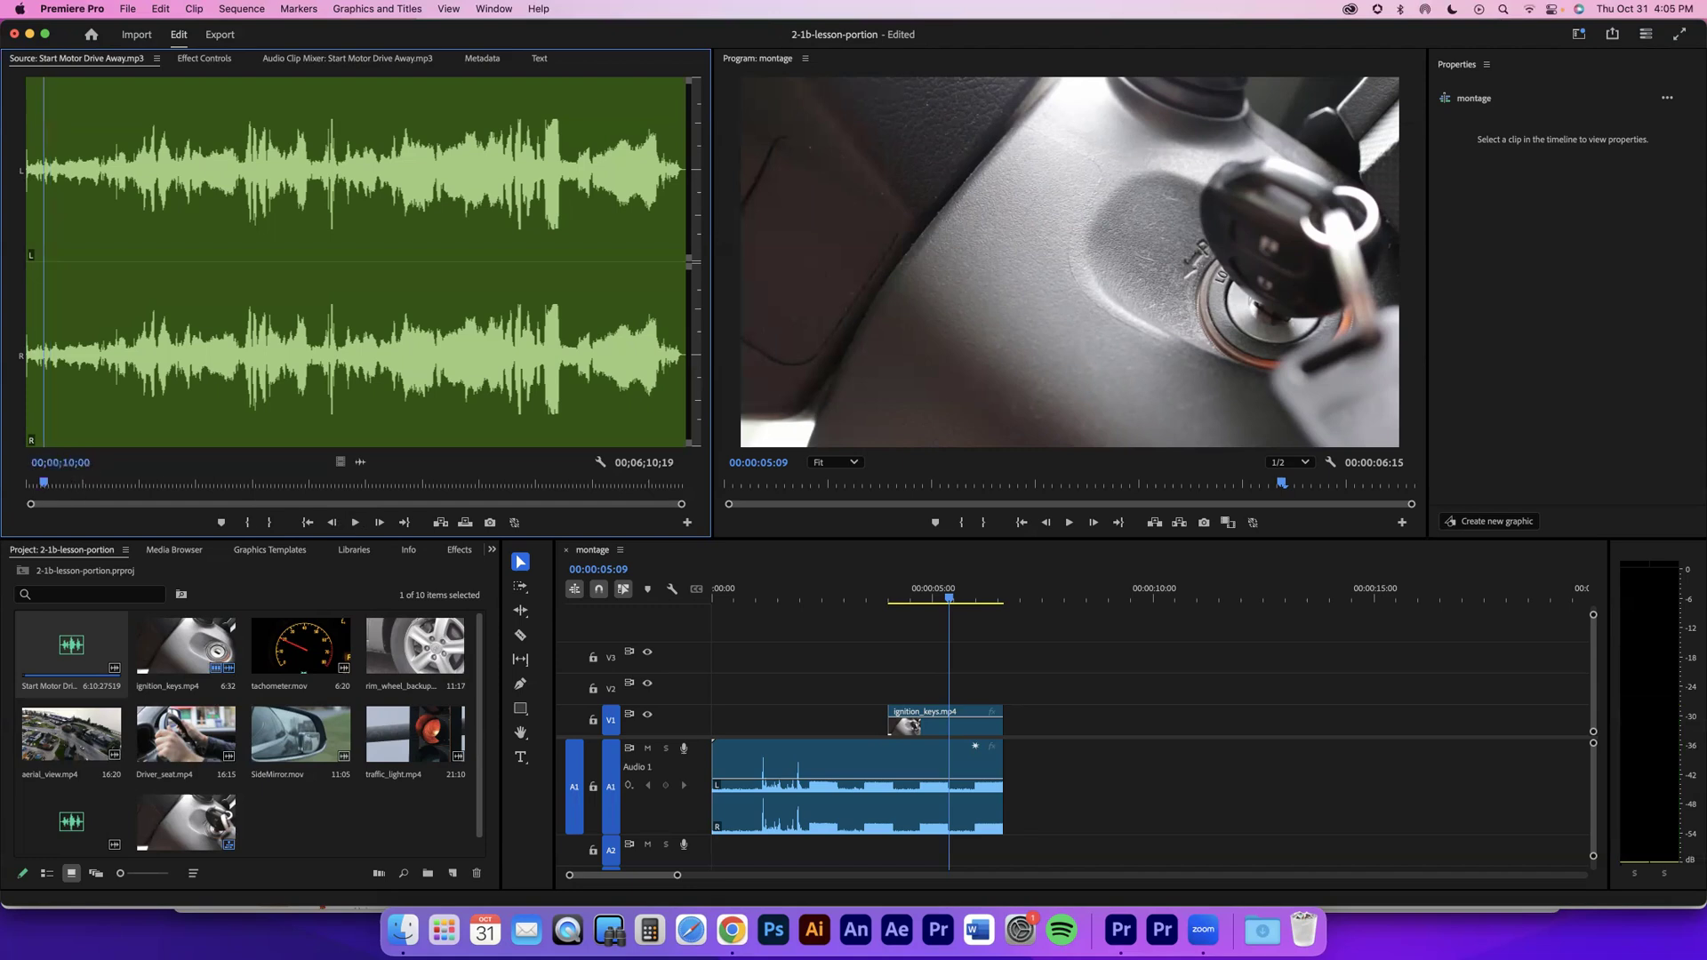
{"action": "left_click", "coordinate": [271, 528]}
{"action": "left_click", "coordinate": [316, 522]}
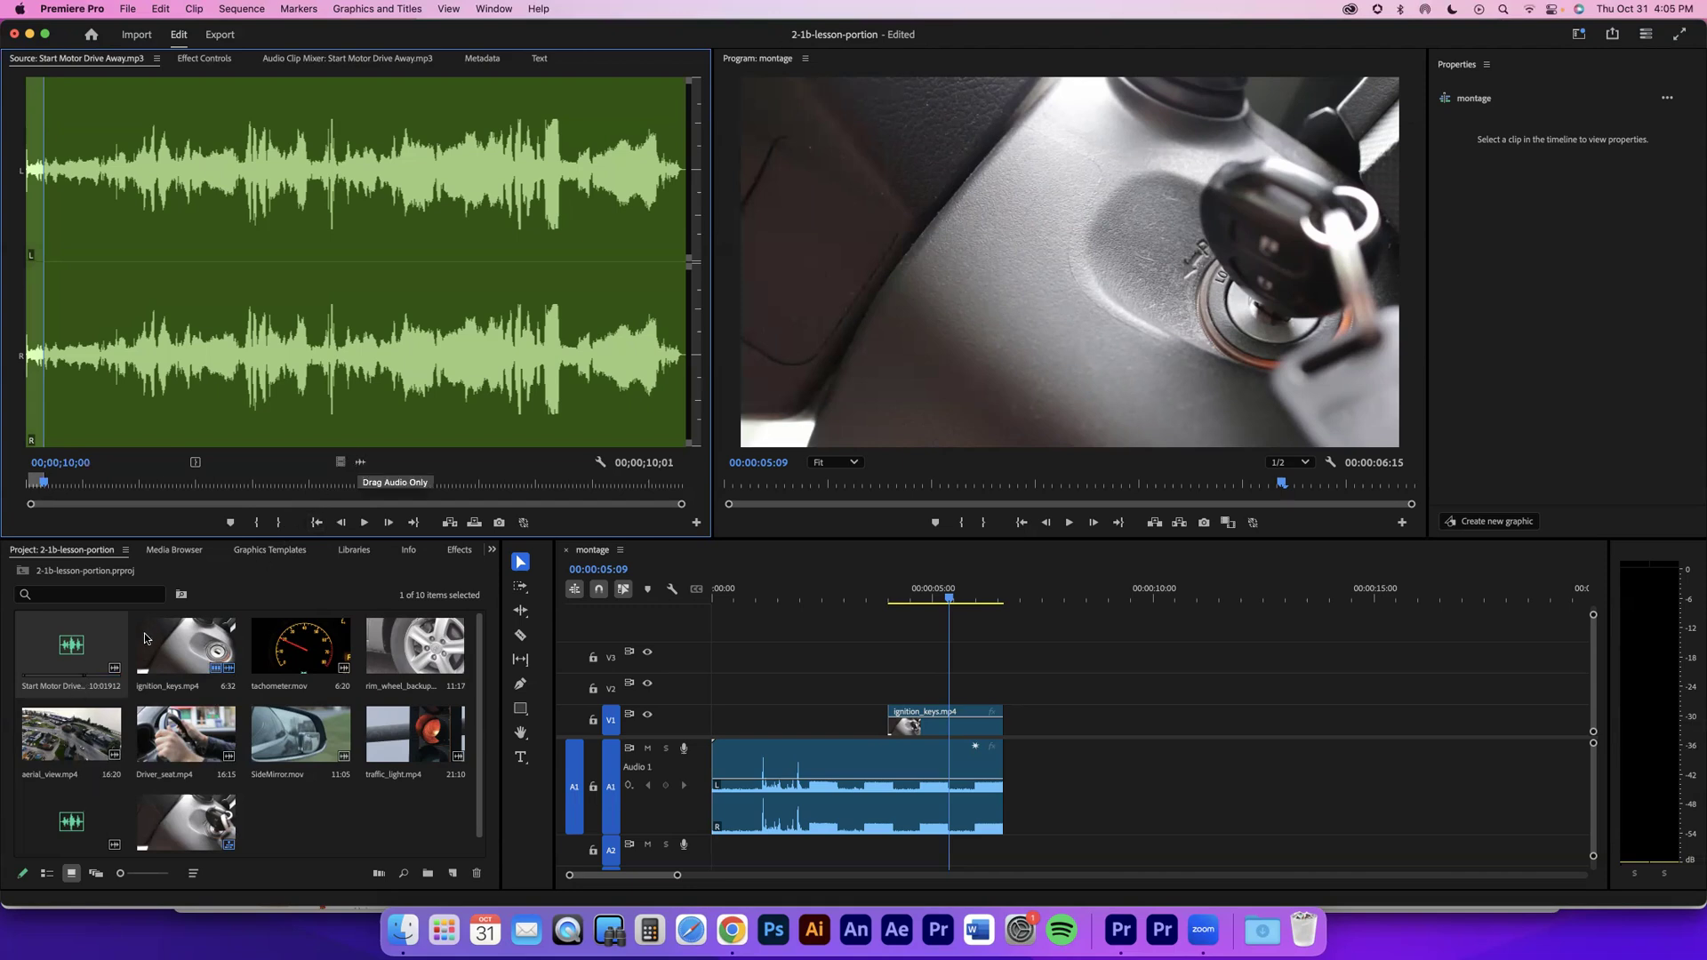
Step: Try placing the trimmed Start Motor Drive Away.mp3 on track A1 after the ignition clip, and delete it again
{"action": "left_click_drag", "start_coordinate": [944, 756], "coordinate": [1047, 754]}
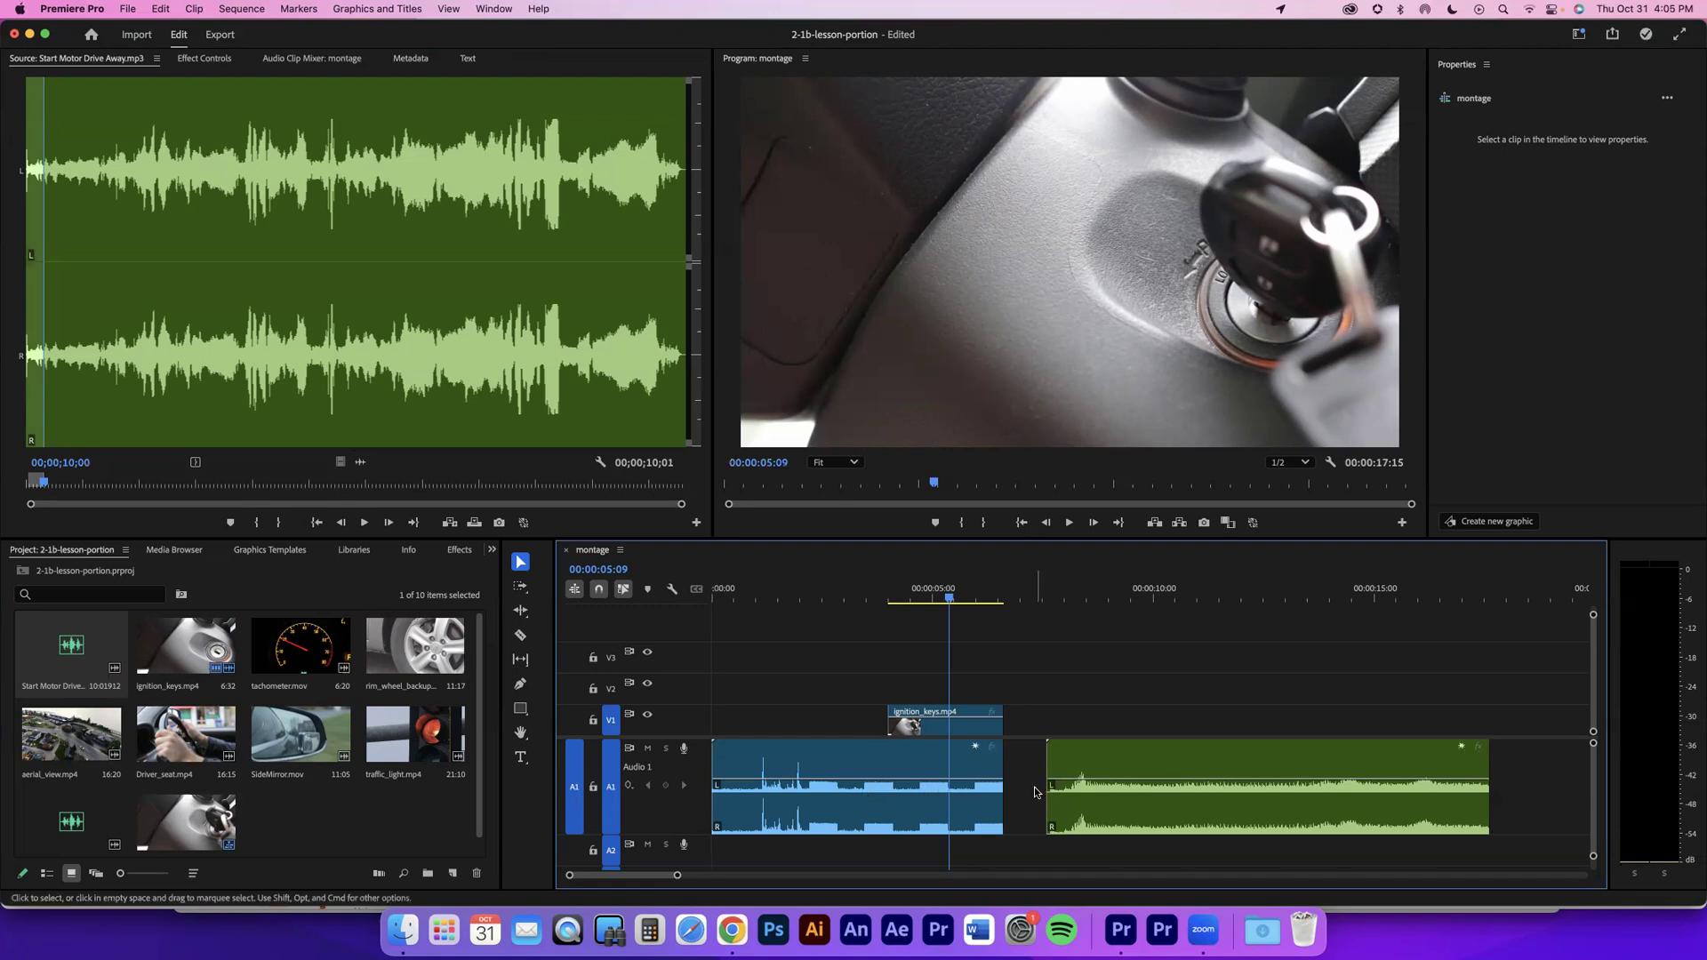
{"action": "left_click", "coordinate": [1112, 760]}
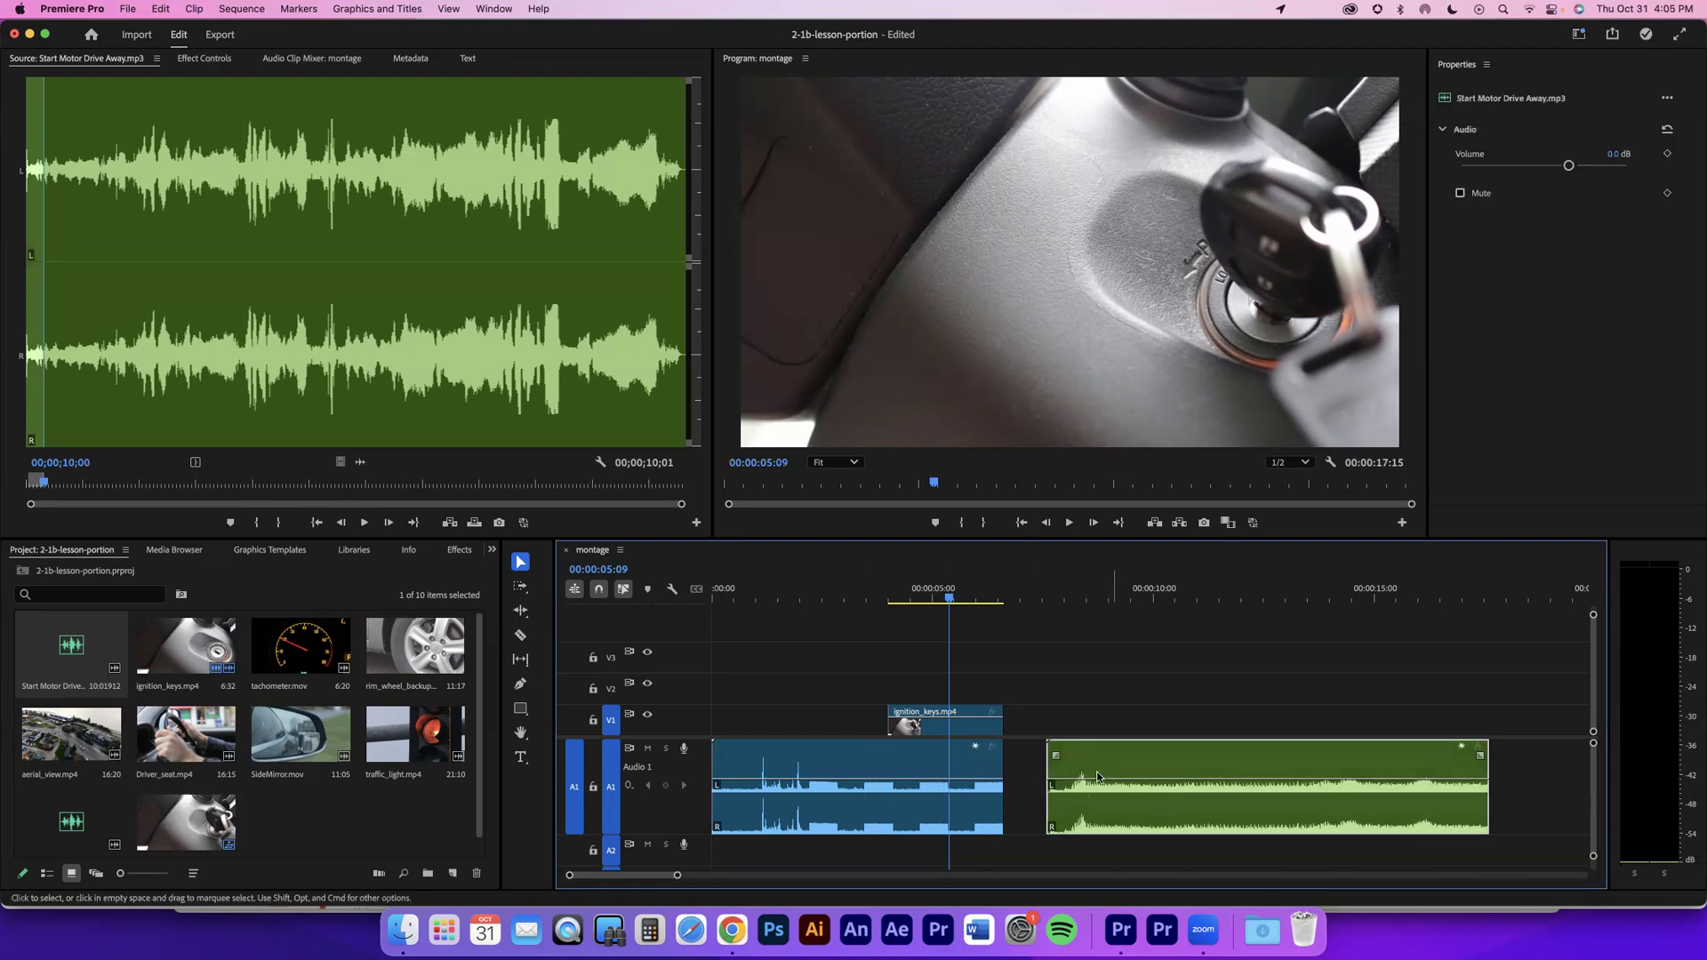
{"action": "key", "text": "Delete"}
Step: Reduce track A1's height in the montage timeline and set track A2 as the target for source audio
{"action": "scroll", "coordinate": [1105, 780], "scroll_direction": "down", "scroll_amount": 1}
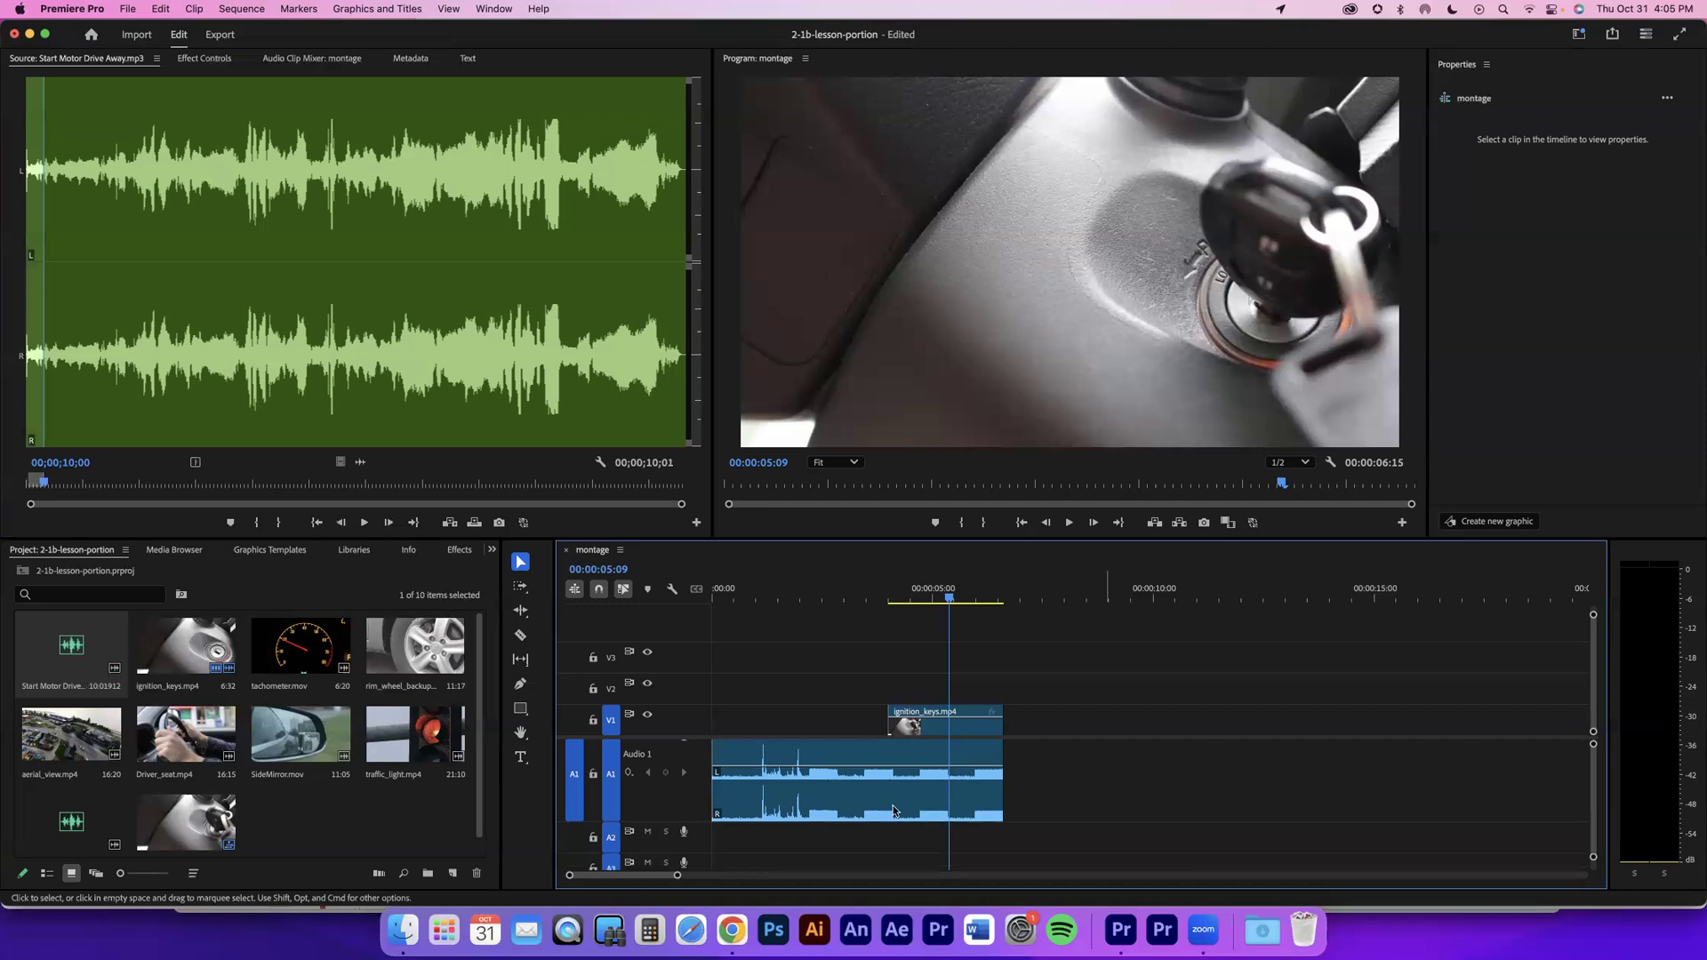
{"action": "scroll", "coordinate": [894, 800], "scroll_direction": "down", "scroll_amount": 1}
{"action": "scroll", "coordinate": [1013, 807], "scroll_direction": "up", "scroll_amount": 2}
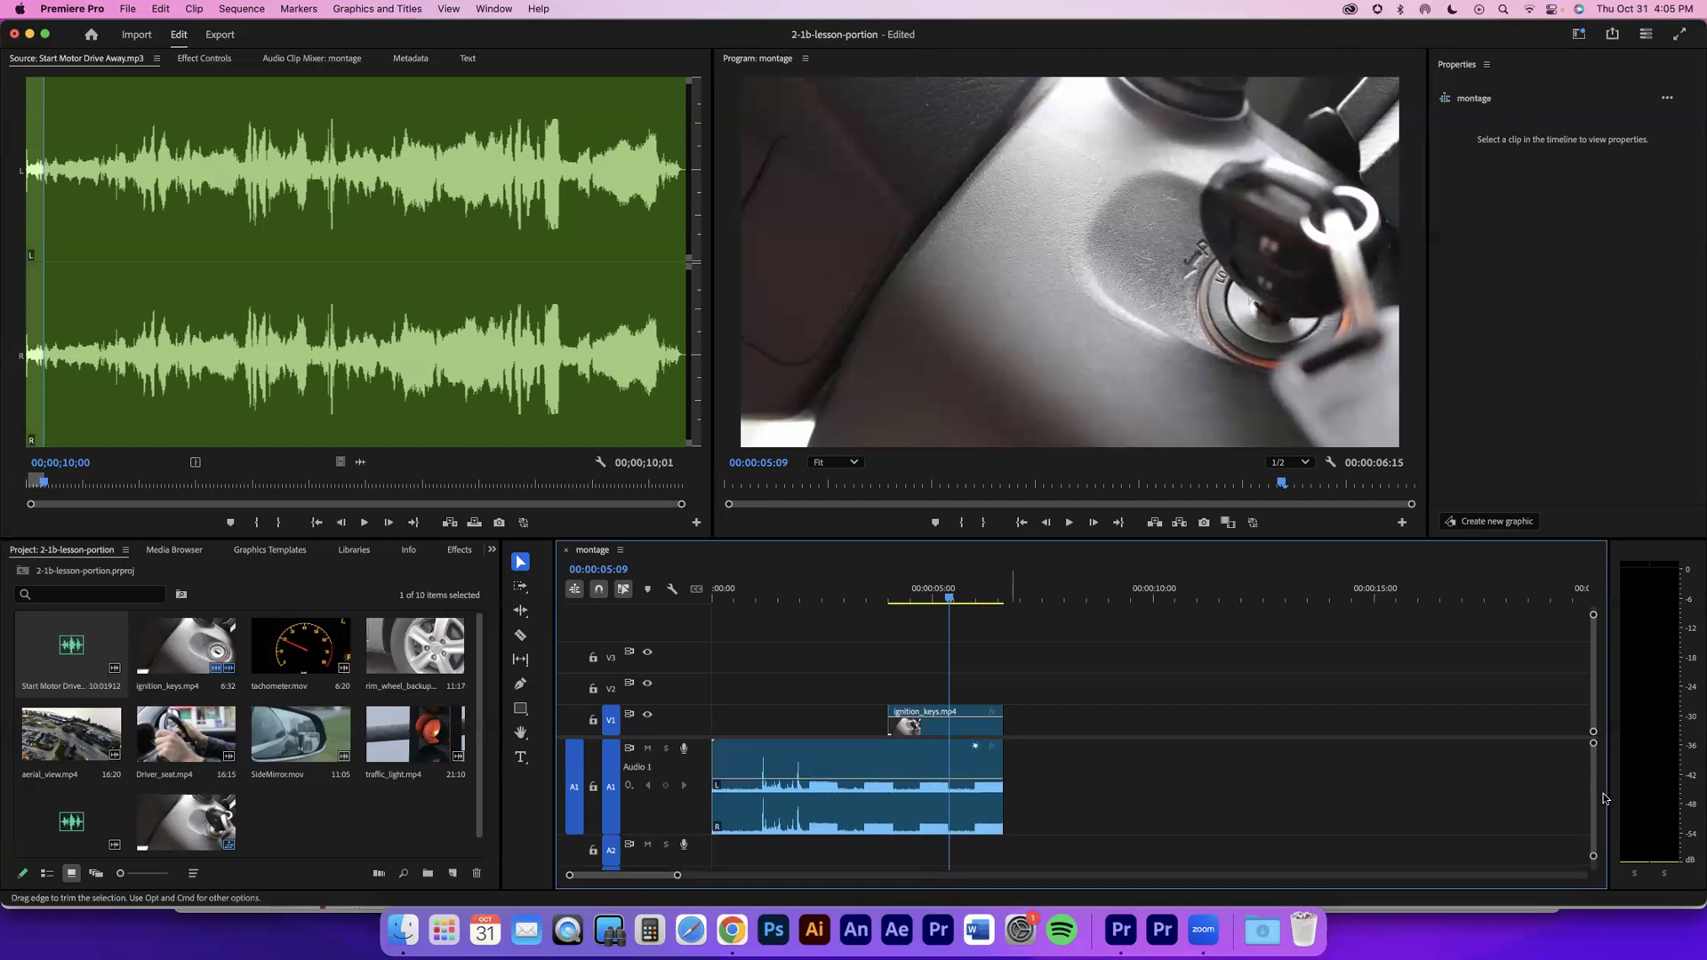
{"action": "scroll", "coordinate": [1197, 797], "scroll_direction": "down", "scroll_amount": 3}
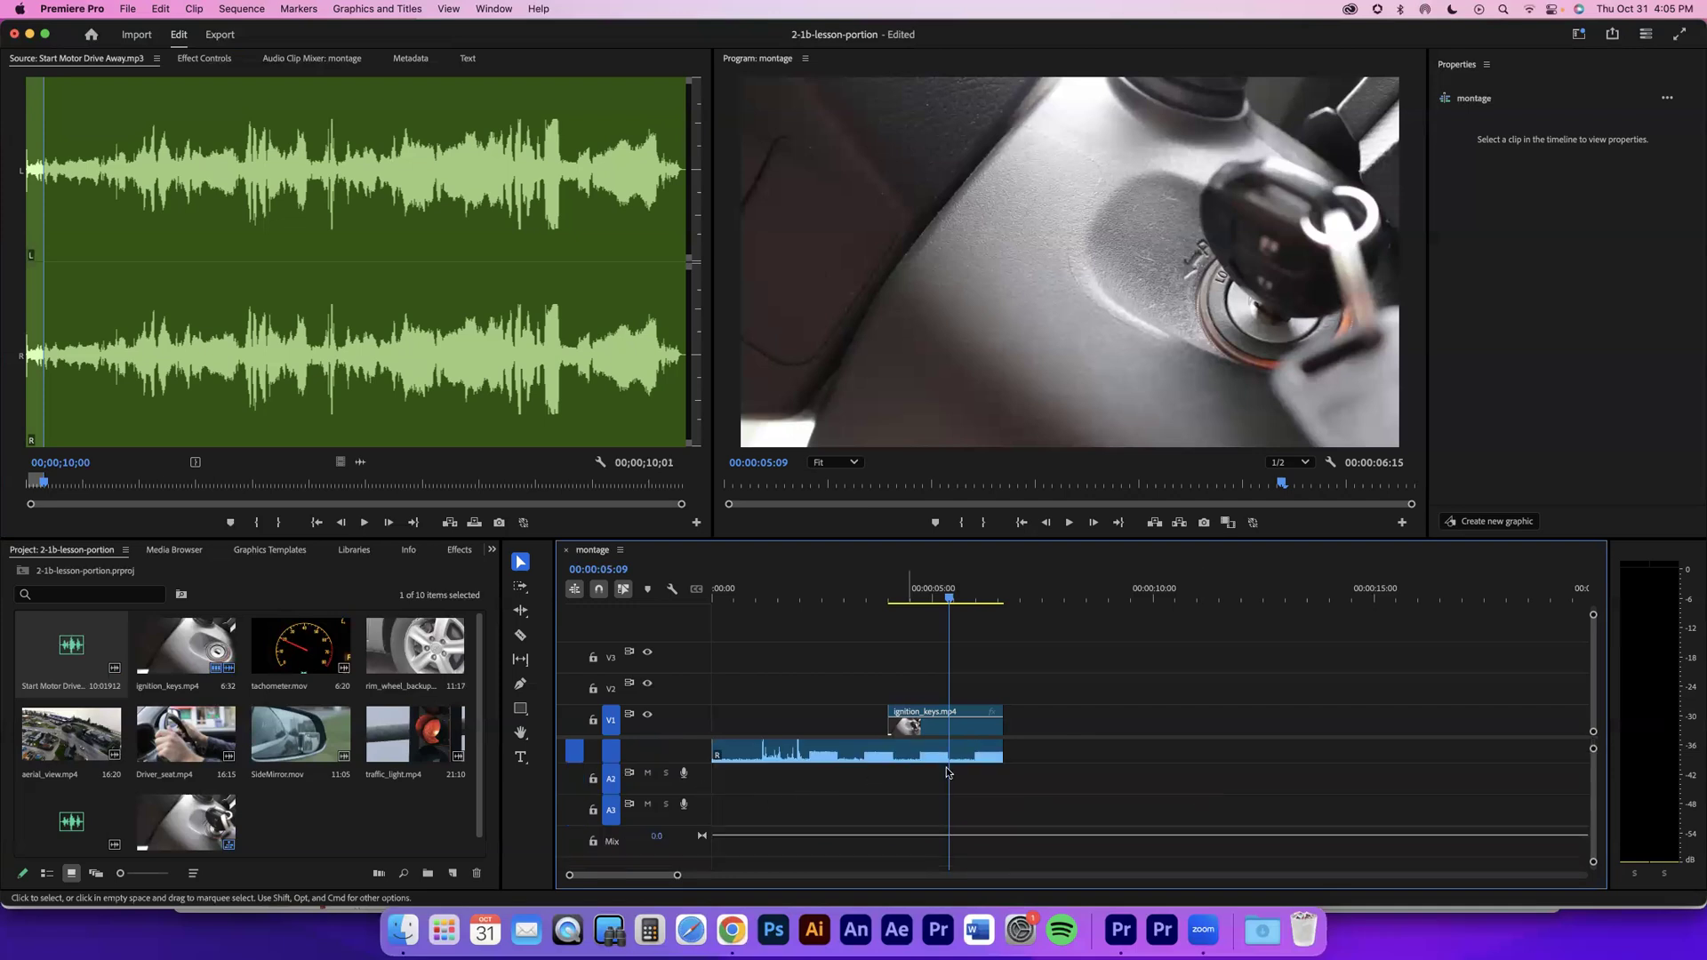
{"action": "scroll", "coordinate": [648, 791], "scroll_direction": "up", "scroll_amount": 3}
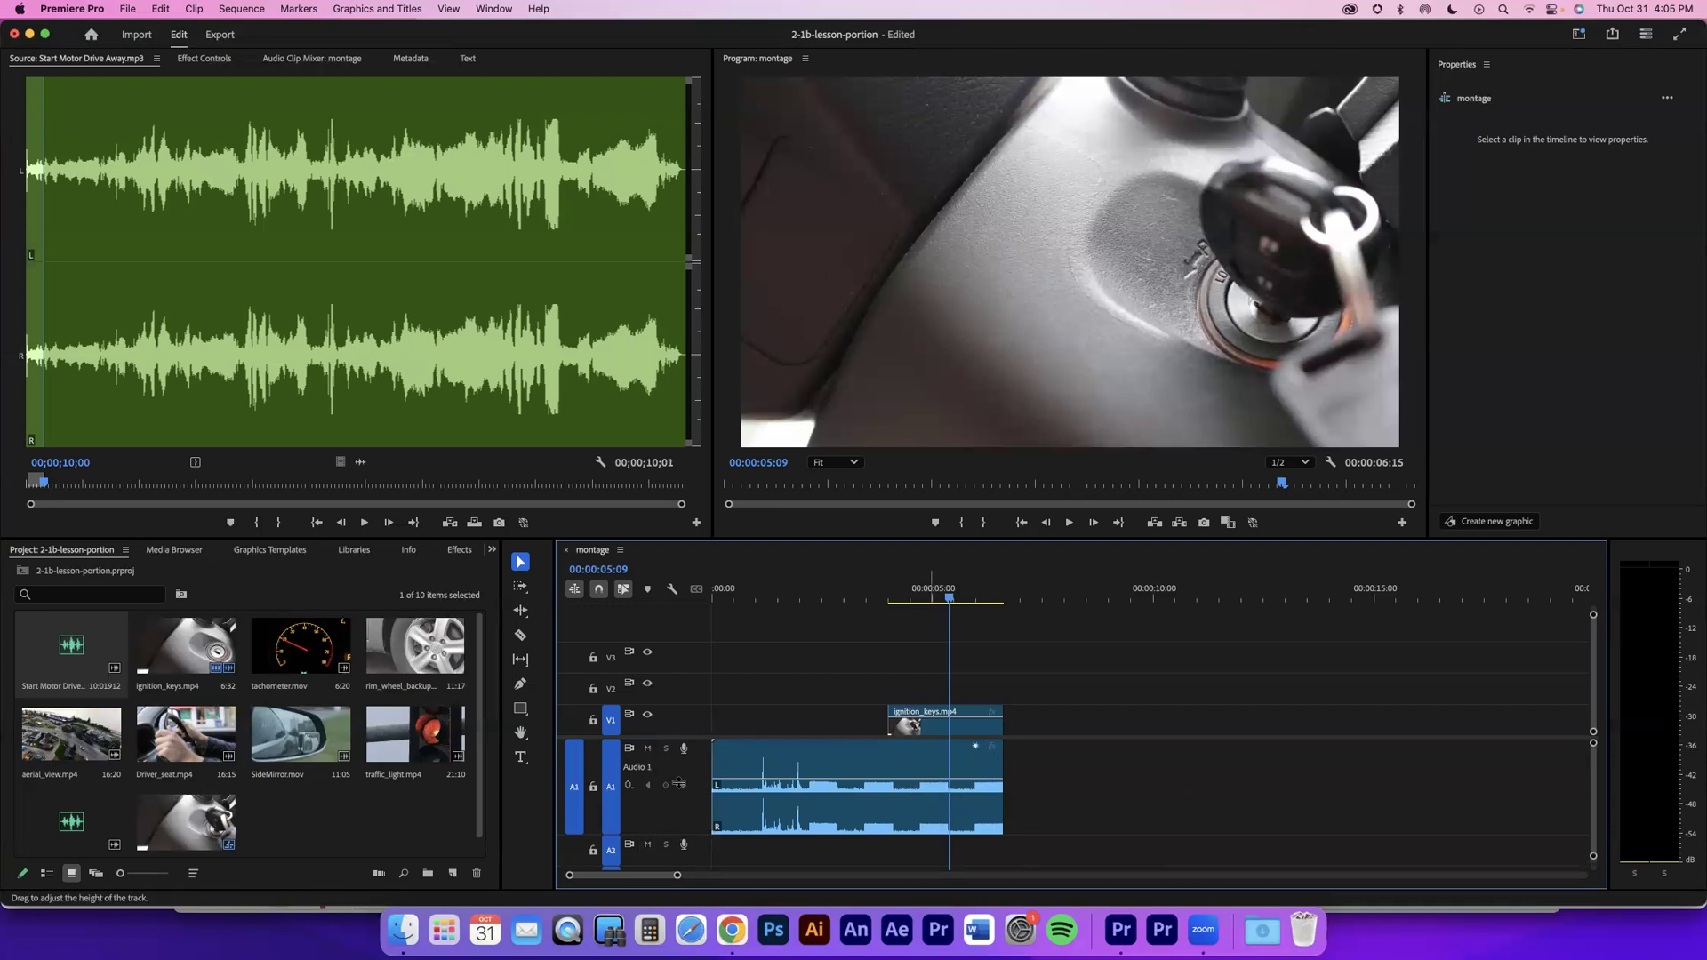
{"action": "left_click_drag", "start_coordinate": [678, 770], "coordinate": [679, 772]}
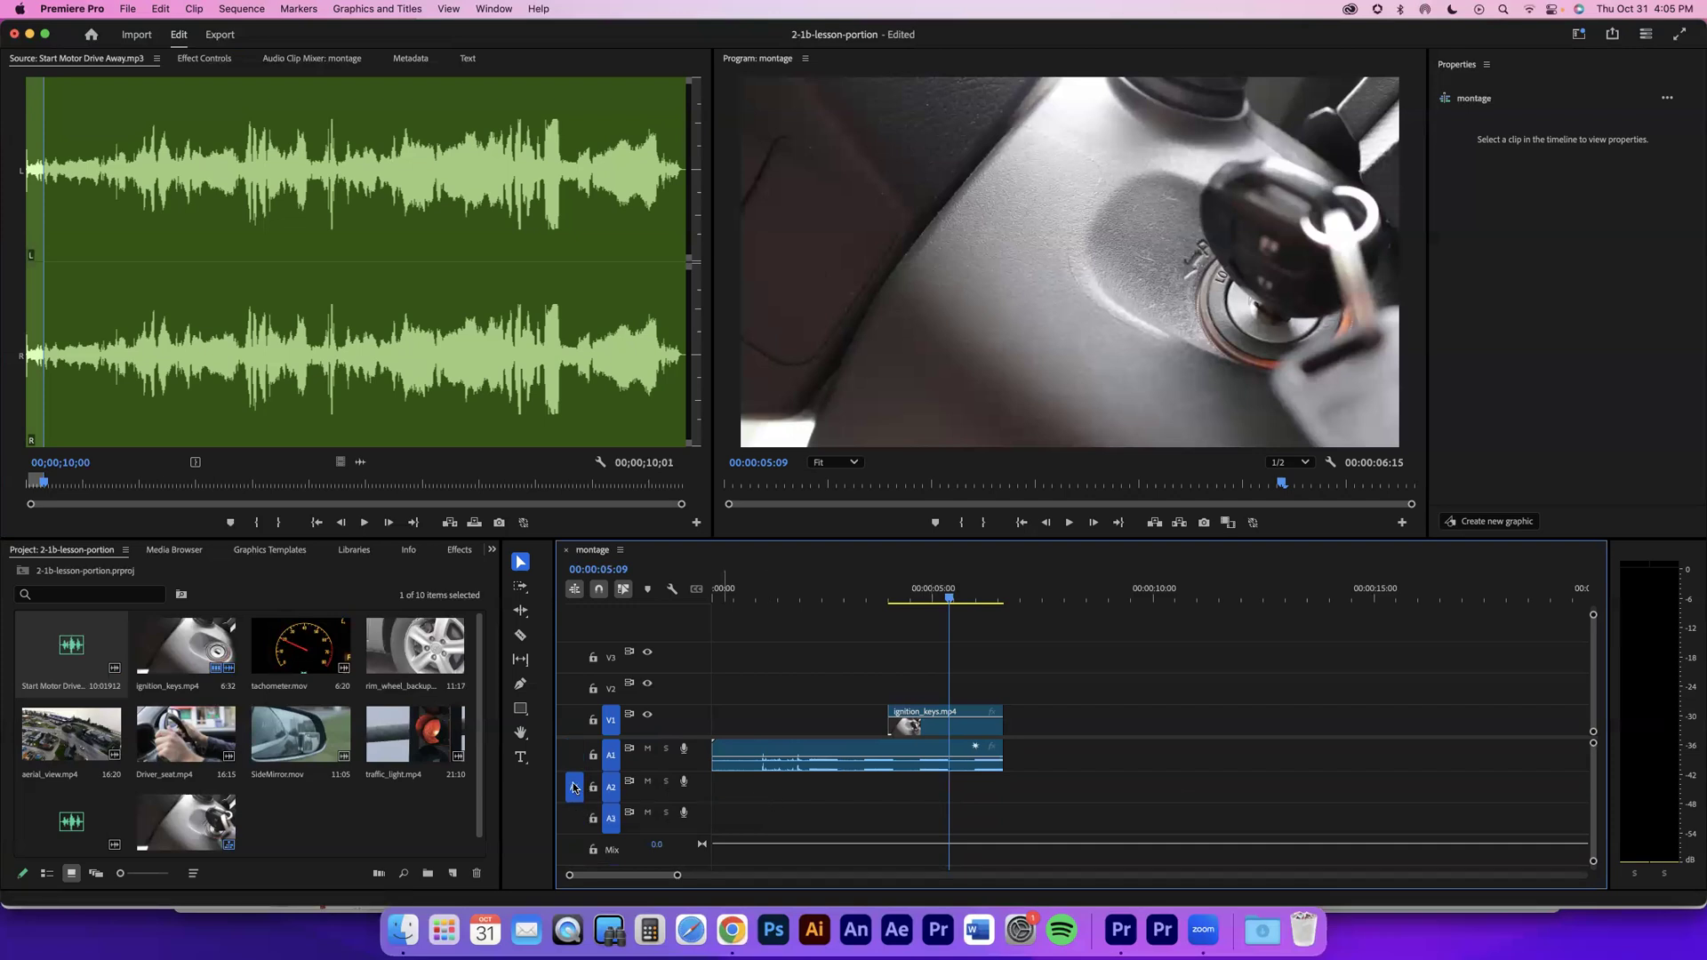
{"action": "left_click", "coordinate": [573, 787]}
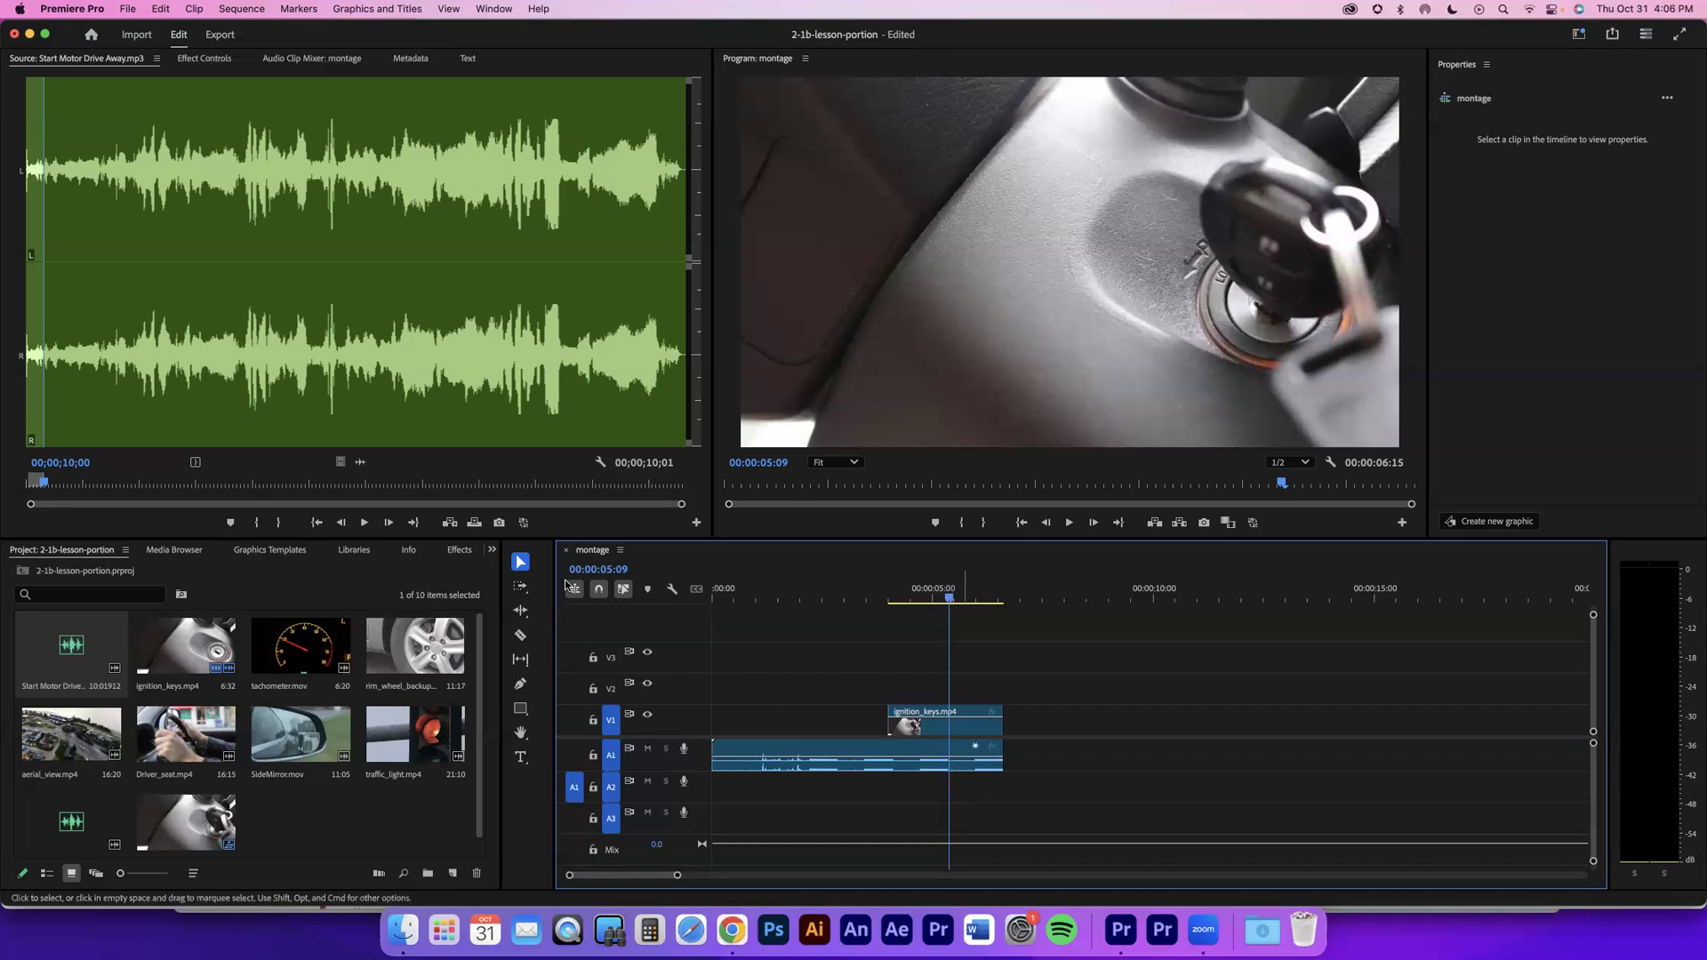
Step: Try overwriting the trimmed Start Motor Drive Away.mp3 onto track A2 at 00:00:05:09, and undo the edit
{"action": "left_click", "coordinate": [474, 522]}
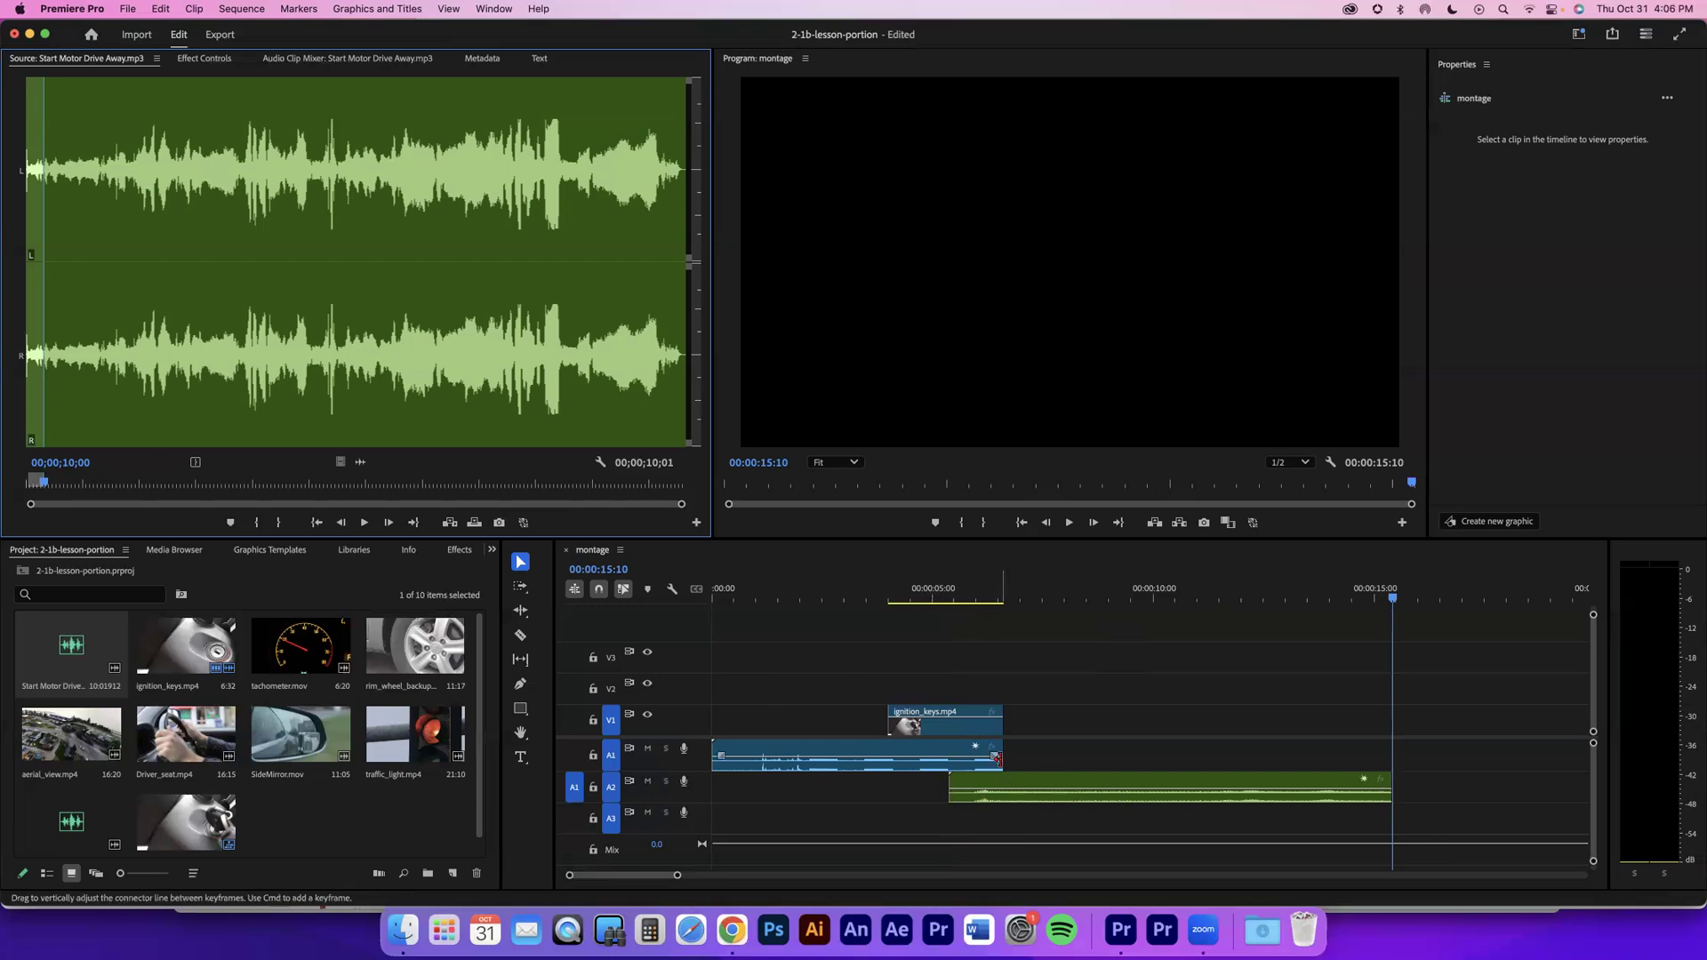
{"action": "left_click_drag", "start_coordinate": [1038, 788], "coordinate": [982, 755]}
{"action": "key", "text": "super+z"}
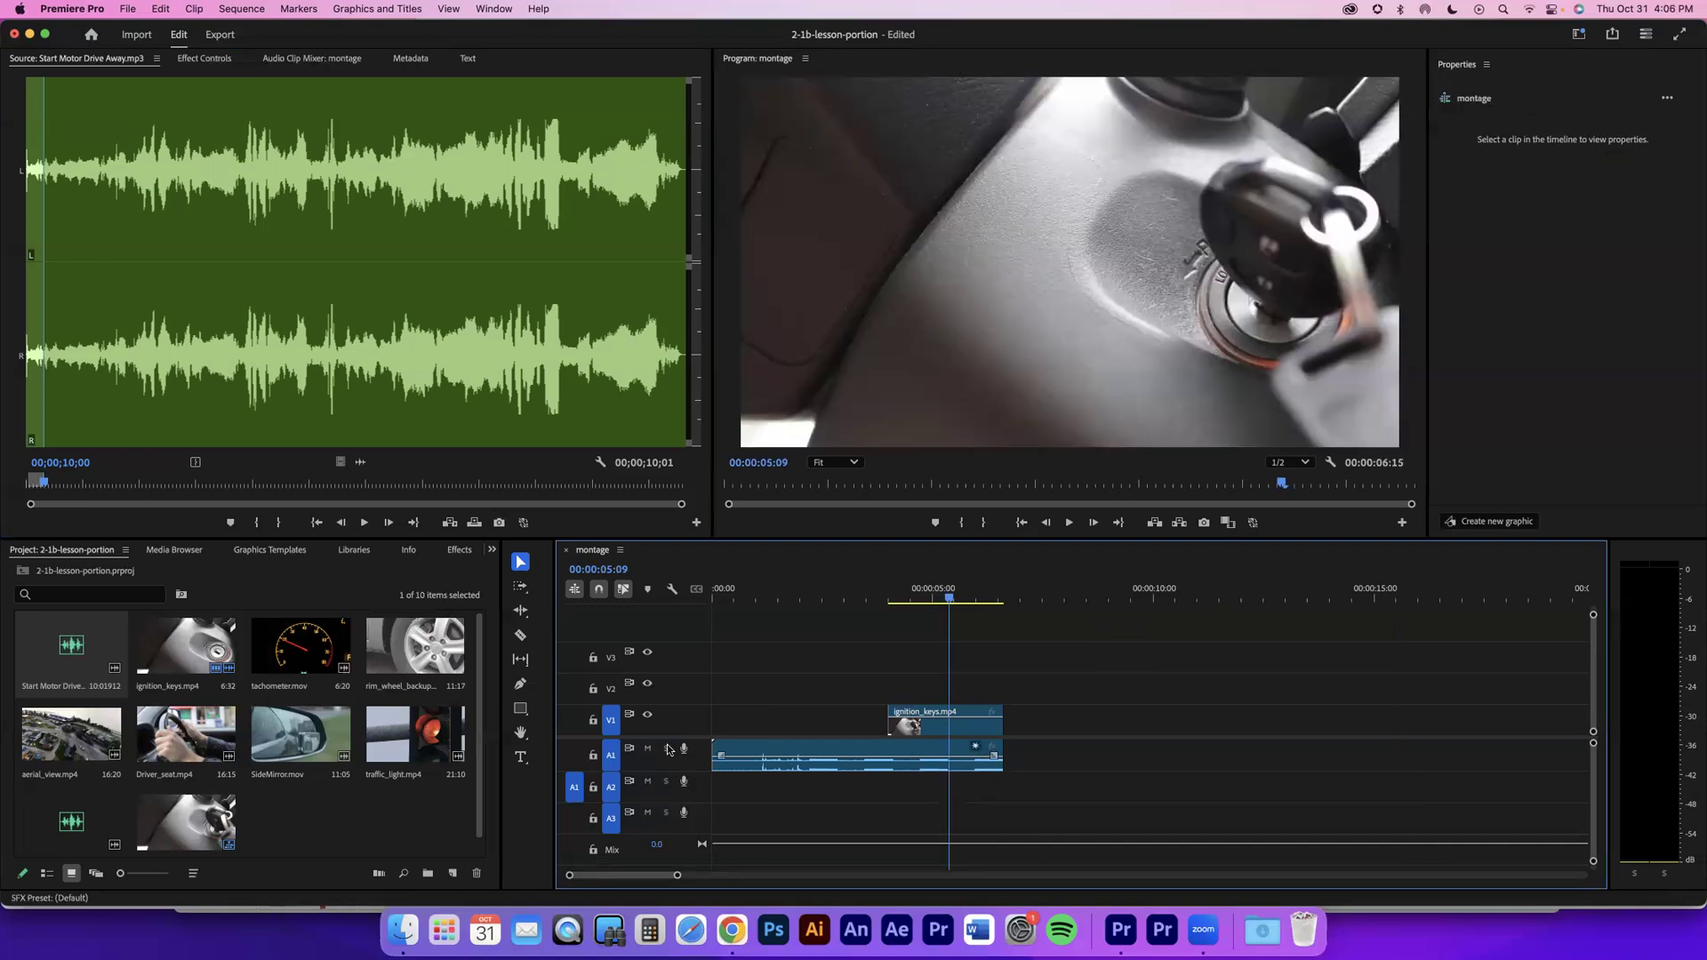
Step: Try overwriting the engine sound onto track A1 at 00:00:05:09, move it aside, restore the ignition audio's end, and undo these edits
{"action": "left_click", "coordinate": [575, 757]}
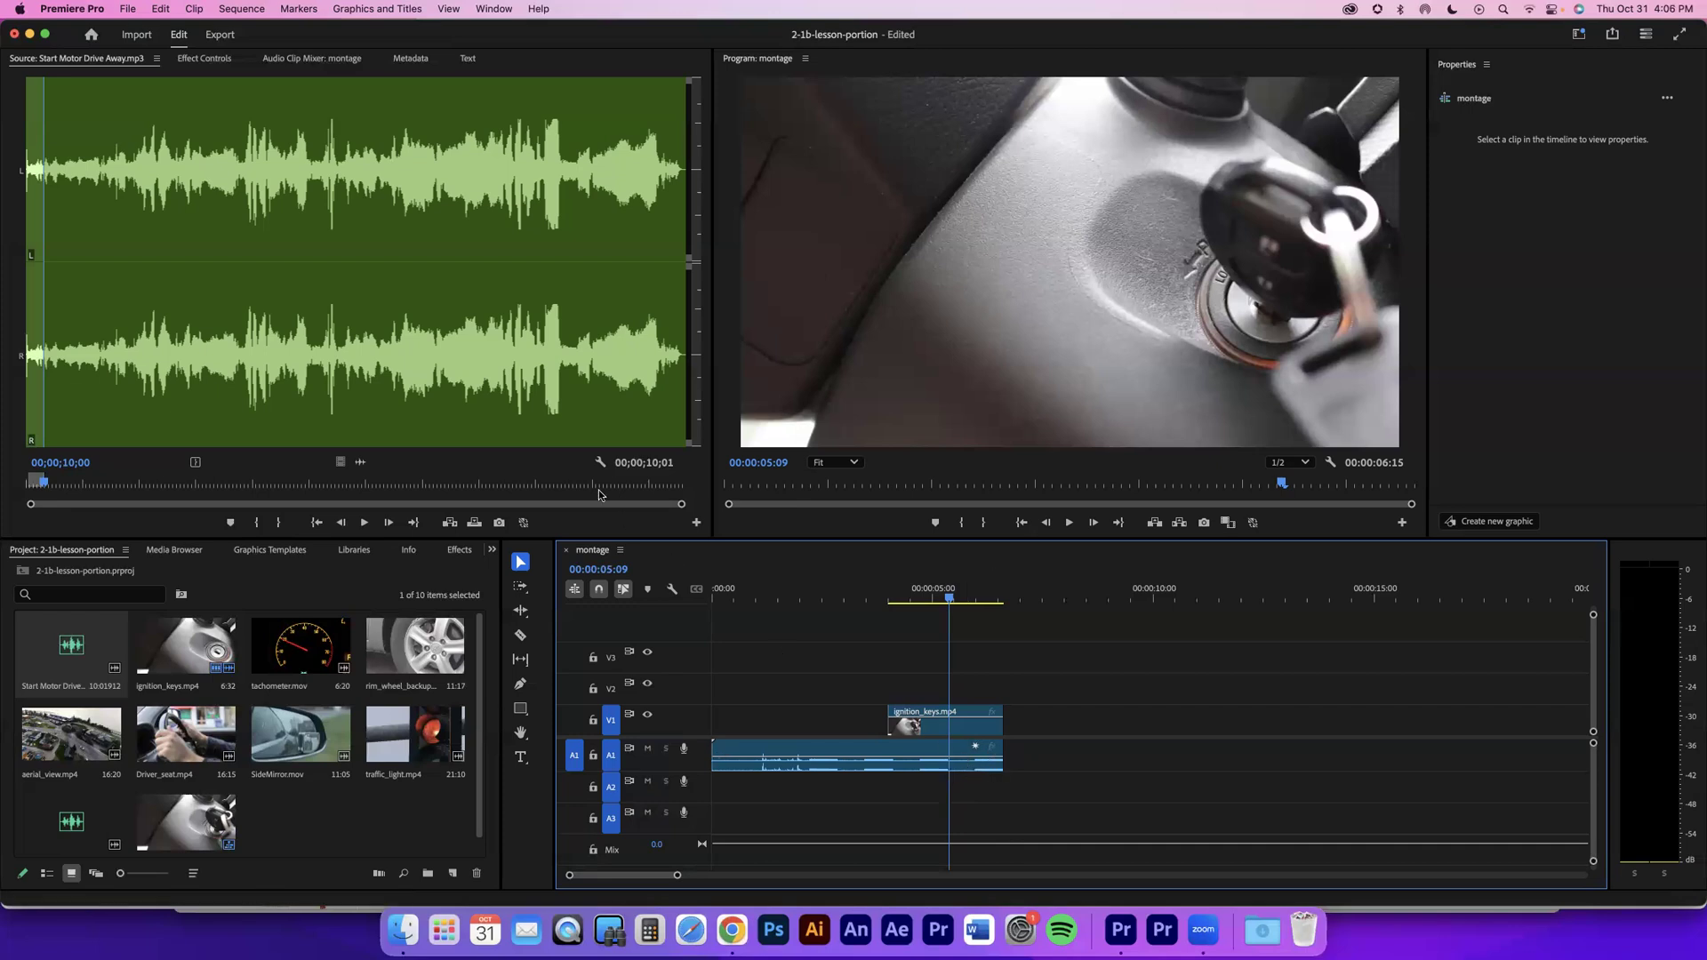
{"action": "left_click", "coordinate": [475, 524]}
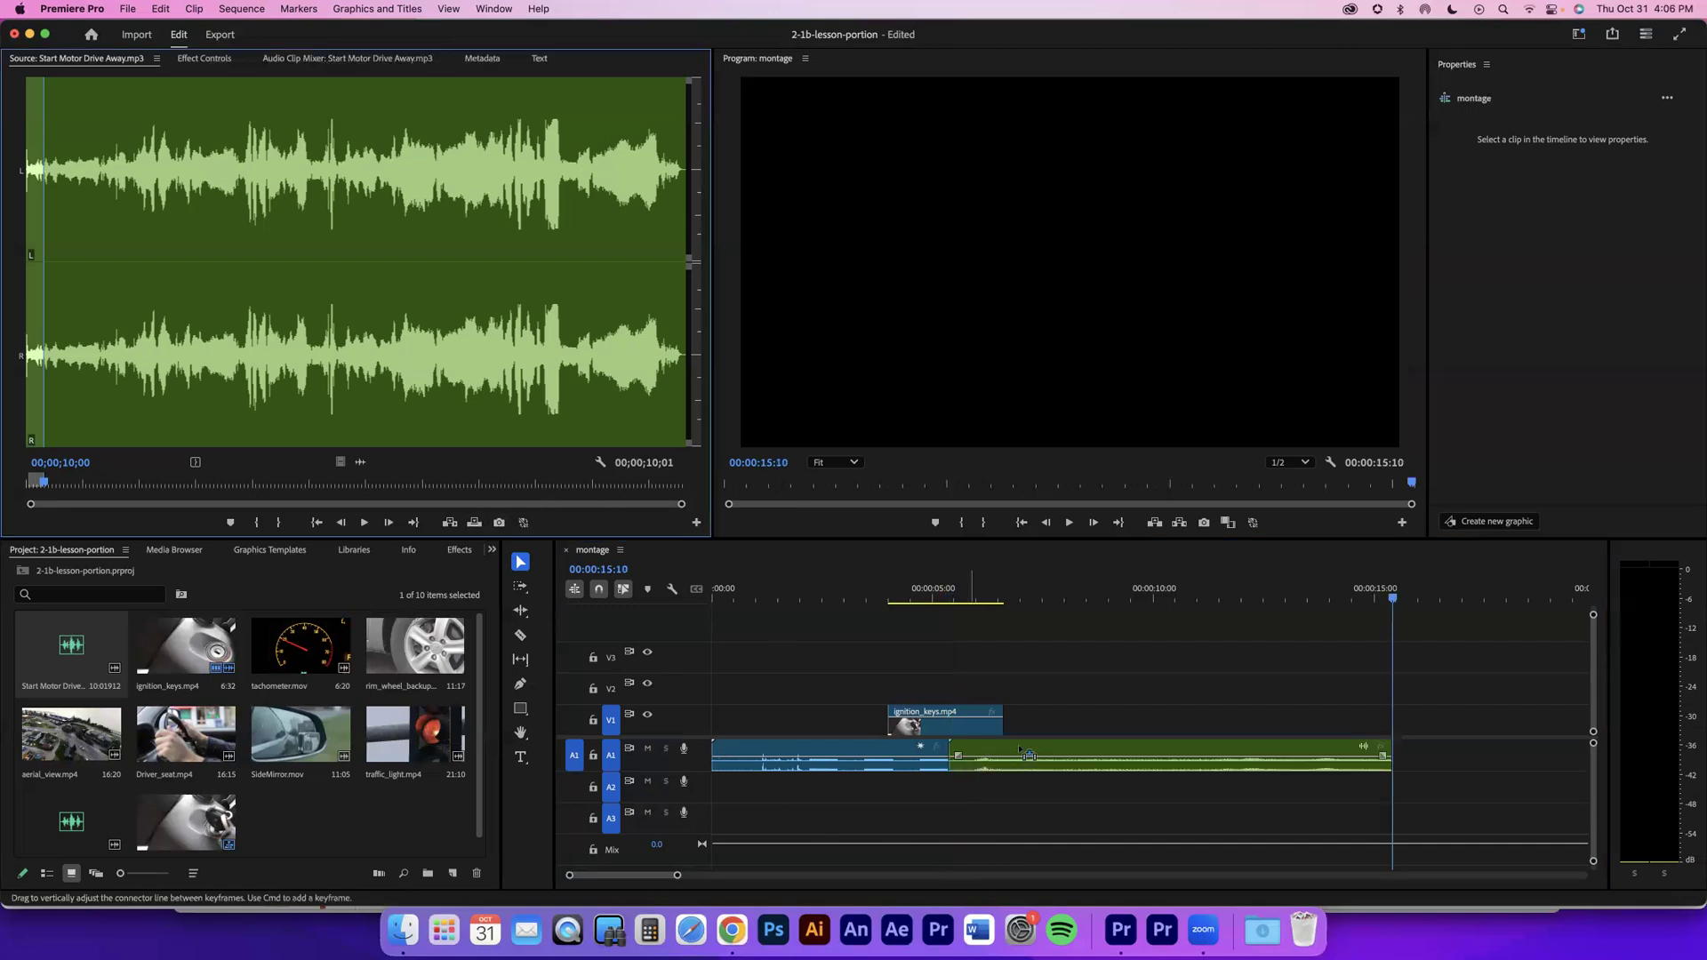
{"action": "left_click_drag", "start_coordinate": [984, 750], "coordinate": [1091, 751]}
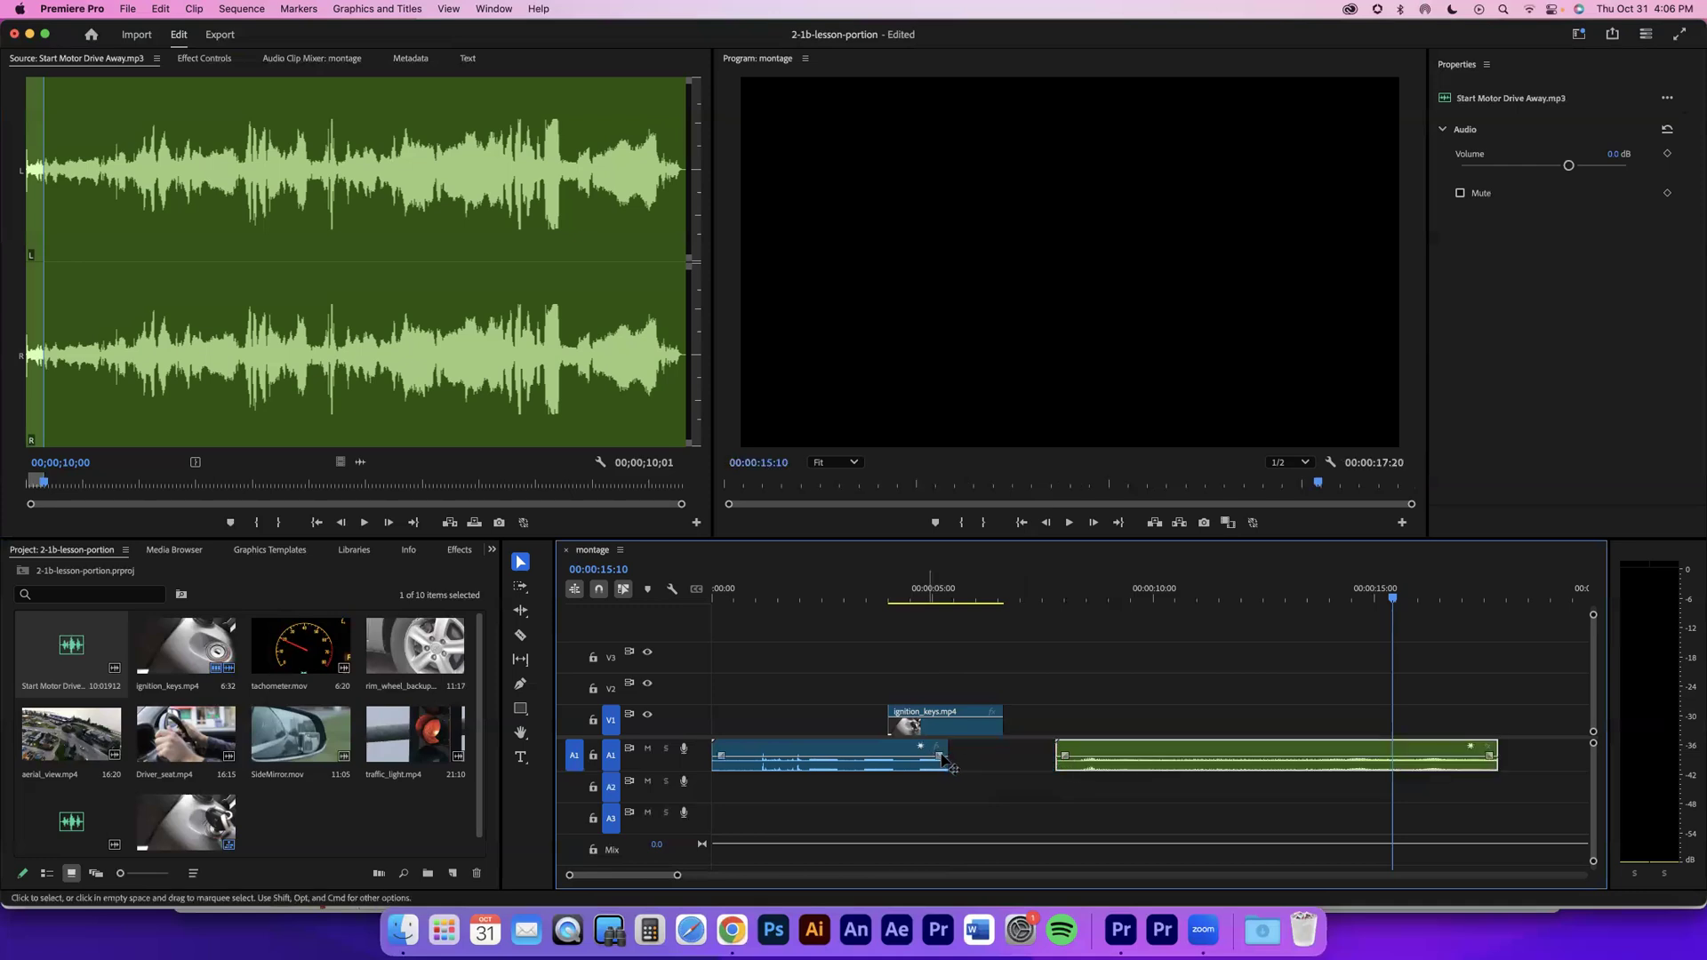
{"action": "left_click_drag", "start_coordinate": [949, 751], "coordinate": [1003, 752]}
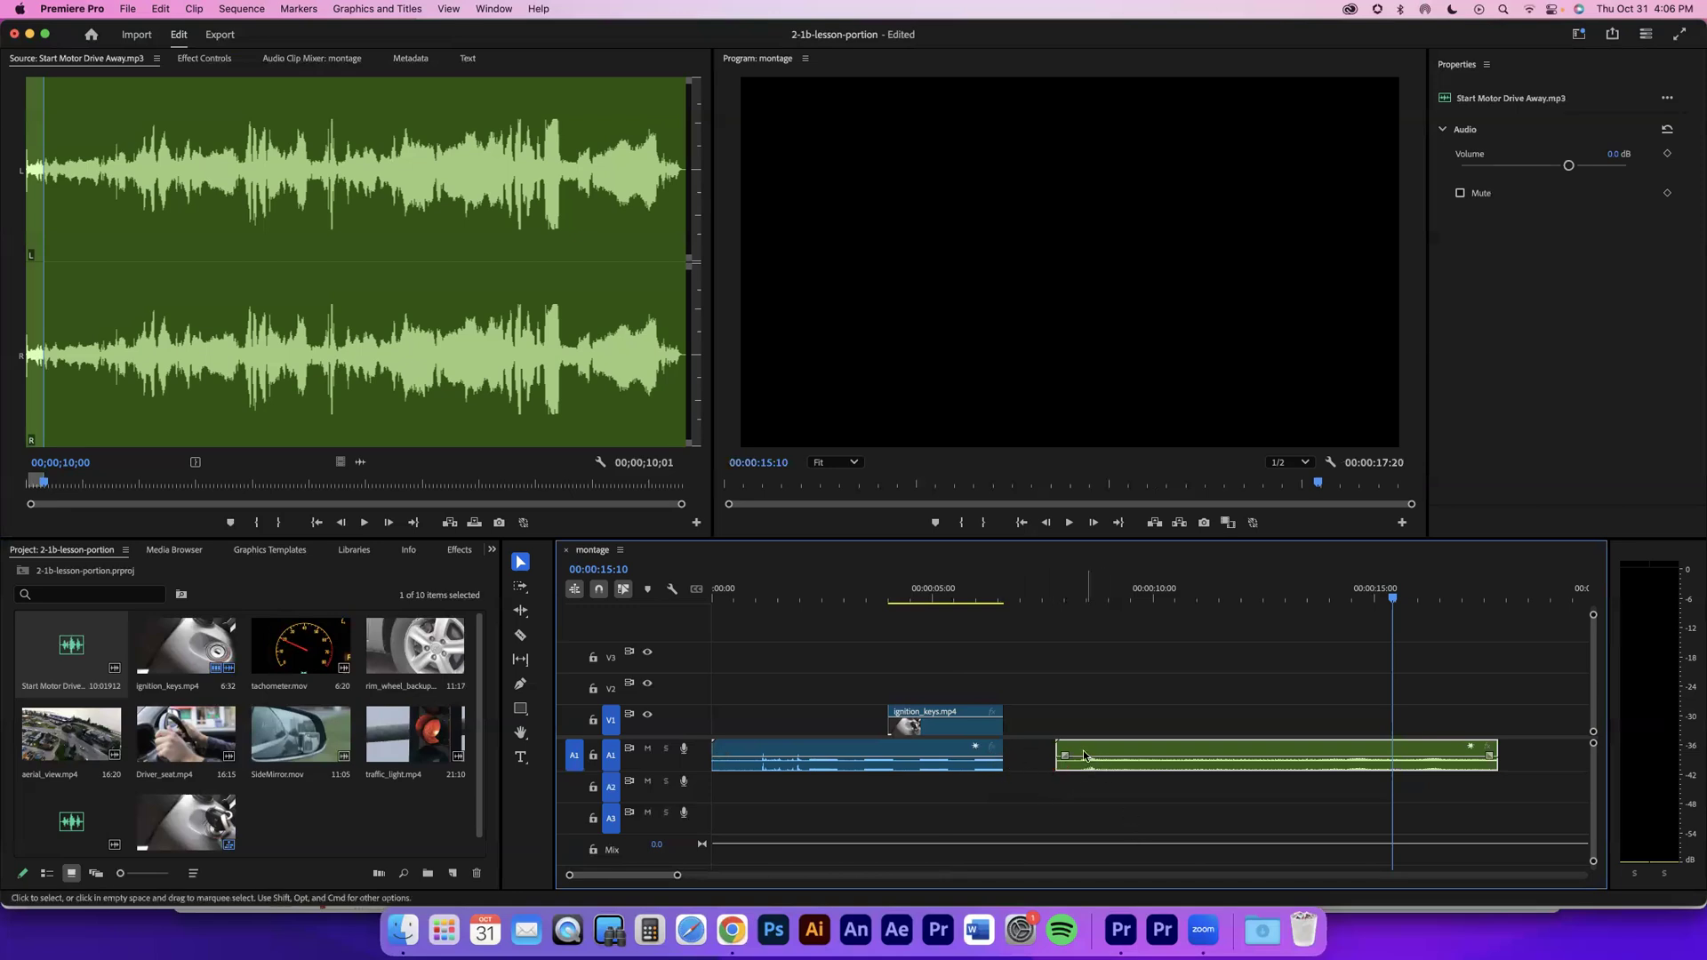
{"action": "key", "text": "super+z"}
{"action": "key", "text": "super+z"}
{"action": "key", "text": "super+z"}
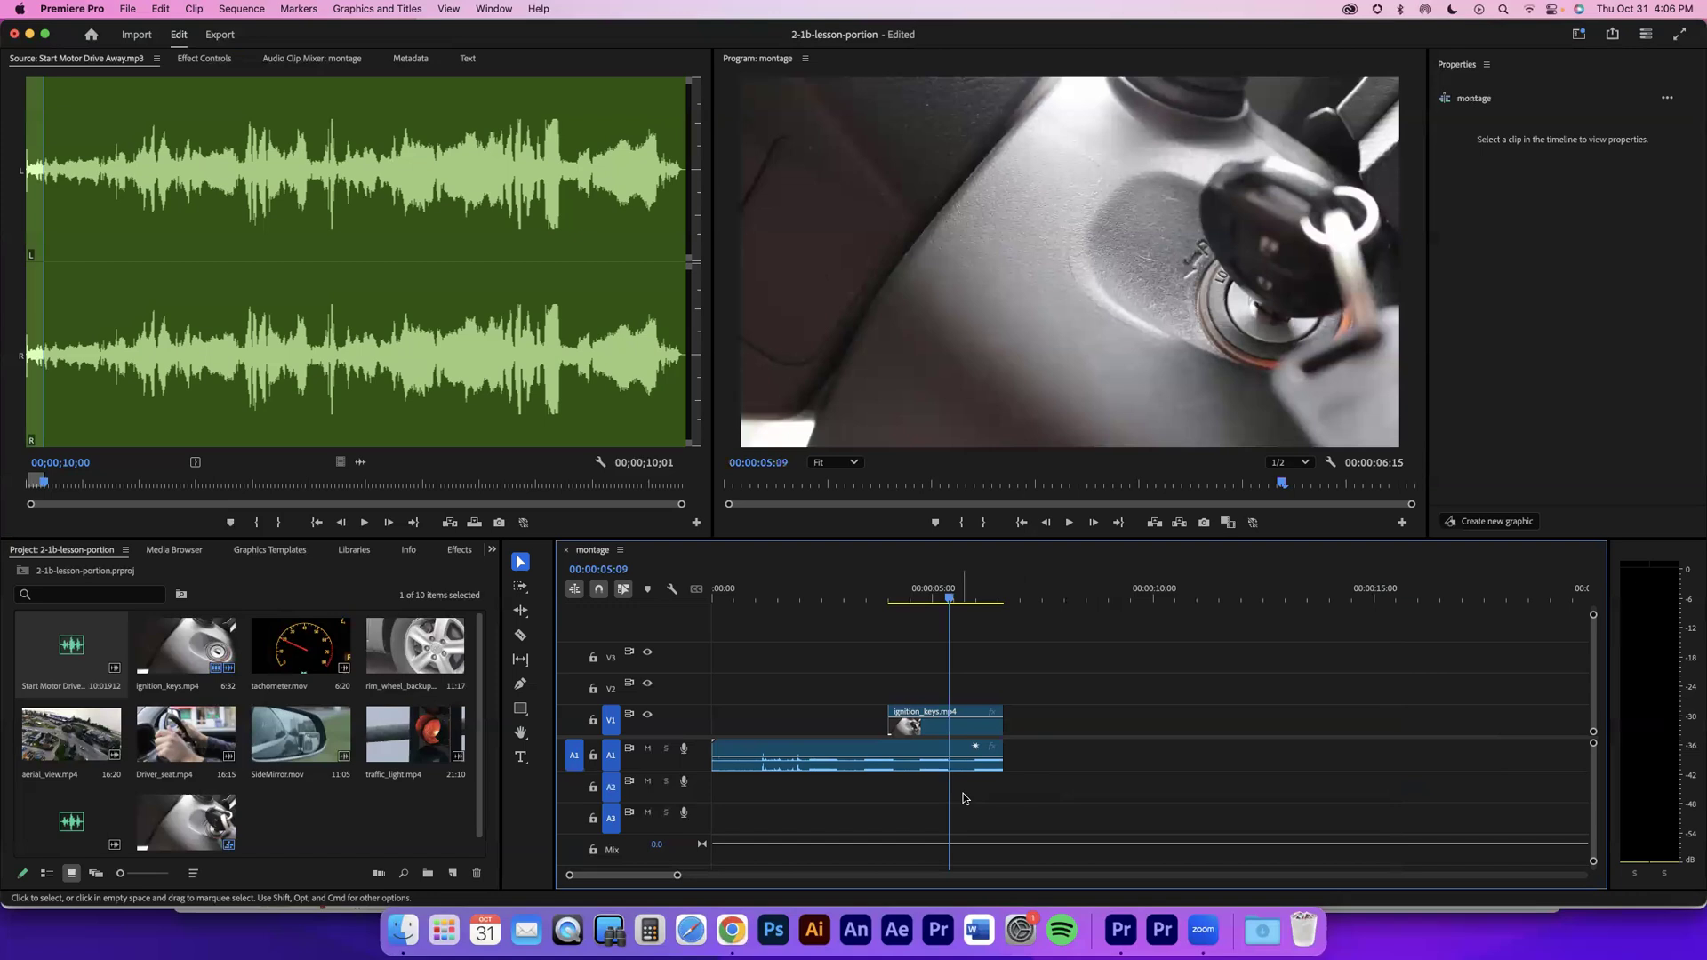
Step: Overwrite the trimmed Start Motor Drive Away.mp3 onto track A2 at 00:00:05:09 and play its overlap with the ignition sound
{"action": "left_click", "coordinate": [571, 793]}
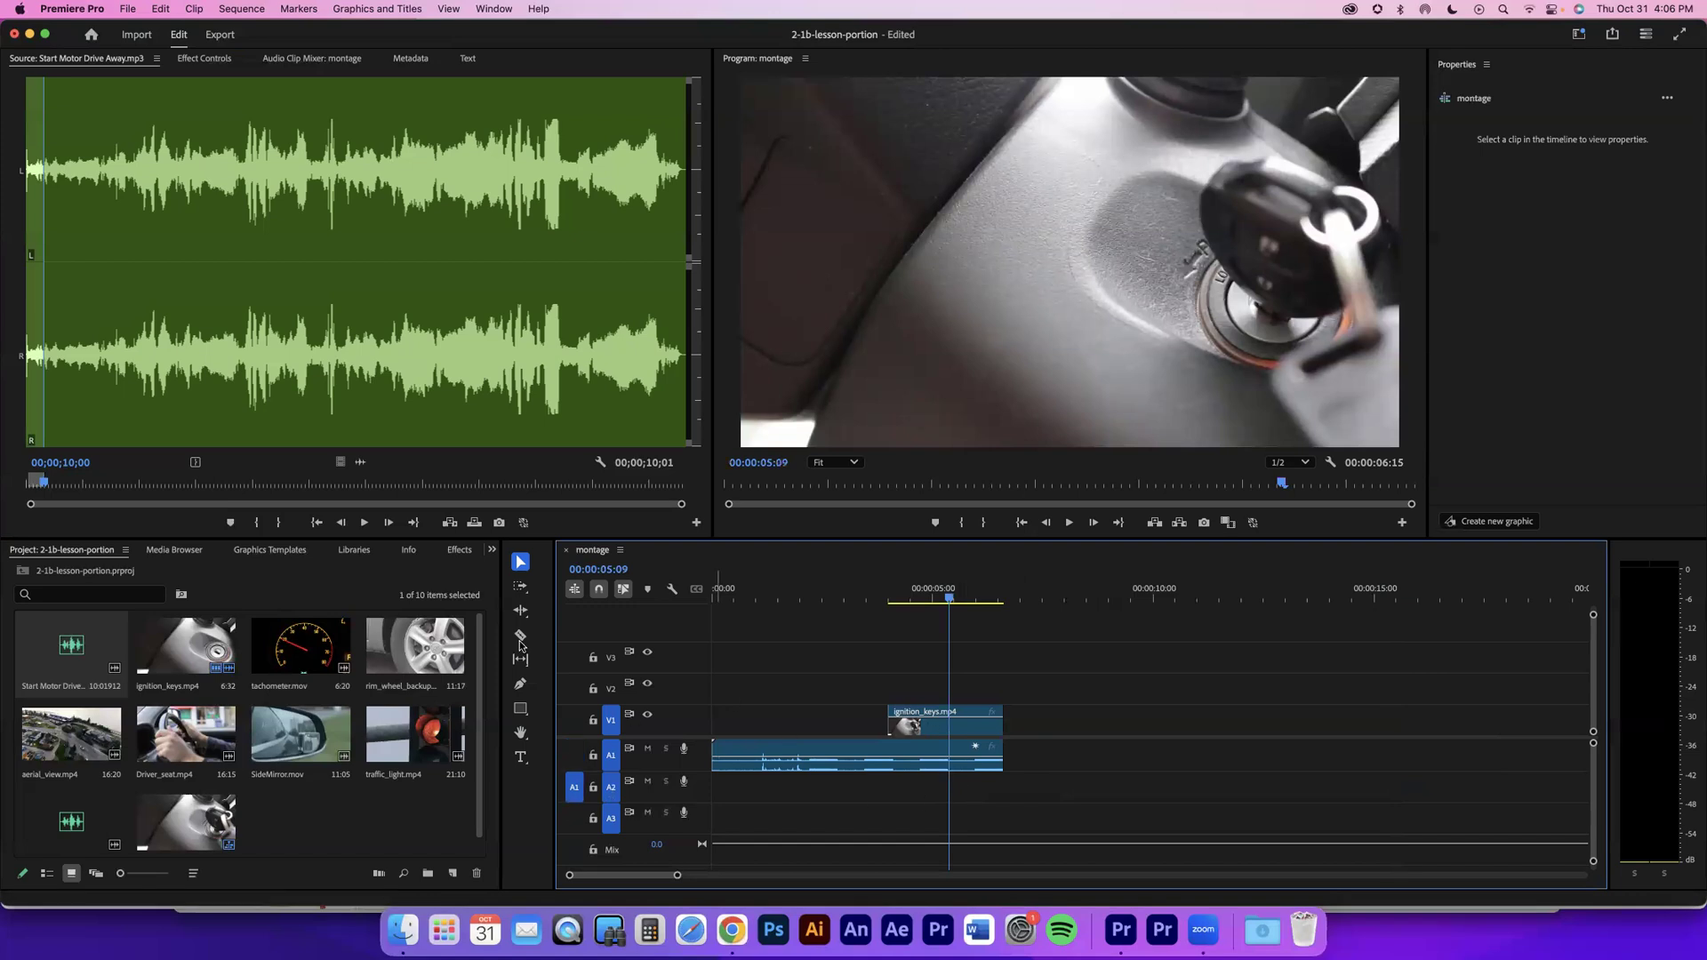
{"action": "left_click_drag", "start_coordinate": [475, 525], "coordinate": [969, 782]}
{"action": "left_click", "coordinate": [876, 598]}
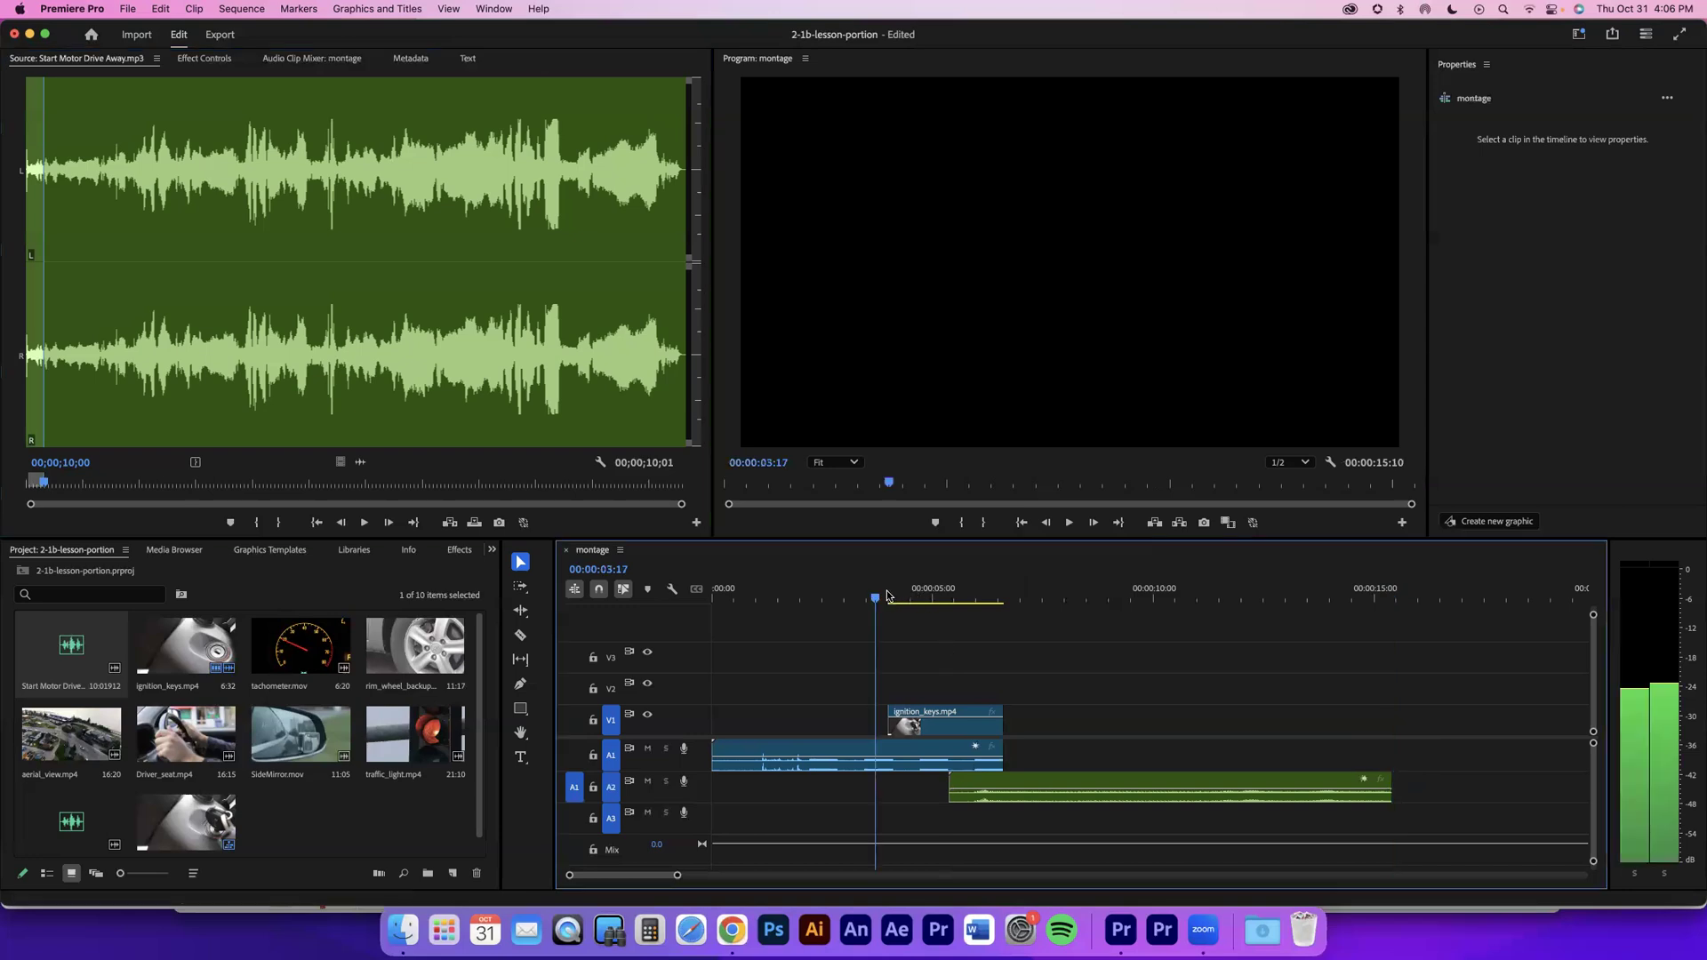
{"action": "left_click", "coordinate": [896, 594]}
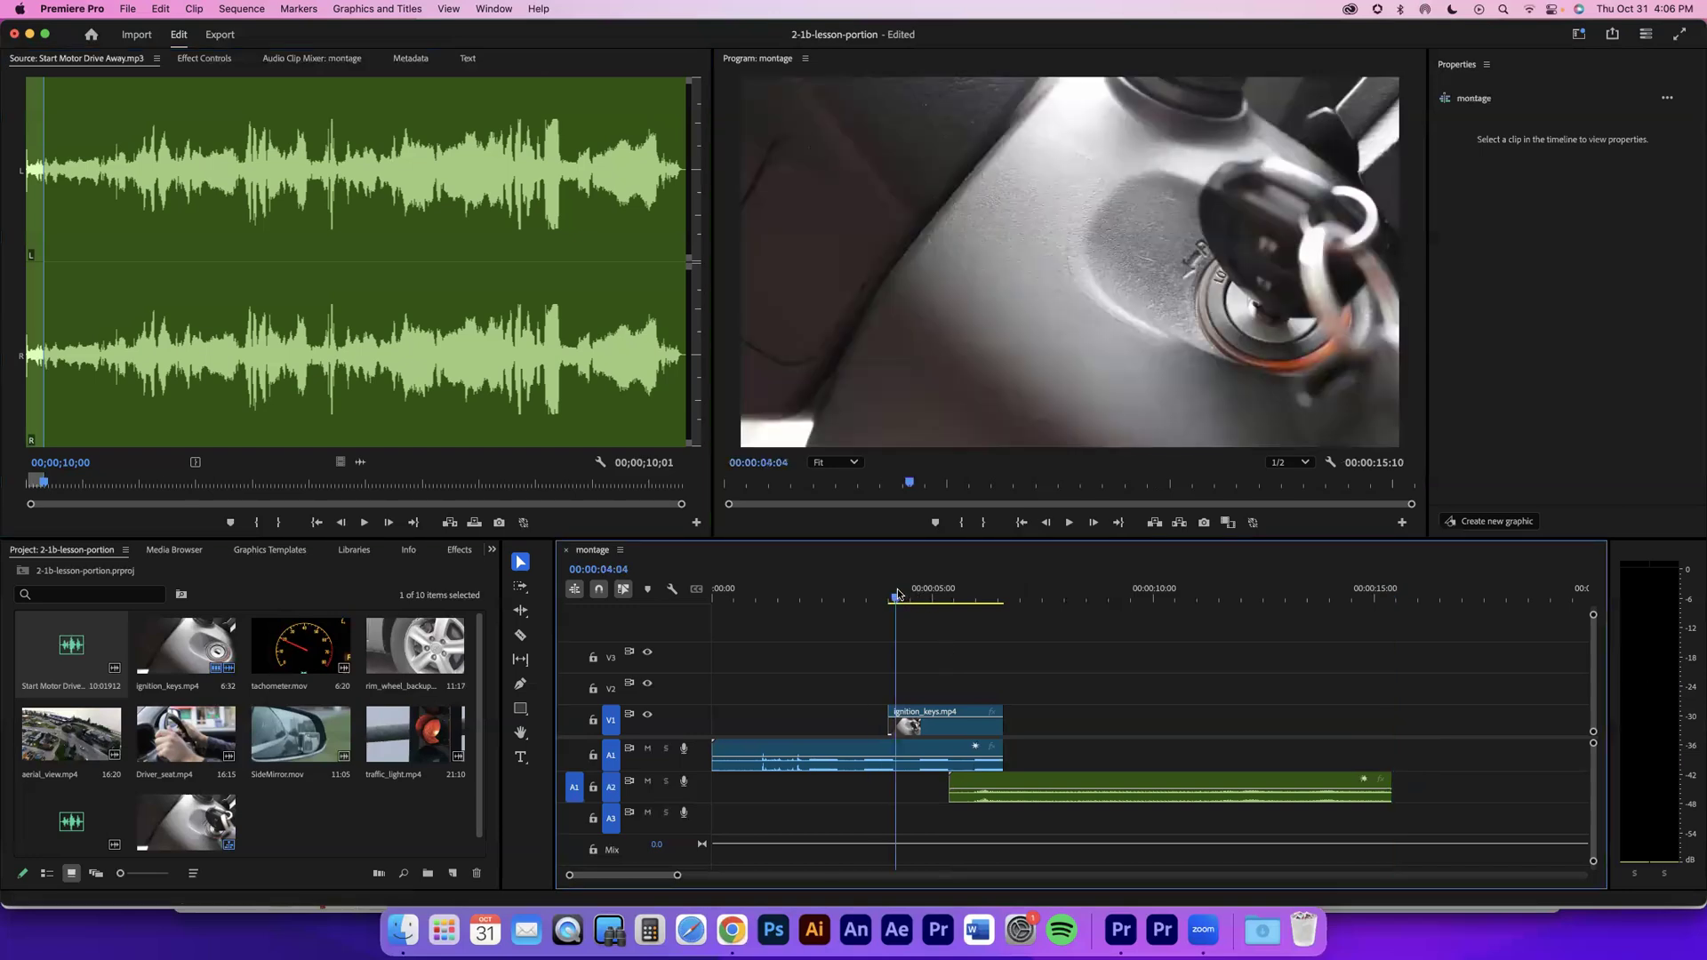
{"action": "key", "text": "space"}
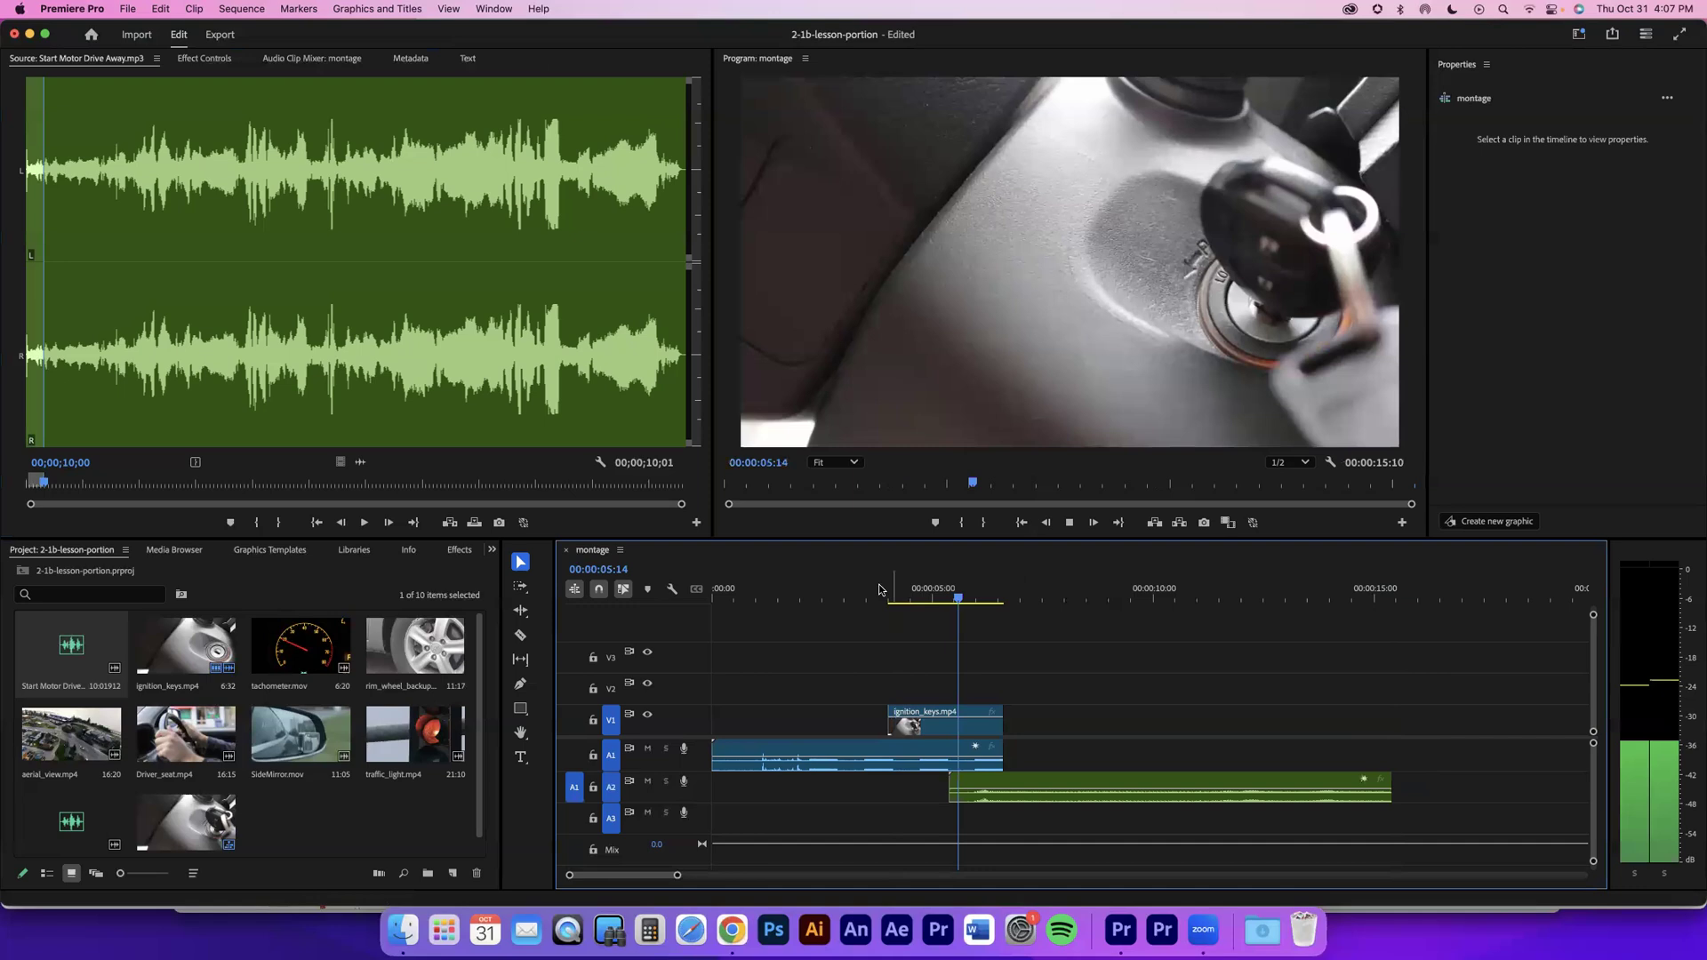
{"action": "left_click", "coordinate": [964, 597]}
{"action": "left_click", "coordinate": [972, 598]}
Step: Open tachometer.mov in the source monitor and play the montage past the end of ignition_keys.mp4 to hear the engine revving
{"action": "double_click", "coordinate": [303, 665]}
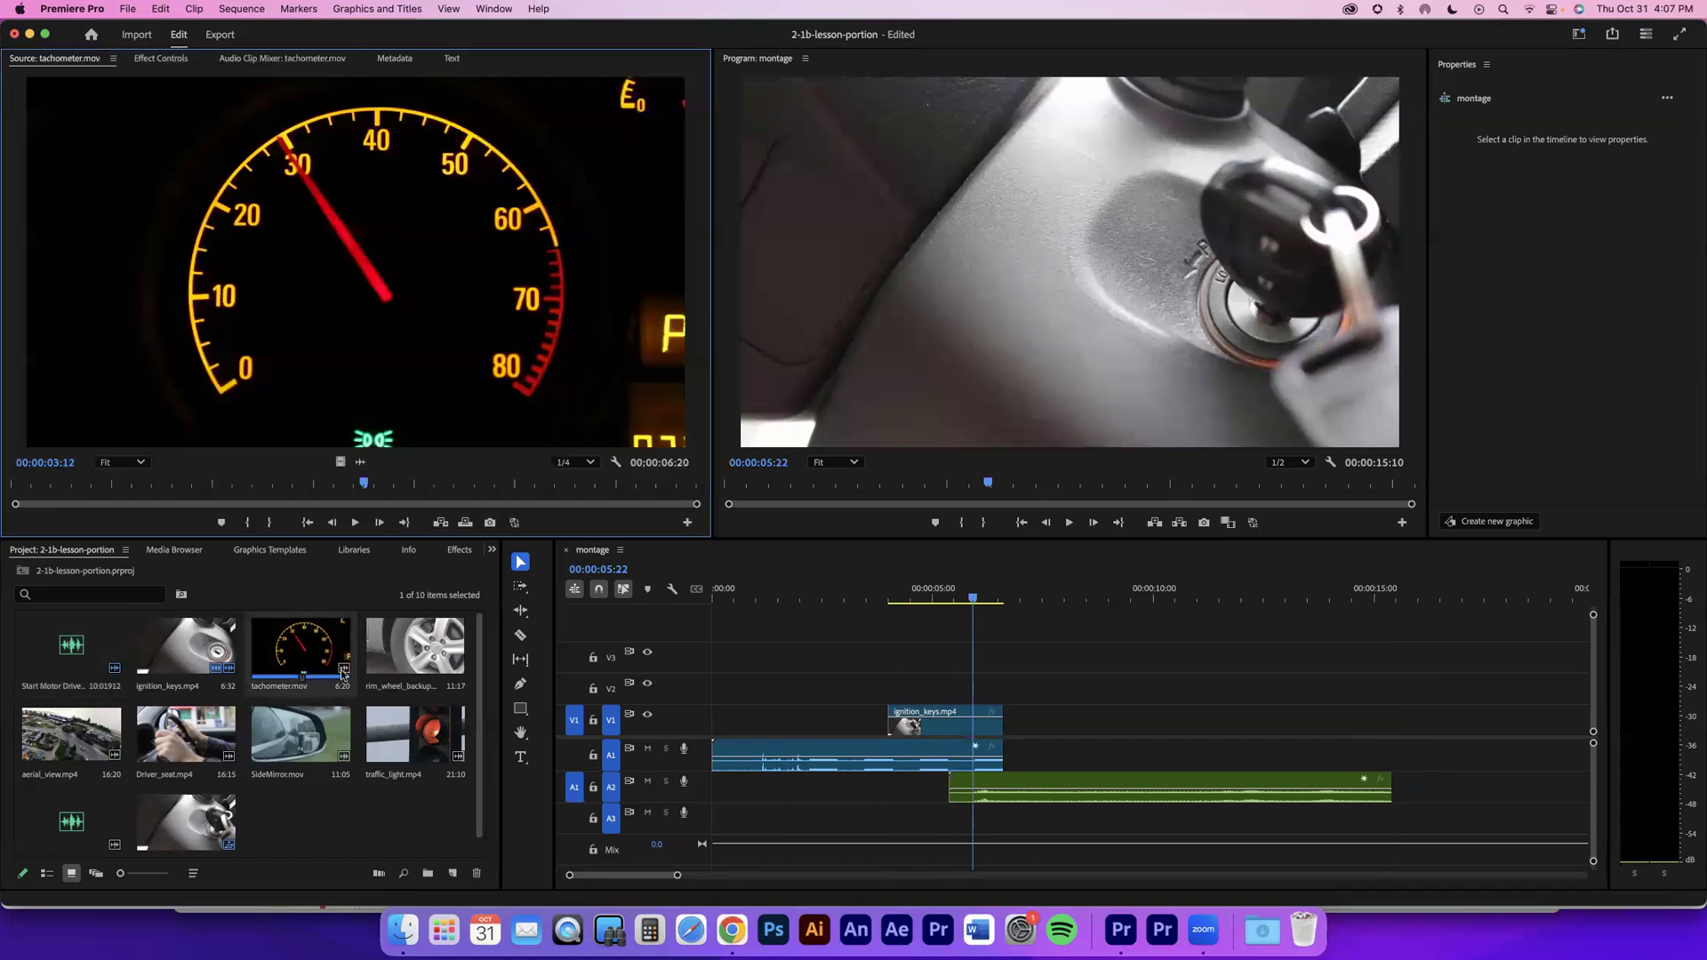
{"action": "scroll", "coordinate": [424, 278], "scroll_direction": "up", "scroll_amount": 2}
{"action": "left_click", "coordinate": [960, 597]}
{"action": "left_click", "coordinate": [1068, 524]}
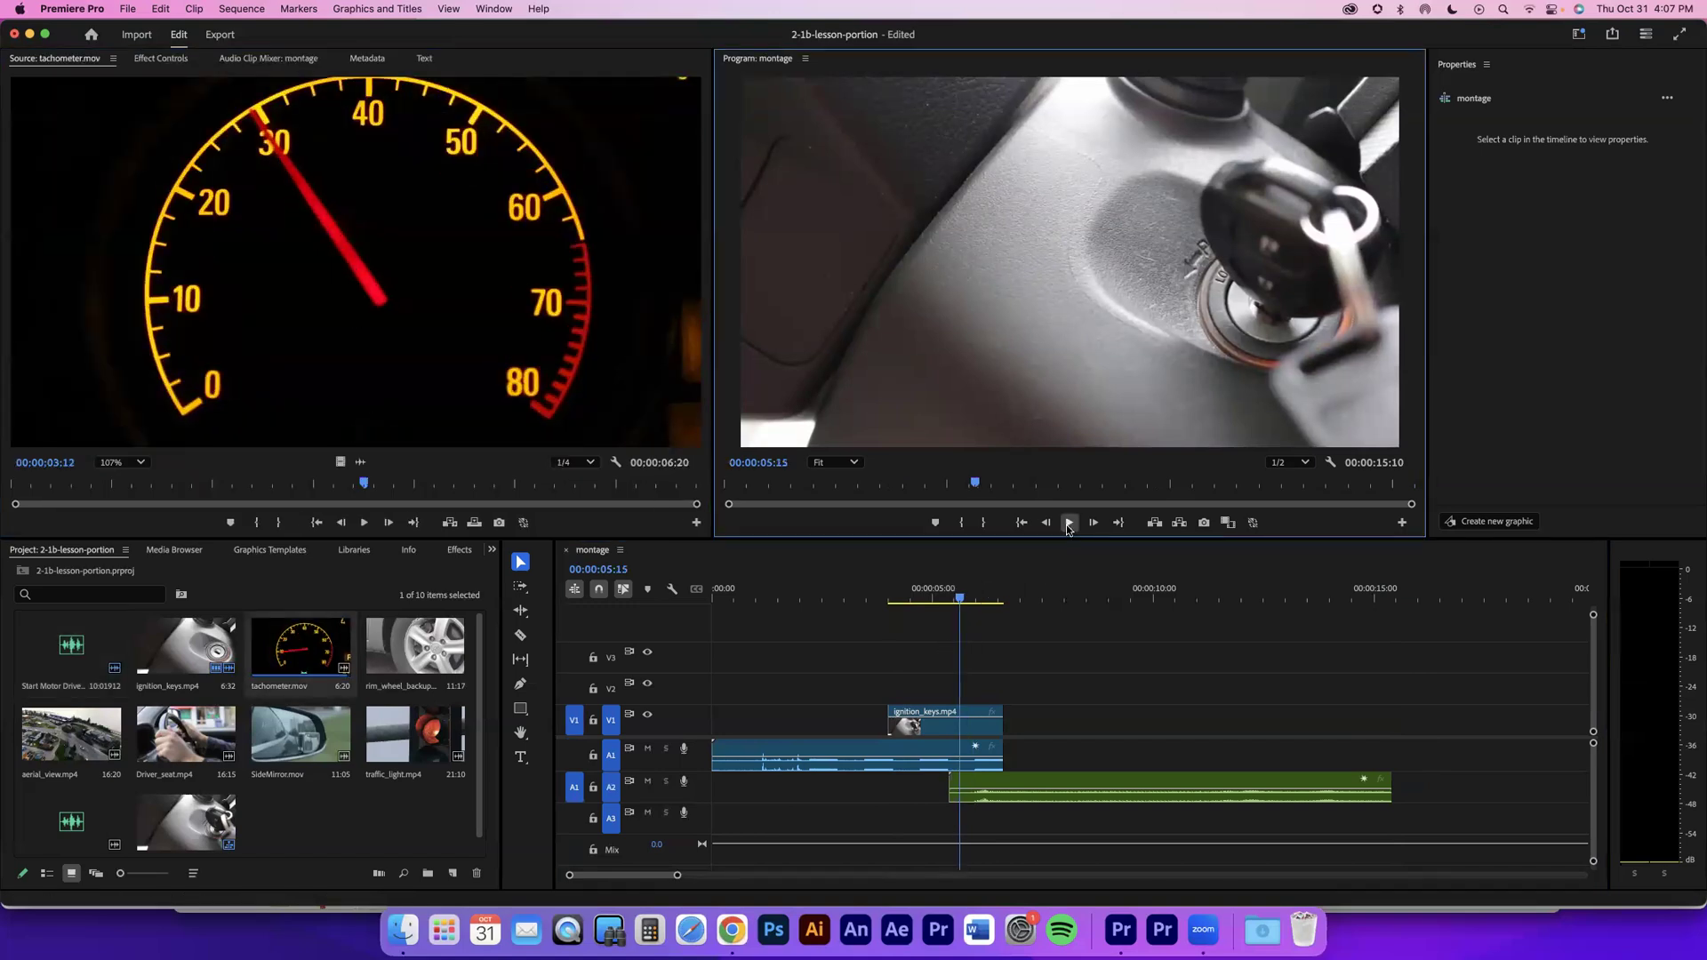
{"action": "left_click", "coordinate": [1069, 524]}
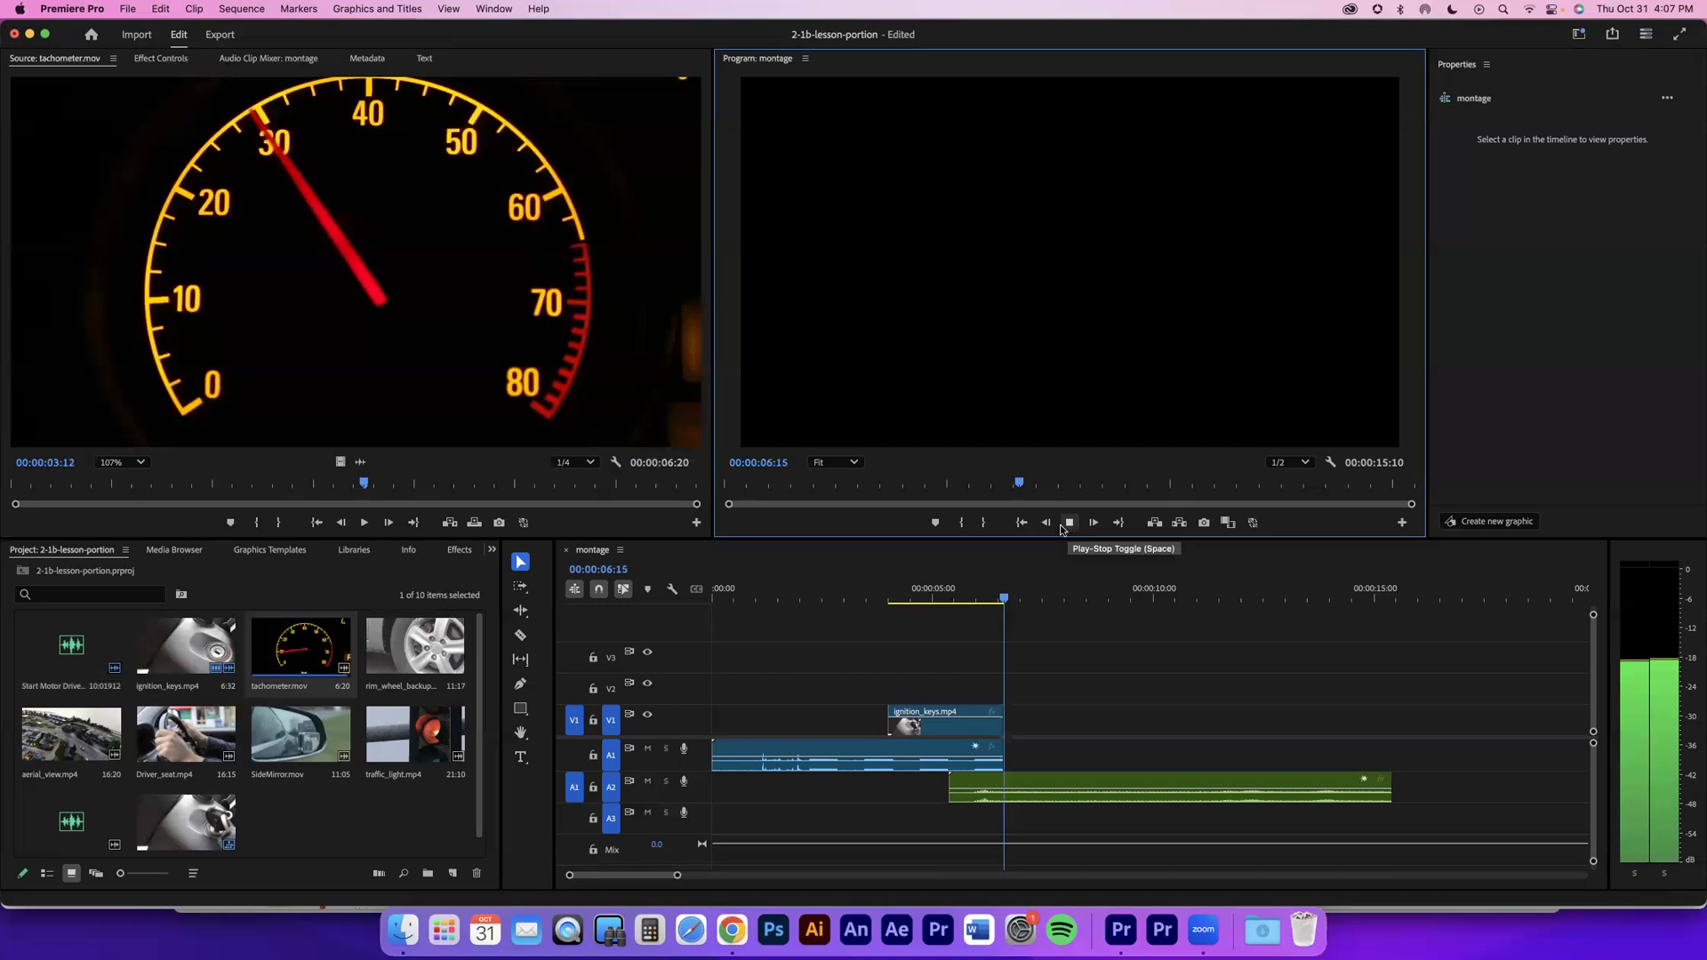
{"action": "left_click", "coordinate": [1064, 527]}
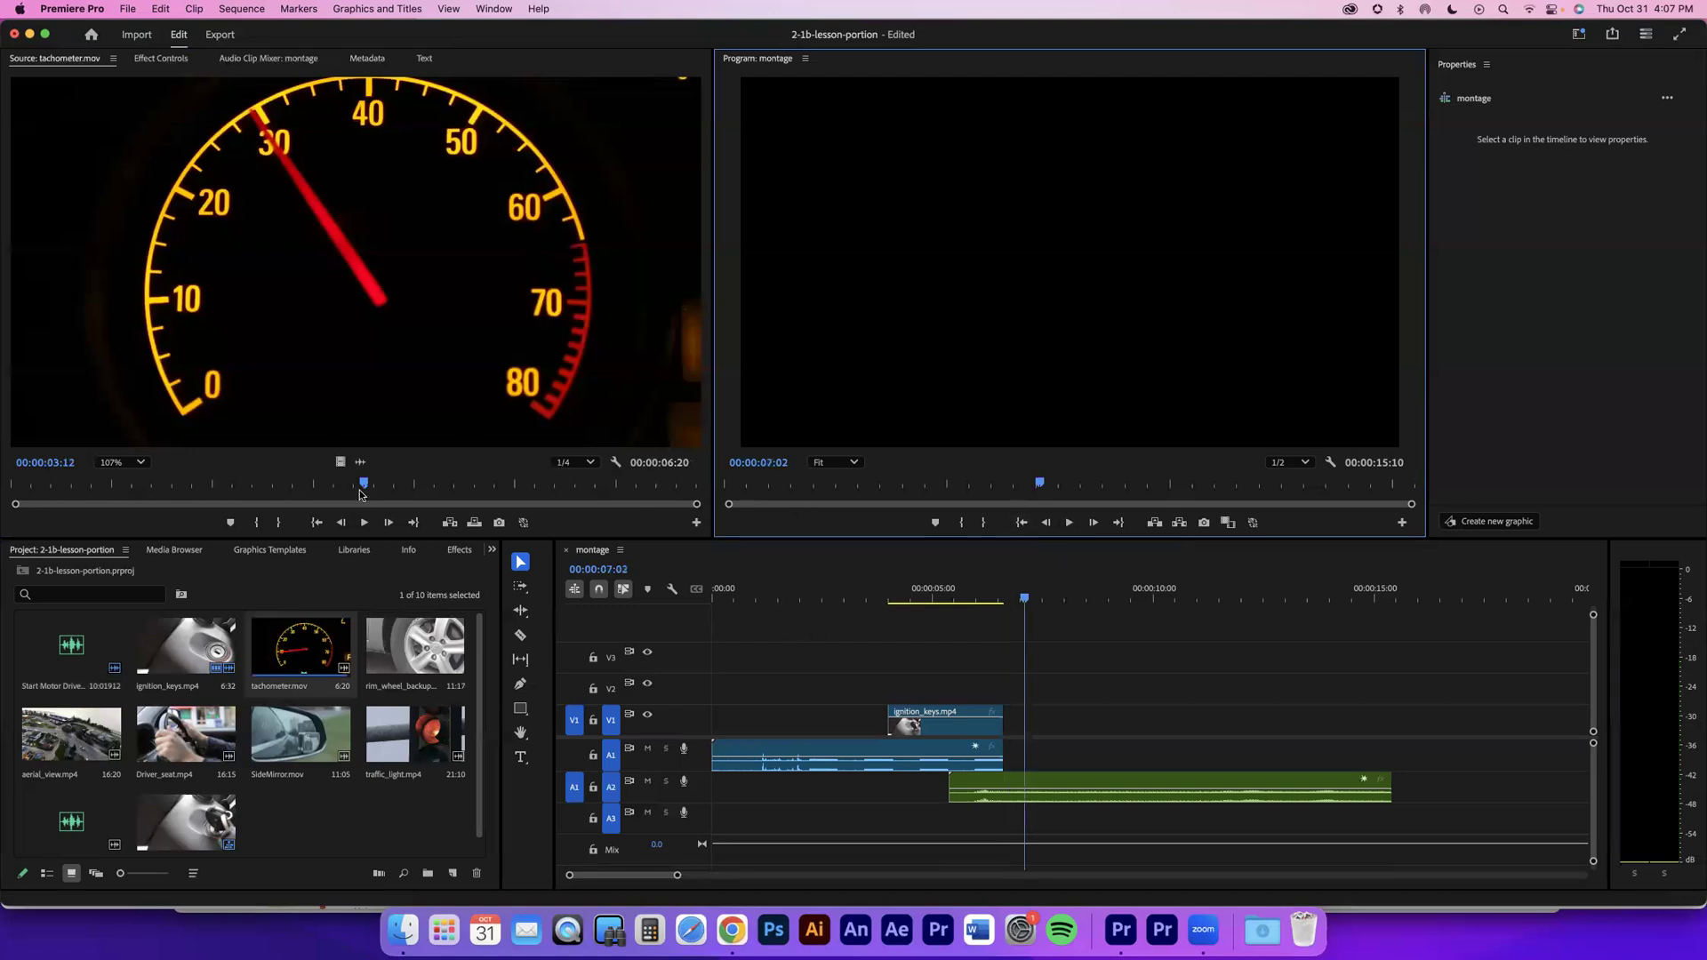
Step: Examine tachometer.mov in the source monitor frame by frame around 00:00:03:05 to 00:00:03:14 for the needle's peak
{"action": "left_click", "coordinate": [274, 484]}
{"action": "left_click_drag", "start_coordinate": [274, 485], "coordinate": [335, 483]}
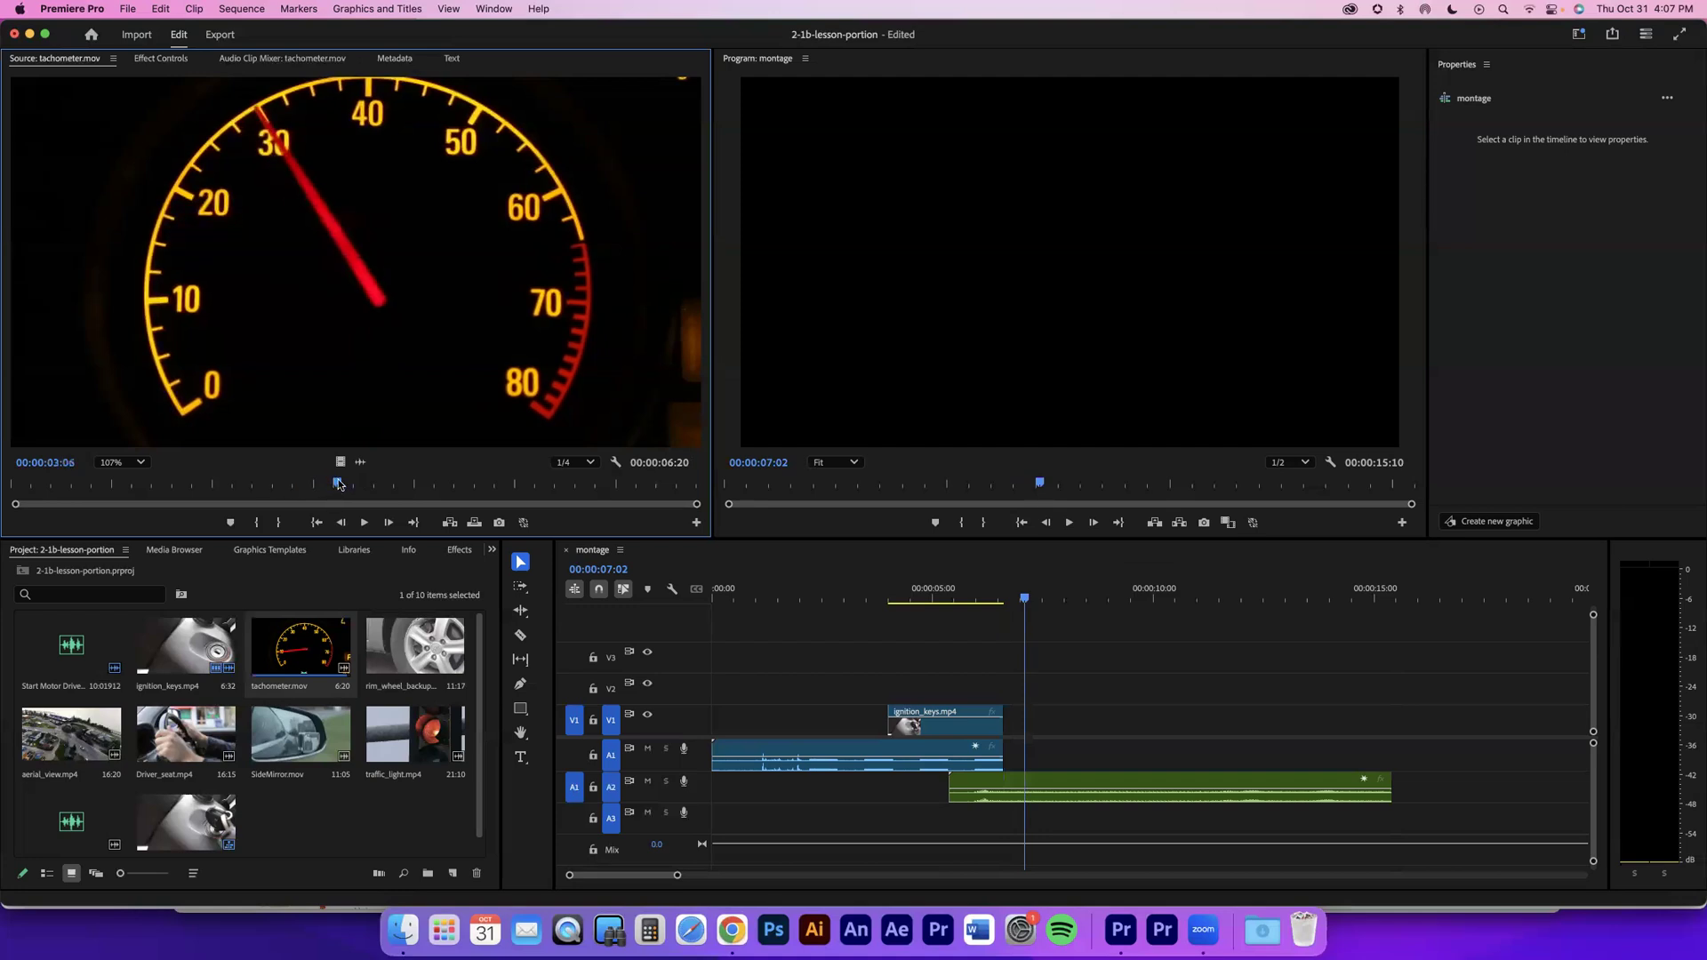
{"action": "left_click", "coordinate": [341, 524]}
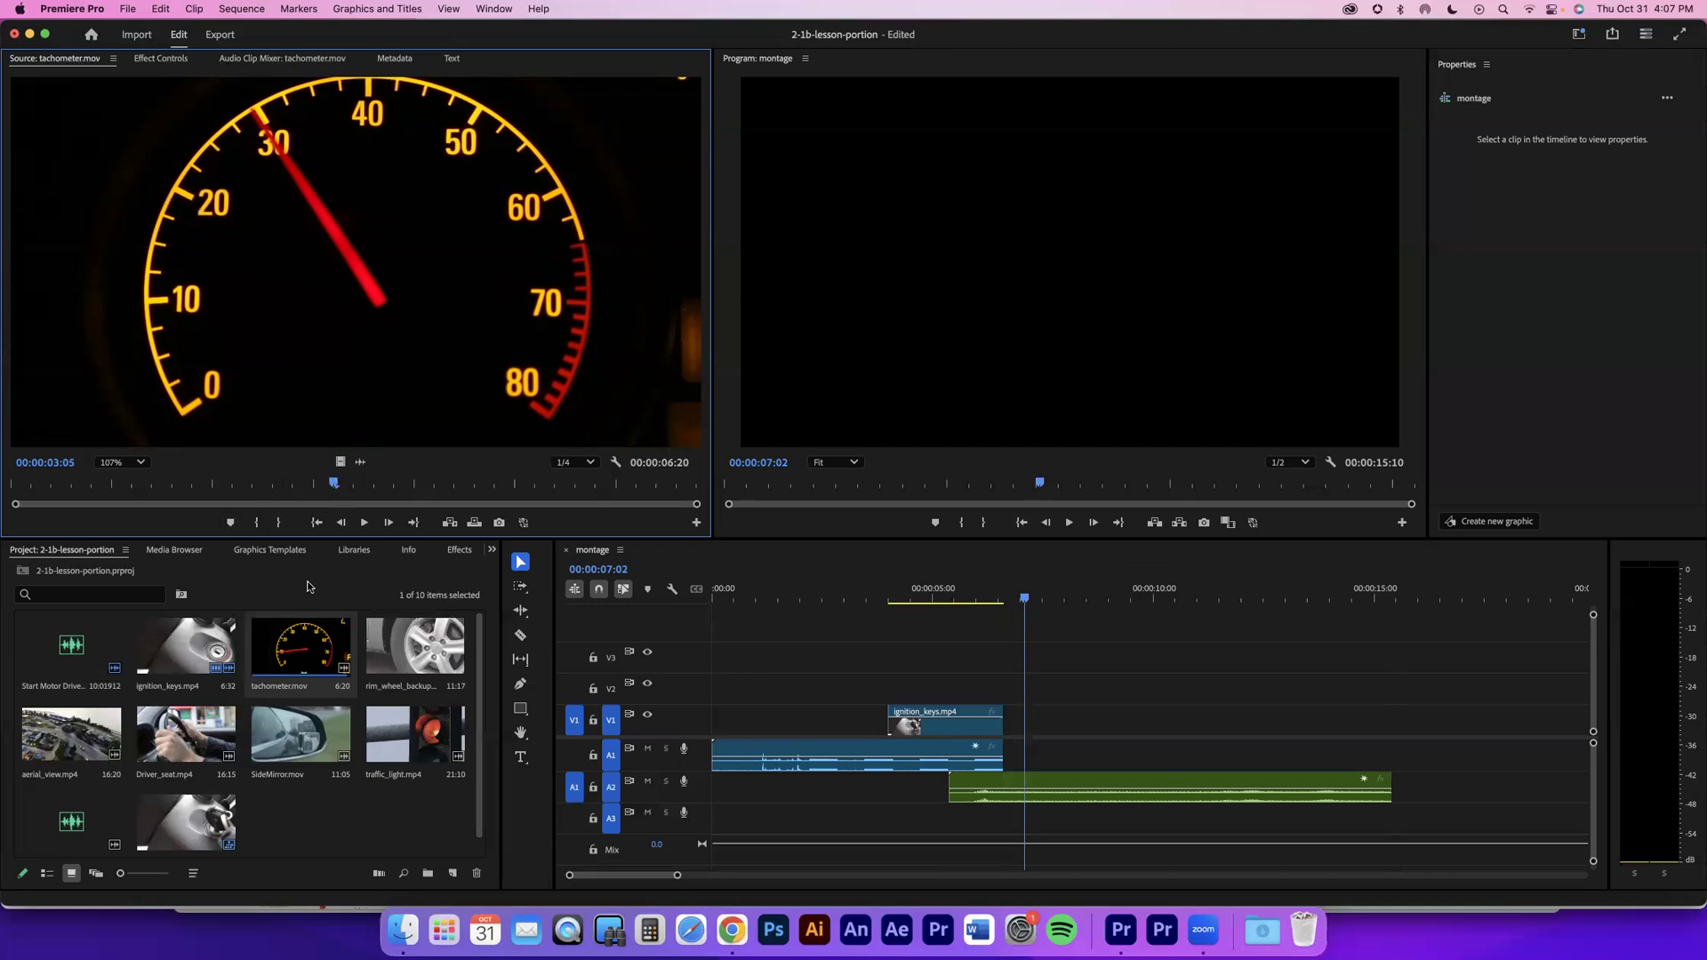
{"action": "left_click", "coordinate": [388, 523]}
{"action": "left_click", "coordinate": [389, 523]}
{"action": "left_click", "coordinate": [389, 524]}
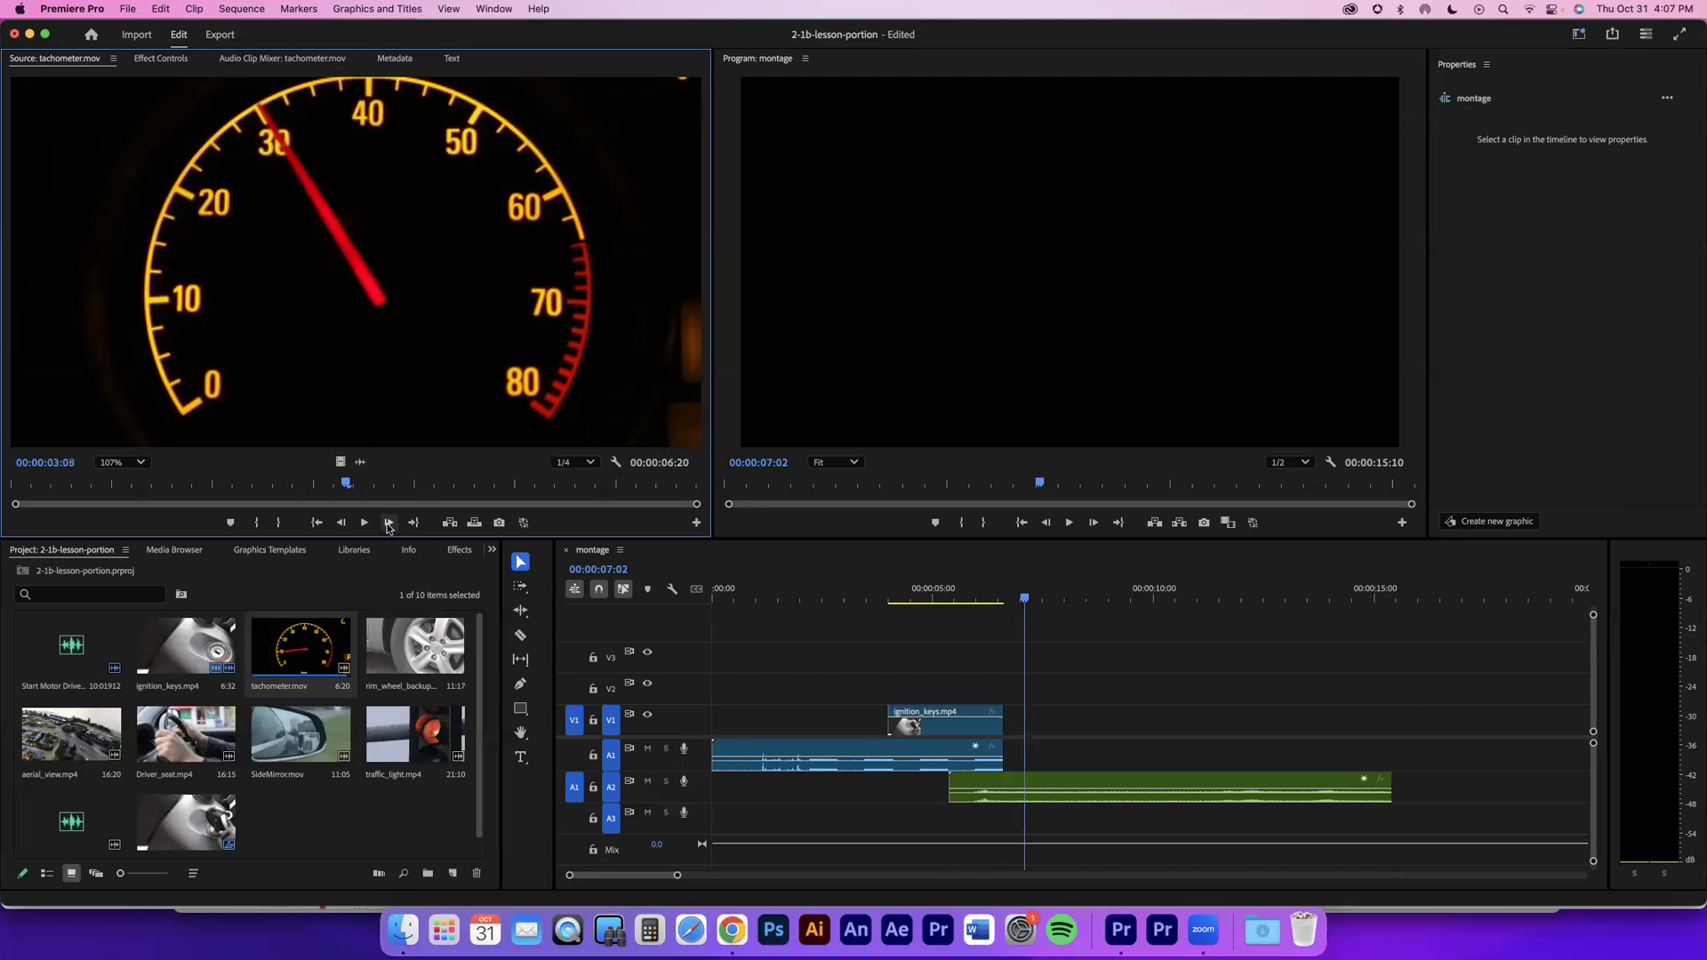
{"action": "key", "text": "Right"}
{"action": "key", "text": "Right"}
{"action": "key", "text": "Right"}
{"action": "key", "text": "Right"}
{"action": "key", "text": "Right"}
{"action": "key", "text": "Right"}
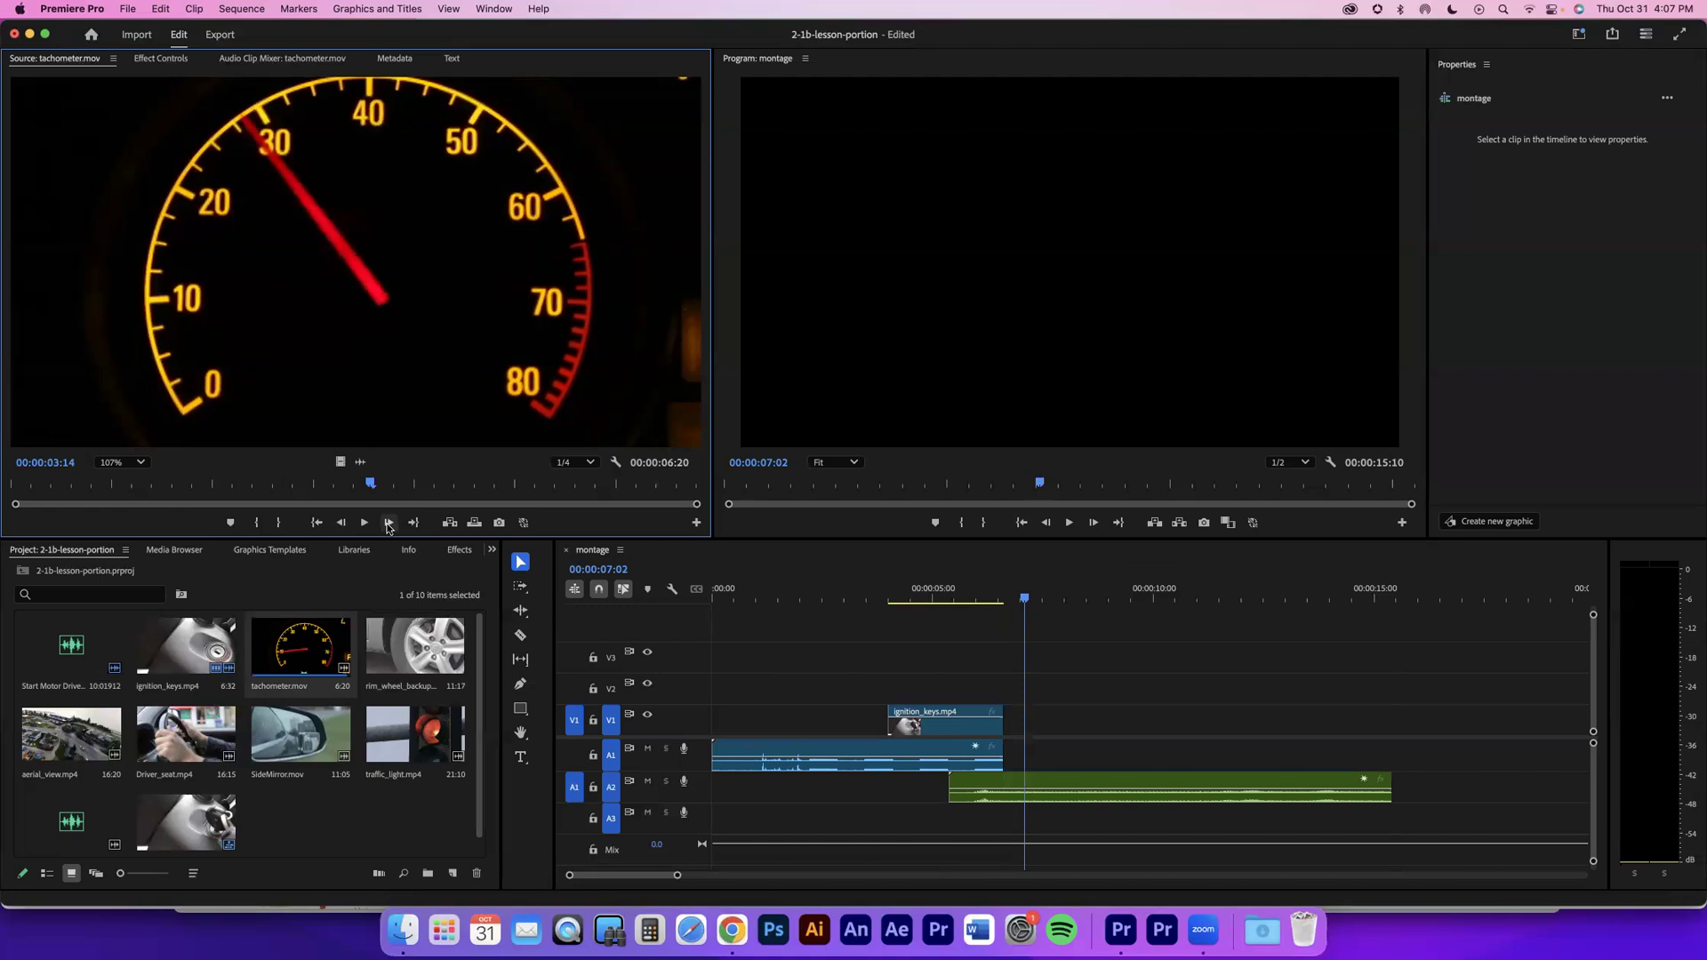
{"action": "left_click", "coordinate": [388, 523]}
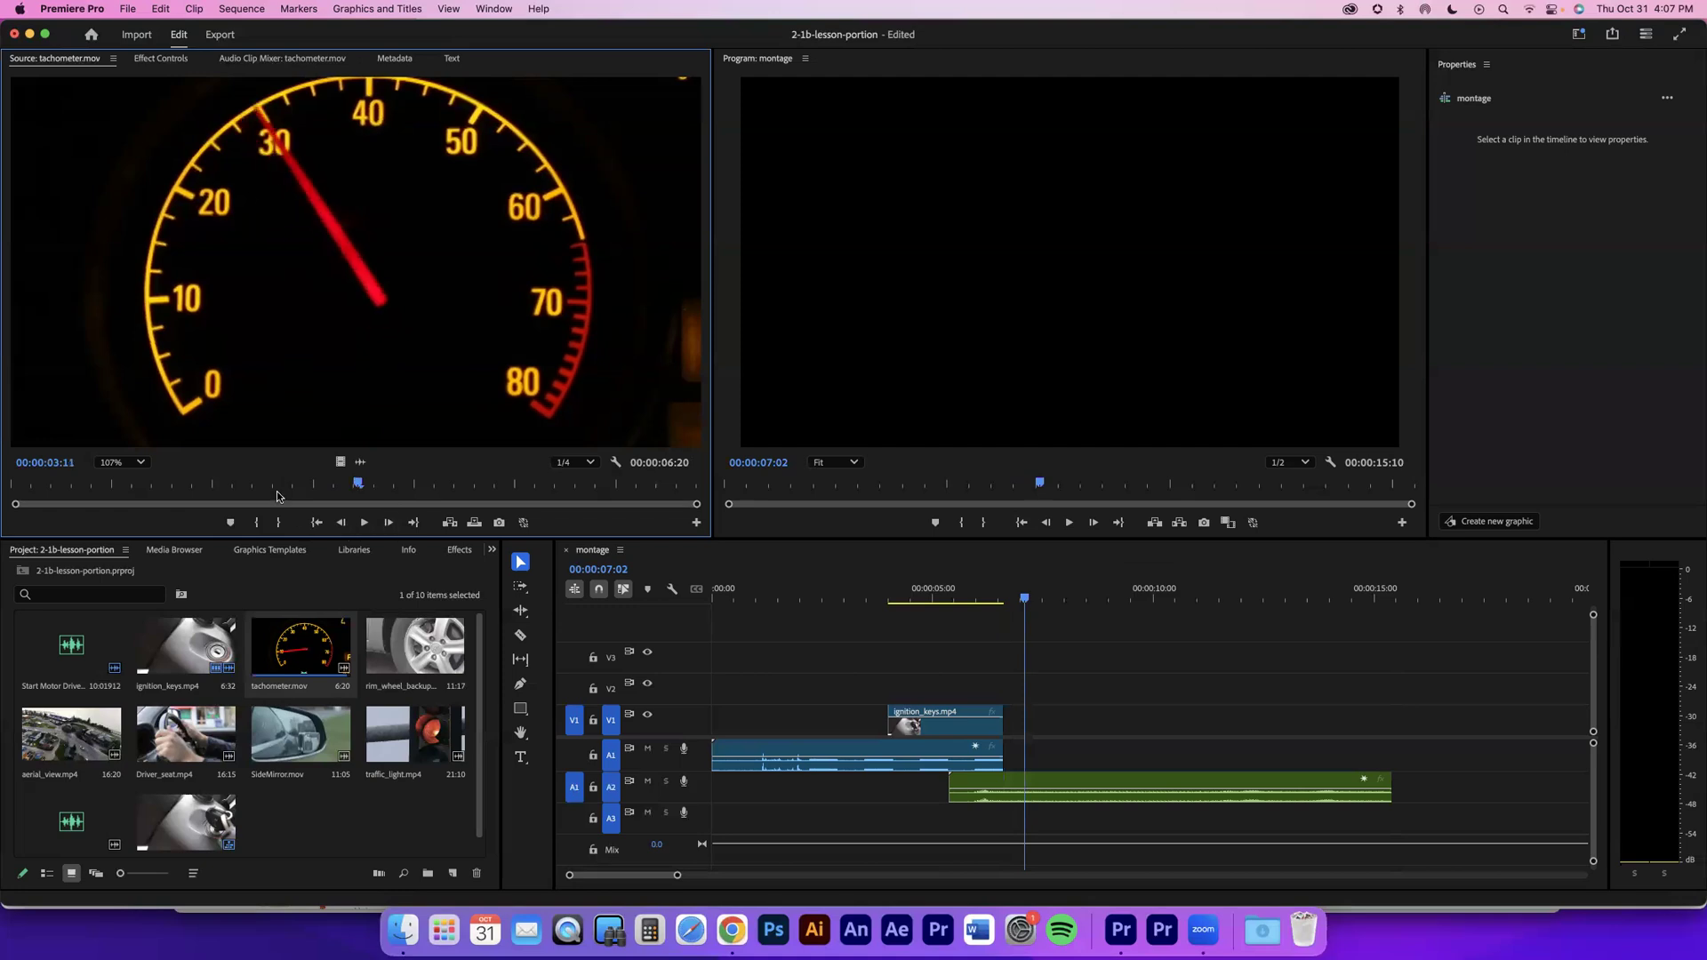
Step: Add a marker to tachometer.mov in the source monitor at 00:00:03:10, at the needle's peak
{"action": "left_click", "coordinate": [253, 488]}
{"action": "left_click_drag", "start_coordinate": [254, 488], "coordinate": [341, 488]}
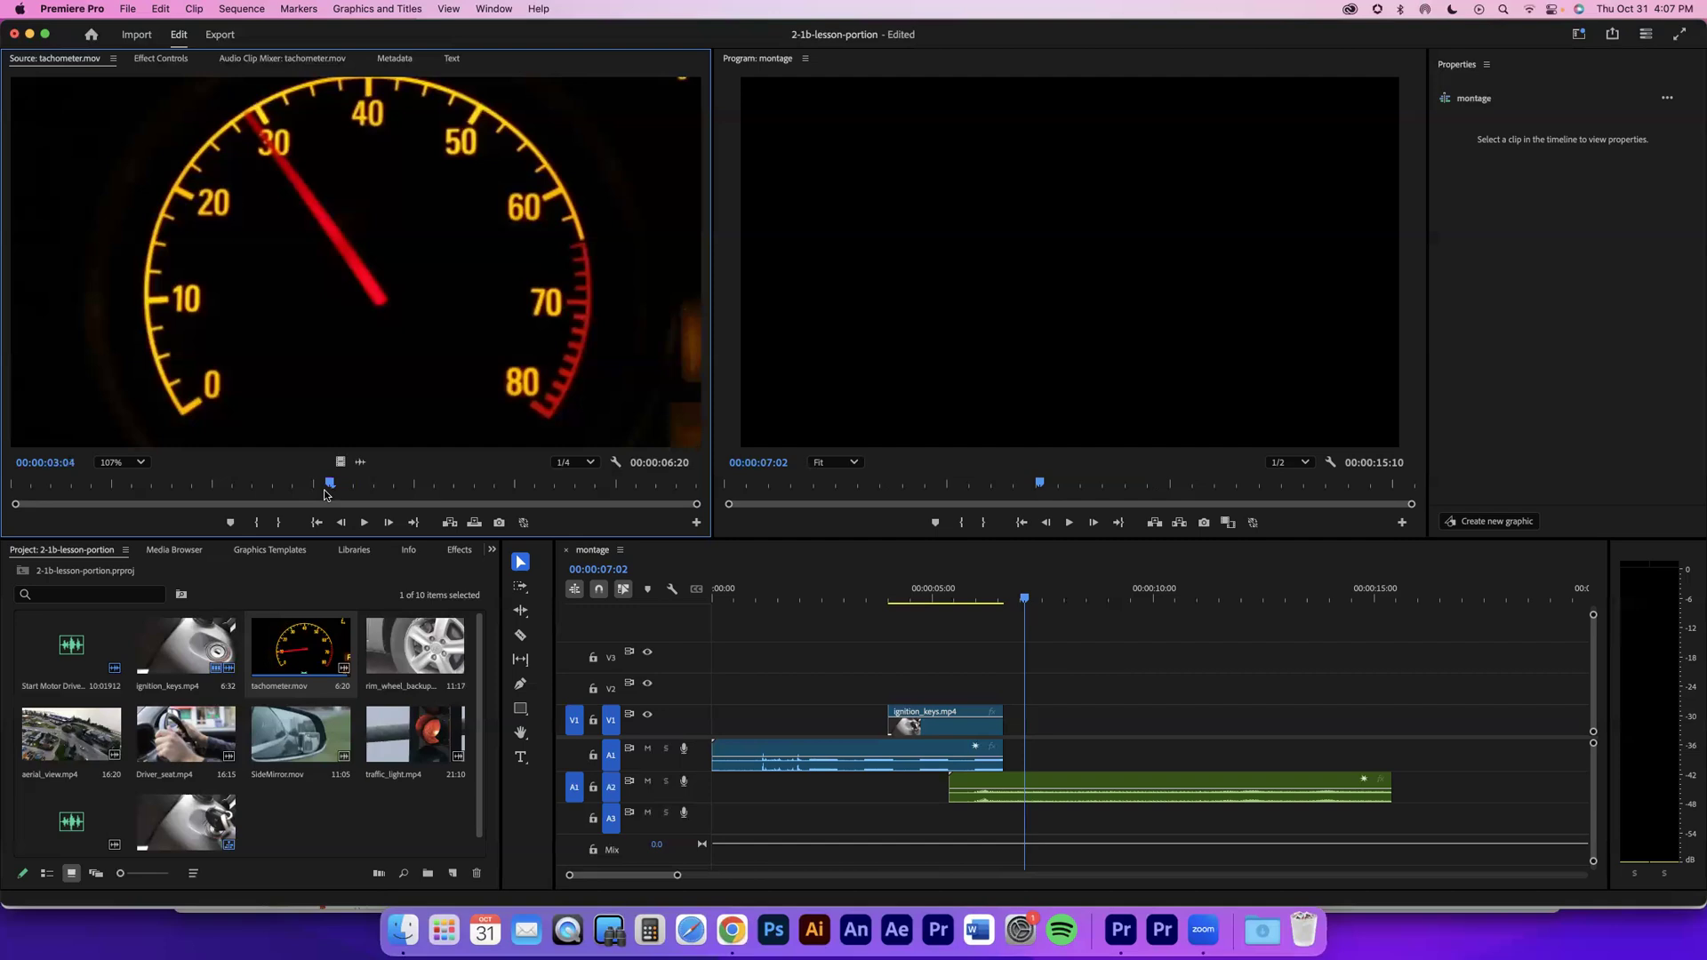
{"action": "key", "text": "Right"}
{"action": "key", "text": "Right"}
{"action": "key", "text": "Right"}
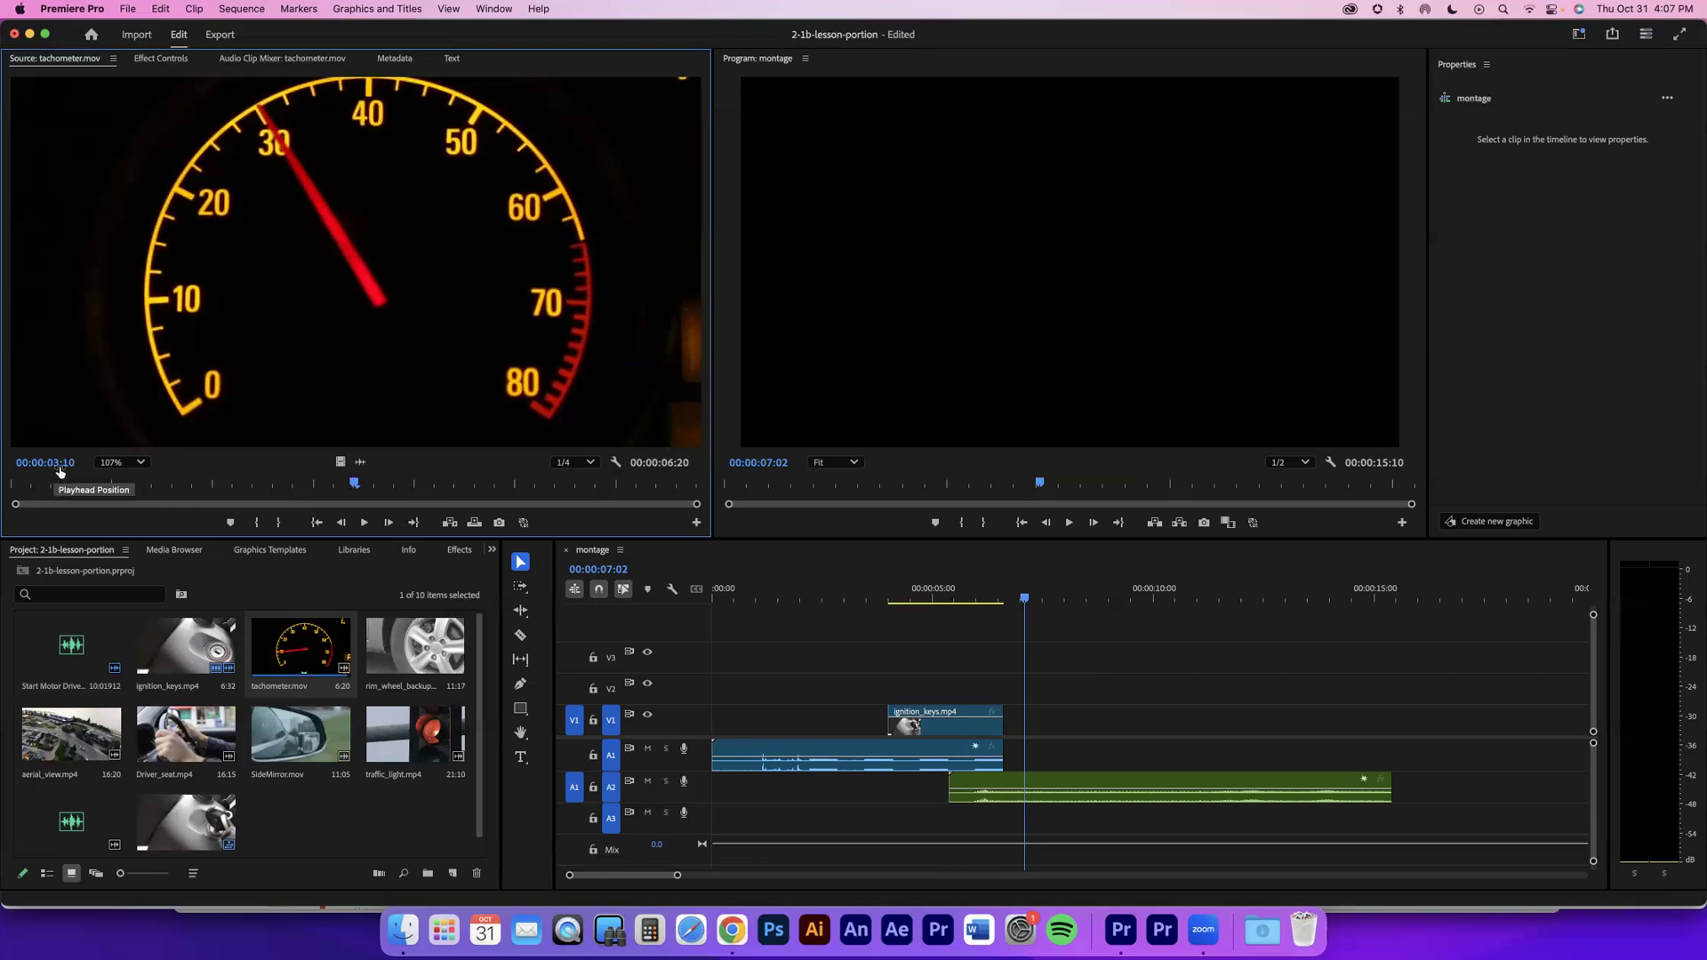
{"action": "left_click", "coordinate": [229, 524]}
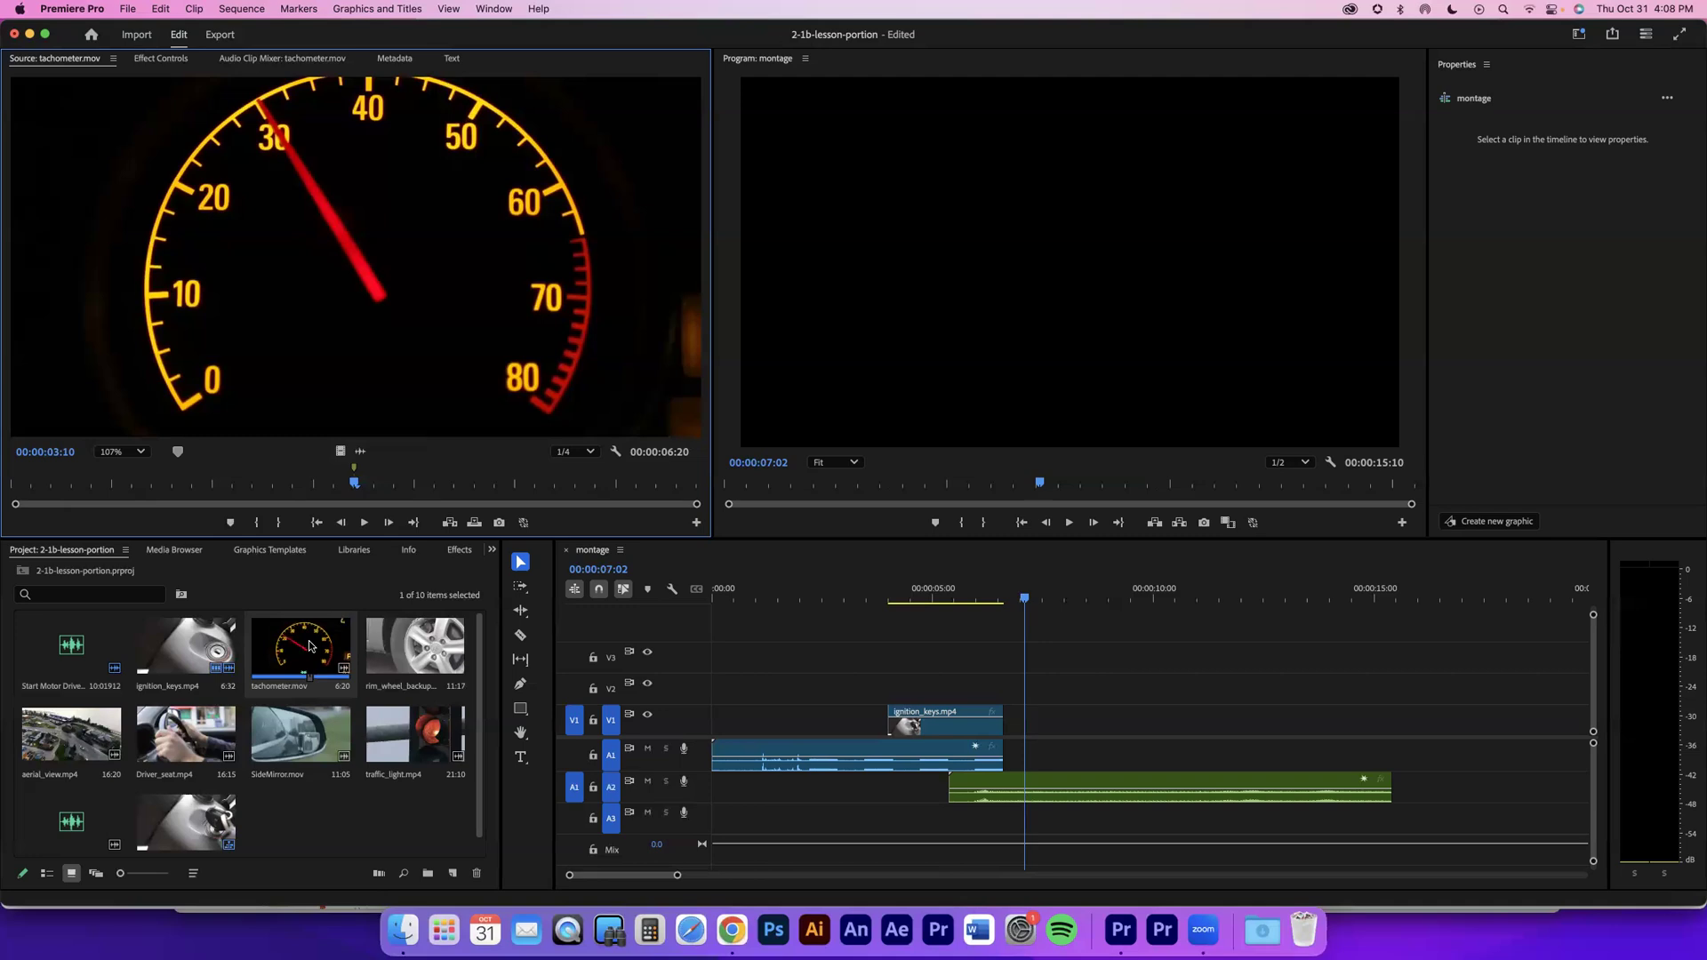
Step: Place only the video of tachometer.mov on track V2 at 00:00:07:02 and check the frame at its marker
{"action": "left_click_drag", "start_coordinate": [338, 449], "coordinate": [1020, 689]}
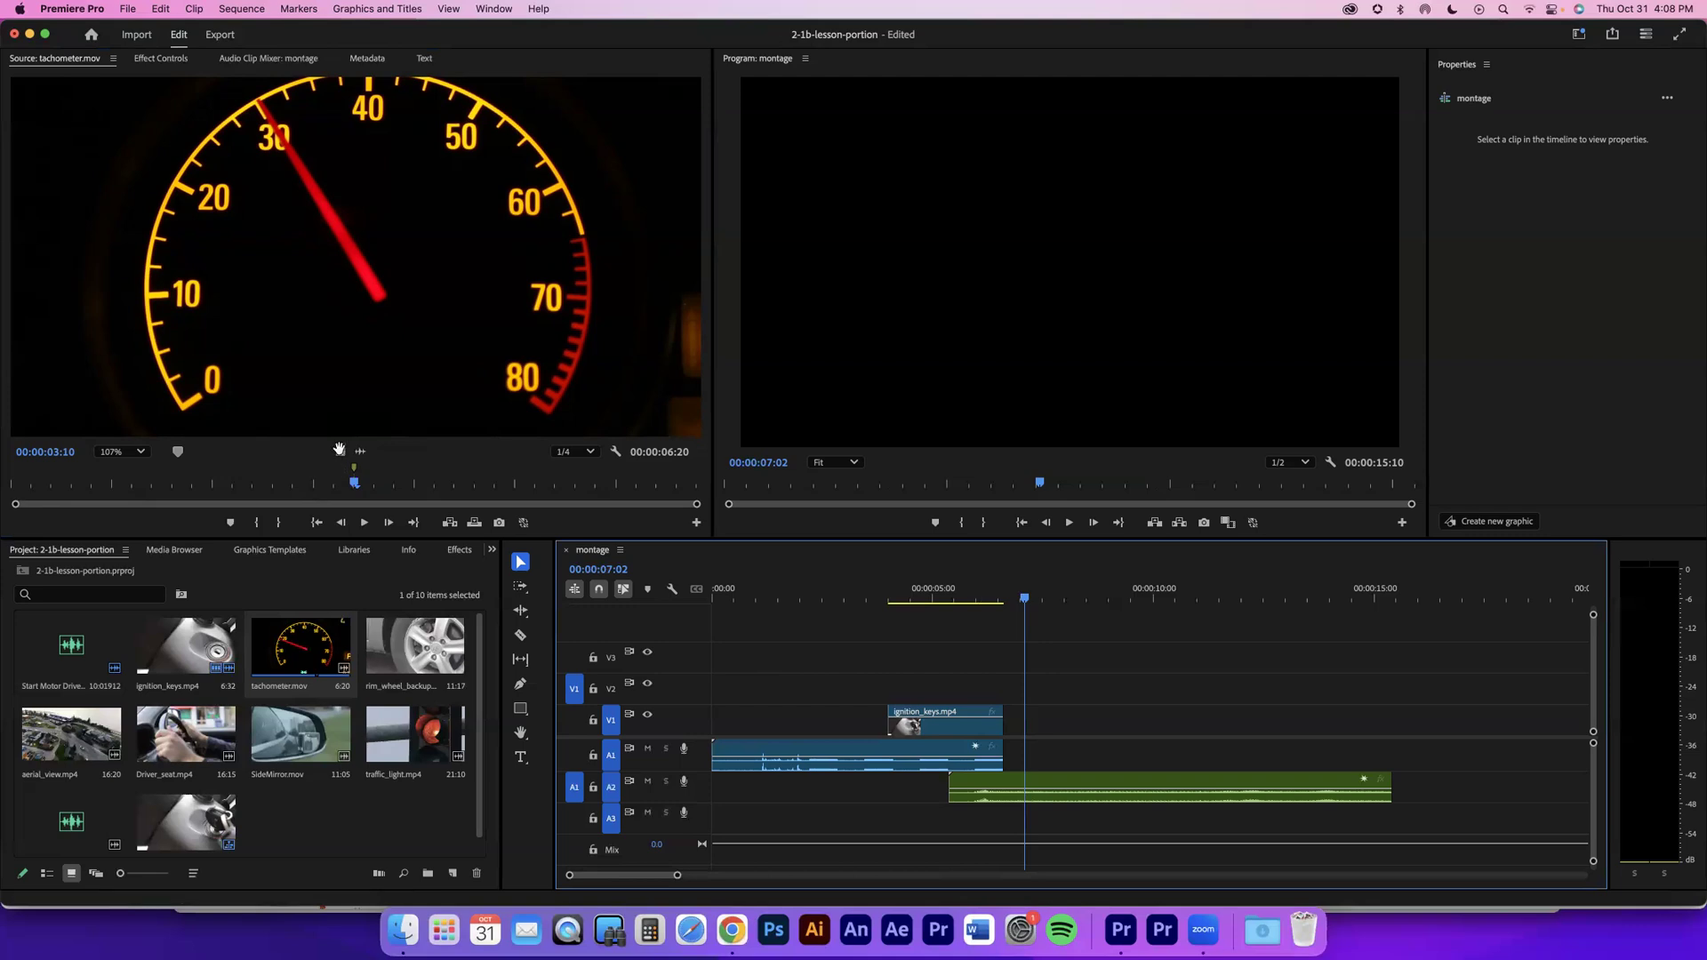
{"action": "left_click_drag", "start_coordinate": [339, 451], "coordinate": [1101, 682]}
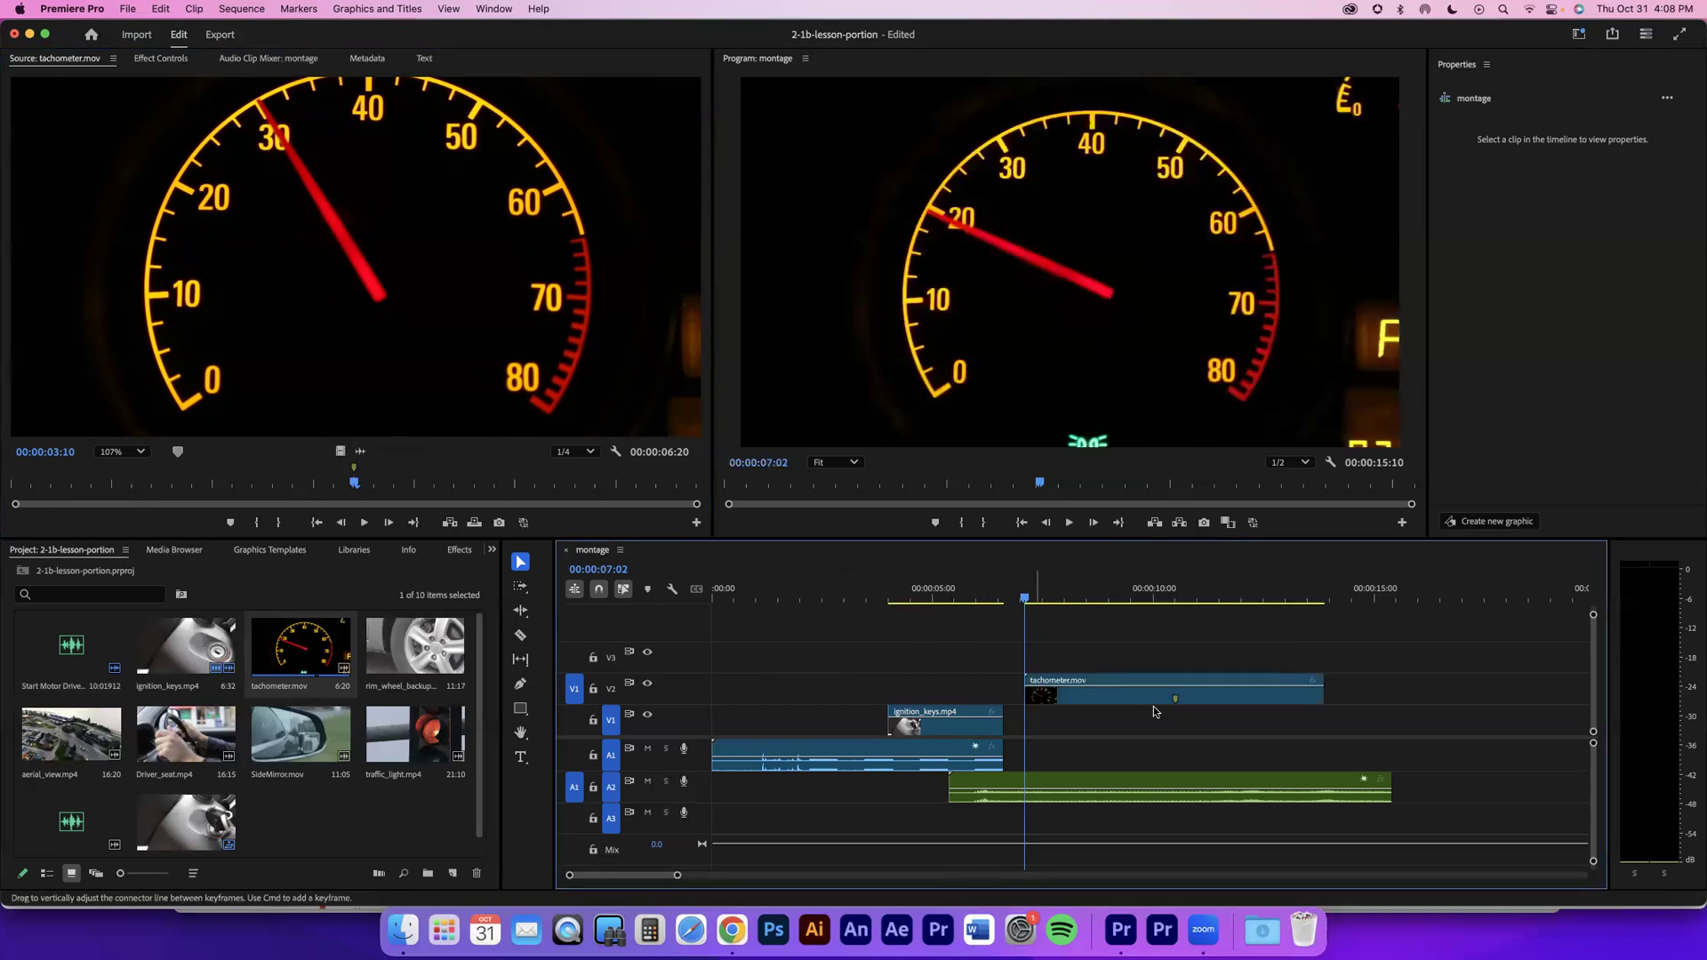
{"action": "left_click", "coordinate": [1165, 594]}
{"action": "left_click", "coordinate": [1184, 594]}
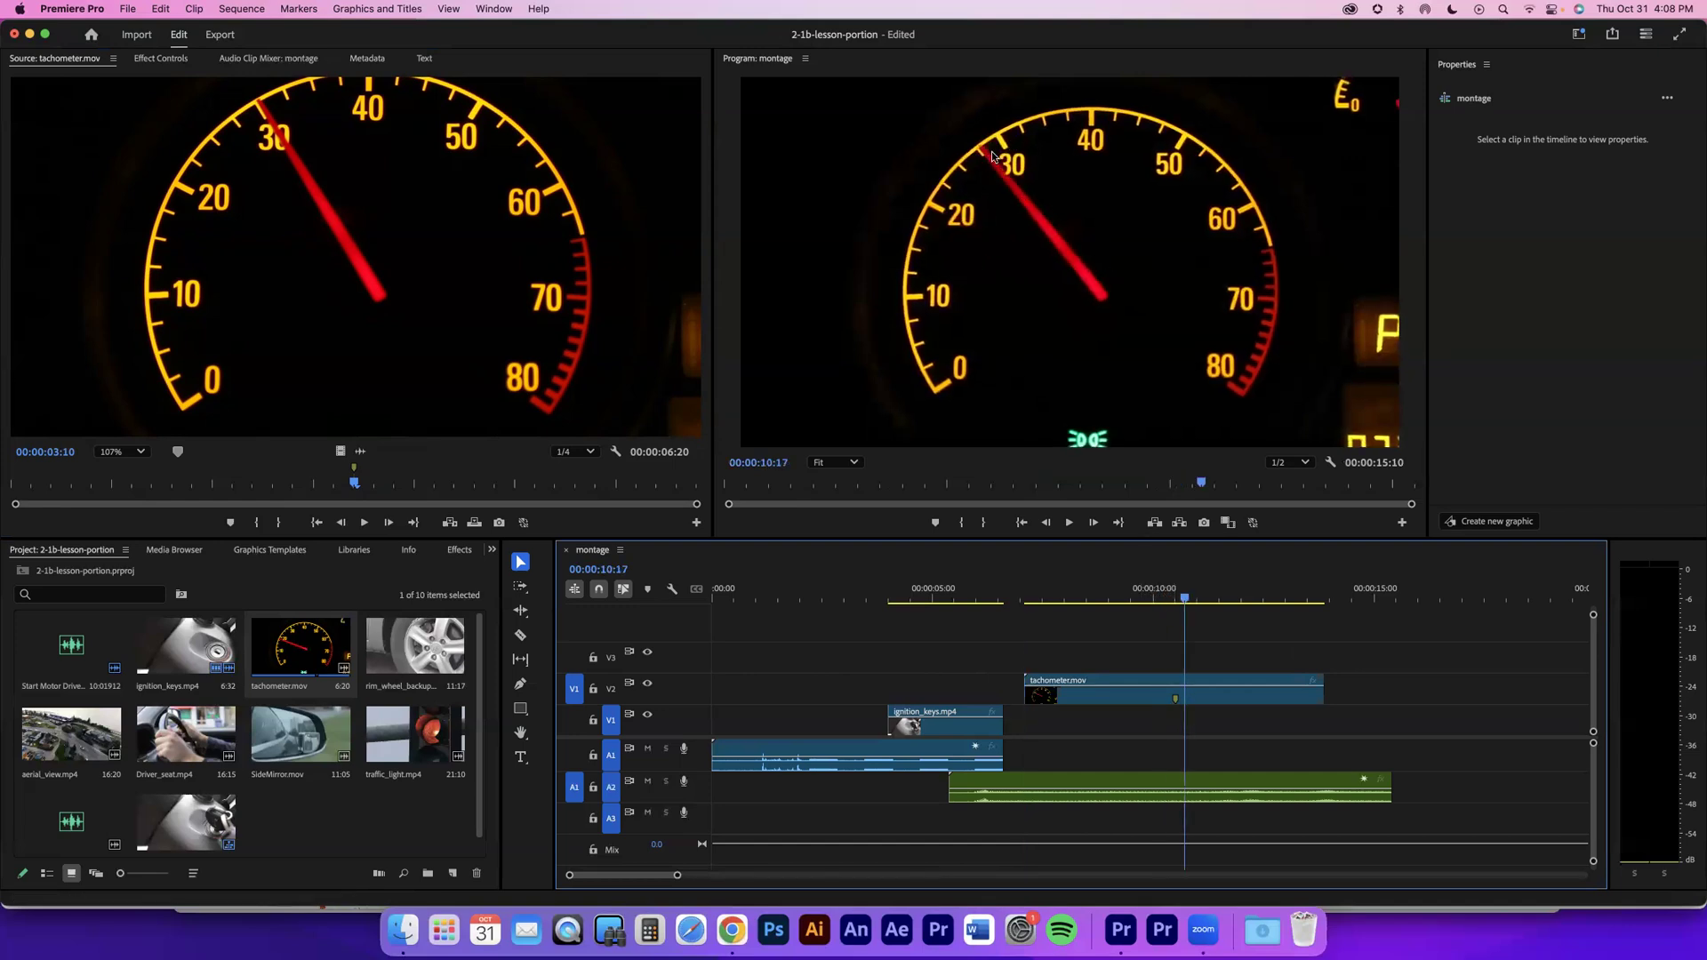
{"action": "left_click_drag", "start_coordinate": [1182, 599], "coordinate": [1175, 600]}
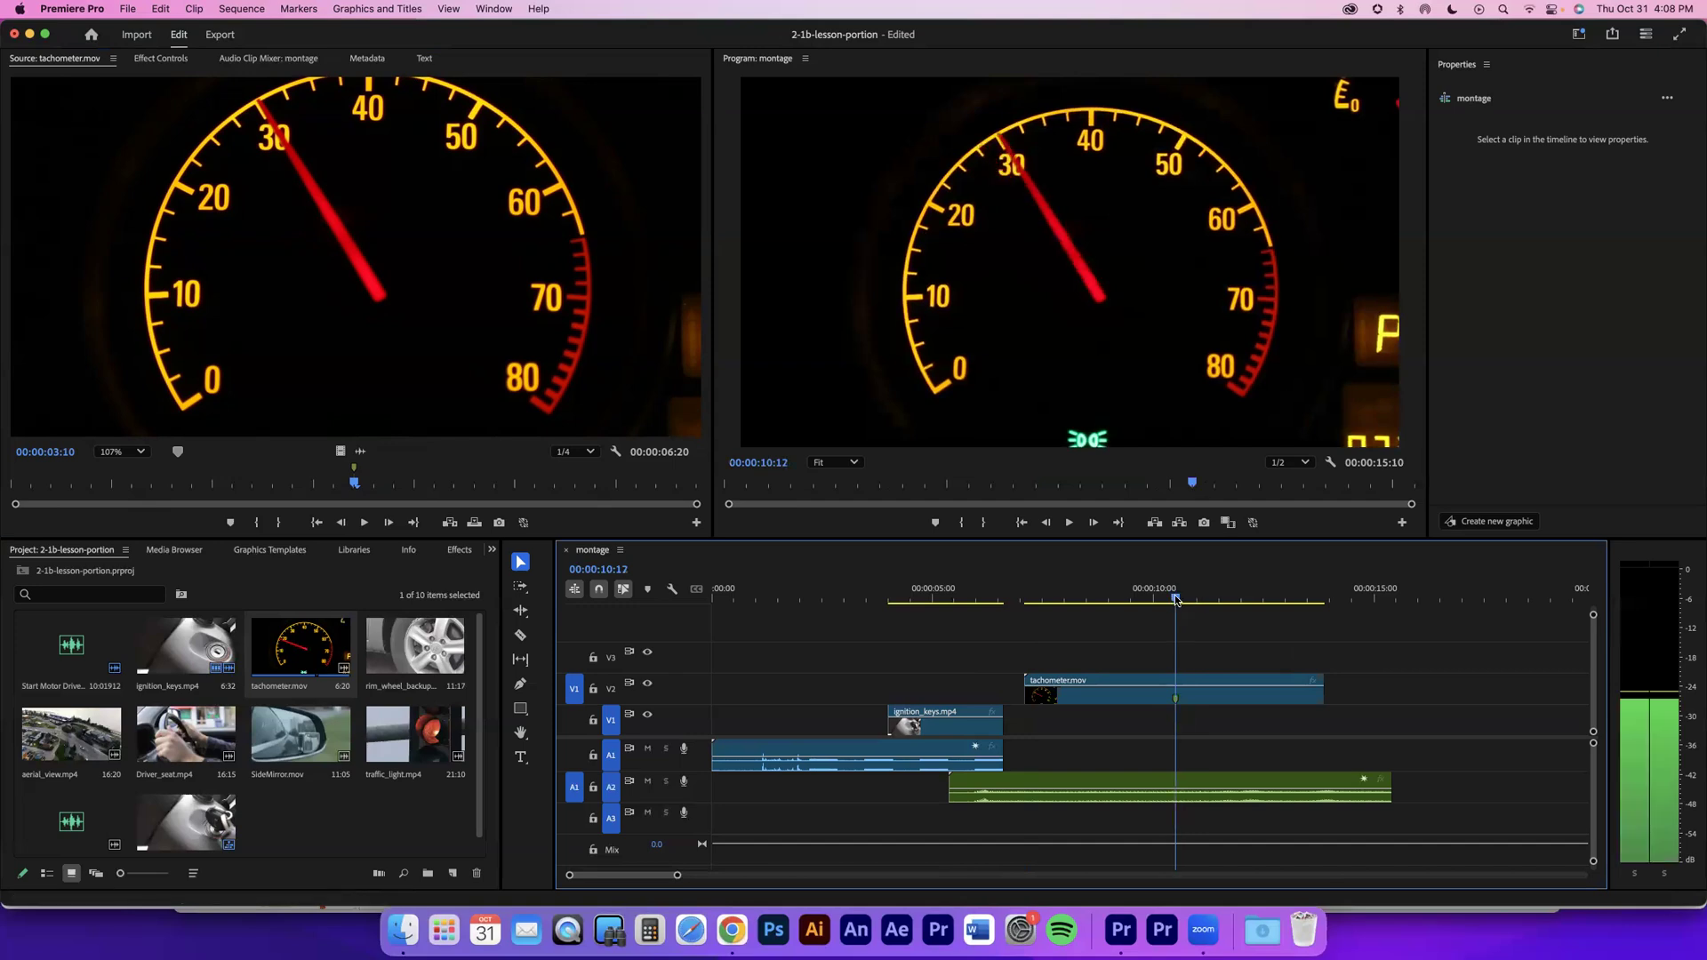
Step: Open the Start Motor Drive Away.mp3 clip from track A2 in the source monitor and add a marker at 00:00:00:15, where the rev starts
{"action": "double_click", "coordinate": [1021, 778]}
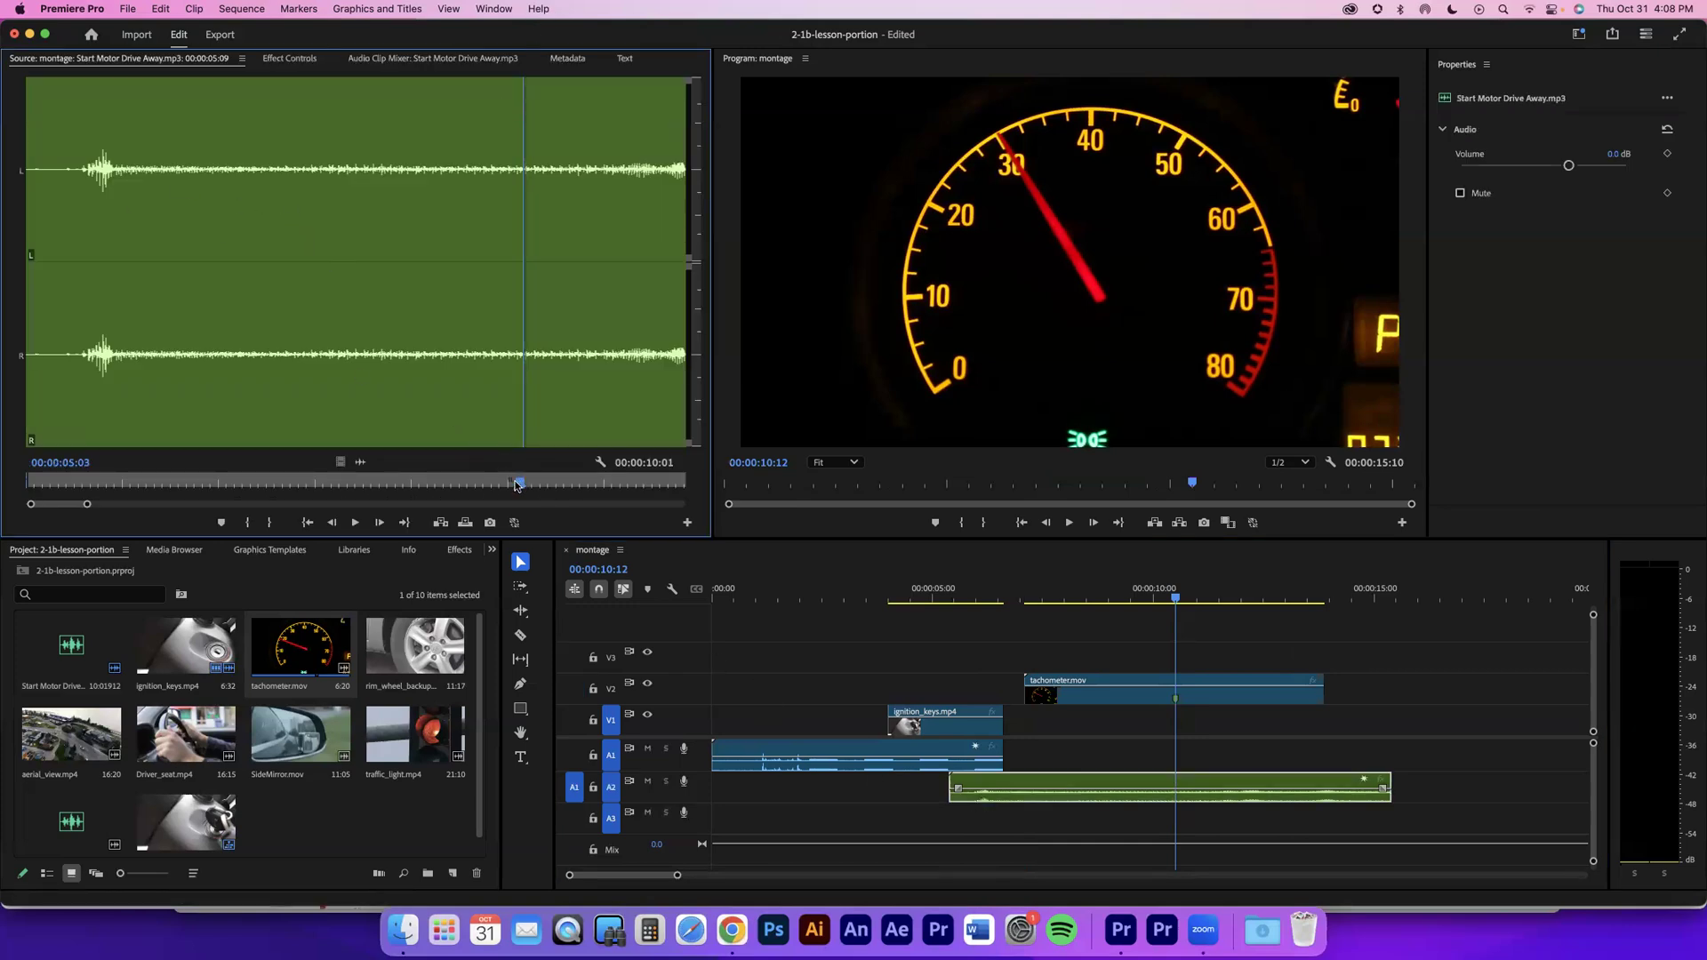
{"action": "left_click_drag", "start_coordinate": [518, 483], "coordinate": [400, 481]}
{"action": "left_click_drag", "start_coordinate": [231, 462], "coordinate": [97, 460]}
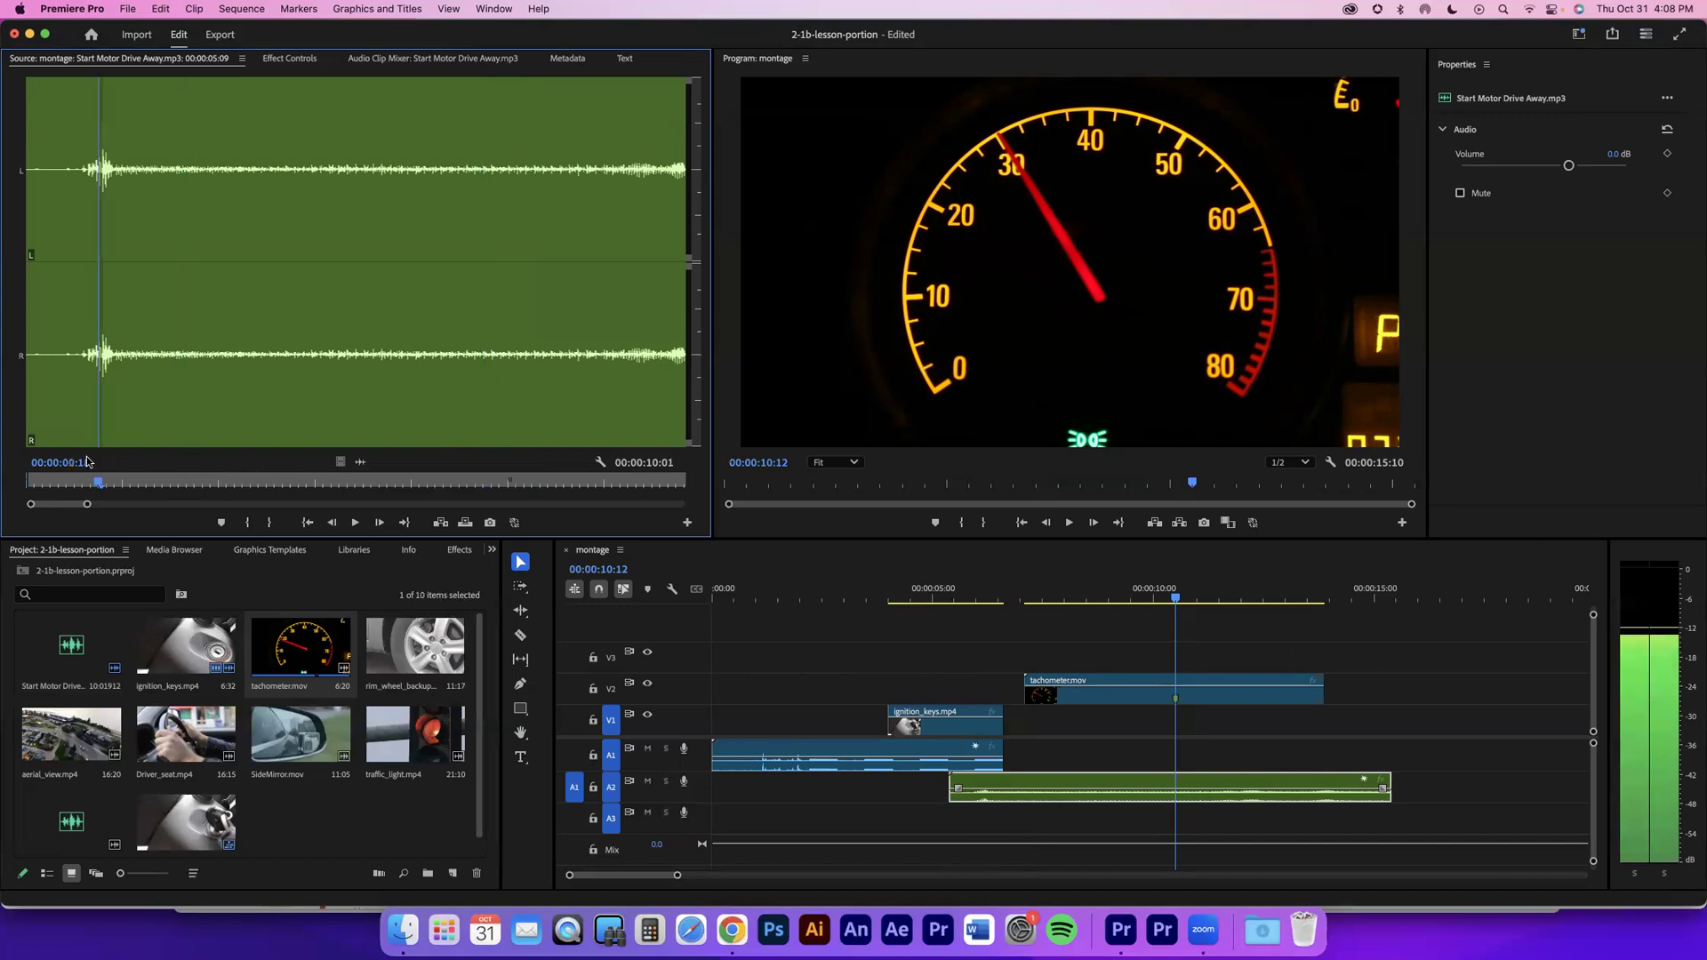
{"action": "key", "text": "Left"}
{"action": "key", "text": "Left"}
{"action": "key", "text": "Left"}
{"action": "key", "text": "Left"}
{"action": "key", "text": "Left"}
{"action": "key", "text": "Left"}
{"action": "key", "text": "Right"}
{"action": "key", "text": "Right"}
{"action": "key", "text": "Right"}
{"action": "key", "text": "Right"}
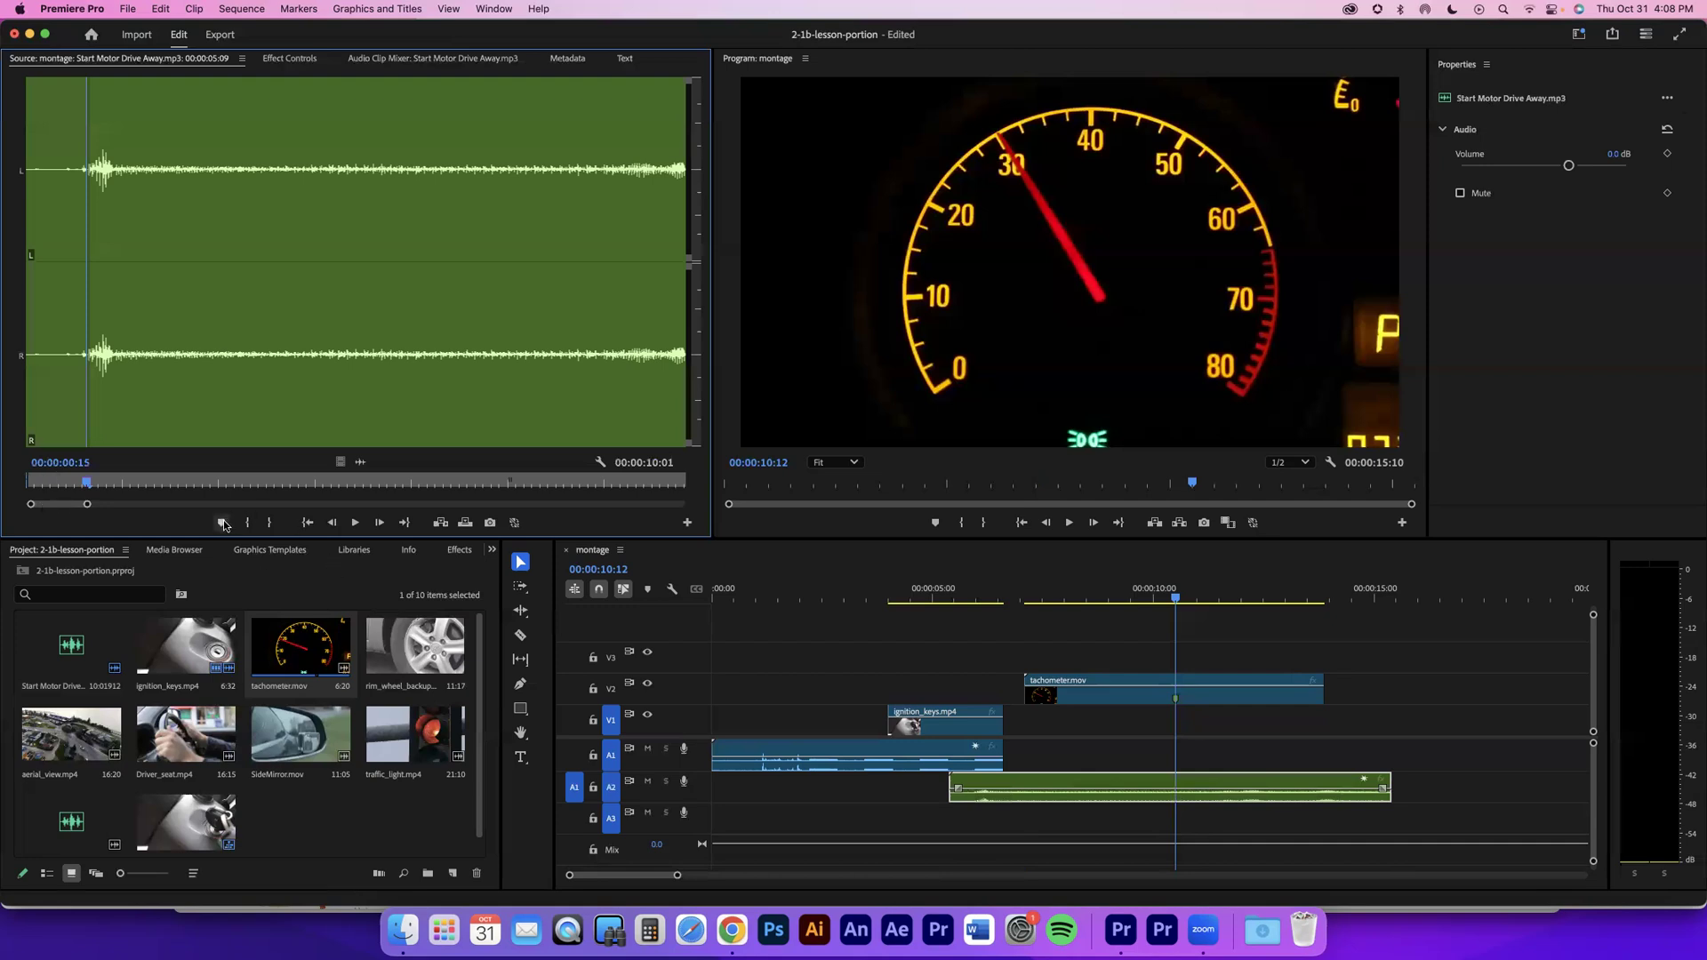
{"action": "key", "text": "m"}
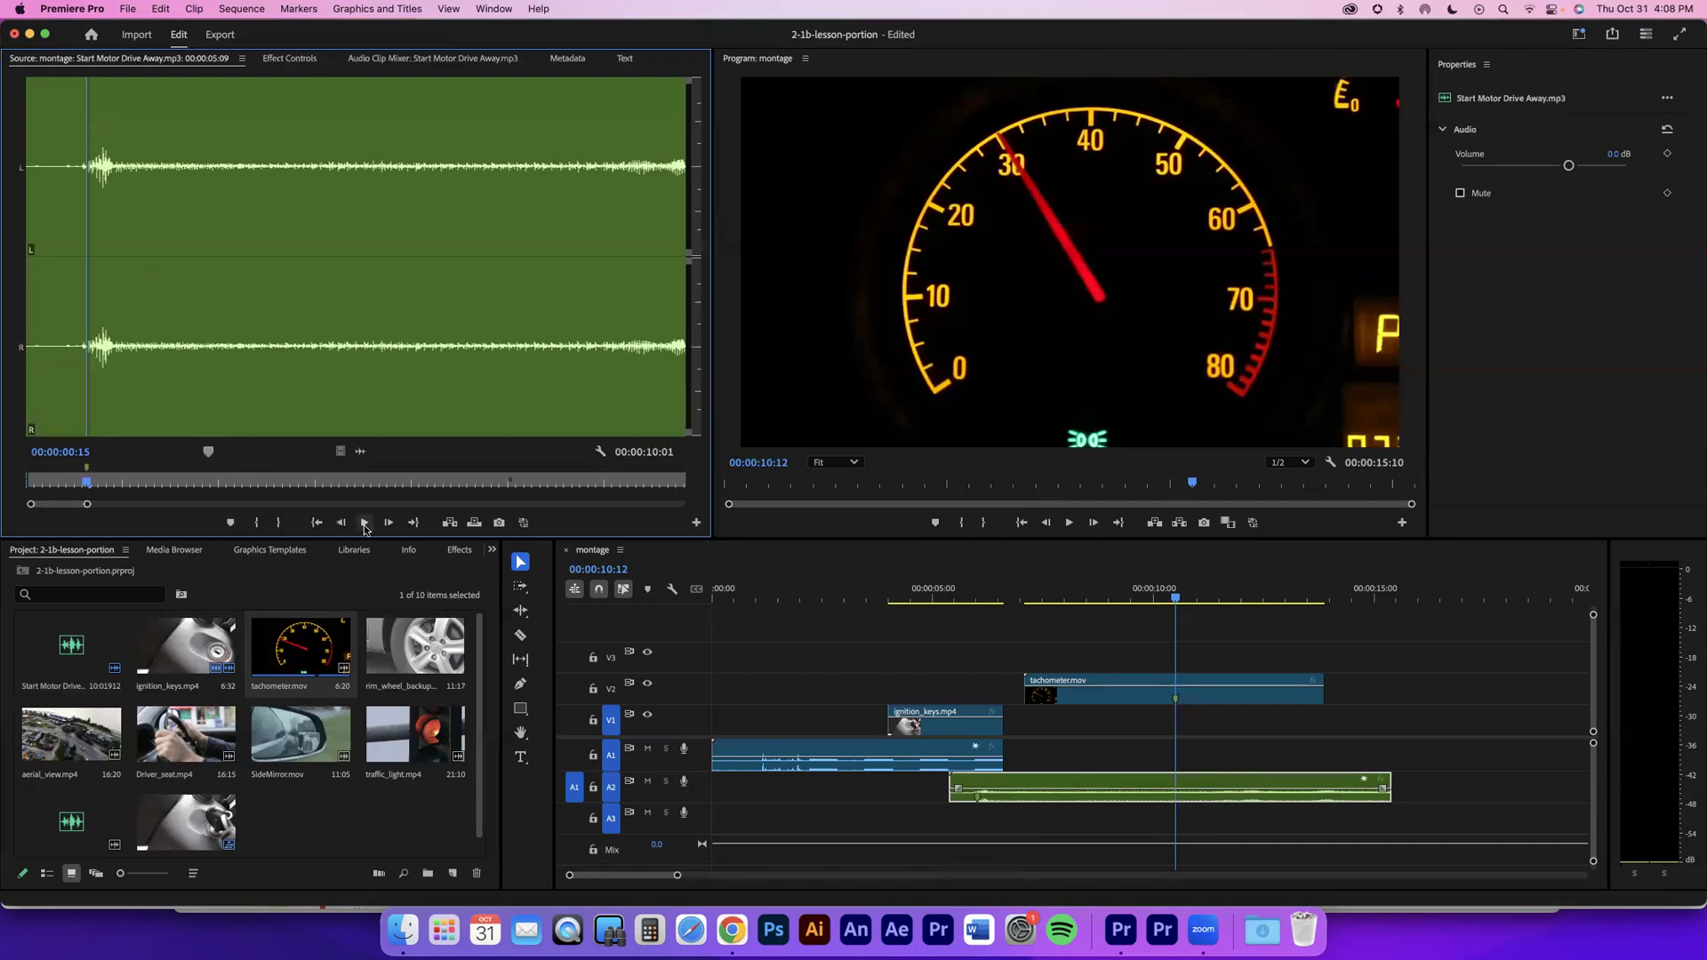
Step: Play Start Motor Drive Away.mp3 in the source monitor from its beginning to check the marked rev
{"action": "key", "text": "Home"}
{"action": "key", "text": "space"}
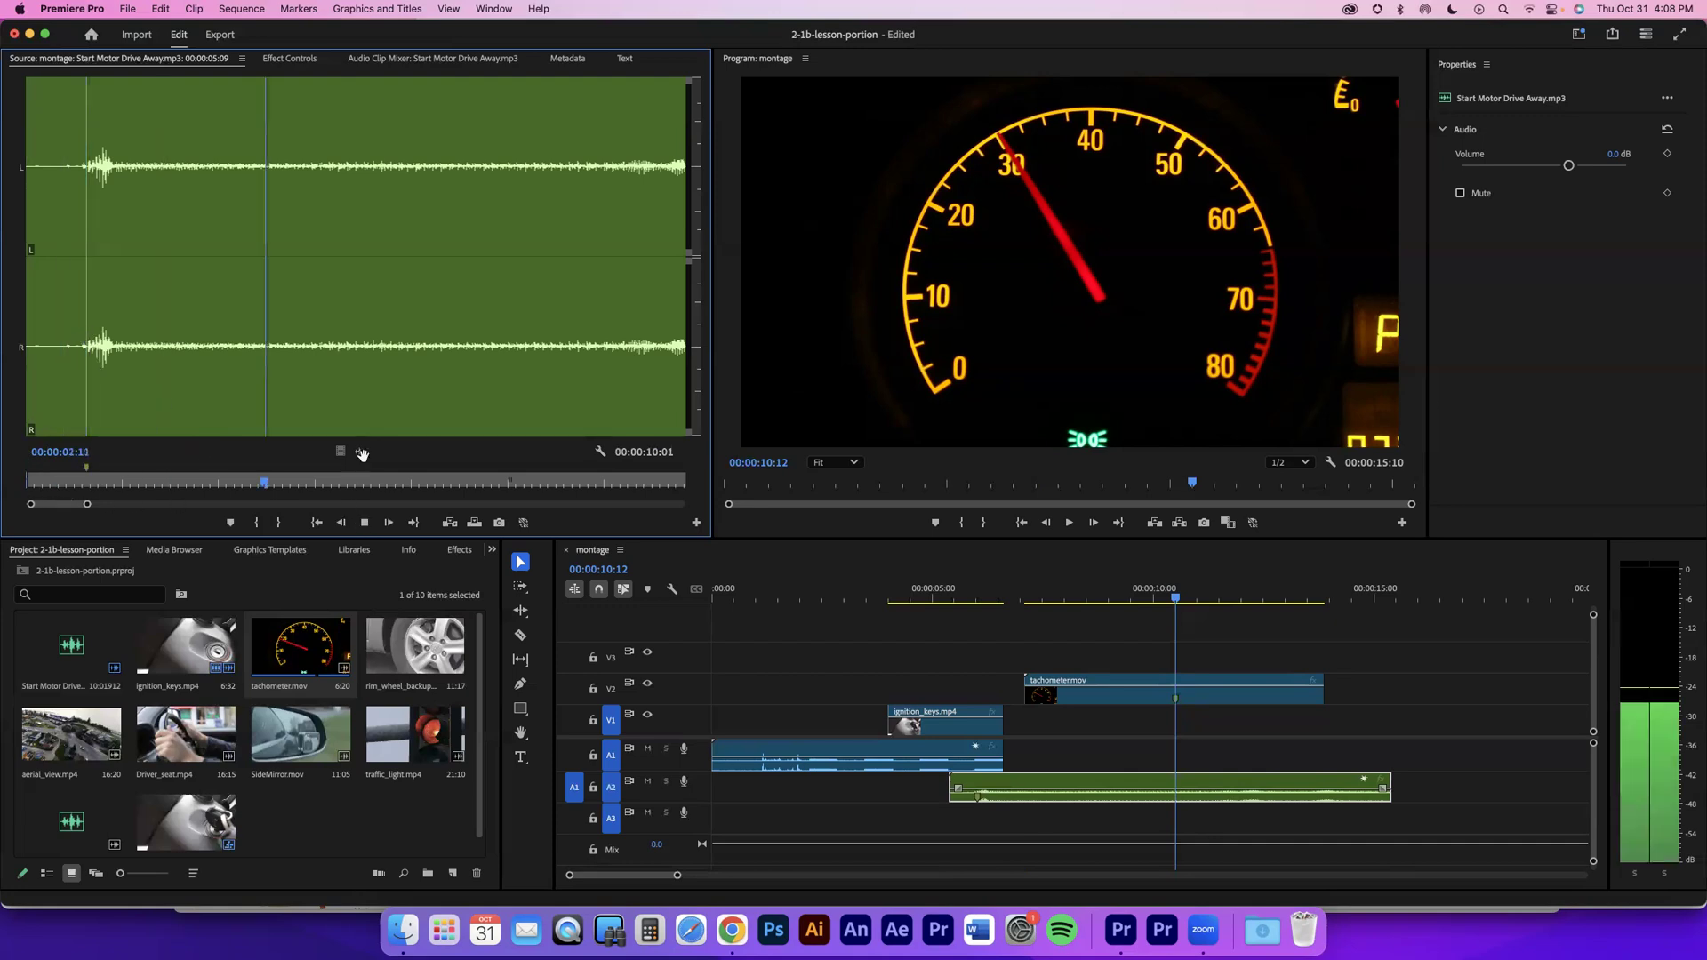
{"action": "left_click", "coordinate": [366, 523]}
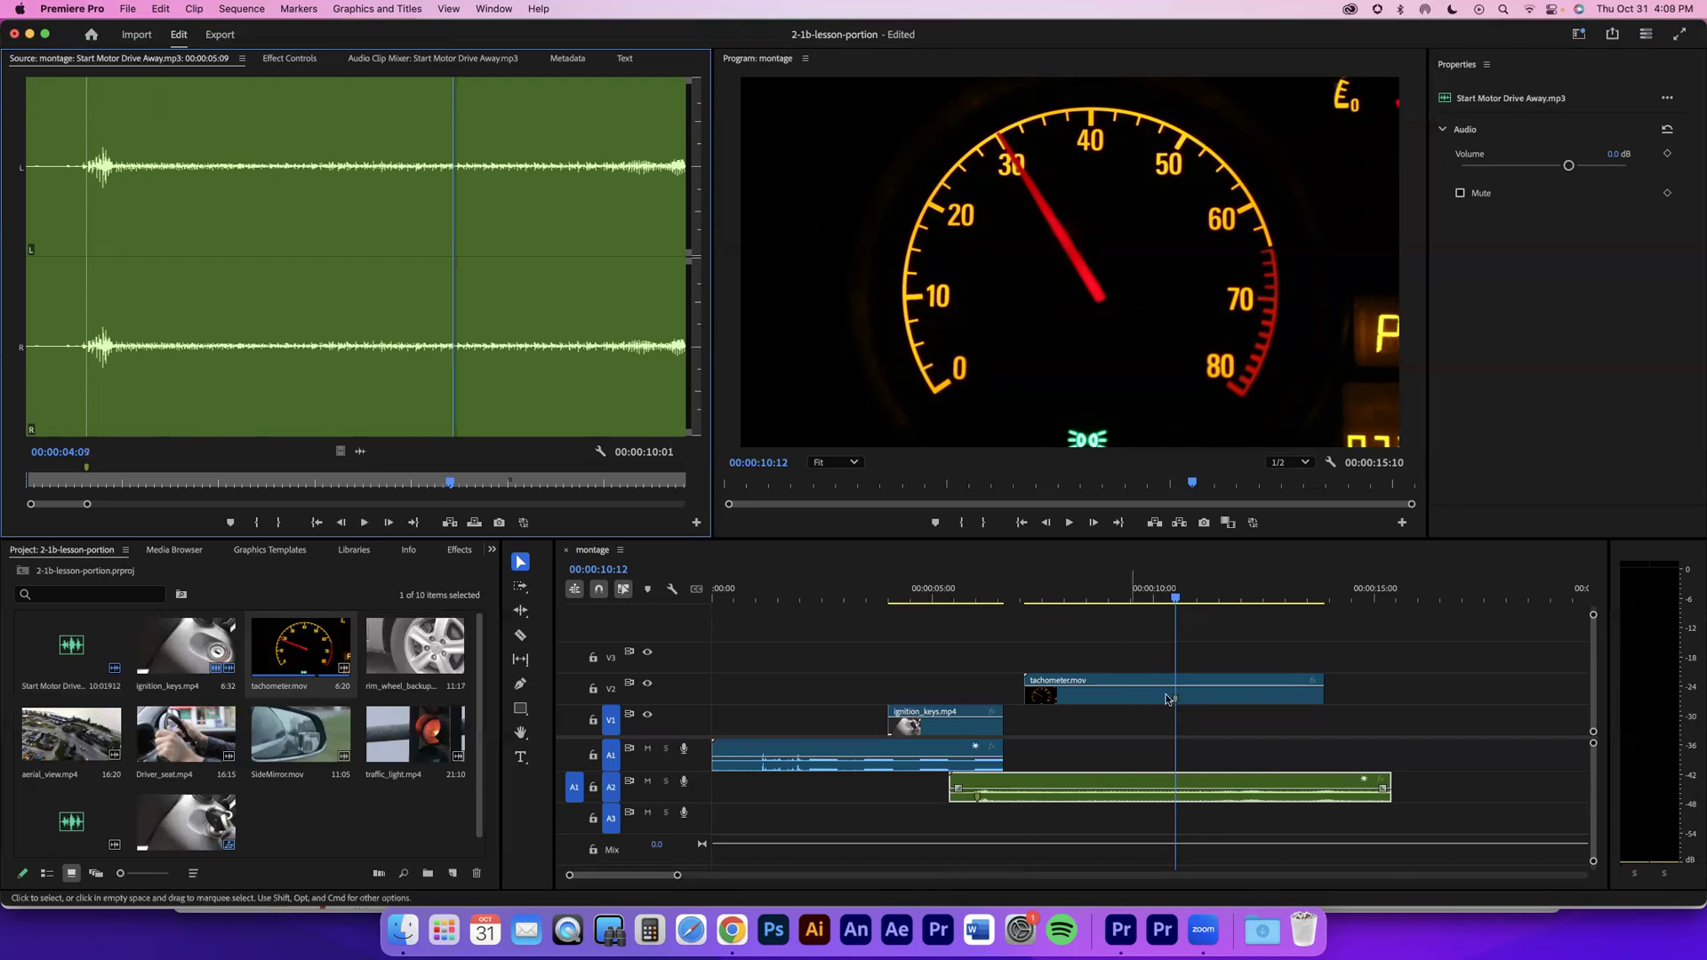
Step: Try moving Start Motor Drive Away.mp3 on track A2 to 00:00:09:21, and undo the move
{"action": "left_click", "coordinate": [1214, 694]}
{"action": "mouse_move", "coordinate": [1077, 785]}
{"action": "left_mouse_down"}
{"action": "mouse_move", "coordinate": [1261, 784]}
{"action": "mouse_move", "coordinate": [1237, 783]}
{"action": "left_mouse_up"}
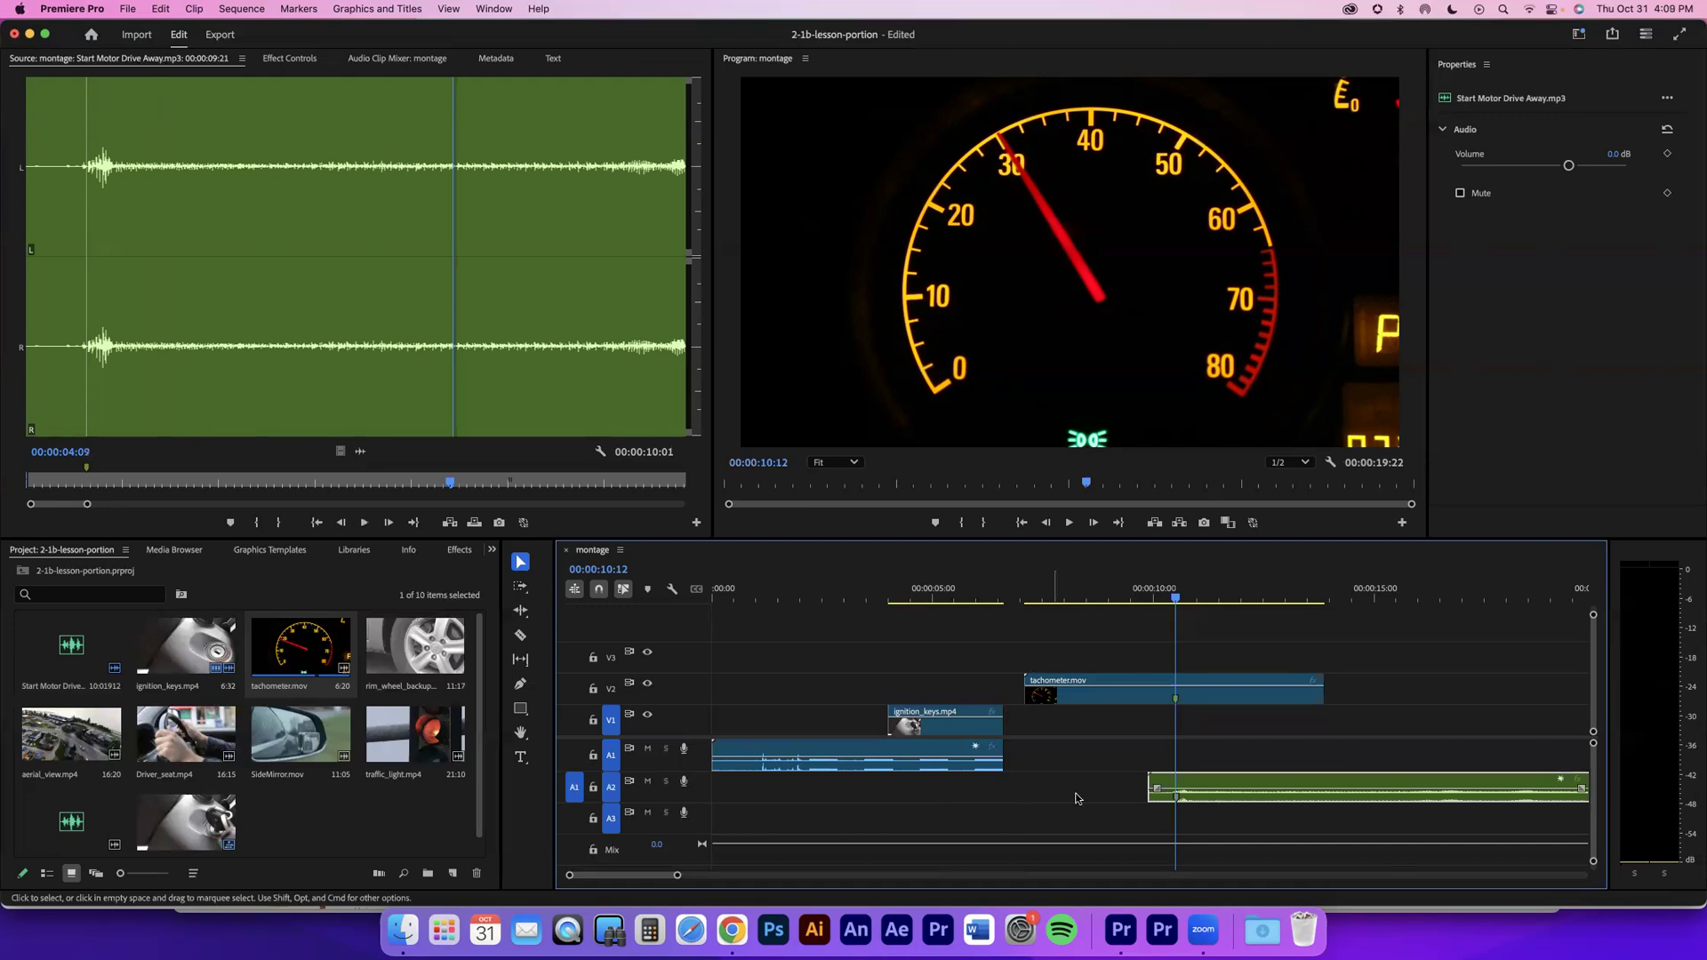
{"action": "left_click", "coordinate": [1028, 795]}
{"action": "key", "text": "super+z"}
Step: Move tachometer.mov earlier on track V2 so its marker lines up with the engine sound's marker at 00:00:06:00
{"action": "left_click_drag", "start_coordinate": [1224, 698], "coordinate": [1203, 698]}
{"action": "left_click_drag", "start_coordinate": [1016, 595], "coordinate": [999, 595]}
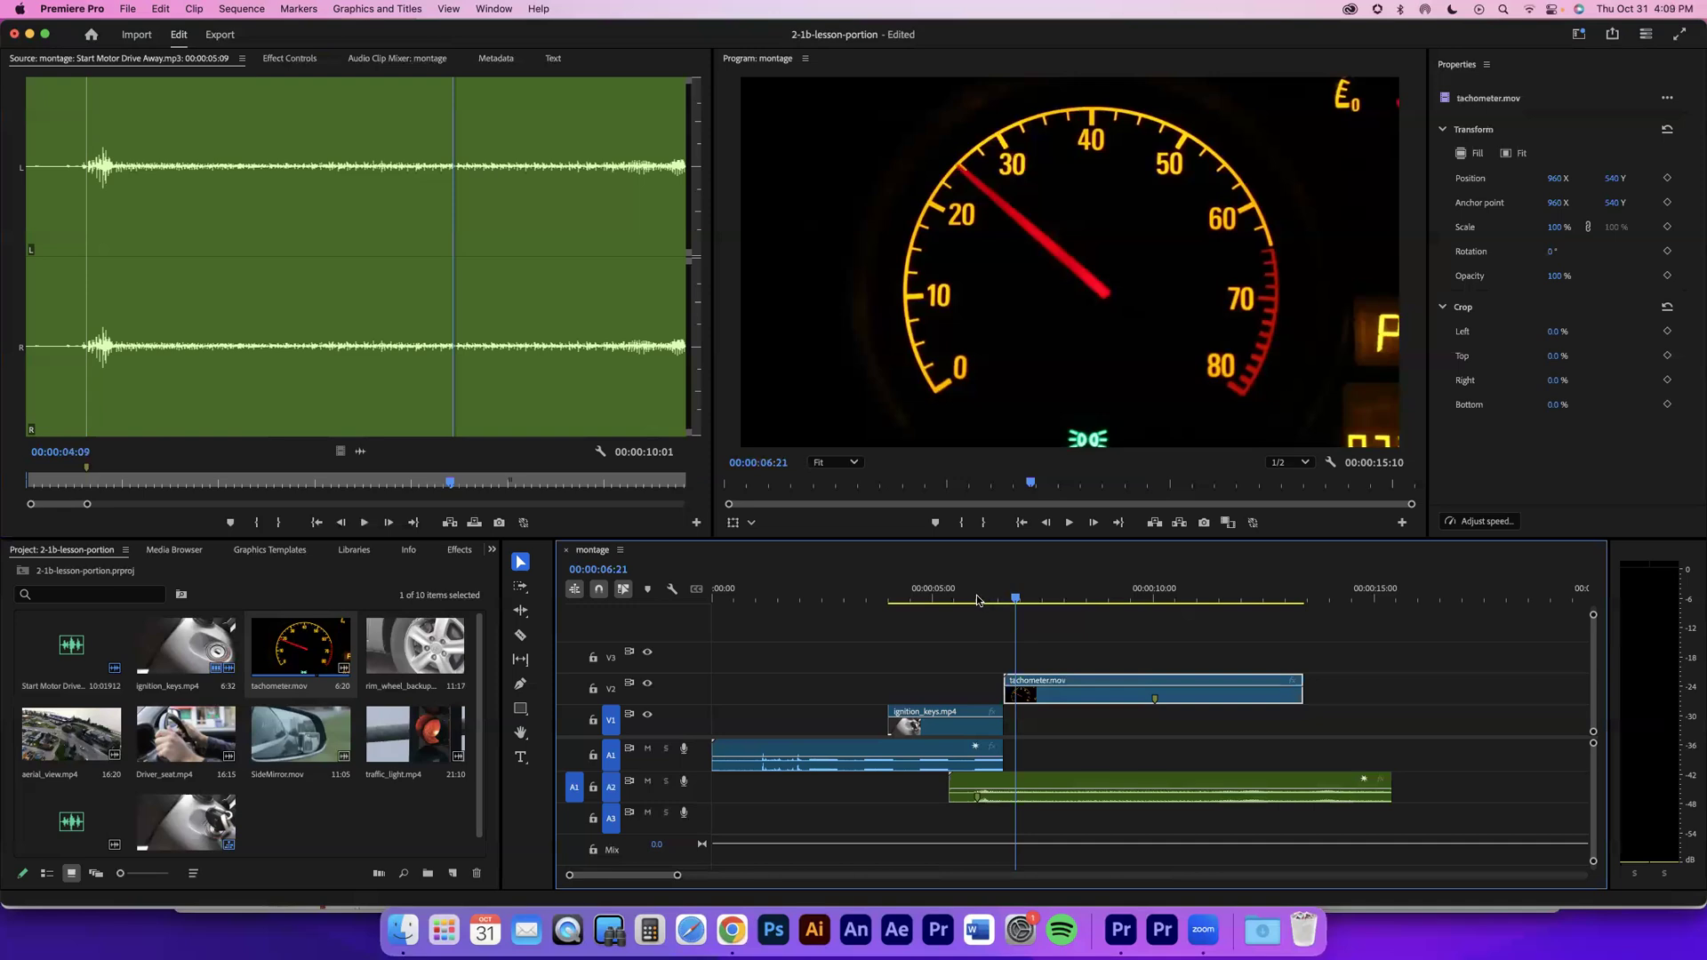
{"action": "left_click", "coordinate": [976, 600]}
{"action": "left_click_drag", "start_coordinate": [1223, 698], "coordinate": [992, 684]}
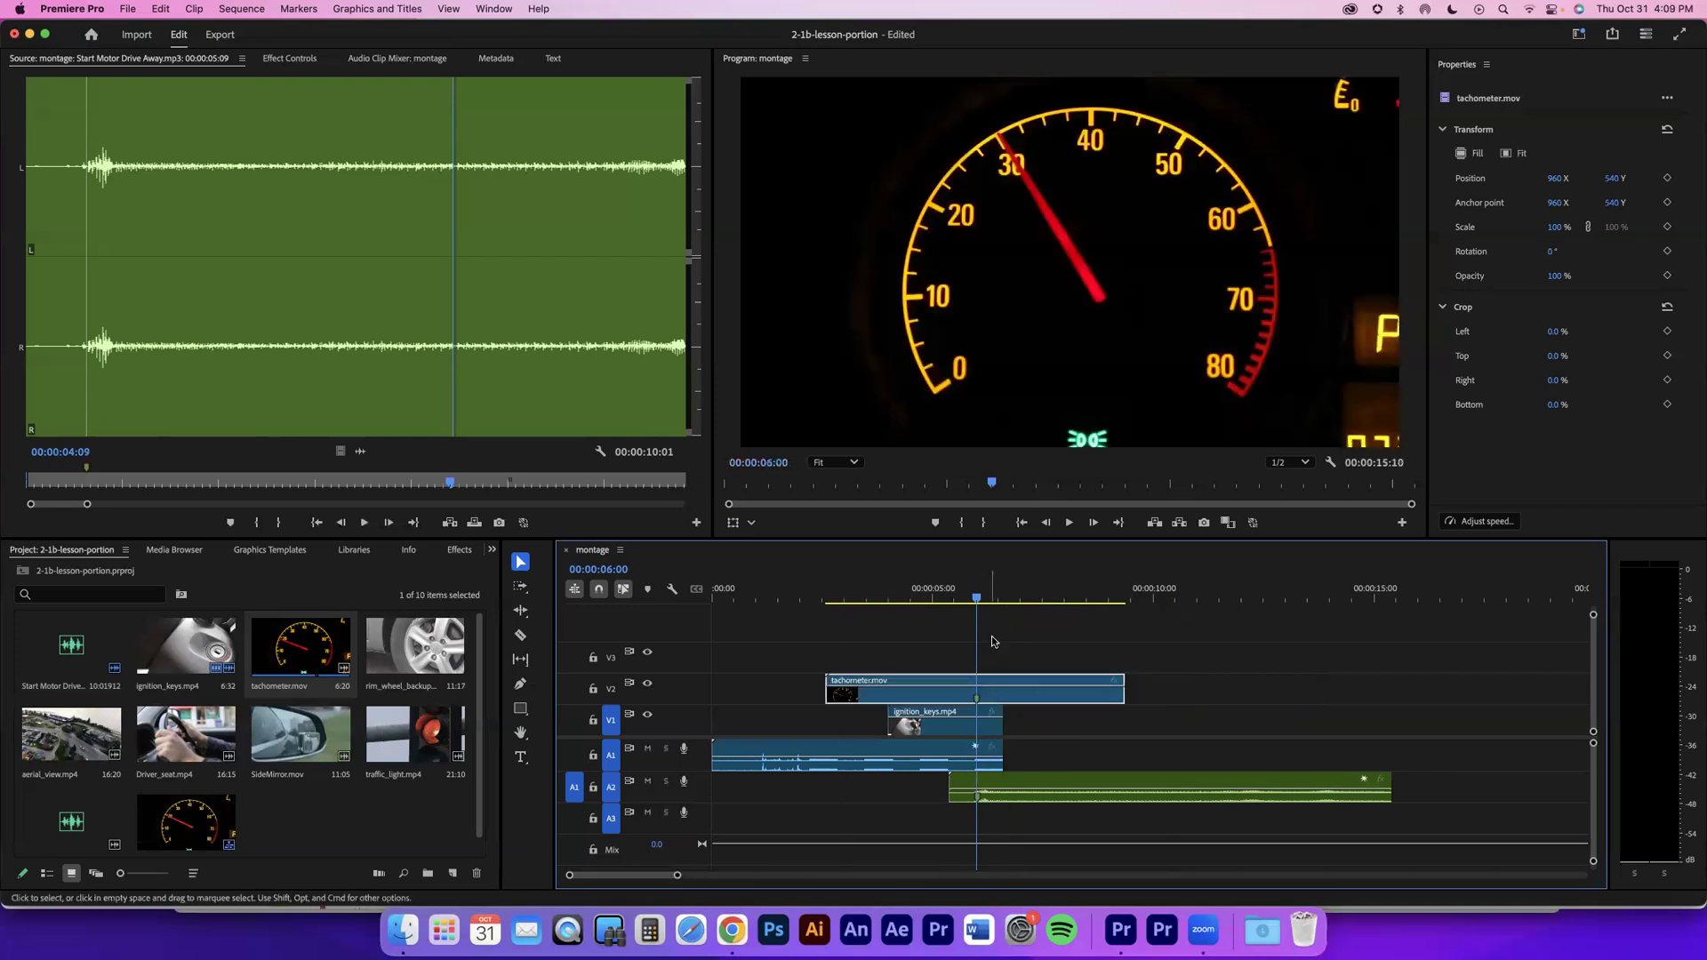
Step: Play the montage from before the tachometer clip through 00:00:06:13 to check the needle's sync with the engine sound
{"action": "left_click_drag", "start_coordinate": [920, 594], "coordinate": [822, 594]}
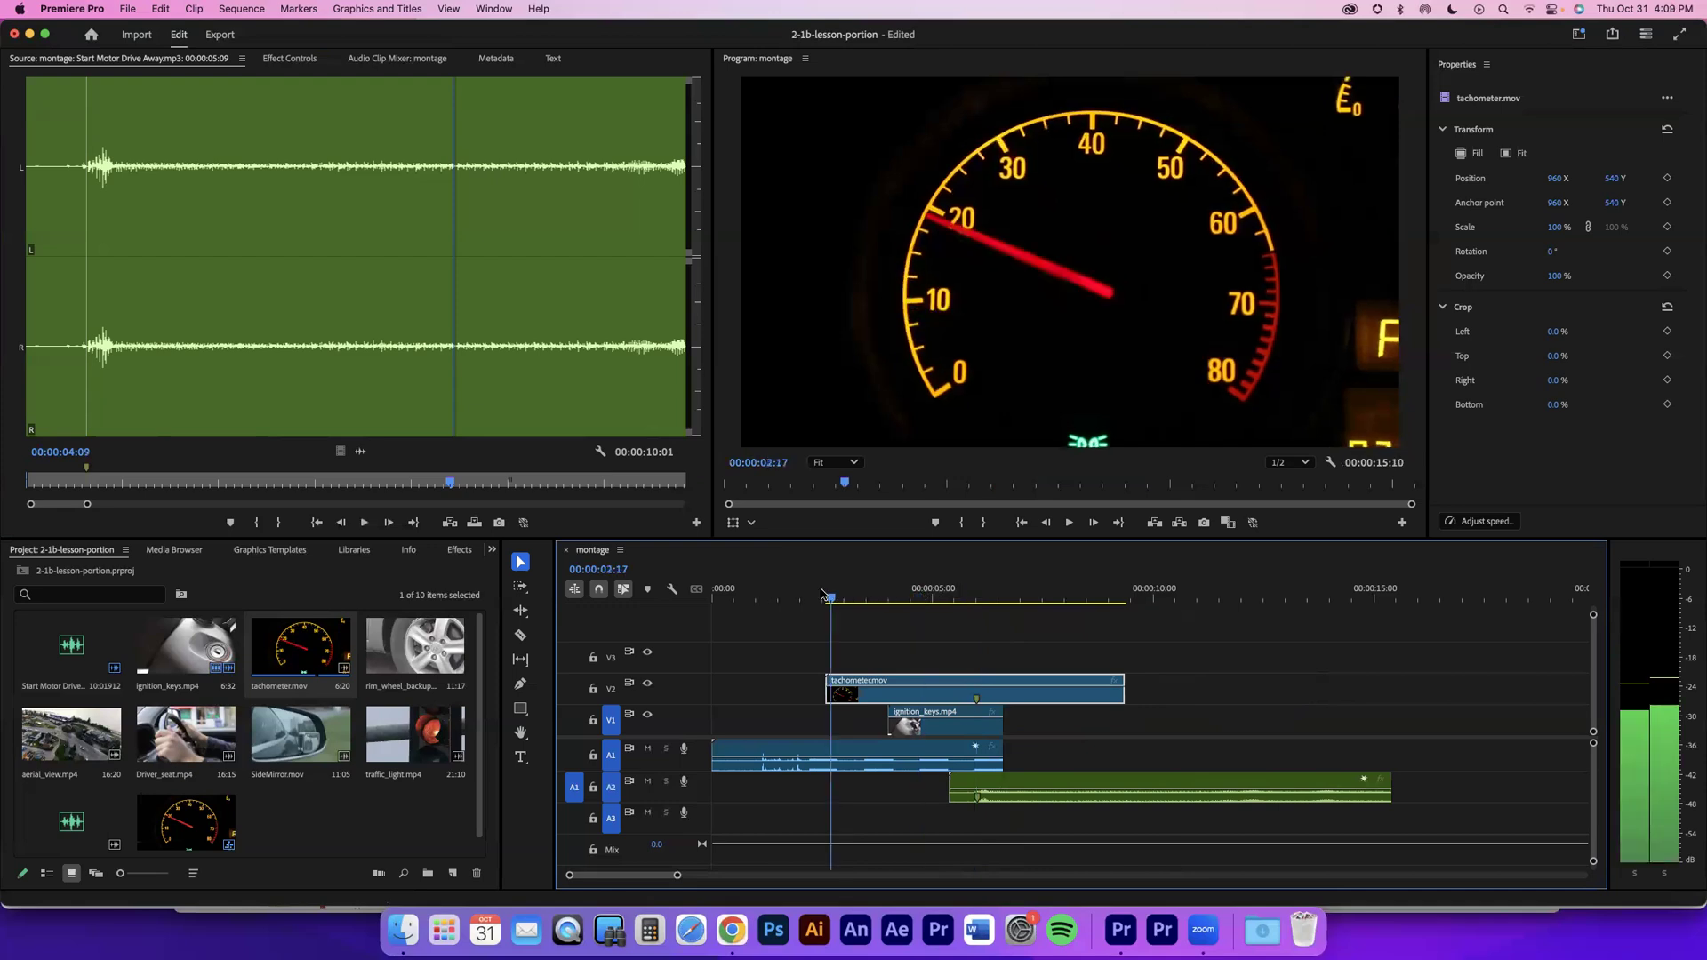
{"action": "left_click", "coordinate": [912, 596]}
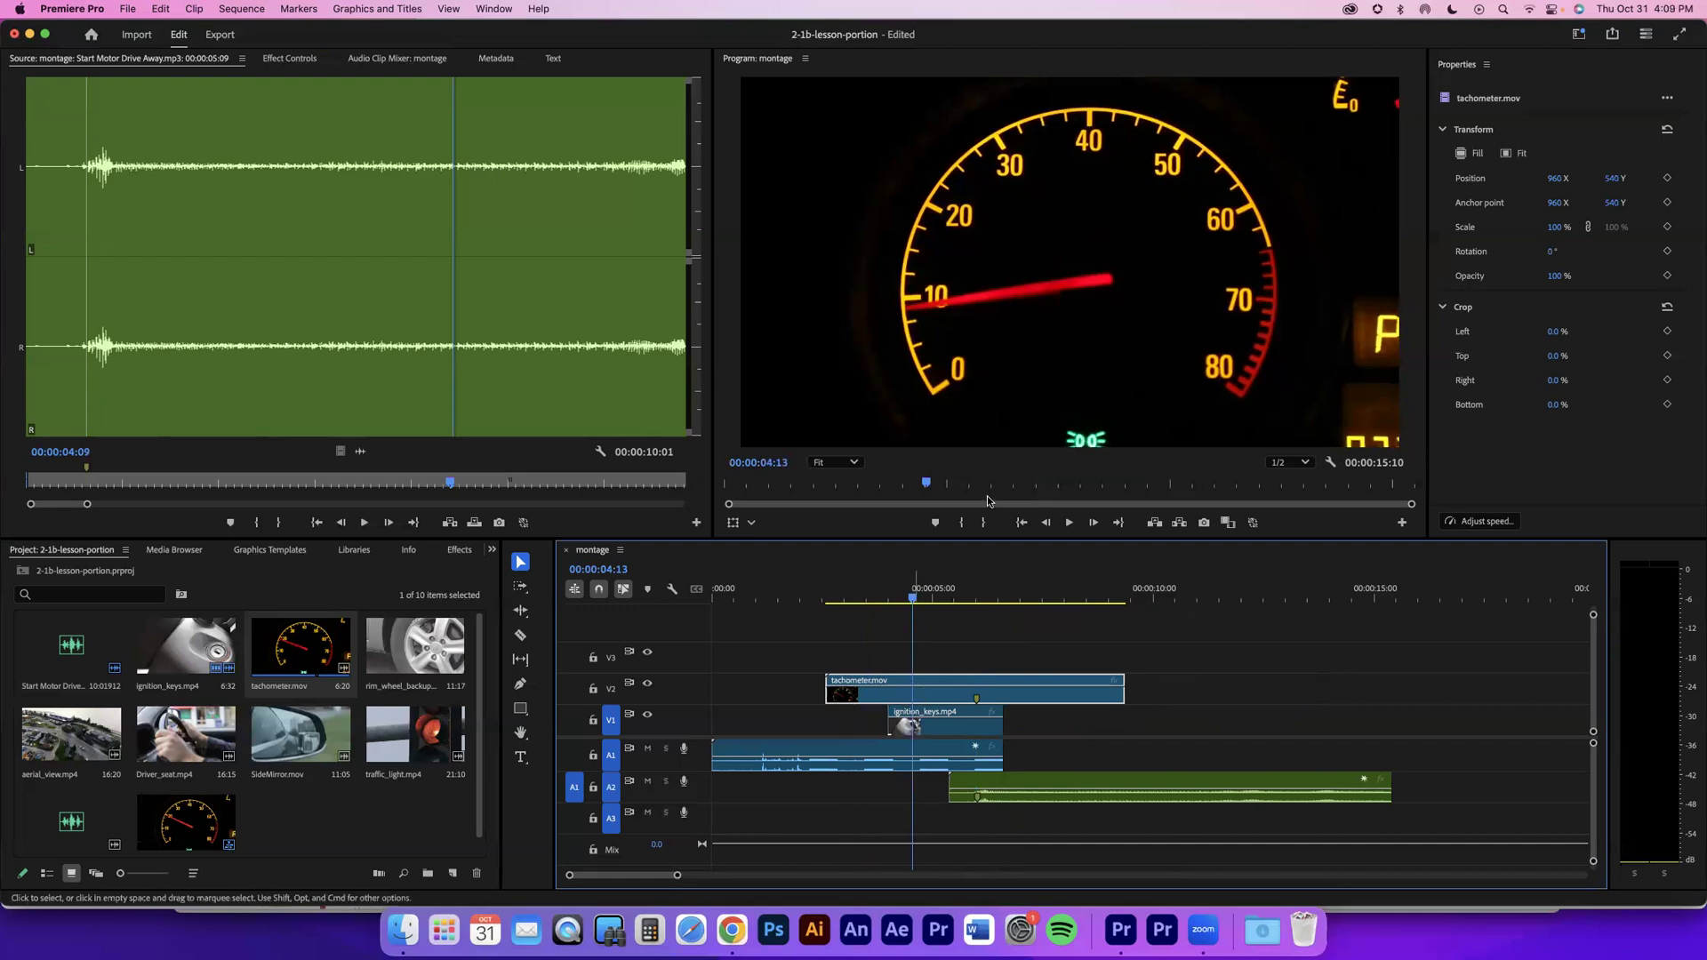
{"action": "left_click_drag", "start_coordinate": [809, 594], "coordinate": [695, 594]}
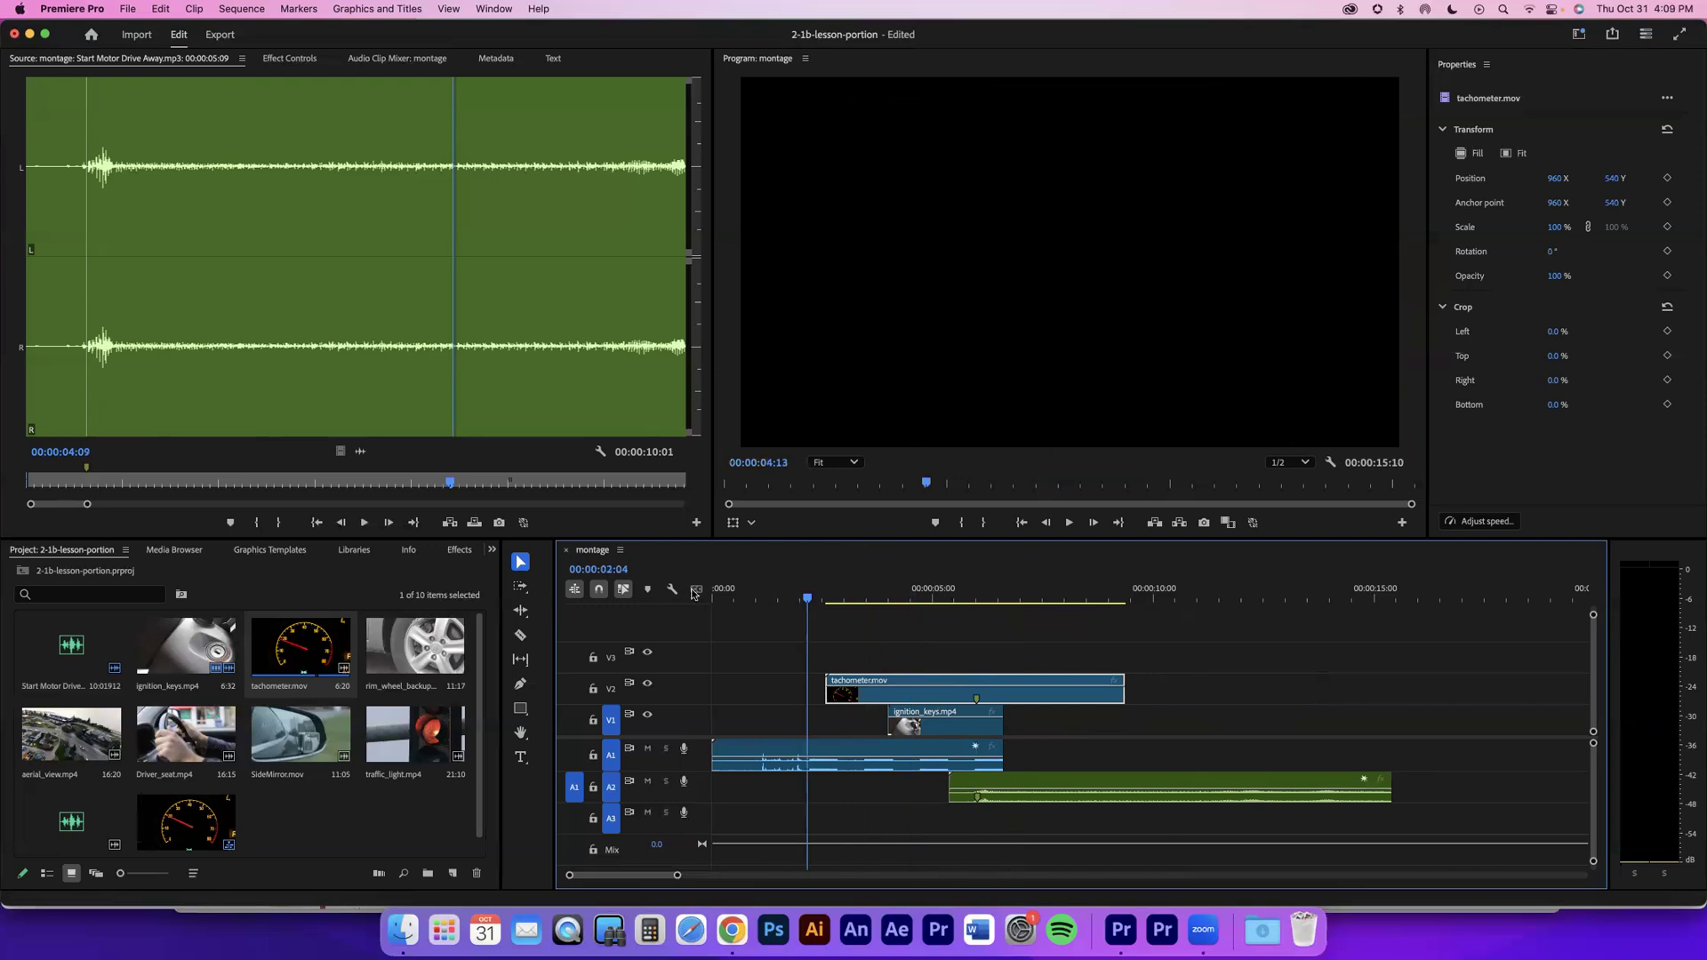
{"action": "left_click", "coordinate": [1069, 523]}
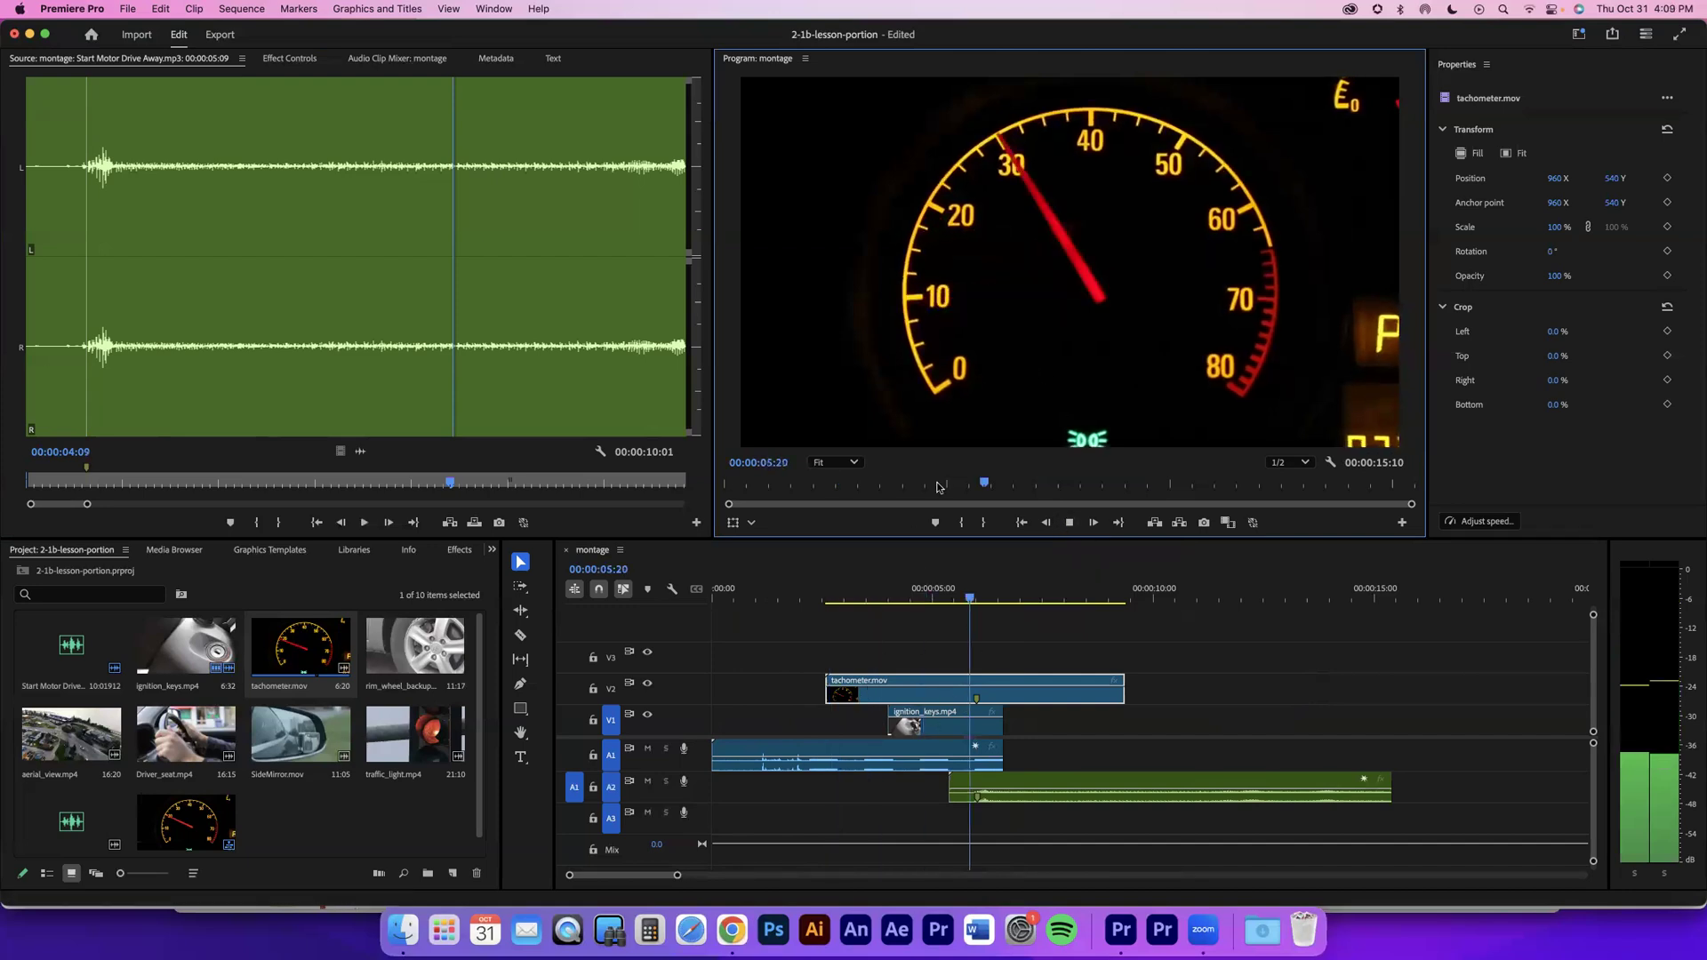
{"action": "key", "text": "space"}
Step: Try shifting the tachometer.mov picture aside in the program monitor to reveal ignition_keys.mp4 beneath it, and undo the moves
{"action": "left_click_drag", "start_coordinate": [846, 337], "coordinate": [1129, 446]}
{"action": "left_click_drag", "start_coordinate": [1013, 362], "coordinate": [1031, 367]}
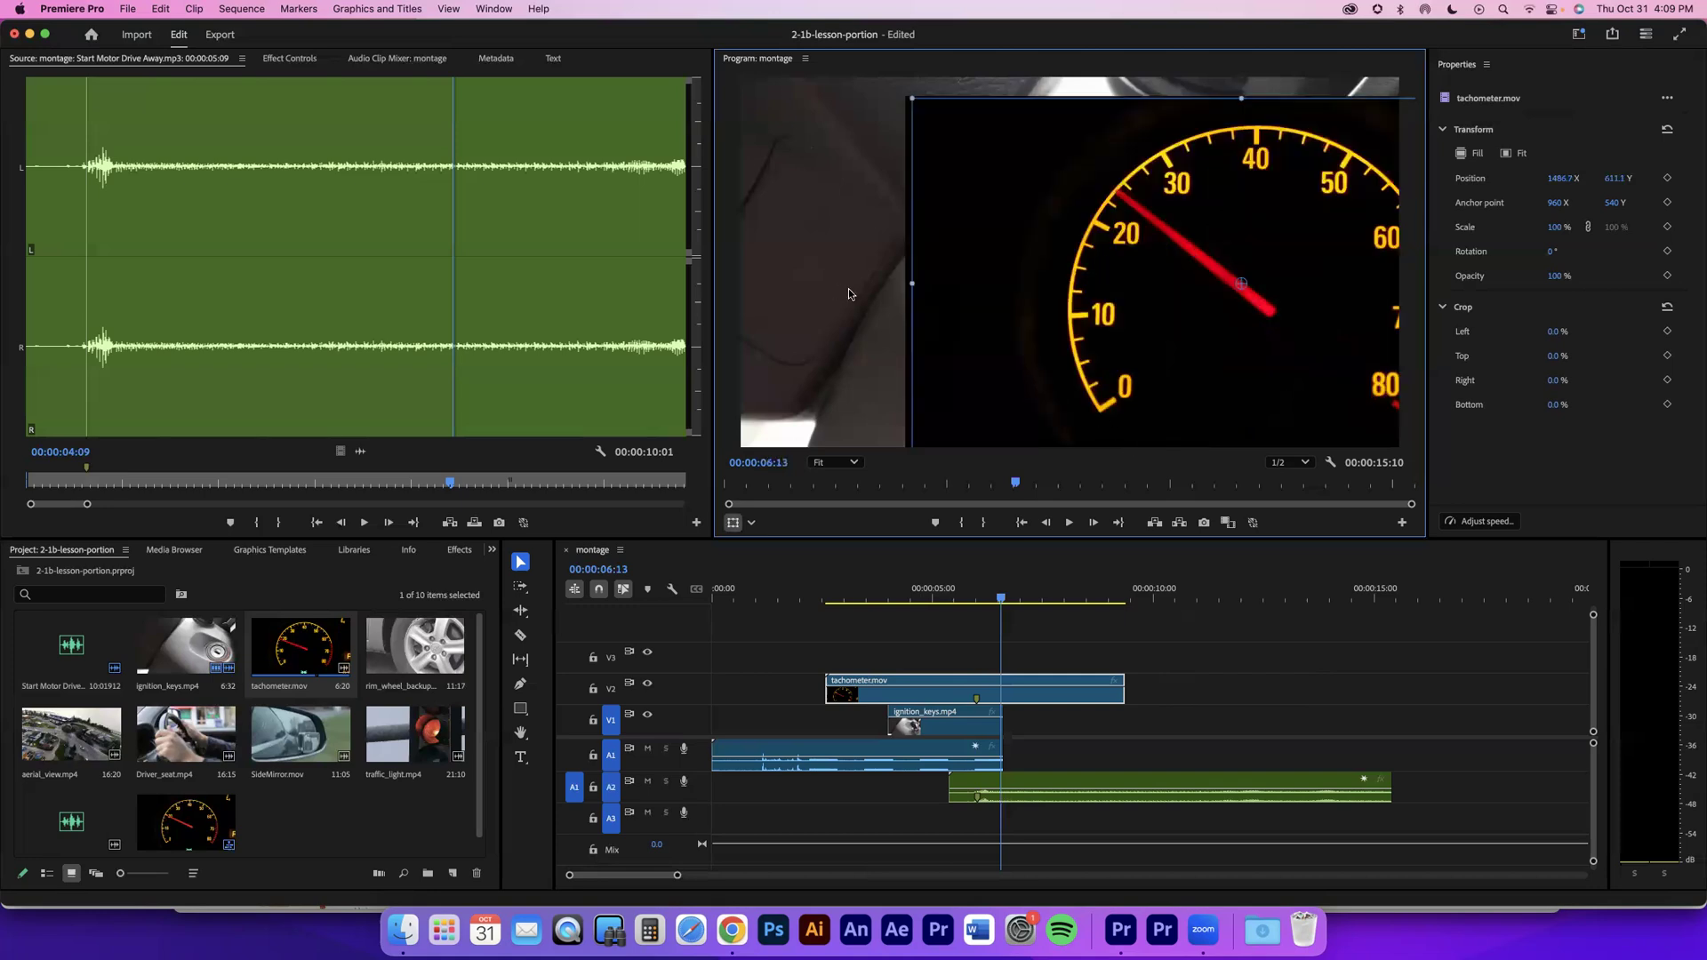
{"action": "left_click_drag", "start_coordinate": [1088, 296], "coordinate": [1101, 299]}
{"action": "left_click_drag", "start_coordinate": [1374, 361], "coordinate": [1446, 383]}
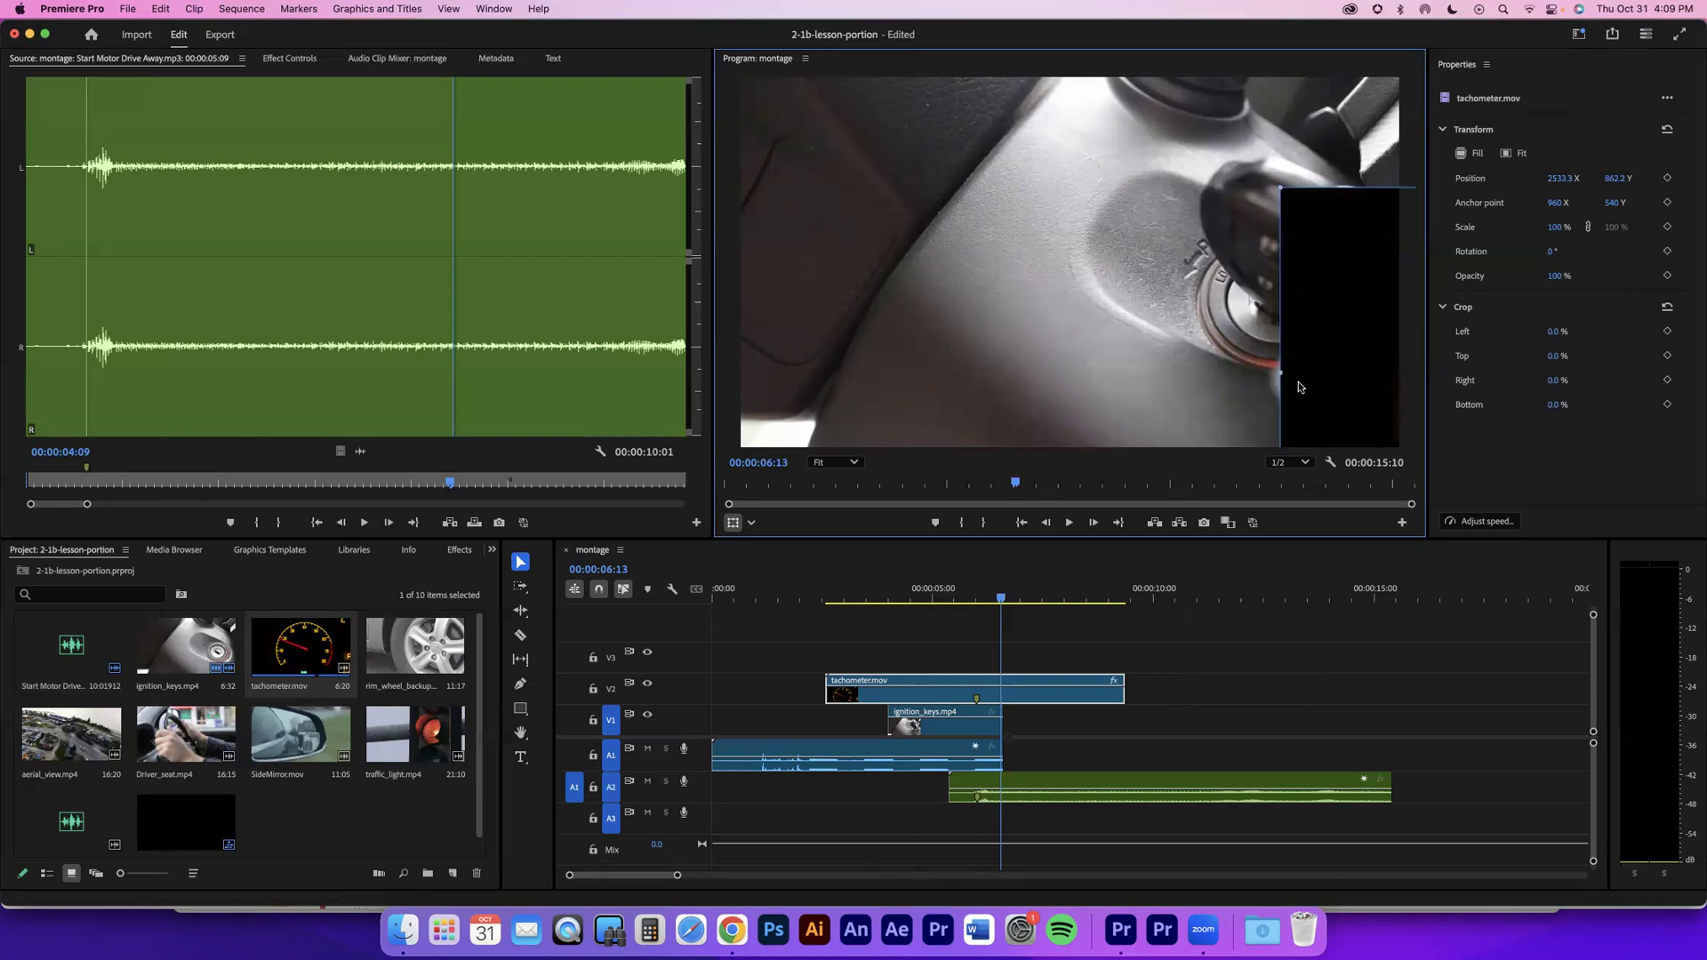
{"action": "key", "text": "super+z"}
{"action": "key", "text": "super+z"}
Step: Trim the start of tachometer.mov on track V2 to just after the engine sound begins, and scrub across the cut from ignition_keys.mp4
{"action": "left_click_drag", "start_coordinate": [829, 691], "coordinate": [957, 699]}
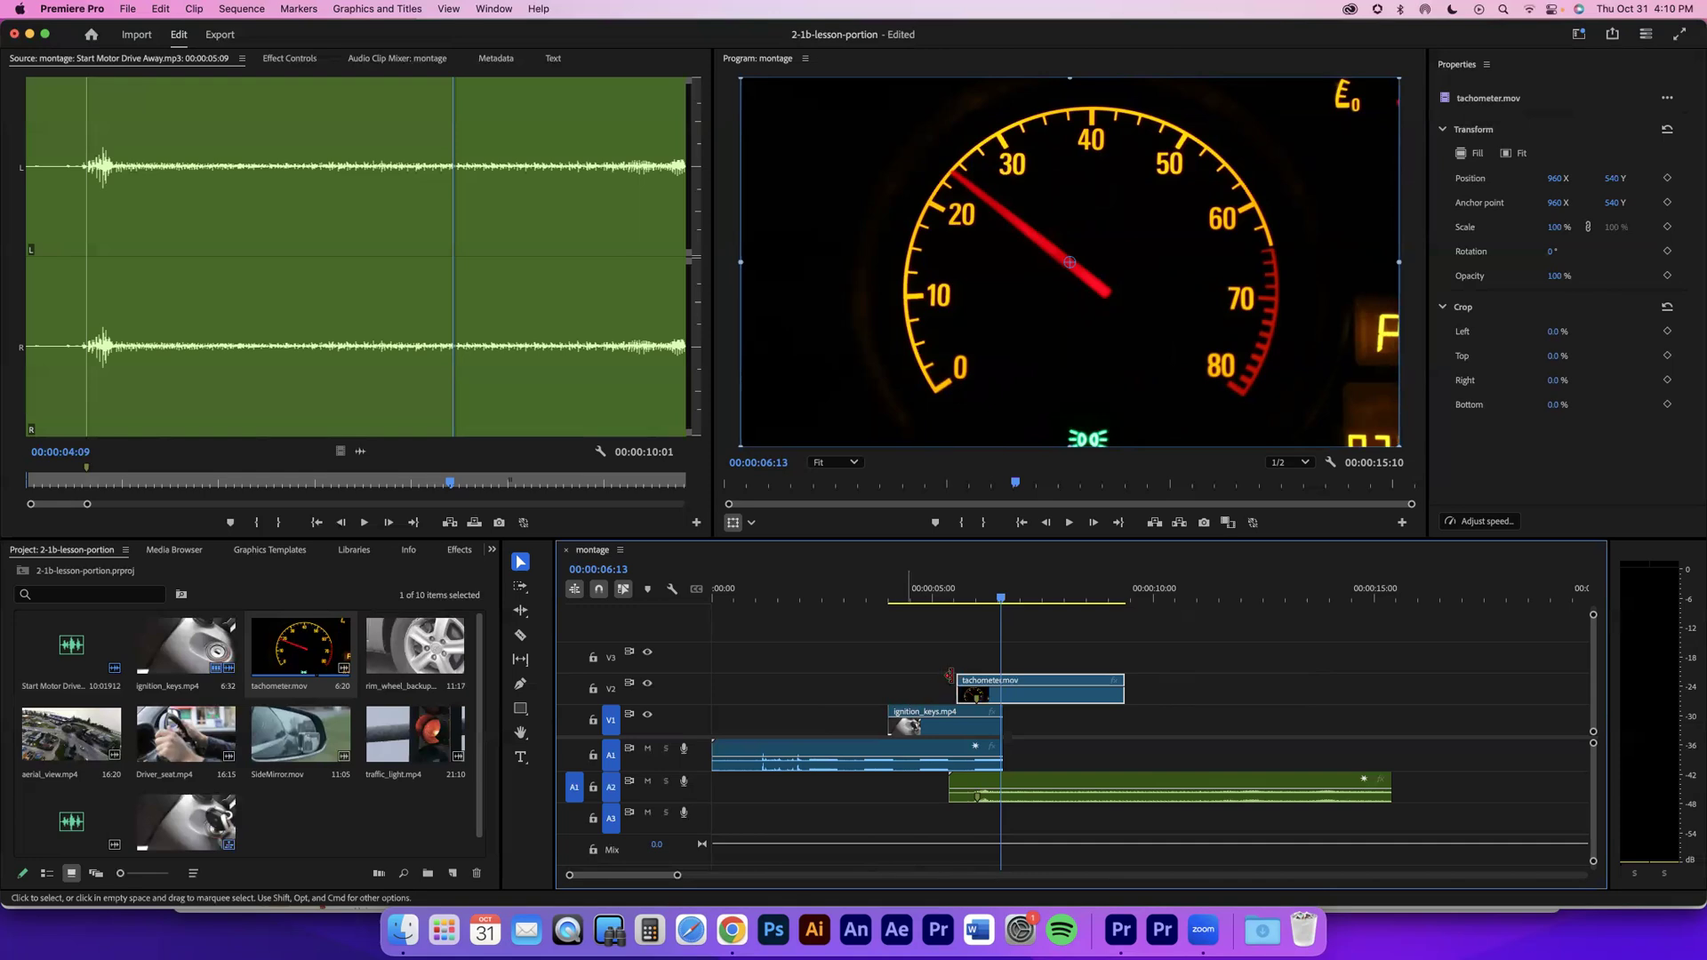
{"action": "left_click", "coordinate": [872, 600]}
{"action": "left_click", "coordinate": [890, 601]}
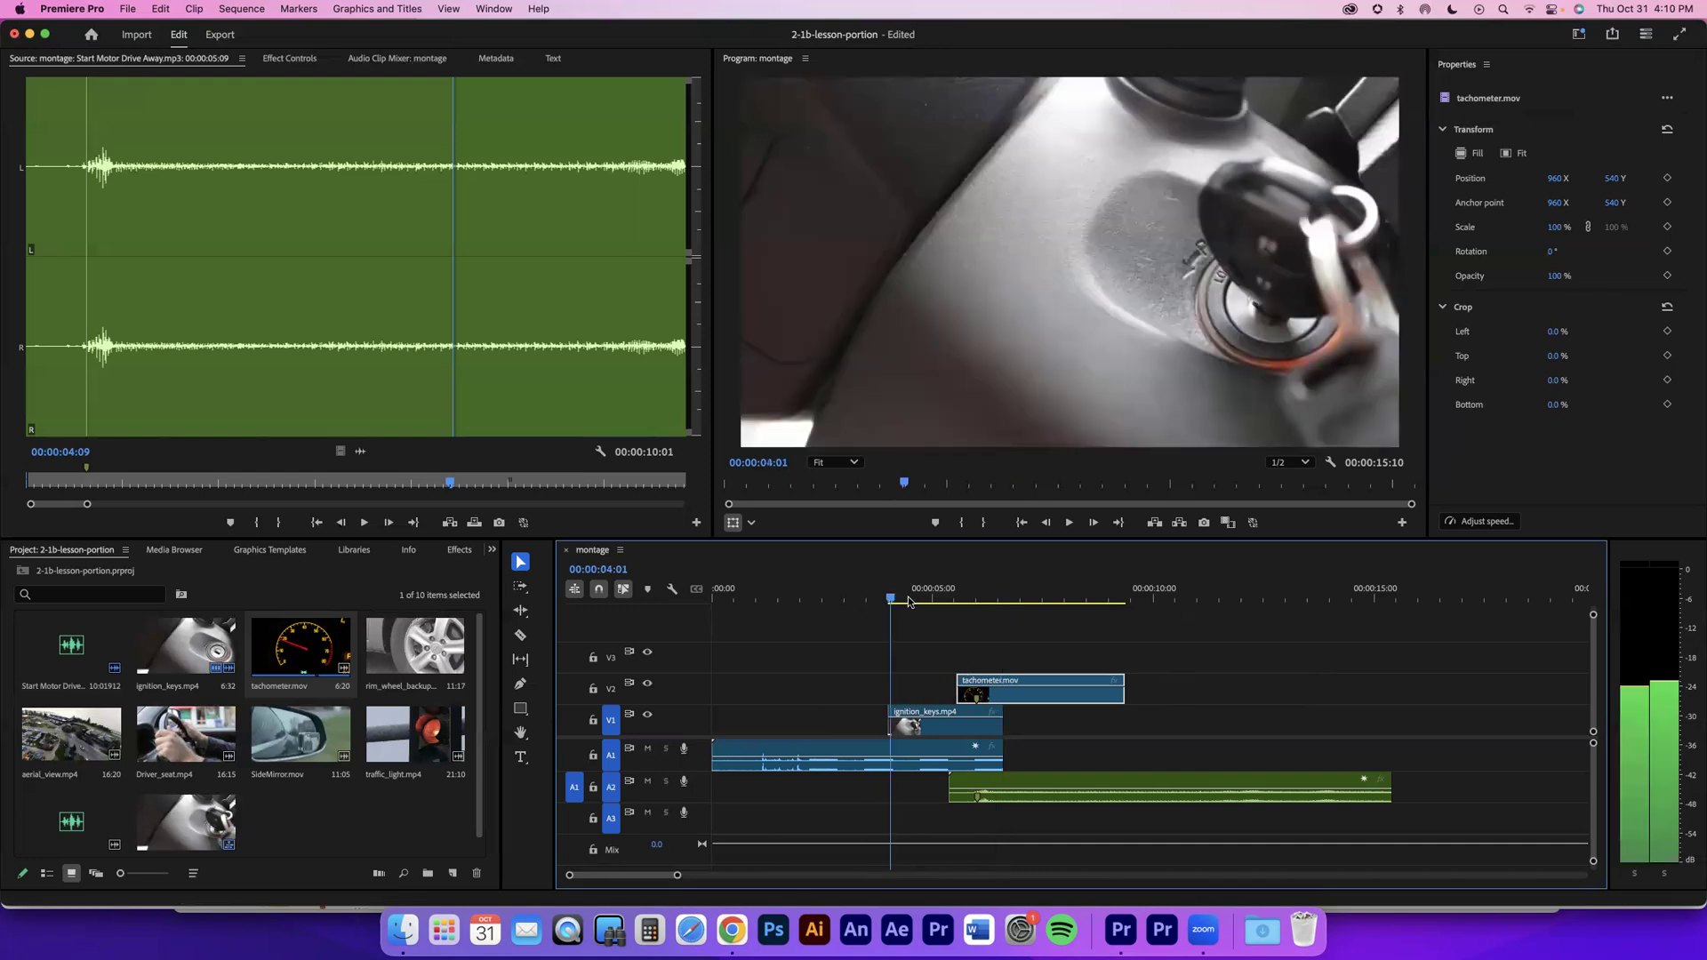
{"action": "left_click", "coordinate": [931, 601]}
{"action": "left_click", "coordinate": [945, 601]}
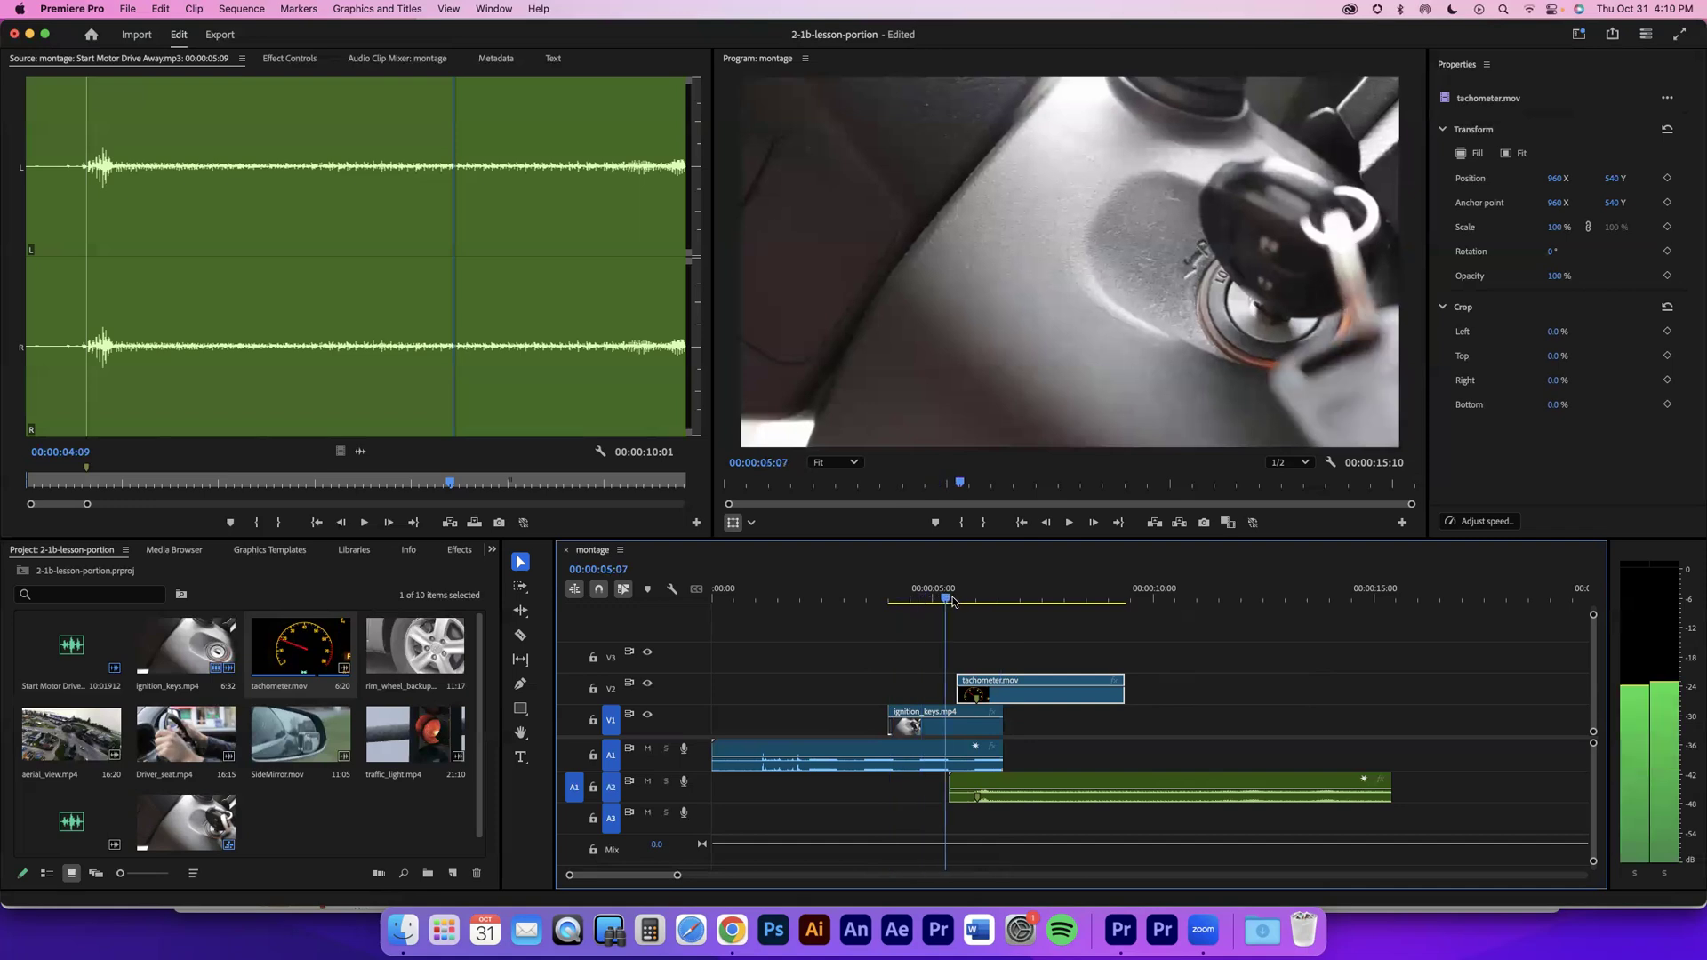
{"action": "left_click", "coordinate": [969, 602]}
{"action": "left_click", "coordinate": [949, 601]}
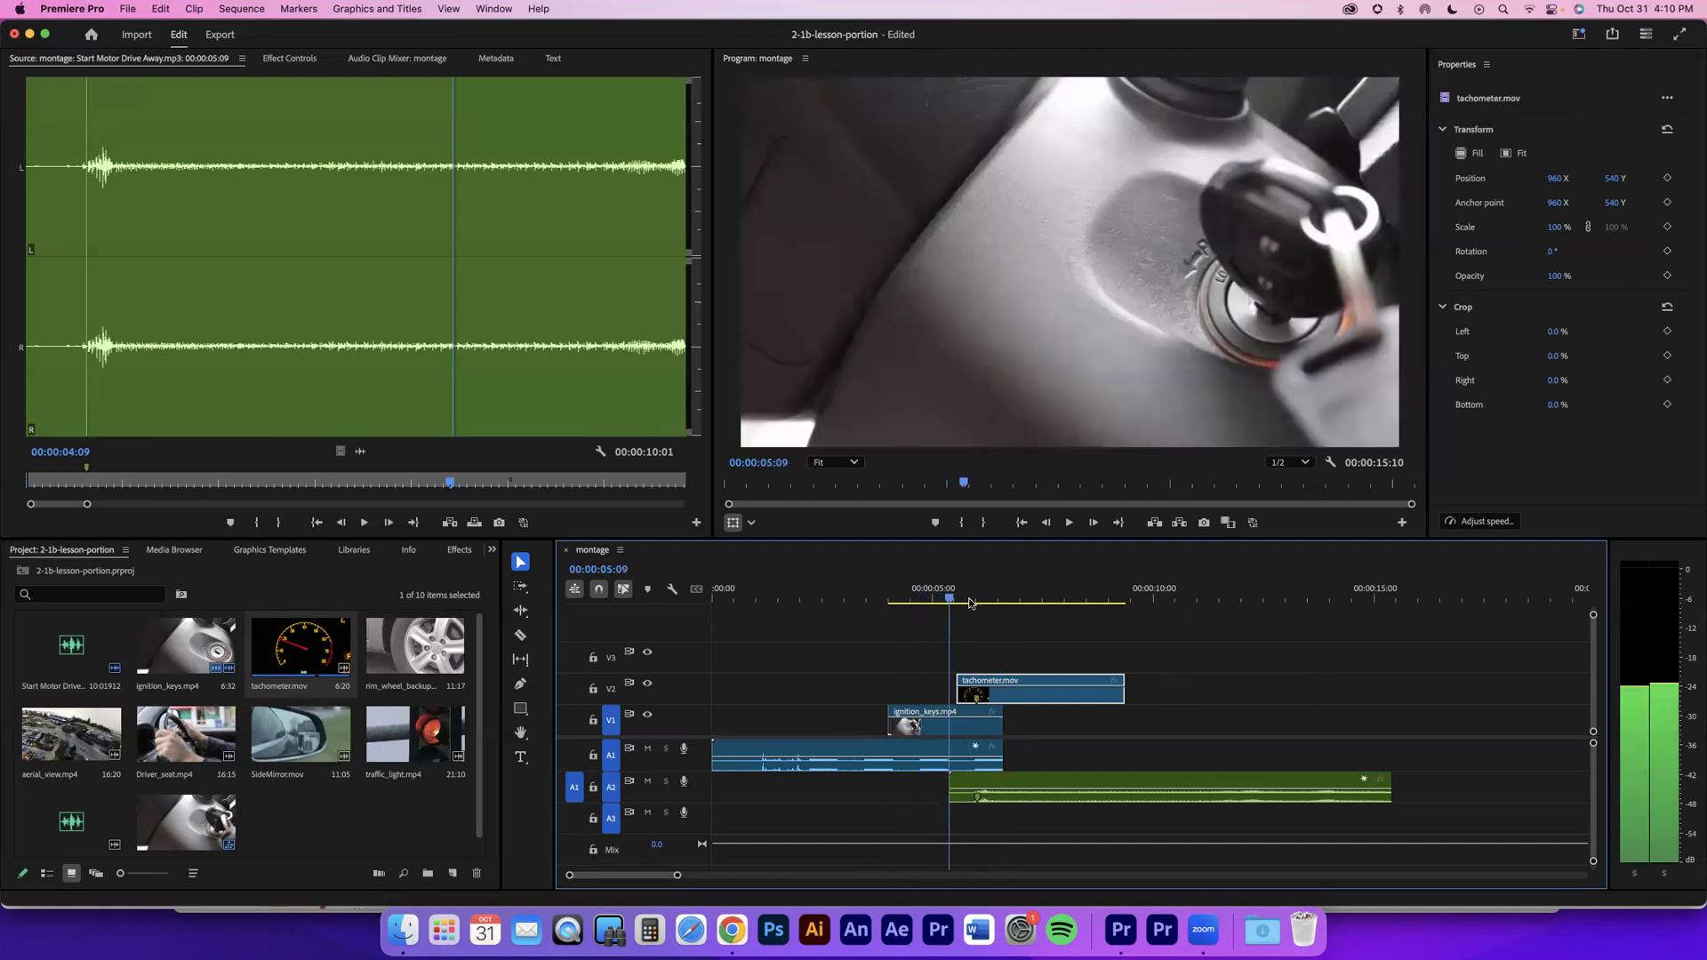
Step: Play the montage from 00:00:03:00 through the cut to the tachometer, and examine the clips around 00:00:05:19 near the aligned markers
{"action": "left_click_drag", "start_coordinate": [975, 600], "coordinate": [844, 590]}
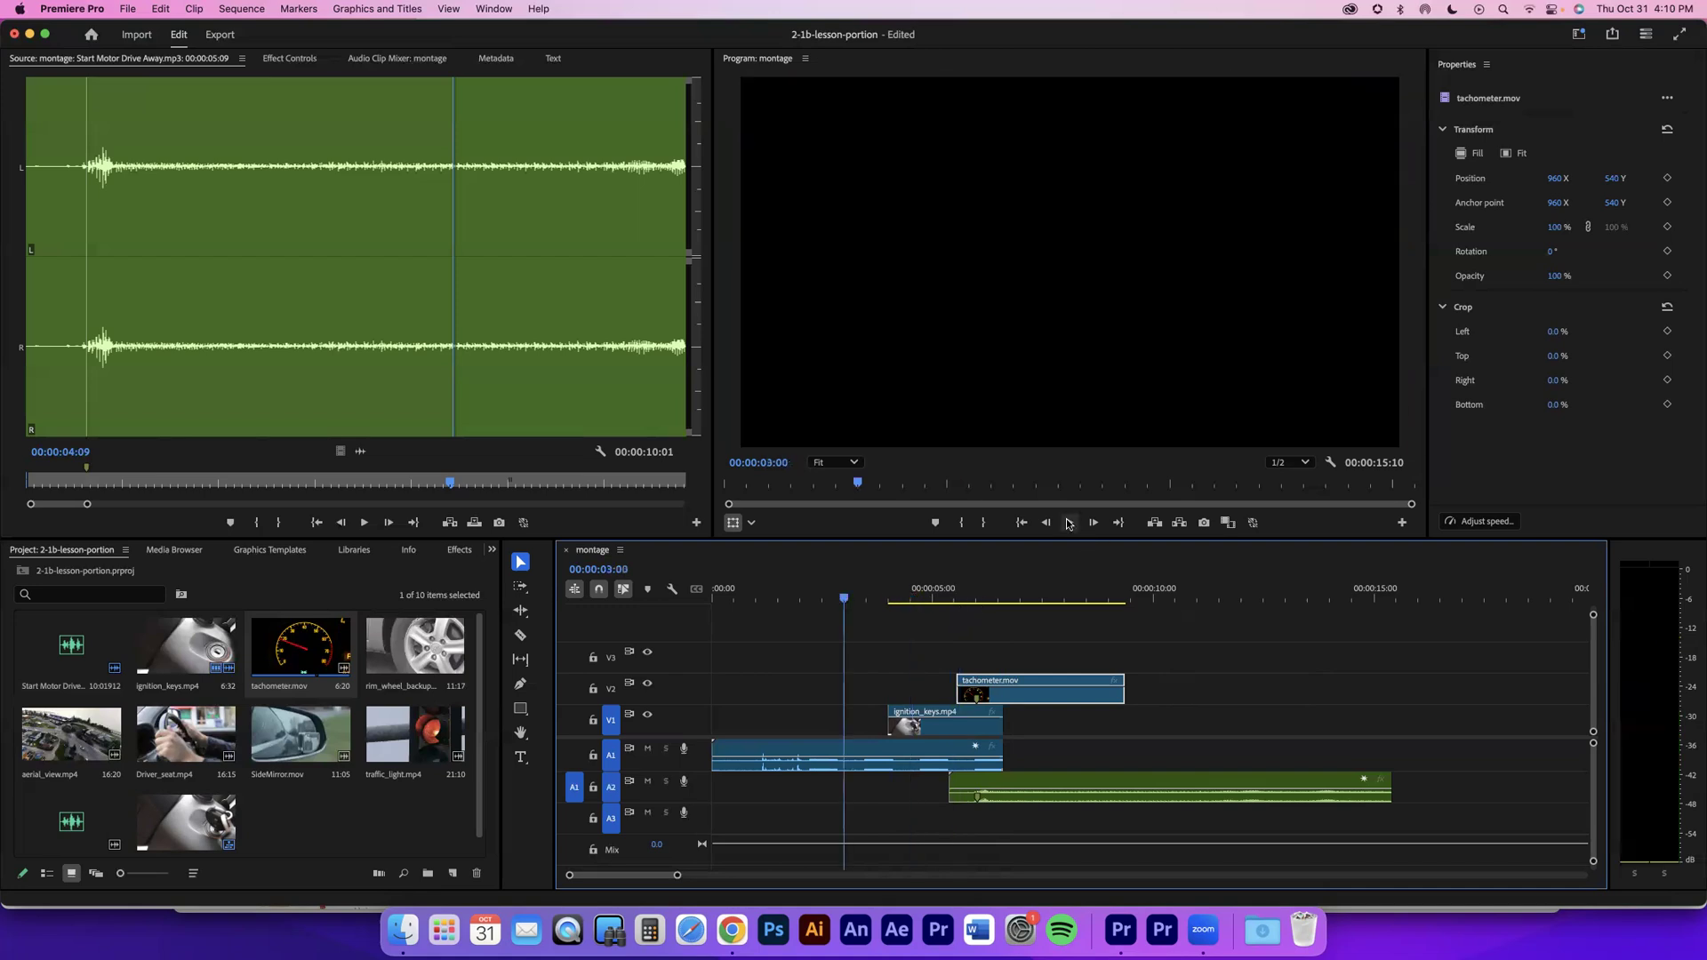
{"action": "left_click", "coordinate": [1069, 523]}
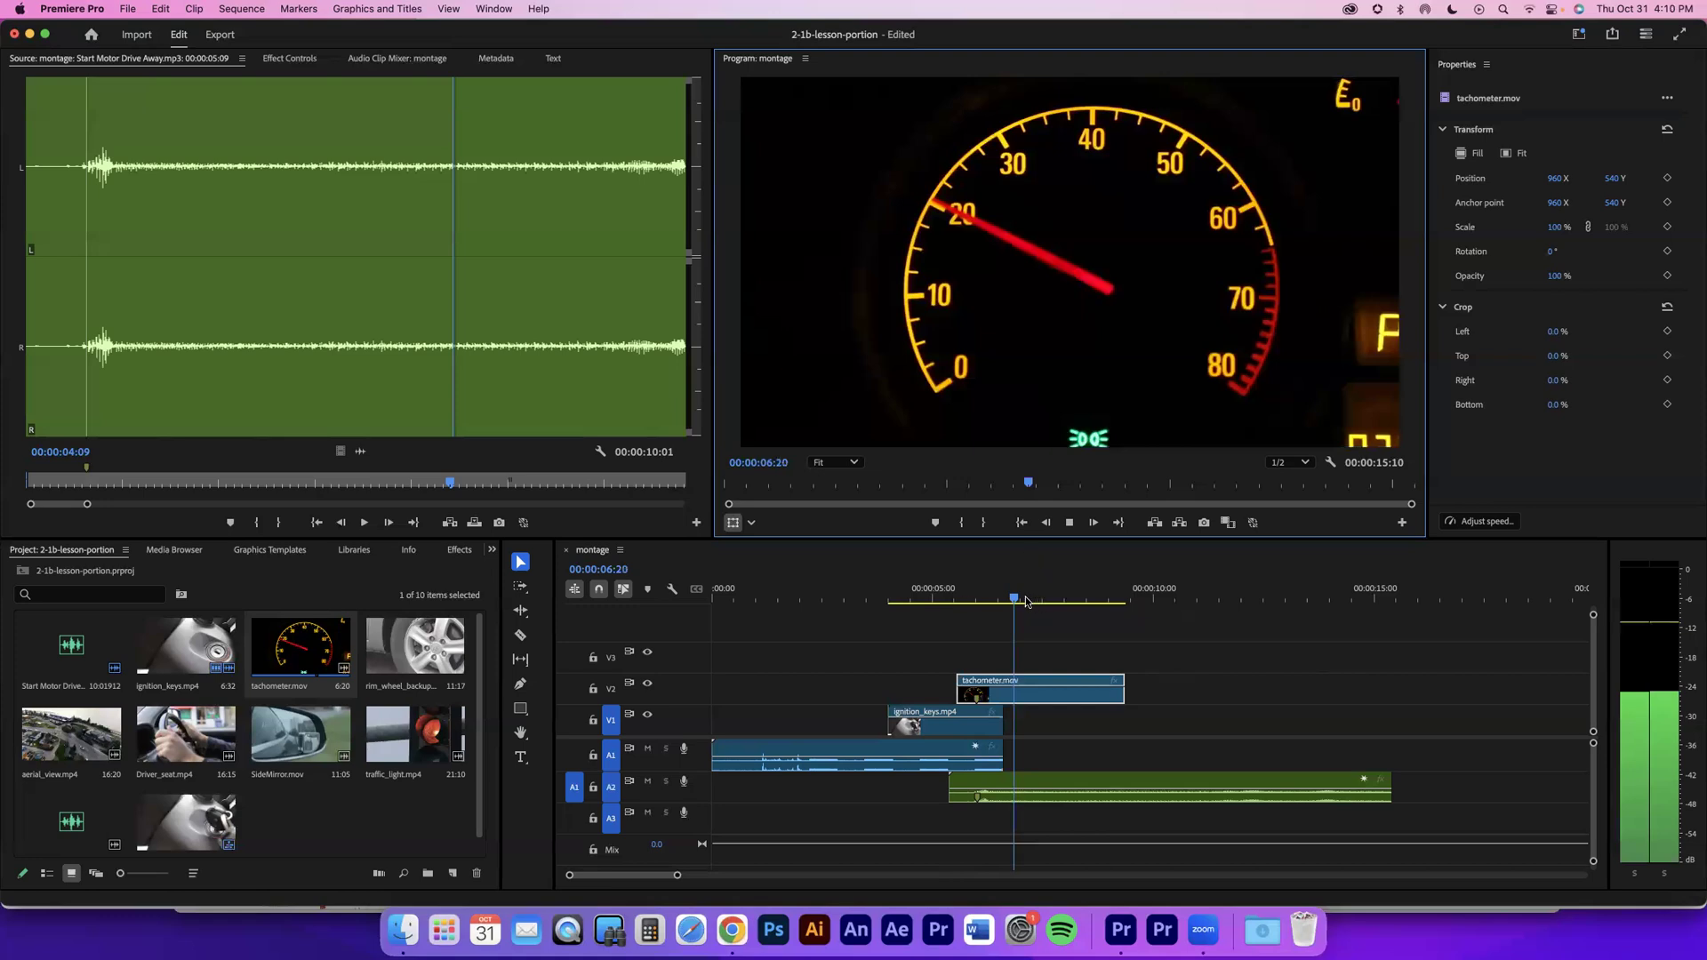
{"action": "left_click", "coordinate": [983, 602]}
{"action": "left_click", "coordinate": [968, 602]}
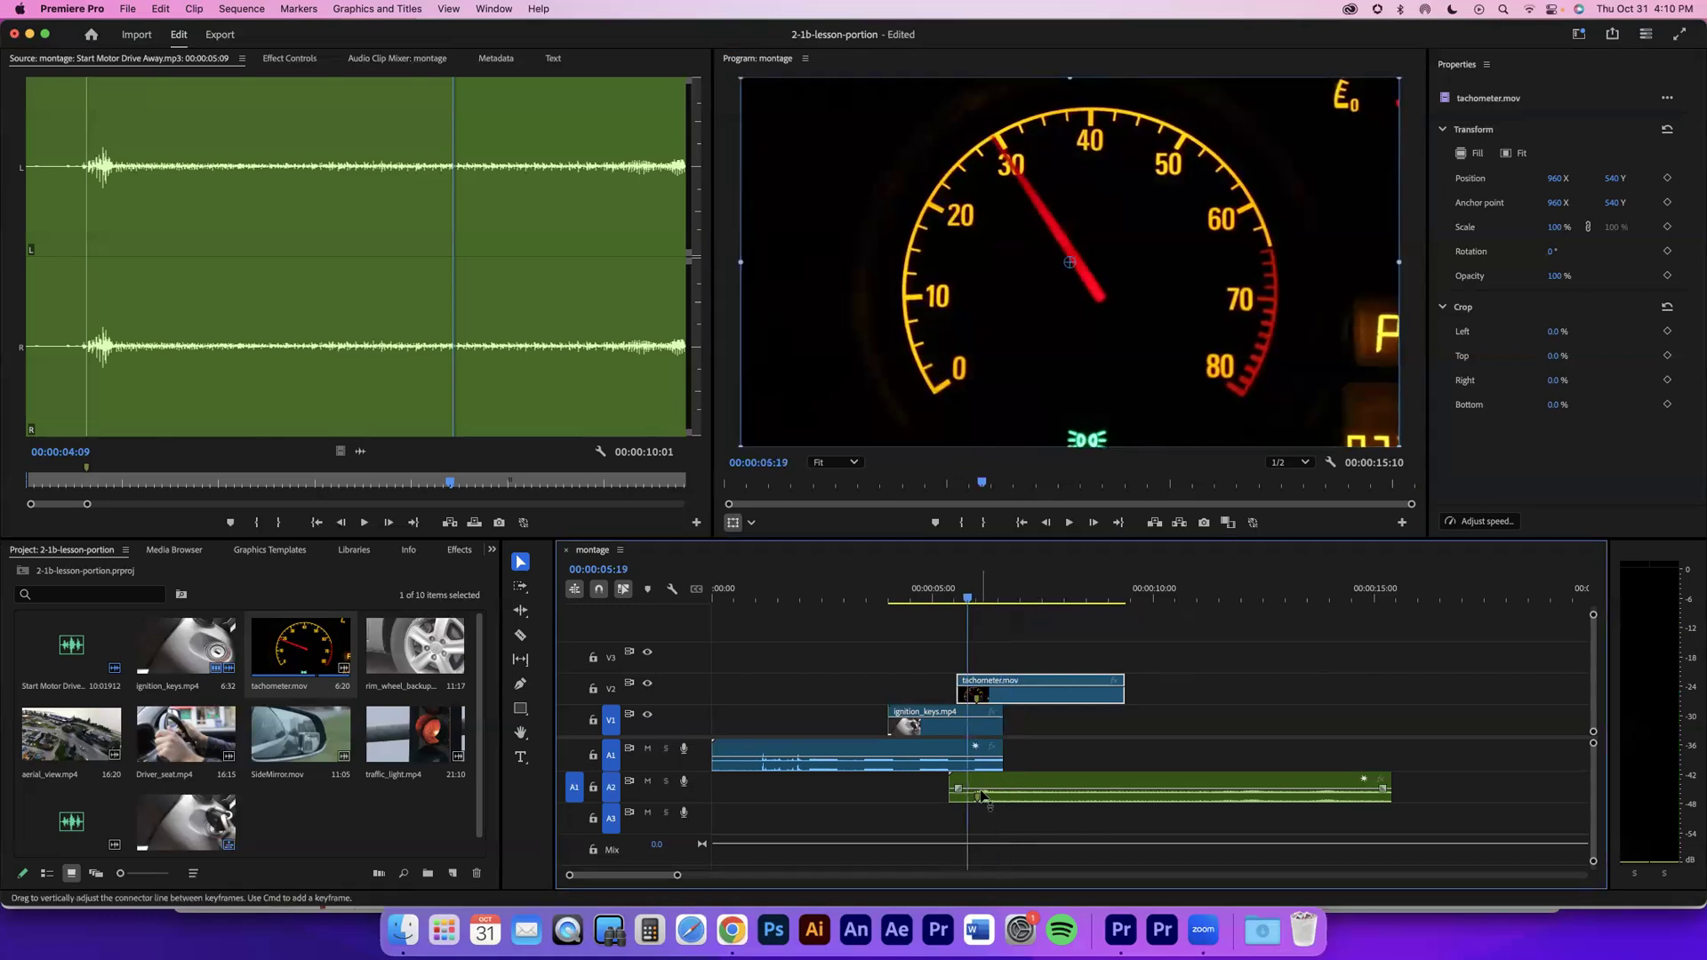
{"action": "scroll", "coordinate": [982, 794], "scroll_direction": "up", "scroll_amount": 3}
{"action": "scroll", "coordinate": [980, 791], "scroll_direction": "up", "scroll_amount": 3}
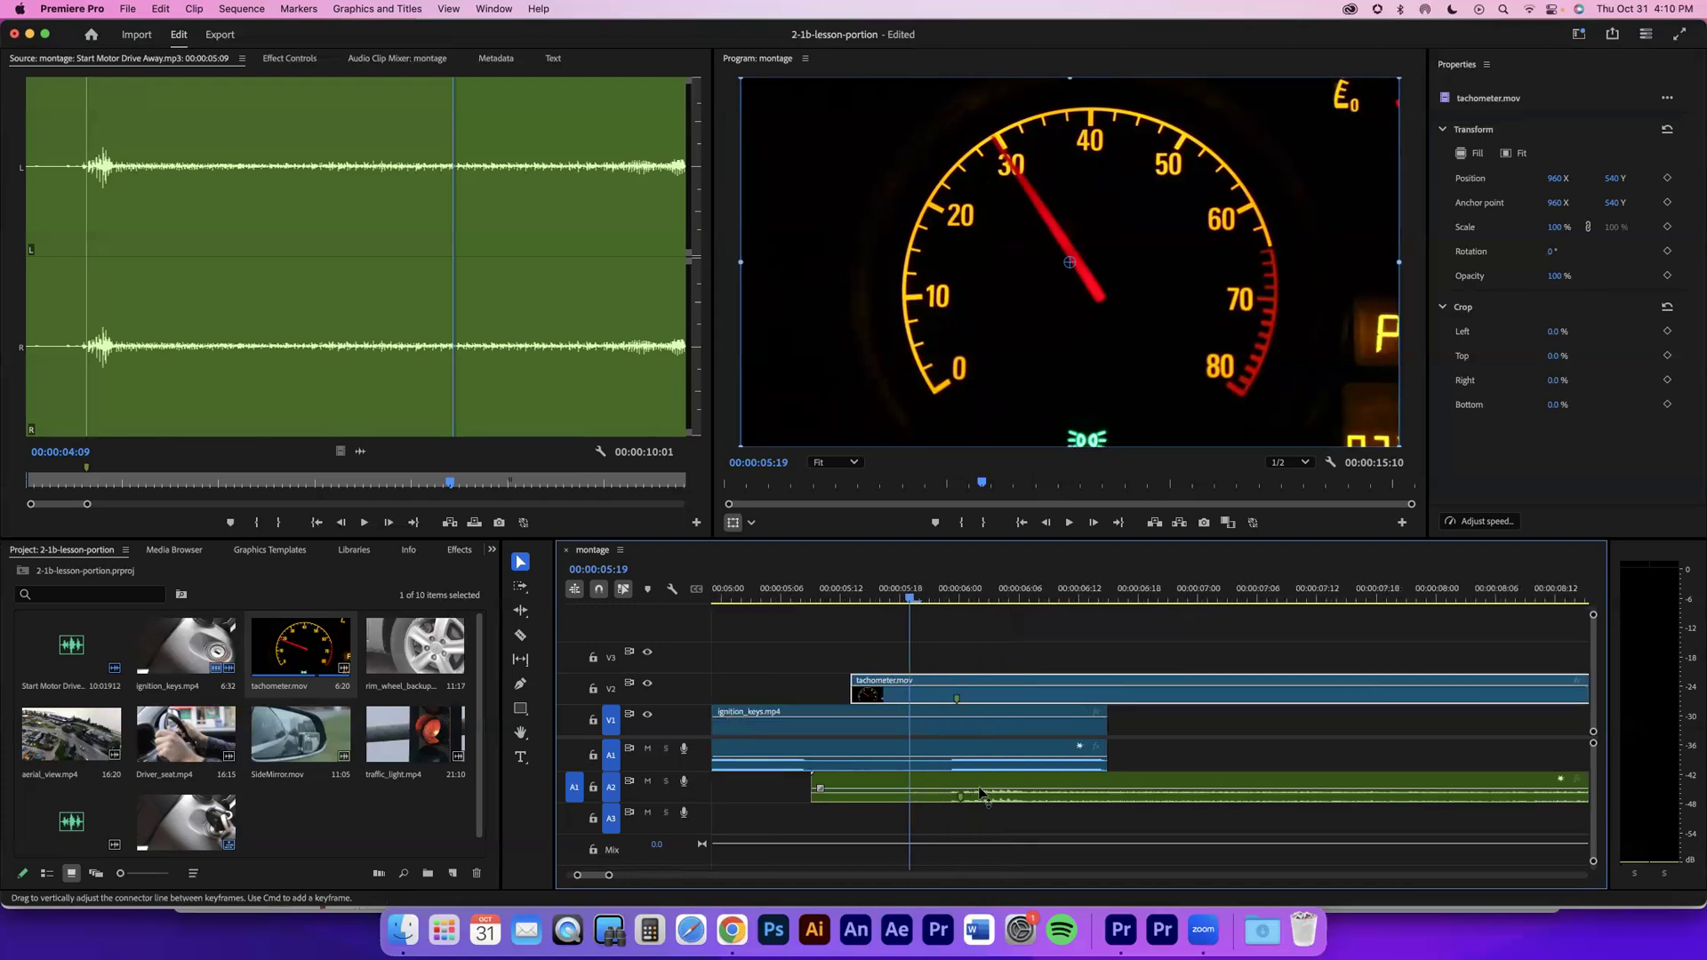
Step: Move tachometer.mov on track V2 about three frames later, checking the needle's position against the engine rev
{"action": "scroll", "coordinate": [979, 791], "scroll_direction": "up", "scroll_amount": 3}
{"action": "left_click_drag", "start_coordinate": [884, 600], "coordinate": [1013, 602]}
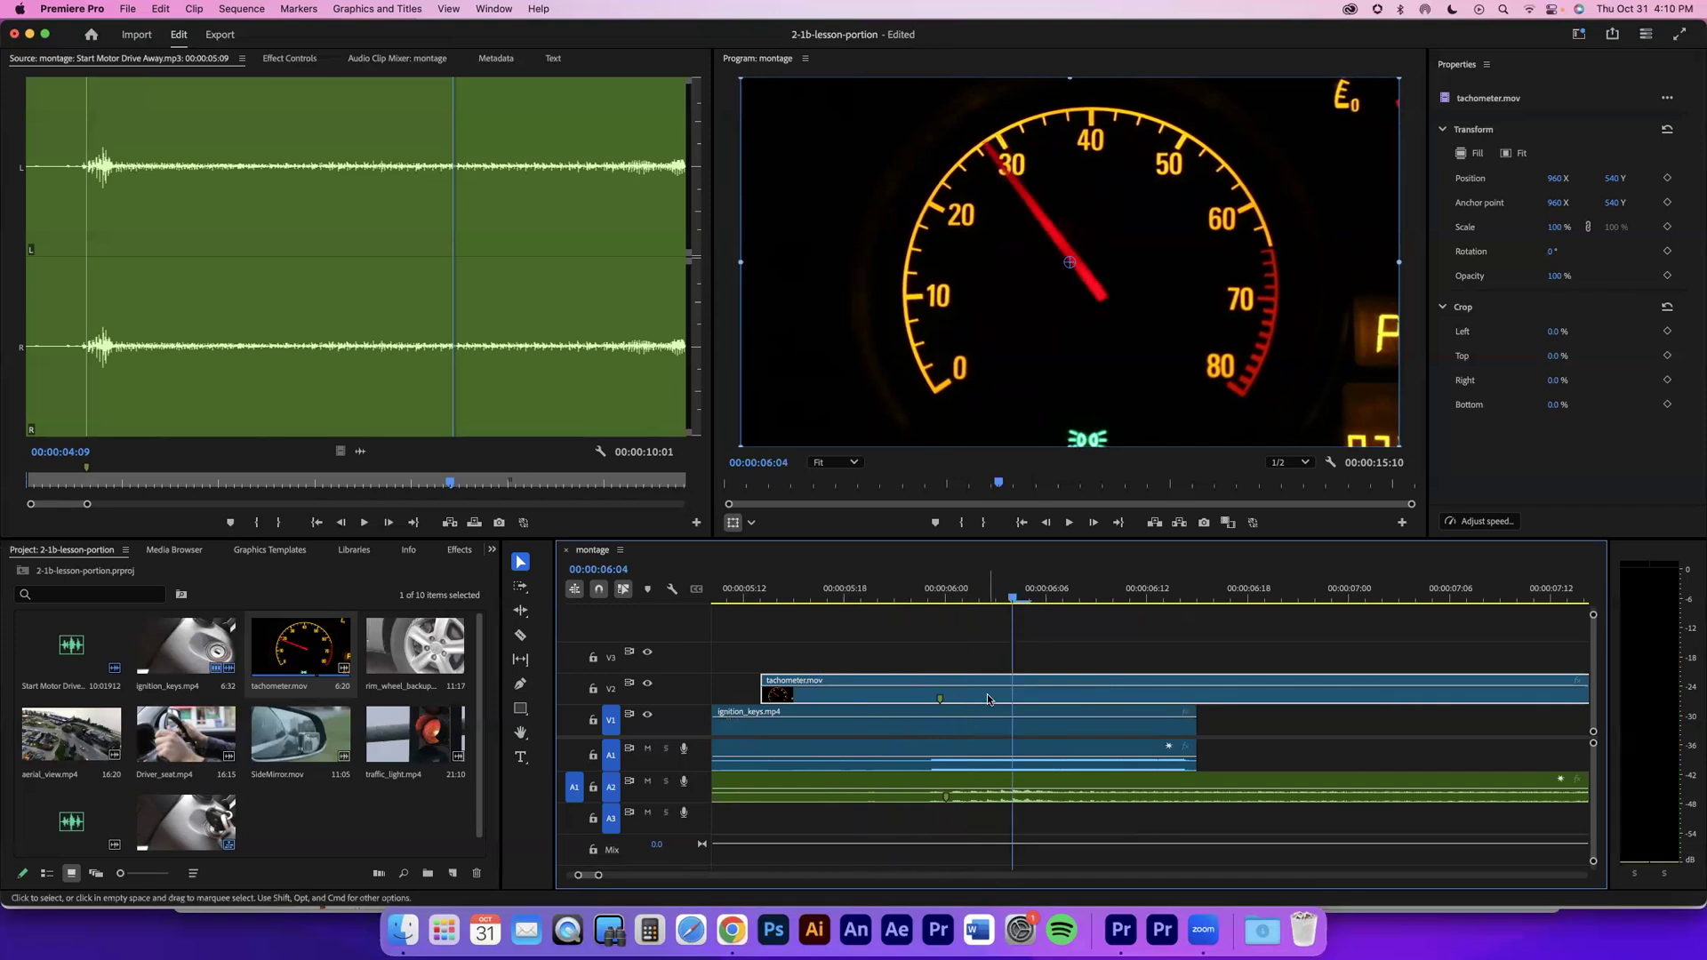
{"action": "left_click_drag", "start_coordinate": [1014, 702], "coordinate": [1046, 702]}
{"action": "left_click_drag", "start_coordinate": [1016, 598], "coordinate": [920, 588]}
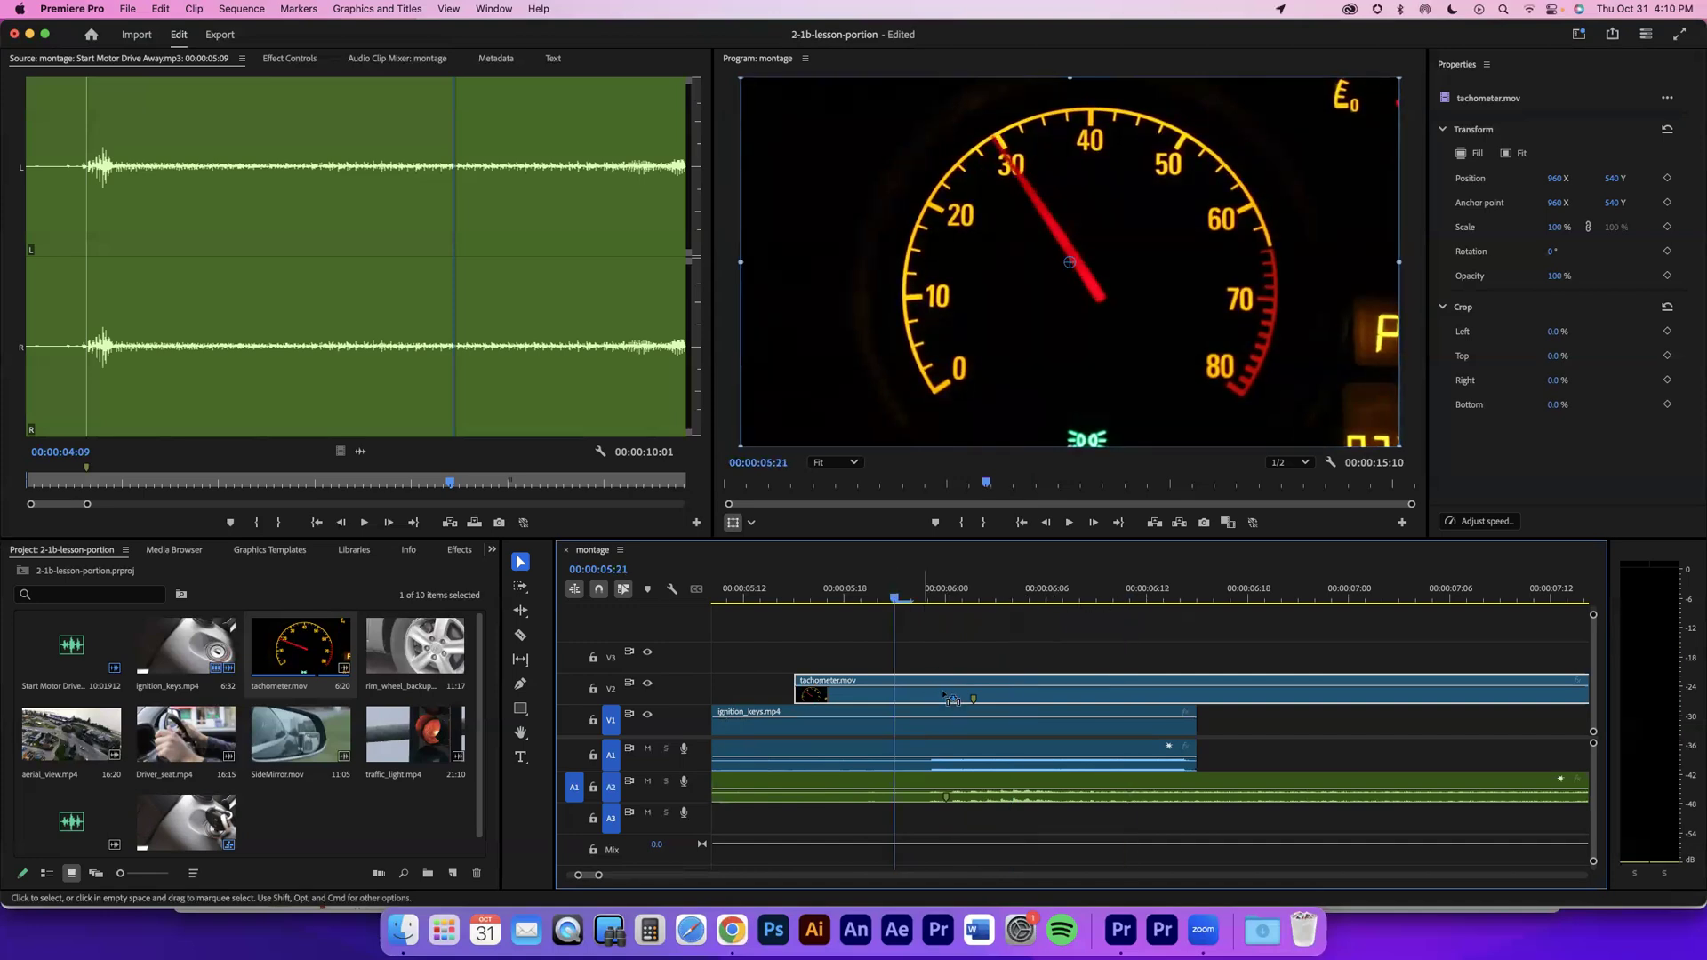
{"action": "left_click_drag", "start_coordinate": [949, 699], "coordinate": [966, 699]}
Step: Play the montage twice from around 00:00:05:00 across the cut to tachometer.mov to check the needle against the engine sound
{"action": "left_click", "coordinate": [1062, 601]}
{"action": "left_click", "coordinate": [878, 593]}
{"action": "key", "text": "minus"}
{"action": "key", "text": "minus"}
{"action": "key", "text": "minus"}
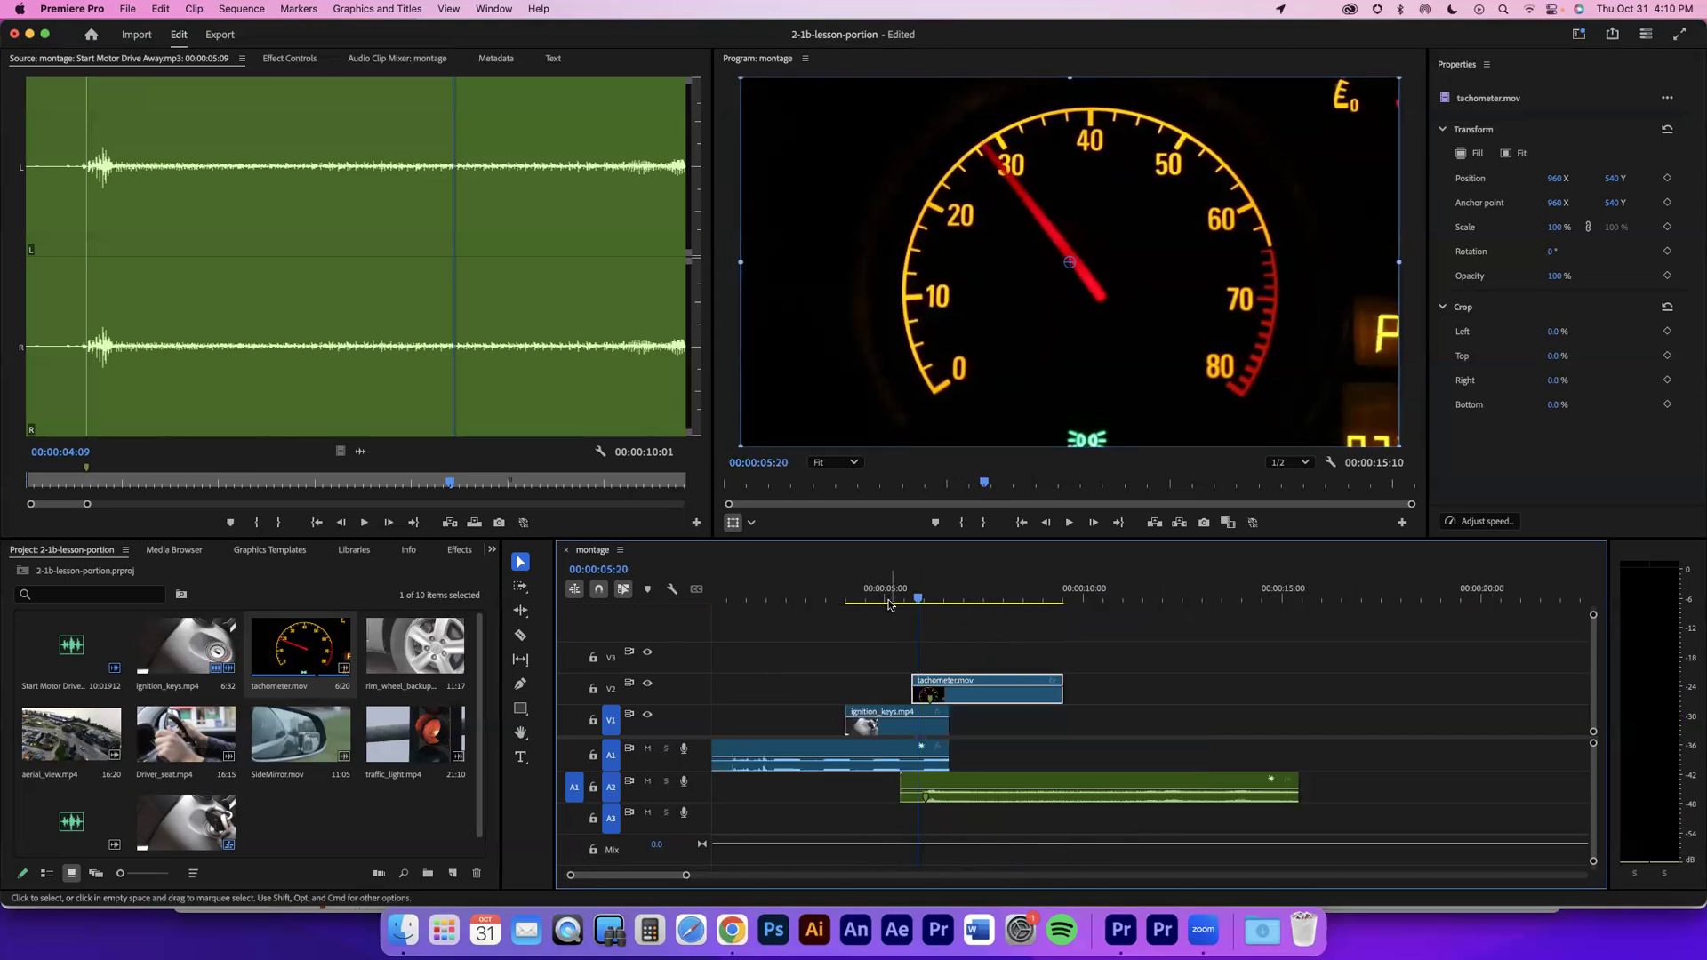
{"action": "left_click", "coordinate": [888, 605]}
{"action": "key", "text": "space"}
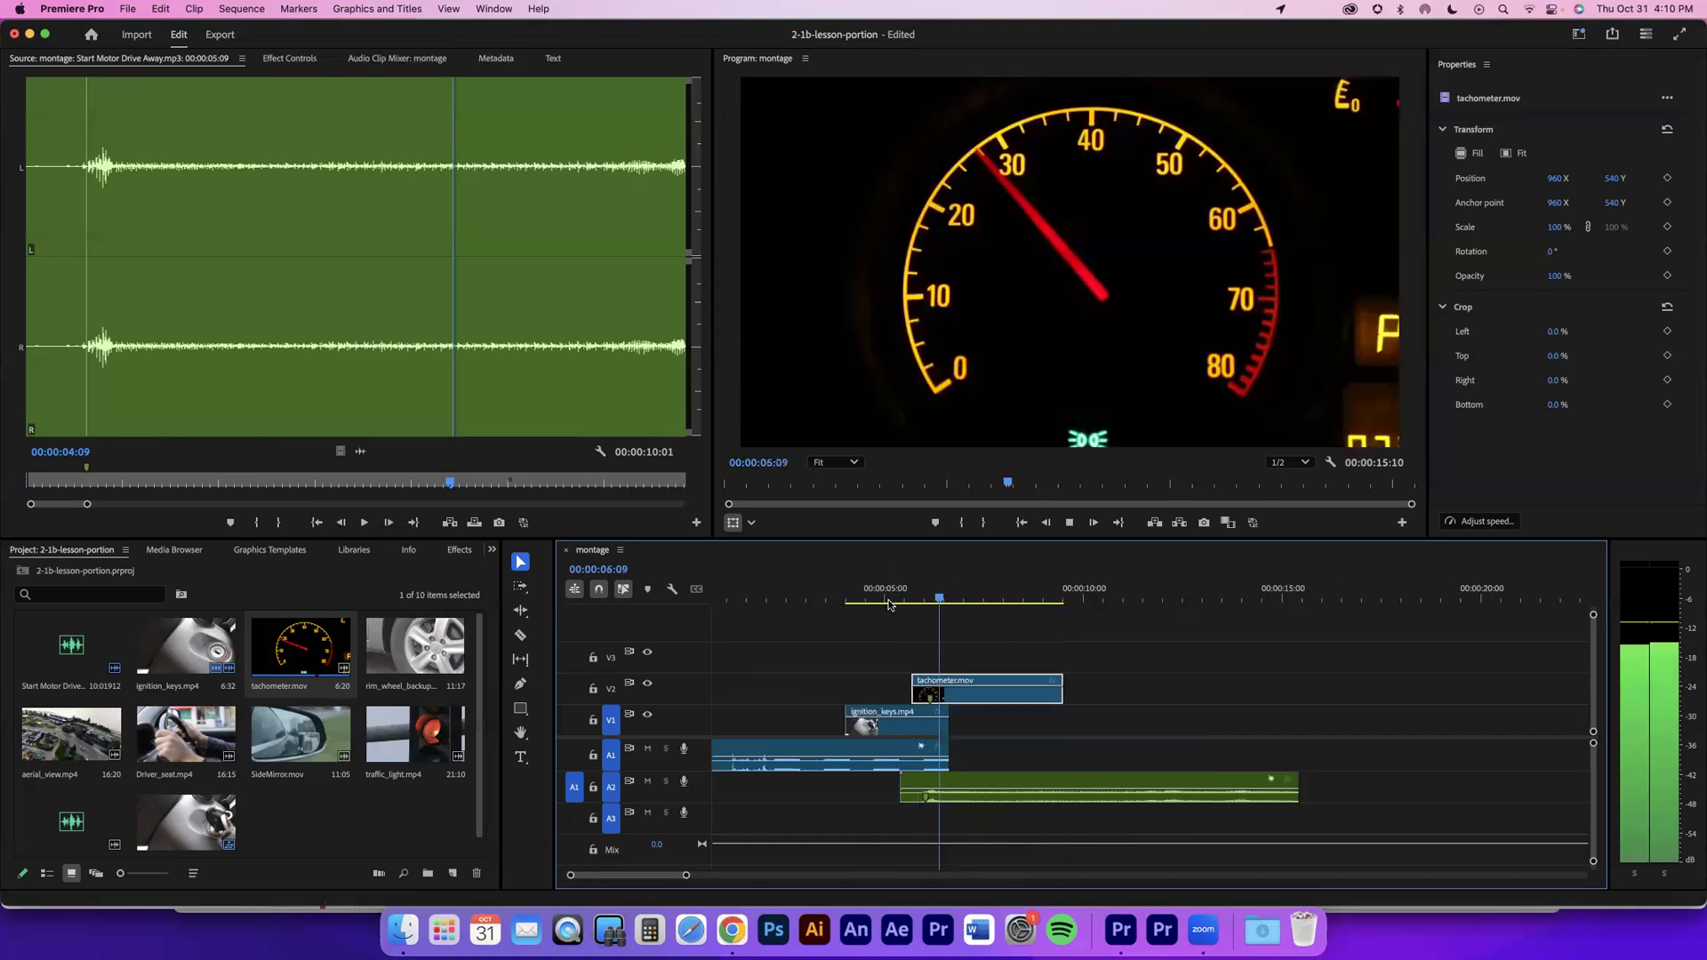
{"action": "left_click", "coordinate": [894, 601]}
{"action": "key", "text": "space"}
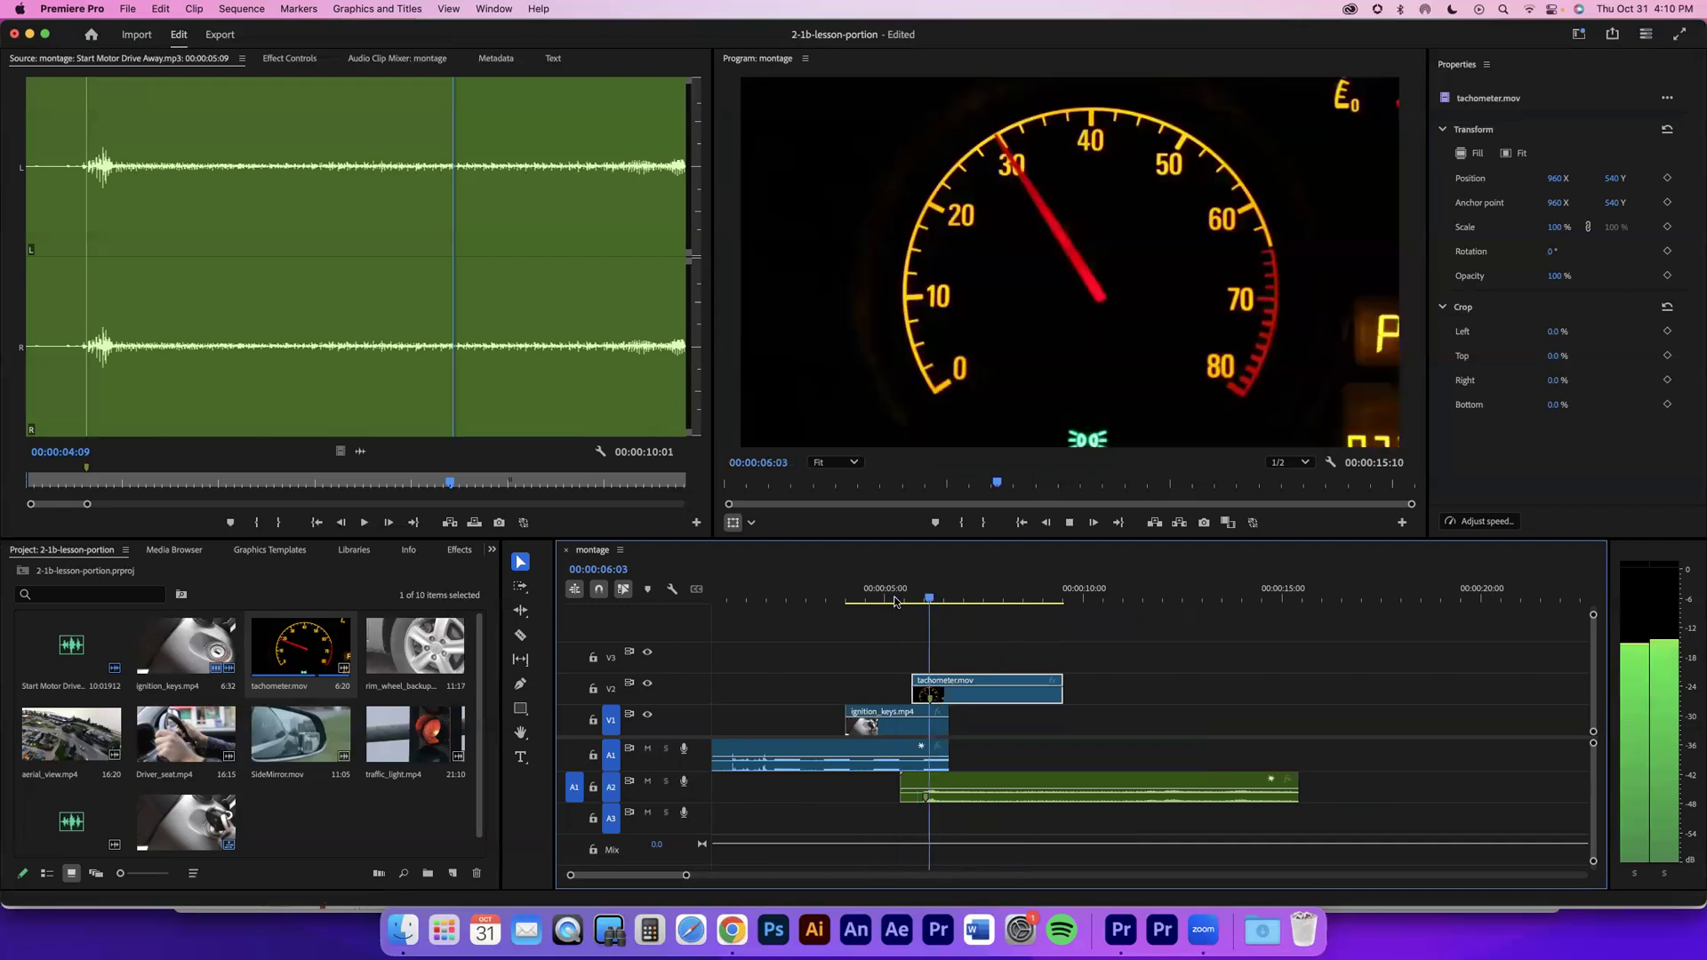
{"action": "key", "text": "space"}
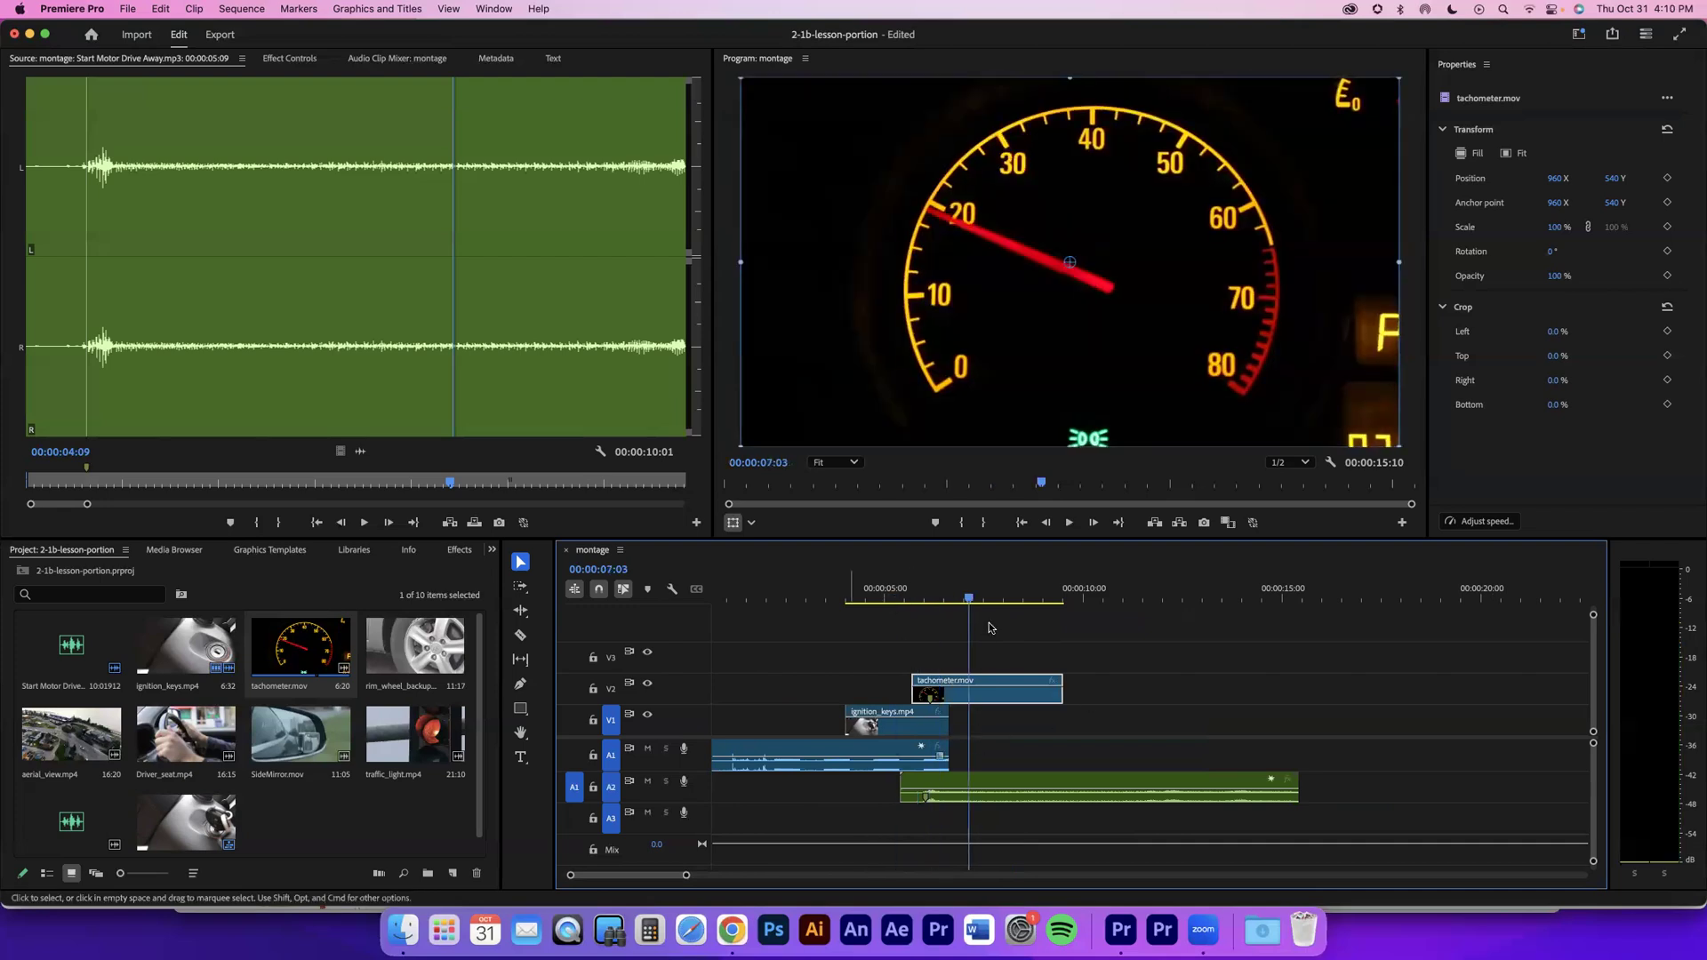
Step: Play the montage from its beginning through the tachometer clip, and move the playhead to 00:00:08:18
{"action": "key", "text": "Home"}
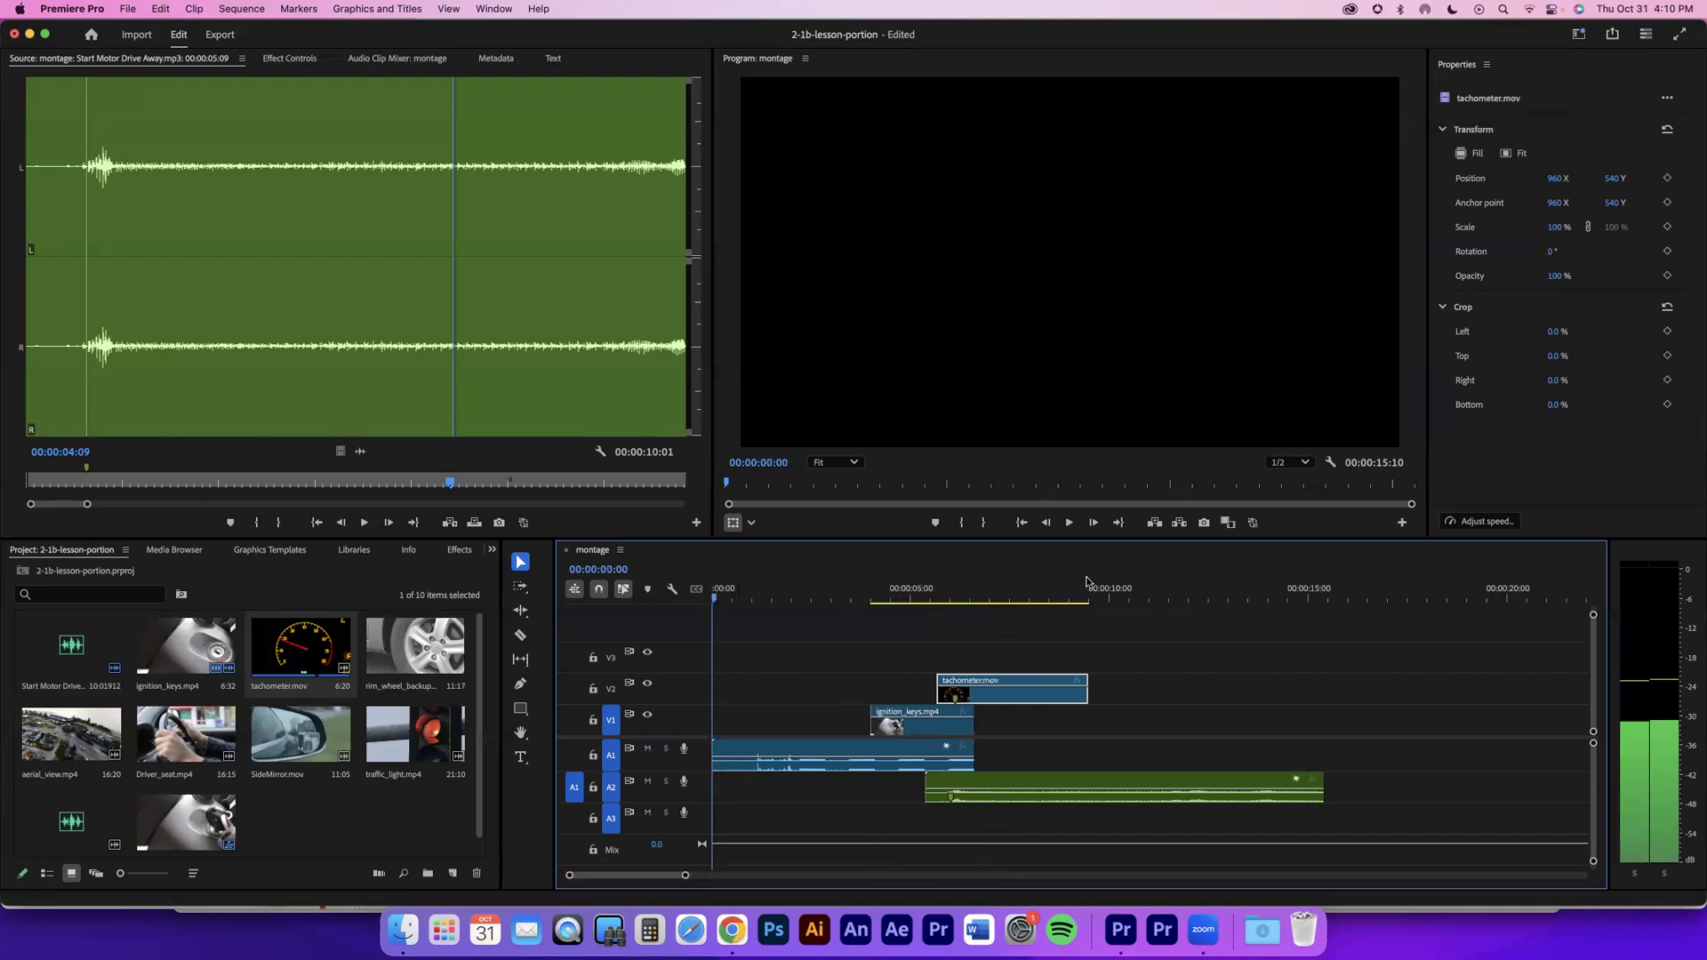
{"action": "left_click", "coordinate": [1070, 525]}
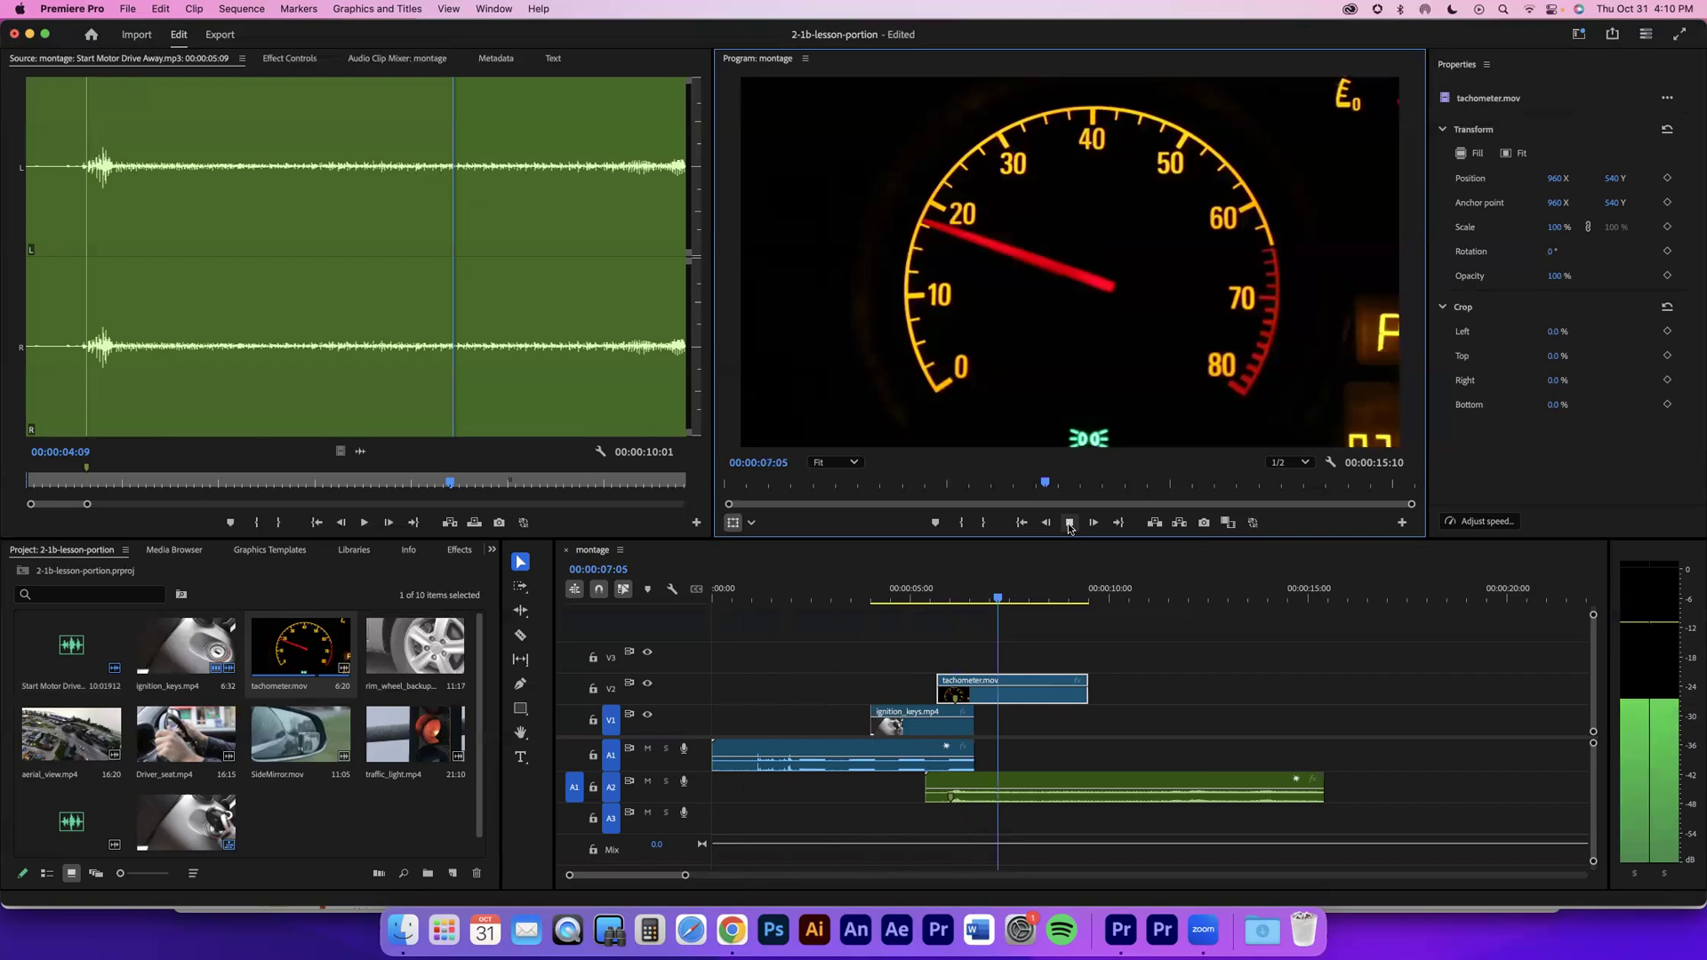
{"action": "left_click", "coordinate": [1058, 592]}
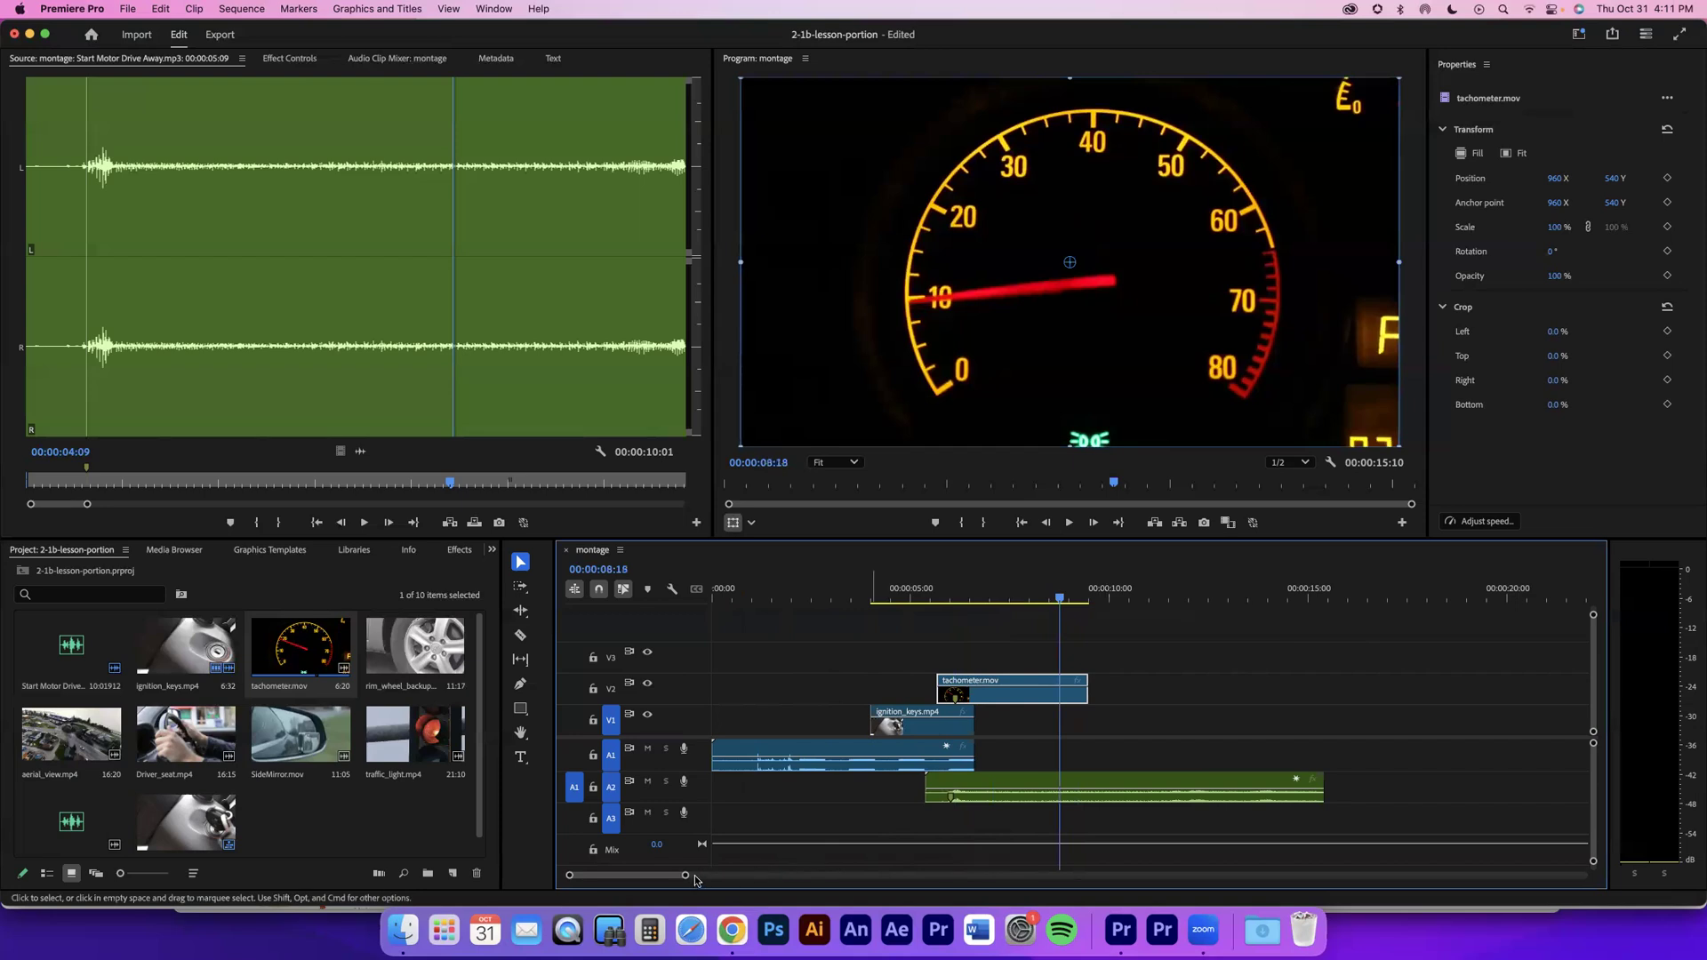
Step: Switch to Chrome, look up the required total output duration in the lesson's video requirements, and return to Premiere Pro
{"action": "key", "text": "super+Tab"}
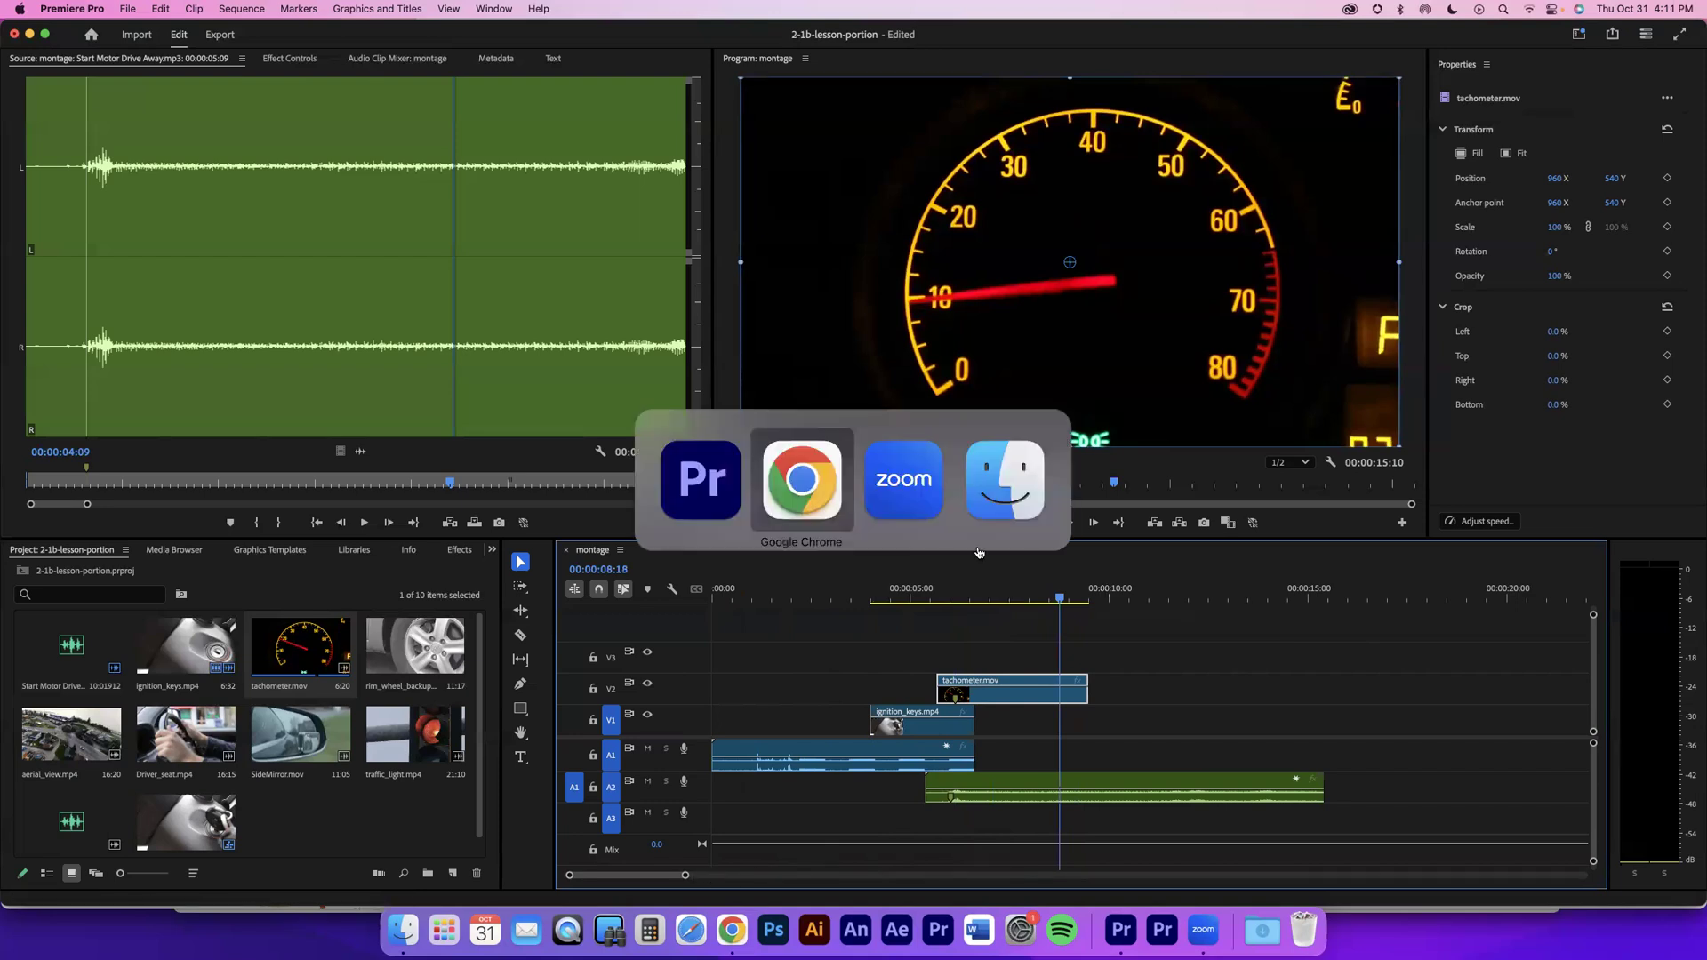
{"action": "scroll", "coordinate": [892, 455], "scroll_direction": "up", "scroll_amount": 5}
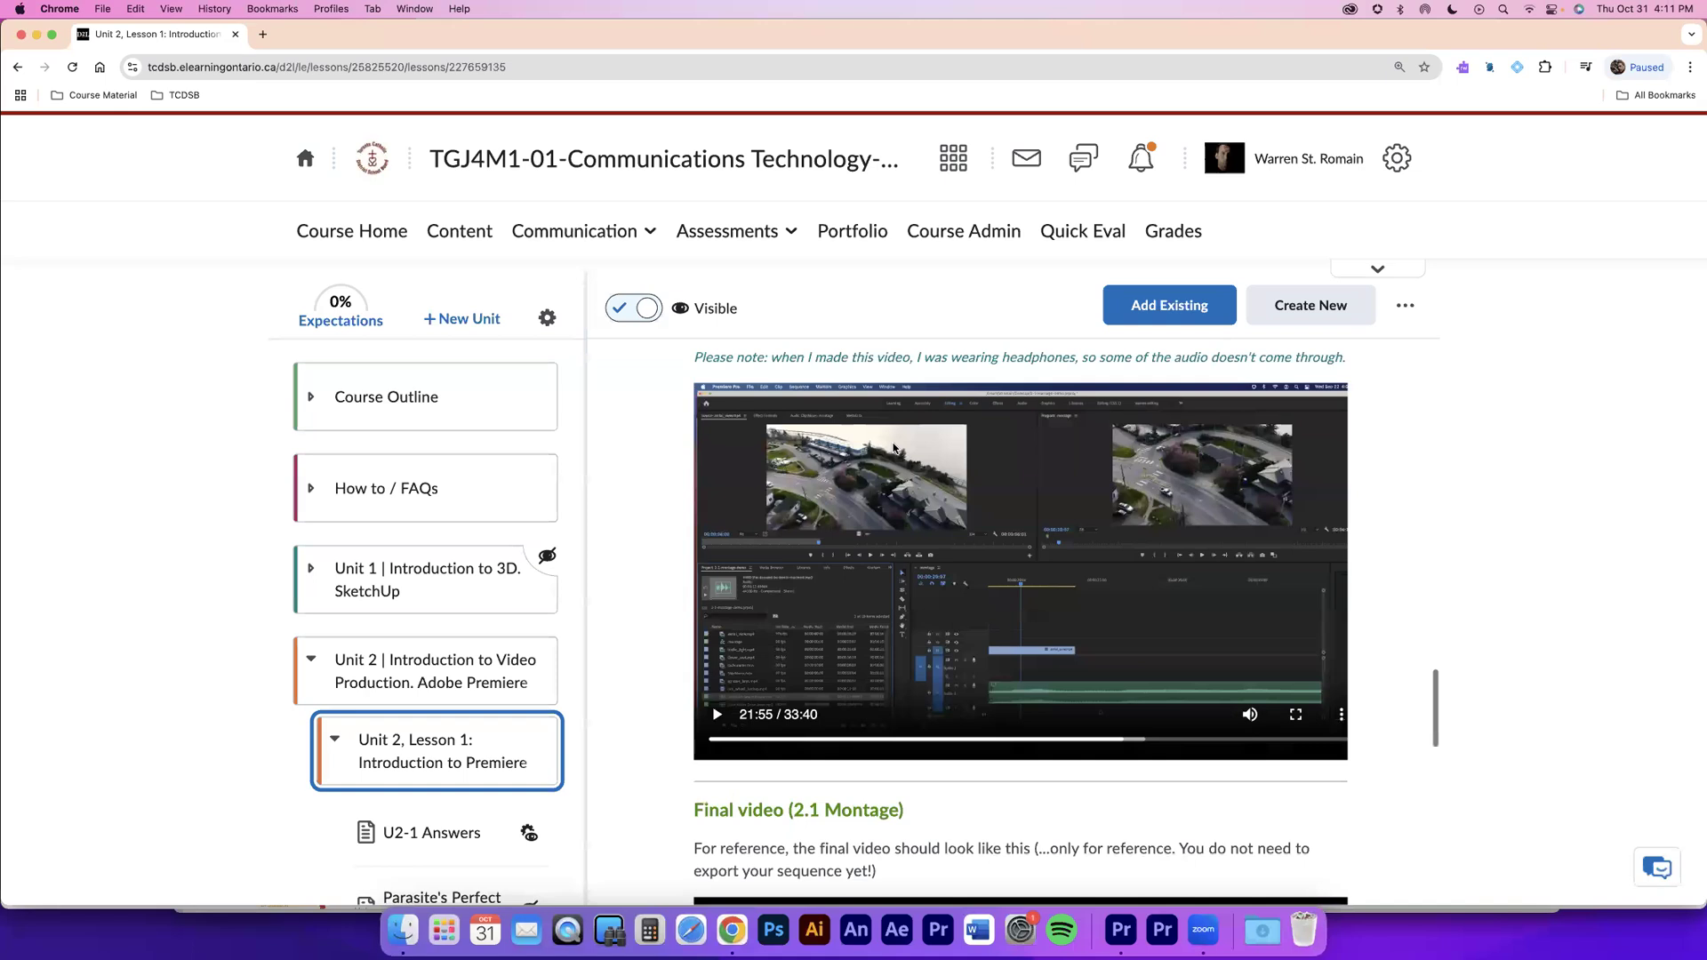
{"action": "scroll", "coordinate": [893, 448], "scroll_direction": "up", "scroll_amount": 6}
{"action": "scroll", "coordinate": [964, 640], "scroll_direction": "up", "scroll_amount": 6}
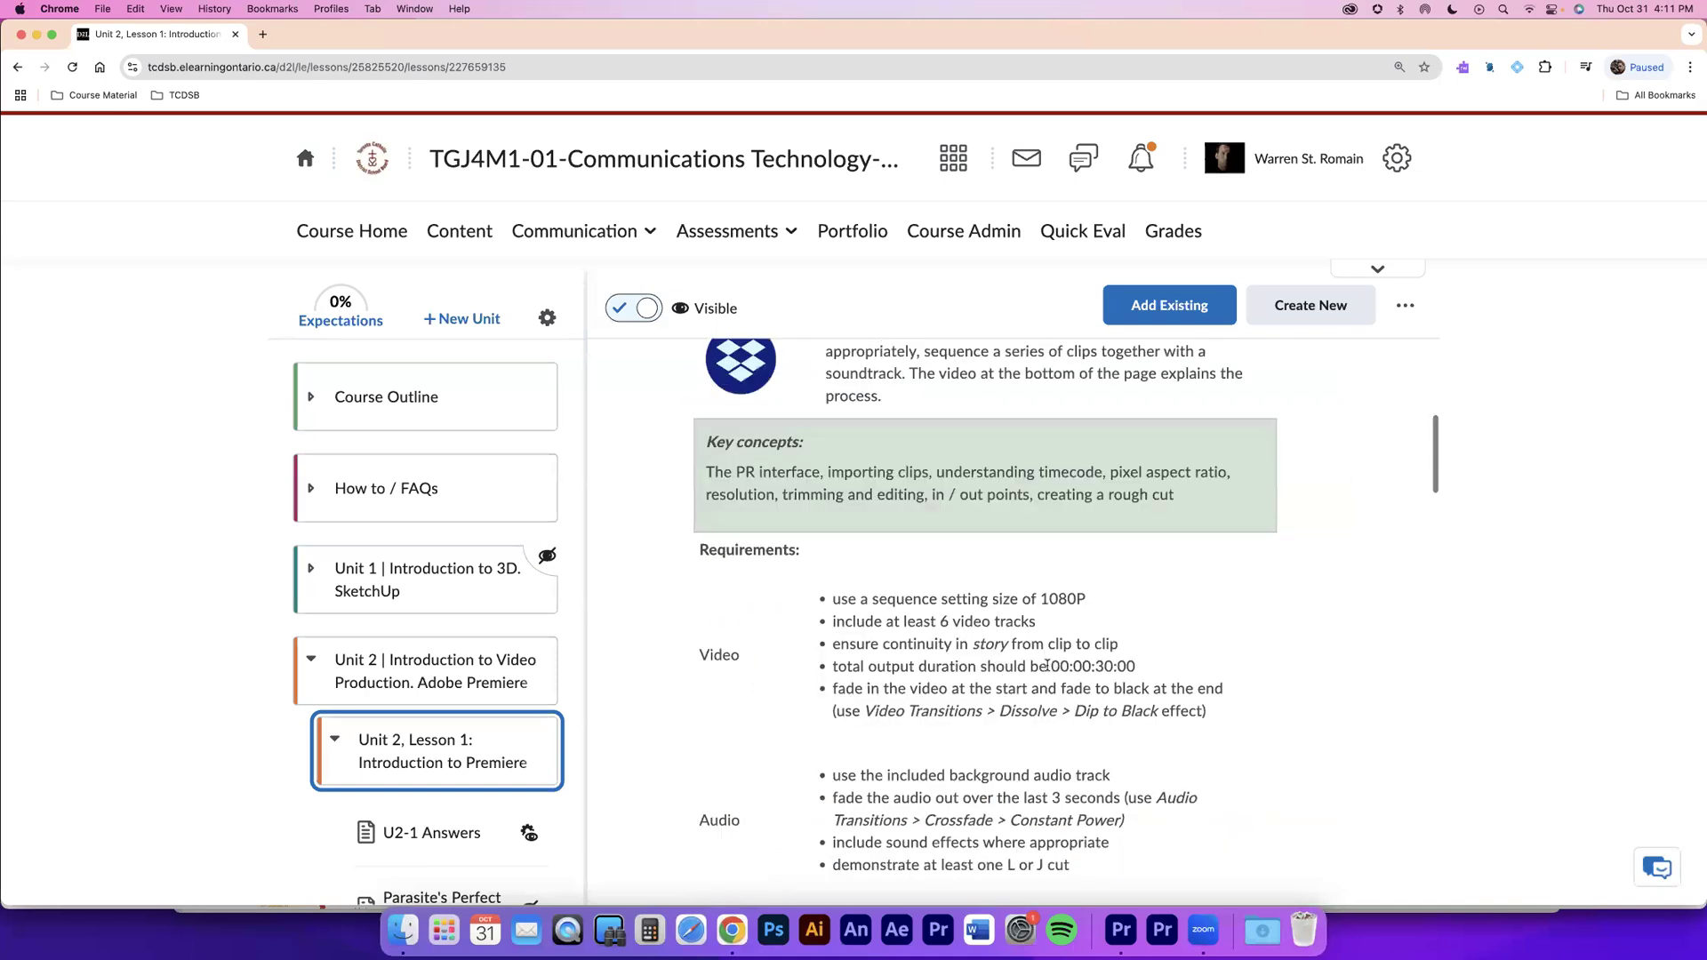
{"action": "double_click", "coordinate": [1146, 671]}
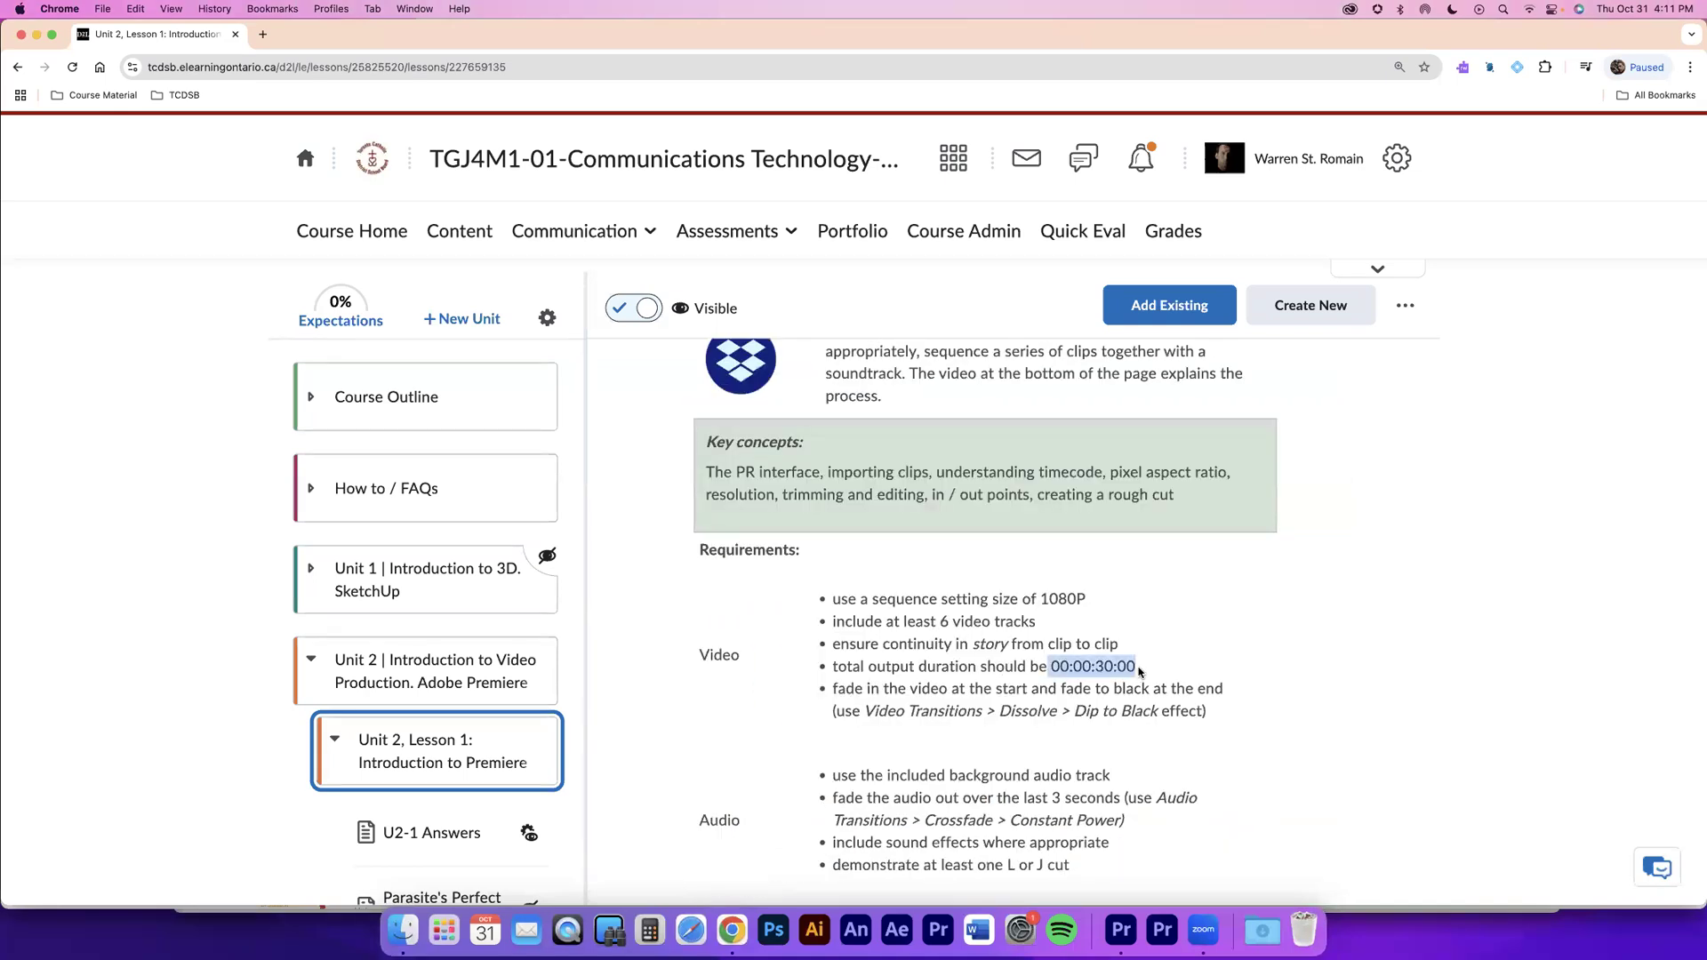
{"action": "key", "text": "super+Tab"}
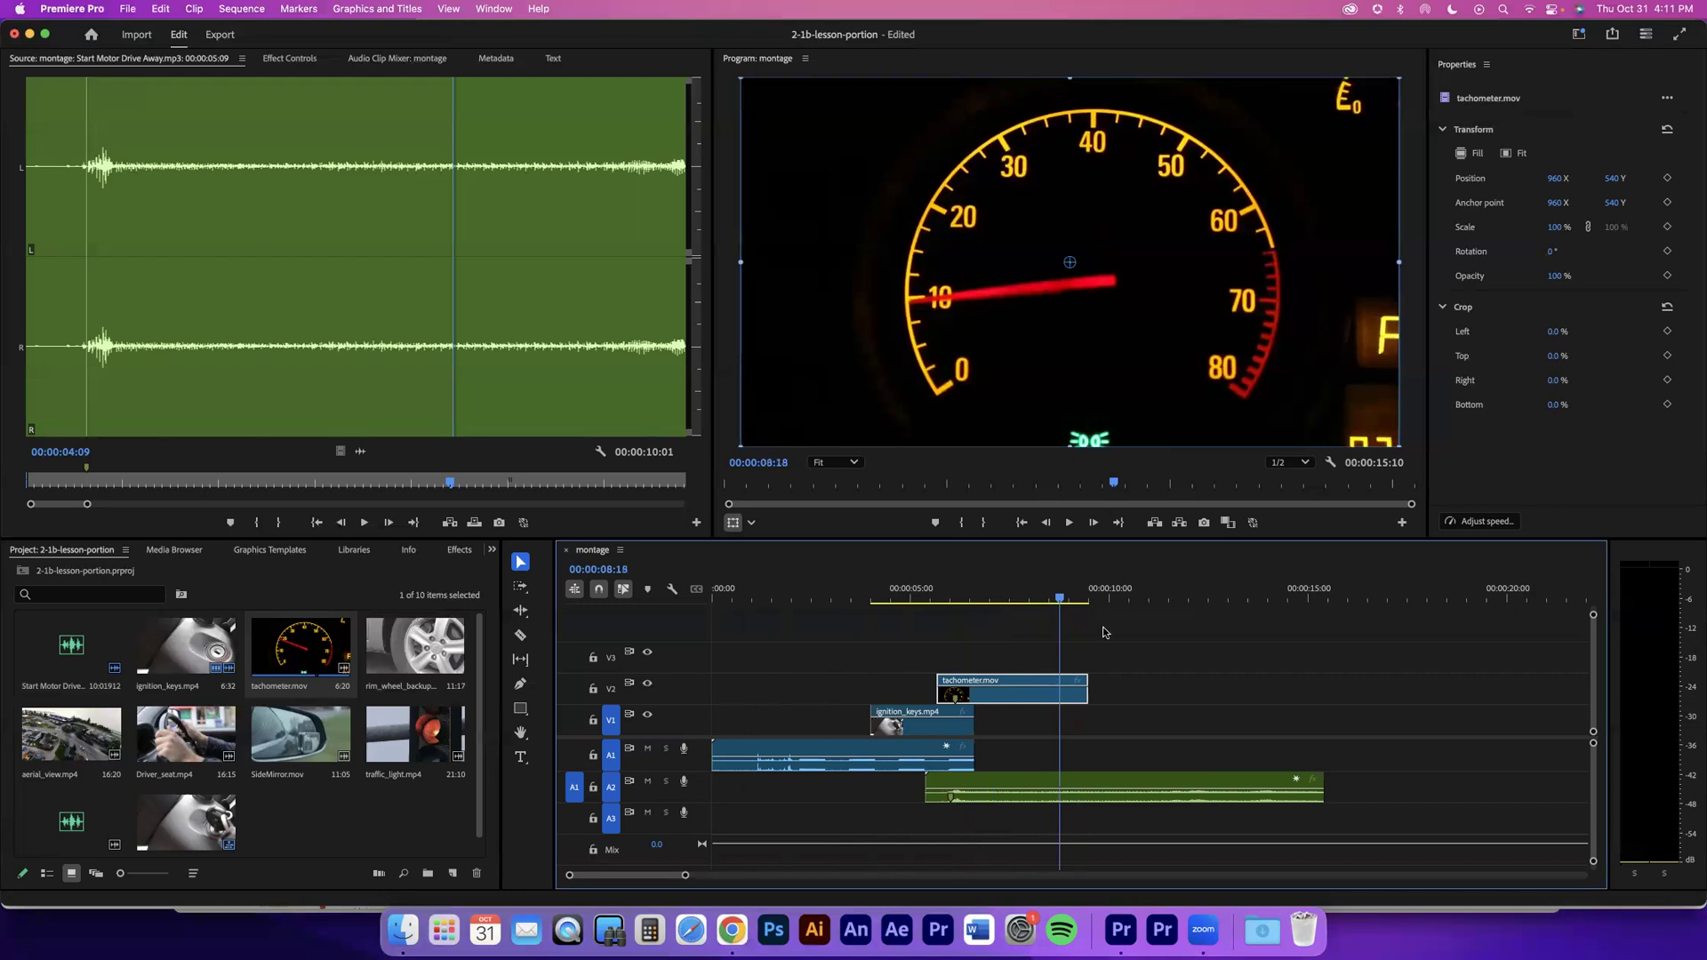
Step: Try to move the montage playhead to the 30-second point
{"action": "left_click_drag", "start_coordinate": [683, 876], "coordinate": [730, 875]}
{"action": "left_click", "coordinate": [1412, 601]}
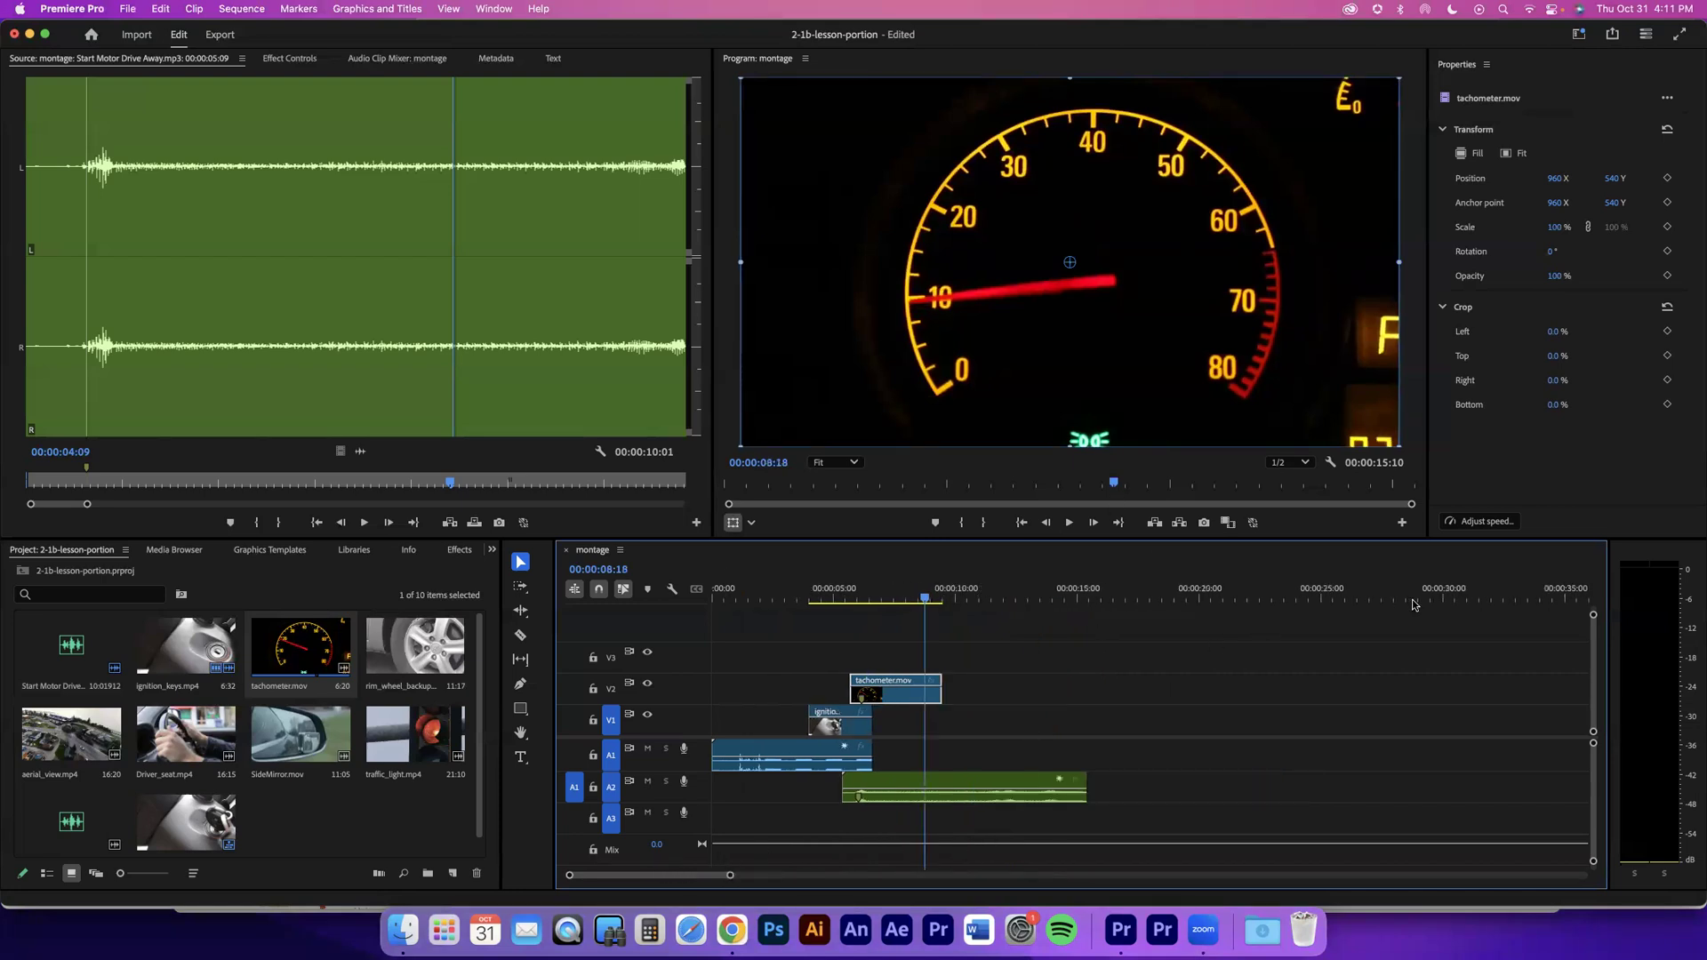
{"action": "left_click", "coordinate": [1438, 604]}
{"action": "left_click", "coordinate": [766, 463]}
{"action": "key", "text": "Tab"}
{"action": "type", "text": "30"}
{"action": "key", "text": "Return"}
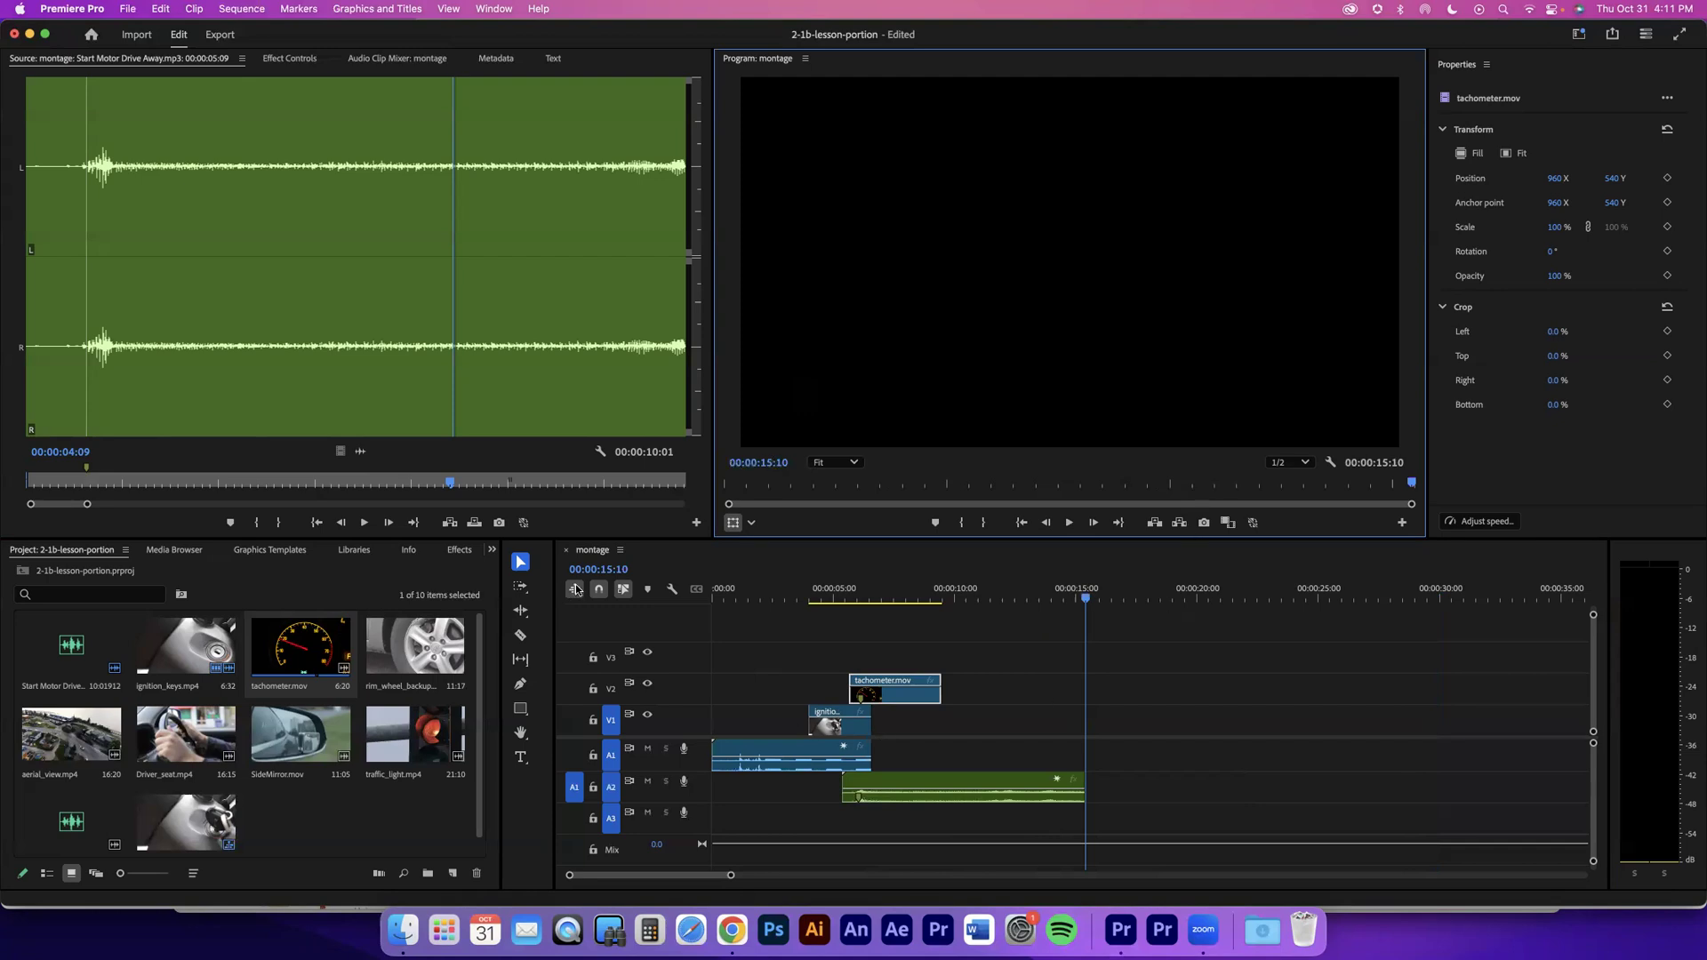
Step: Set the montage playhead to 00:00:30:00 and add a sequence marker there
{"action": "left_click", "coordinate": [646, 567]}
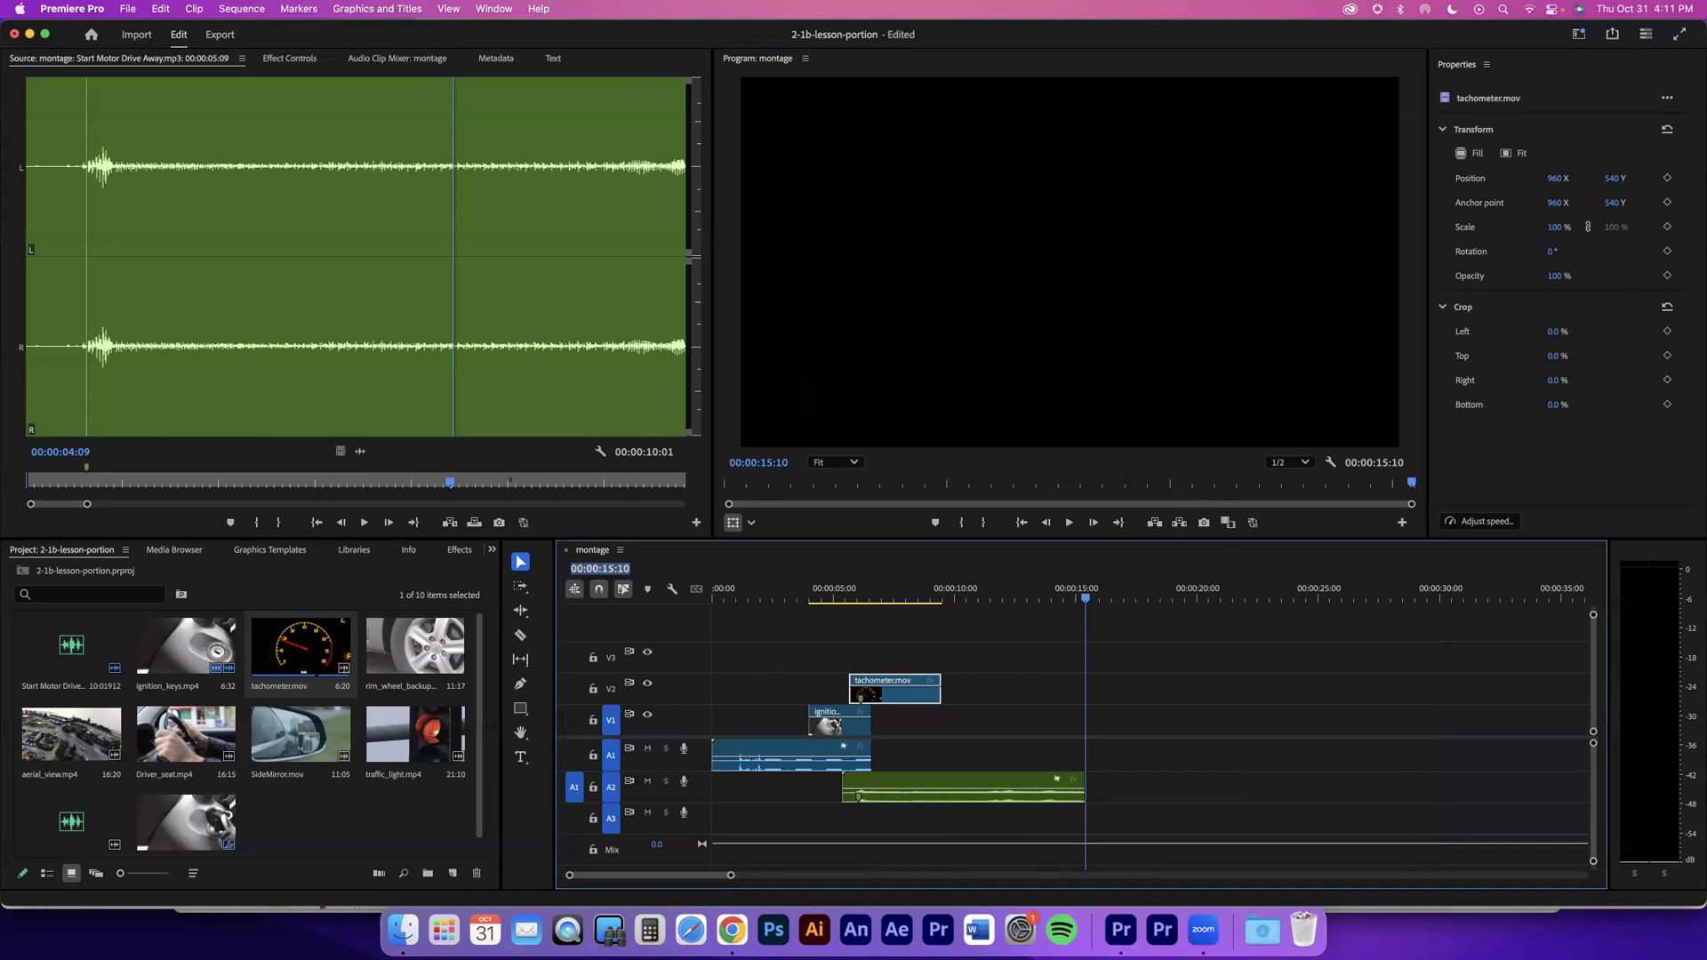
{"action": "type", "text": "3000"}
{"action": "key", "text": "Return"}
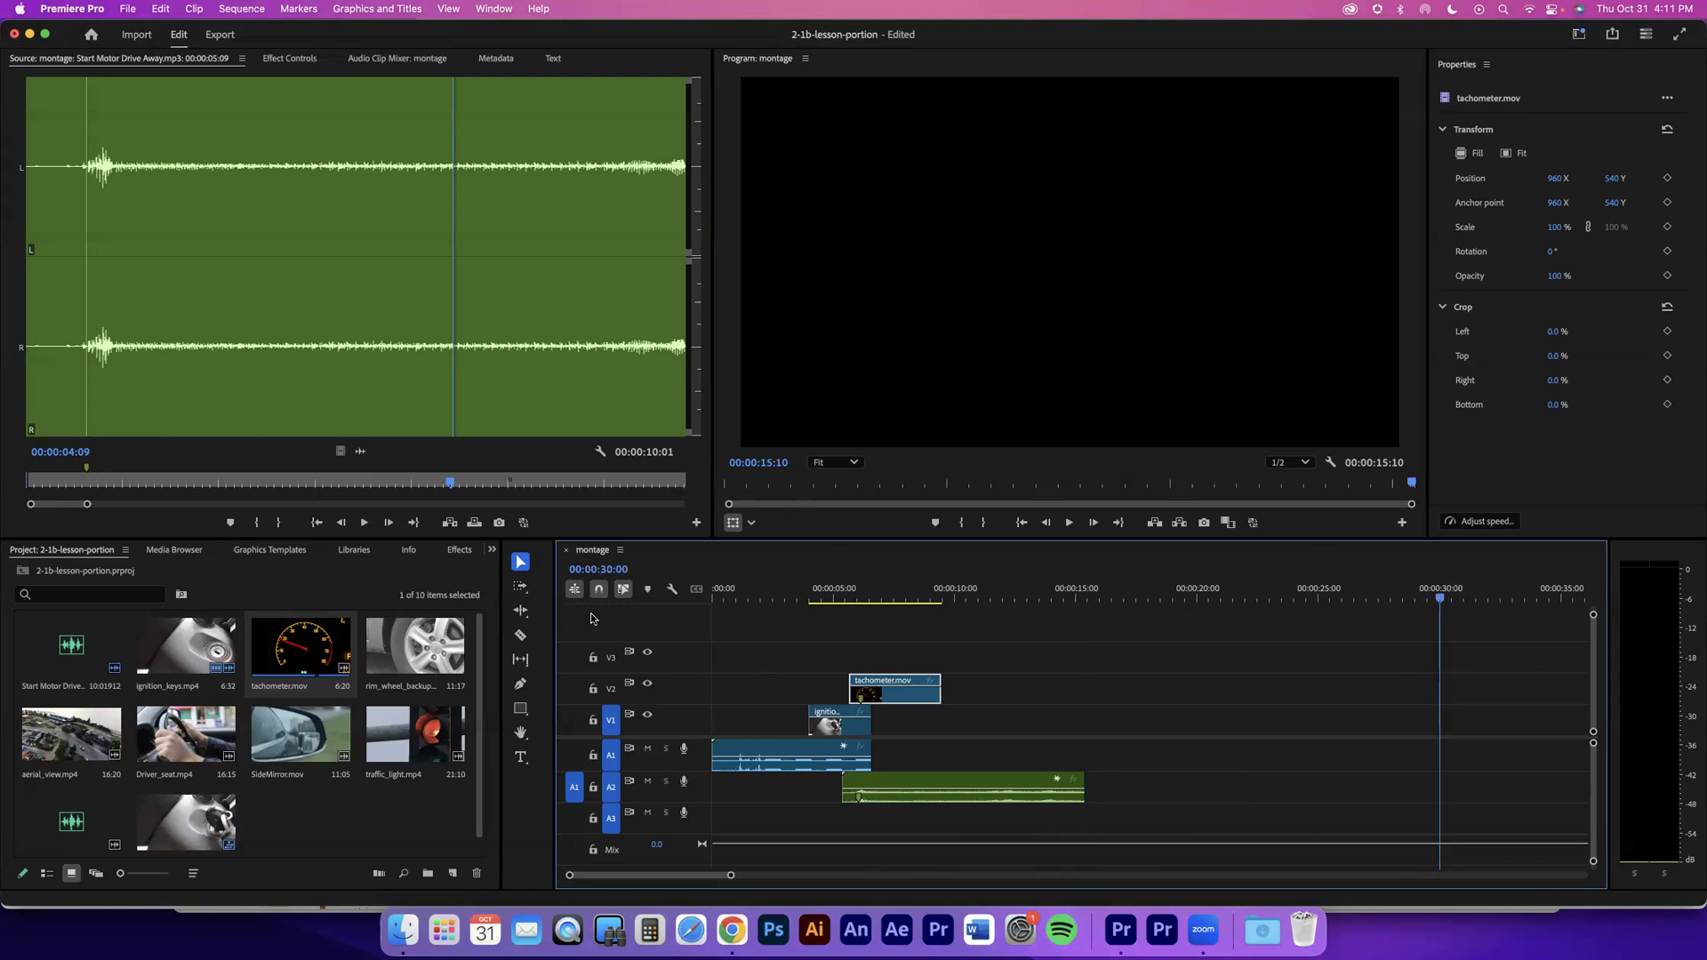
{"action": "left_click", "coordinate": [648, 591]}
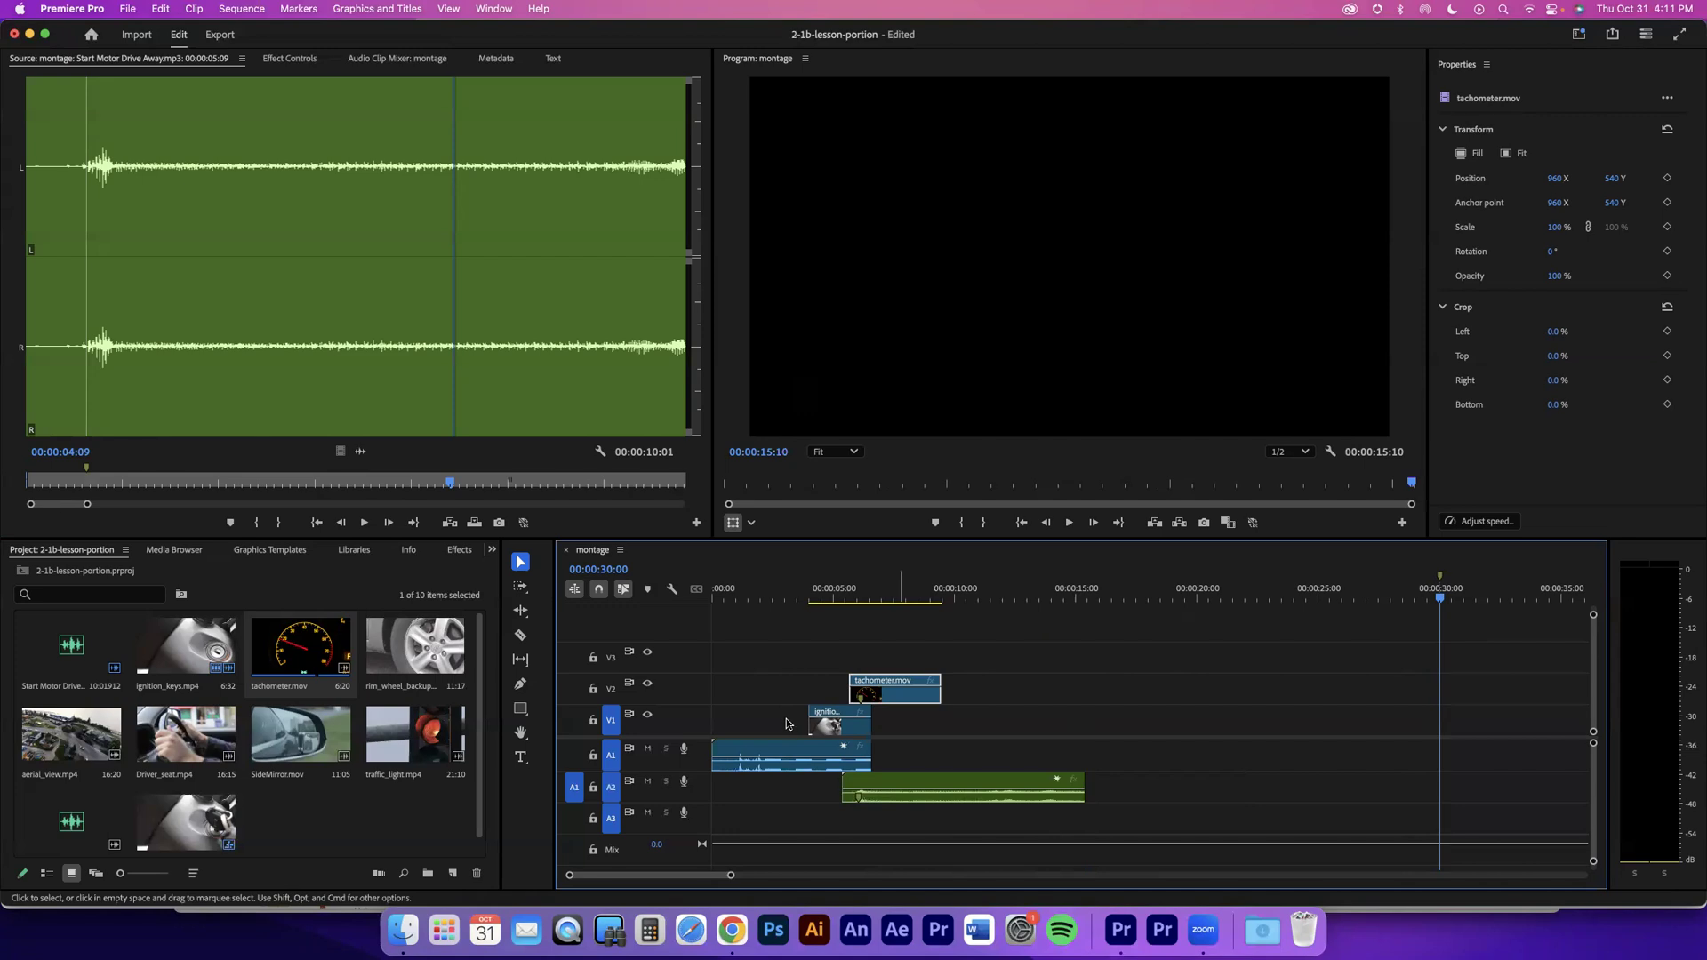
Step: Switch to Chrome, play the Final video (2.1 Montage) reference to the wheel shot, and skip ahead to 0:17
{"action": "key", "text": "super+Tab"}
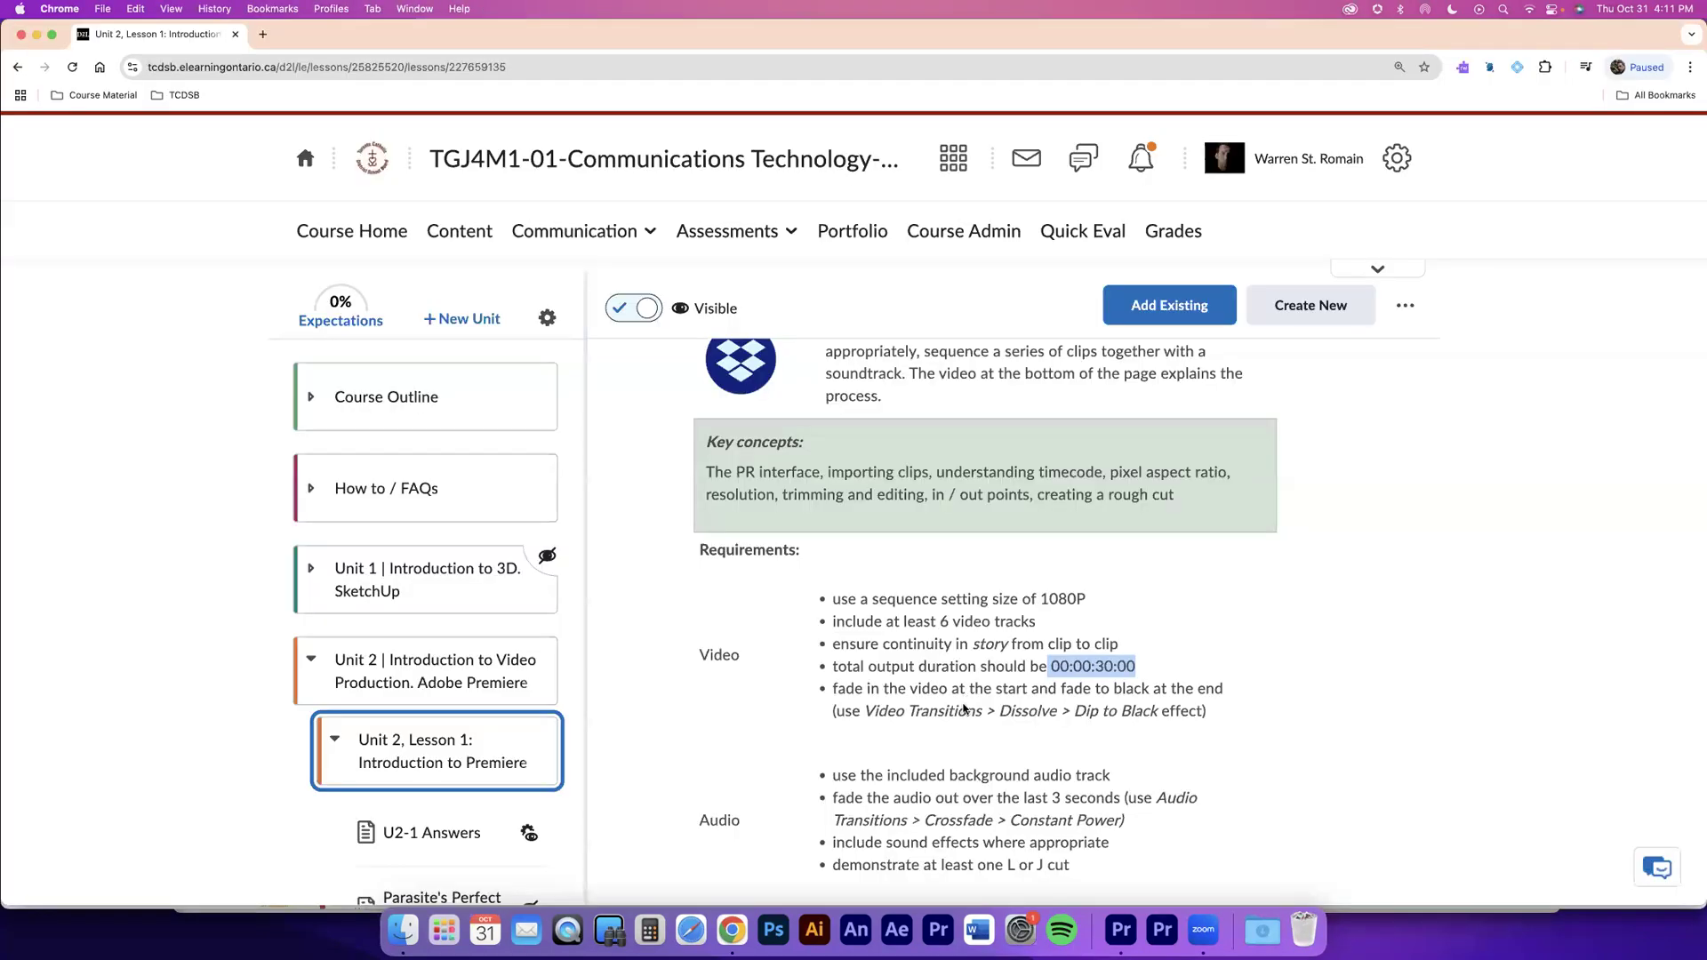
{"action": "scroll", "coordinate": [963, 707], "scroll_direction": "down", "scroll_amount": 10}
{"action": "scroll", "coordinate": [959, 711], "scroll_direction": "down", "scroll_amount": 10}
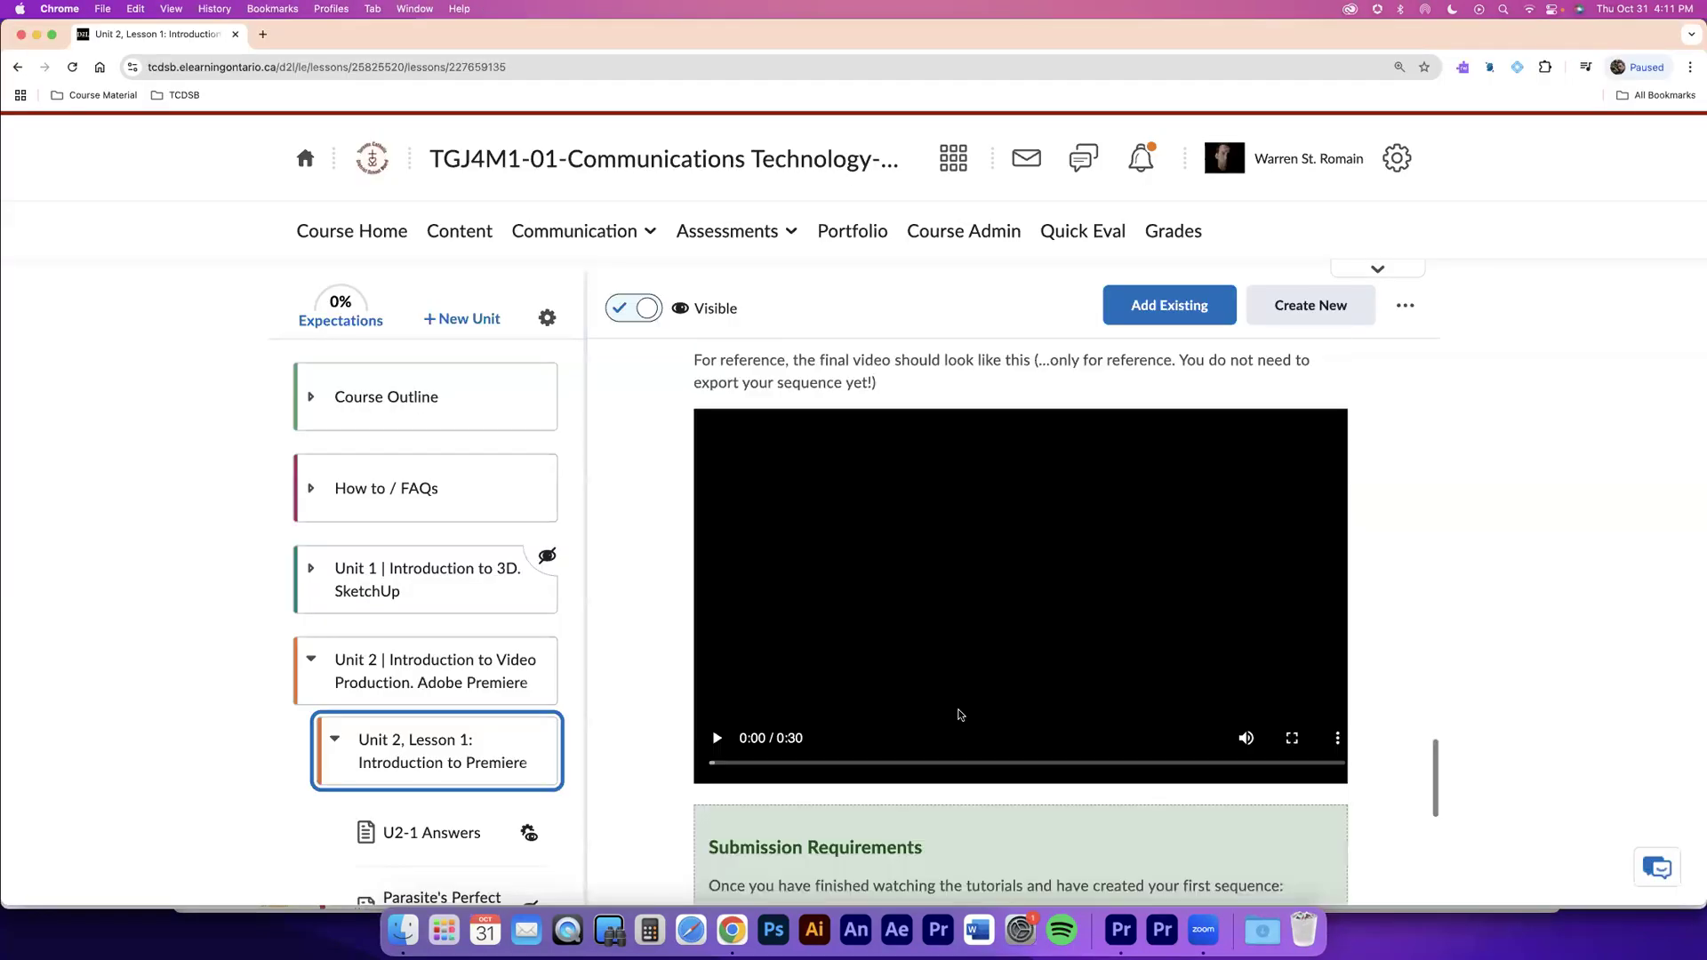
{"action": "scroll", "coordinate": [698, 609], "scroll_direction": "down", "scroll_amount": 2}
{"action": "left_click", "coordinate": [739, 630]}
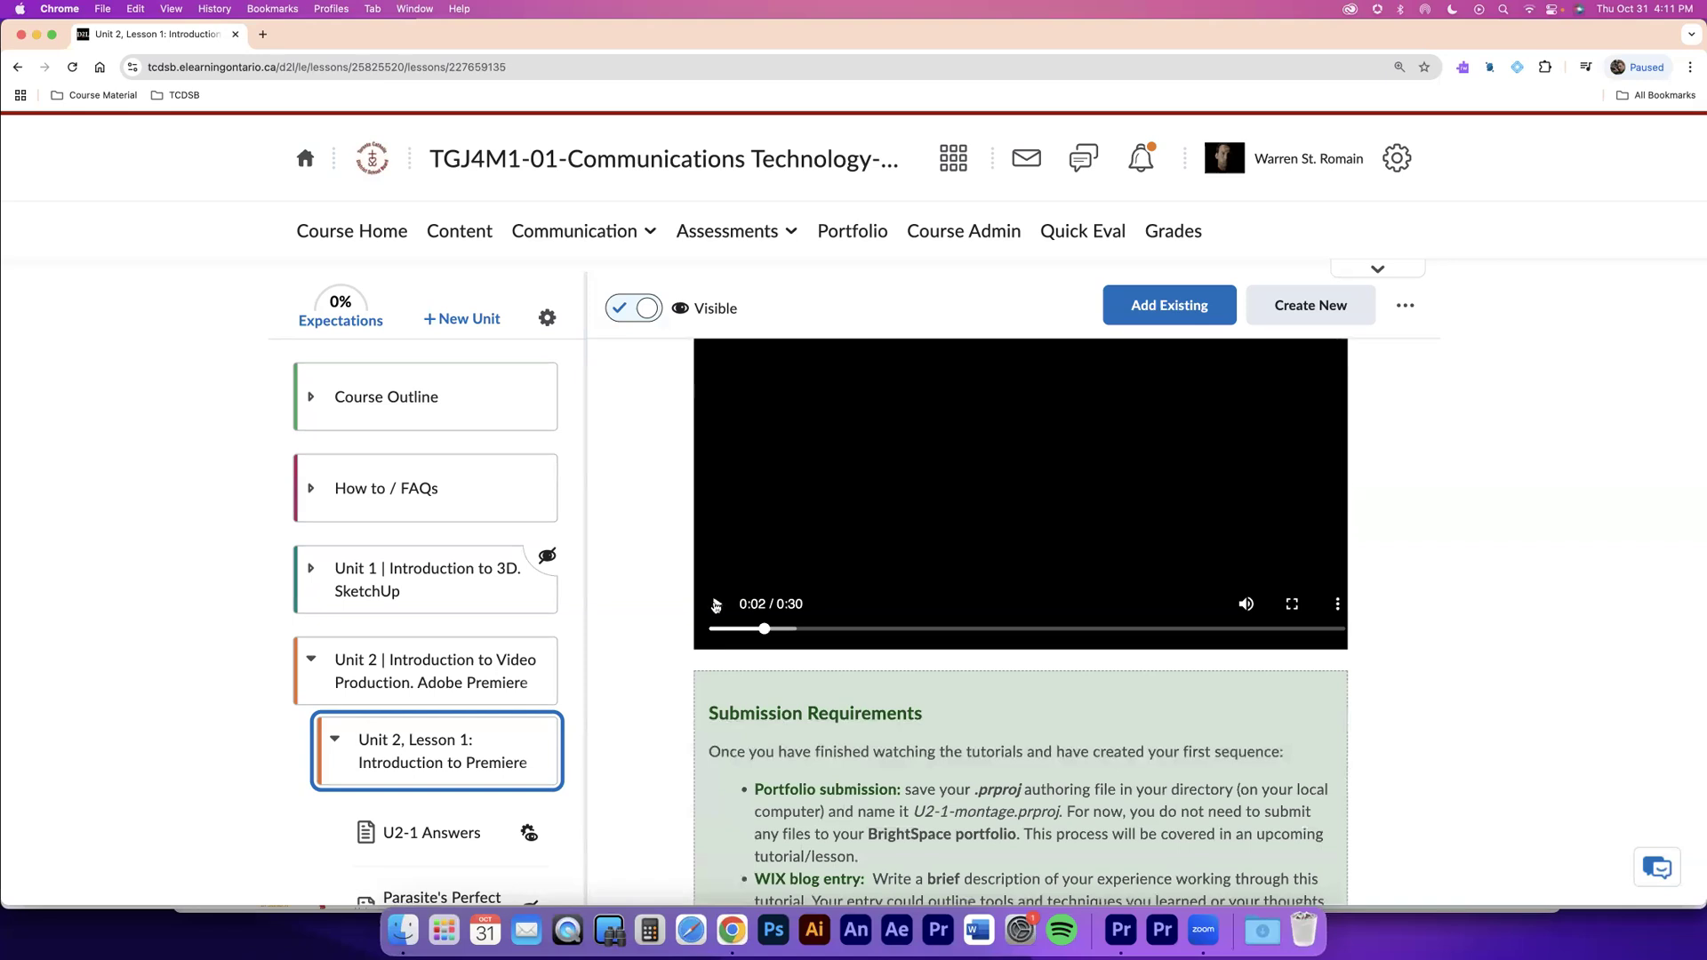
{"action": "left_click", "coordinate": [822, 632]}
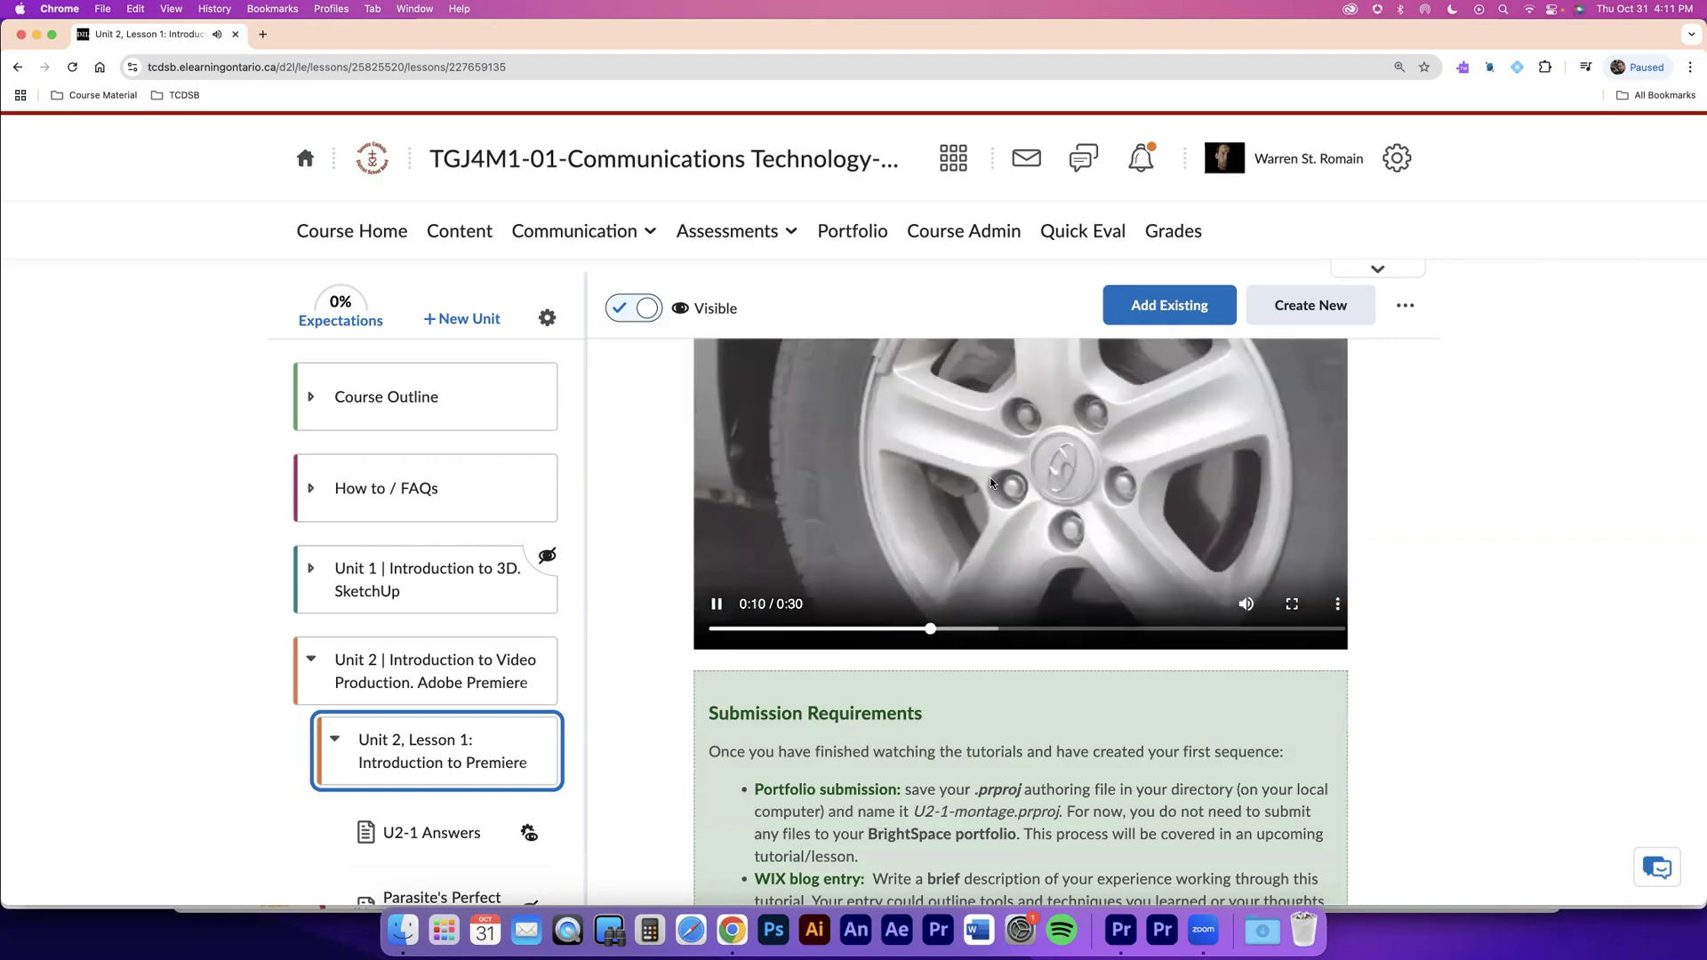
{"action": "left_click", "coordinate": [995, 552]}
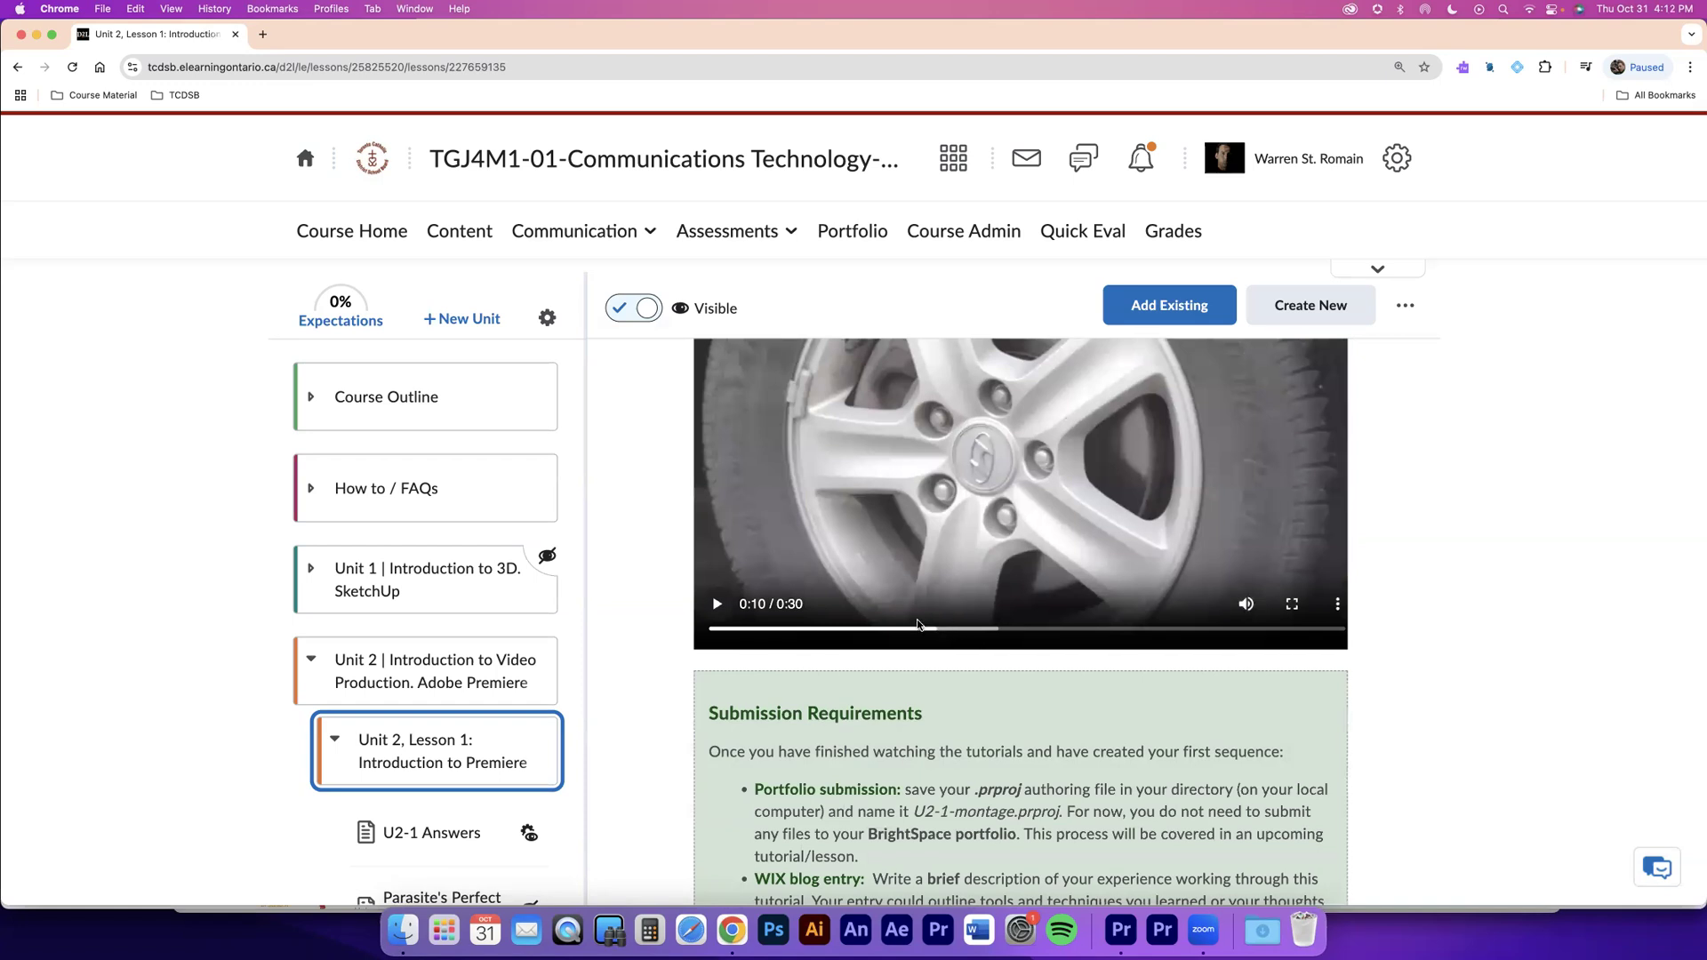
{"action": "key", "text": "super+Tab"}
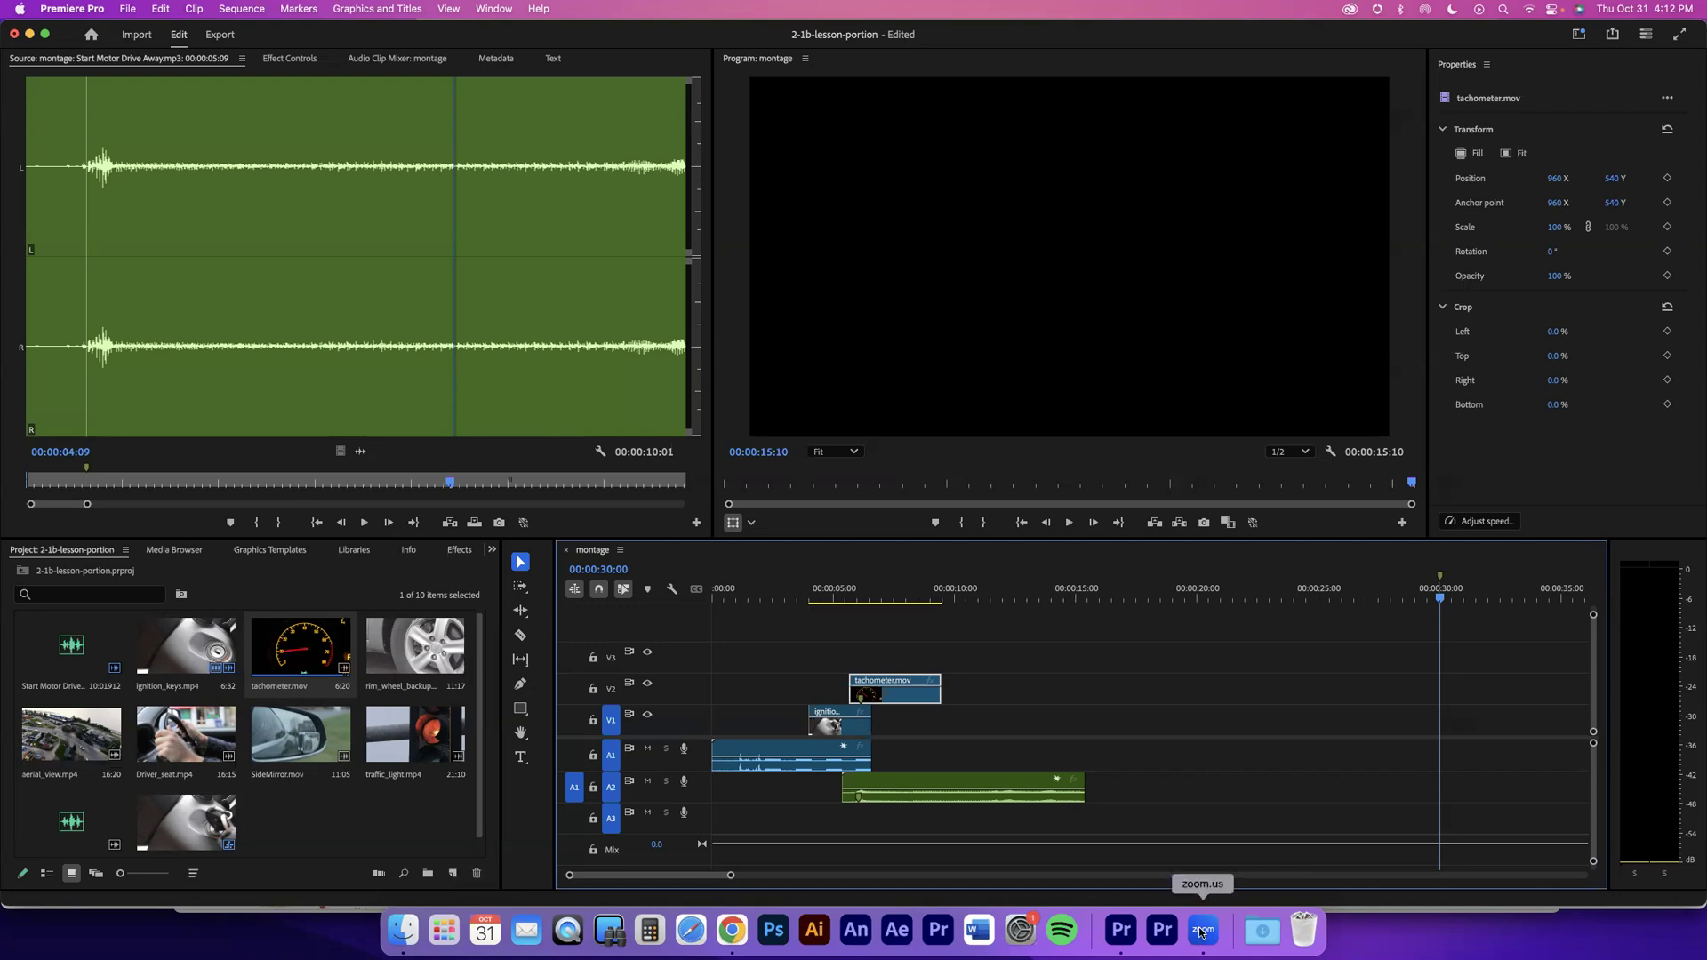
{"action": "left_click", "coordinate": [746, 925]}
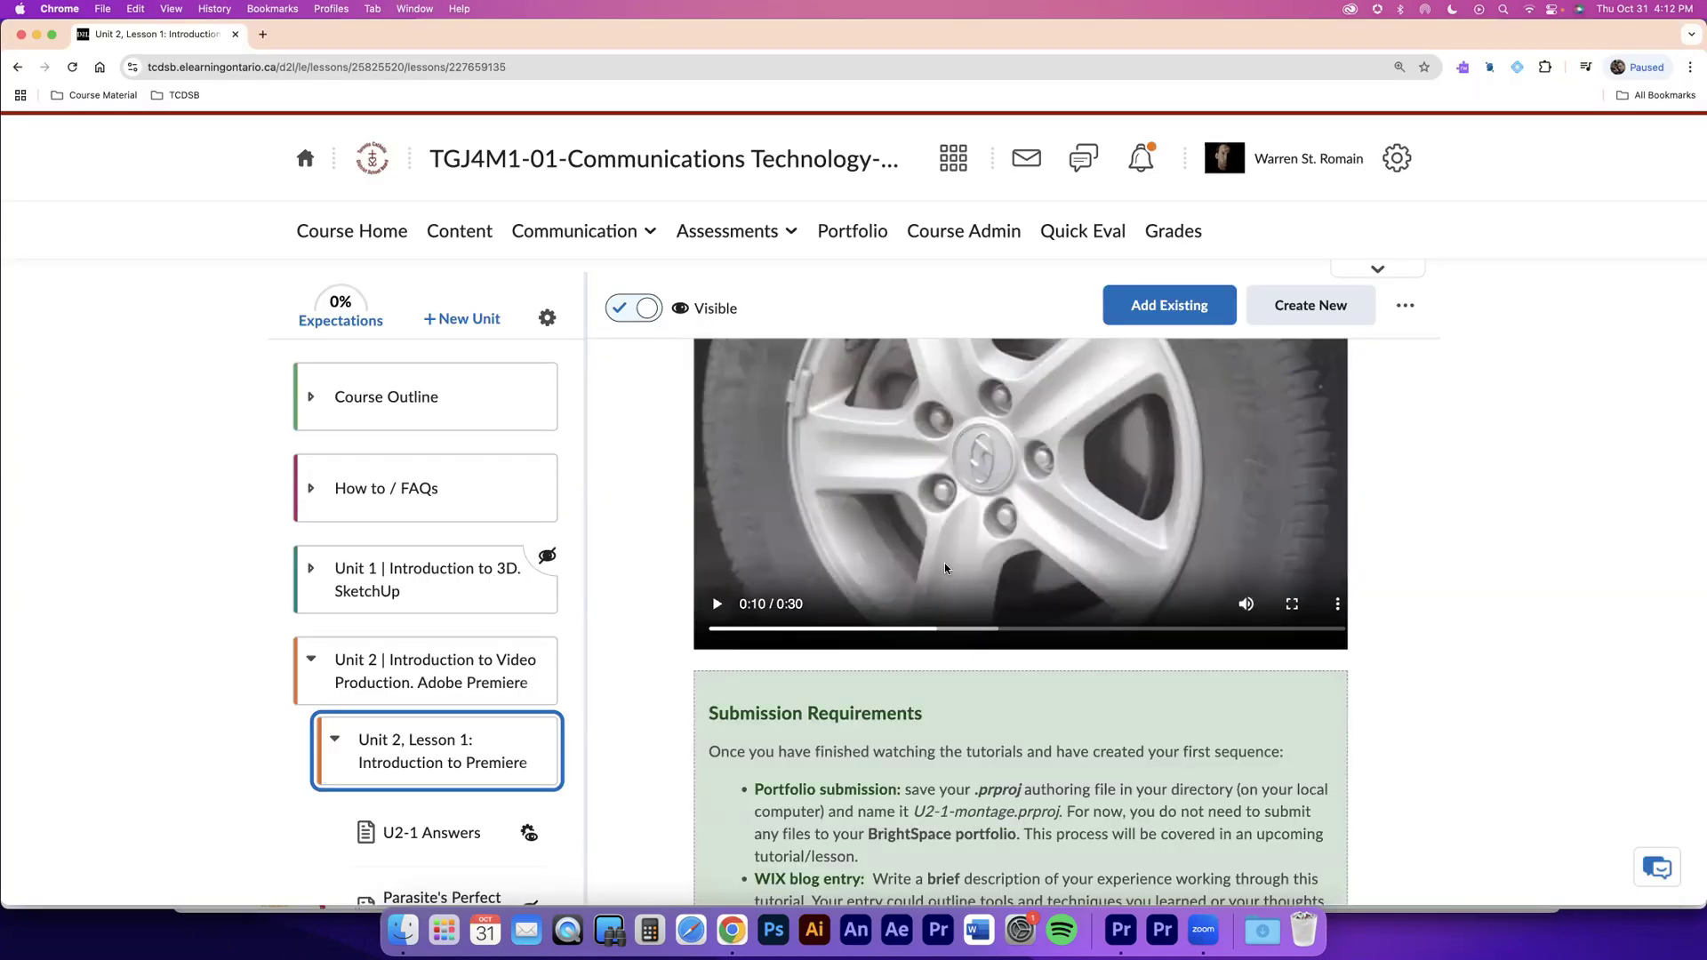
{"action": "left_click_drag", "start_coordinate": [961, 631], "coordinate": [1074, 633]}
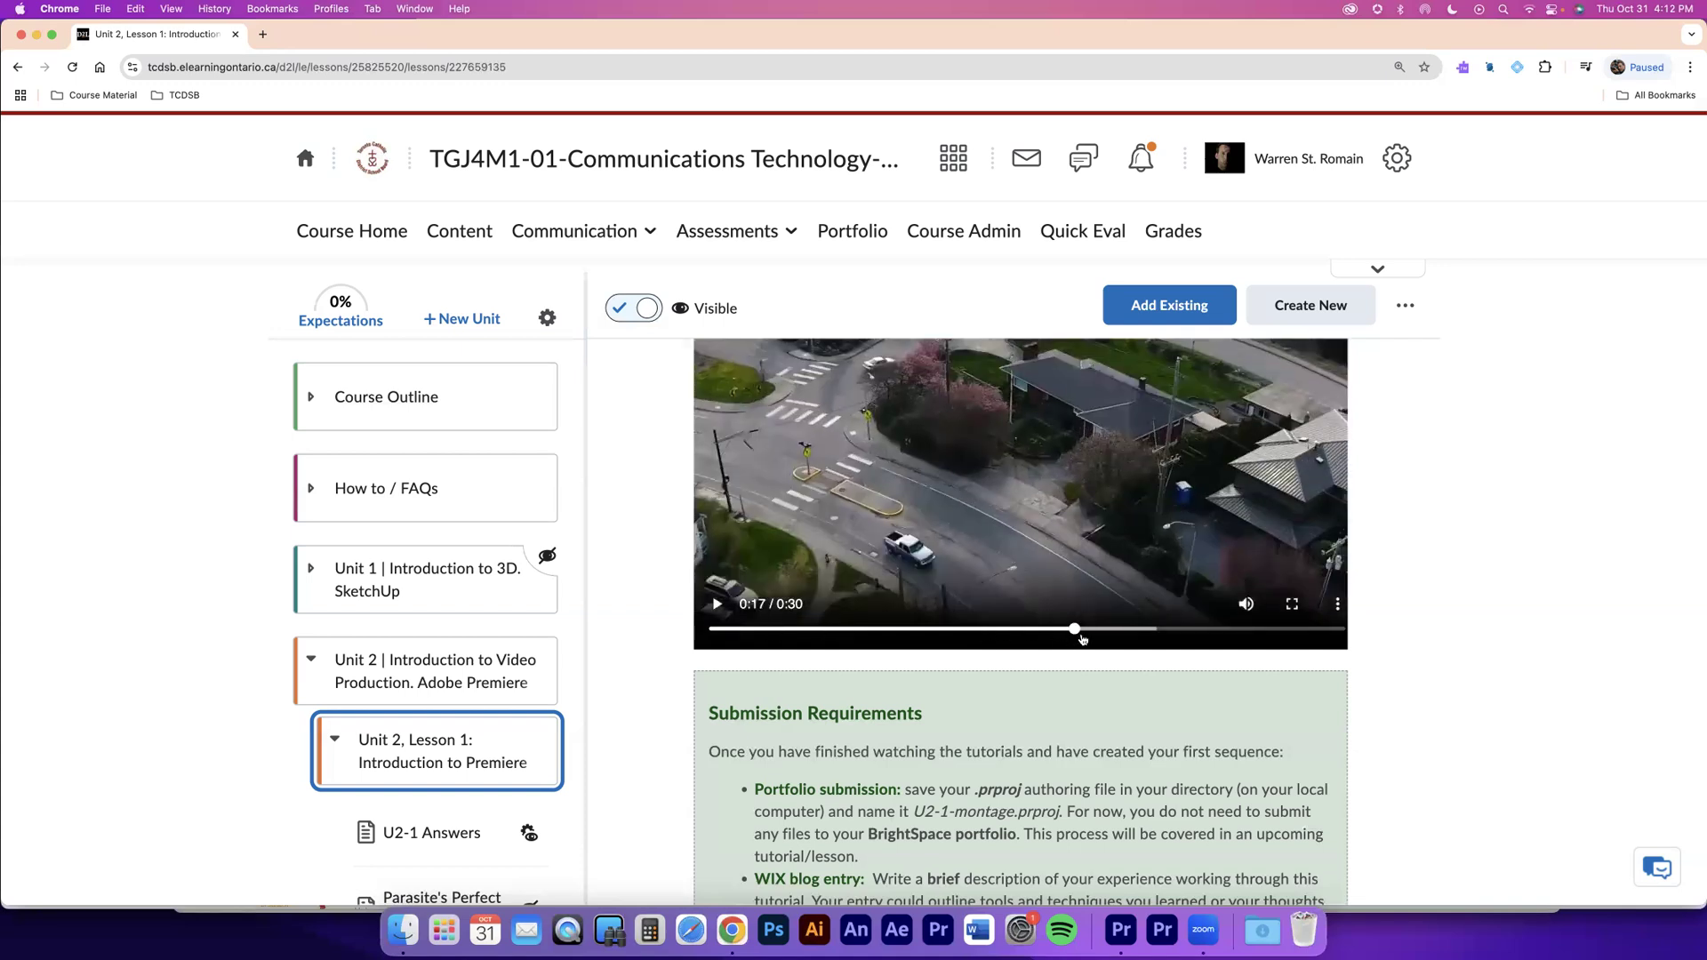
Step: Read the fade, background audio, sound effect and L or J cut requirements on the lesson page
{"action": "scroll", "coordinate": [1019, 595], "scroll_direction": "up", "scroll_amount": 5}
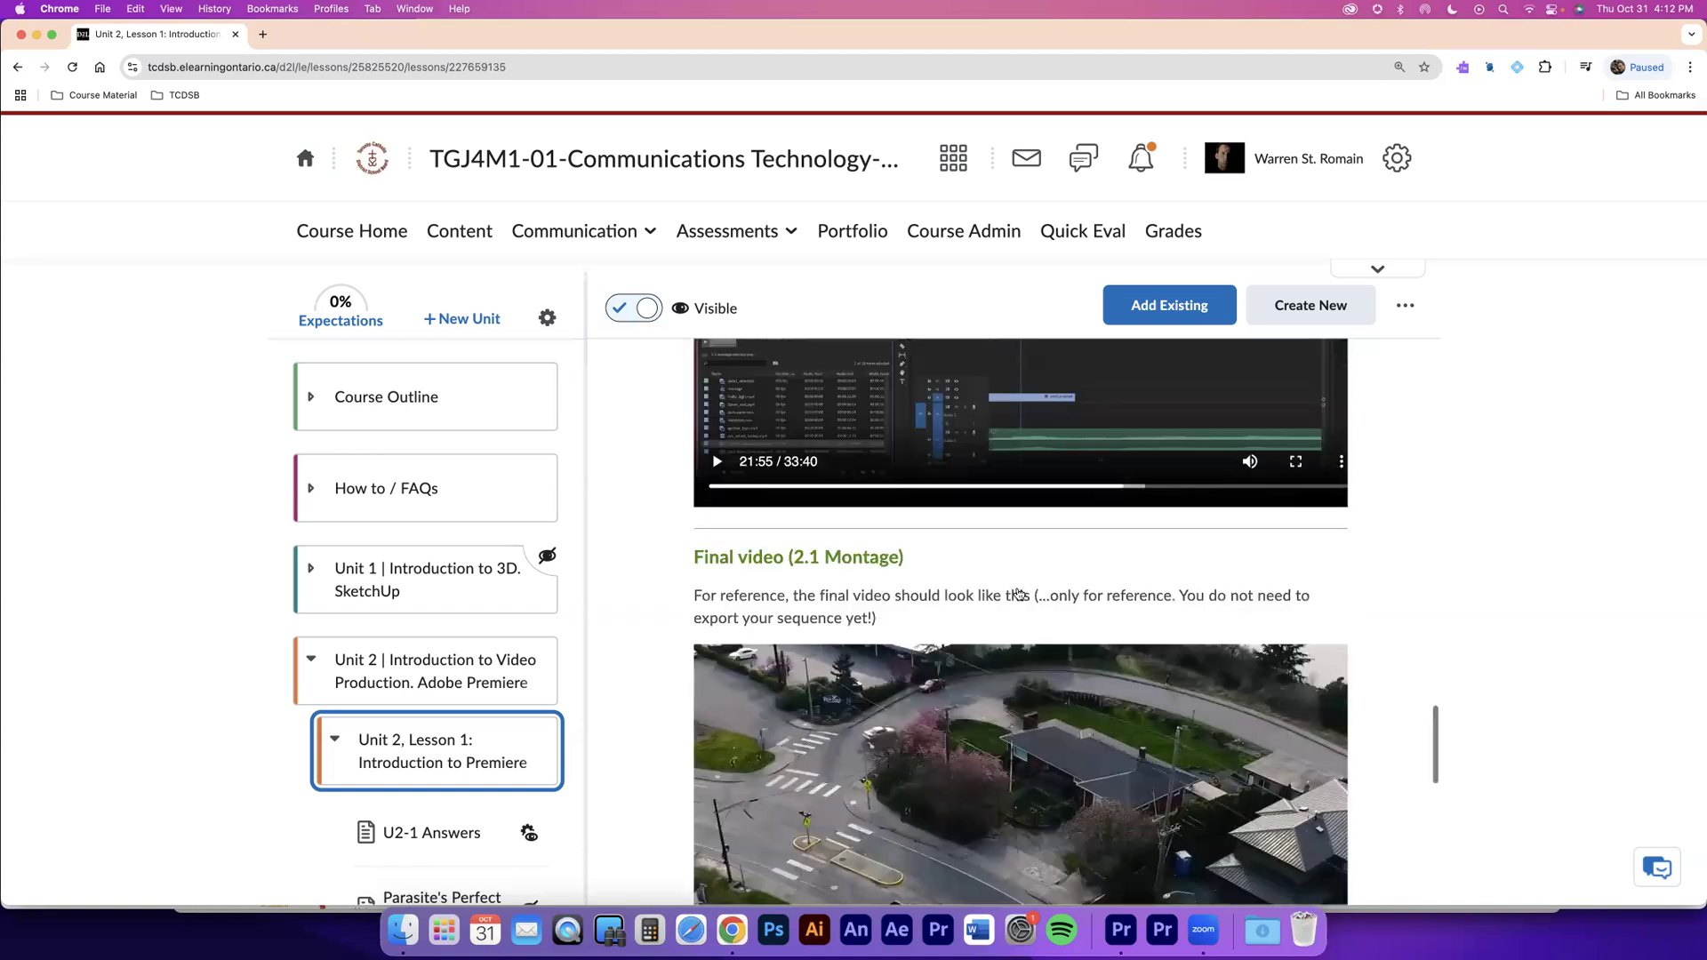
{"action": "scroll", "coordinate": [1019, 591], "scroll_direction": "up", "scroll_amount": 10}
{"action": "scroll", "coordinate": [894, 533], "scroll_direction": "up", "scroll_amount": 10}
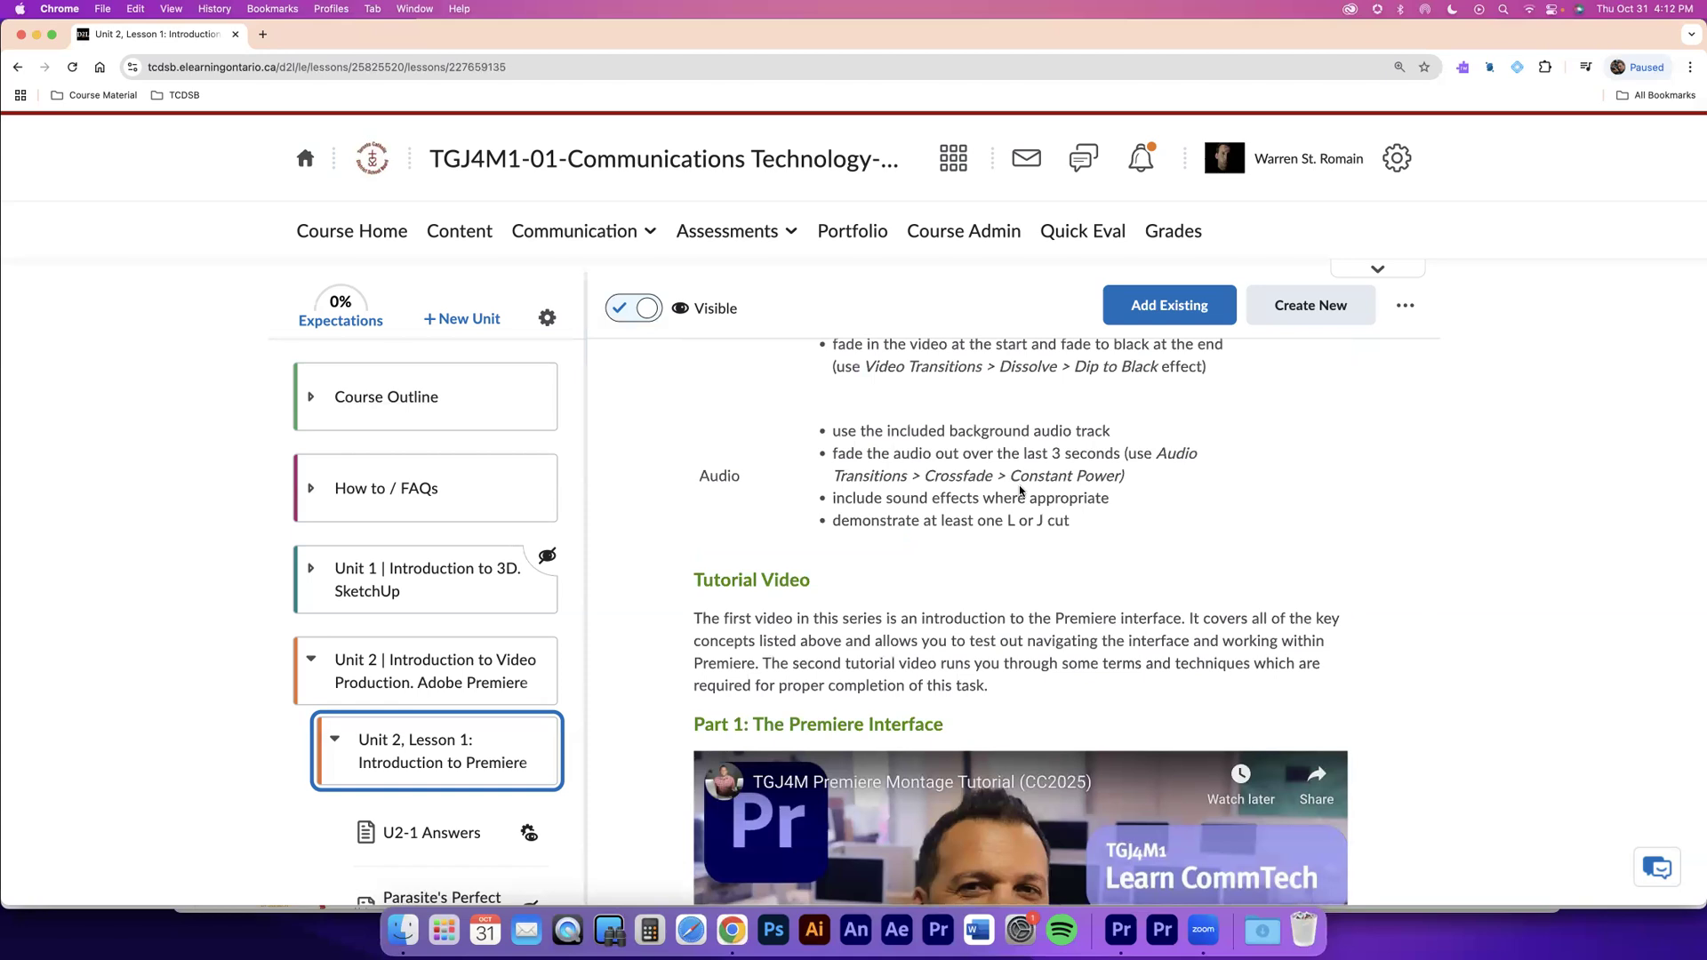
{"action": "scroll", "coordinate": [1022, 491], "scroll_direction": "up", "scroll_amount": 1}
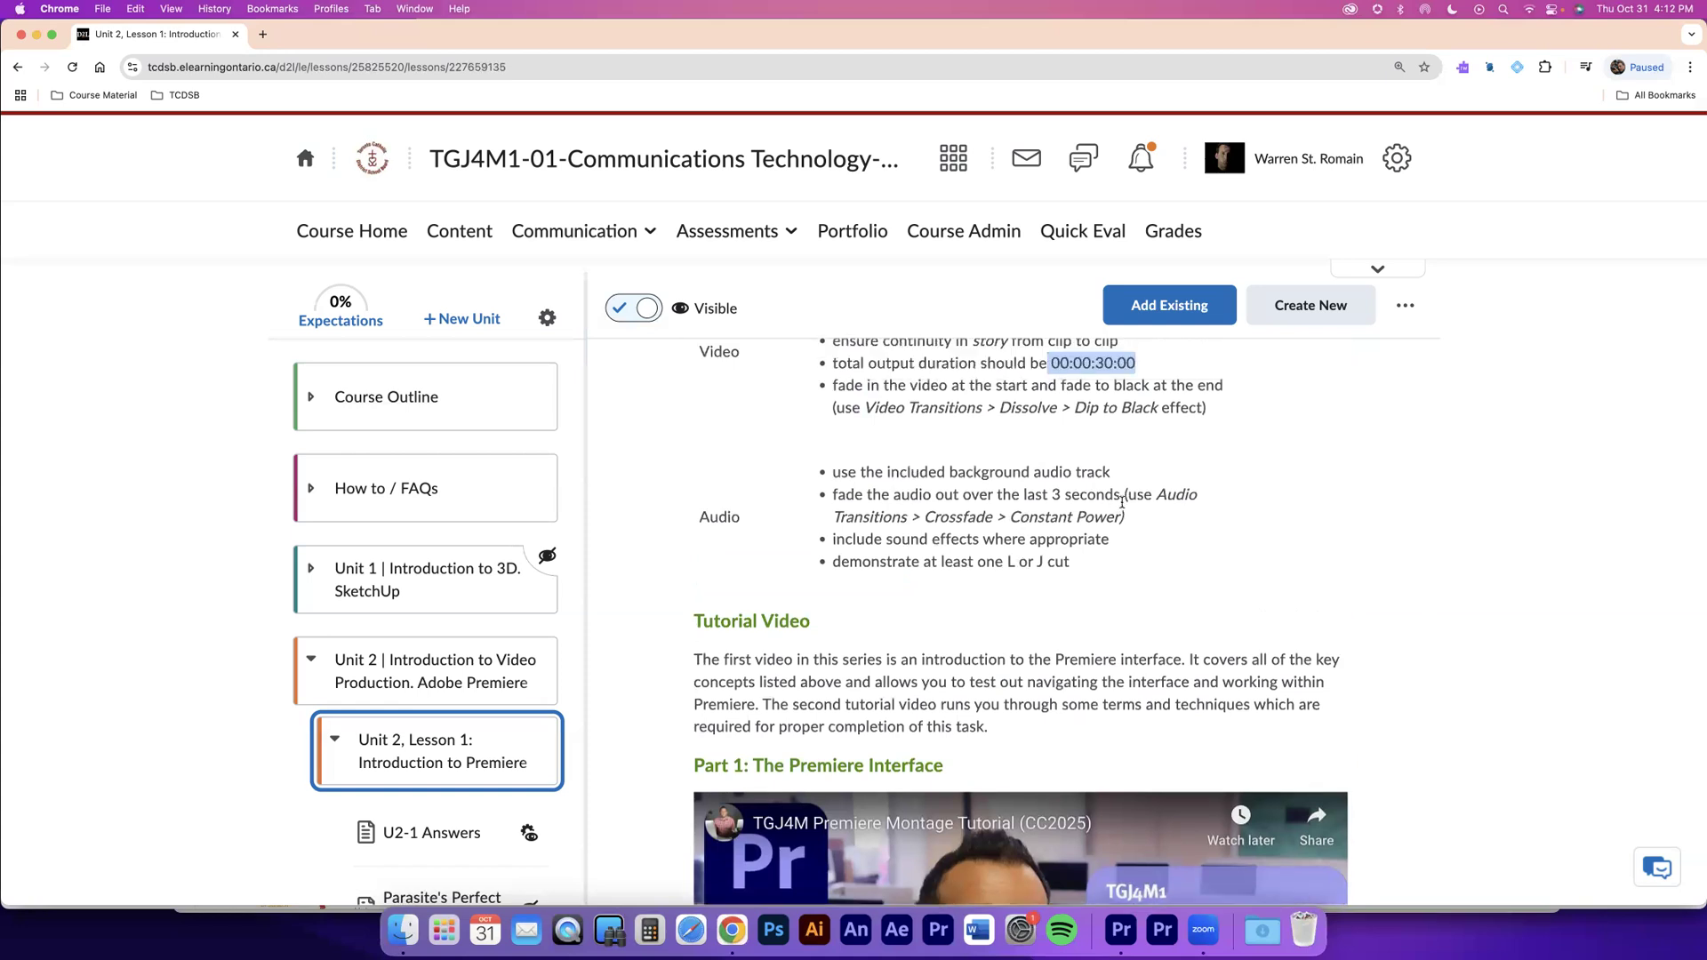
{"action": "scroll", "coordinate": [1071, 434], "scroll_direction": "up", "scroll_amount": 1}
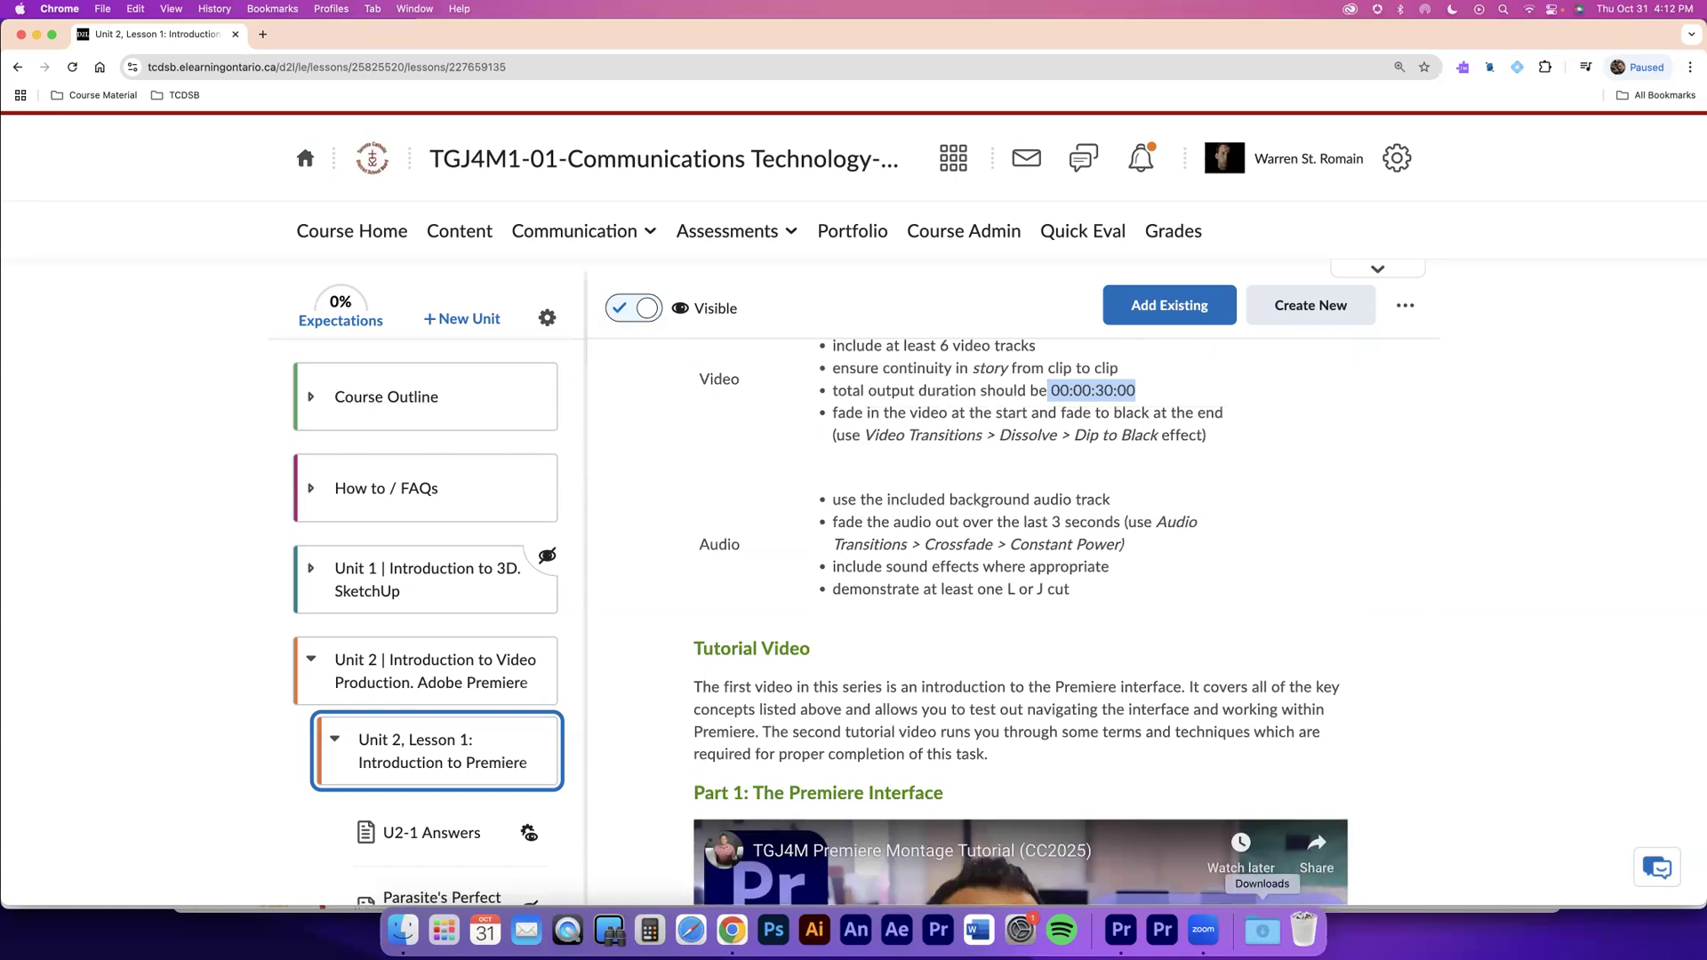
Step: Return to Premiere Pro, display the effect controls and the effects library, and move the playhead to 00:00:13:17
{"action": "key", "text": "super+Tab"}
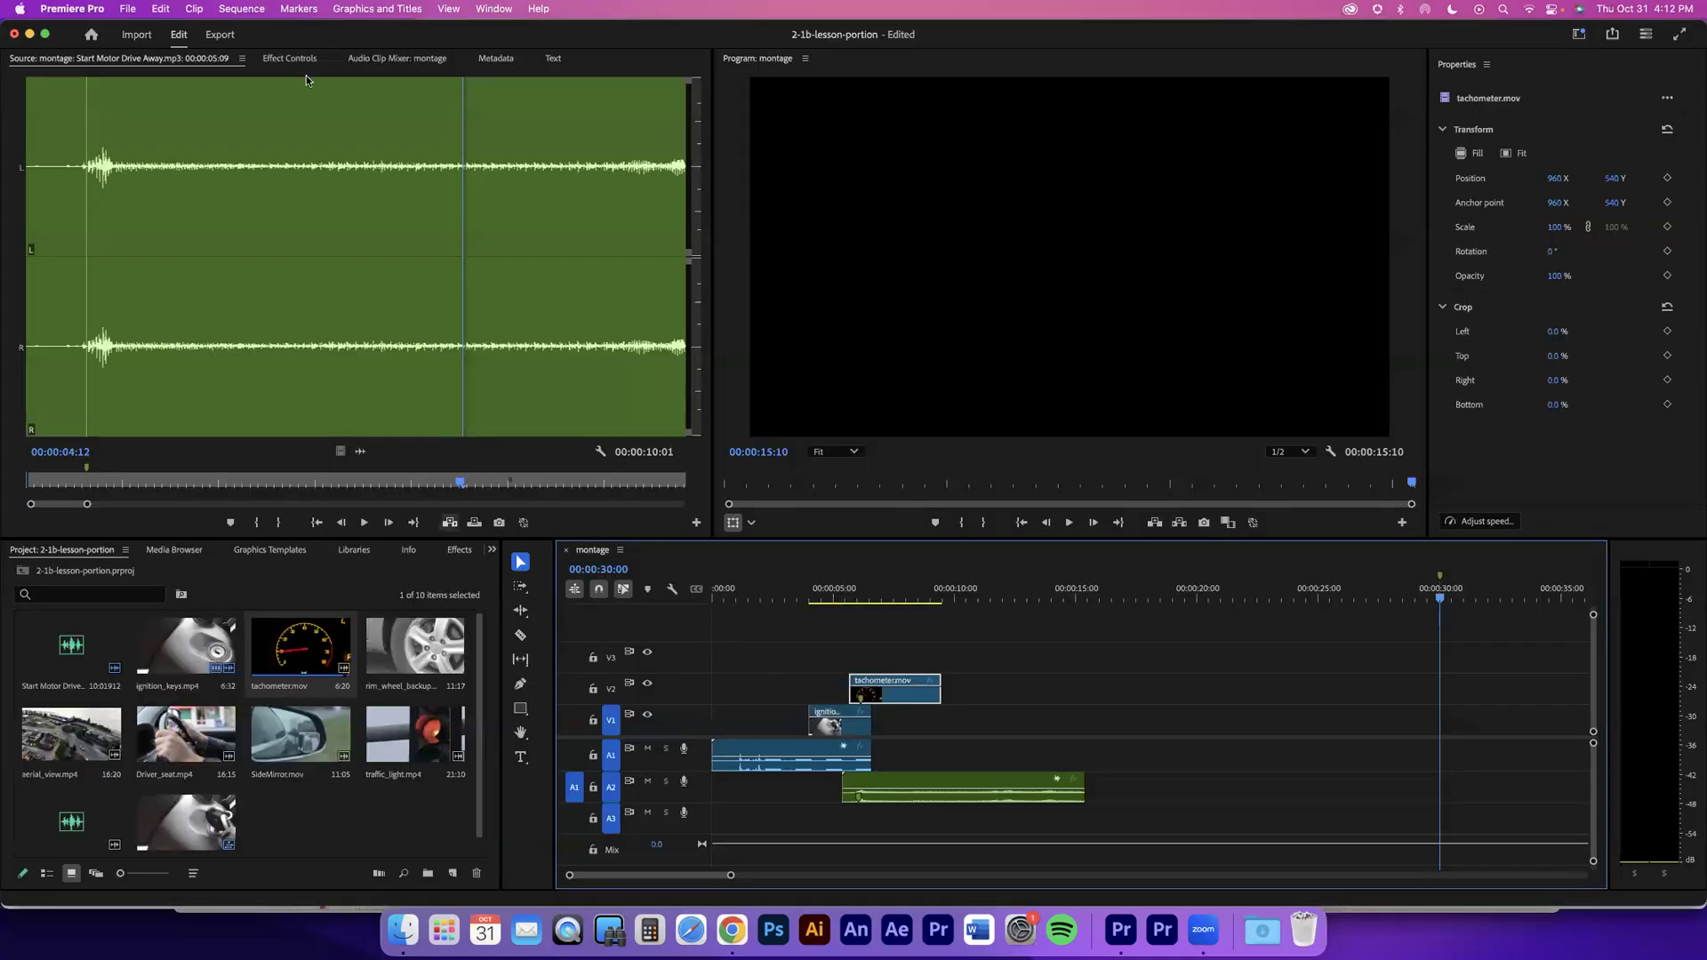
{"action": "left_click", "coordinate": [289, 60]}
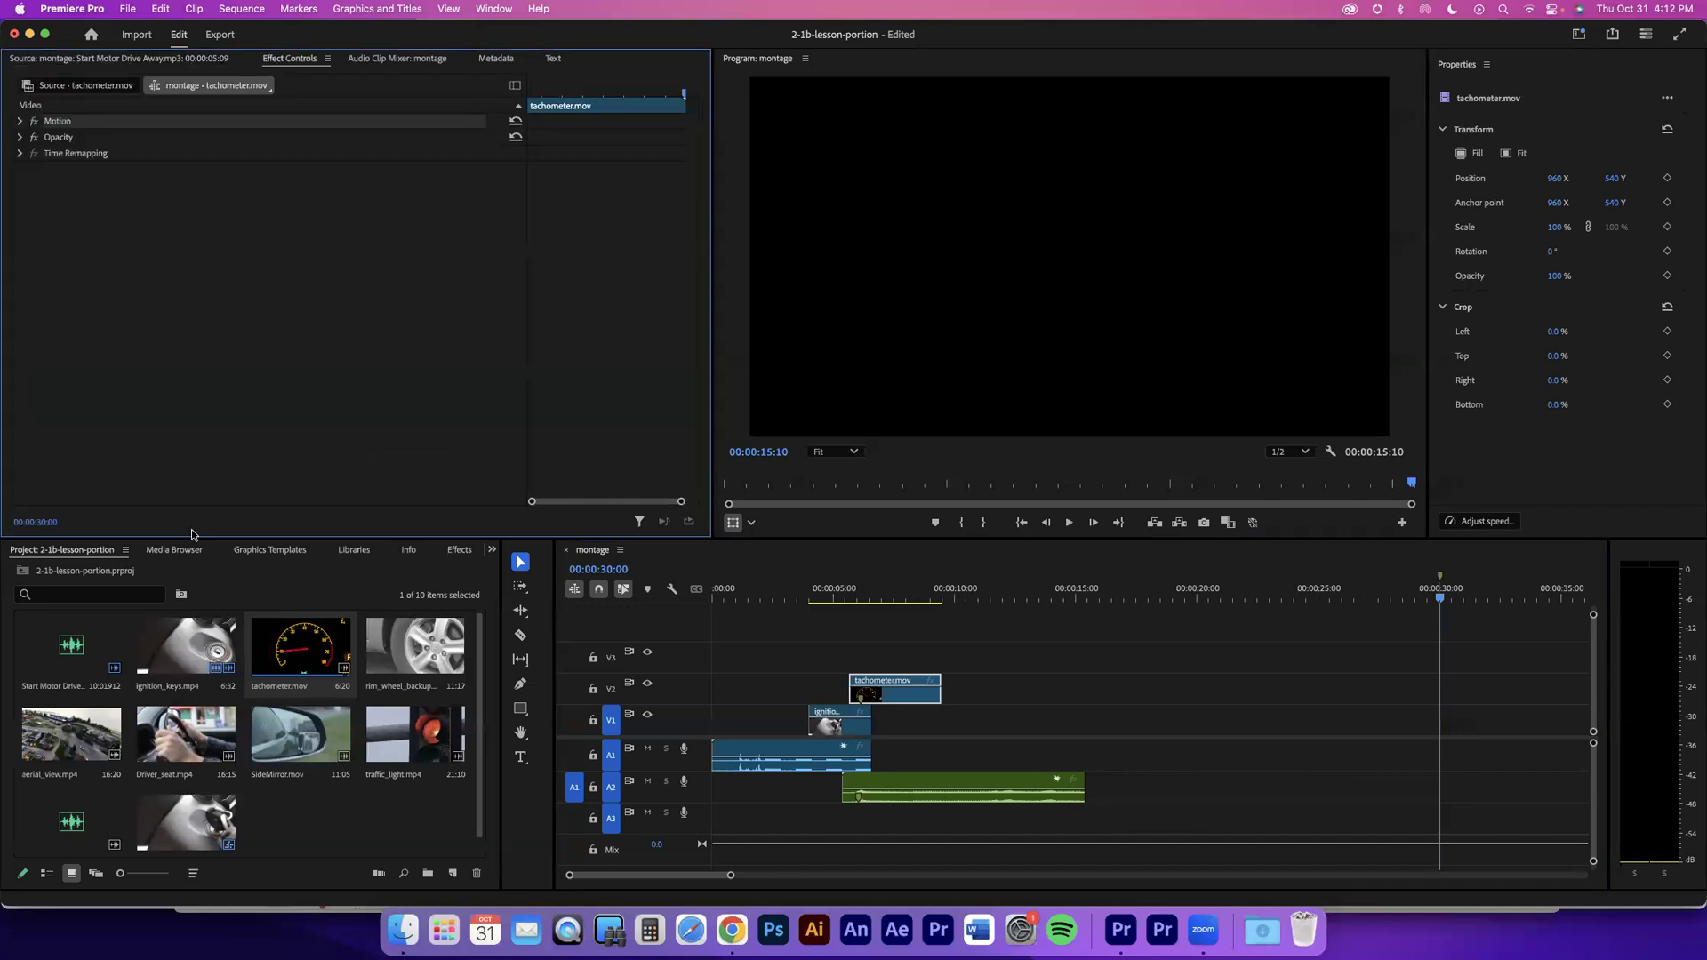
{"action": "left_click", "coordinate": [452, 553]}
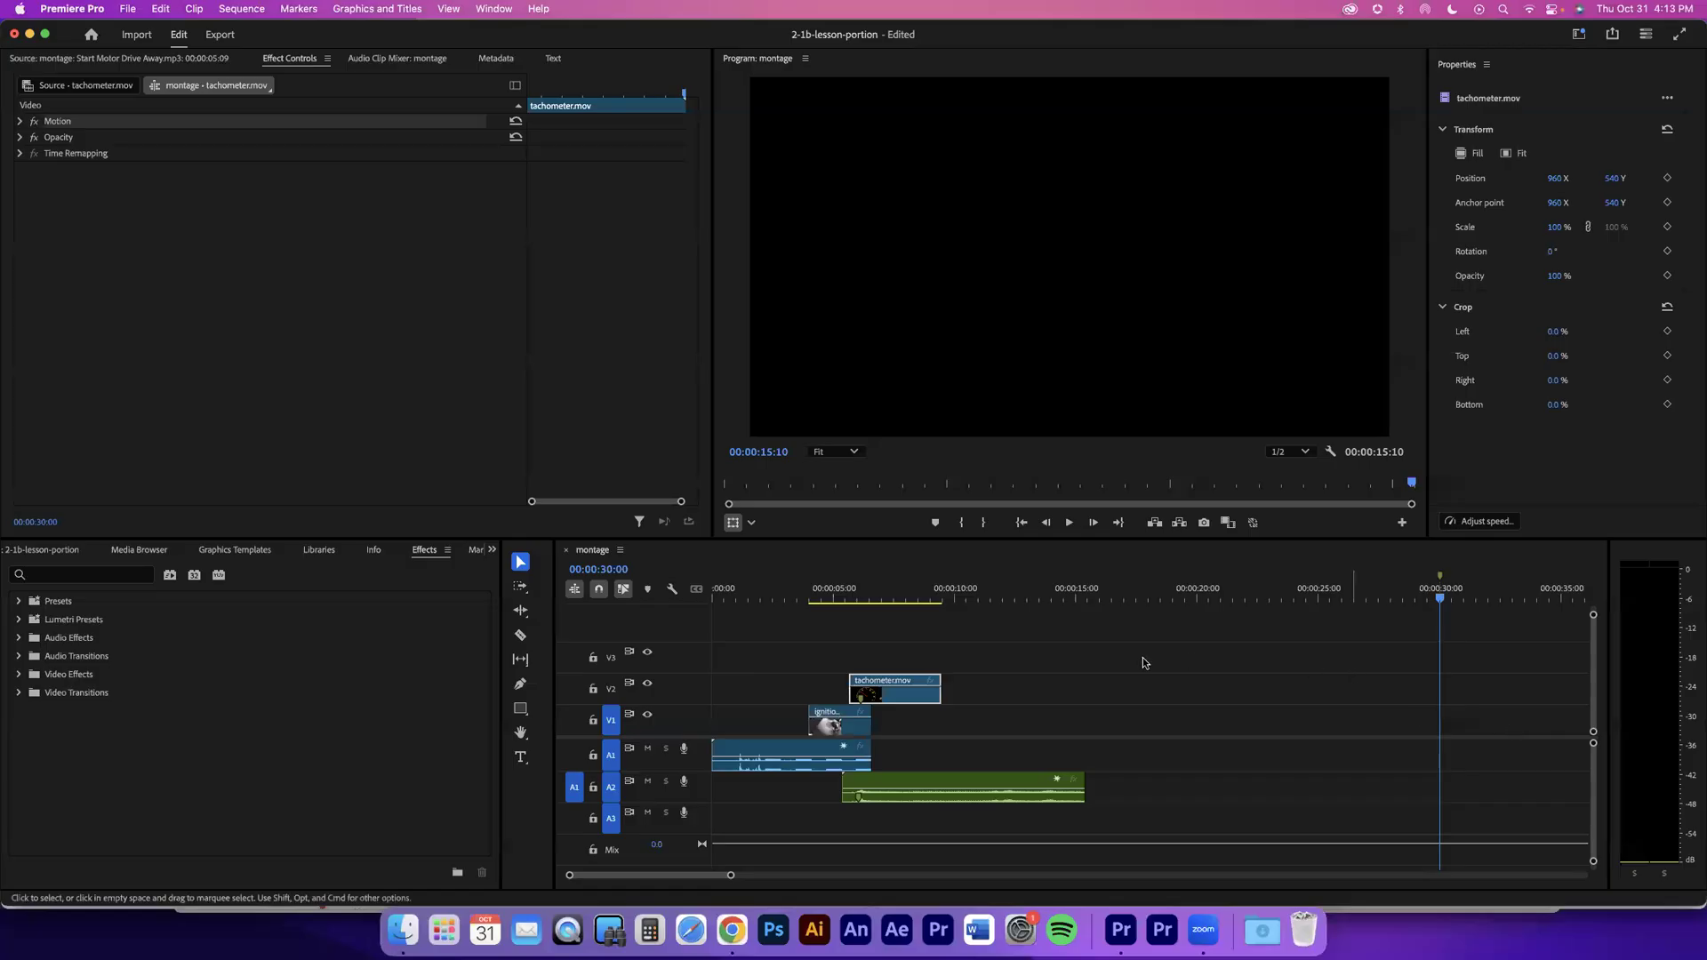
{"action": "left_click", "coordinate": [1045, 598]}
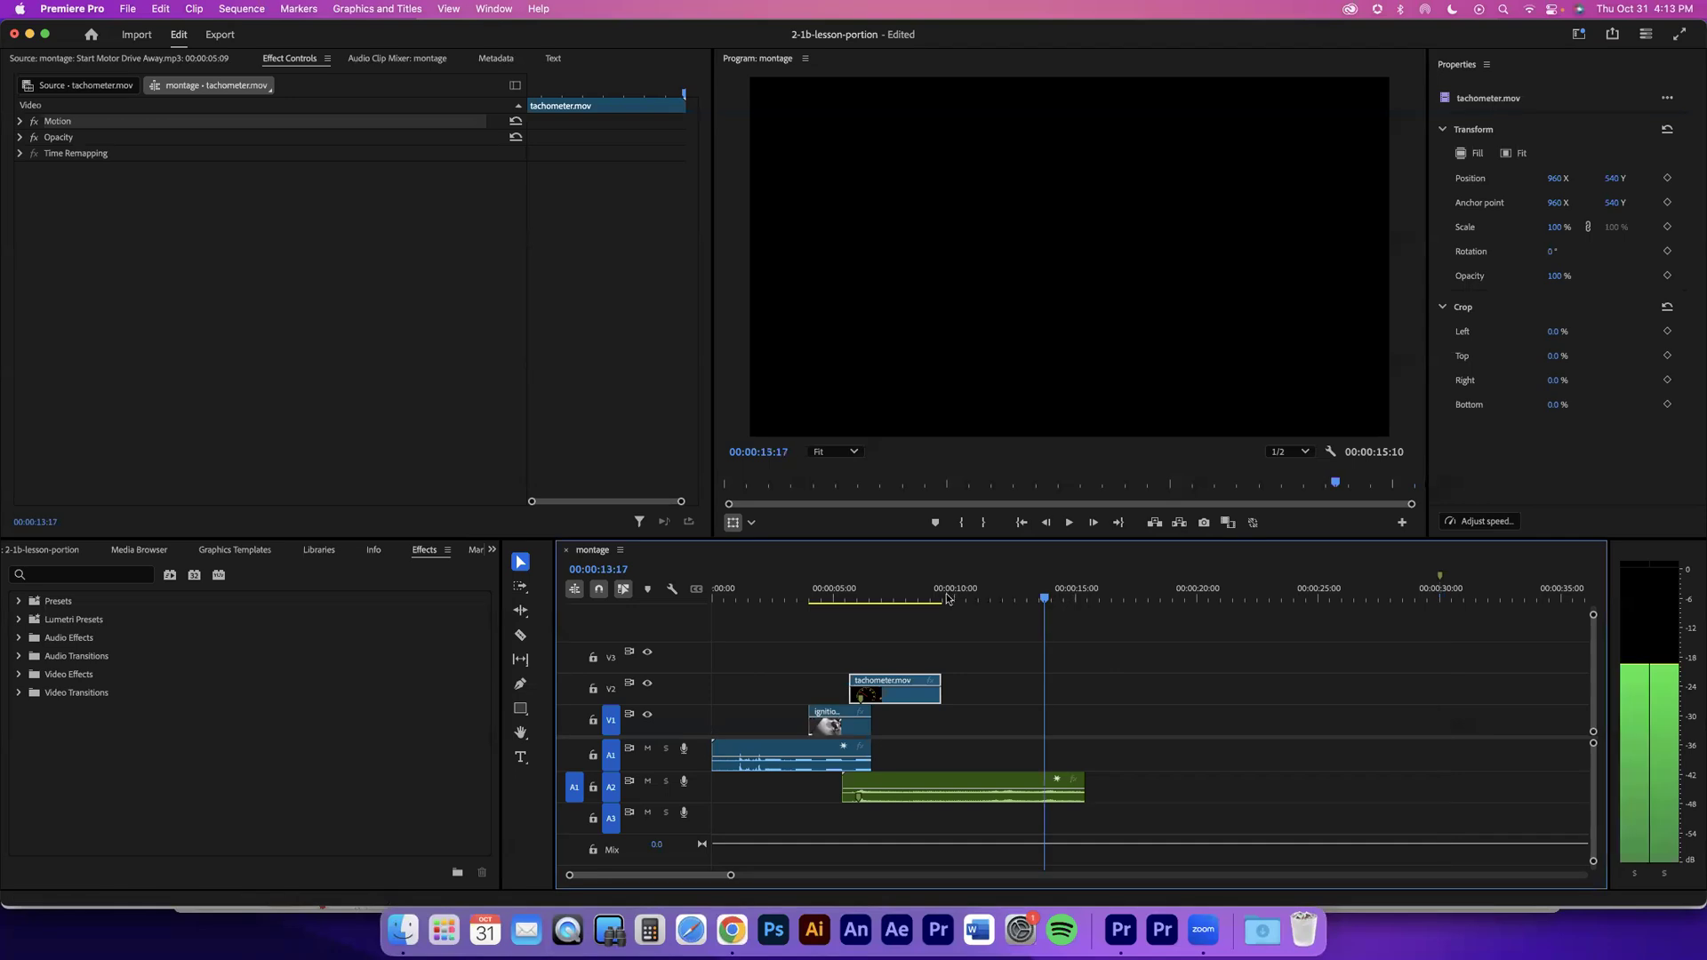
Step: Move the playhead to 00:00:07:13 and look through the audio and video effect and transition categories in the effects library
{"action": "left_click", "coordinate": [894, 598]}
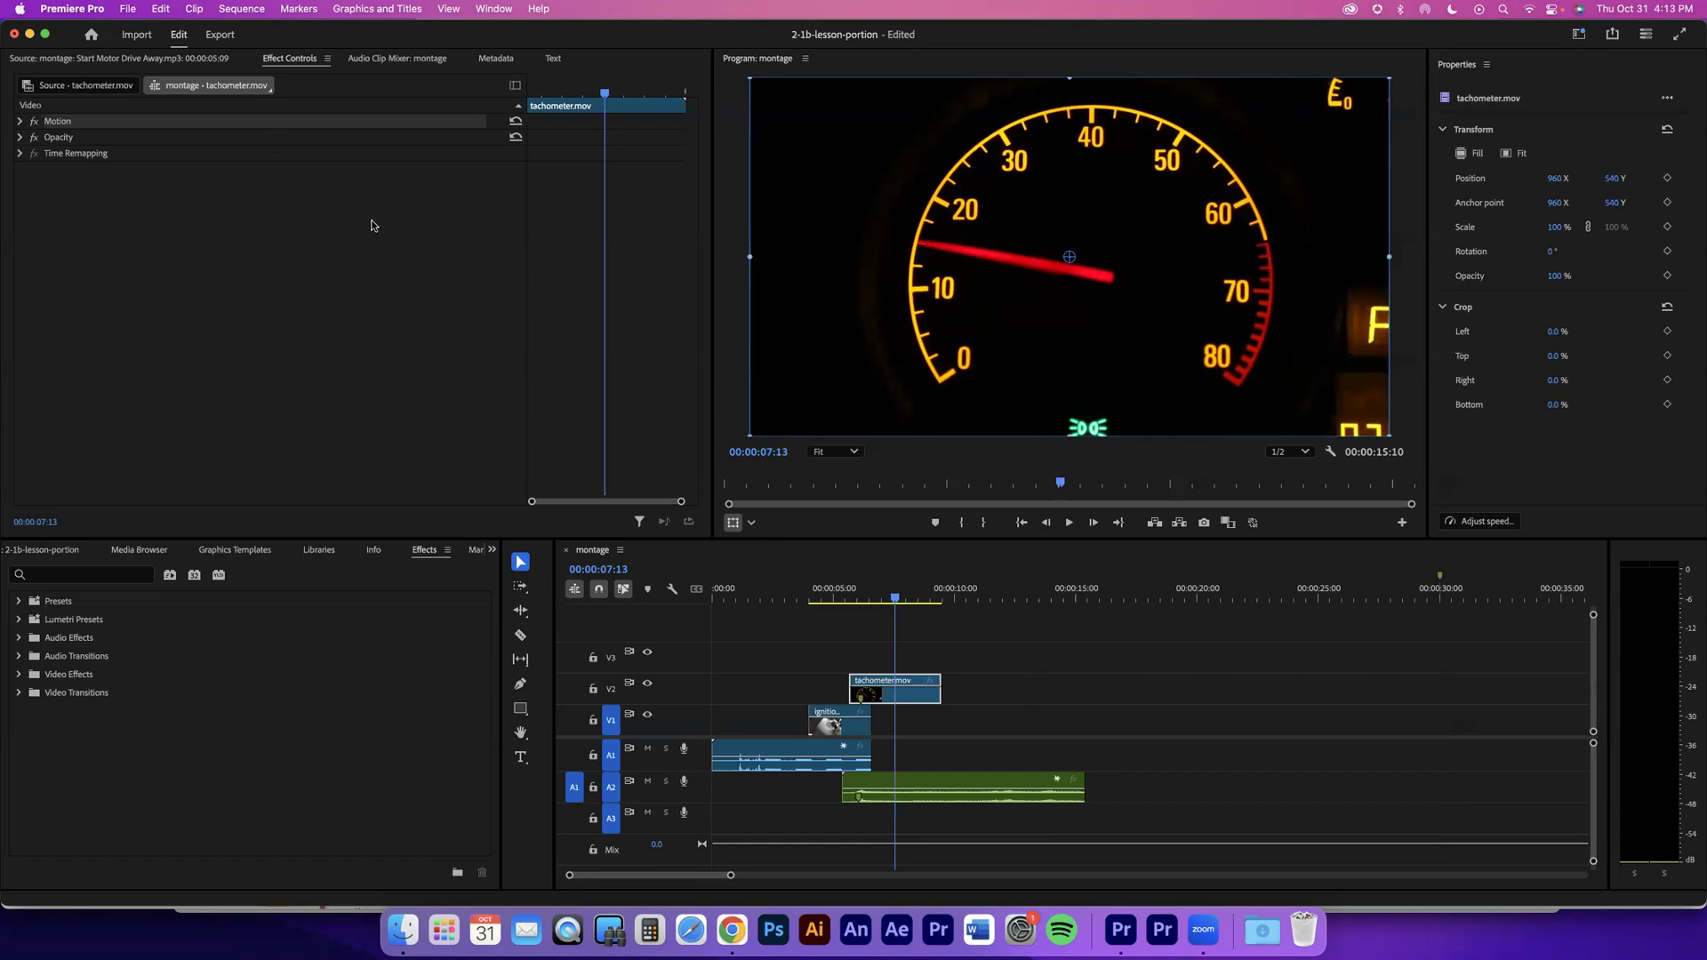
{"action": "left_click", "coordinate": [19, 639]}
{"action": "left_click", "coordinate": [19, 638]}
{"action": "left_click", "coordinate": [19, 657]}
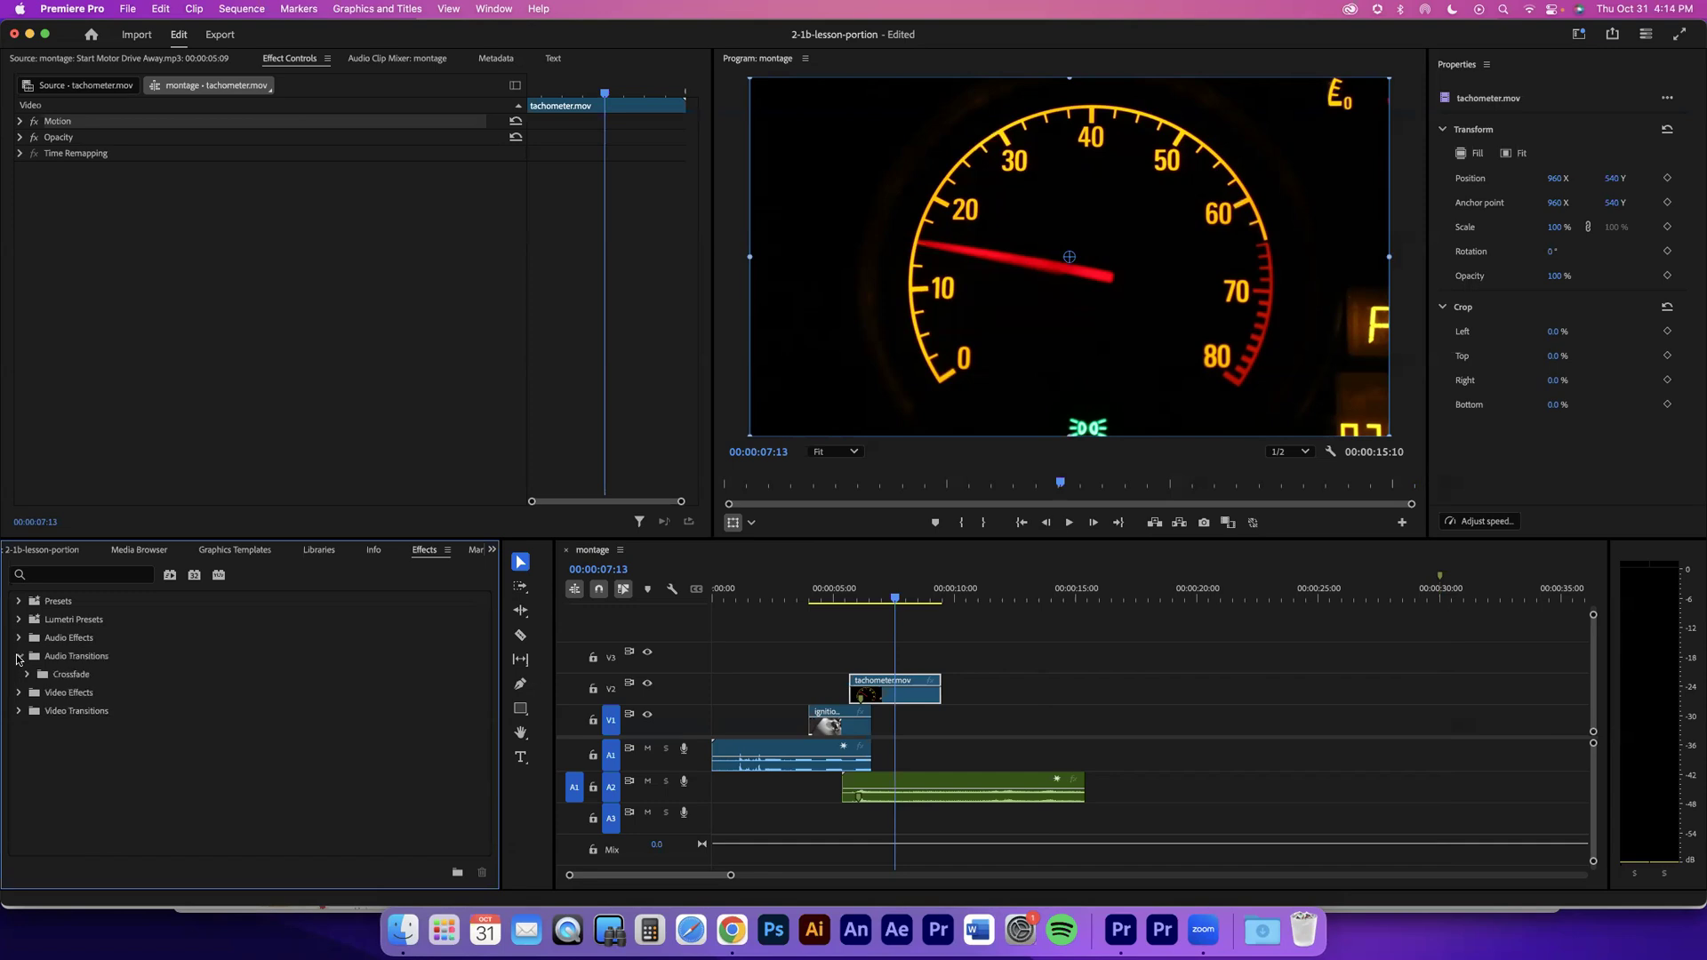
{"action": "left_click", "coordinate": [19, 657]}
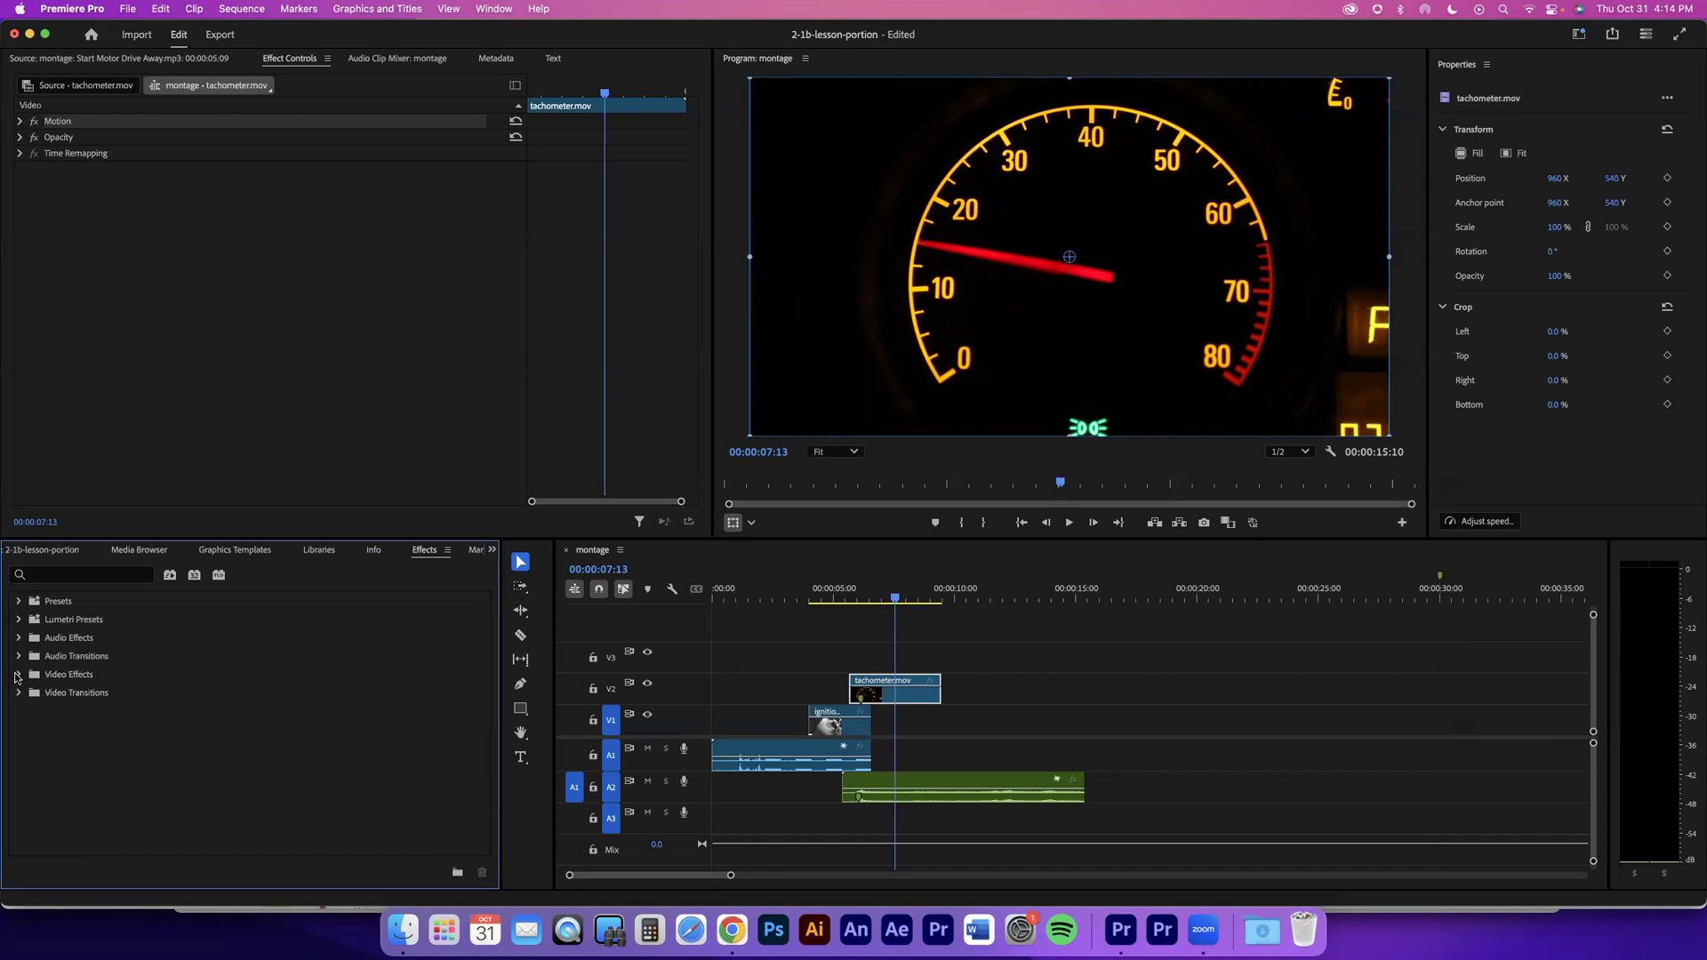
{"action": "left_click", "coordinate": [18, 674]}
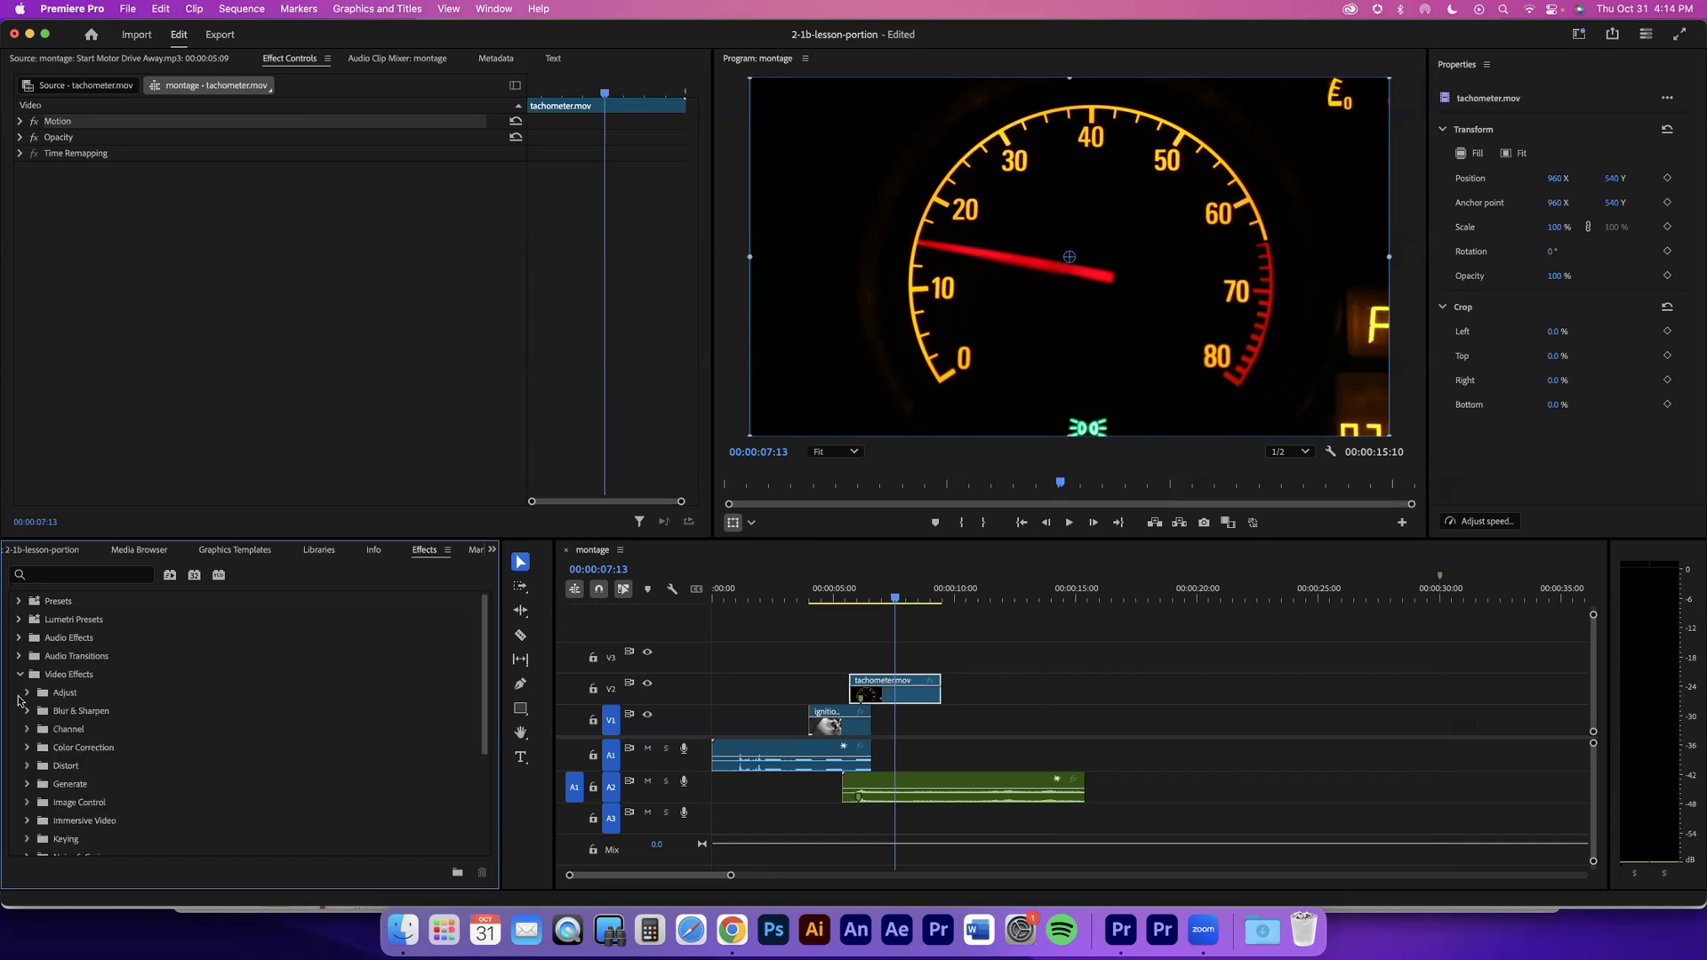
{"action": "left_click", "coordinate": [19, 675]}
{"action": "left_click", "coordinate": [20, 694]}
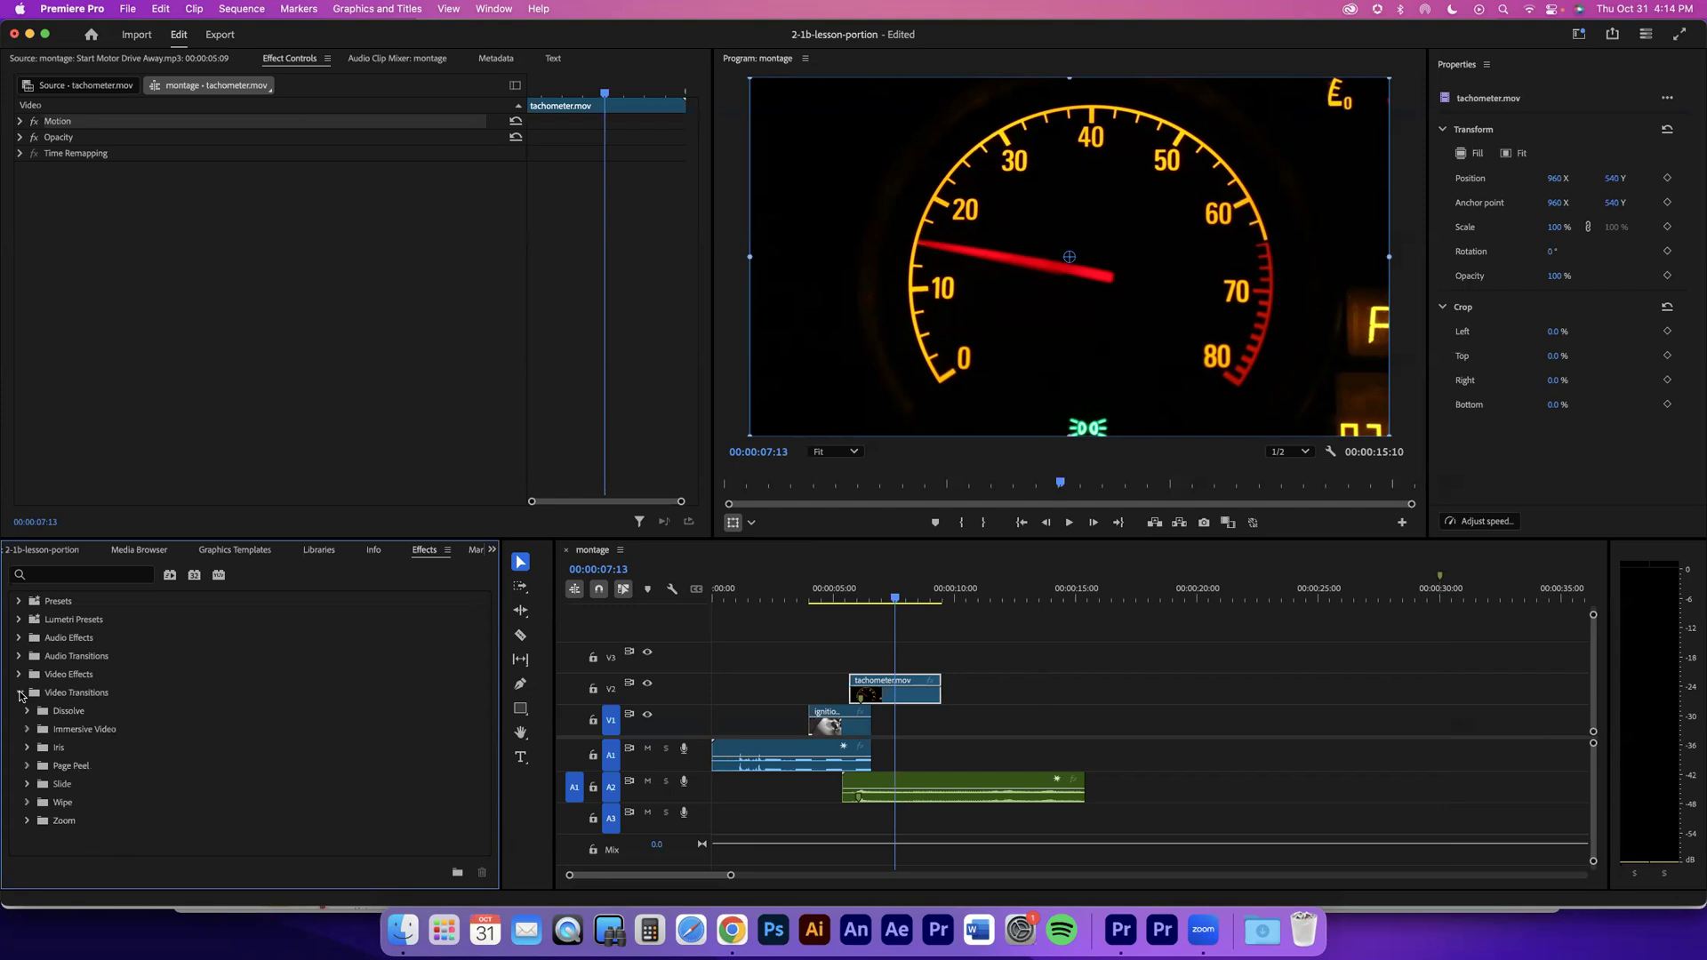
{"action": "left_click", "coordinate": [20, 693]}
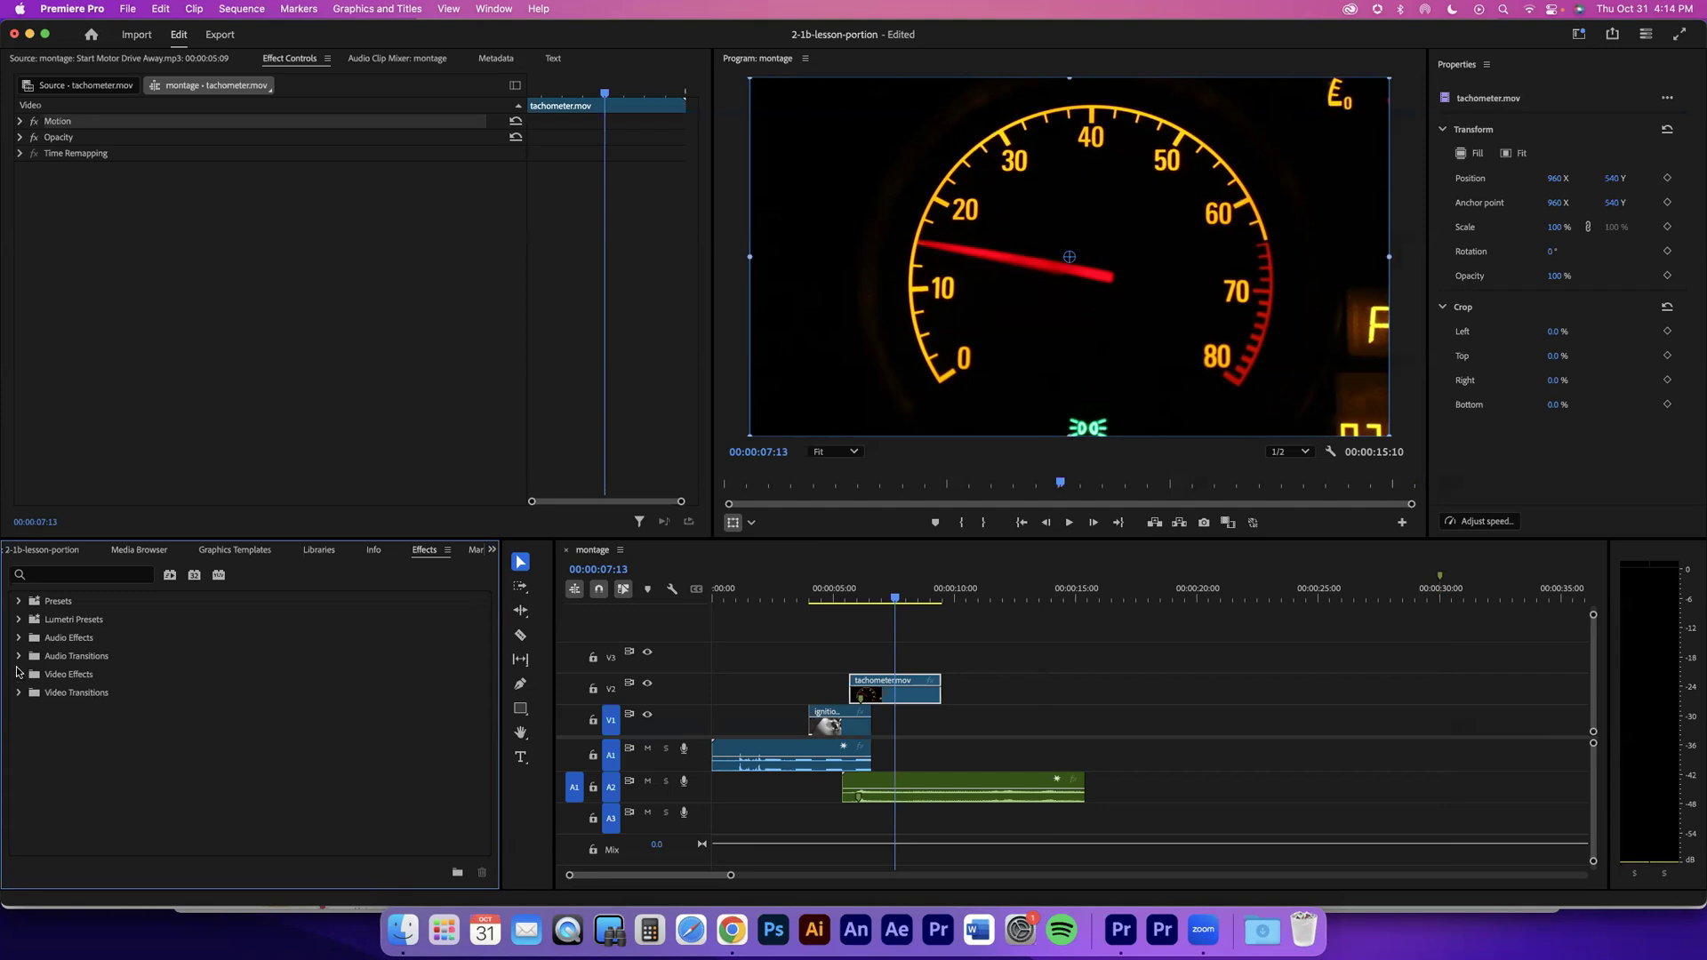
{"action": "left_click", "coordinate": [20, 639]}
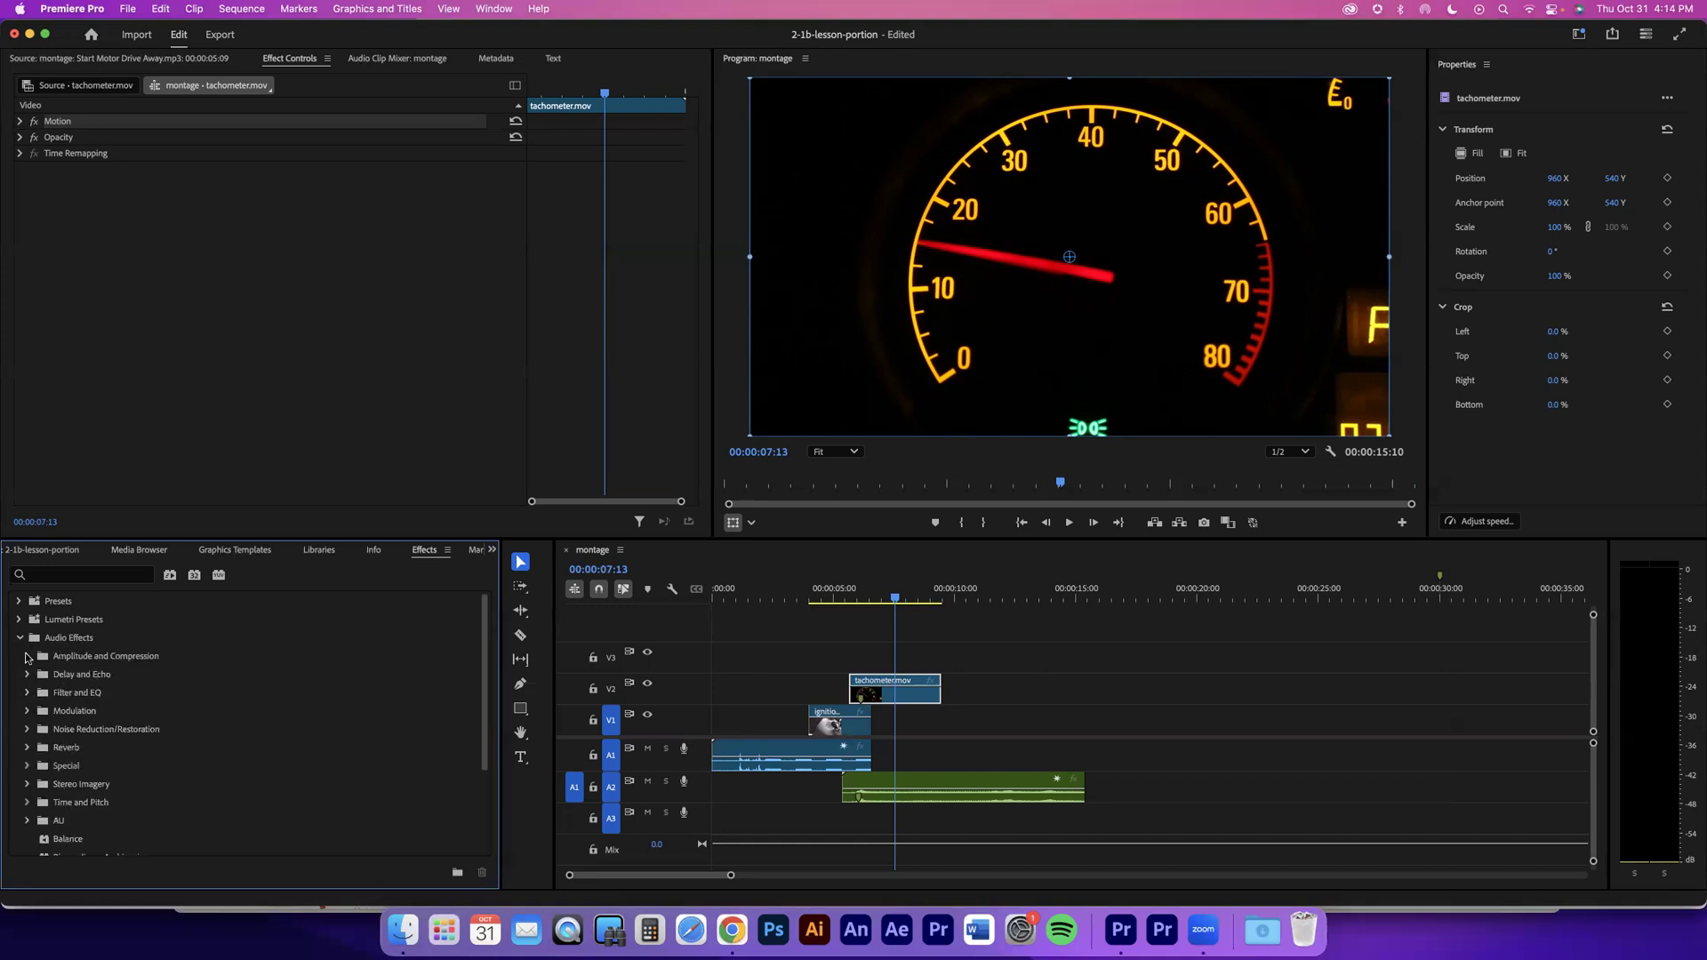
{"action": "left_click", "coordinate": [20, 639]}
{"action": "left_click", "coordinate": [20, 657]}
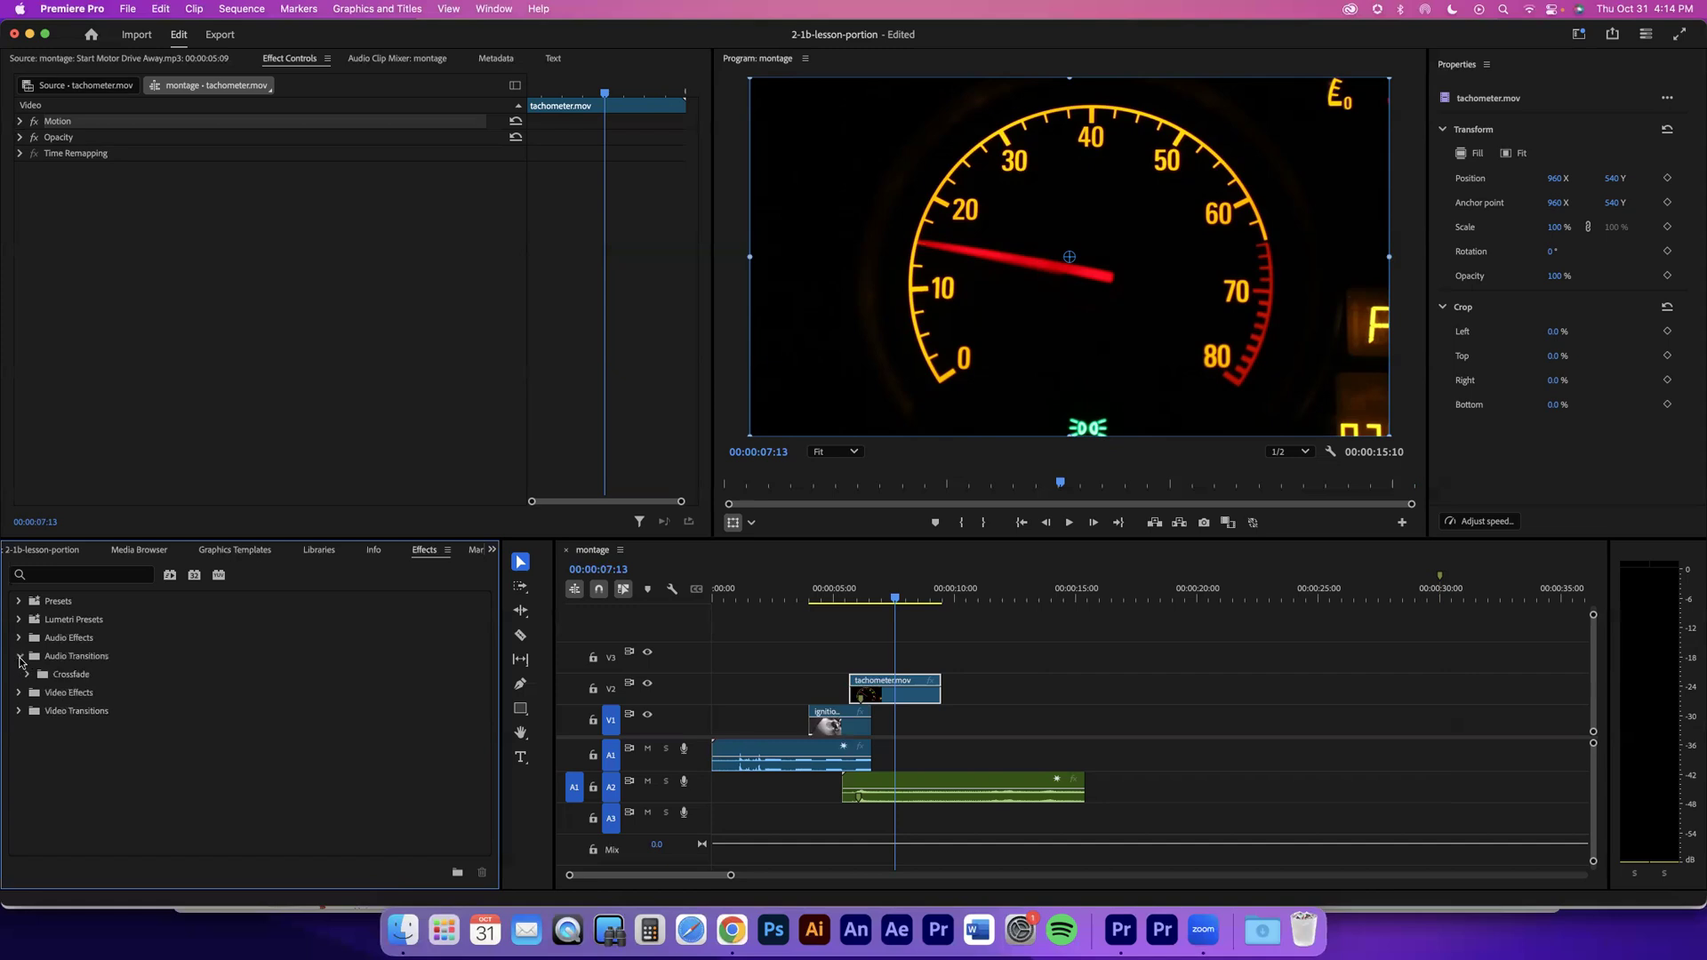
{"action": "left_click", "coordinate": [19, 656]}
{"action": "left_click", "coordinate": [19, 637]}
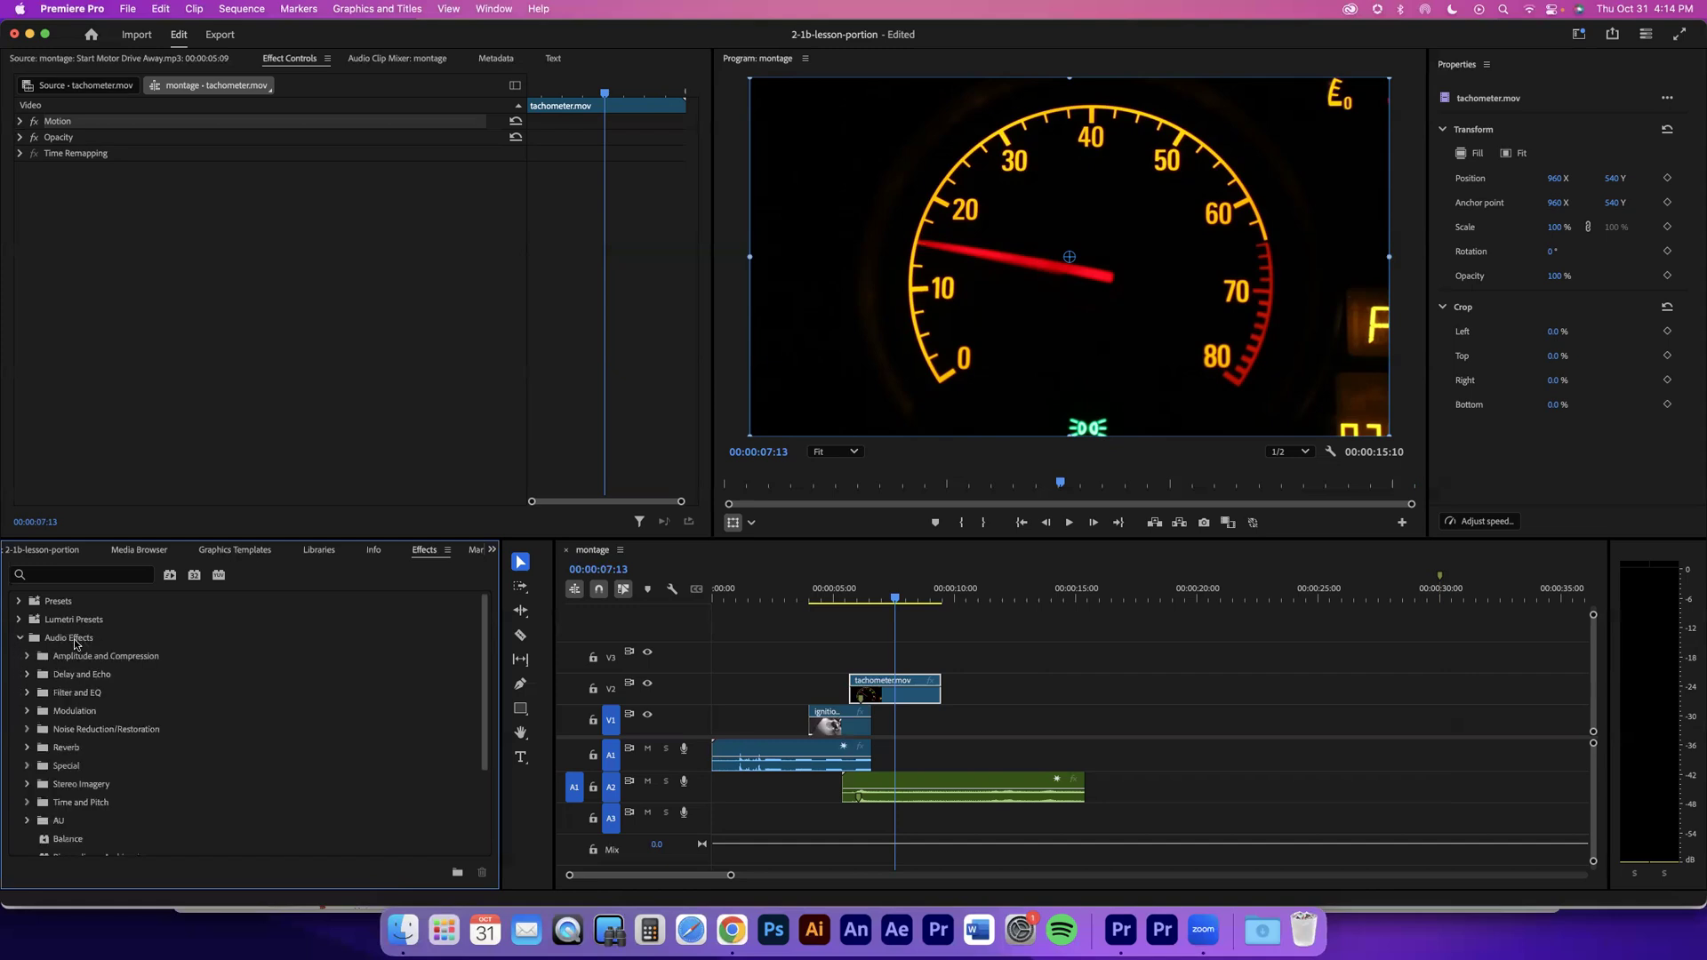
{"action": "left_click", "coordinate": [76, 643]}
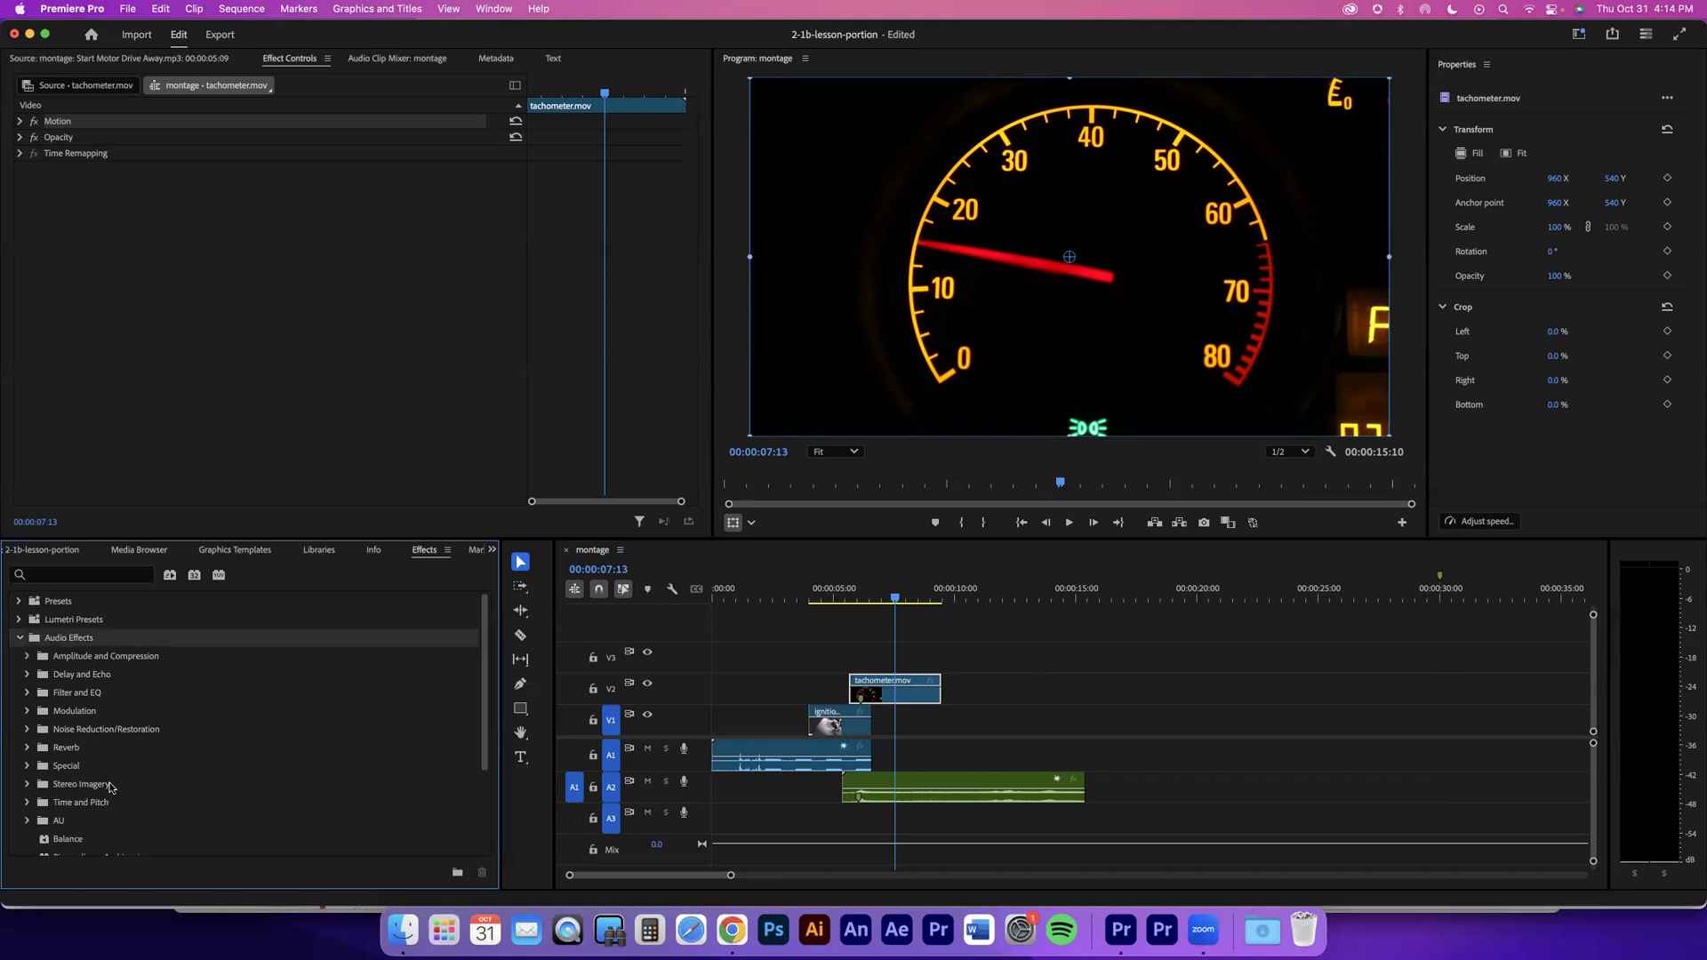
Step: Search the effects for "power" and apply the Constant Power crossfade to the end of Start Motor Drive Away.mp3 on A2
{"action": "left_click", "coordinate": [62, 572]}
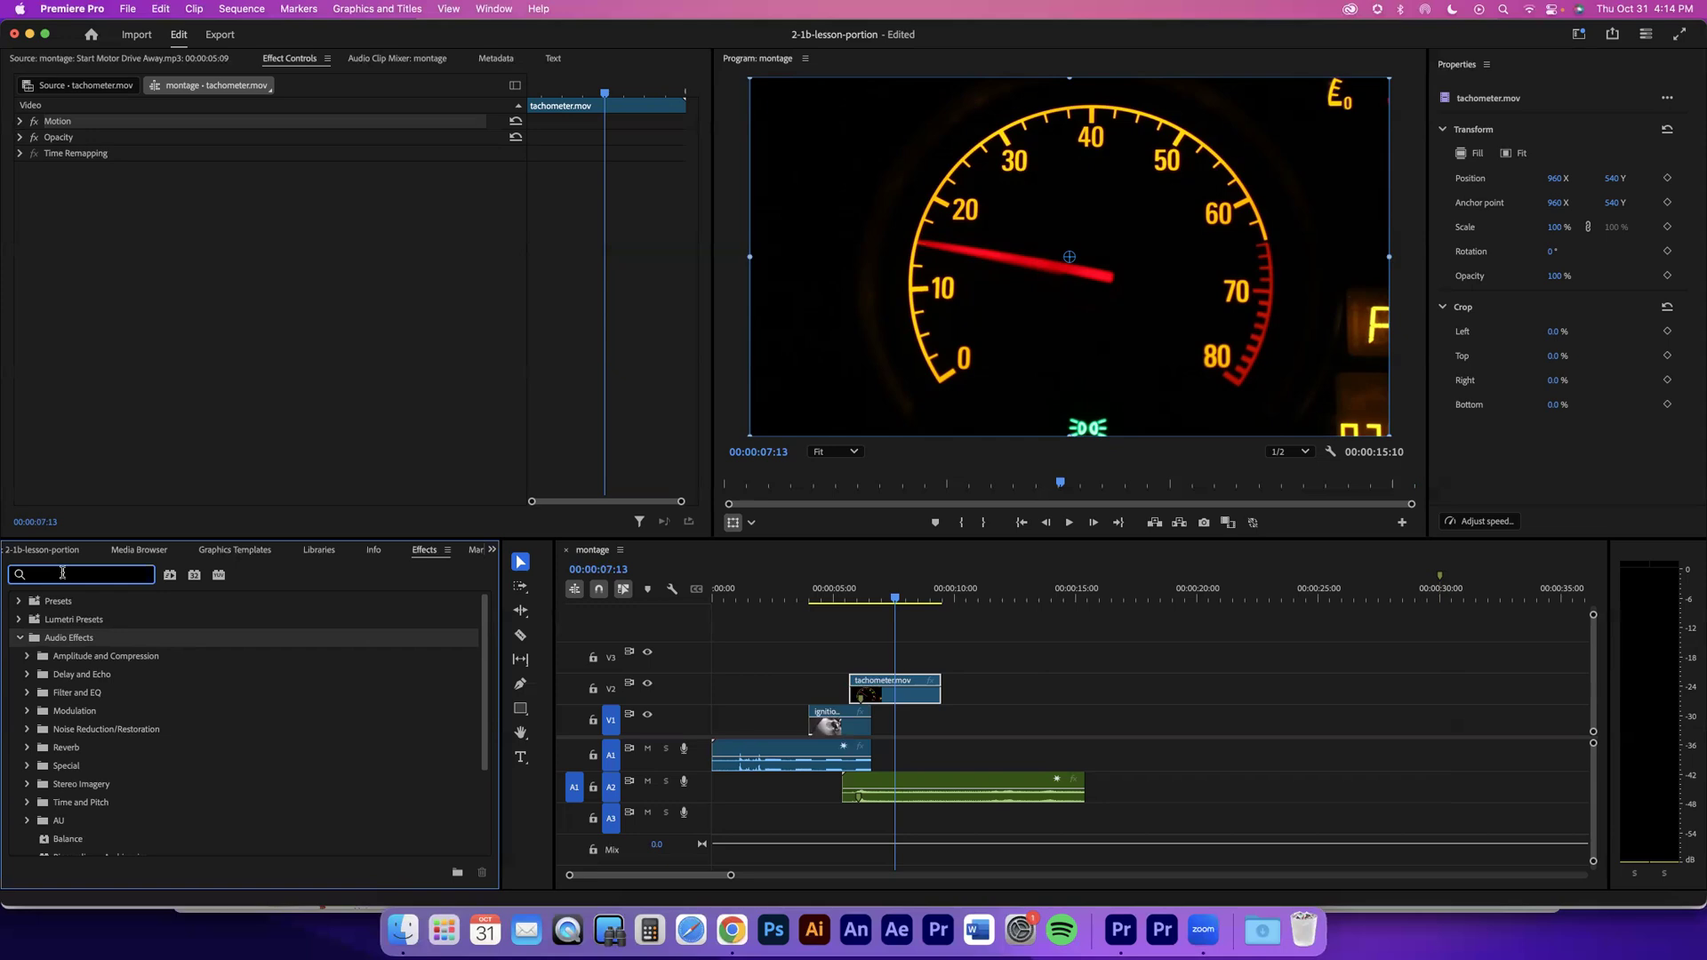
{"action": "type", "text": "power"}
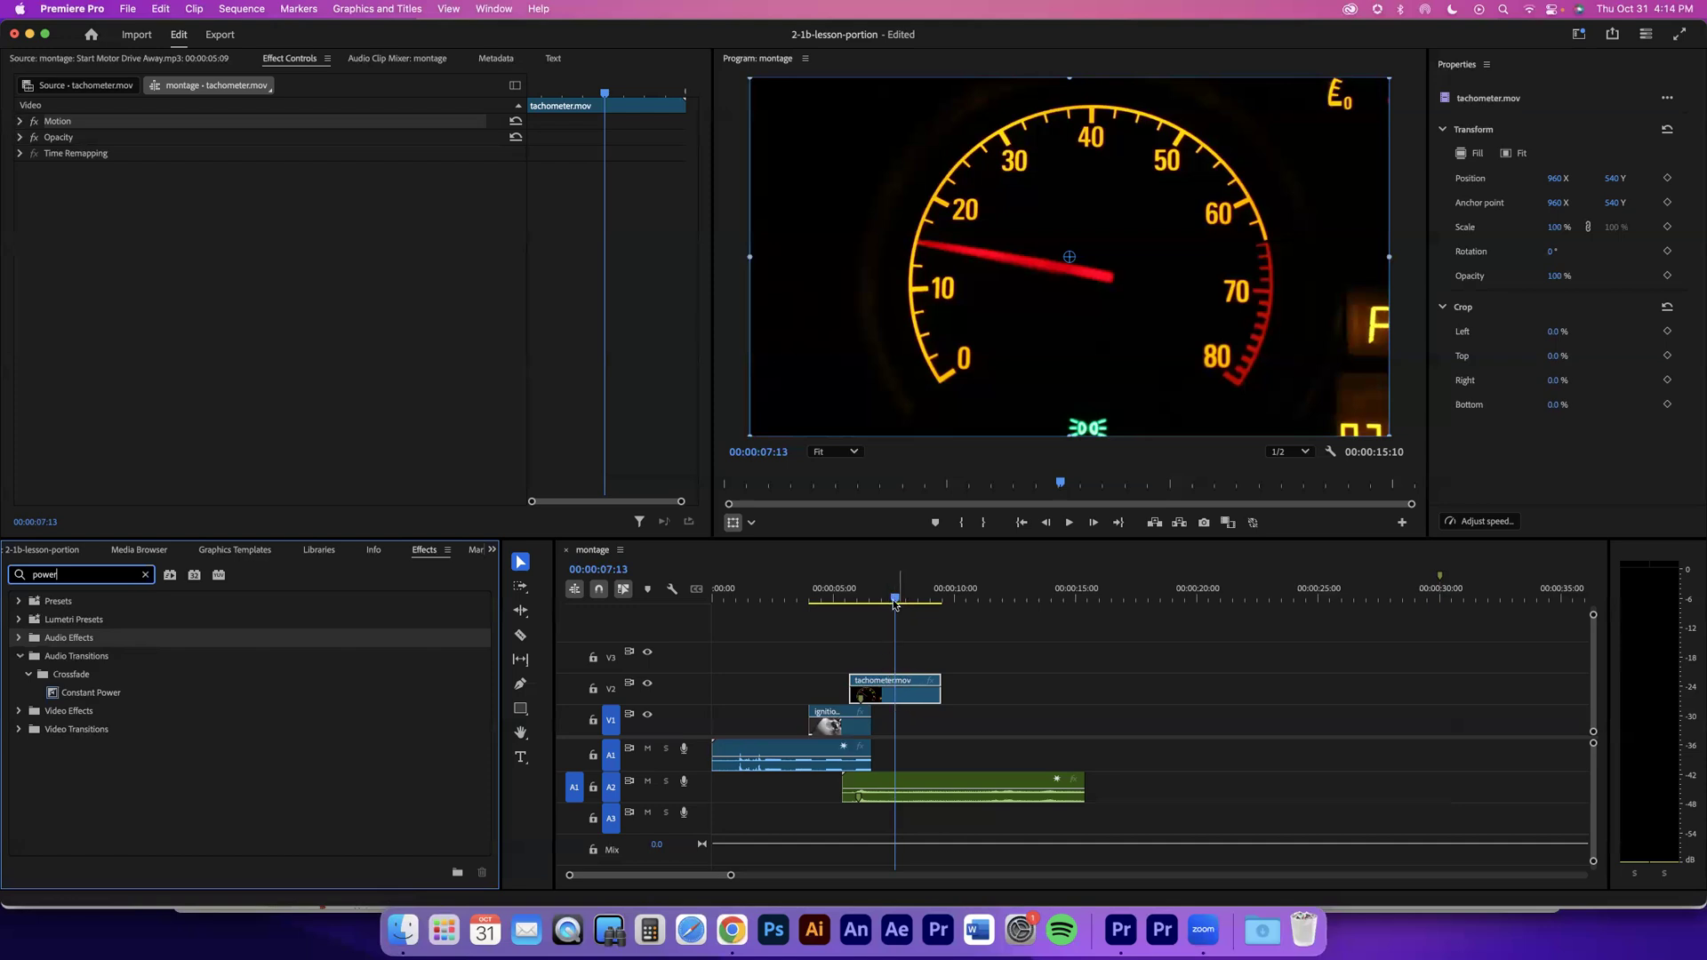
{"action": "left_click", "coordinate": [894, 784]}
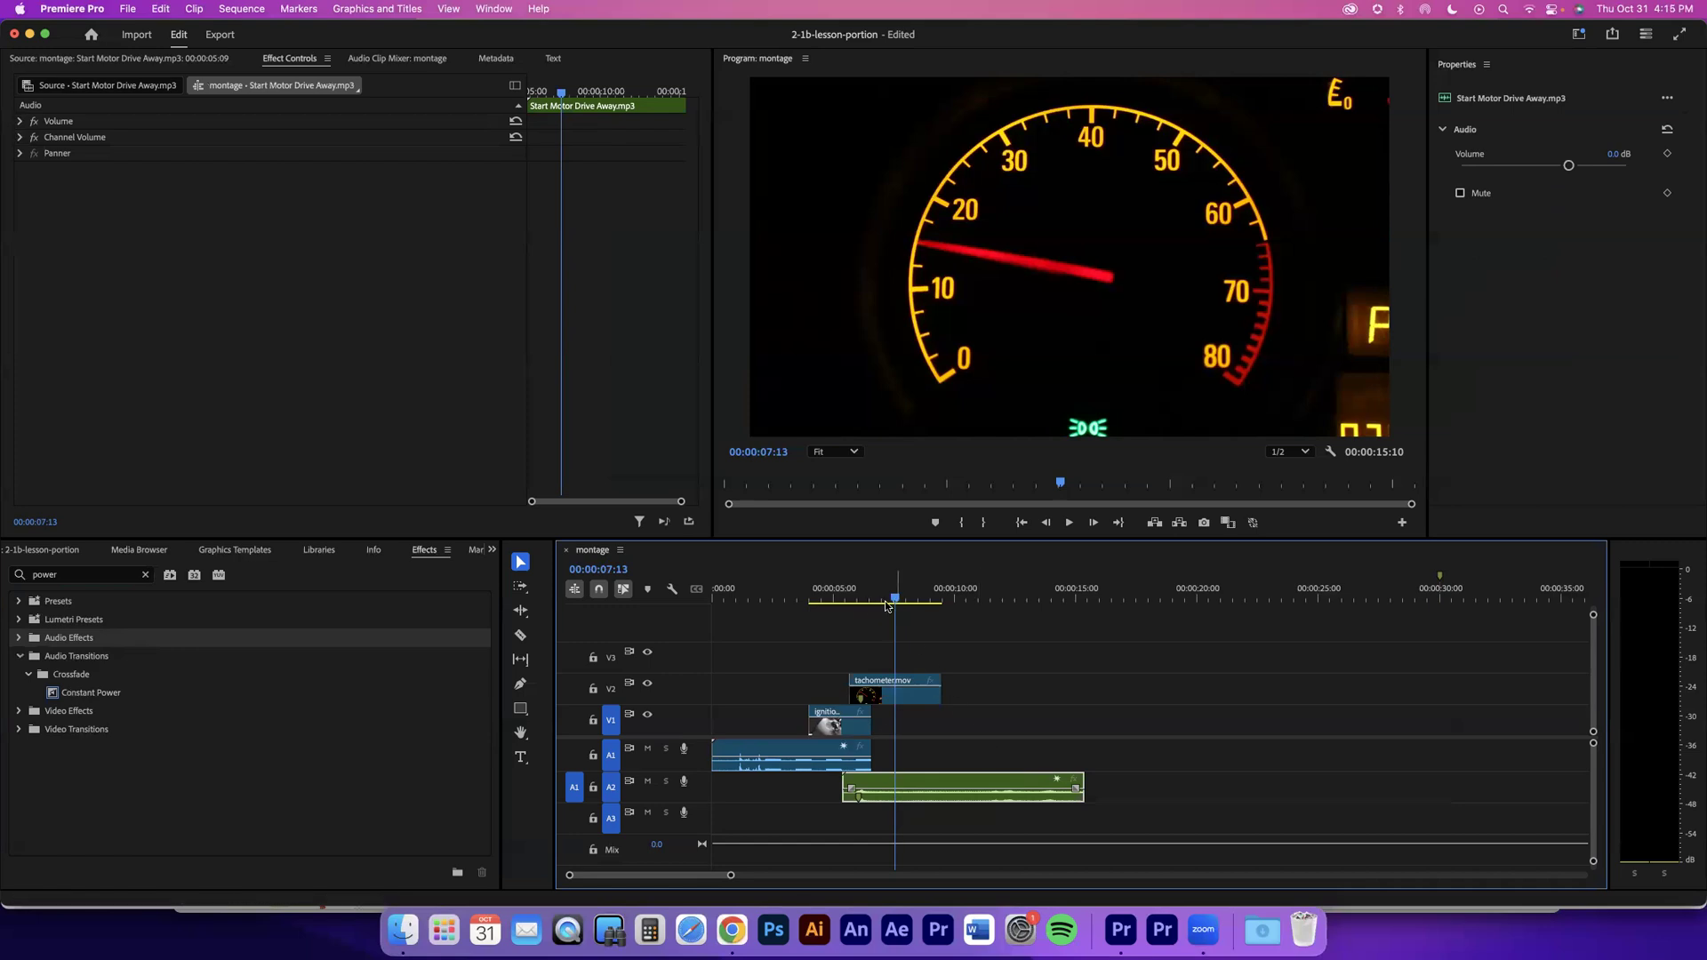
{"action": "left_click_drag", "start_coordinate": [869, 602], "coordinate": [892, 601]}
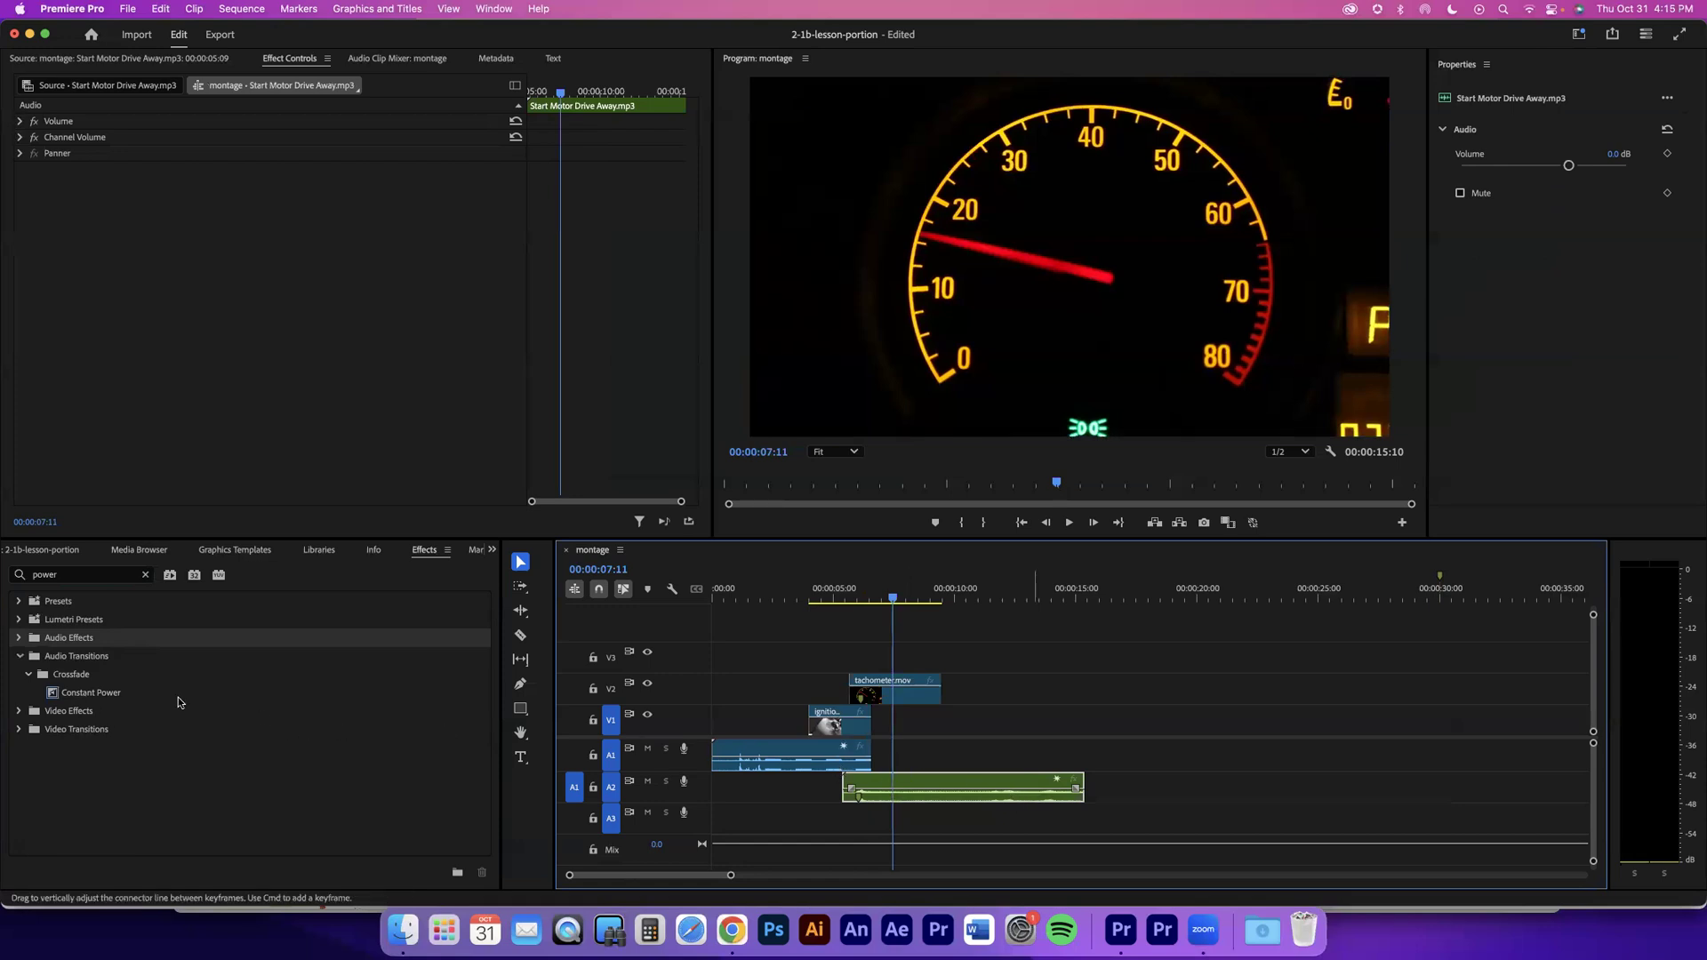
{"action": "left_click", "coordinate": [55, 696]}
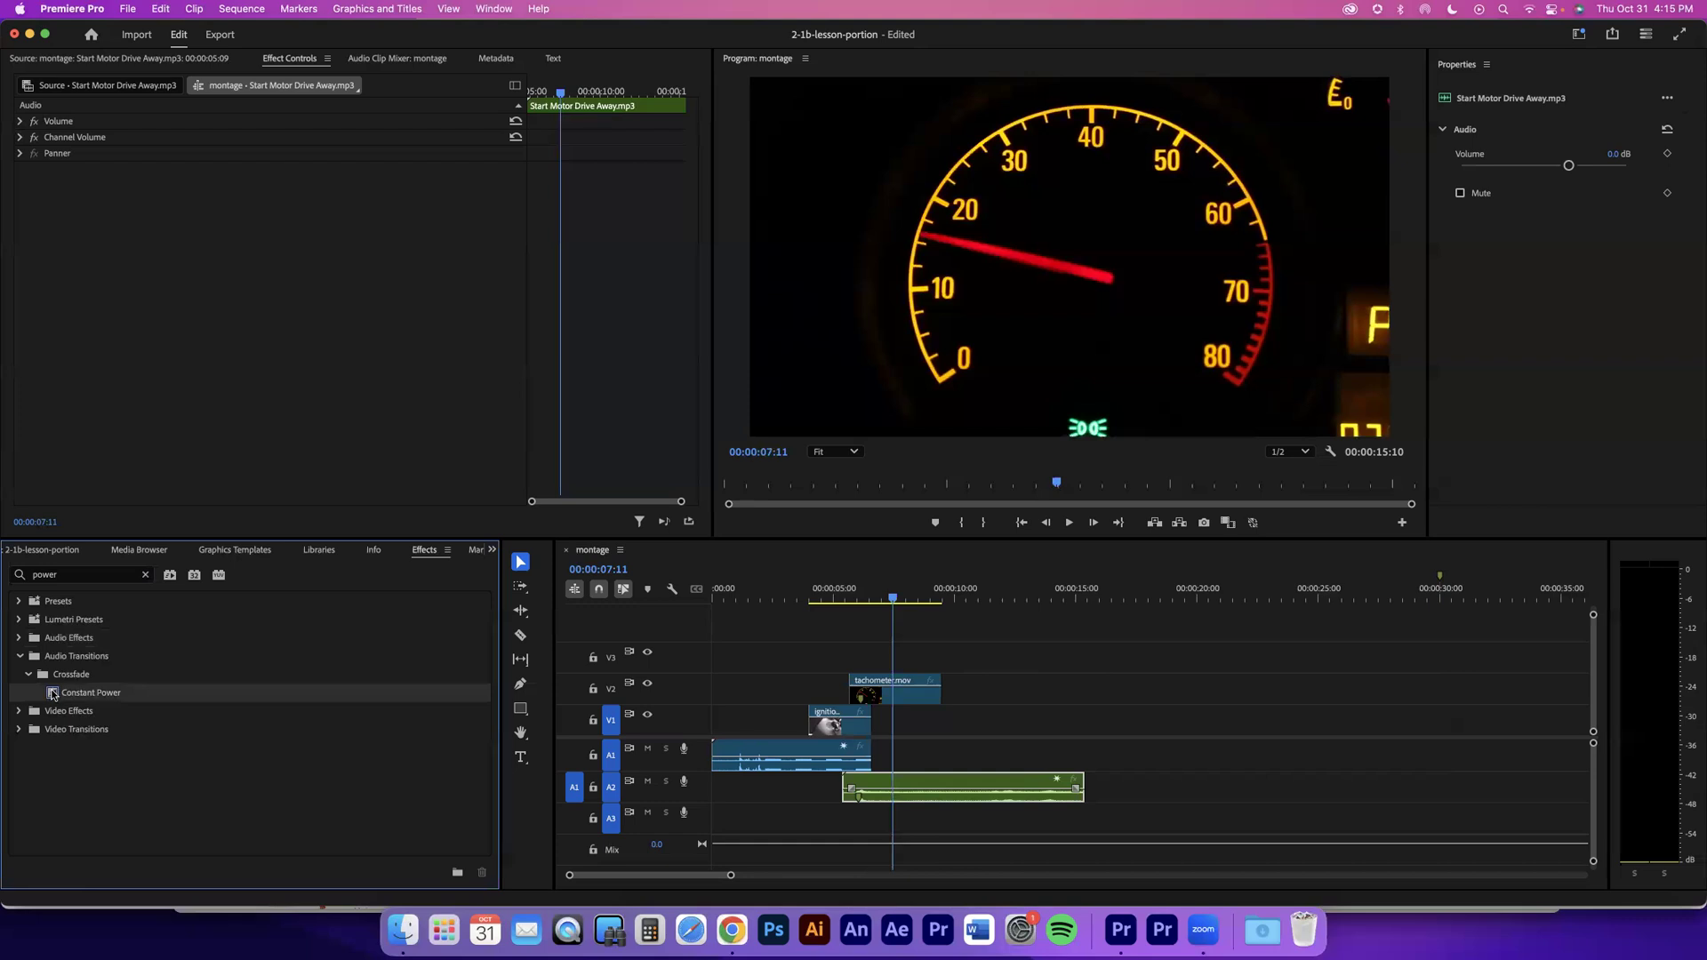
{"action": "left_click_drag", "start_coordinate": [52, 695], "coordinate": [1086, 801]}
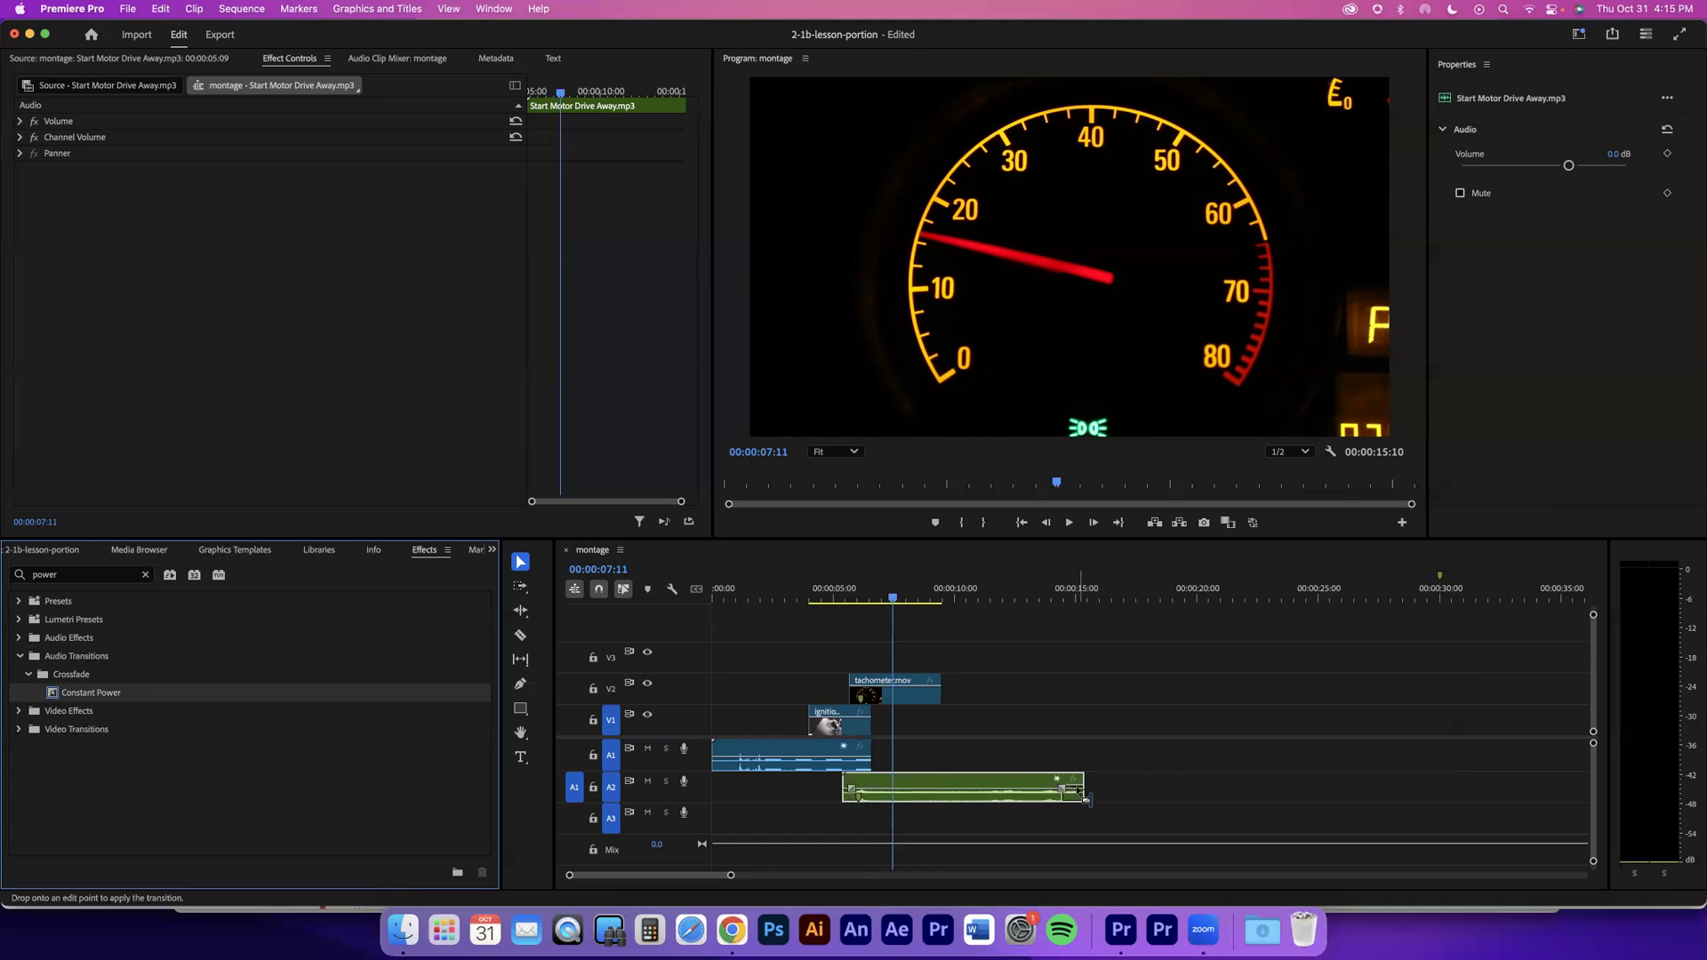
Step: Examine the Constant Power fade at the end of the audio clip in the effect controls and the timeline around 00:00:14:19
{"action": "left_click", "coordinate": [642, 108]}
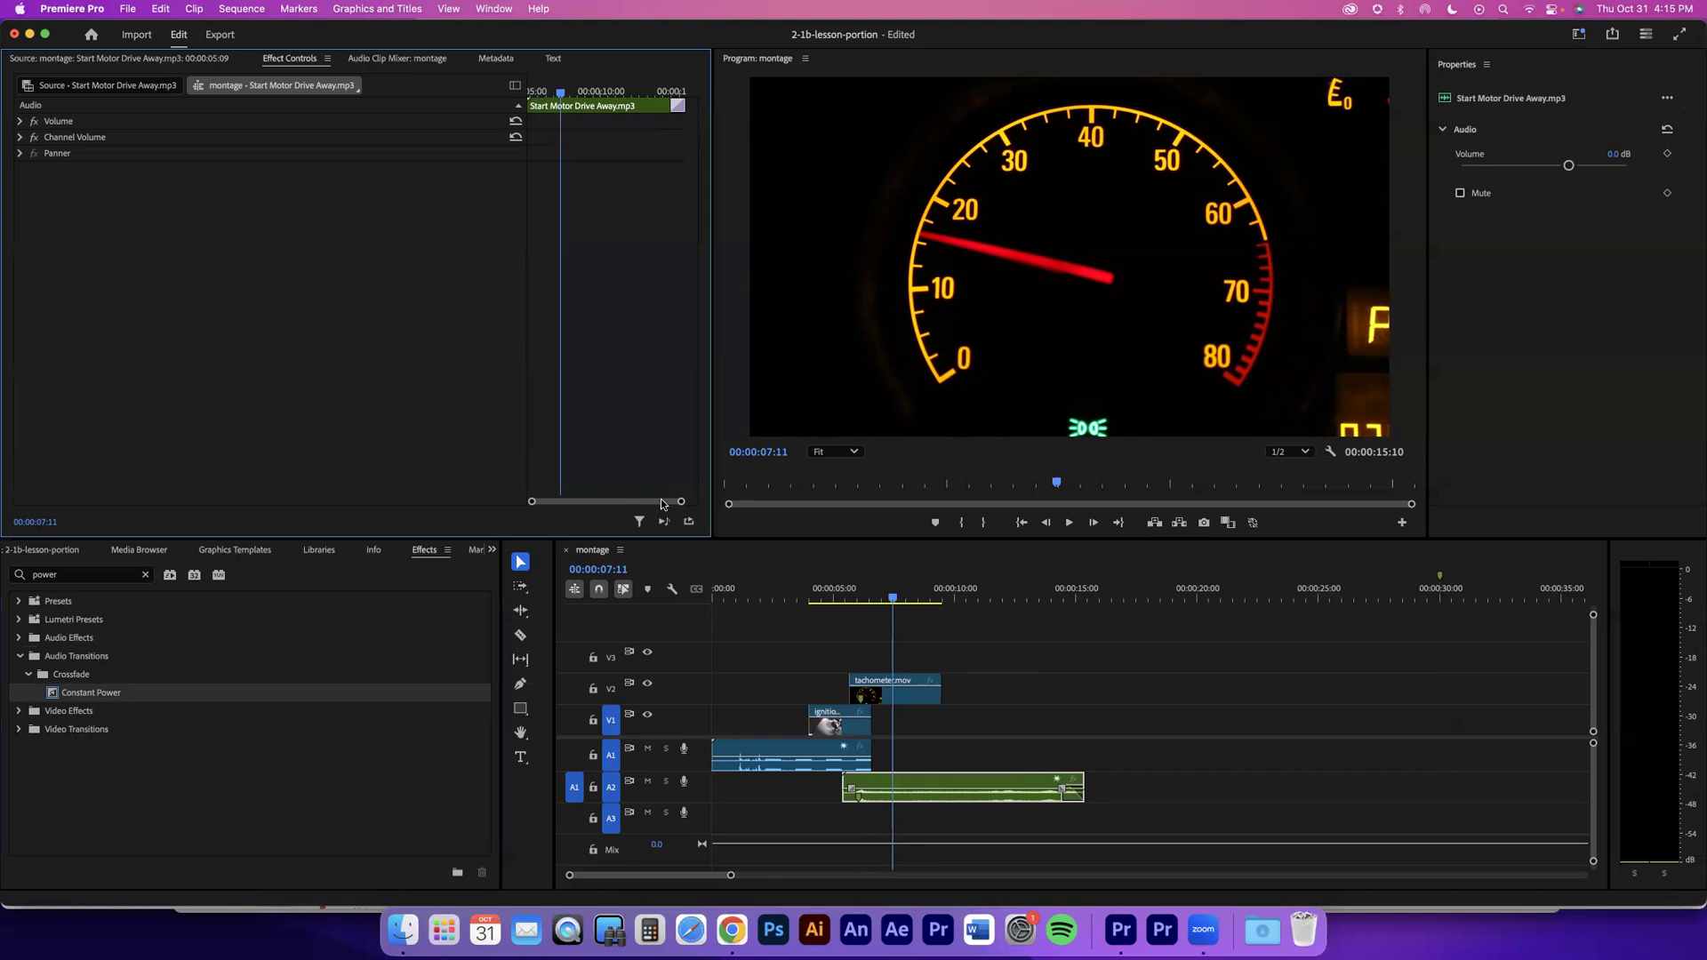
{"action": "left_click_drag", "start_coordinate": [533, 504], "coordinate": [595, 506]}
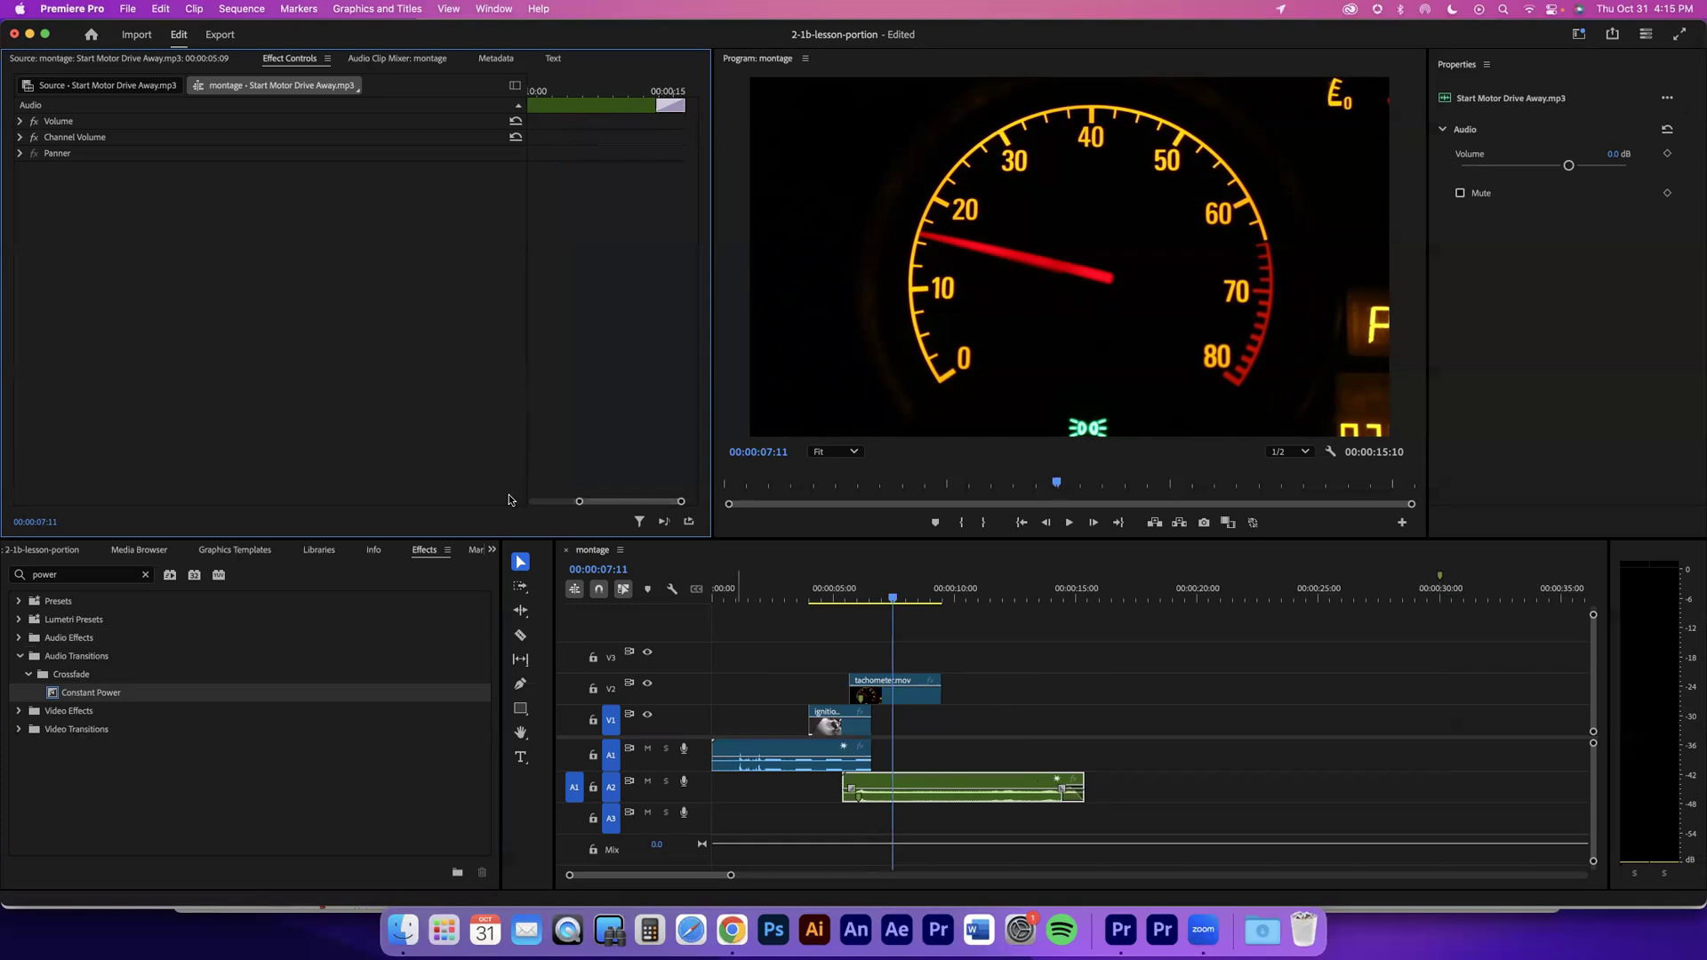
{"action": "left_click_drag", "start_coordinate": [579, 503], "coordinate": [642, 503]}
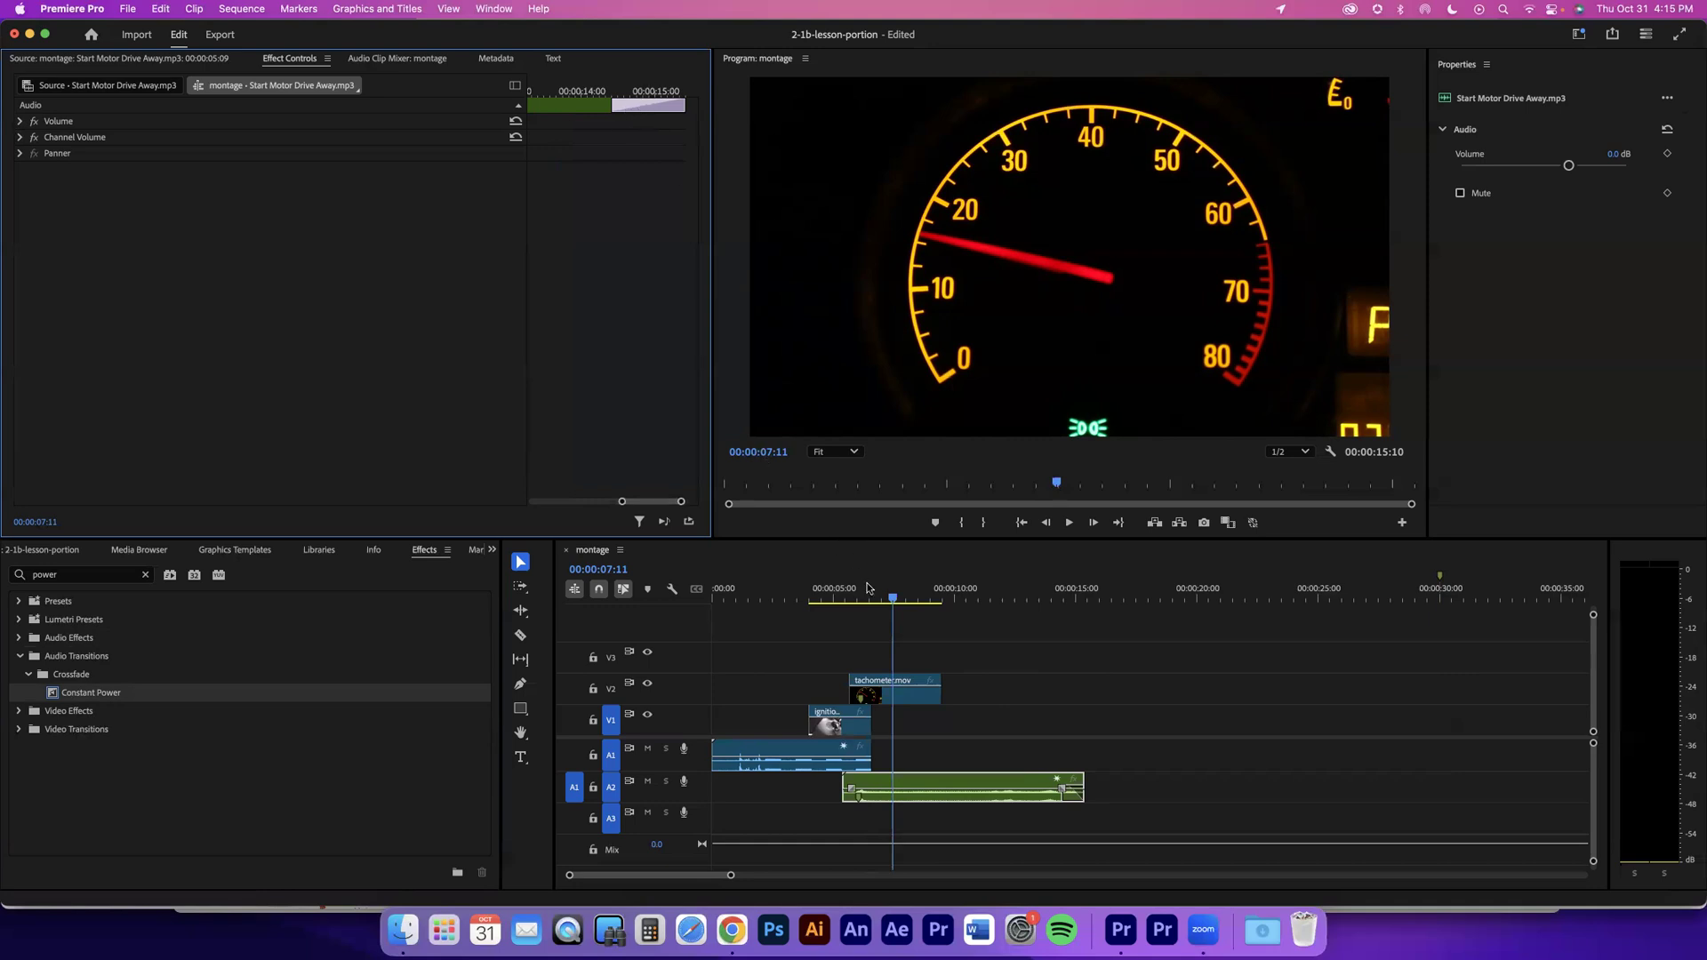
{"action": "left_click", "coordinate": [1071, 598]}
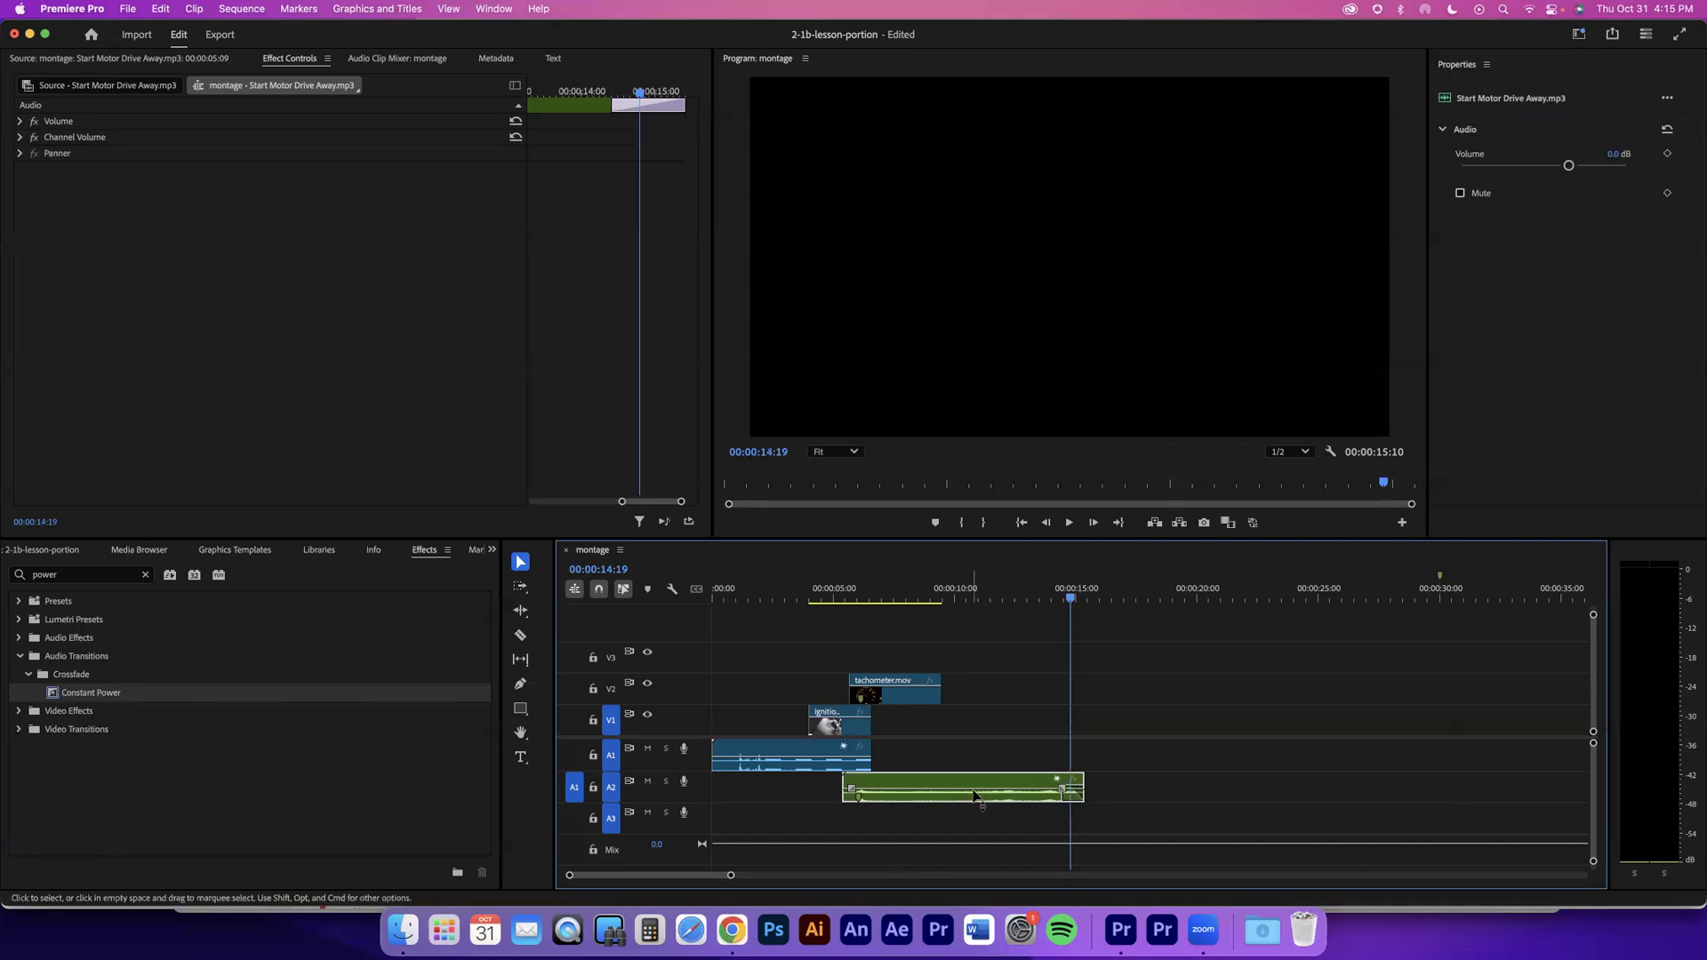
{"action": "mouse_move", "coordinate": [974, 791]}
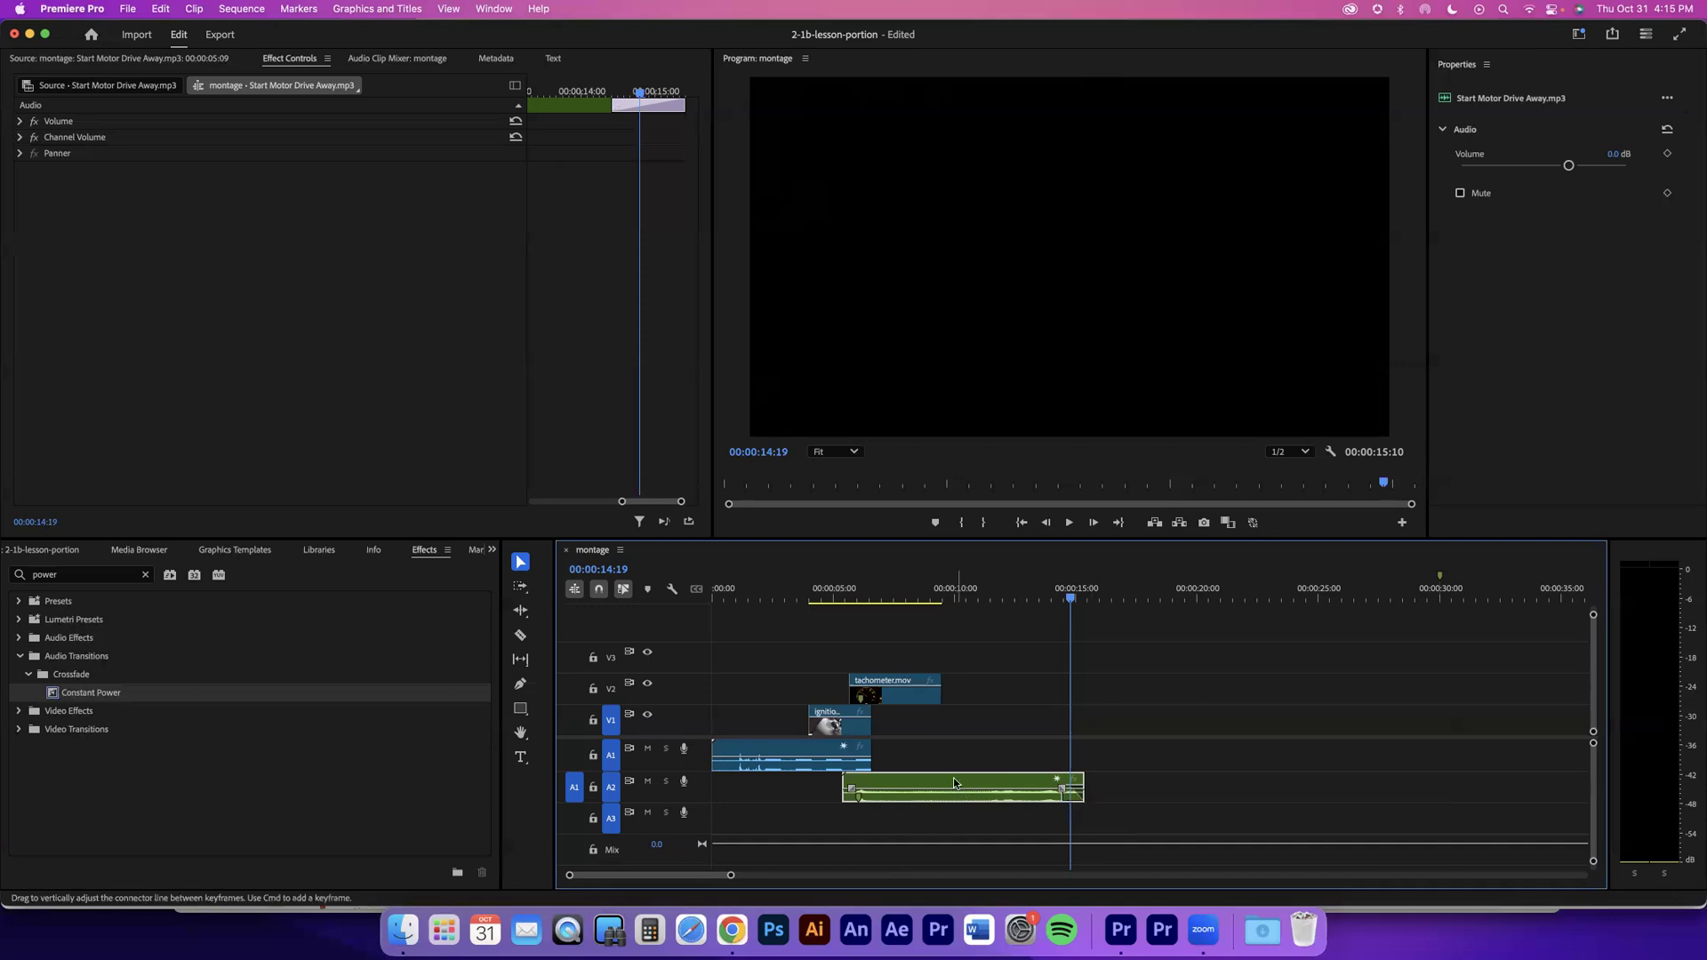
{"action": "left_click", "coordinate": [623, 107]}
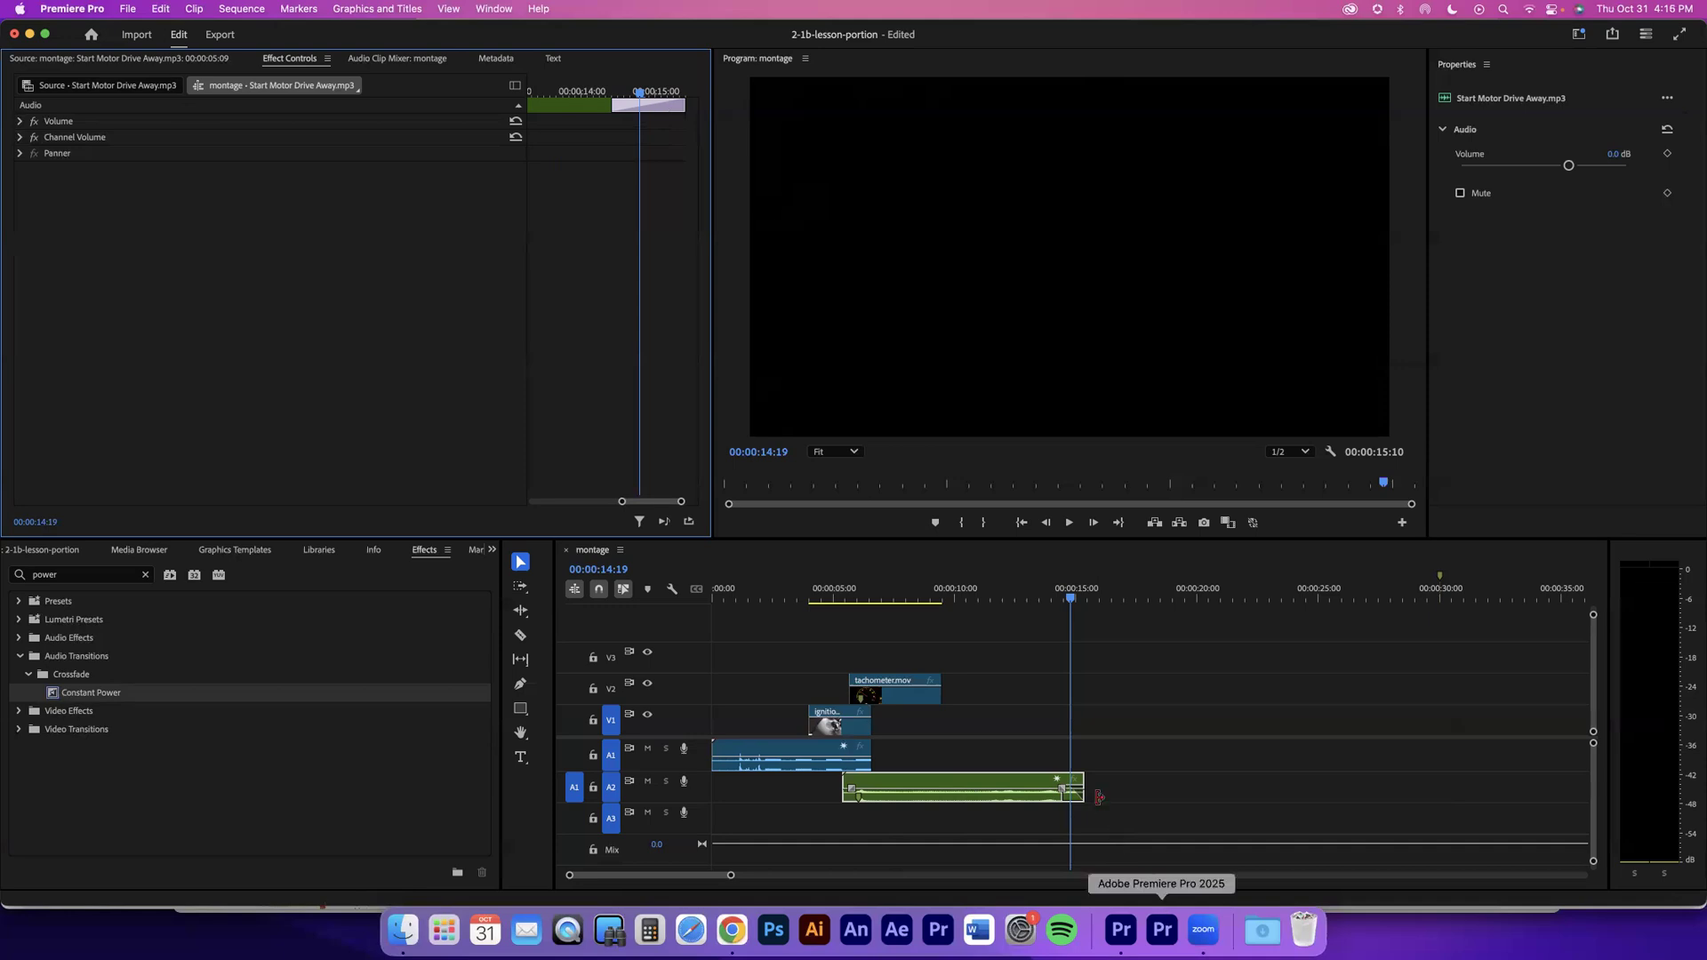
{"action": "left_click", "coordinate": [522, 563]}
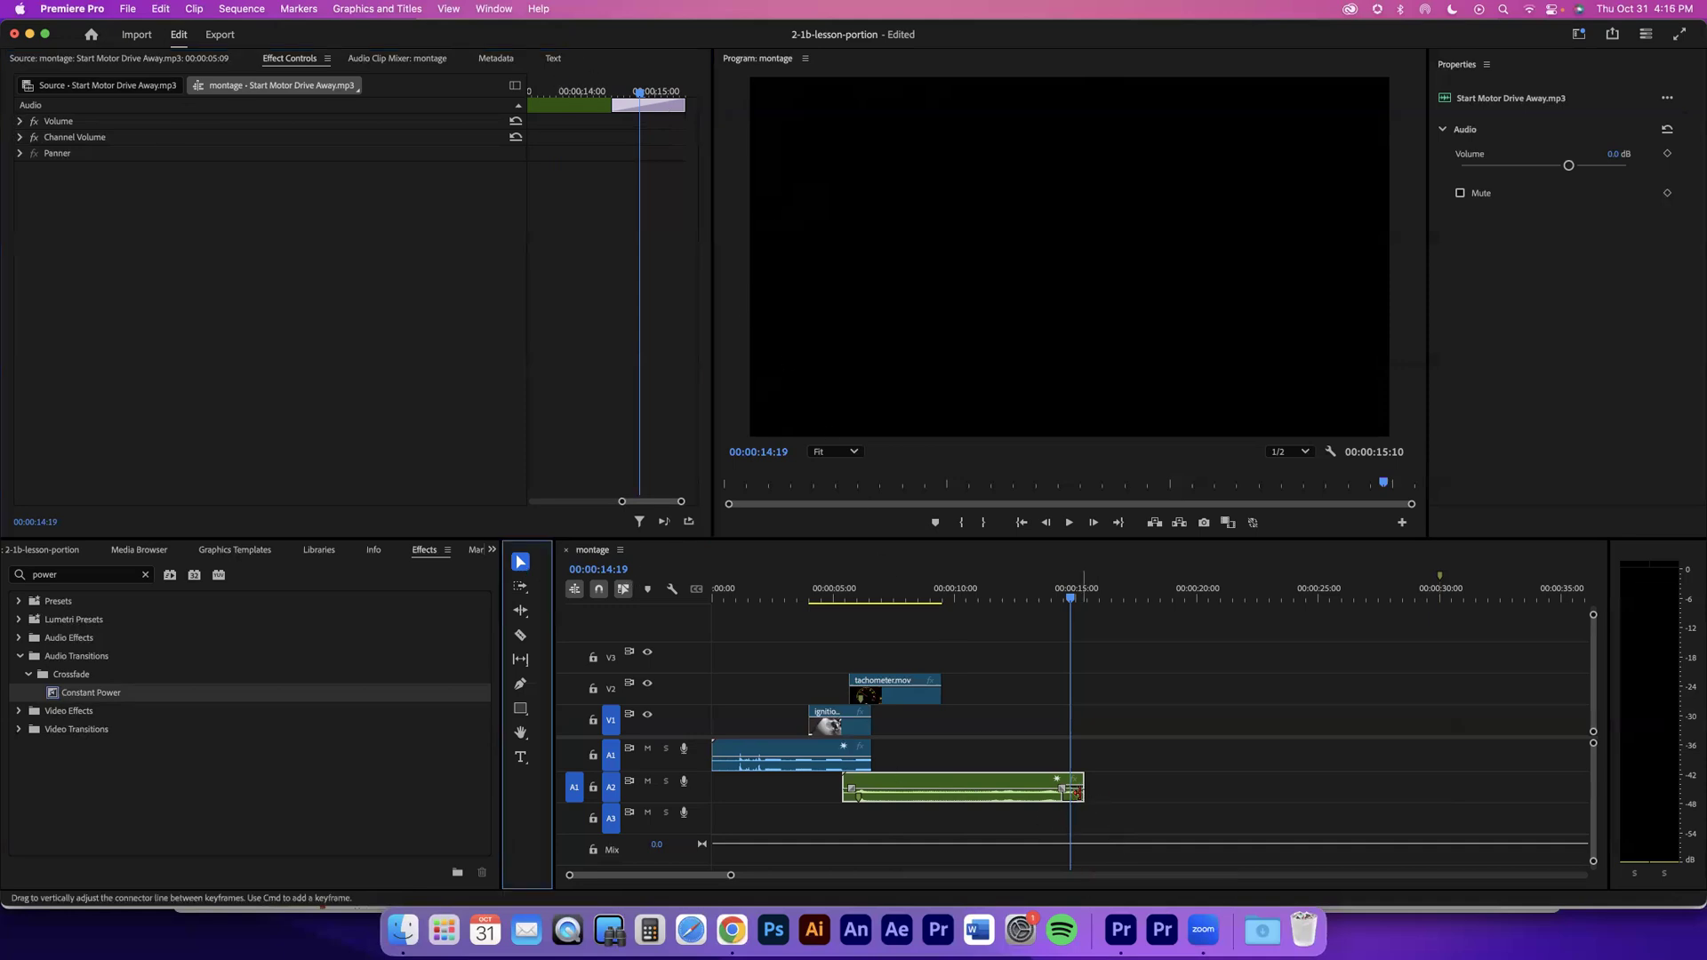
{"action": "left_click", "coordinate": [1078, 794]}
{"action": "scroll", "coordinate": [1079, 796], "scroll_direction": "up", "scroll_amount": 5}
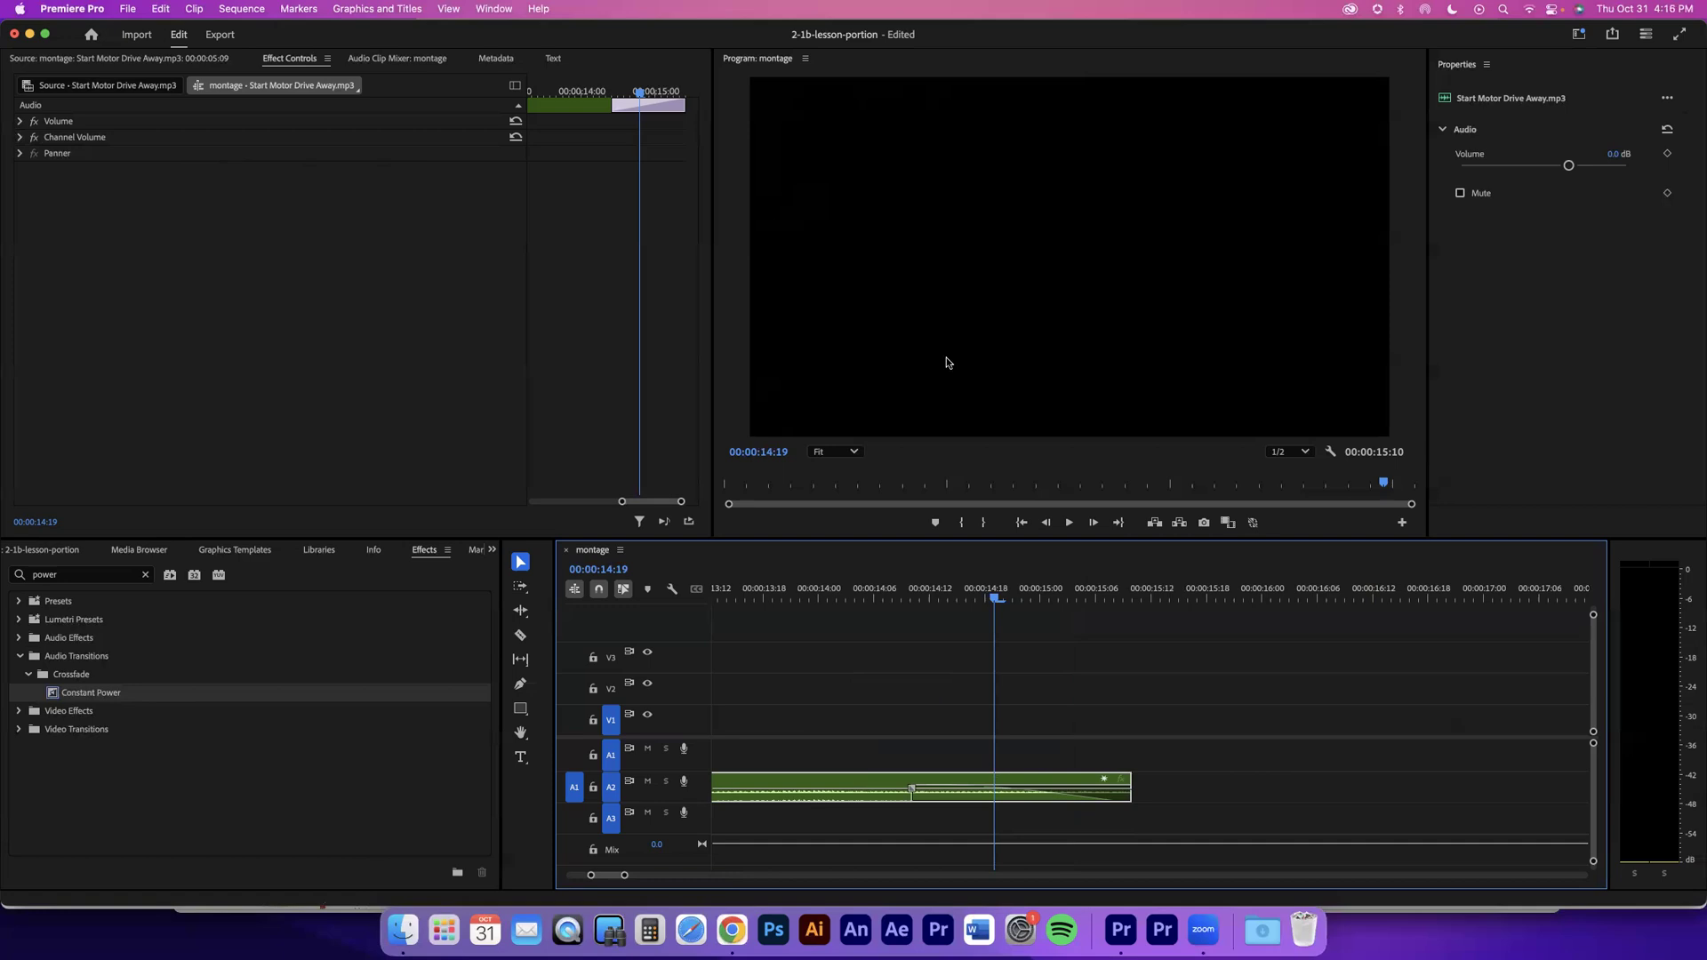
Step: Undo the Constant Power transition on the Start Motor Drive Away.mp3 clip
{"action": "key", "text": "super+z"}
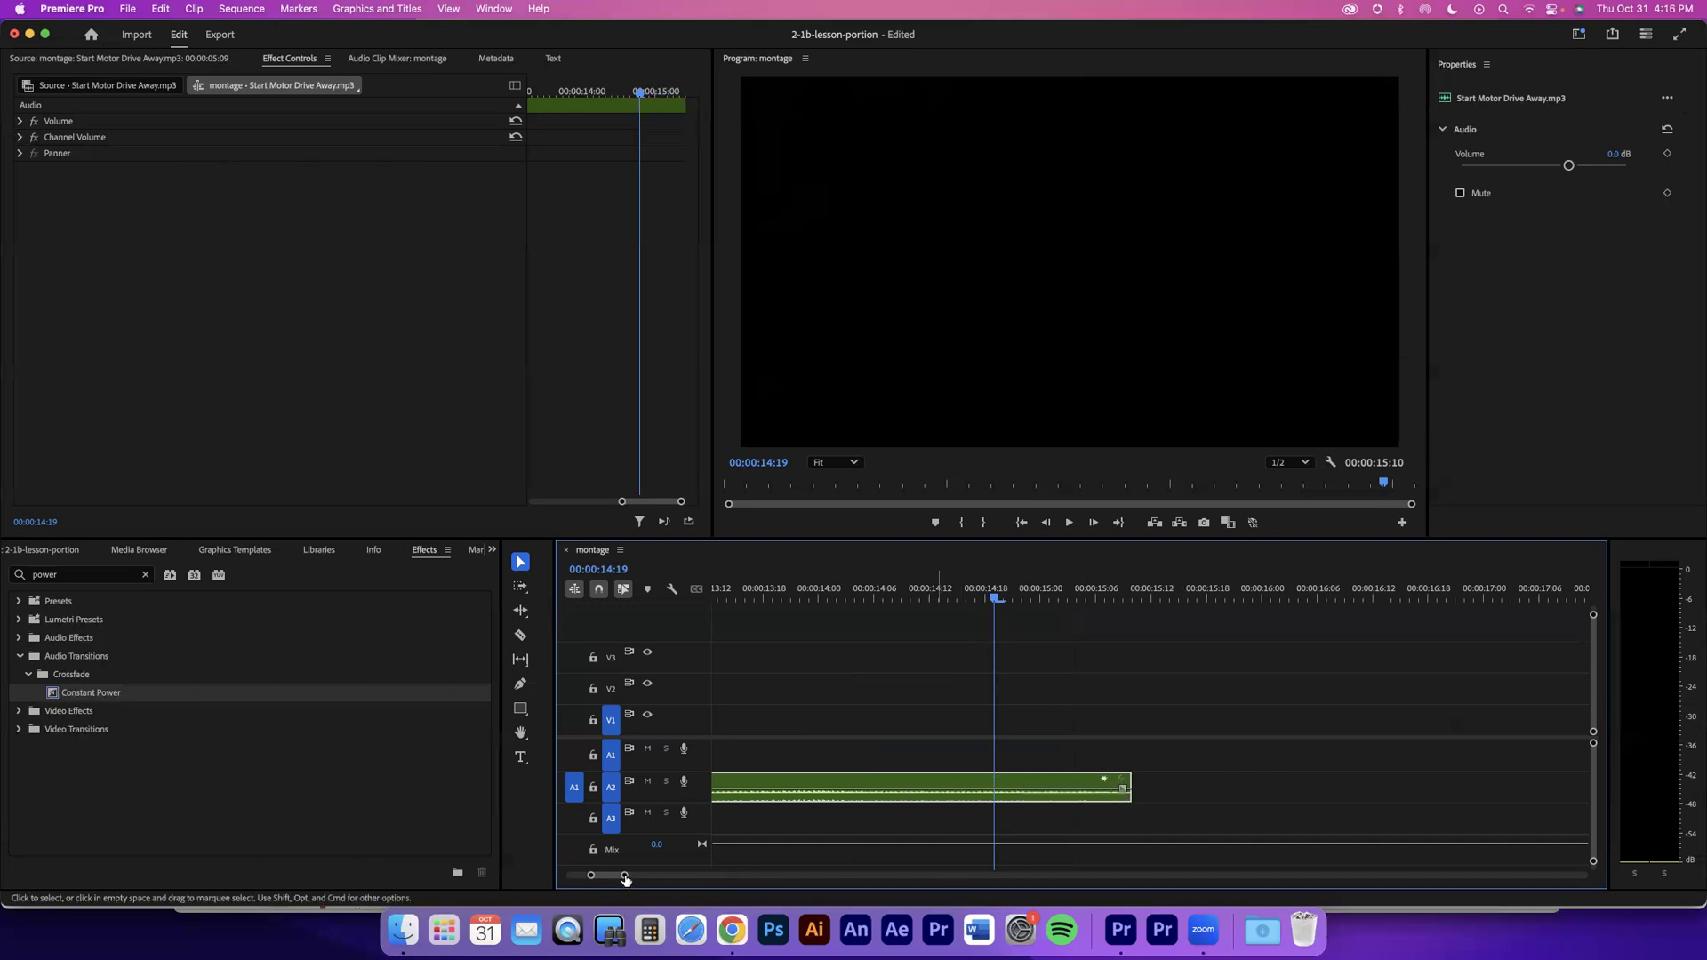
{"action": "left_click_drag", "start_coordinate": [646, 880], "coordinate": [688, 884]}
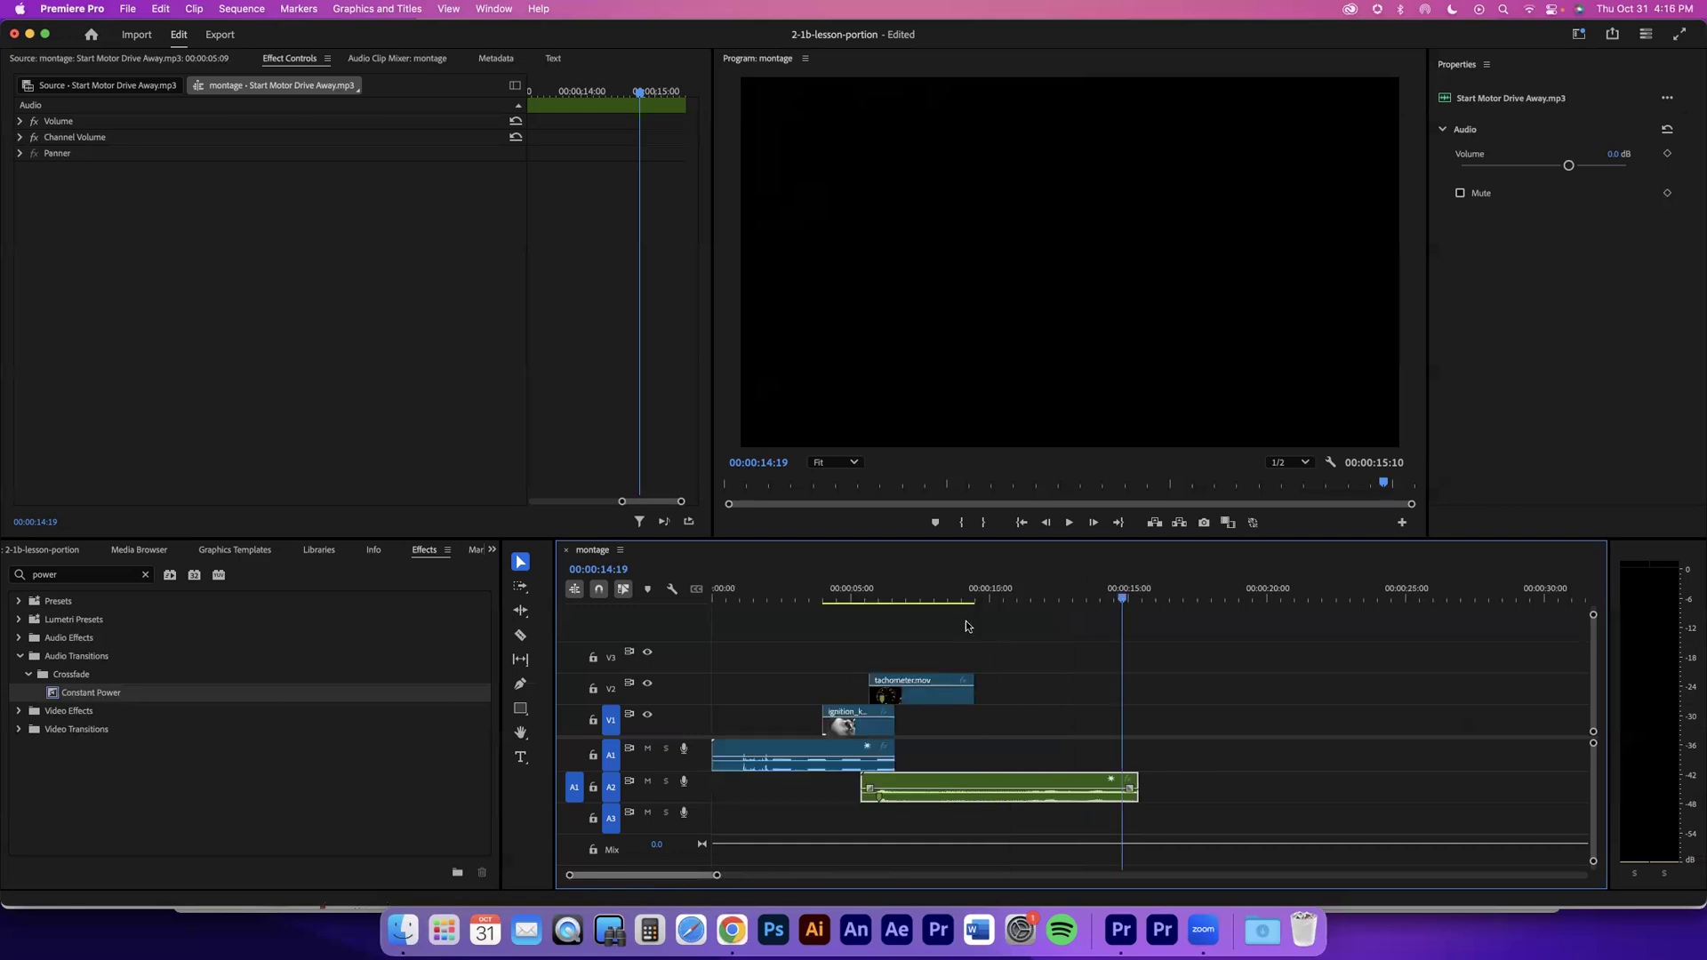
Step: Select the tachometer.mov clip with the playhead at 00:00:06:03, clear the effects search and look through the Video Effects categories
{"action": "left_click", "coordinate": [917, 697]}
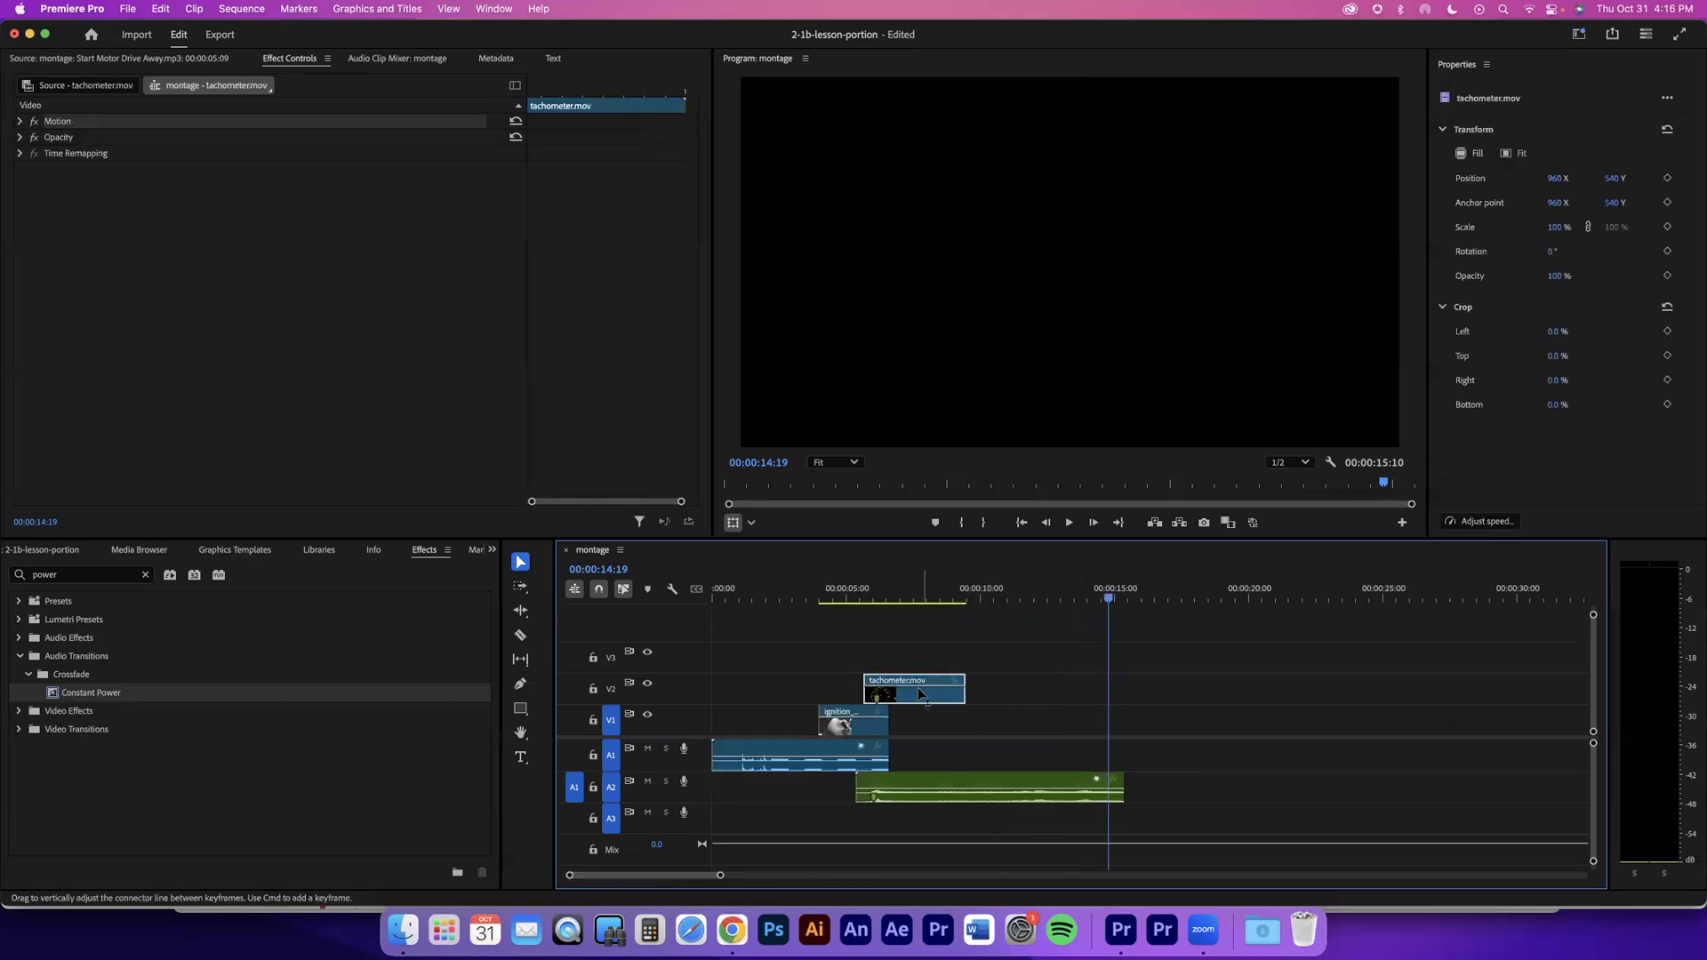
{"action": "left_click", "coordinate": [877, 594]}
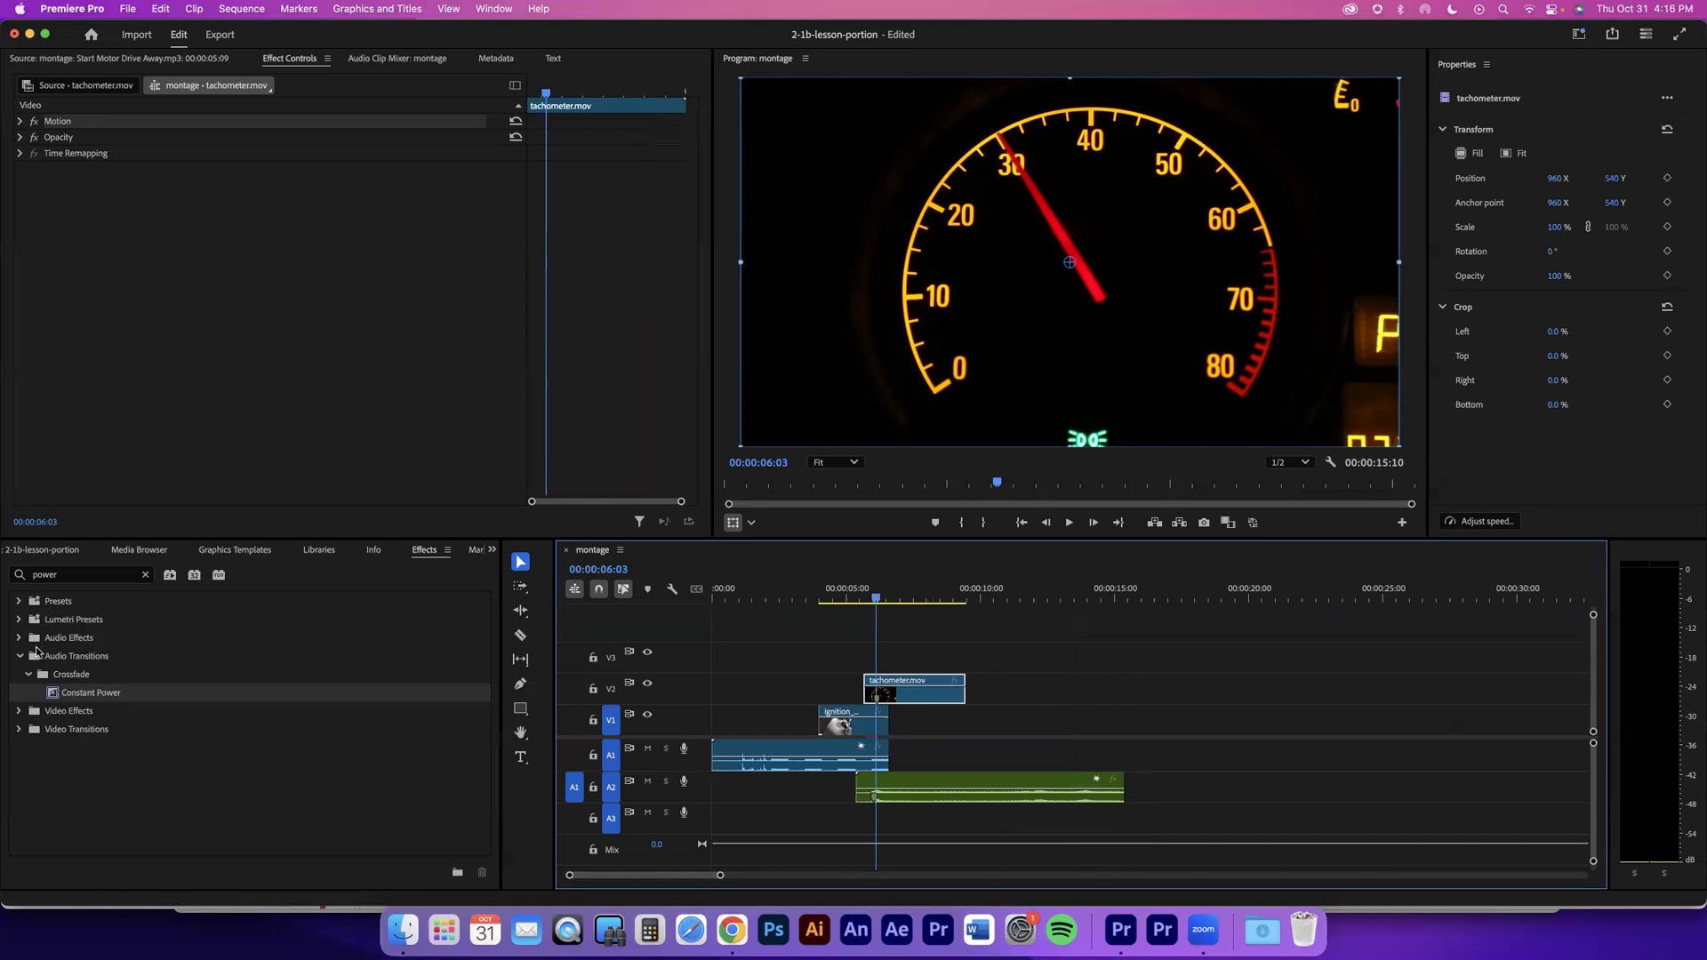
{"action": "left_click", "coordinate": [18, 712]}
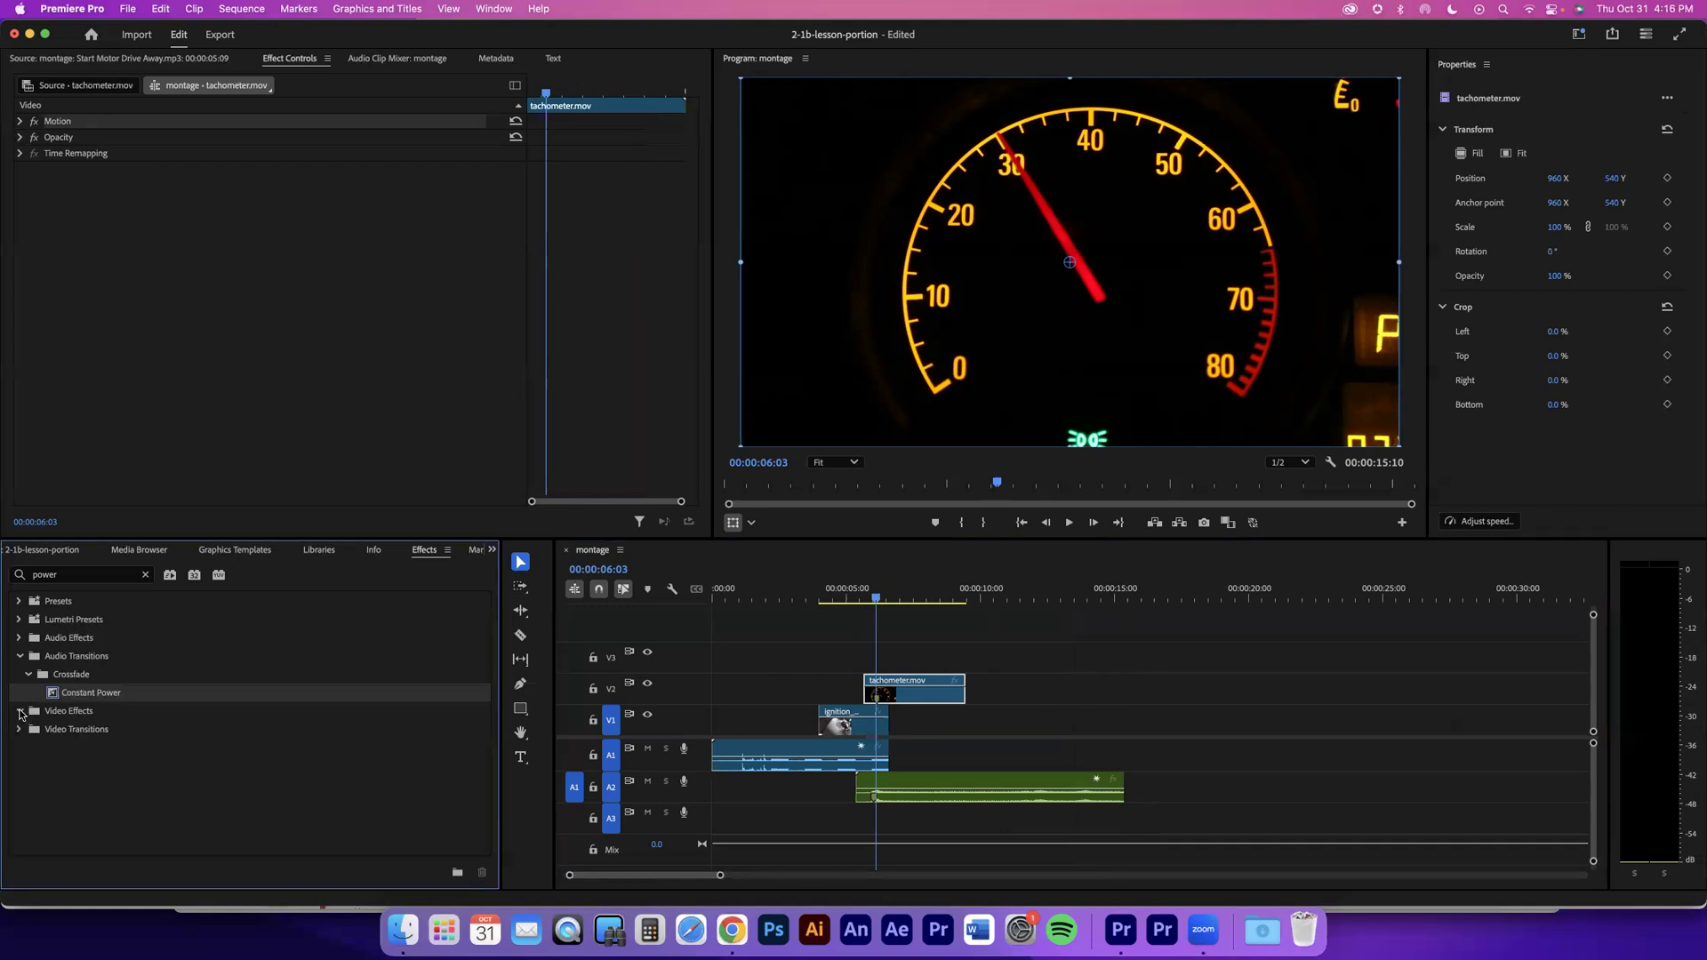
{"action": "left_click", "coordinate": [134, 572]}
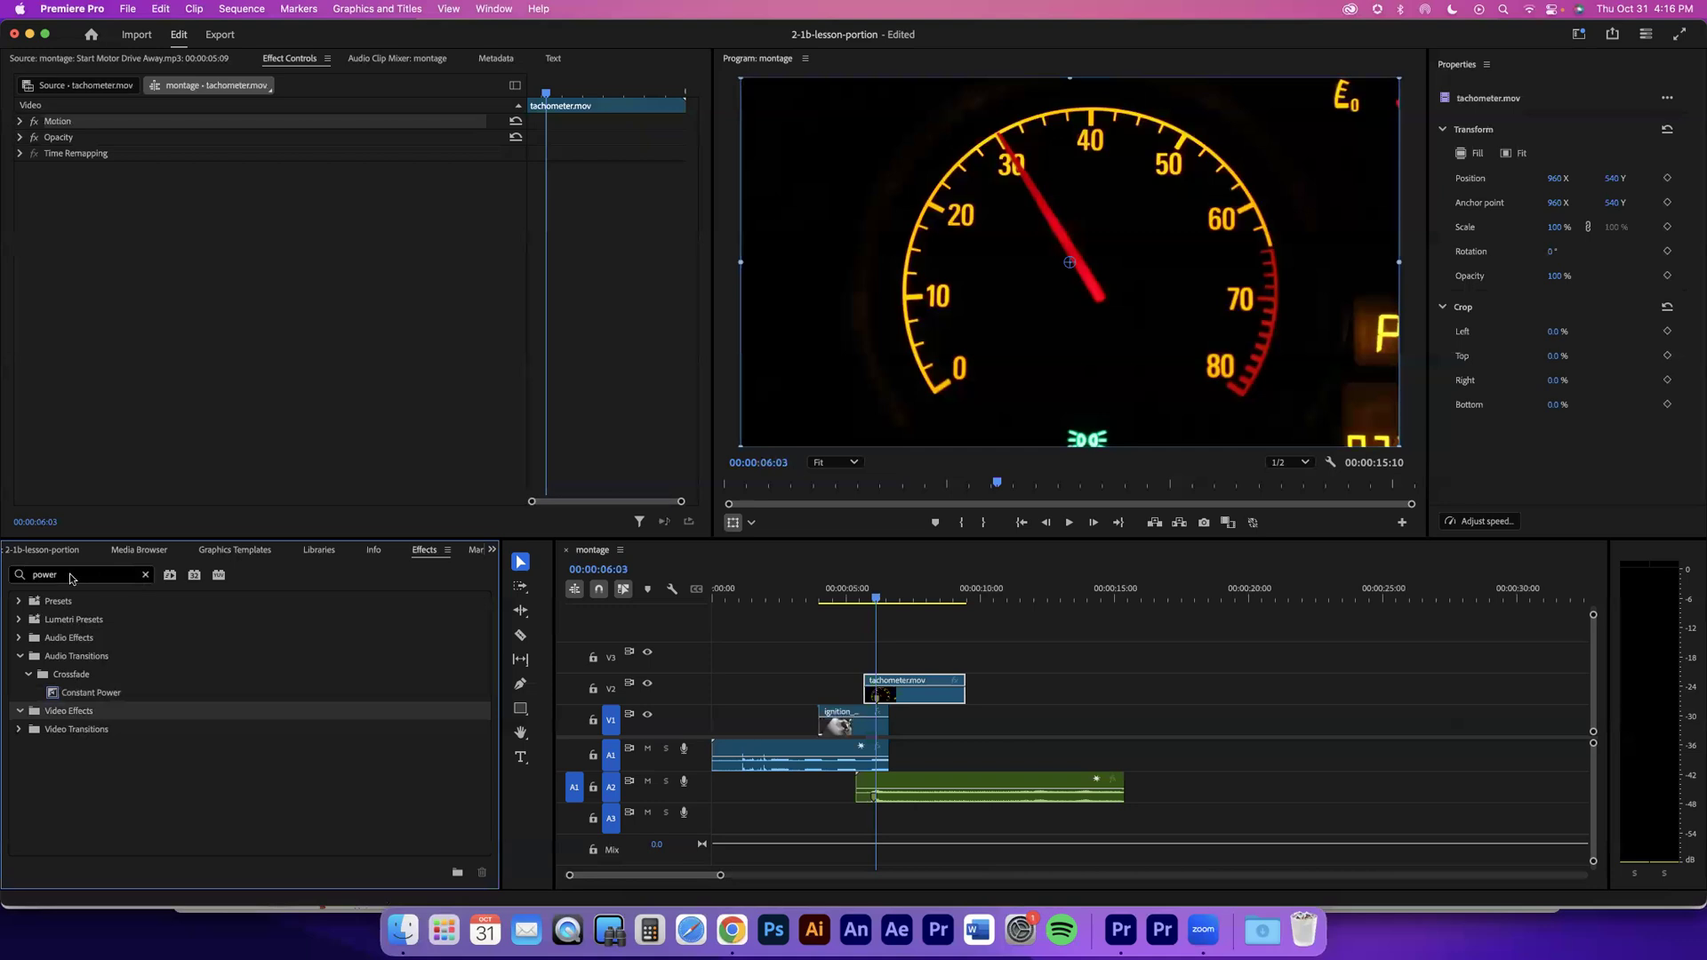
{"action": "left_click", "coordinate": [20, 676]}
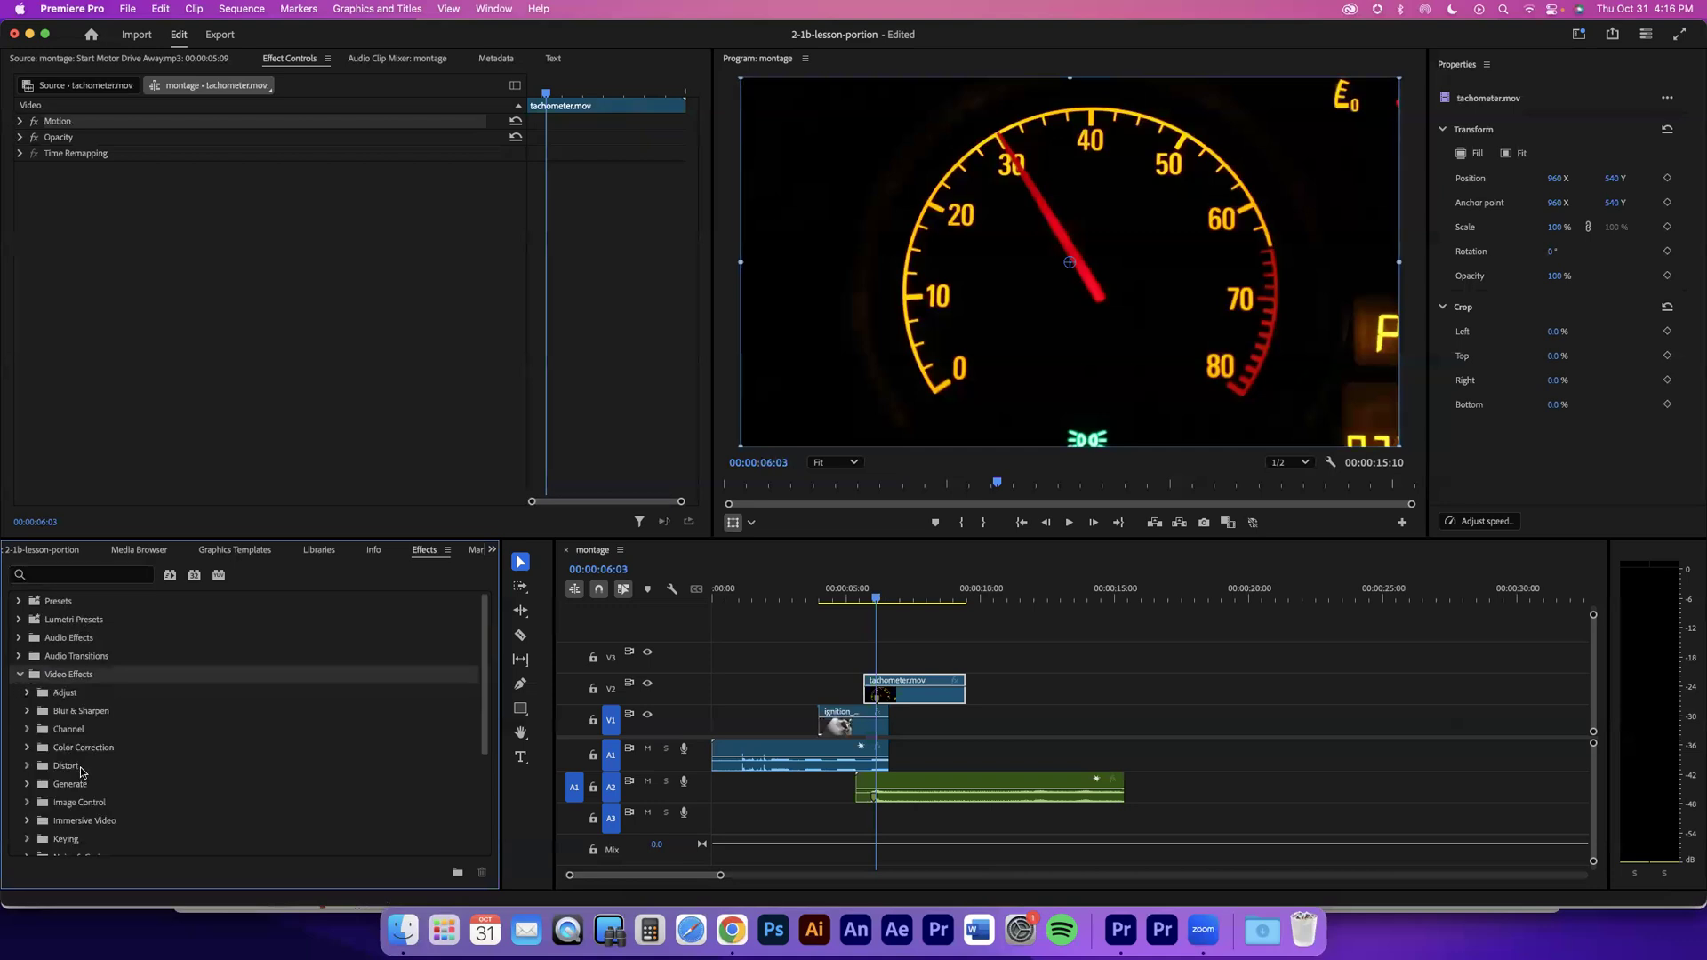
{"action": "scroll", "coordinate": [82, 771], "scroll_direction": "down", "scroll_amount": 2}
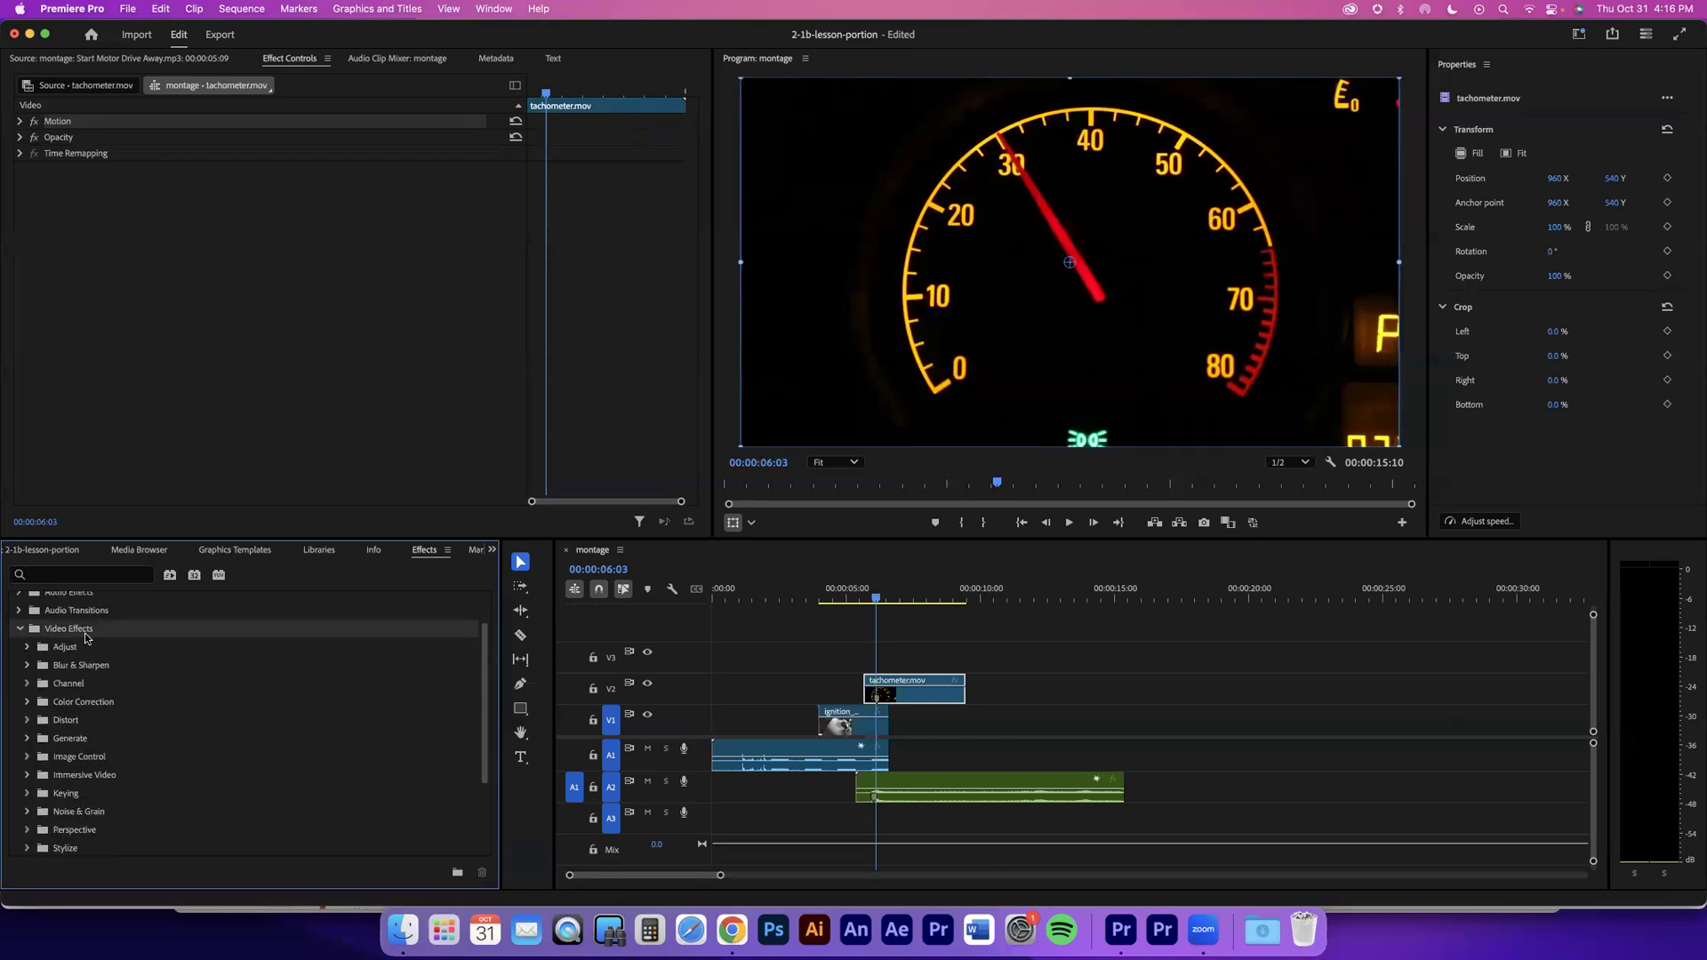
Step: Search the effects for "dip" and apply the Dip to Black transition to the start of the ignition clip on V1
{"action": "left_click", "coordinate": [56, 576]}
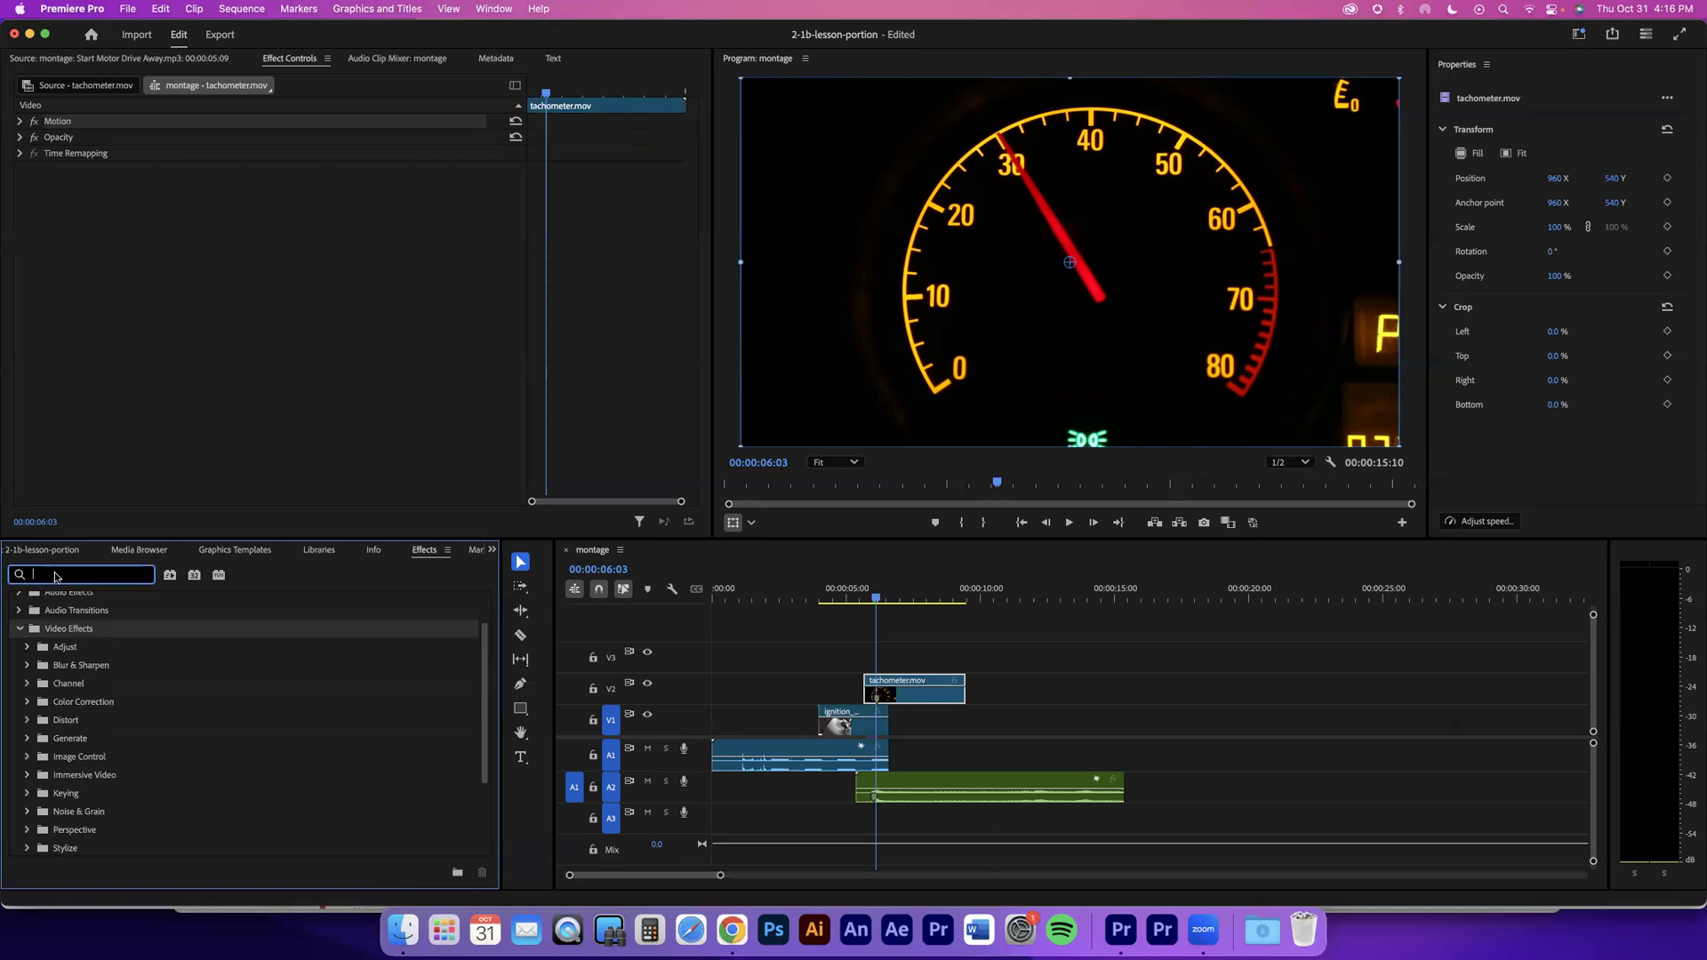
{"action": "type", "text": "dip"}
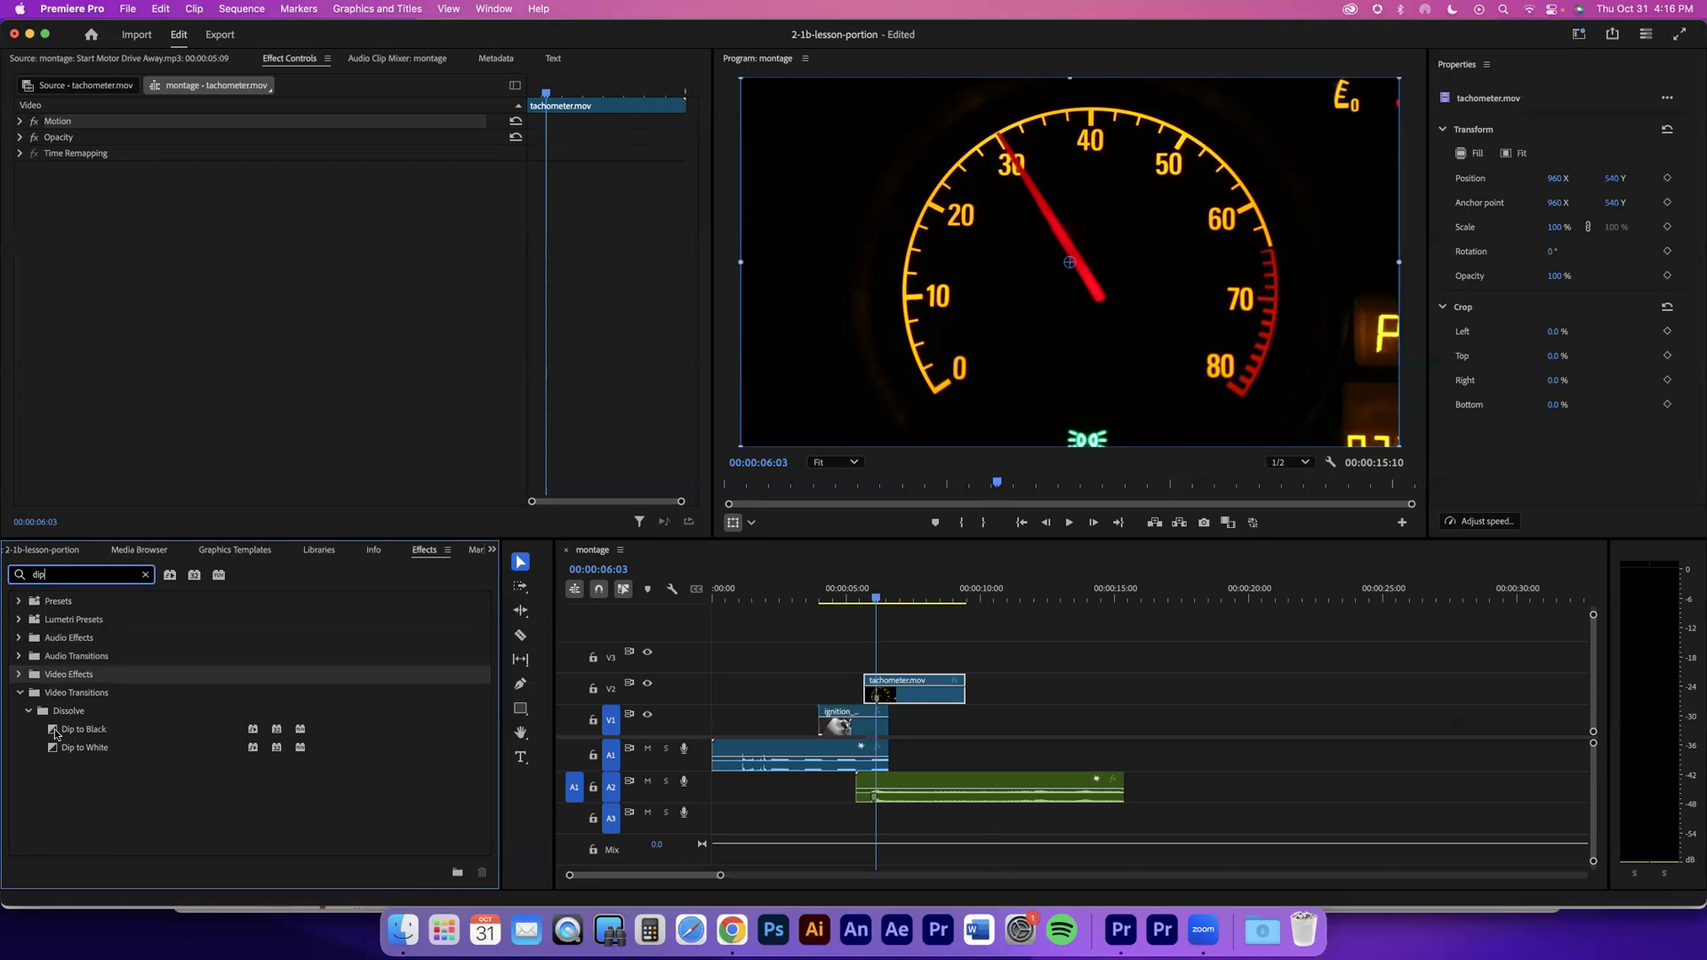
{"action": "left_click", "coordinate": [55, 730]}
{"action": "left_click_drag", "start_coordinate": [55, 731], "coordinate": [825, 729]}
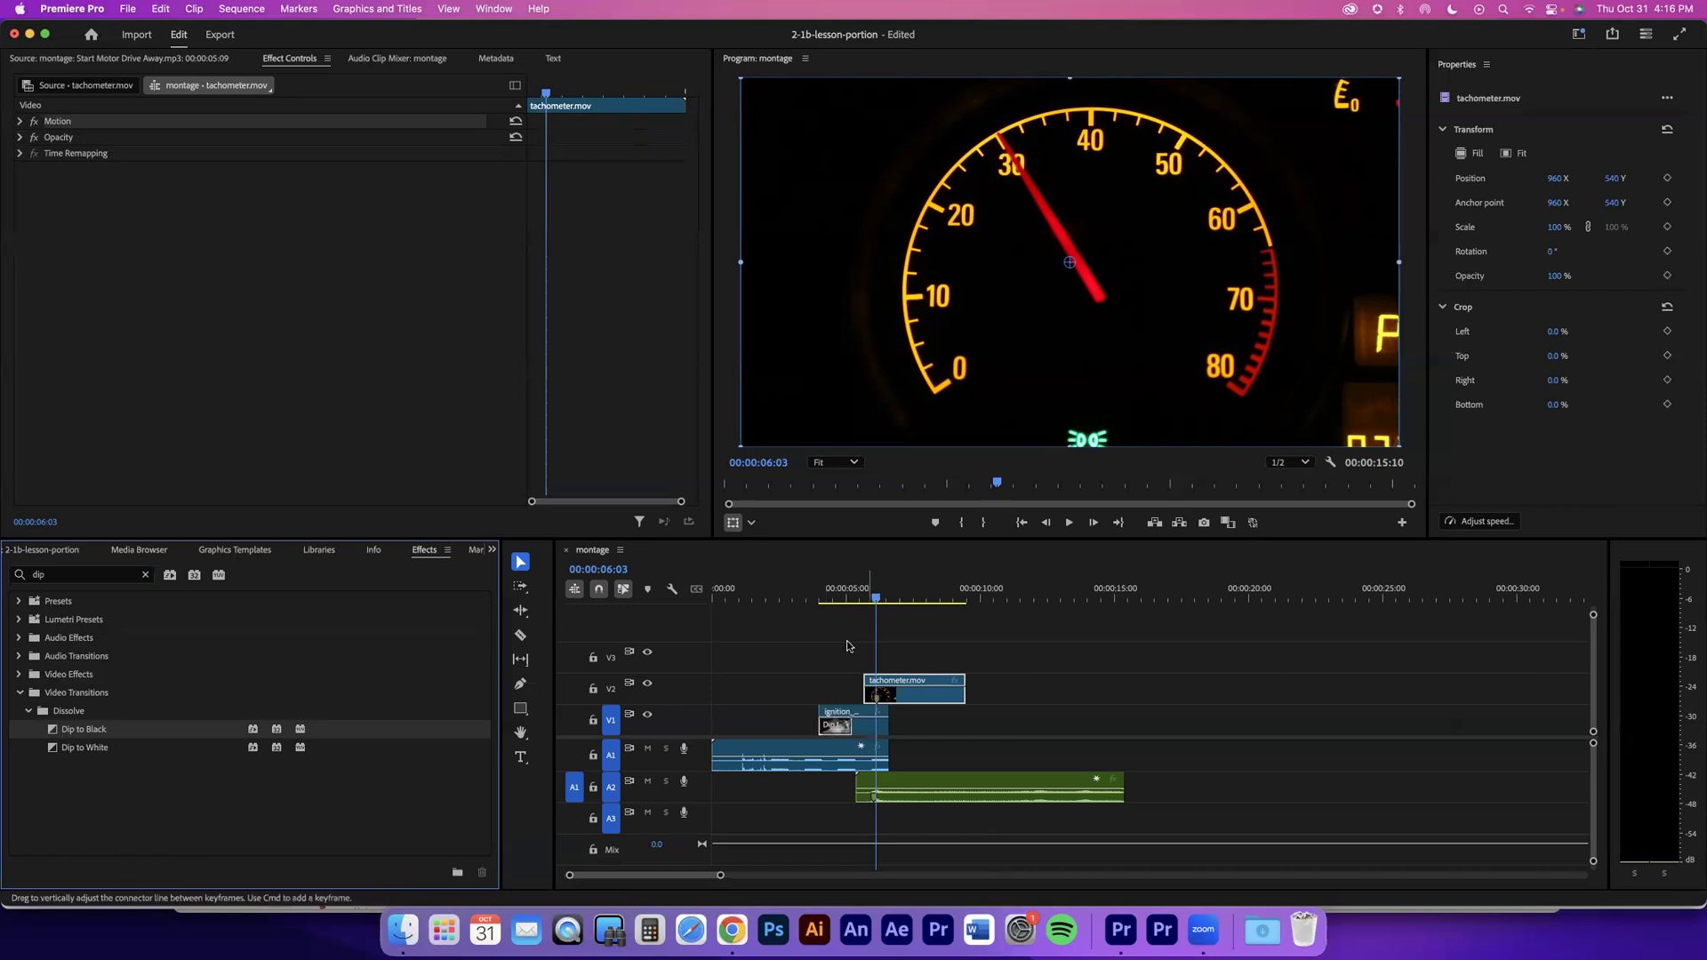
Step: Preview the Dip to Black at the start of the ignition_keys.mp4 clip and undo the transition
{"action": "left_click", "coordinate": [821, 601]}
{"action": "left_click_drag", "start_coordinate": [822, 602], "coordinate": [818, 602]}
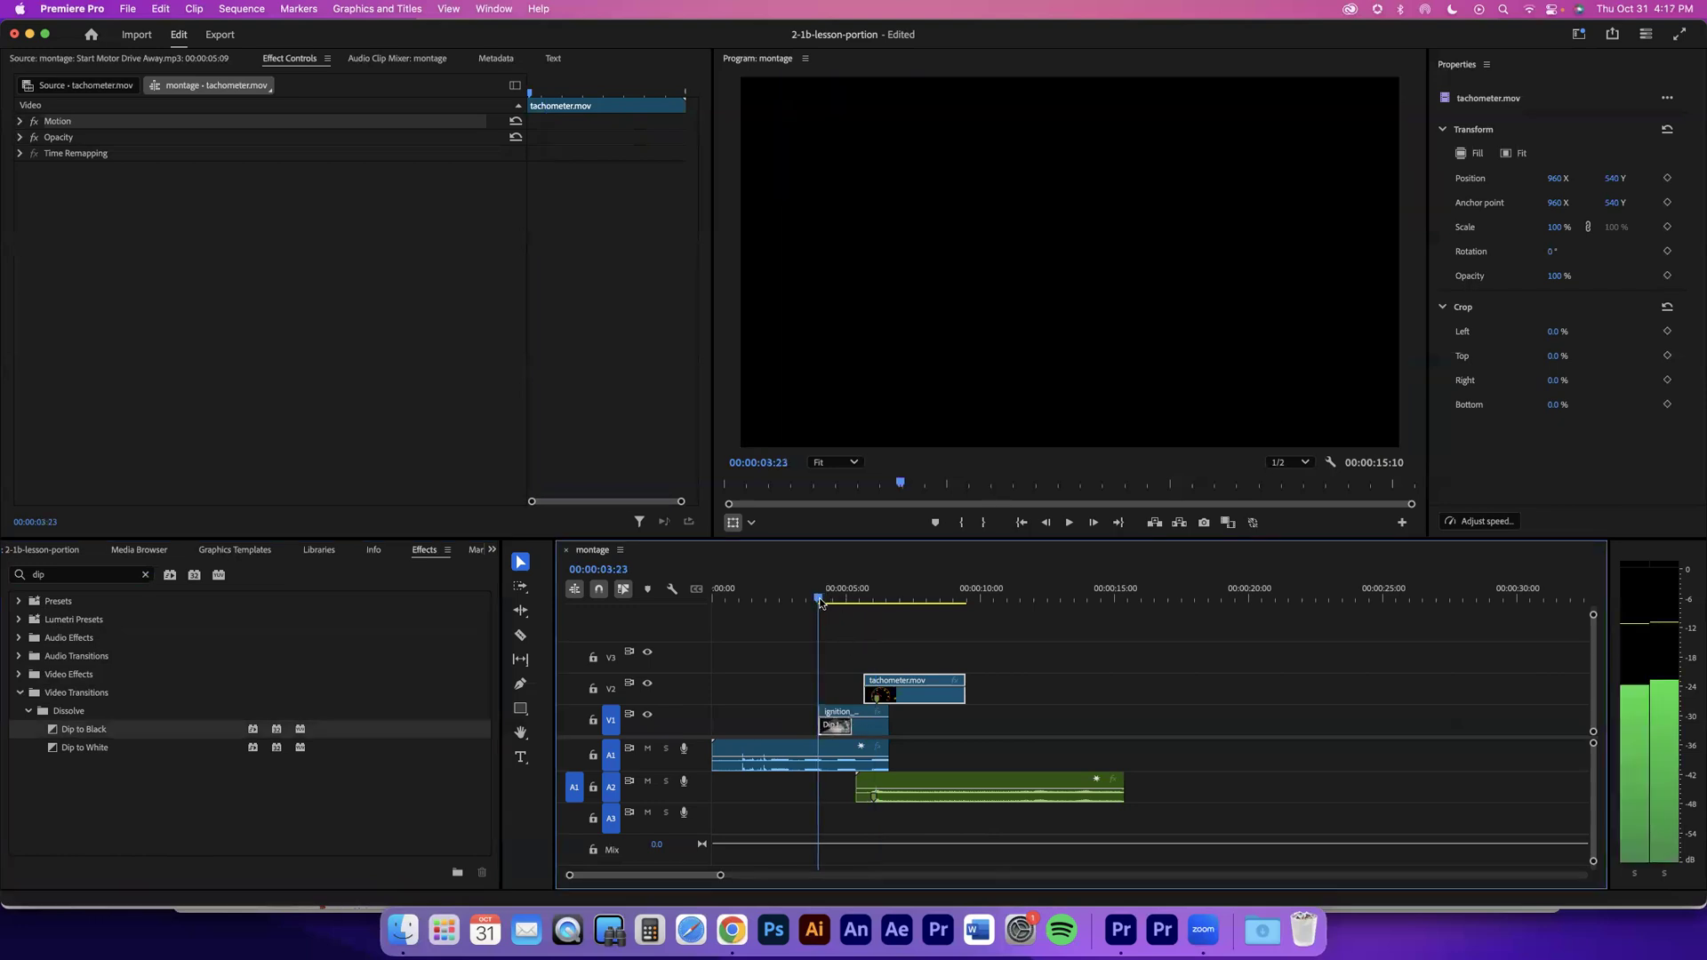
{"action": "scroll", "coordinate": [832, 709], "scroll_direction": "up", "scroll_amount": 2}
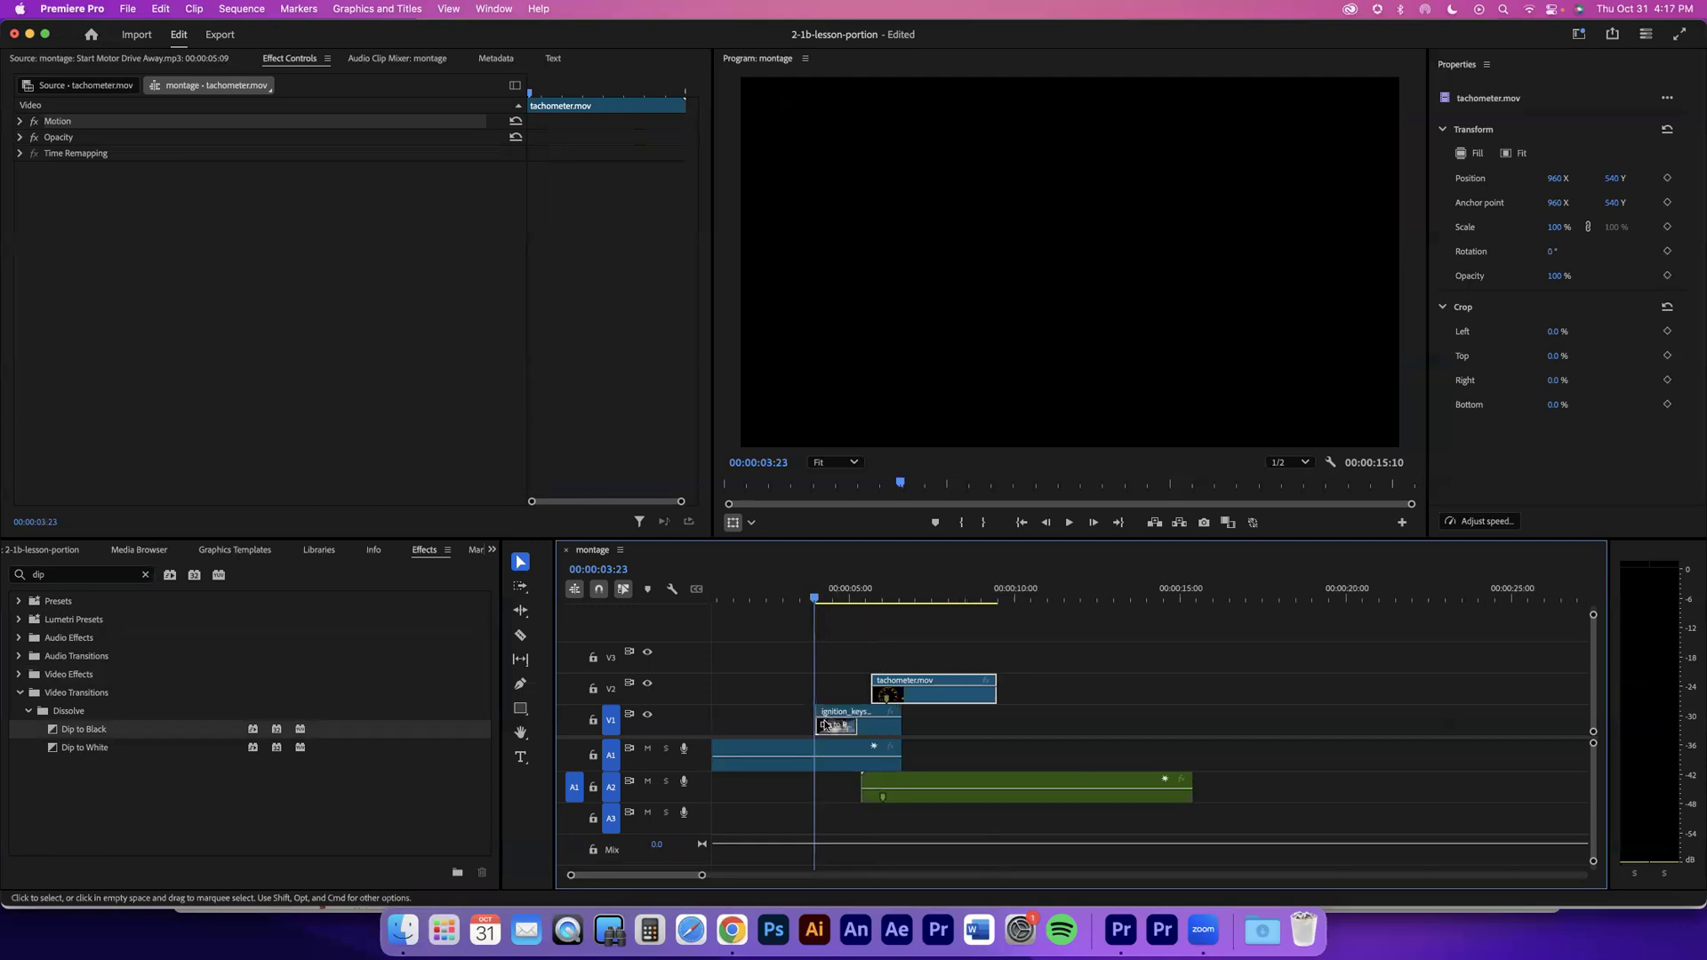
{"action": "scroll", "coordinate": [825, 725], "scroll_direction": "up", "scroll_amount": 3}
{"action": "scroll", "coordinate": [768, 597], "scroll_direction": "up", "scroll_amount": 1}
{"action": "left_click_drag", "start_coordinate": [768, 597], "coordinate": [993, 598]}
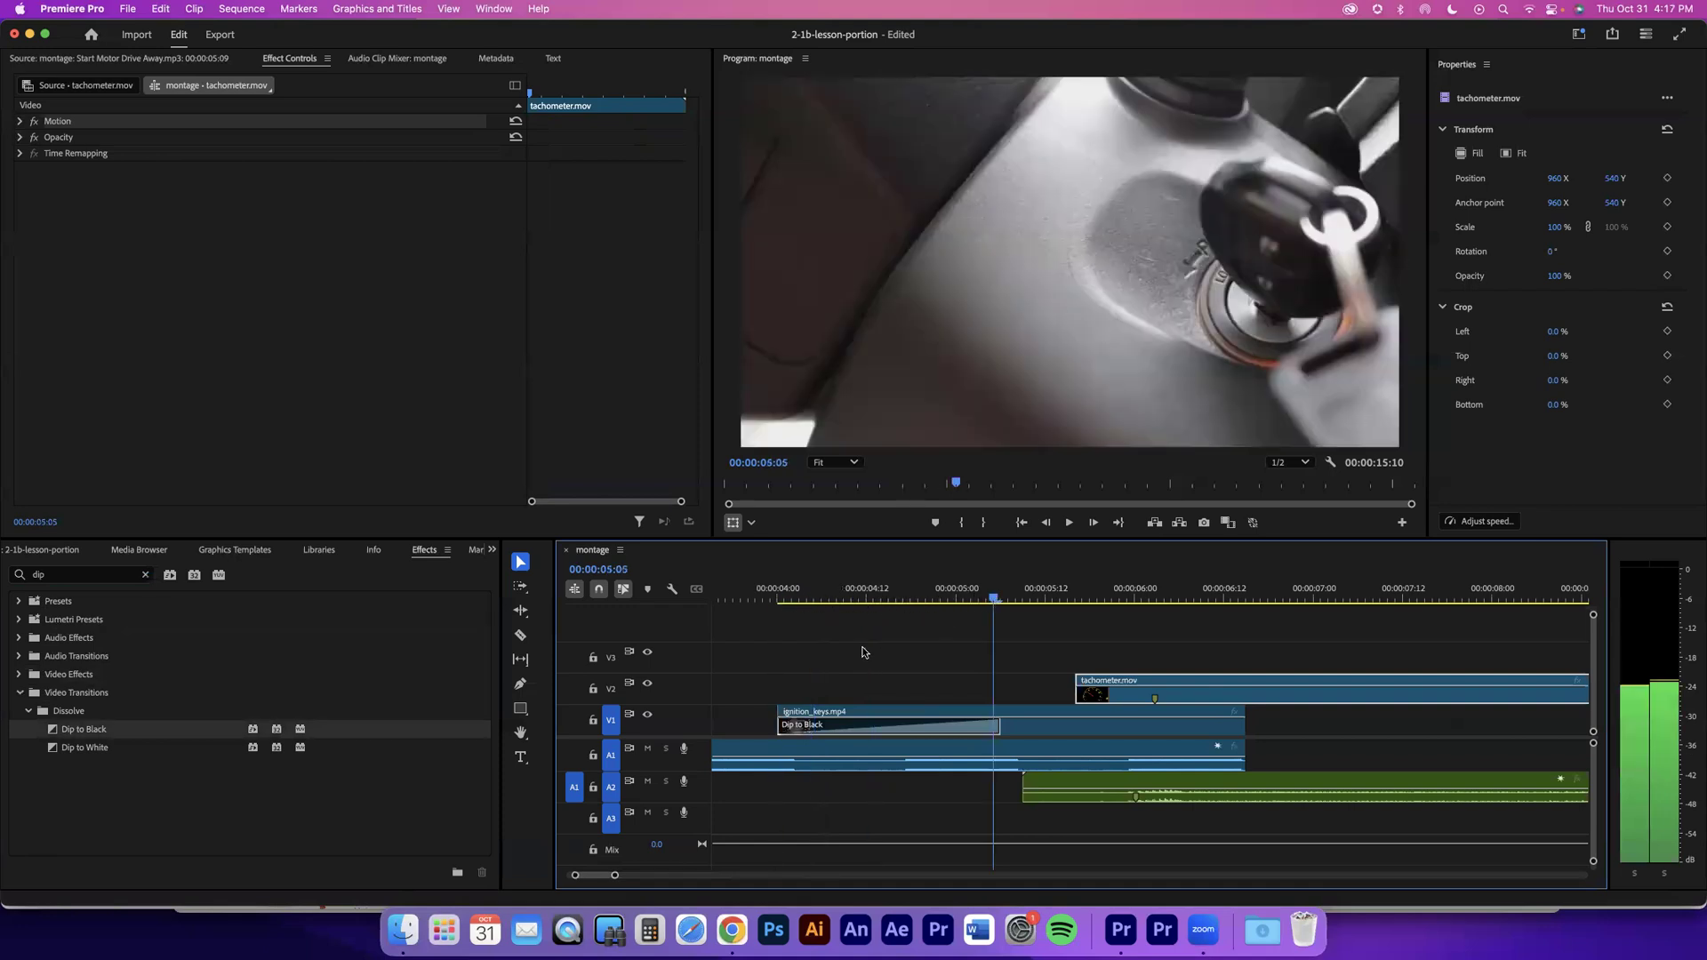
{"action": "key", "text": "super+z"}
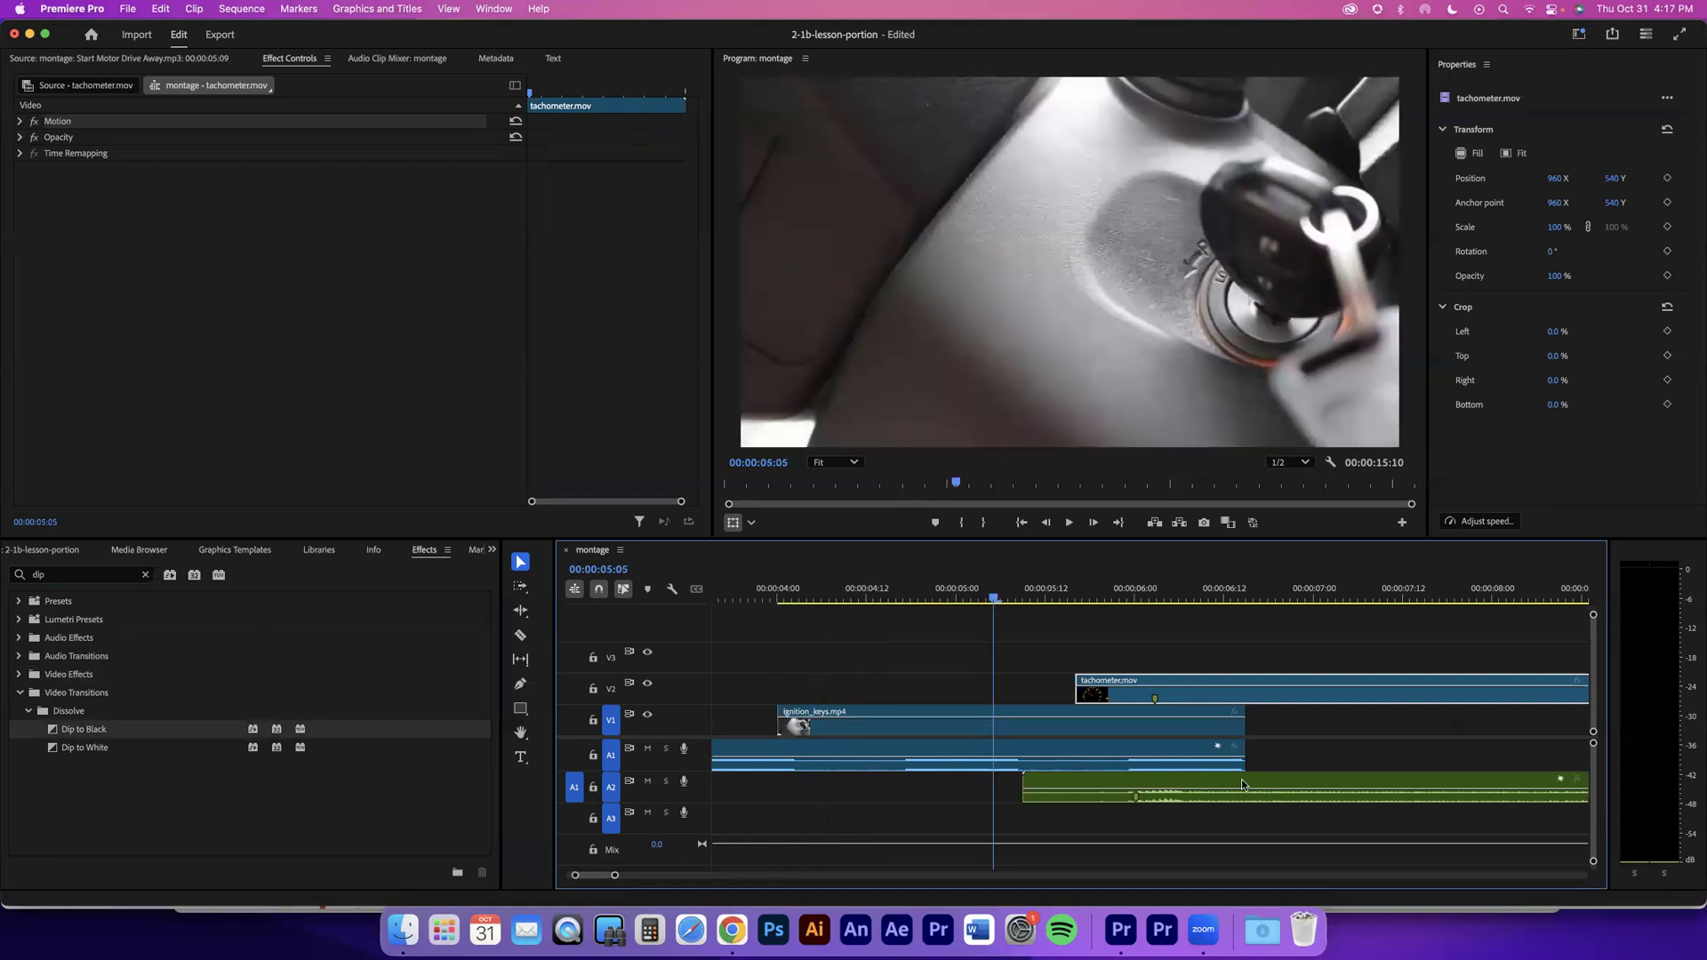
Step: Try Dip to Black at the end of ignition_keys.mp4 with tachometer.mov deleted, preview it, remove the transition and restore the tachometer clip
{"action": "left_click", "coordinate": [1256, 715]}
{"action": "left_click", "coordinate": [1260, 693]}
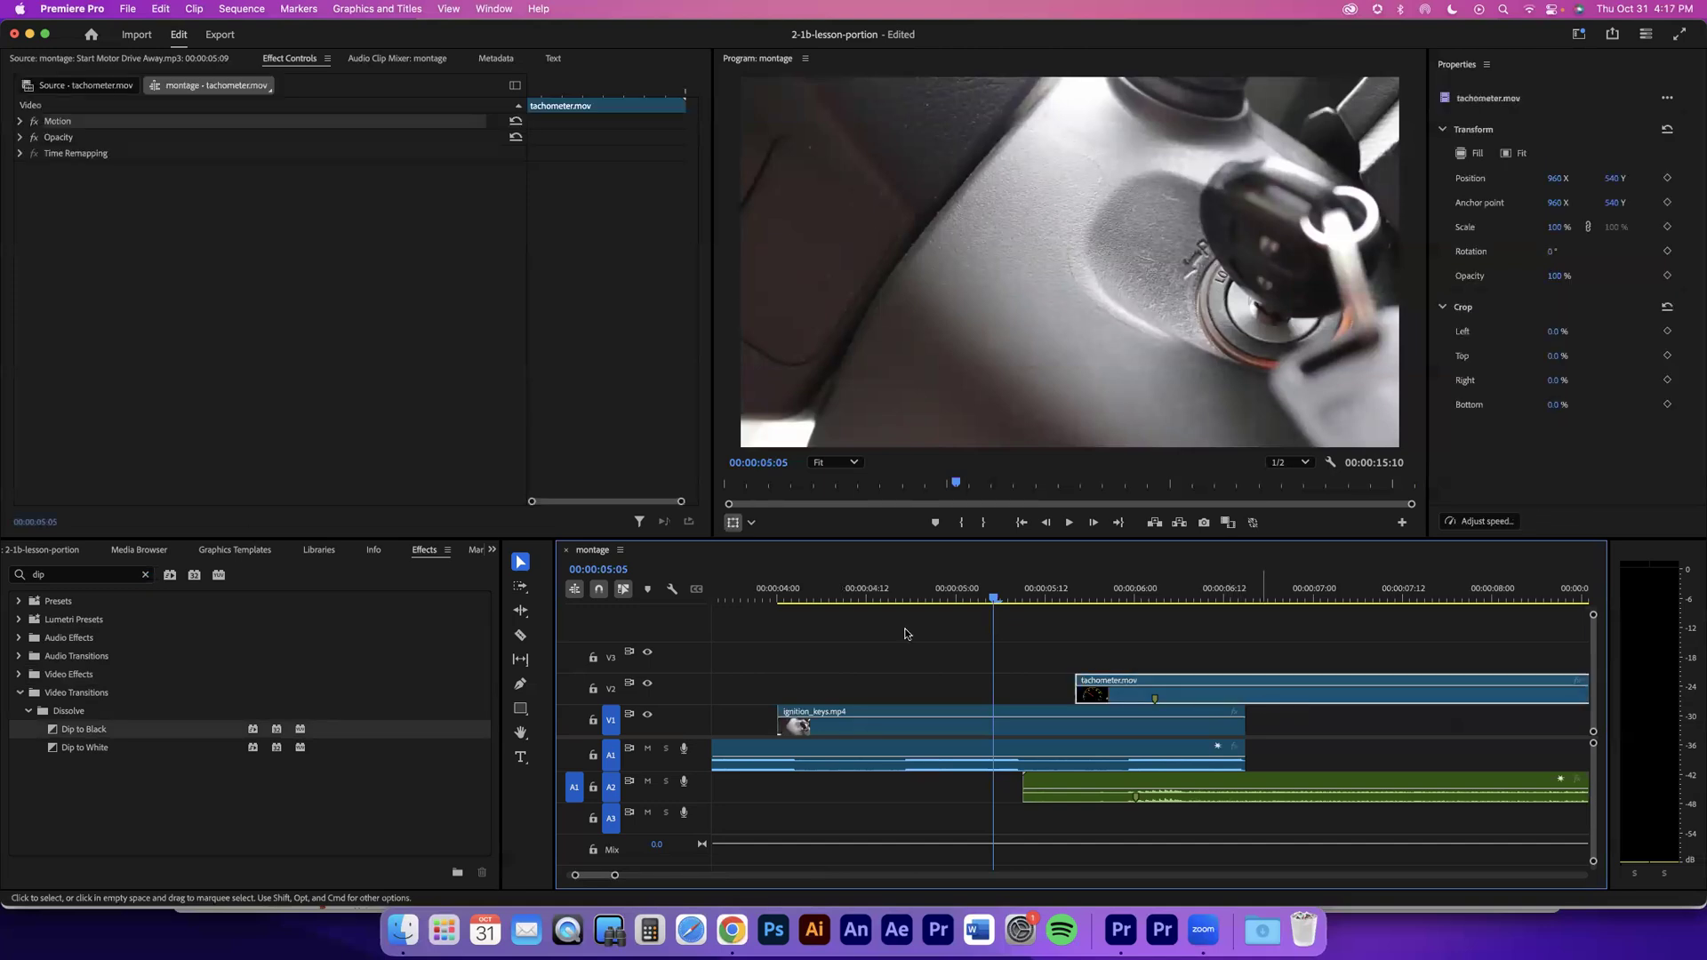
{"action": "key", "text": "Delete"}
{"action": "left_click_drag", "start_coordinate": [71, 733], "coordinate": [1243, 727]}
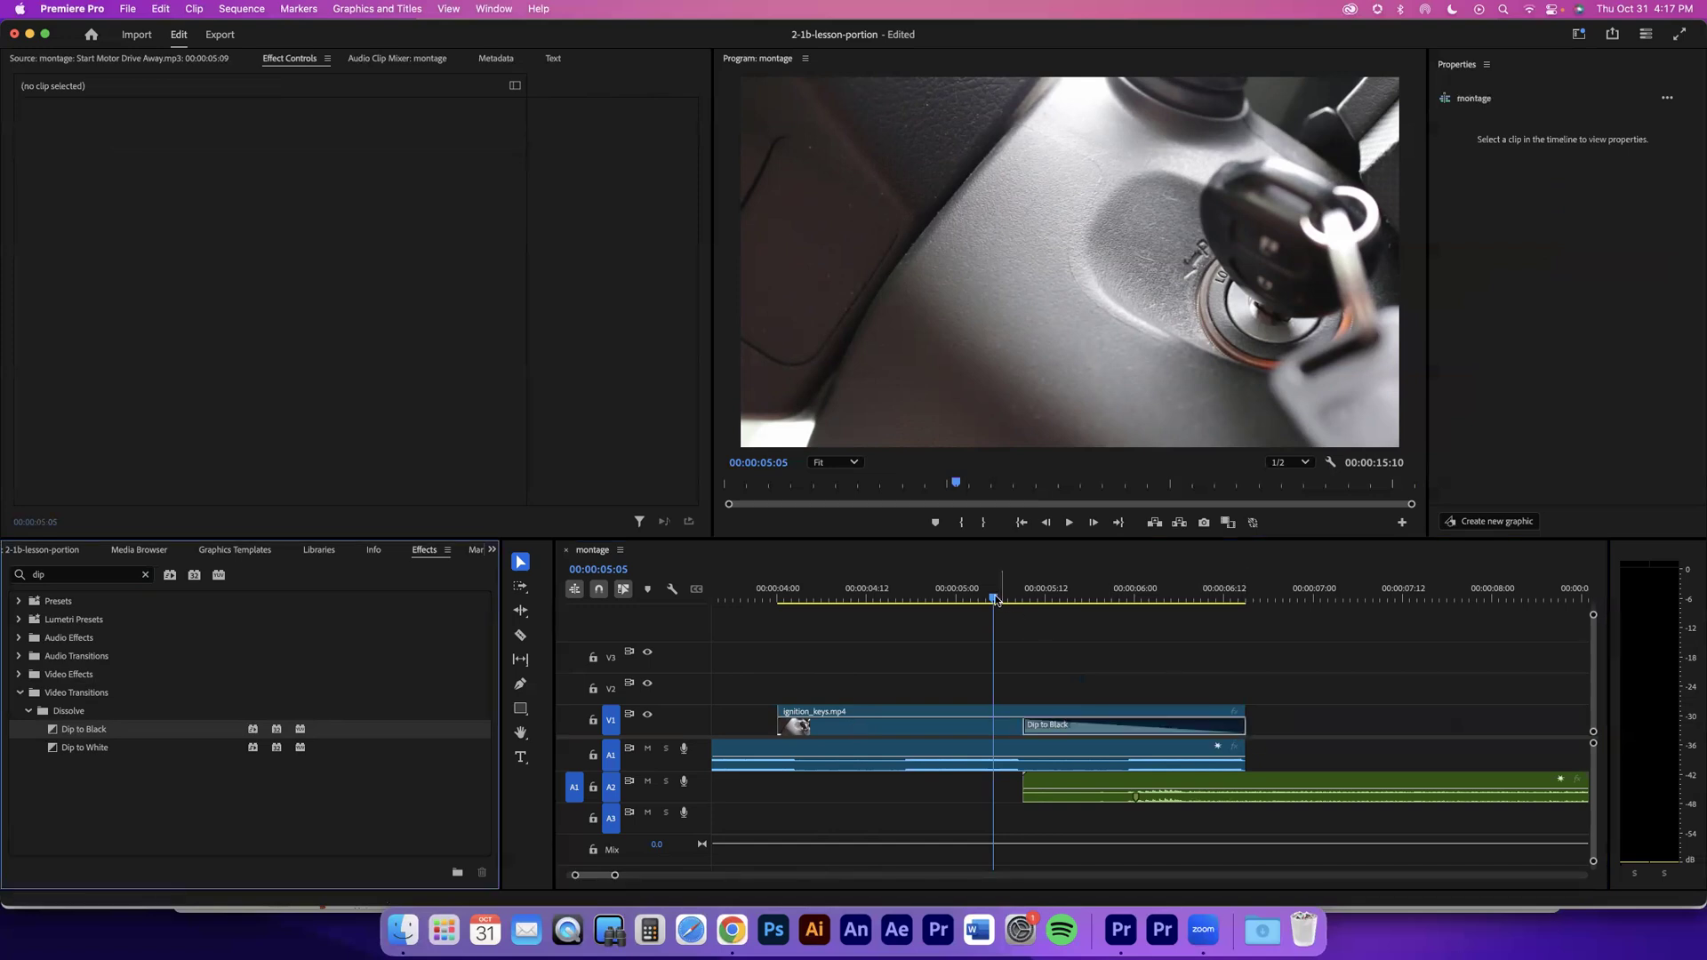
{"action": "left_click_drag", "start_coordinate": [1034, 602], "coordinate": [1095, 604]}
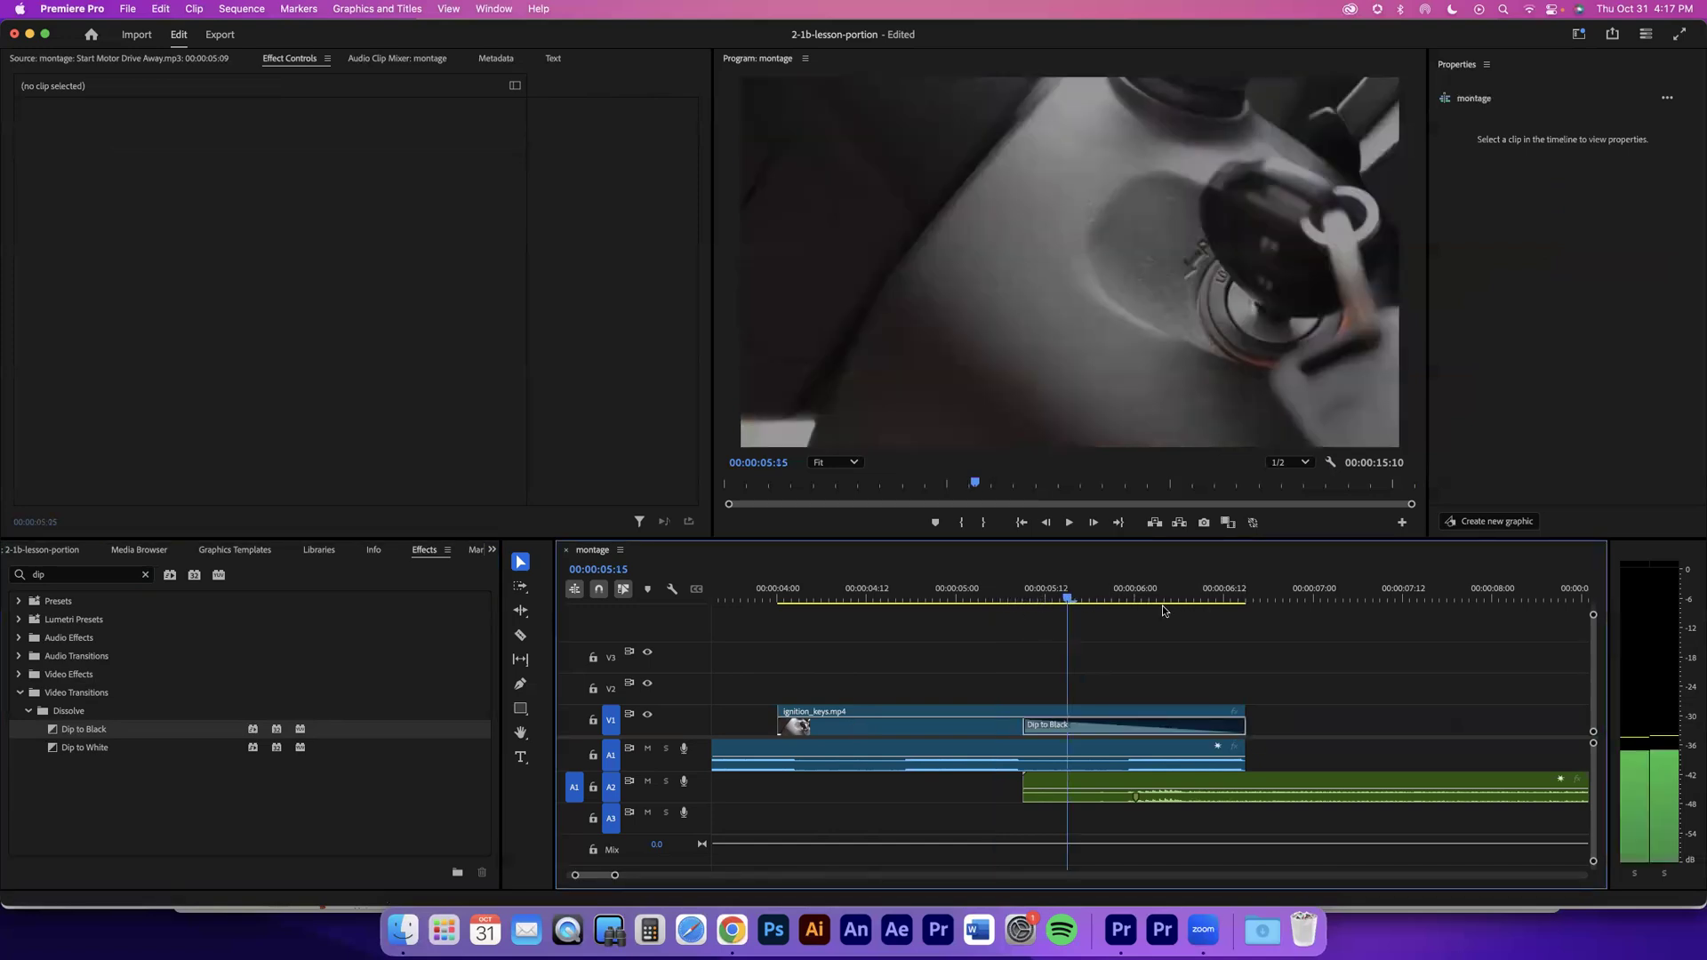
{"action": "left_click", "coordinate": [1023, 602]}
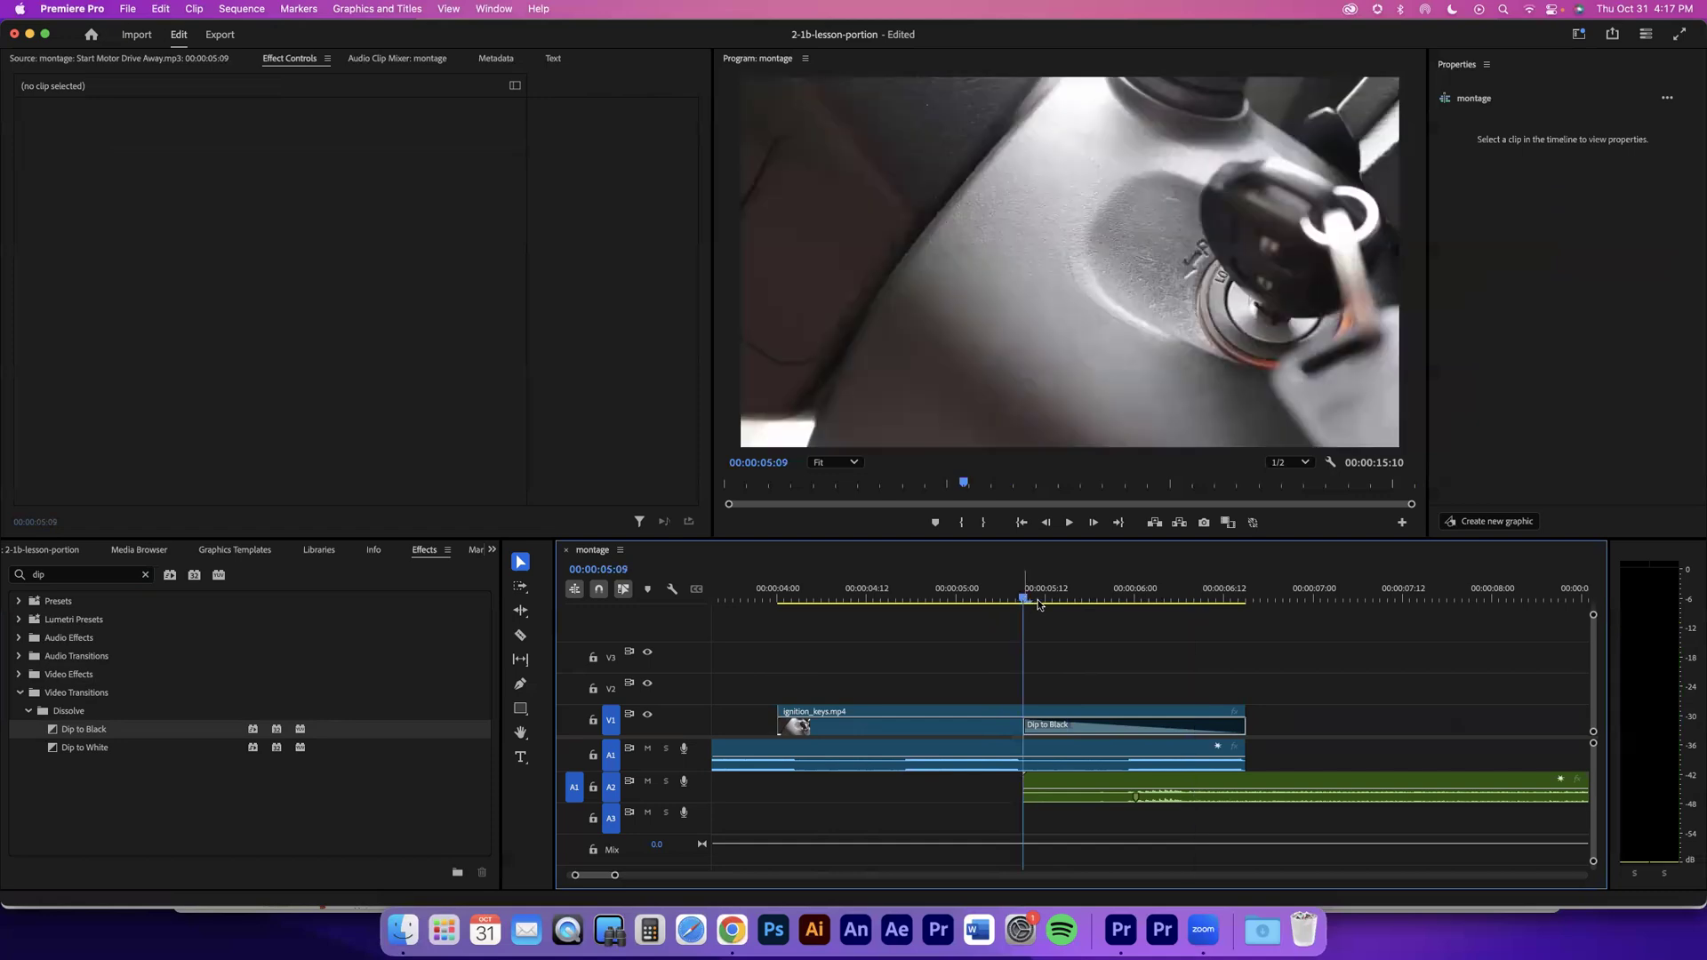
{"action": "key", "text": "Delete"}
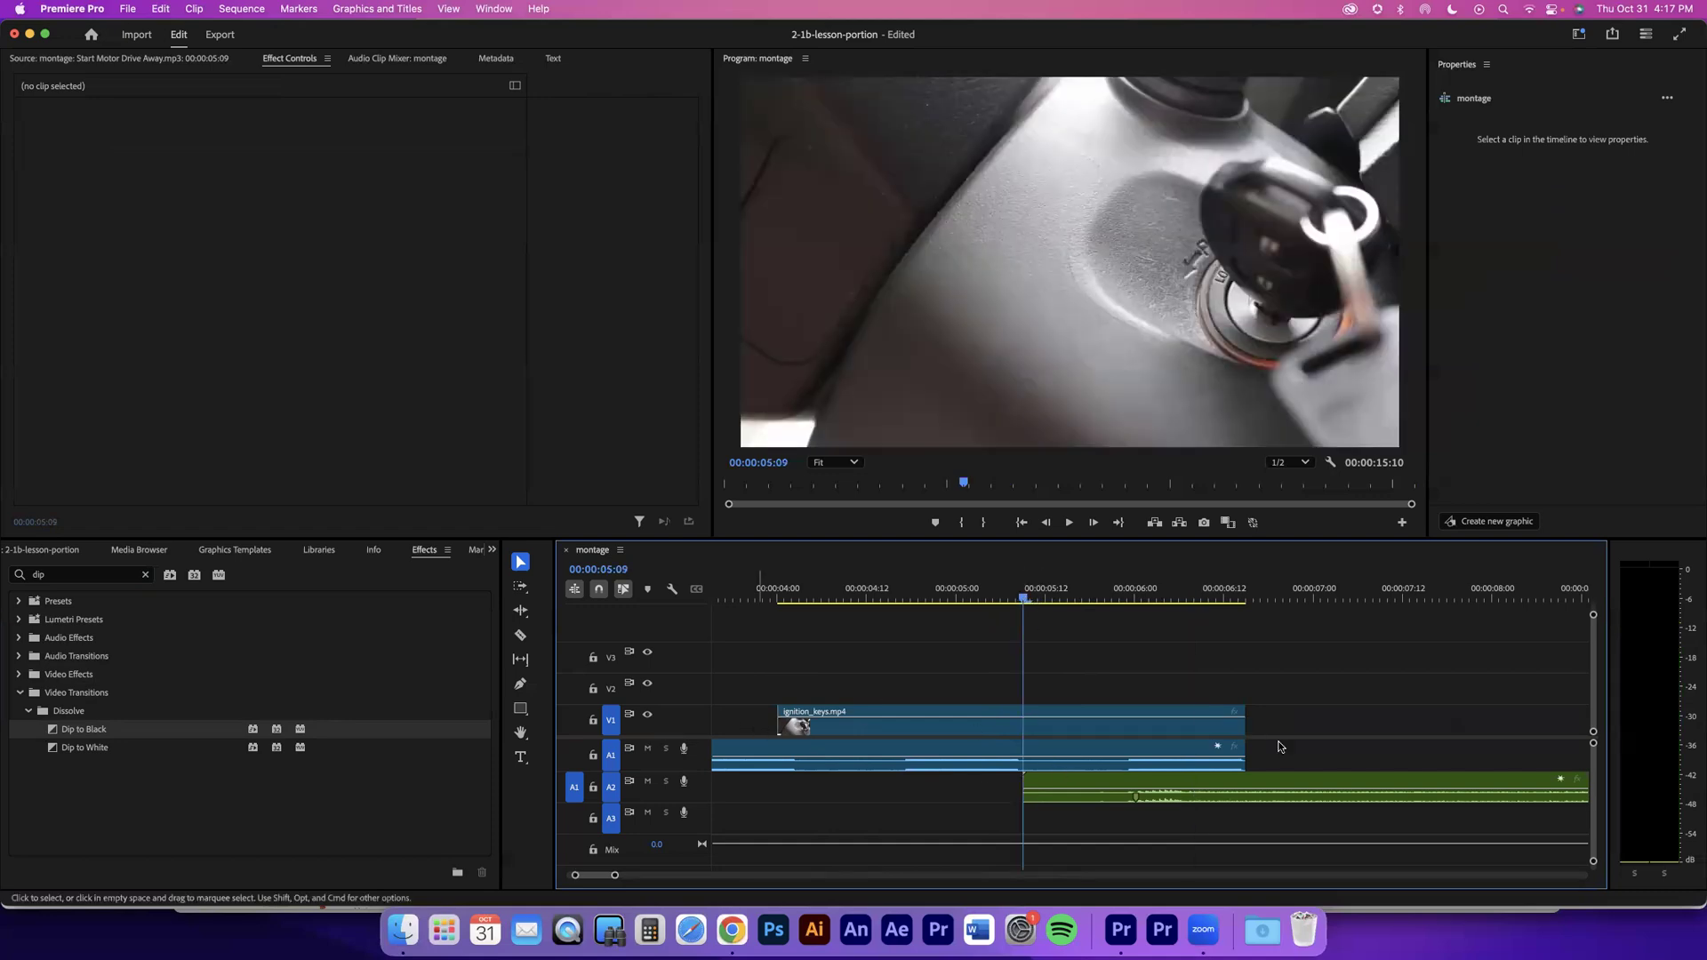
{"action": "key", "text": "super+z"}
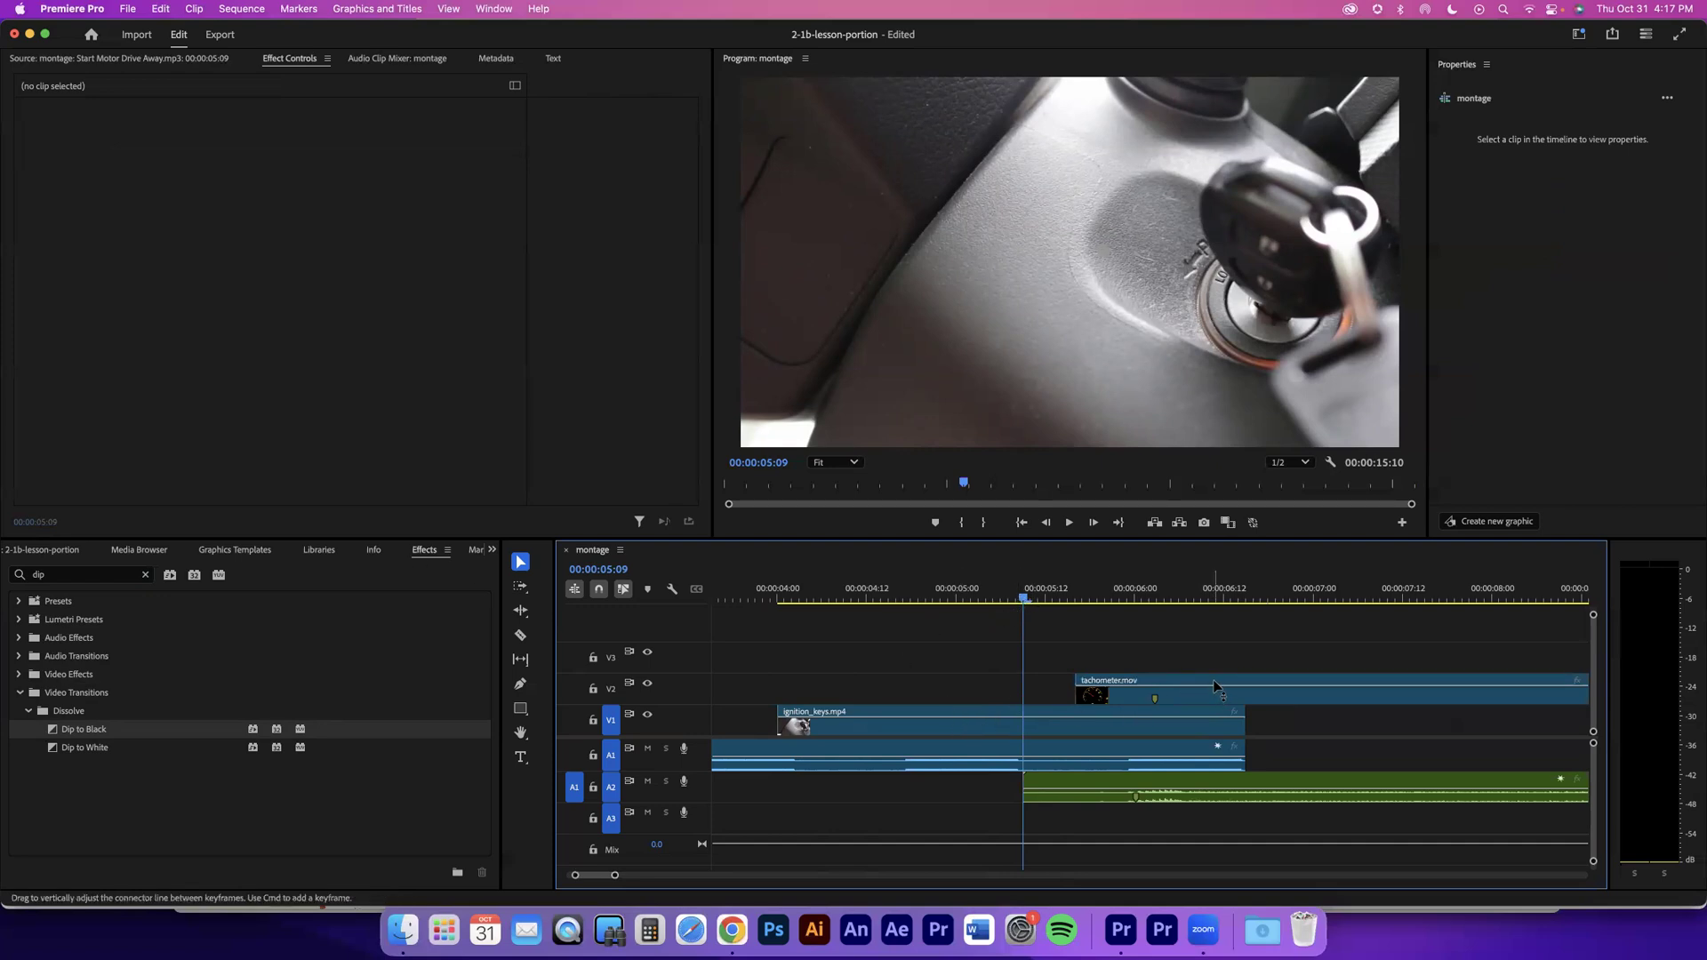
Step: Select the tachometer.mov clip on V2 and expand its Opacity properties in the effect controls
{"action": "left_click", "coordinate": [1087, 690]}
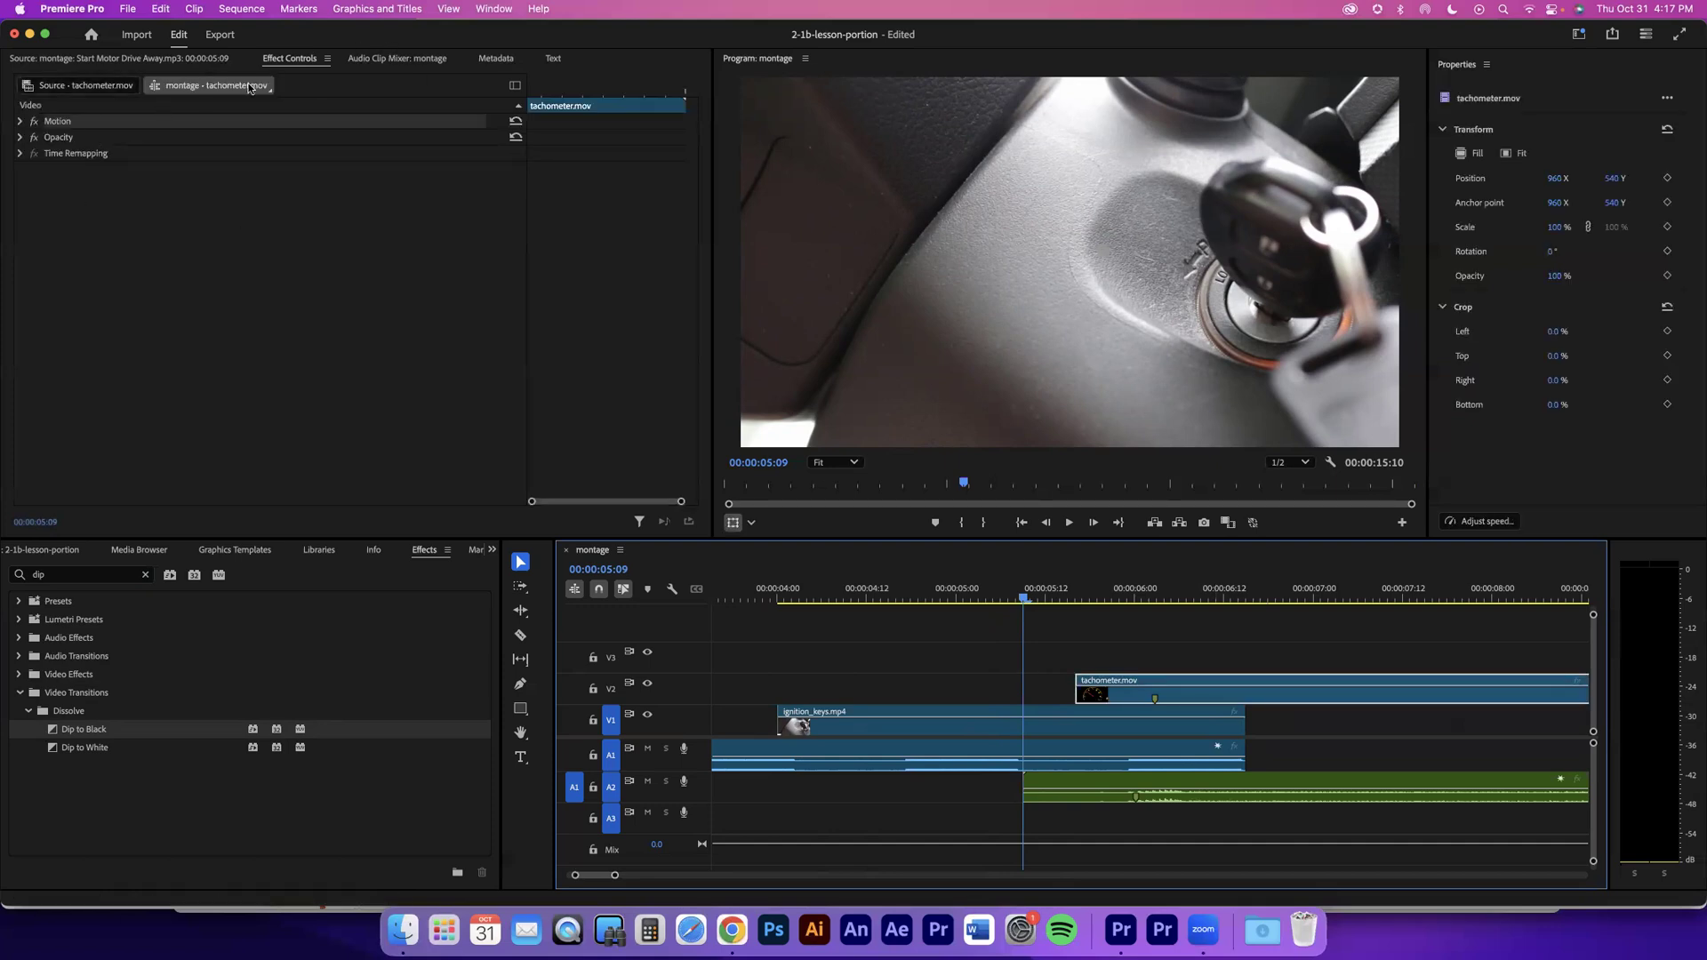
{"action": "left_click", "coordinate": [286, 61]}
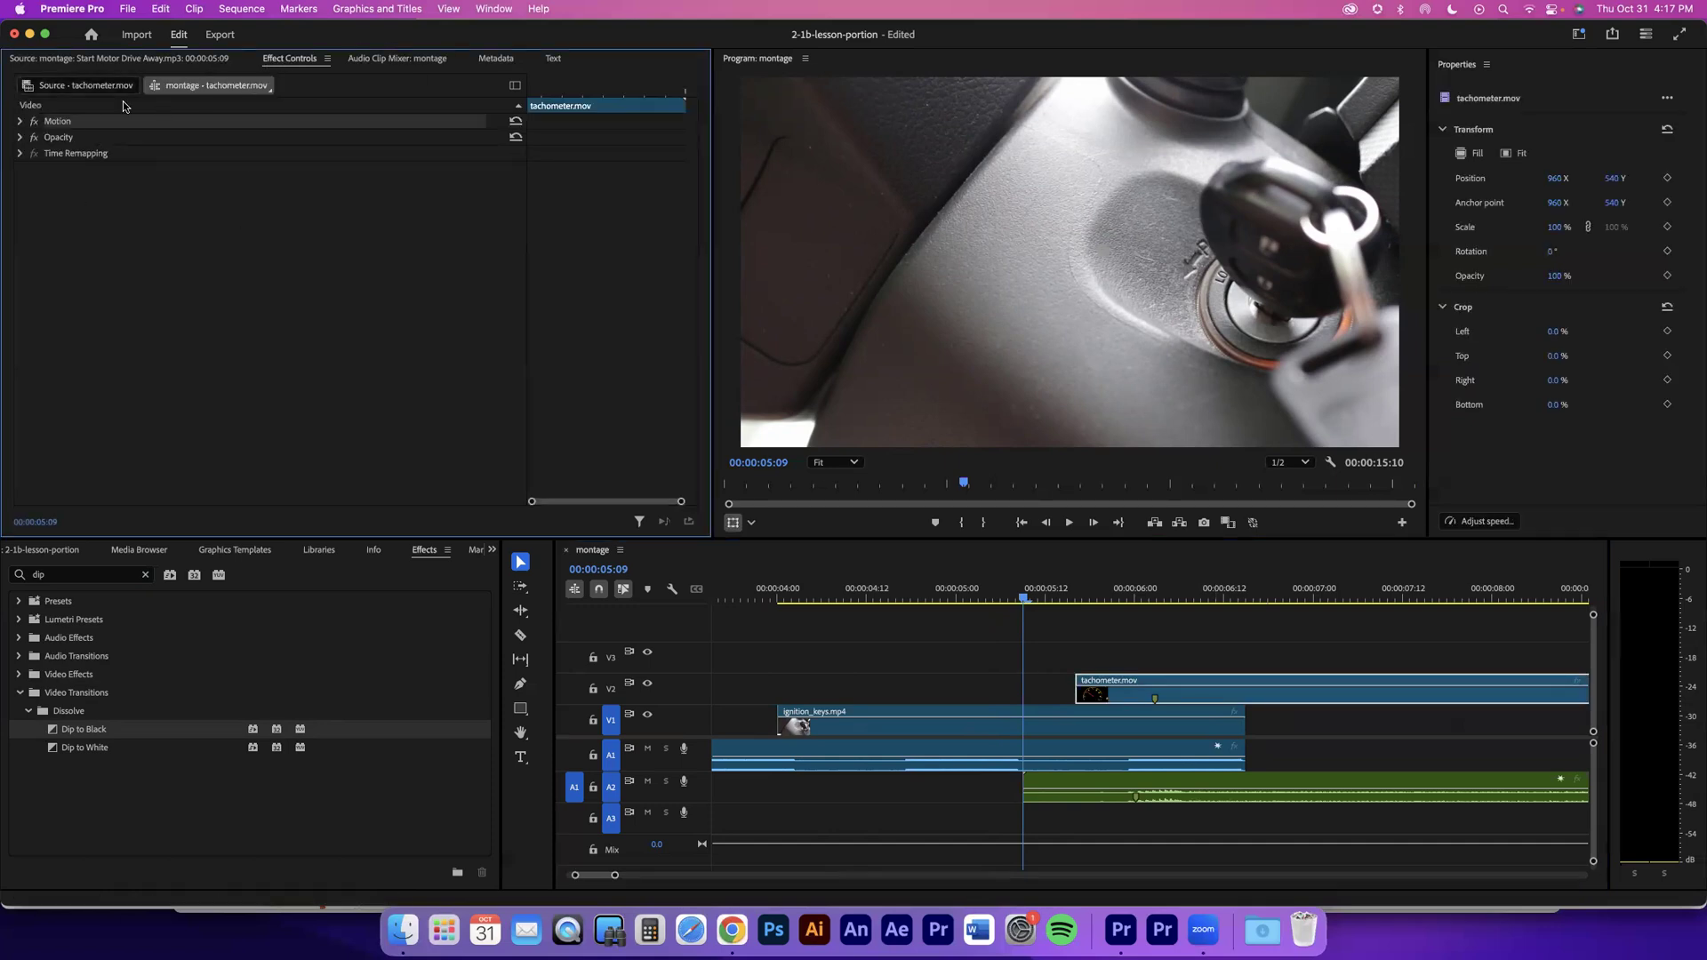
{"action": "left_click", "coordinate": [20, 139]}
{"action": "left_click", "coordinate": [19, 139]}
{"action": "left_click", "coordinate": [19, 139]}
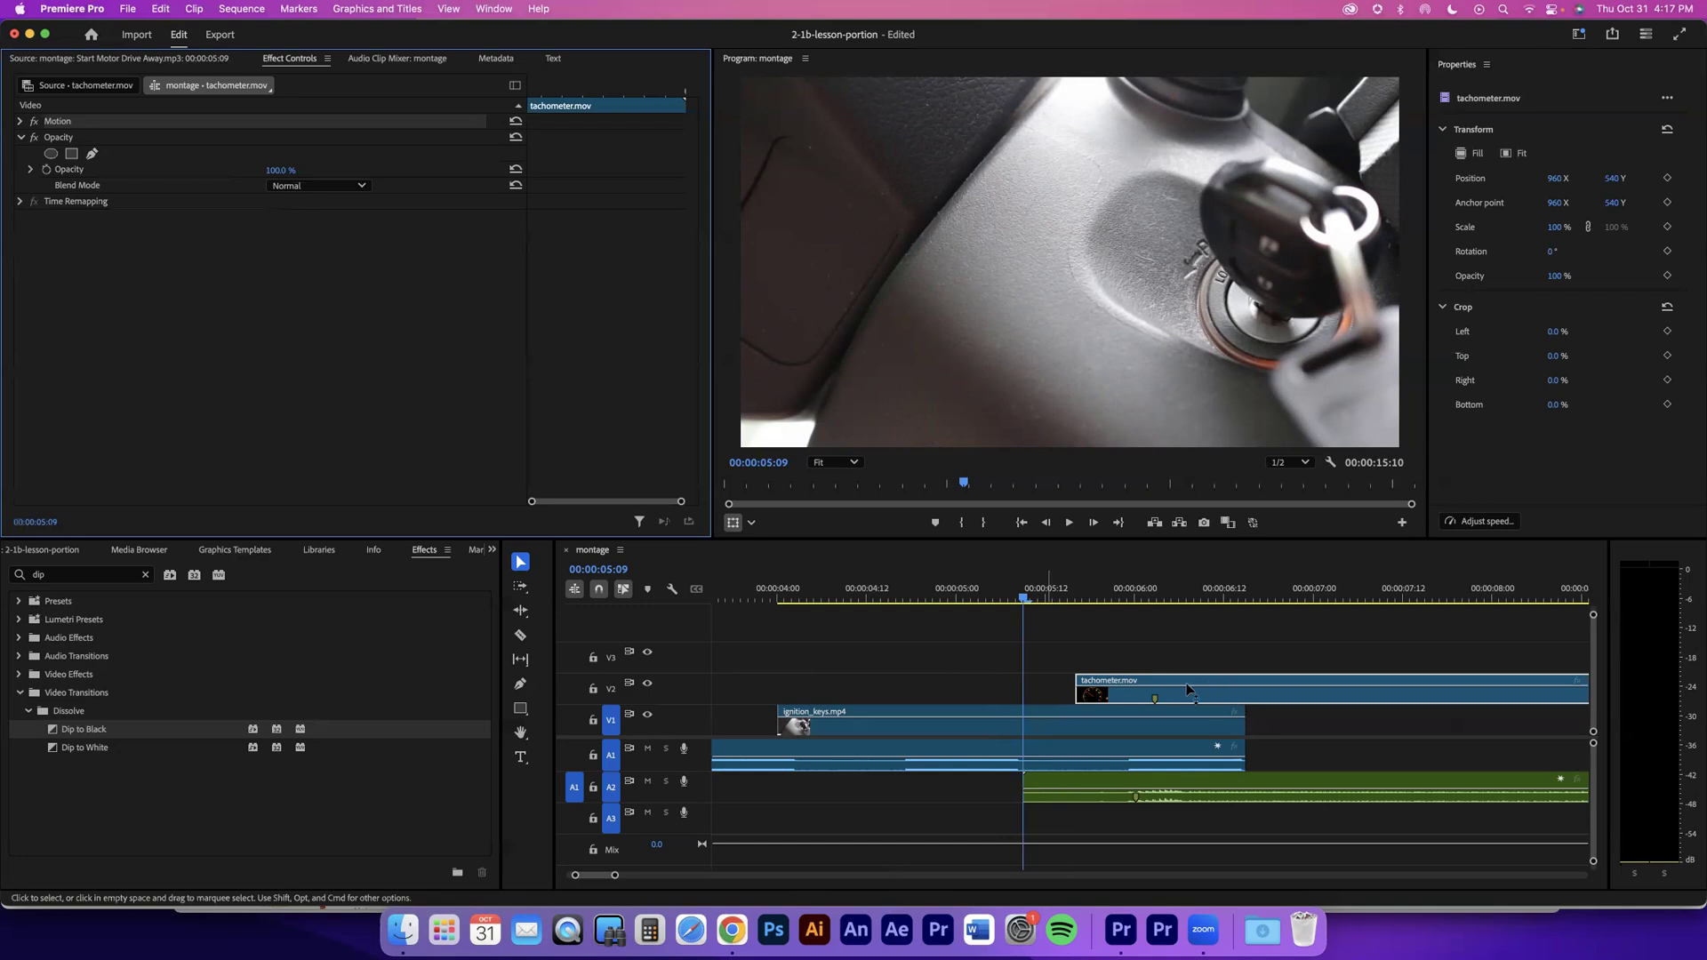
Step: Try 50% opacity on the tachometer.mov clip with the playhead at 00:00:05:22 over the ignition clip
{"action": "left_click", "coordinate": [1028, 608]}
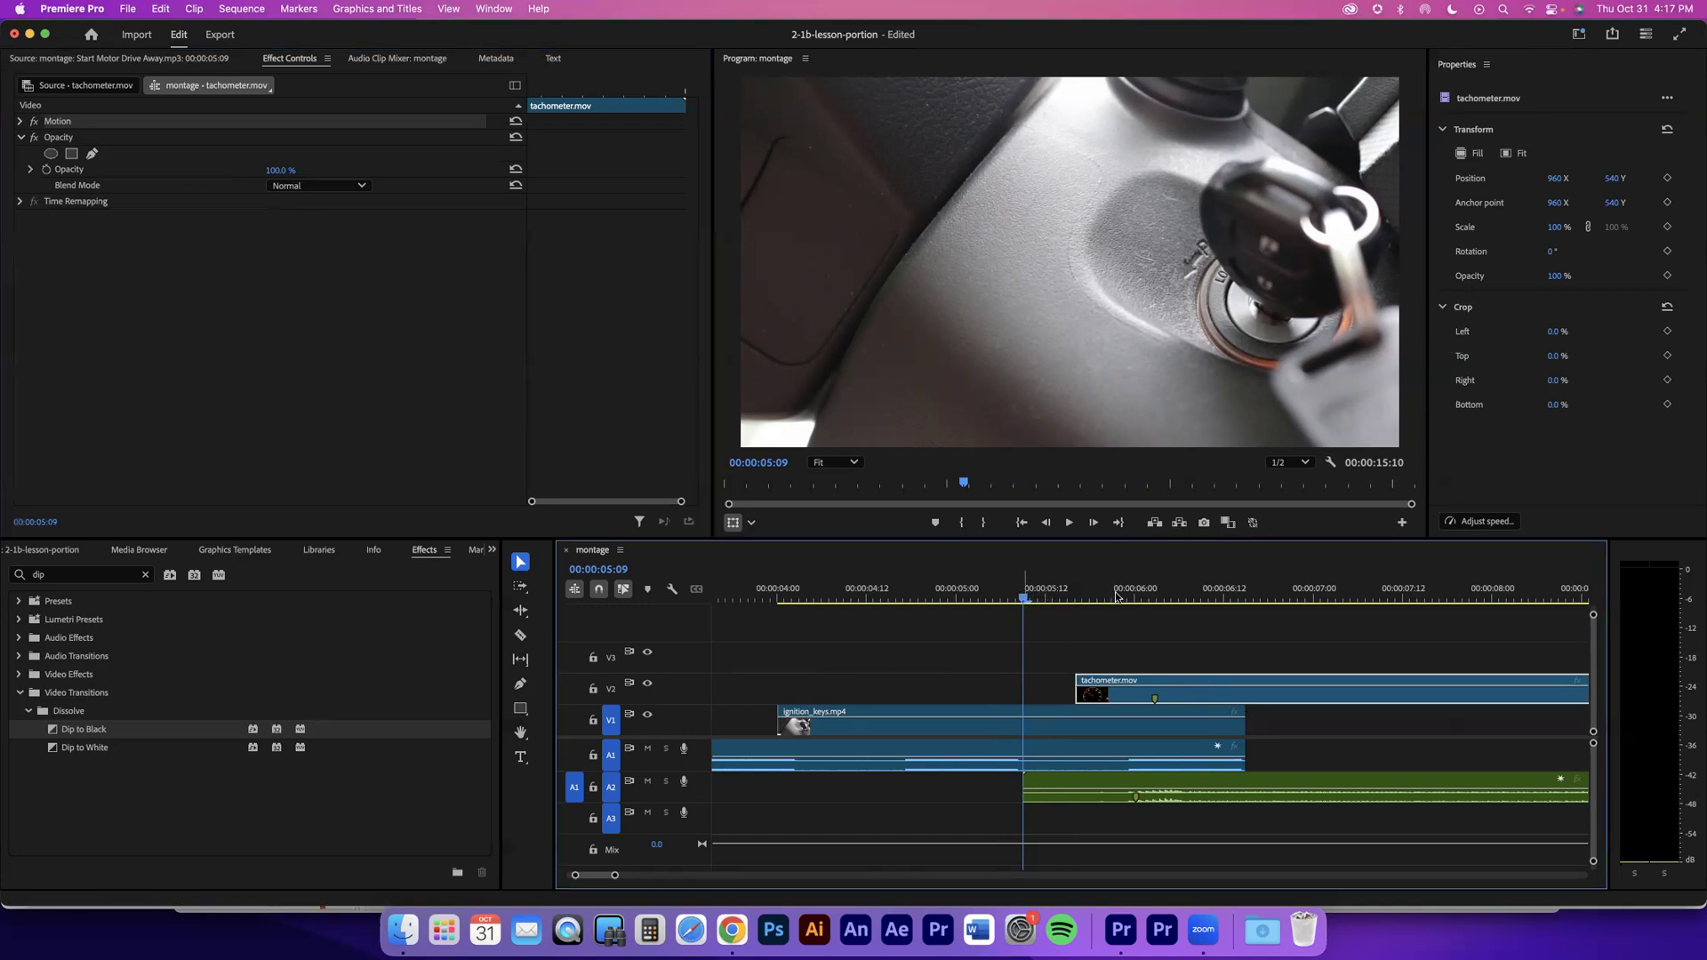
{"action": "left_click", "coordinate": [1117, 597]}
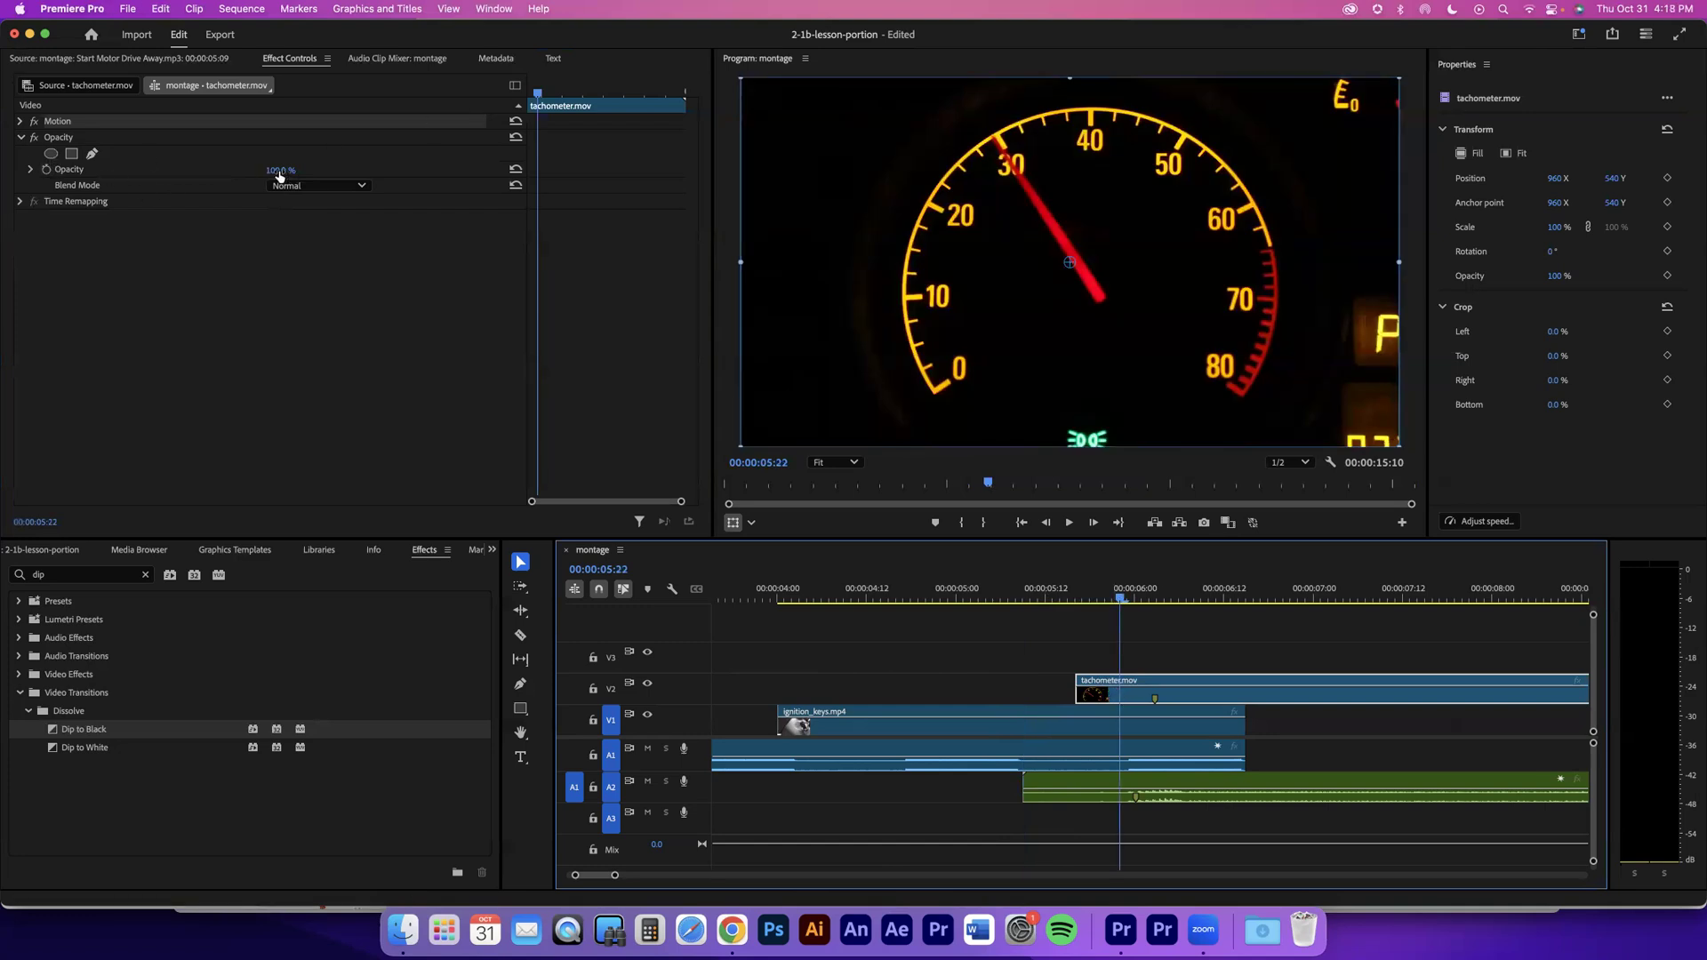
{"action": "left_click", "coordinate": [286, 168]}
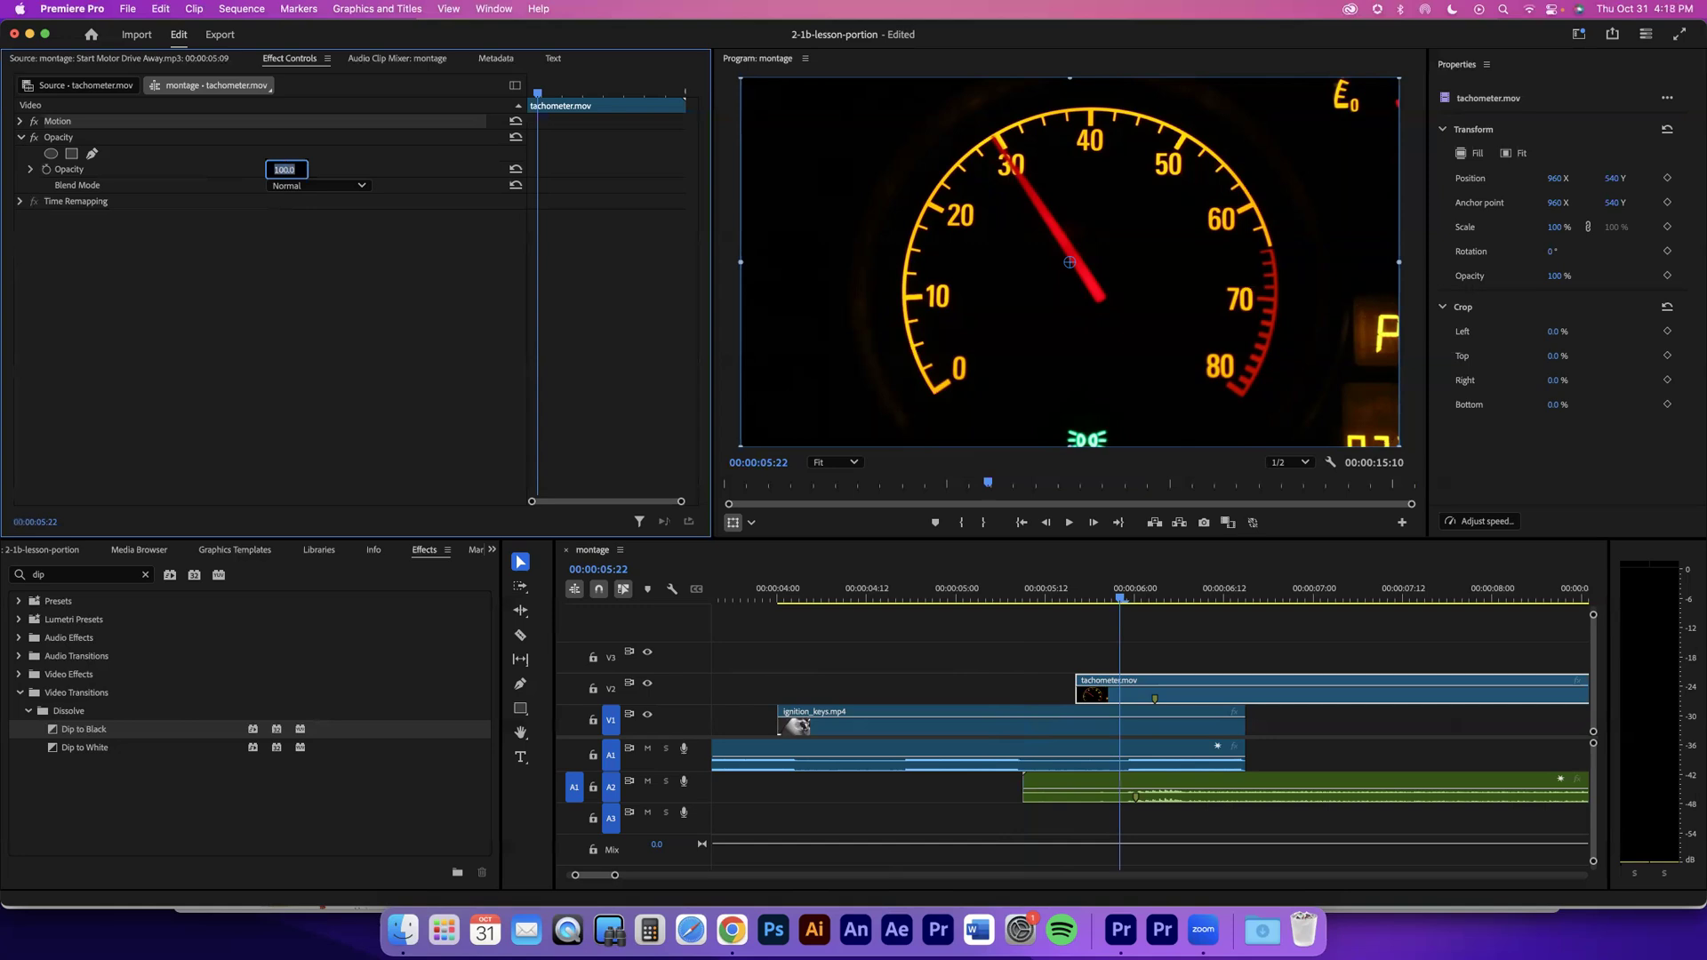
{"action": "type", "text": "50"}
{"action": "key", "text": "Return"}
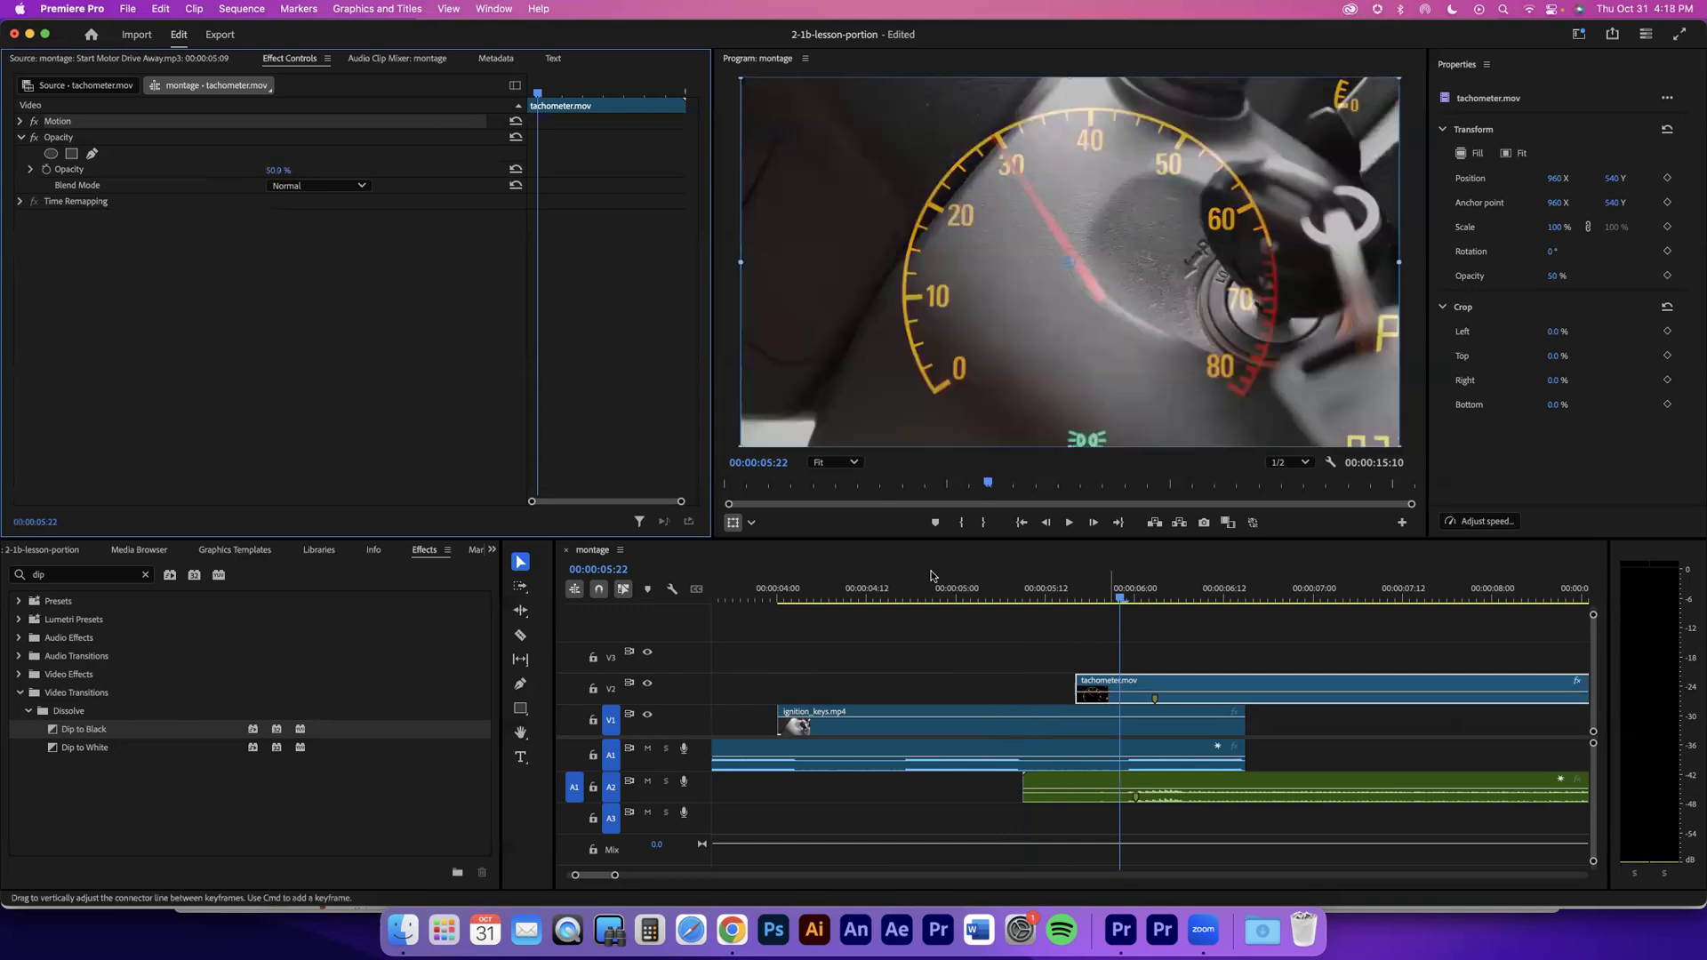
Step: Reset the tachometer.mov clip's opacity to 100%
{"action": "mouse_move", "coordinate": [278, 170]}
{"action": "left_mouse_down"}
{"action": "mouse_move", "coordinate": [325, 170]}
{"action": "mouse_move", "coordinate": [253, 170]}
{"action": "mouse_move", "coordinate": [287, 170]}
{"action": "left_mouse_up"}
{"action": "left_click", "coordinate": [286, 169]}
{"action": "type", "text": "10"}
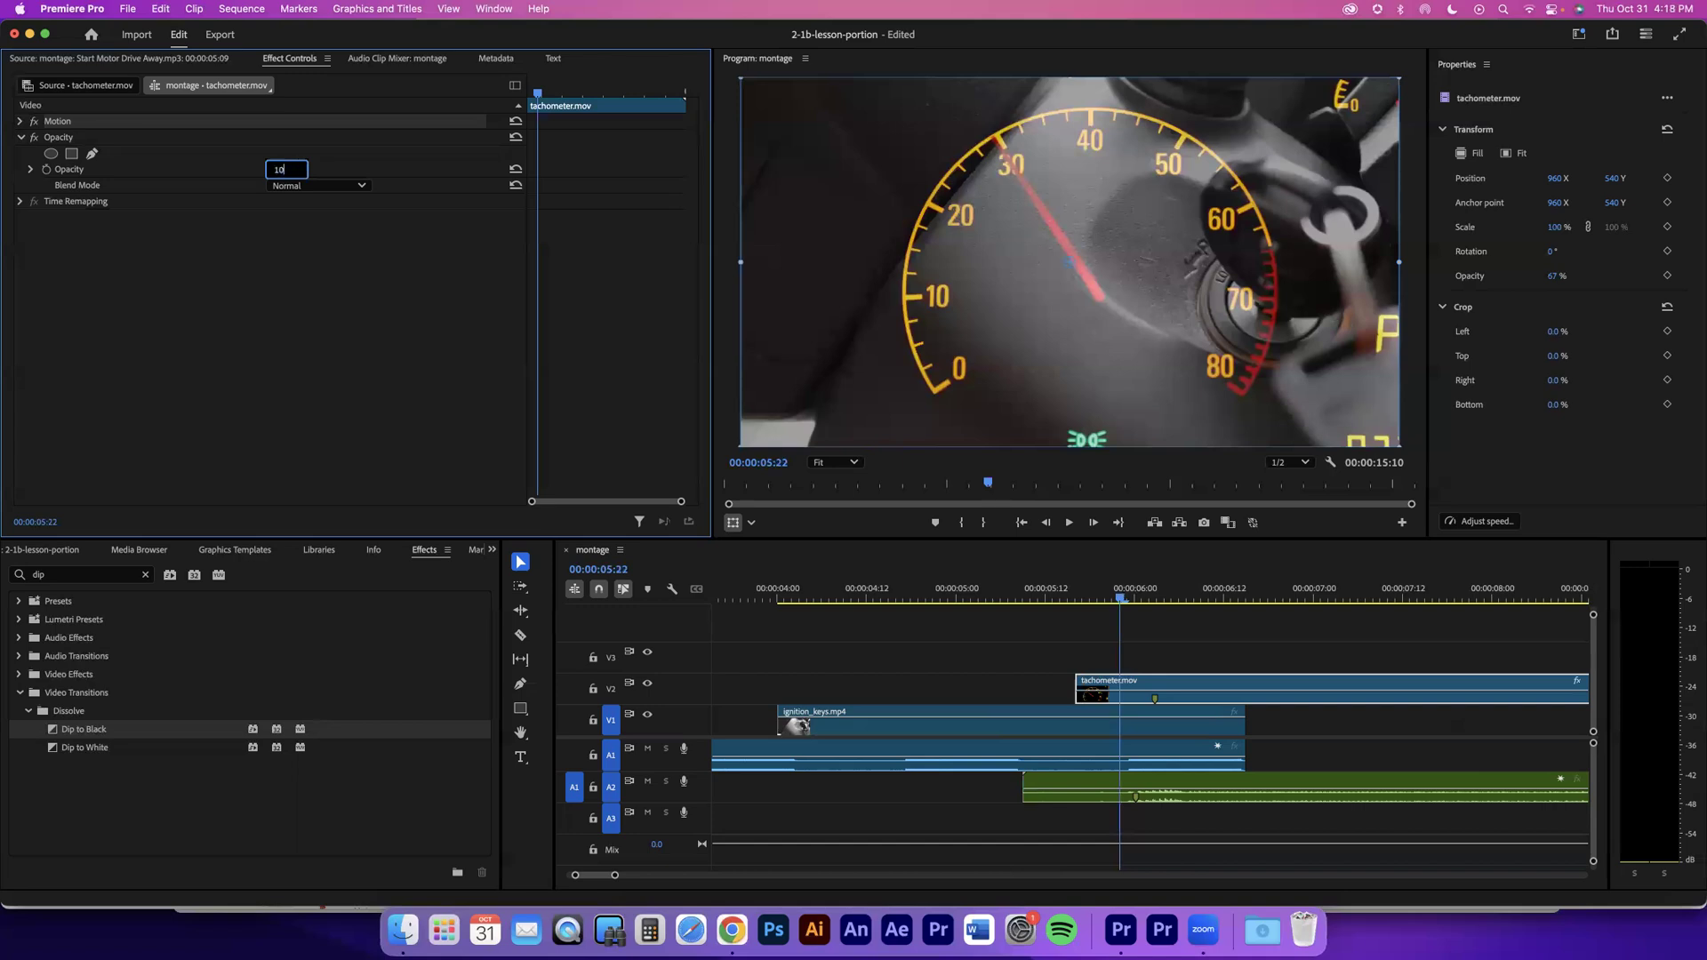
{"action": "type", "text": "0"}
{"action": "key", "text": "Return"}
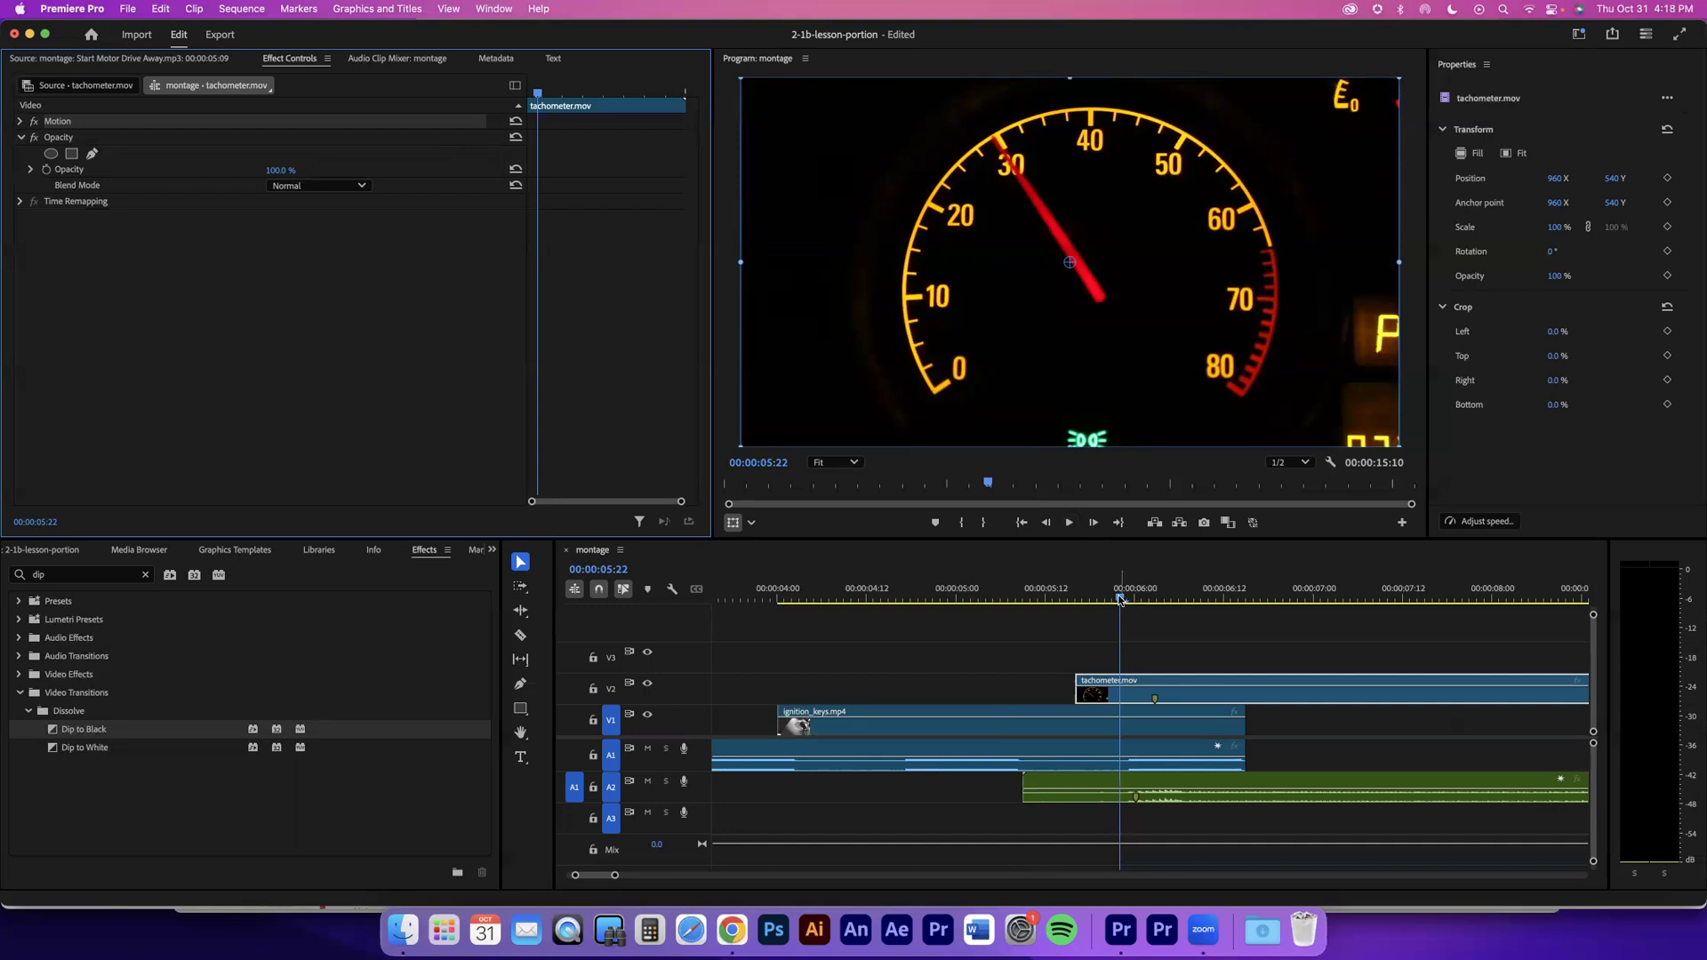
Step: Enable opacity keyframing at the start of the tachometer.mov clip, 00:00:05:16, and expand the opacity graph
{"action": "left_click_drag", "start_coordinate": [1100, 601], "coordinate": [1076, 601]}
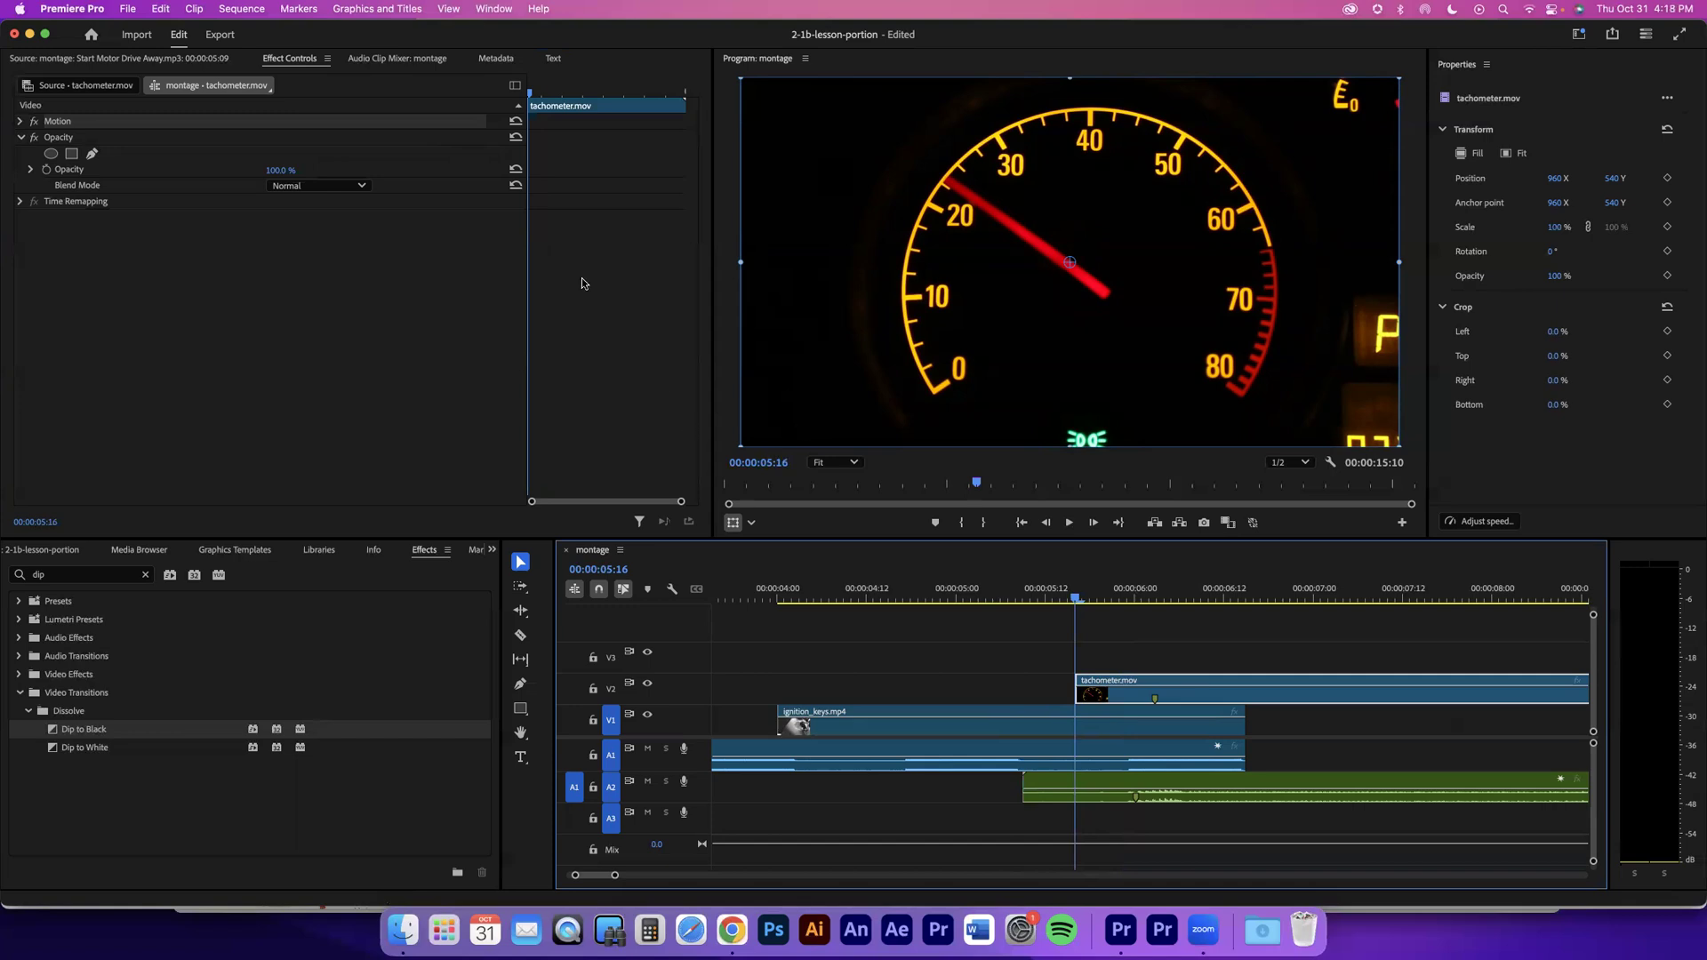
{"action": "left_click", "coordinate": [46, 170]}
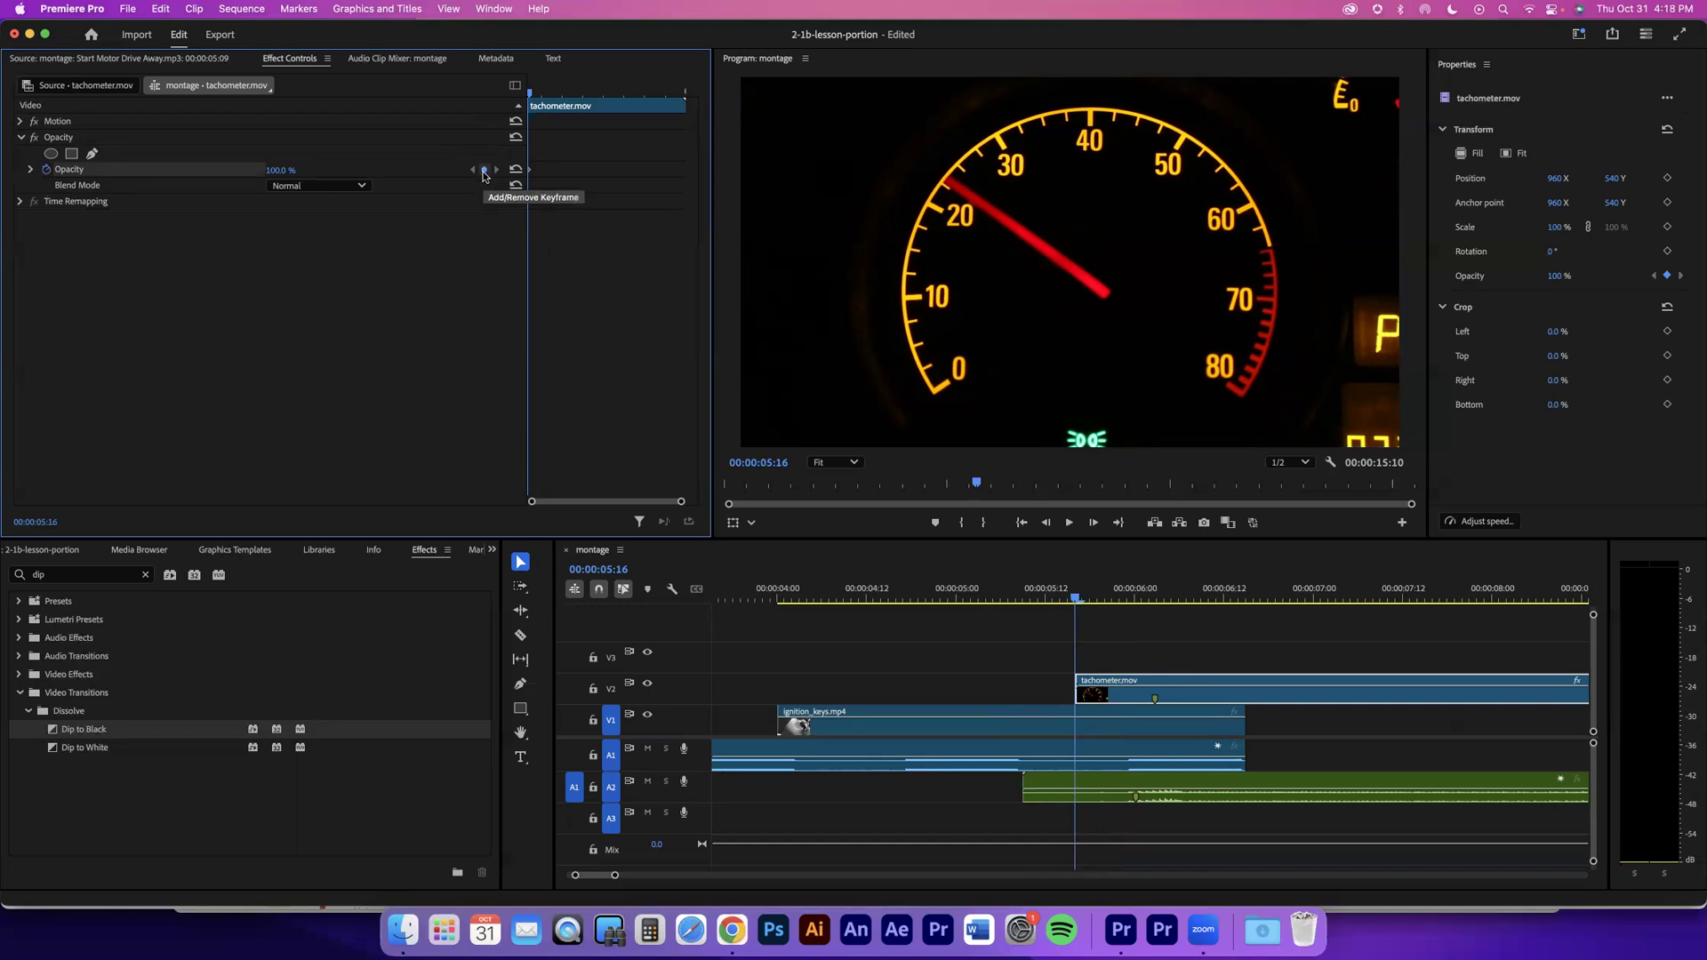
{"action": "left_click", "coordinate": [29, 170]}
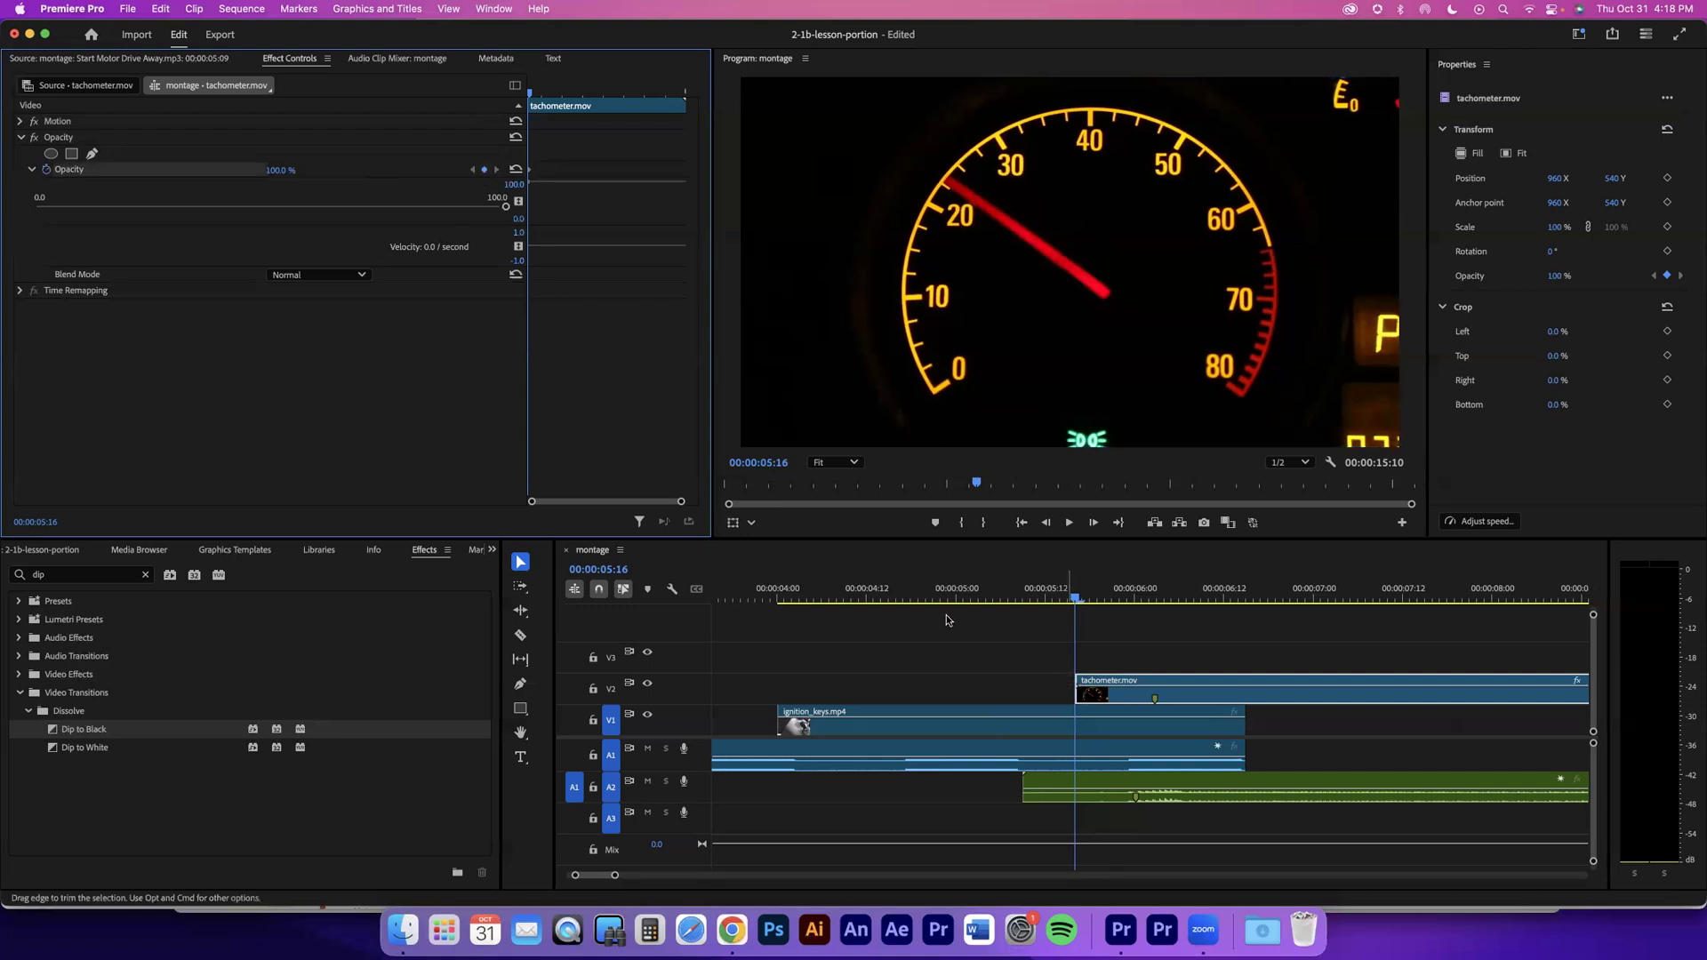
Step: Add a second opacity keyframe to the tachometer.mov clip at 00:00:06:12
{"action": "left_click", "coordinate": [547, 95]}
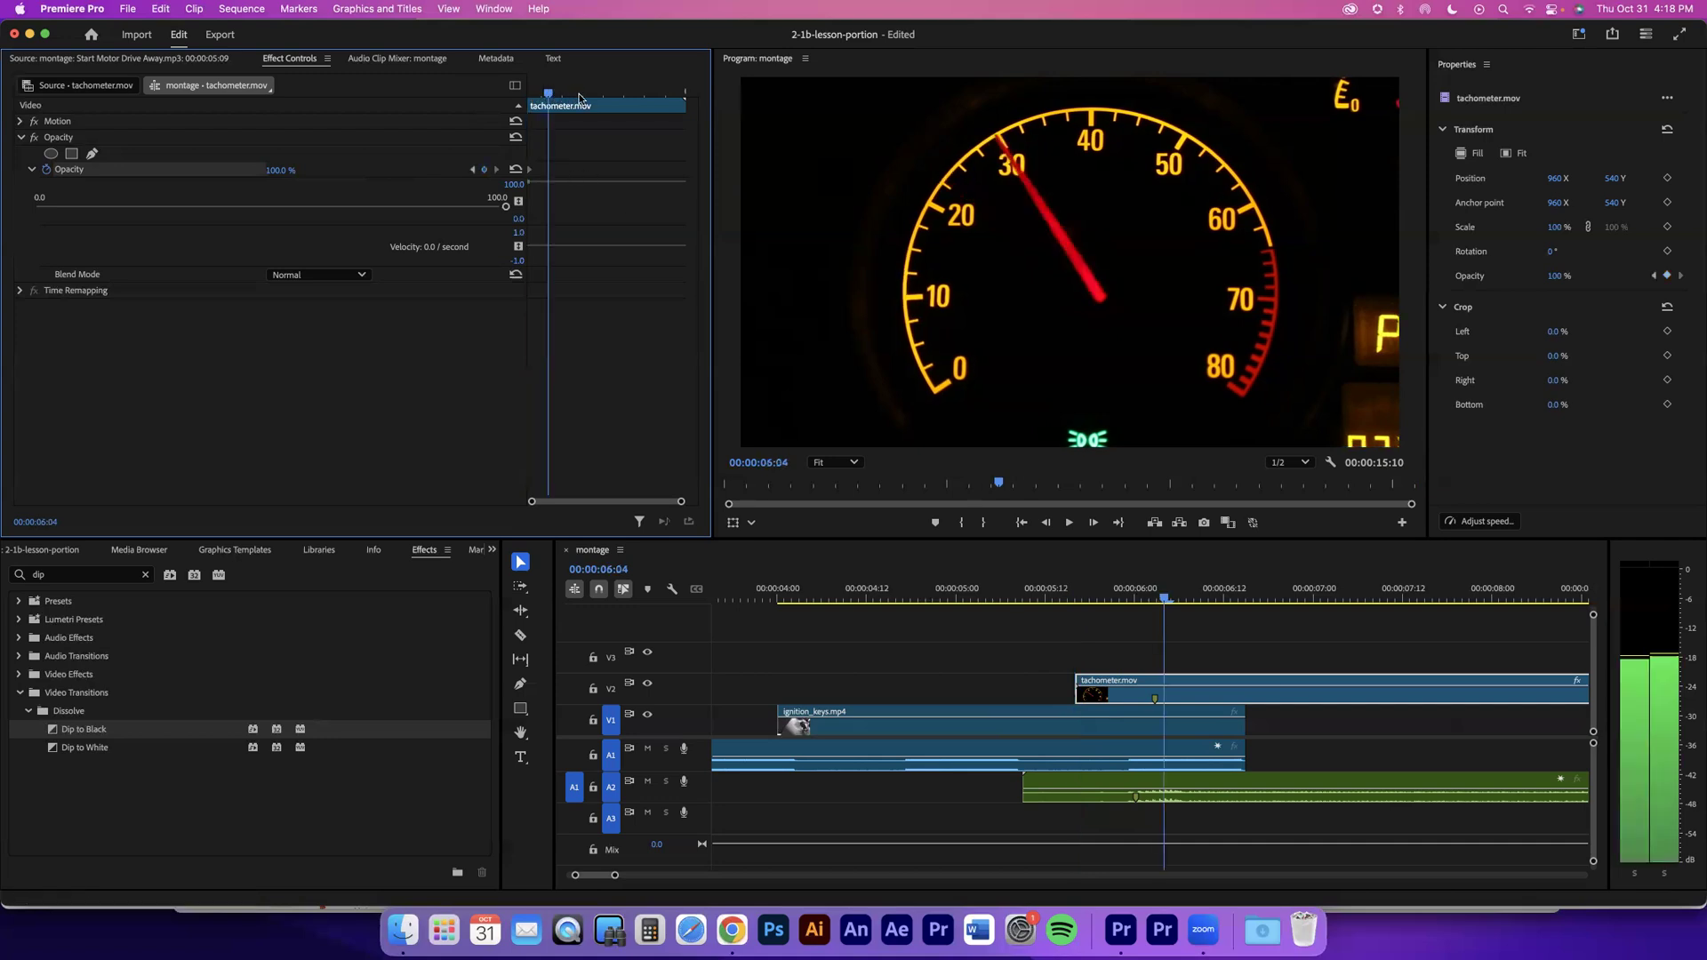
{"action": "left_click", "coordinate": [578, 96]}
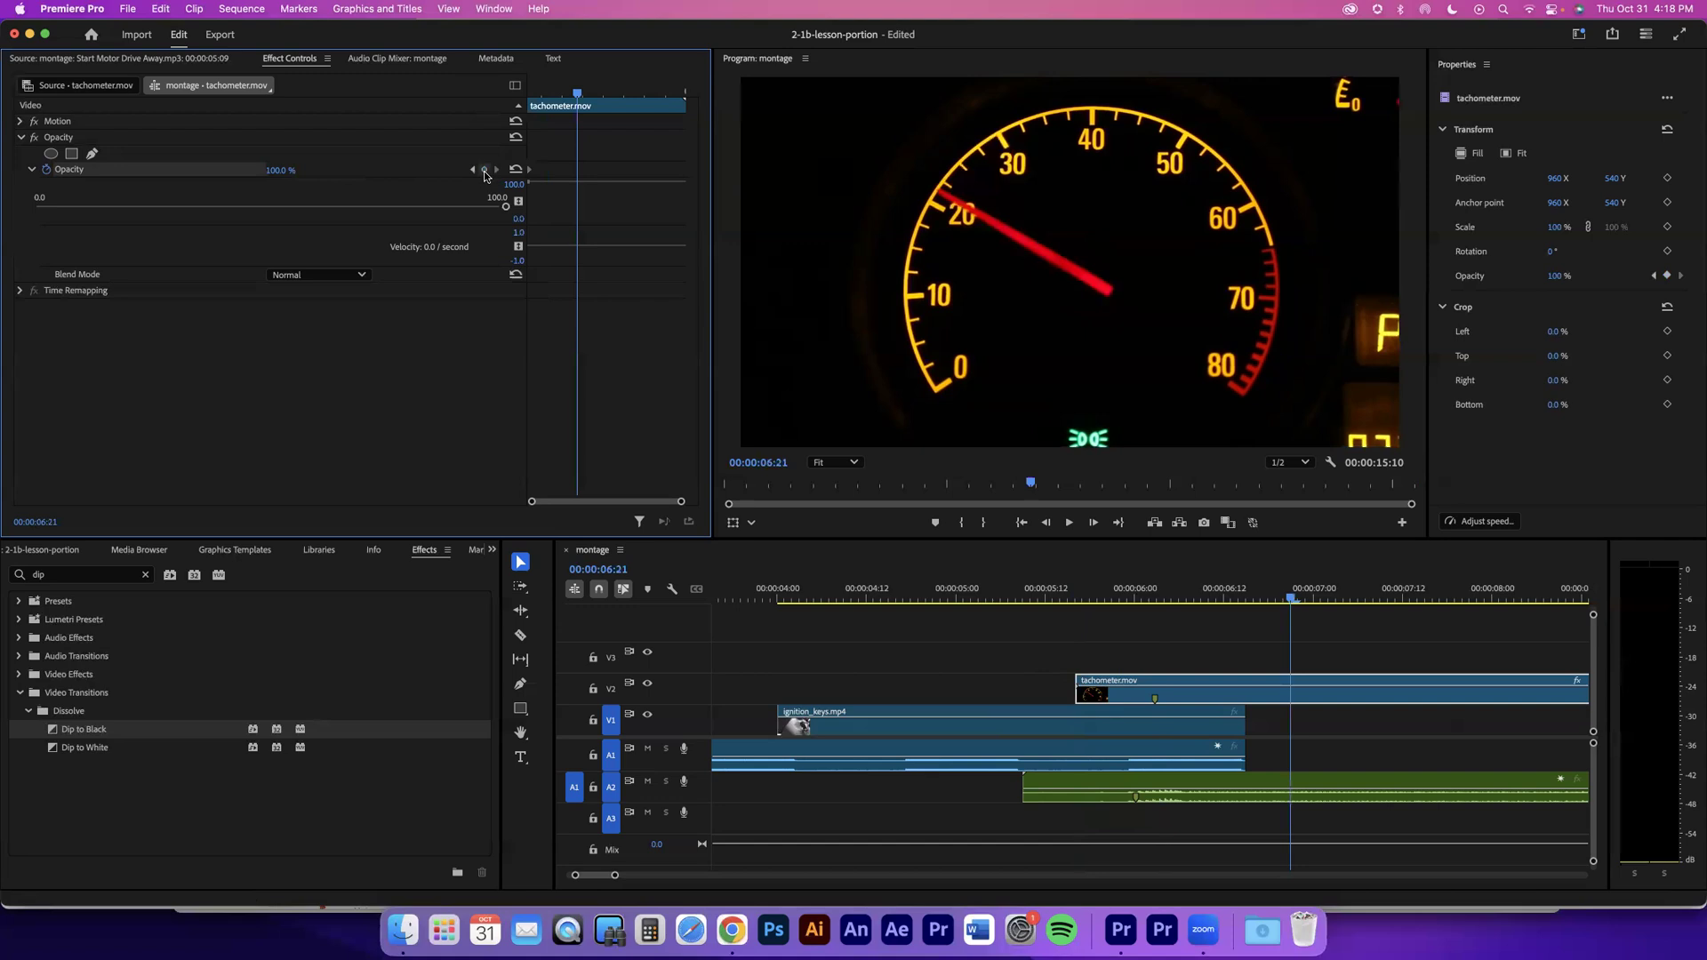
{"action": "left_click", "coordinate": [531, 96]}
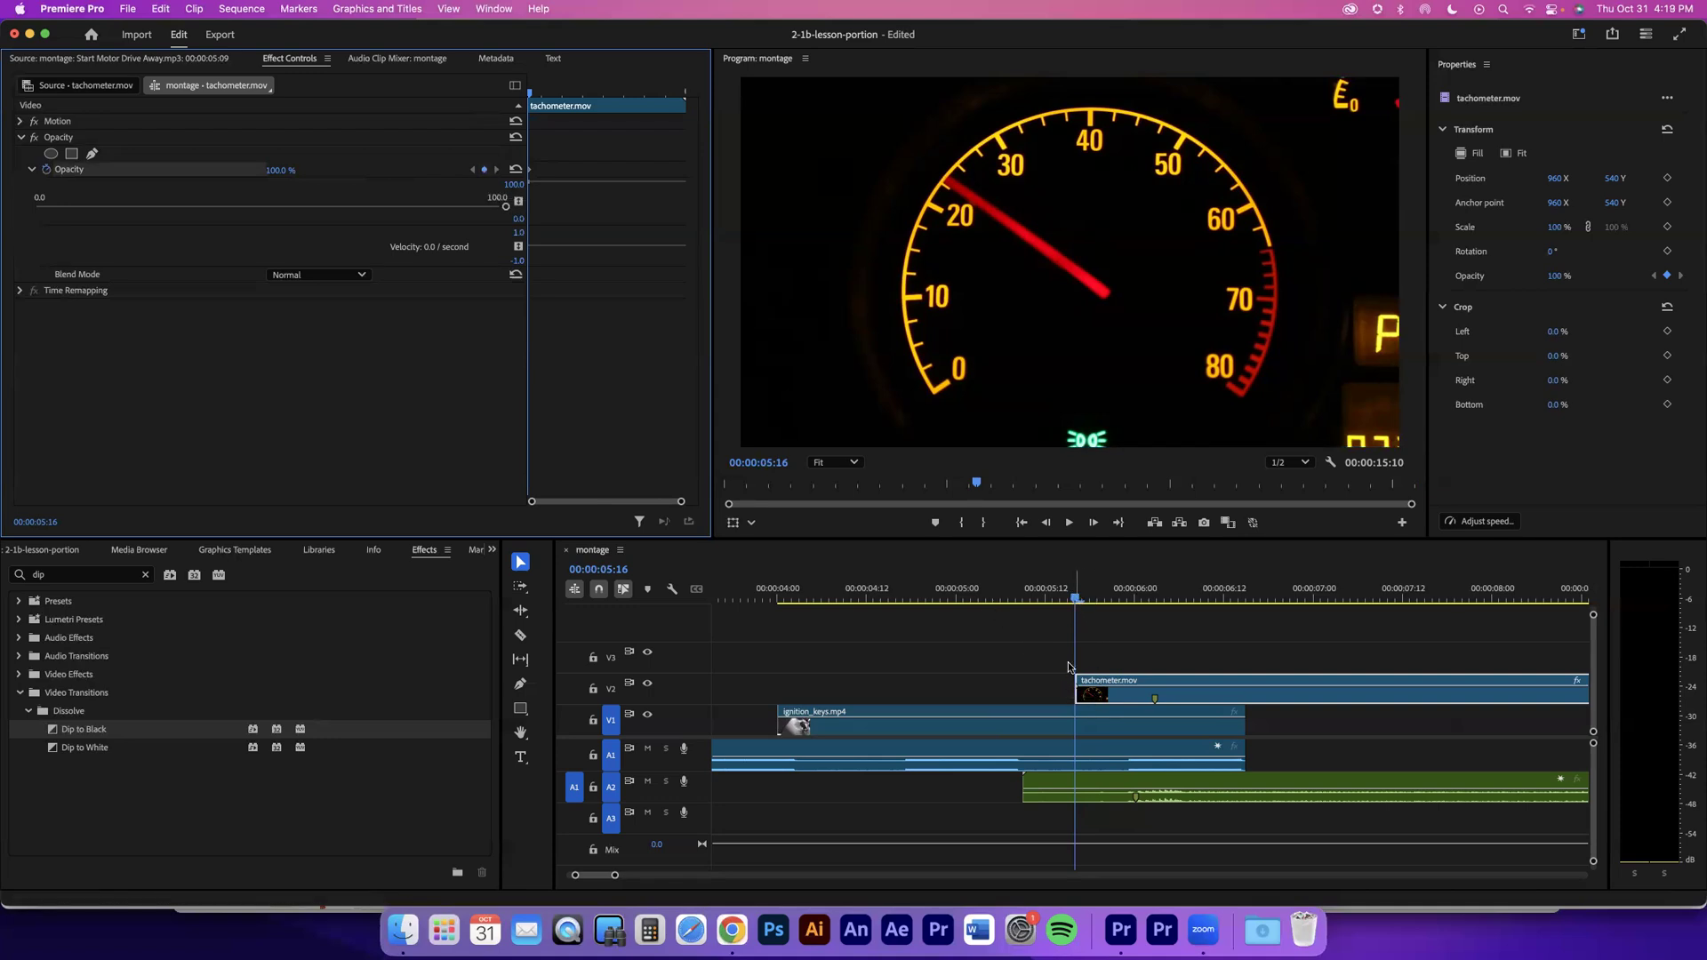
{"action": "key", "text": "Right"}
{"action": "key", "text": "Right"}
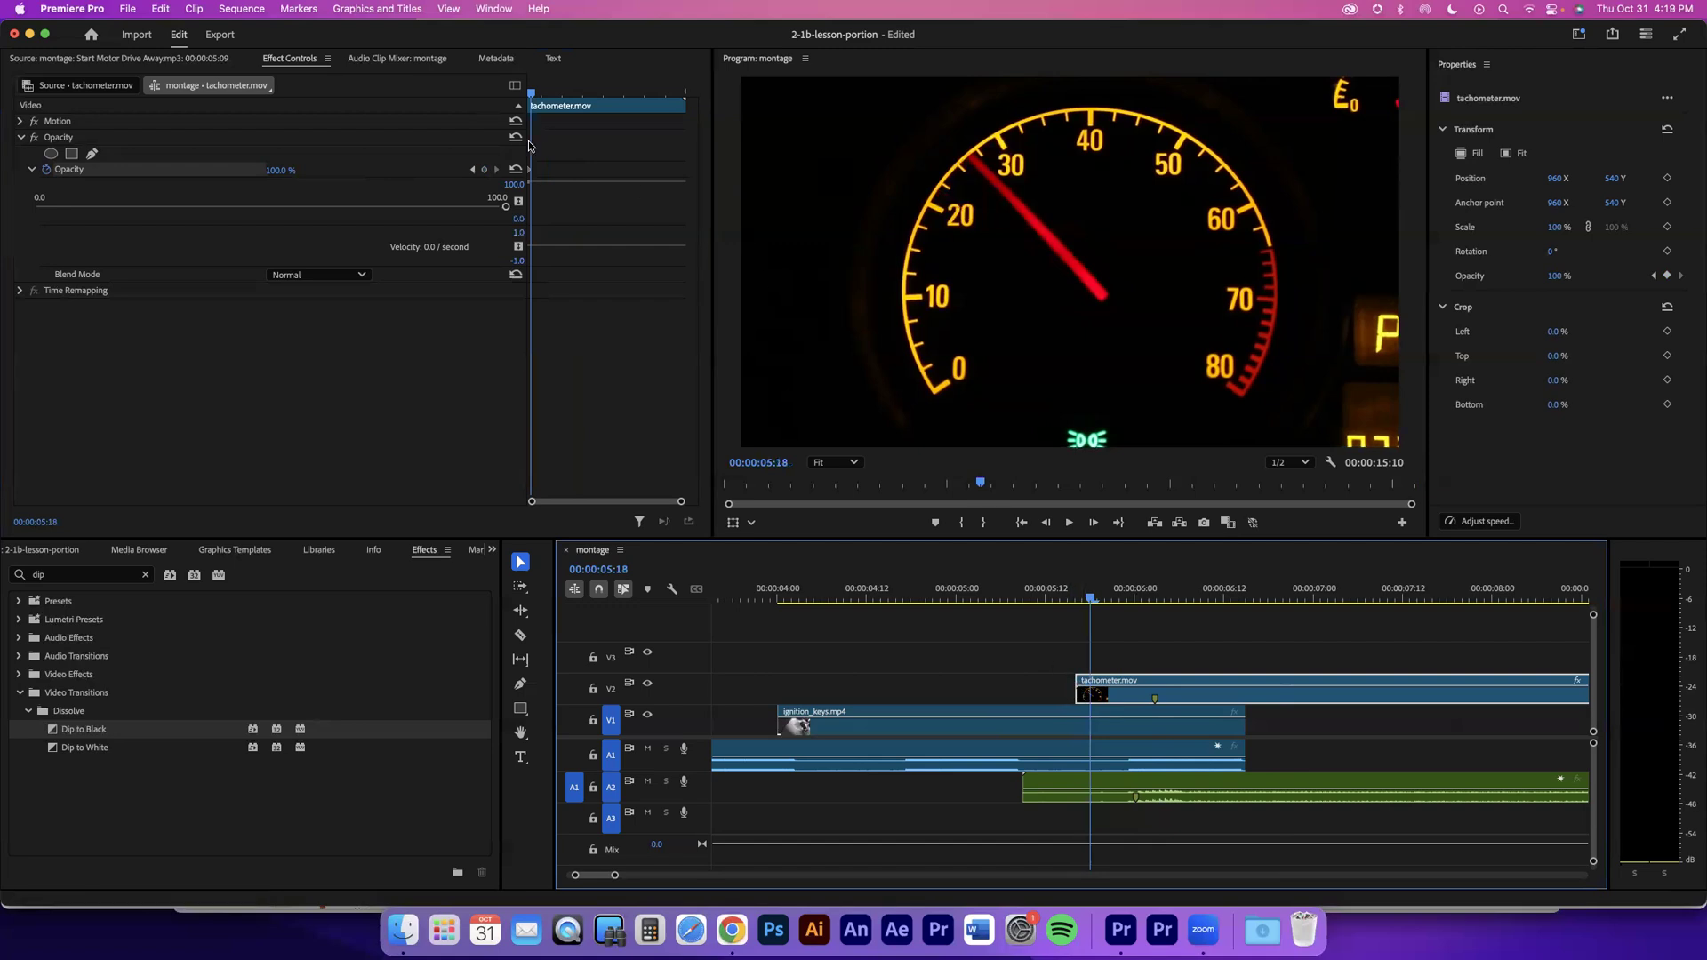
{"action": "left_click", "coordinate": [1075, 591]}
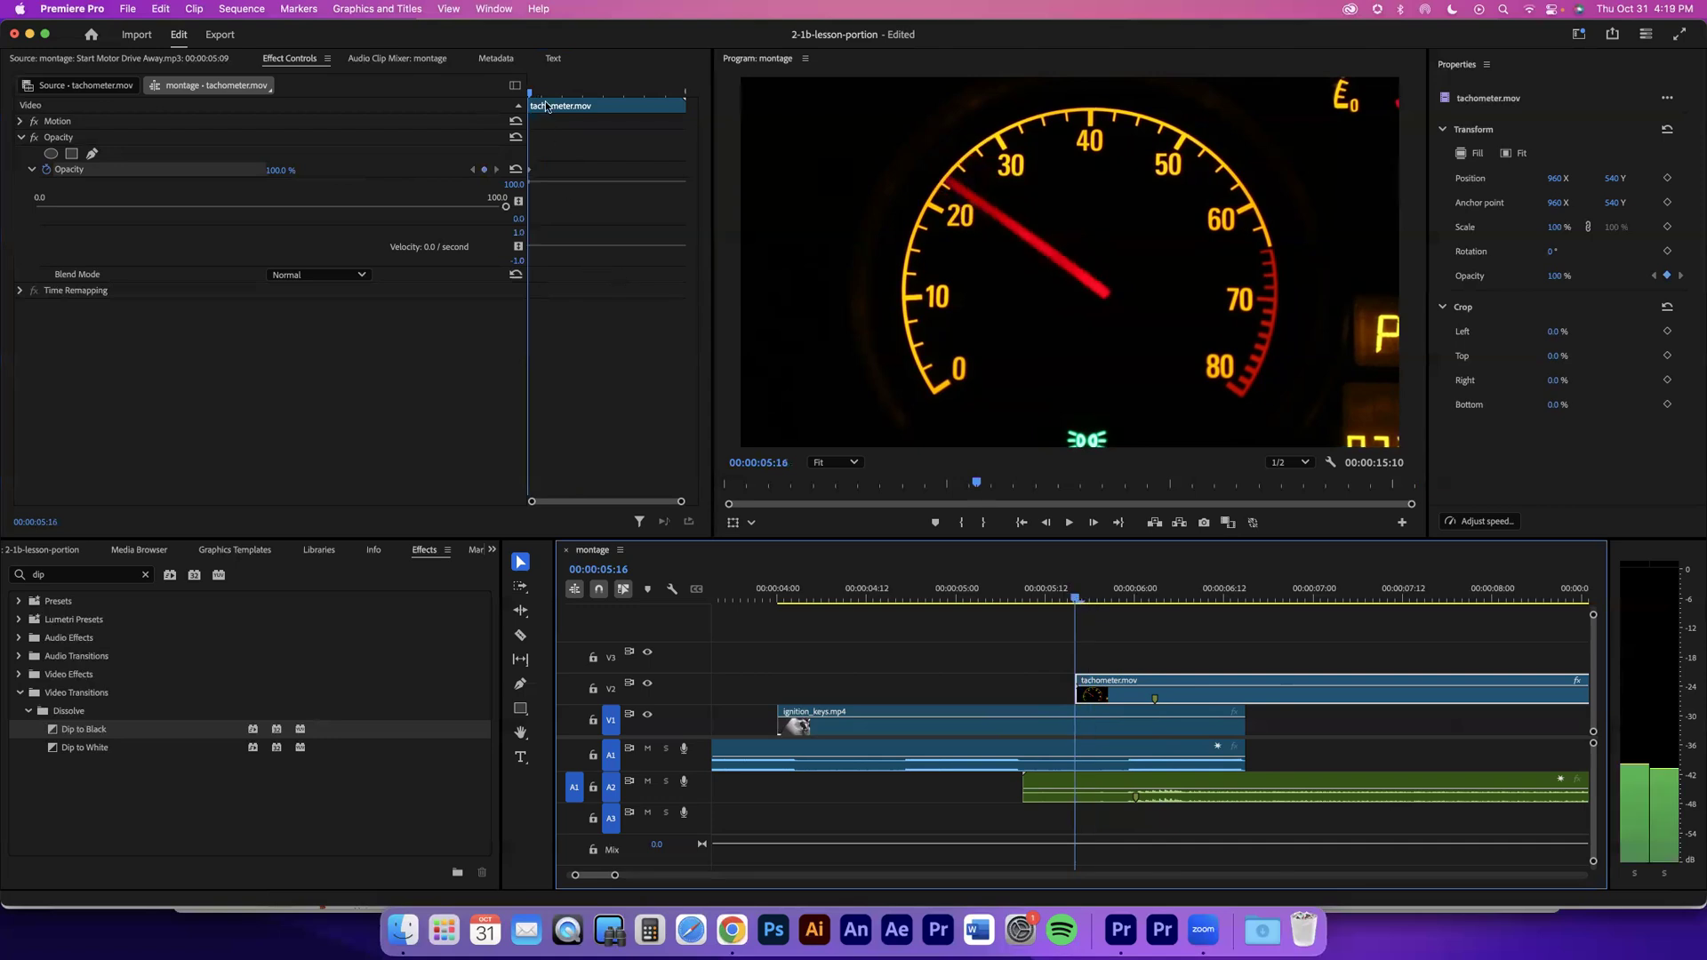
{"action": "mouse_move", "coordinate": [534, 96]}
{"action": "left_mouse_down"}
{"action": "mouse_move", "coordinate": [589, 96]}
{"action": "mouse_move", "coordinate": [561, 98]}
{"action": "left_mouse_up"}
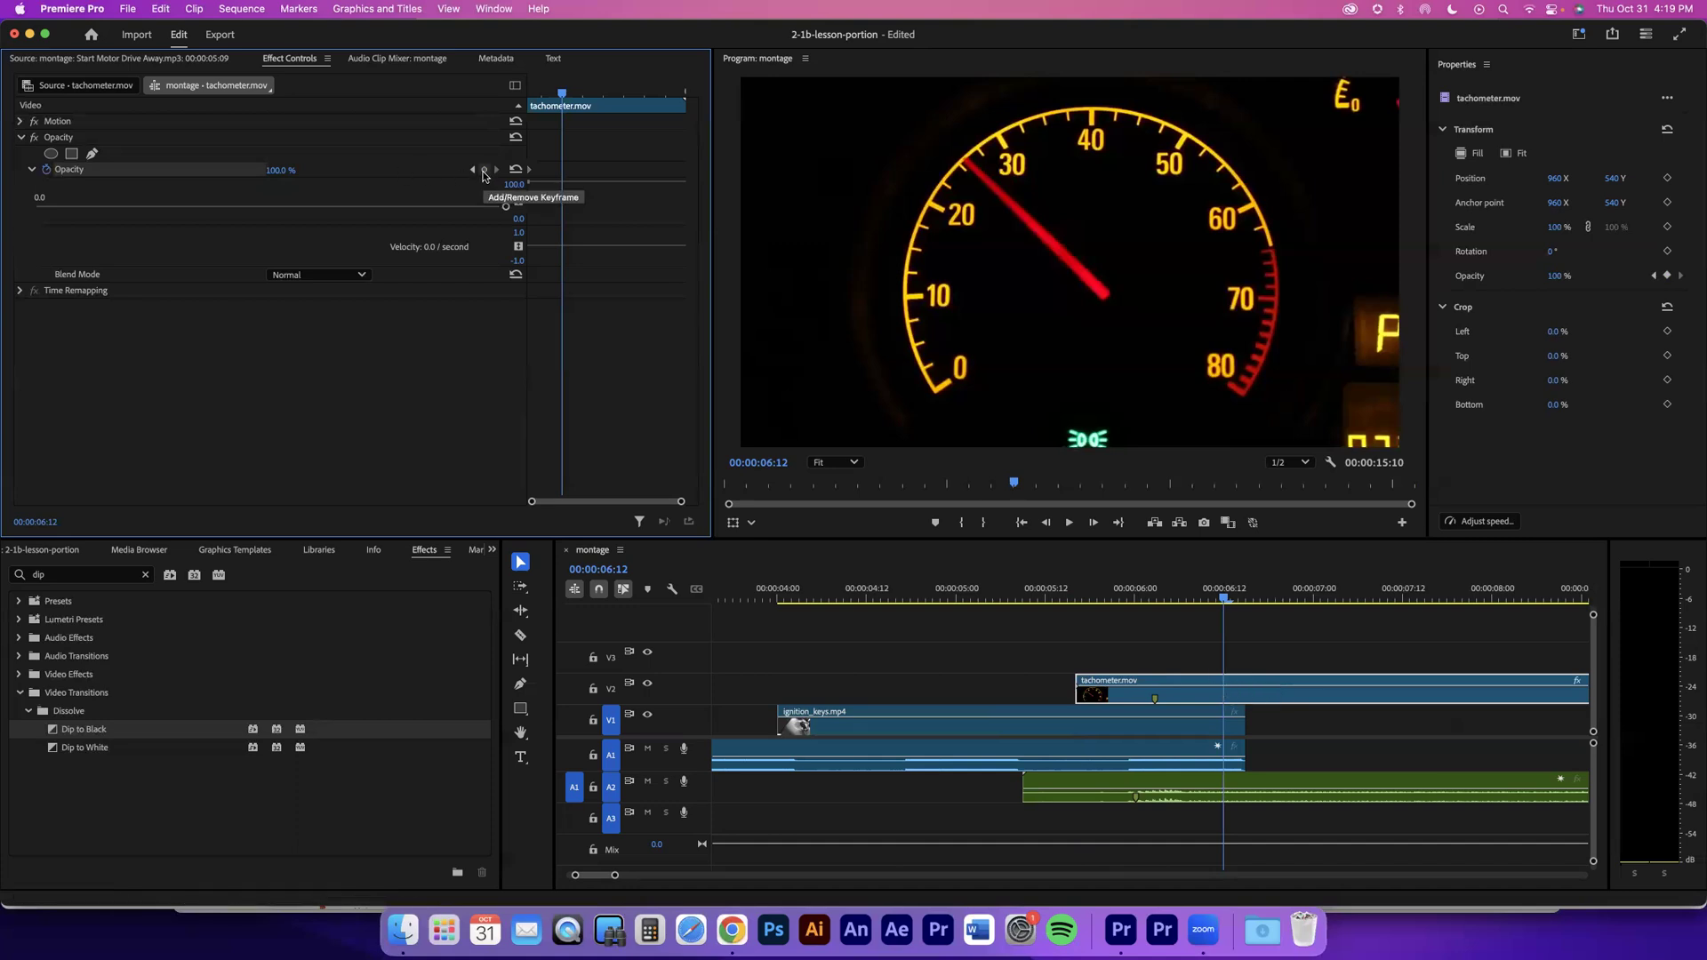
{"action": "left_click", "coordinate": [484, 170]}
Step: Try 0% opacity on the second tachometer.mov keyframe and undo the change
{"action": "left_click_drag", "start_coordinate": [280, 169], "coordinate": [189, 170]}
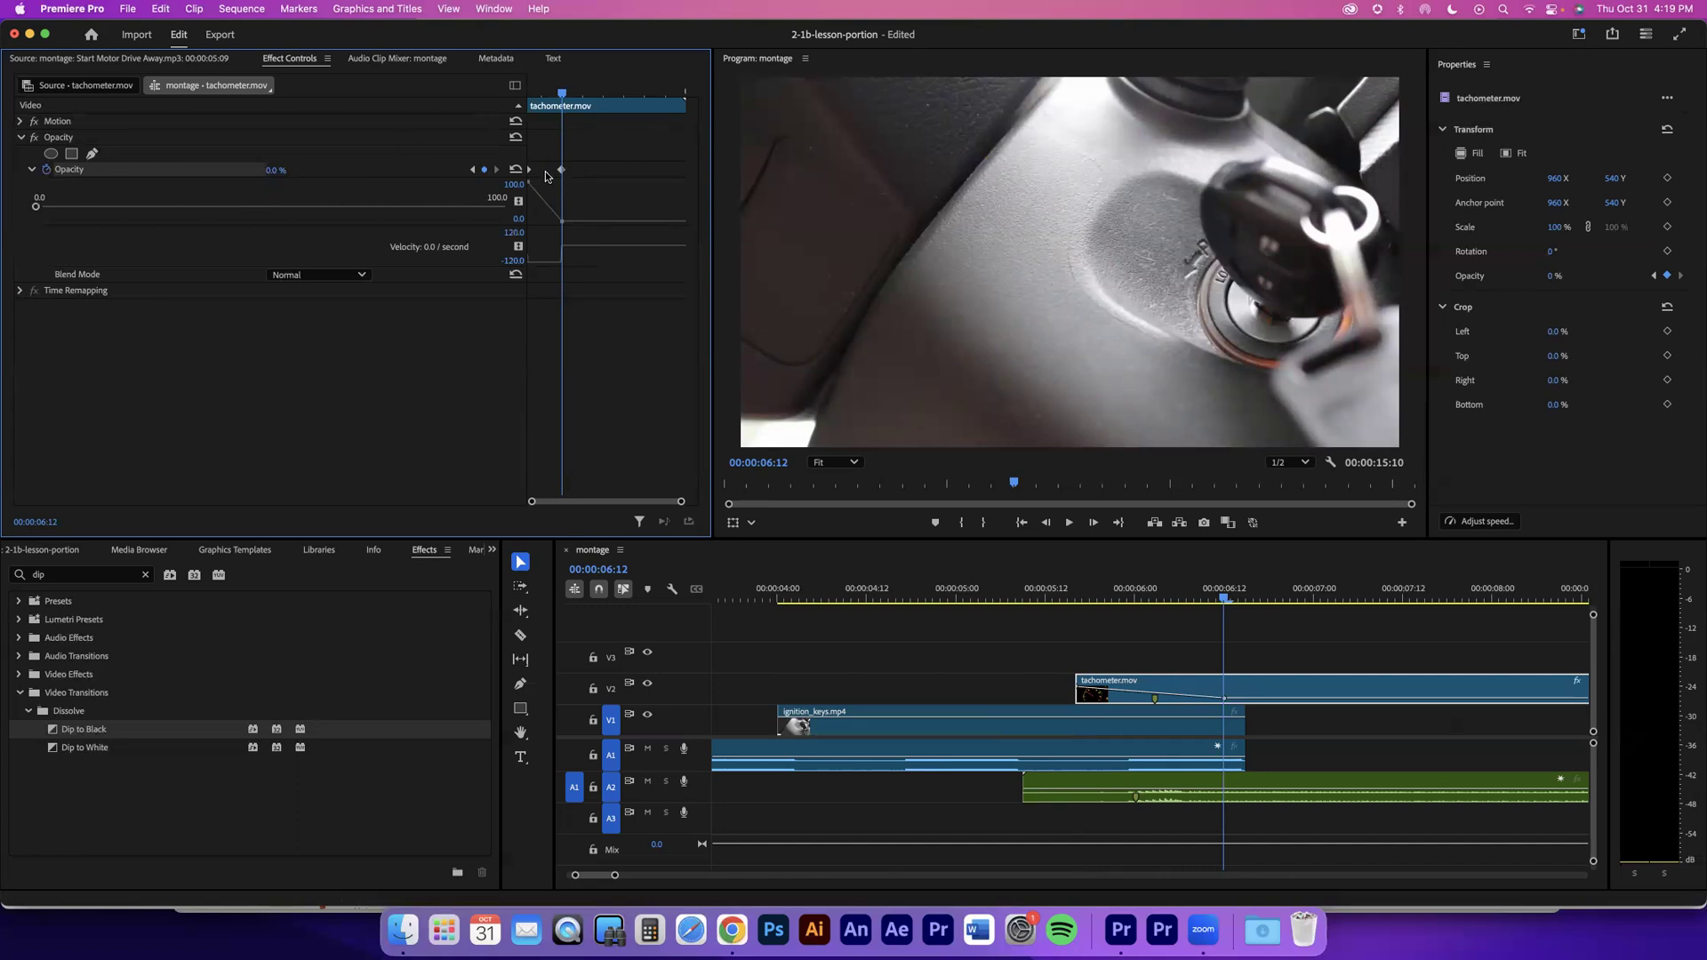
{"action": "key", "text": "super+z"}
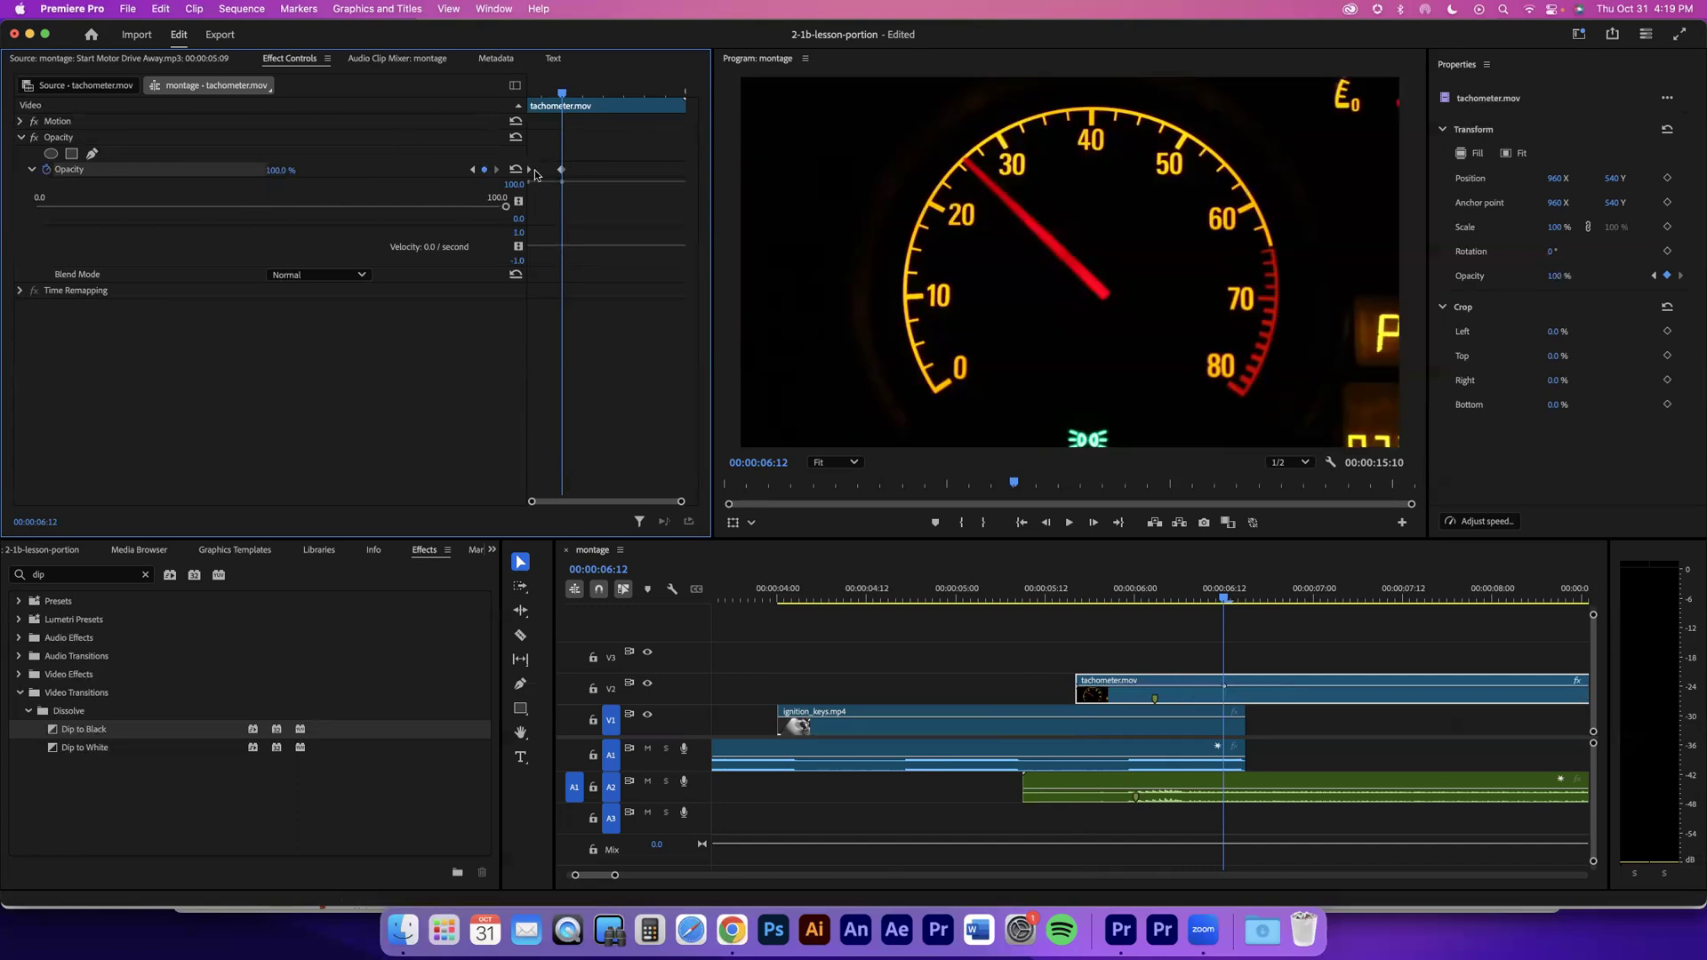
Step: Set the first opacity keyframe of tachometer.mov to 0% at 00:00:05:16 and scrub through the fade-in
{"action": "left_click", "coordinate": [472, 170]}
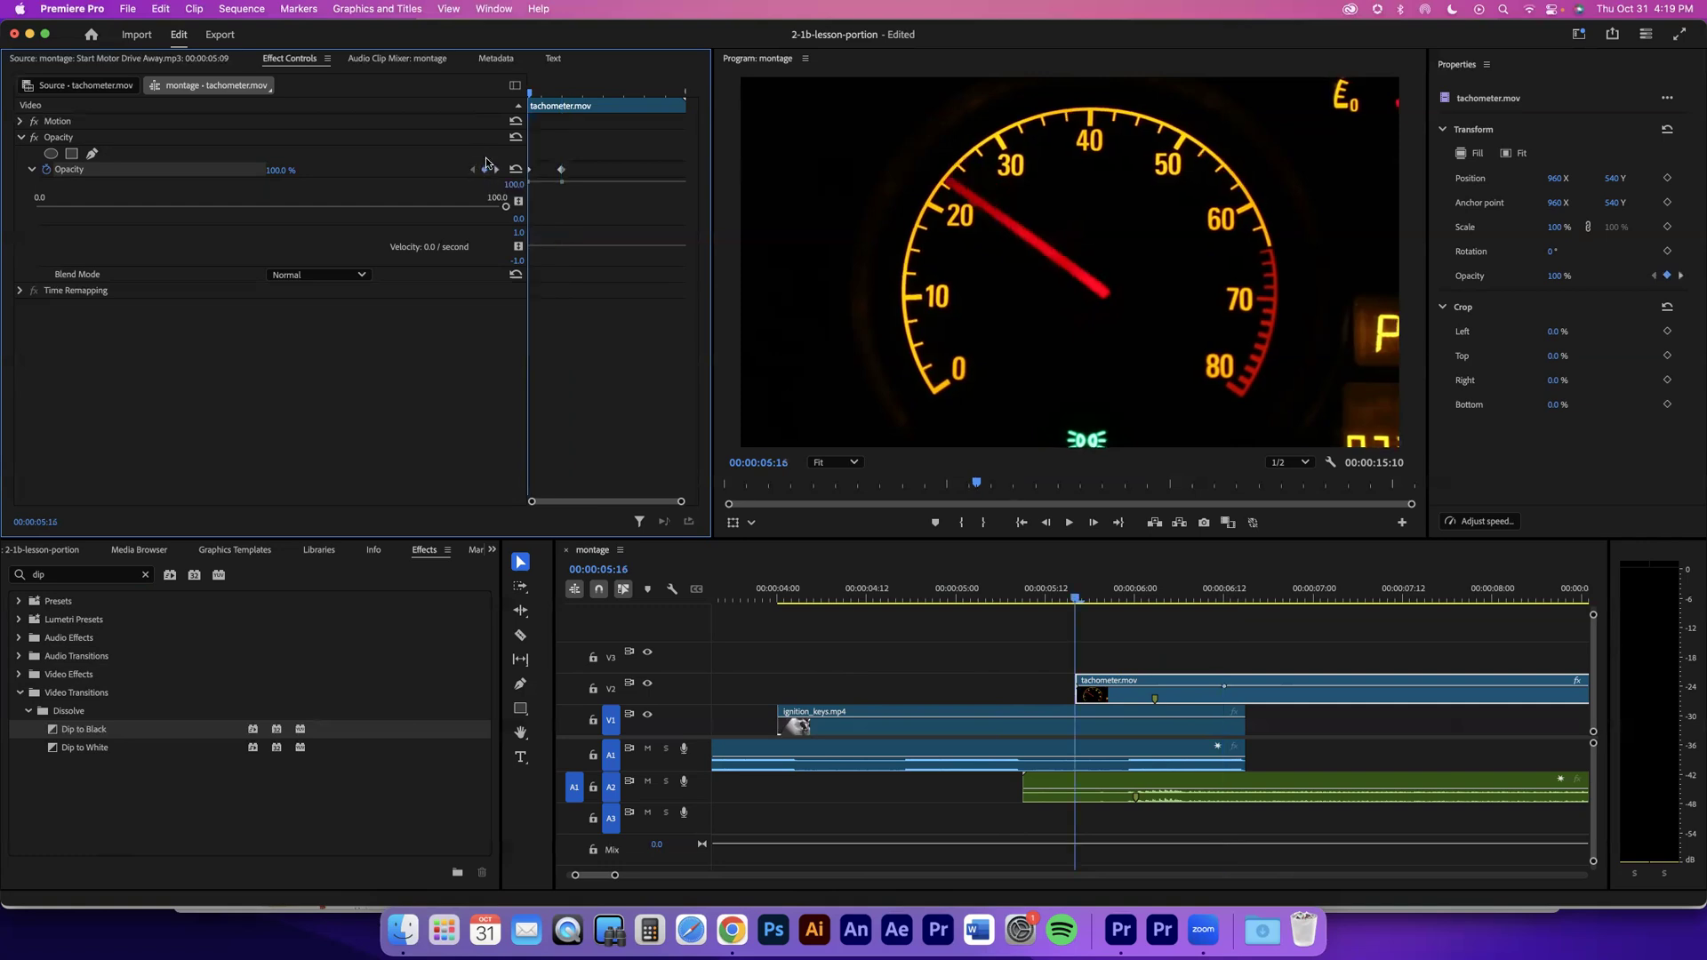
{"action": "left_click", "coordinate": [495, 169]}
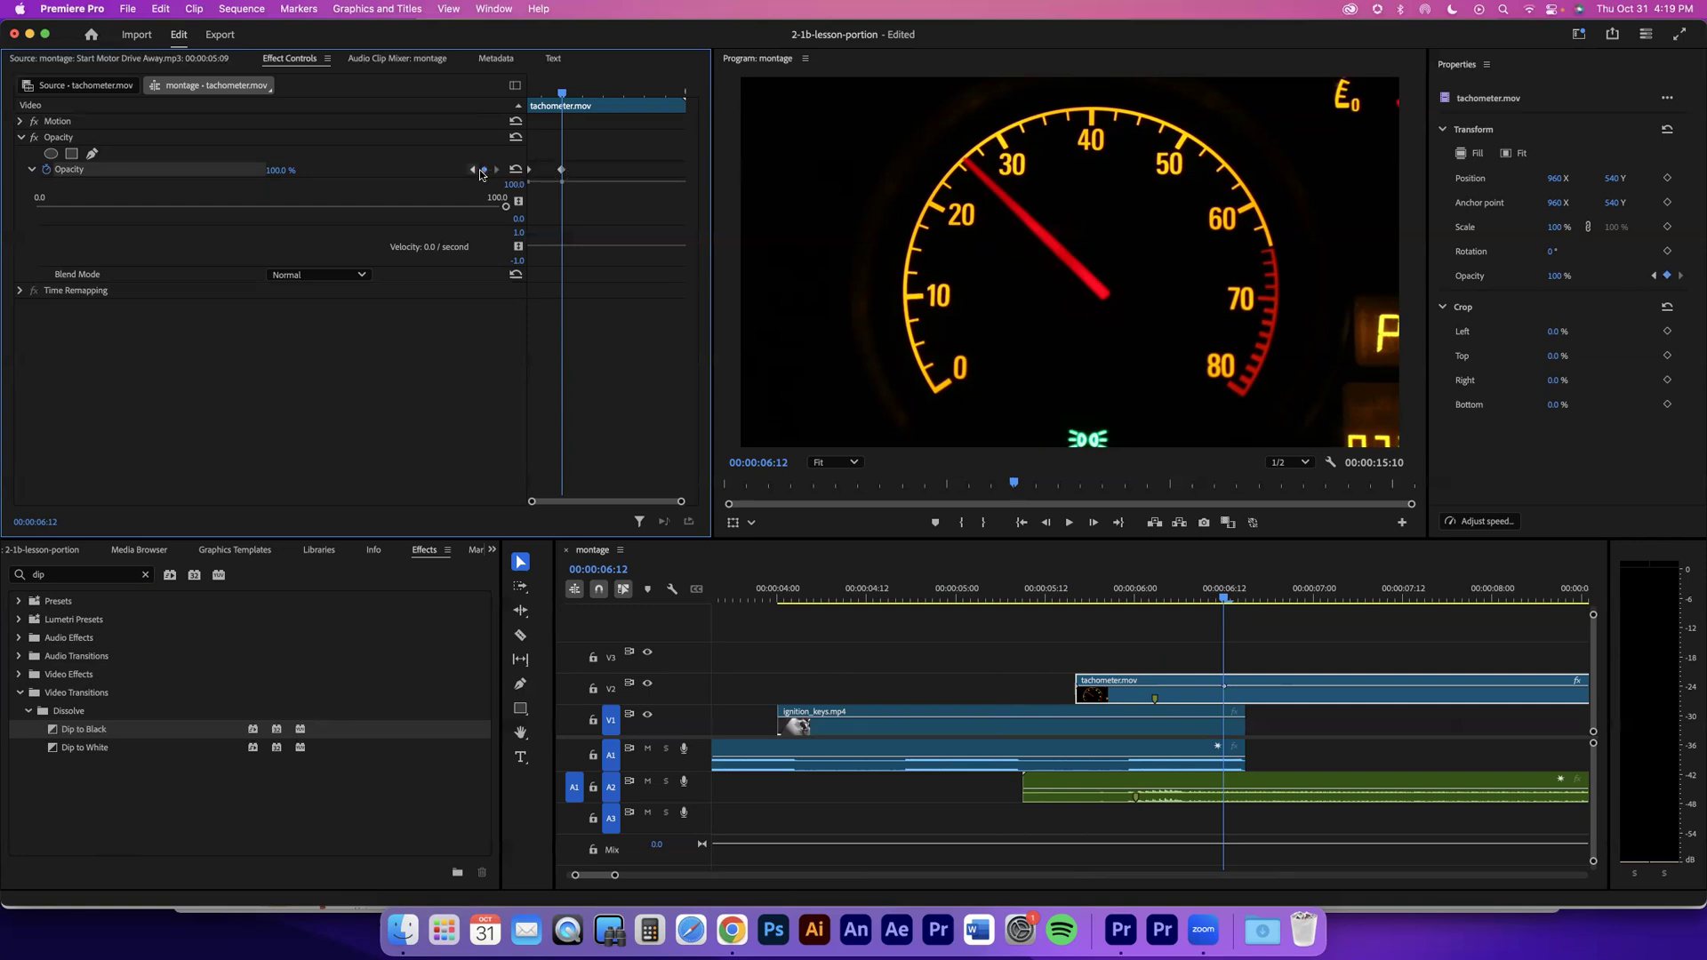
{"action": "left_click", "coordinate": [473, 172]}
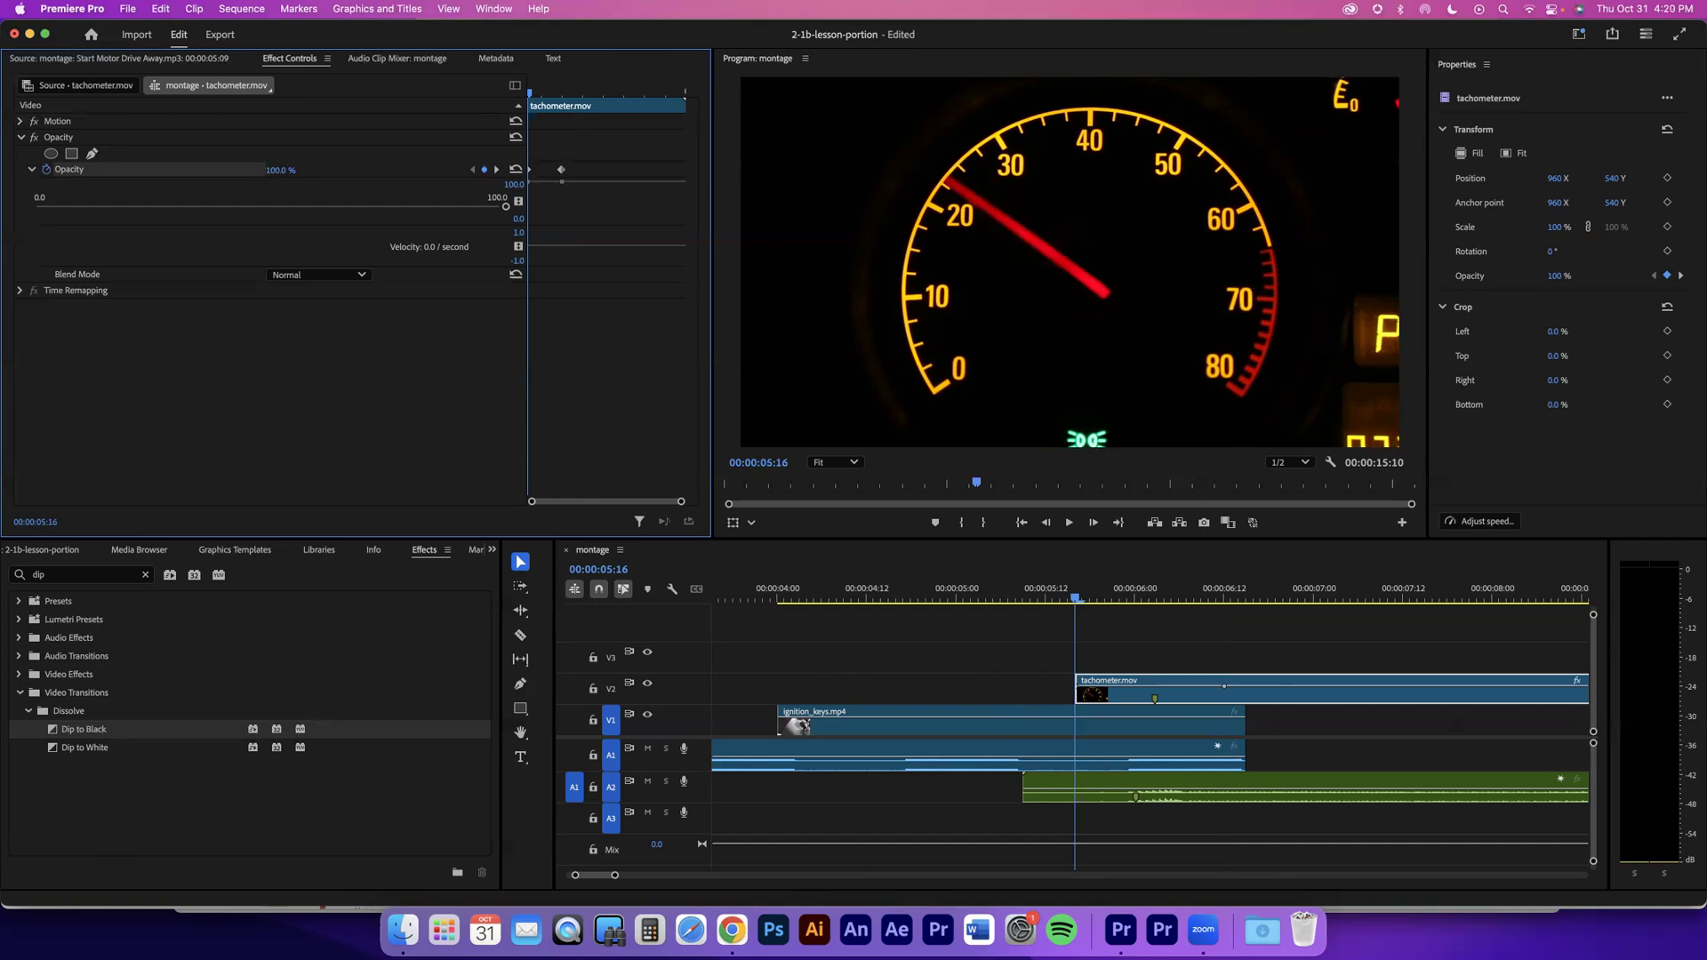
{"action": "left_click_drag", "start_coordinate": [280, 169], "coordinate": [190, 170]}
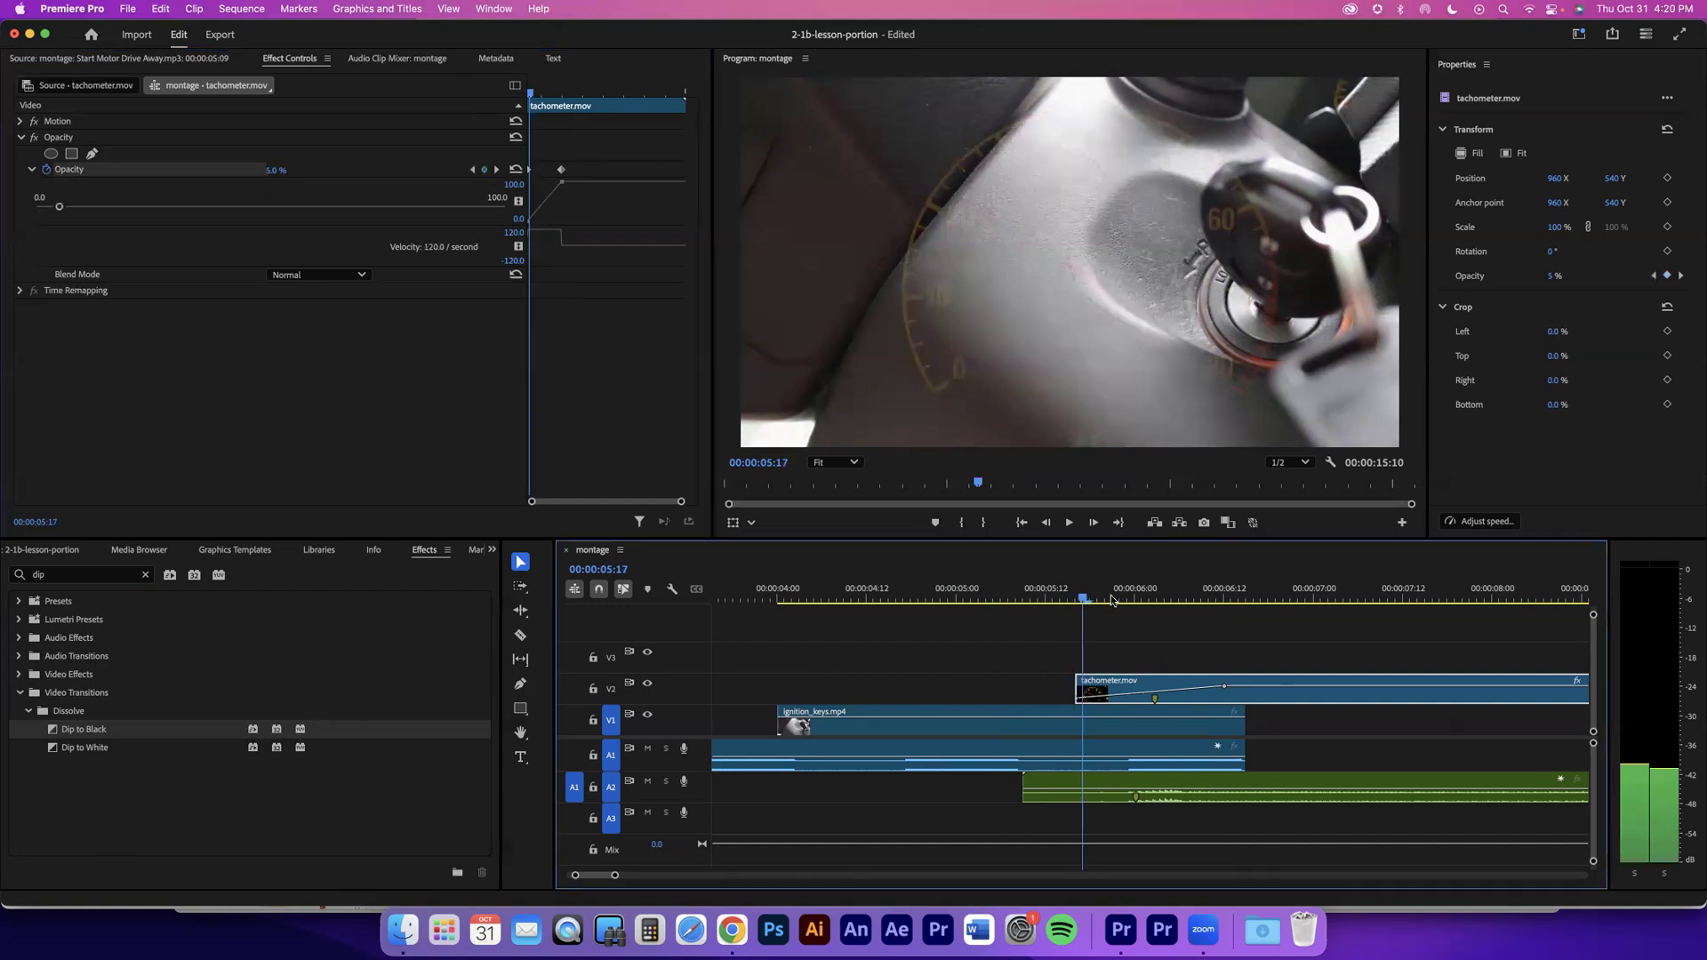
{"action": "left_click", "coordinate": [1150, 599]}
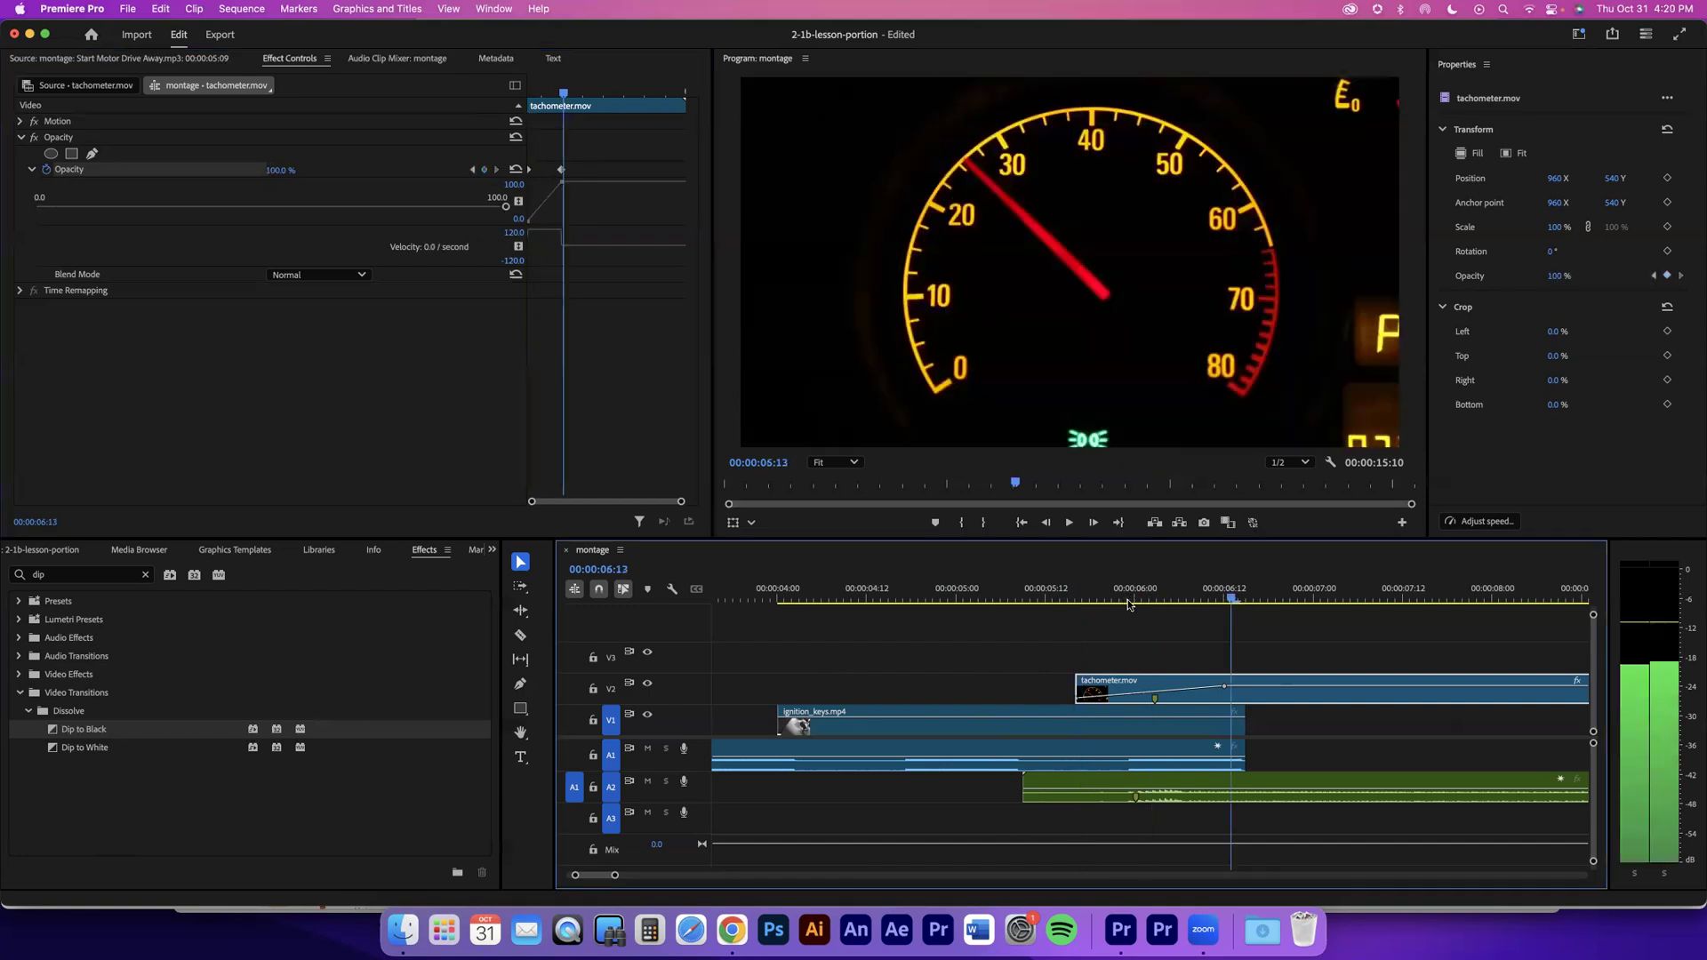
Step: Step between the opacity keyframes of tachometer.mov to review the fade-in, and remove both keyframes
{"action": "left_click", "coordinate": [1216, 601]}
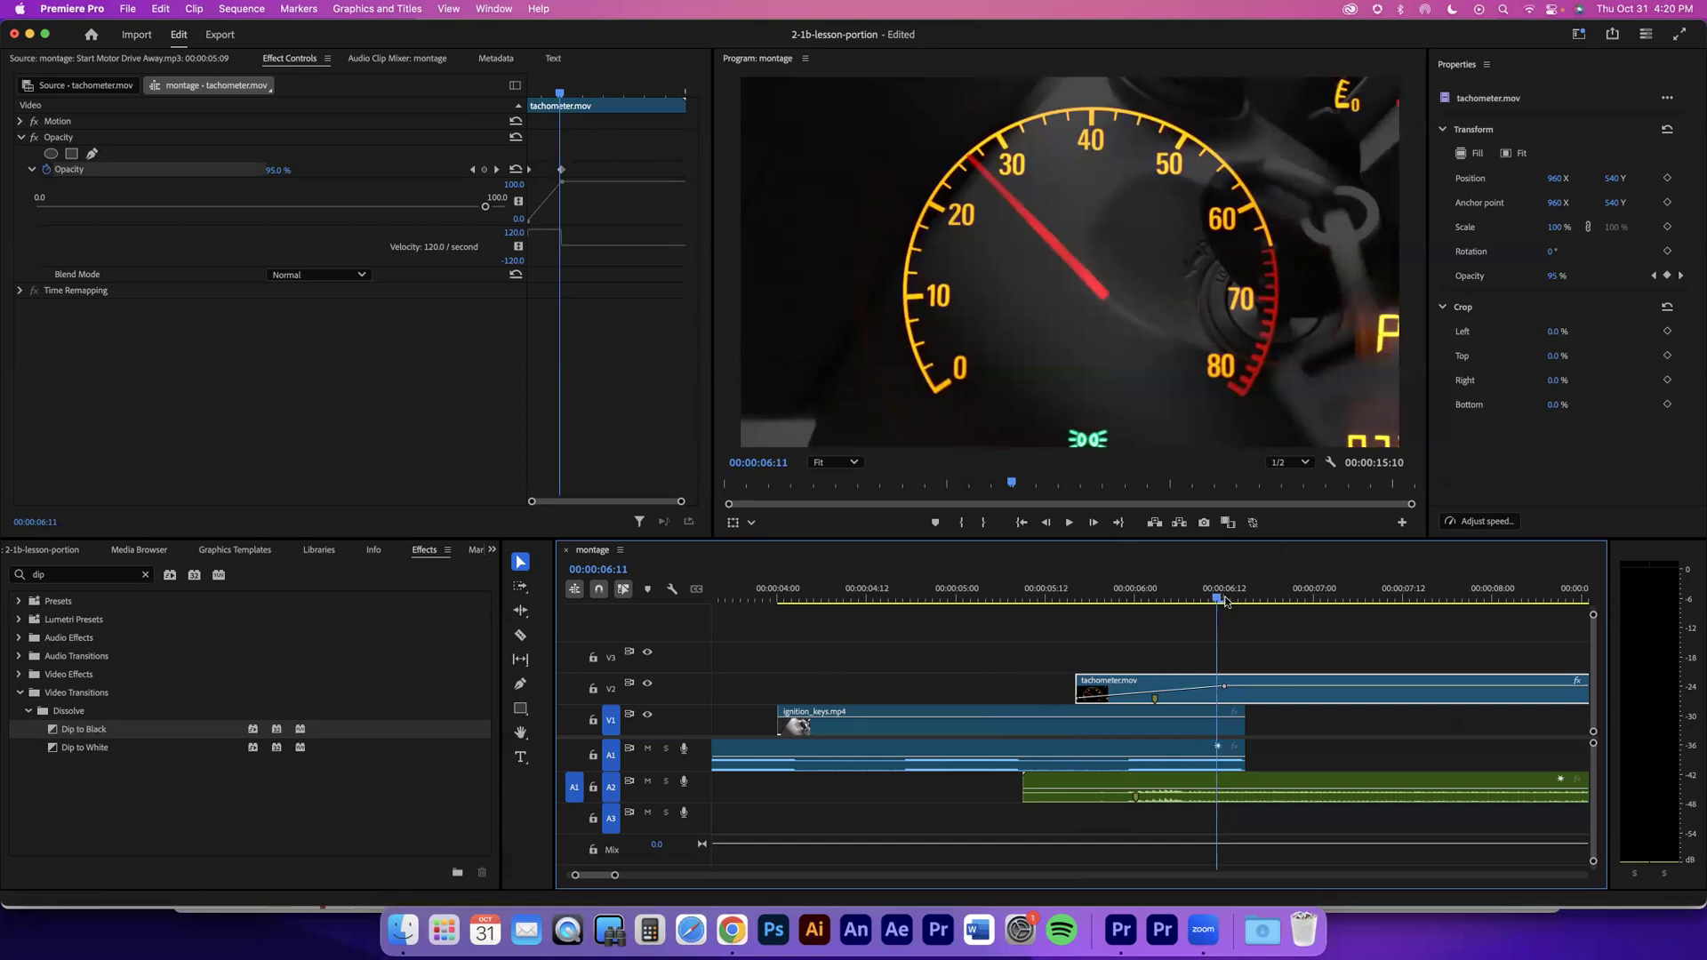
{"action": "left_click_drag", "start_coordinate": [1214, 601], "coordinate": [1209, 601]}
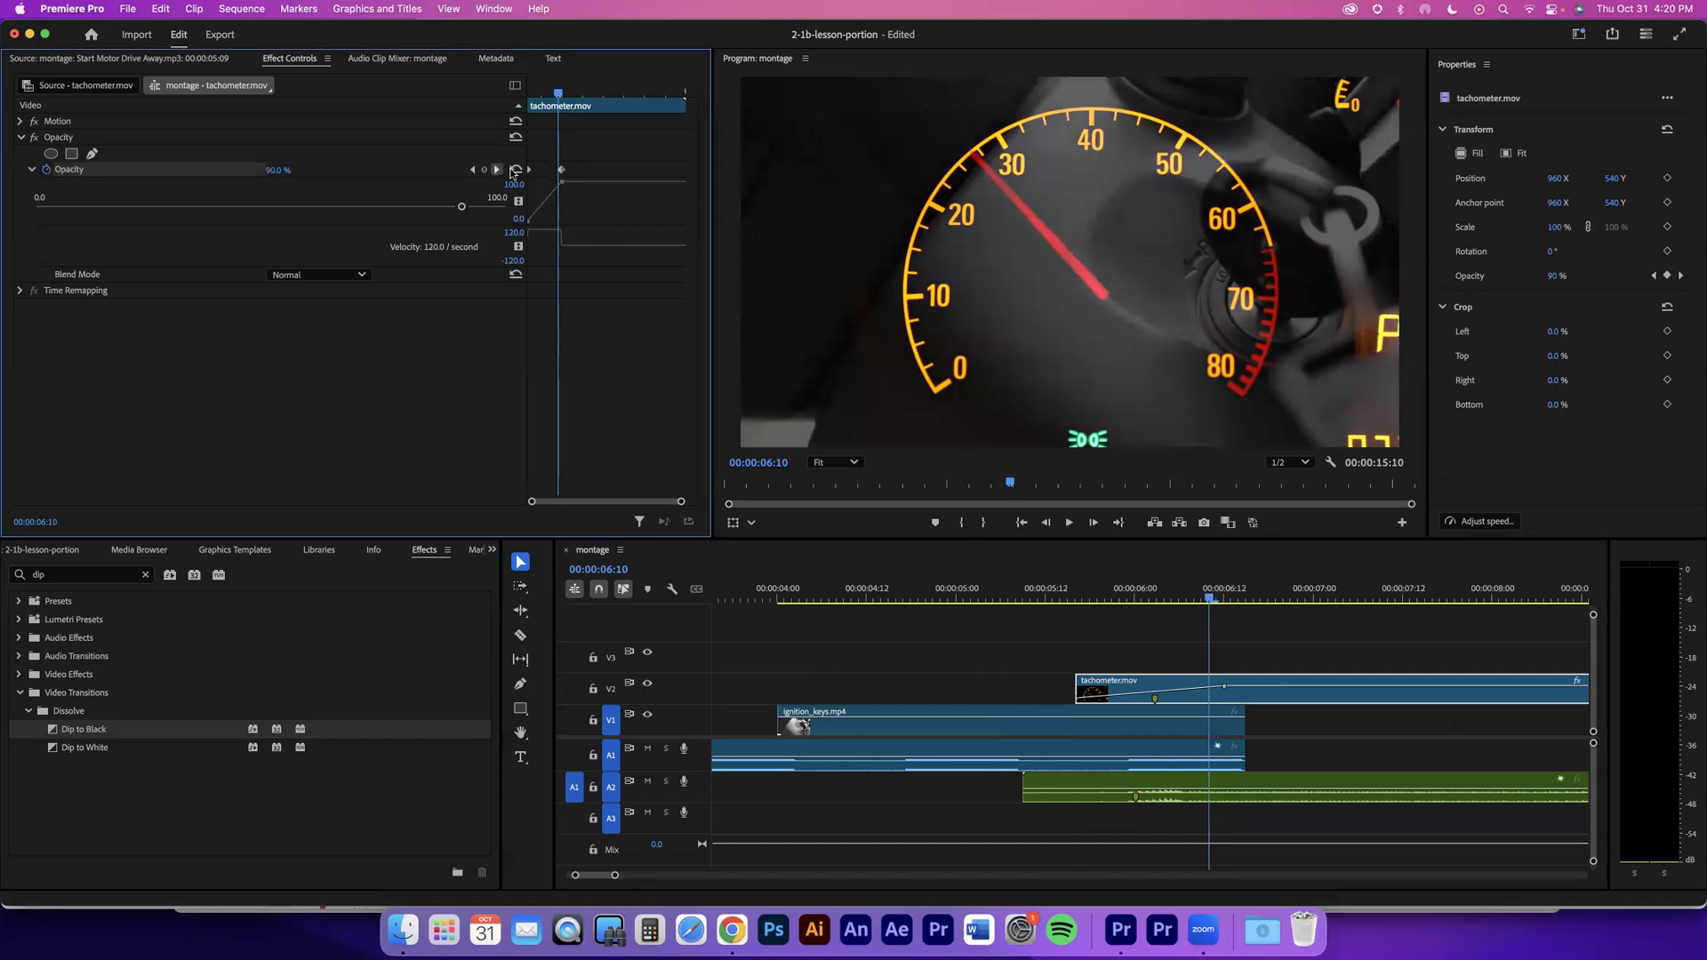
{"action": "left_click", "coordinate": [496, 170]}
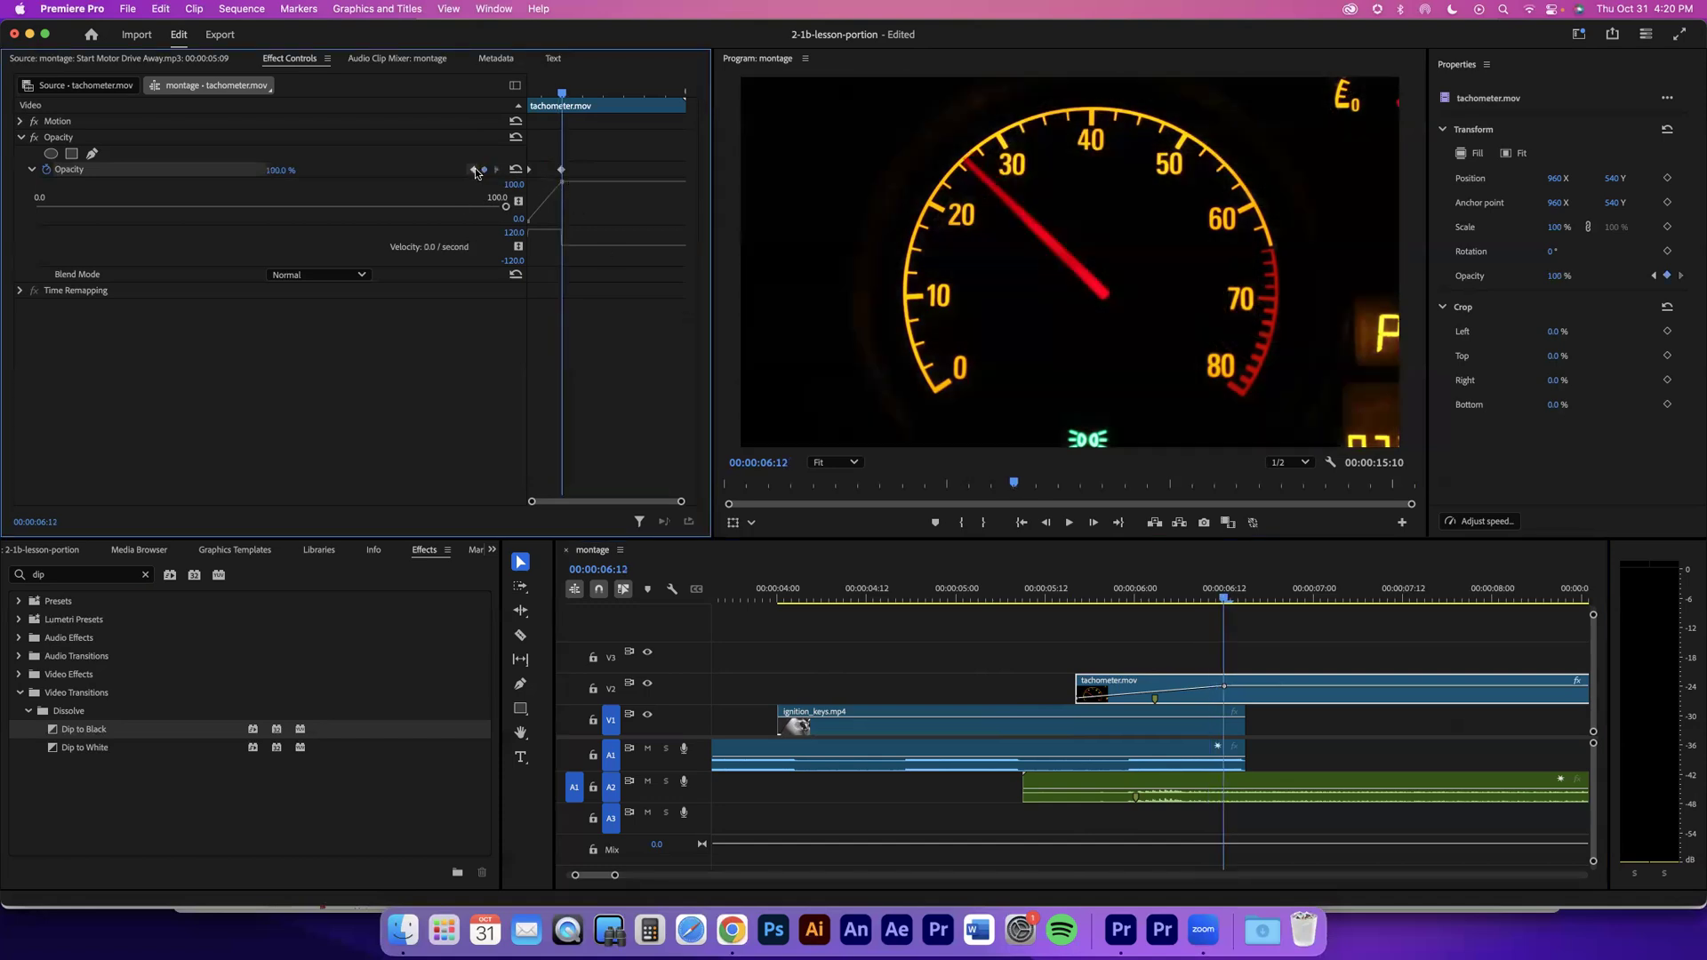
{"action": "left_click", "coordinate": [473, 169]}
{"action": "left_click", "coordinate": [496, 170]}
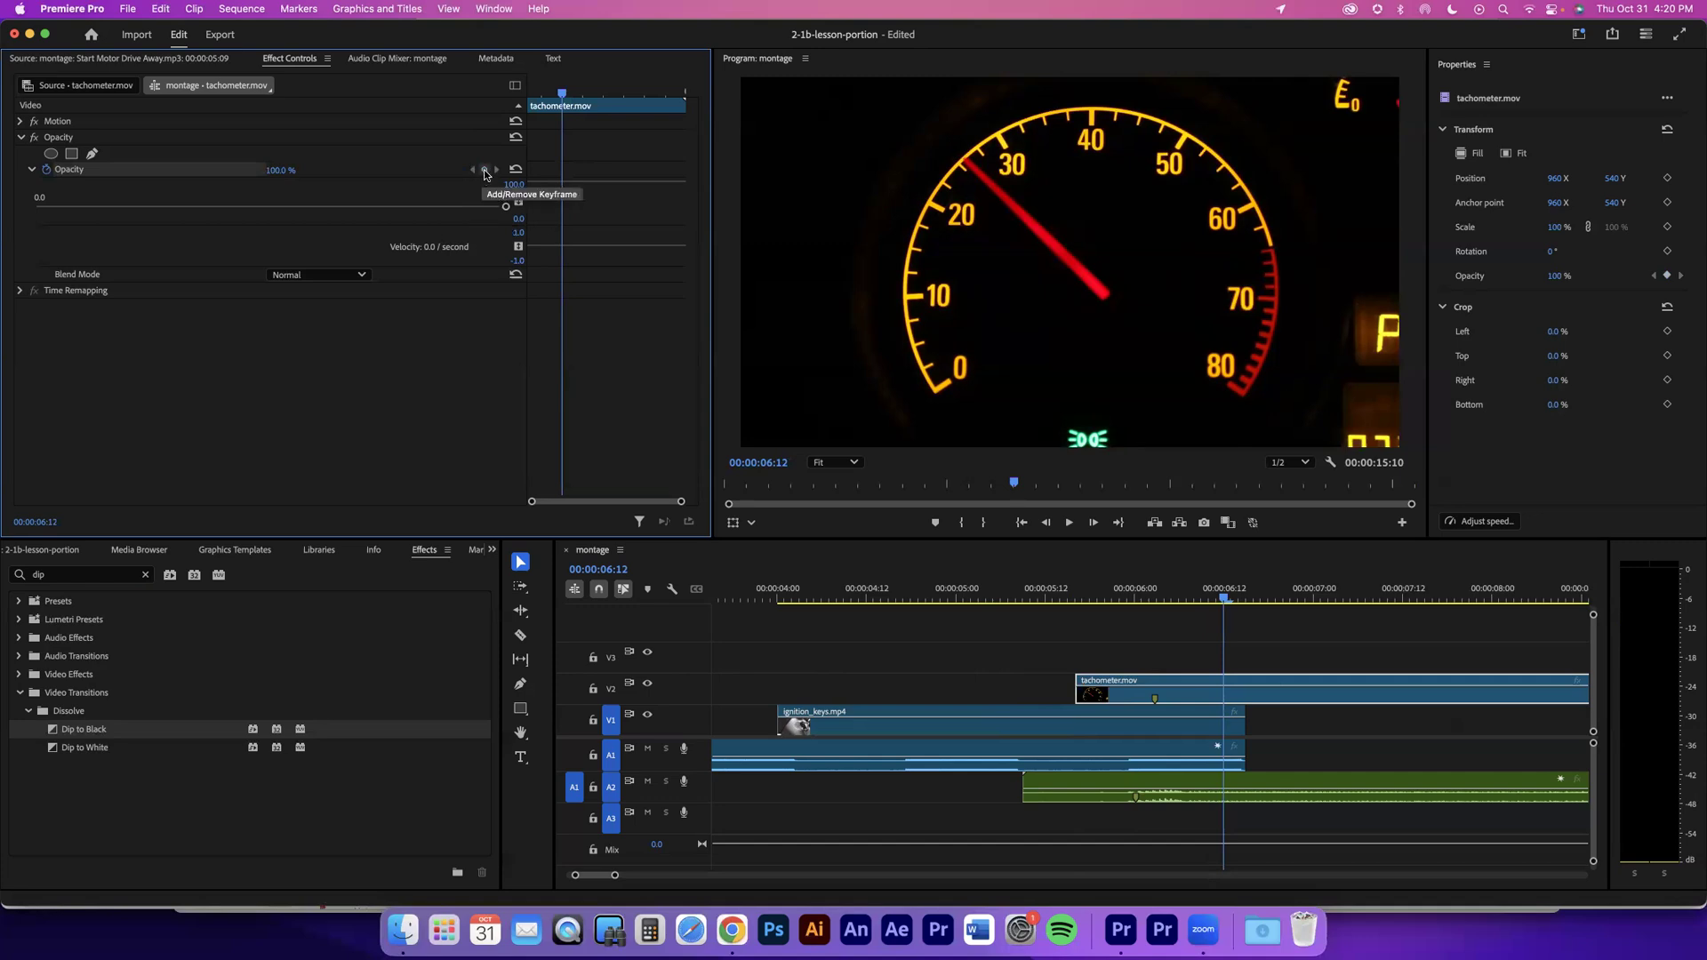
Step: Add opacity keyframes to tachometer.mov at 00:00:06:12 and at the clip's start, 00:00:05:16
{"action": "left_click", "coordinate": [481, 171]}
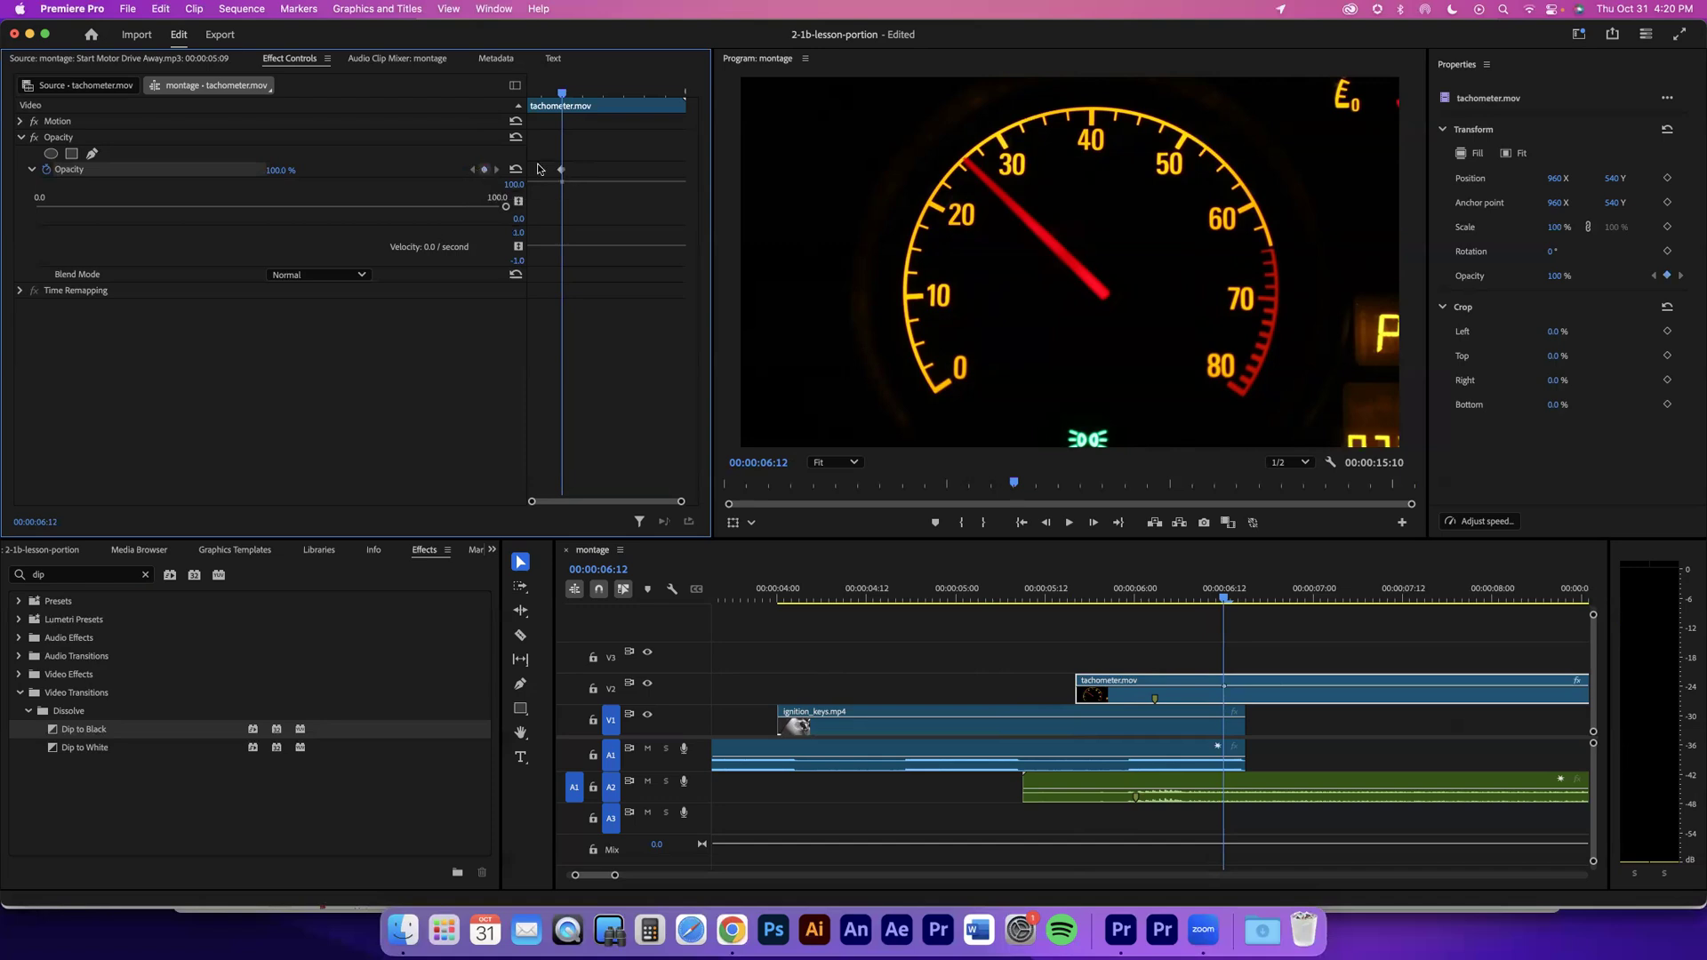
{"action": "left_click_drag", "start_coordinate": [553, 94], "coordinate": [529, 94]}
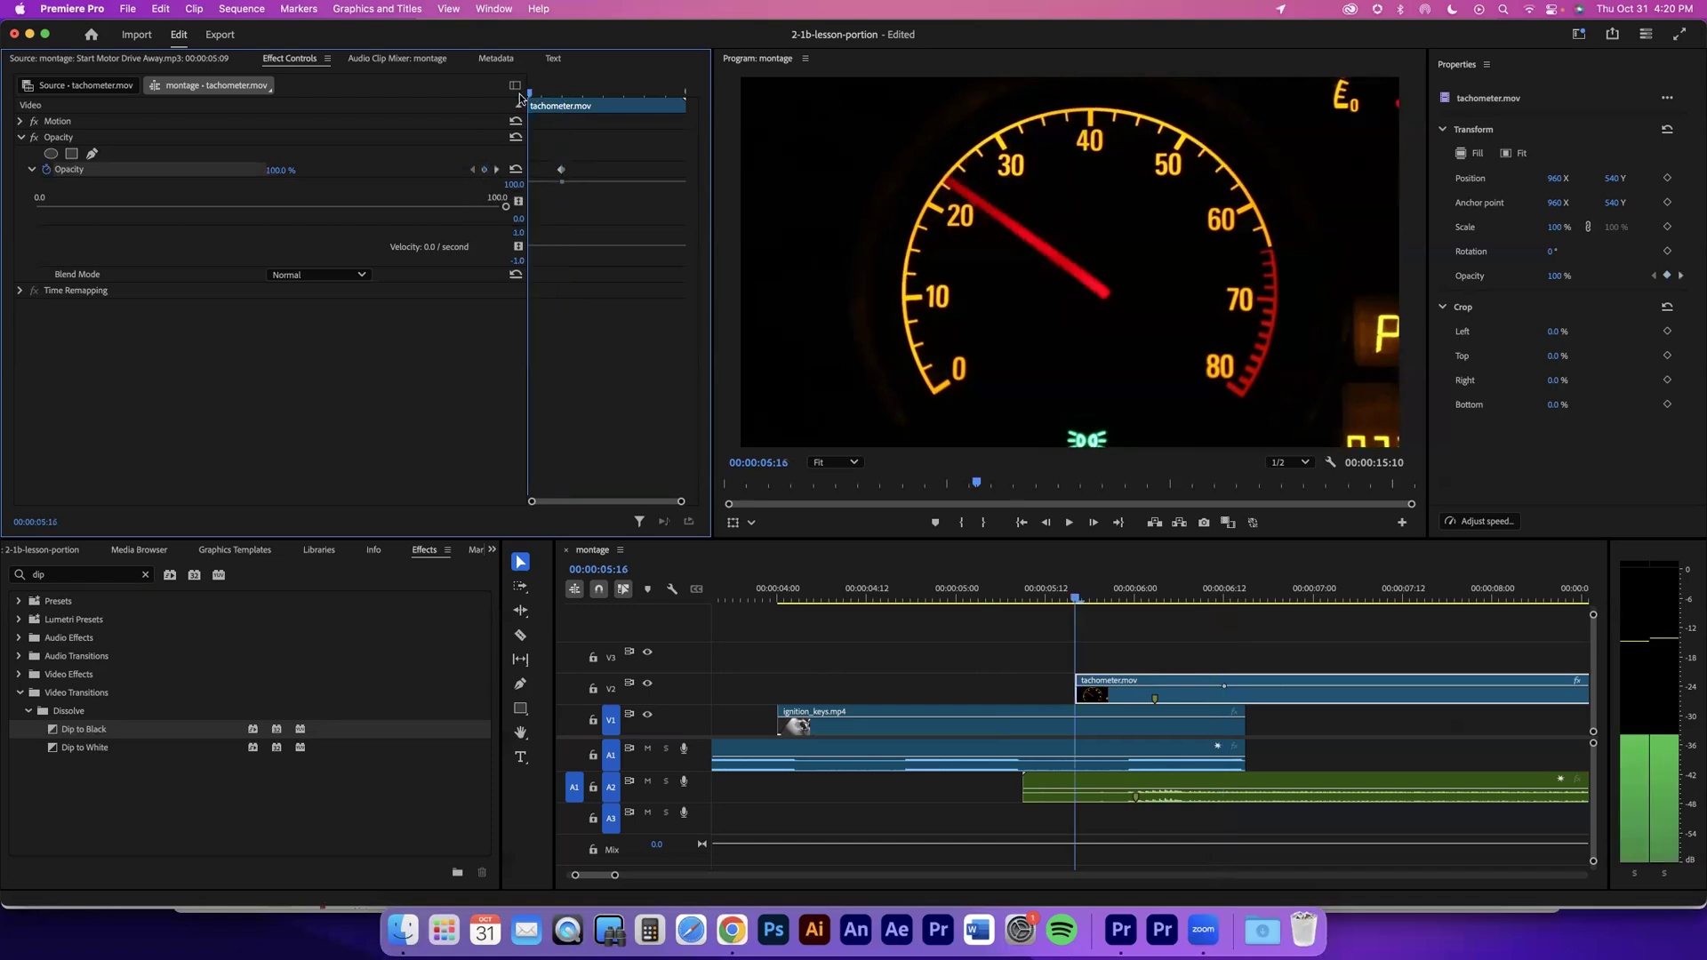
{"action": "left_click", "coordinate": [484, 170]}
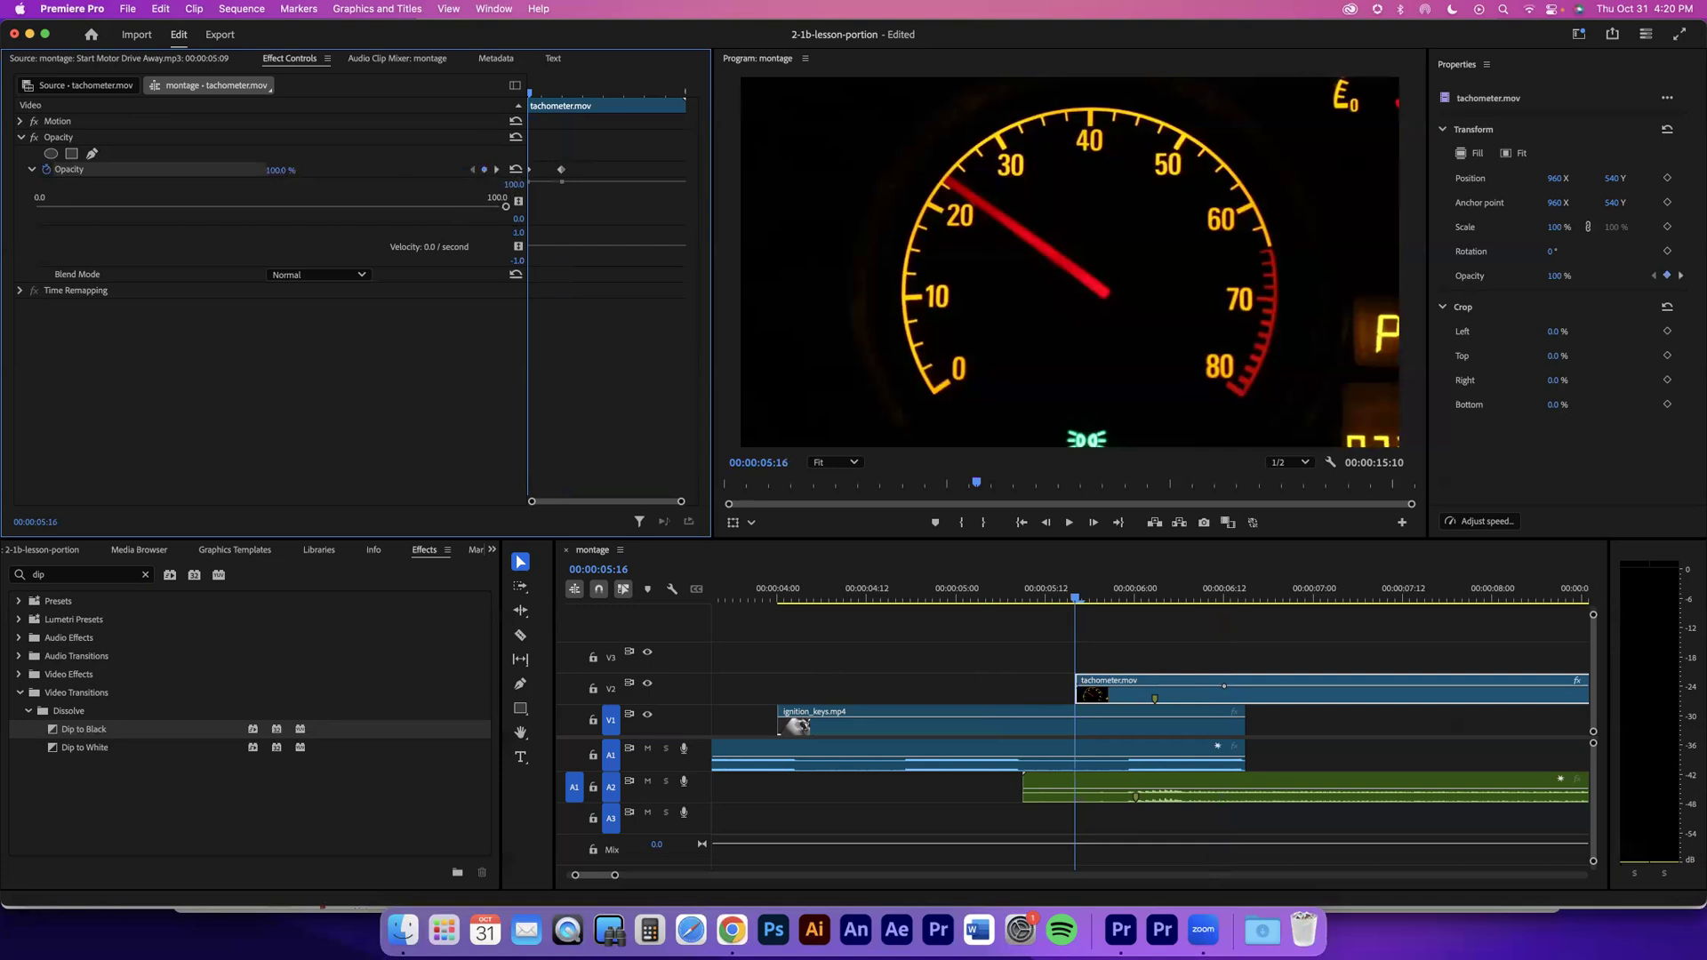
Step: Set tachometer.mov's first opacity keyframe to 56% and its second, at 00:00:06:12, to about 21.4%
{"action": "mouse_move", "coordinate": [280, 170]}
{"action": "left_mouse_down"}
{"action": "mouse_move", "coordinate": [251, 170]}
{"action": "mouse_move", "coordinate": [277, 170]}
{"action": "left_mouse_up"}
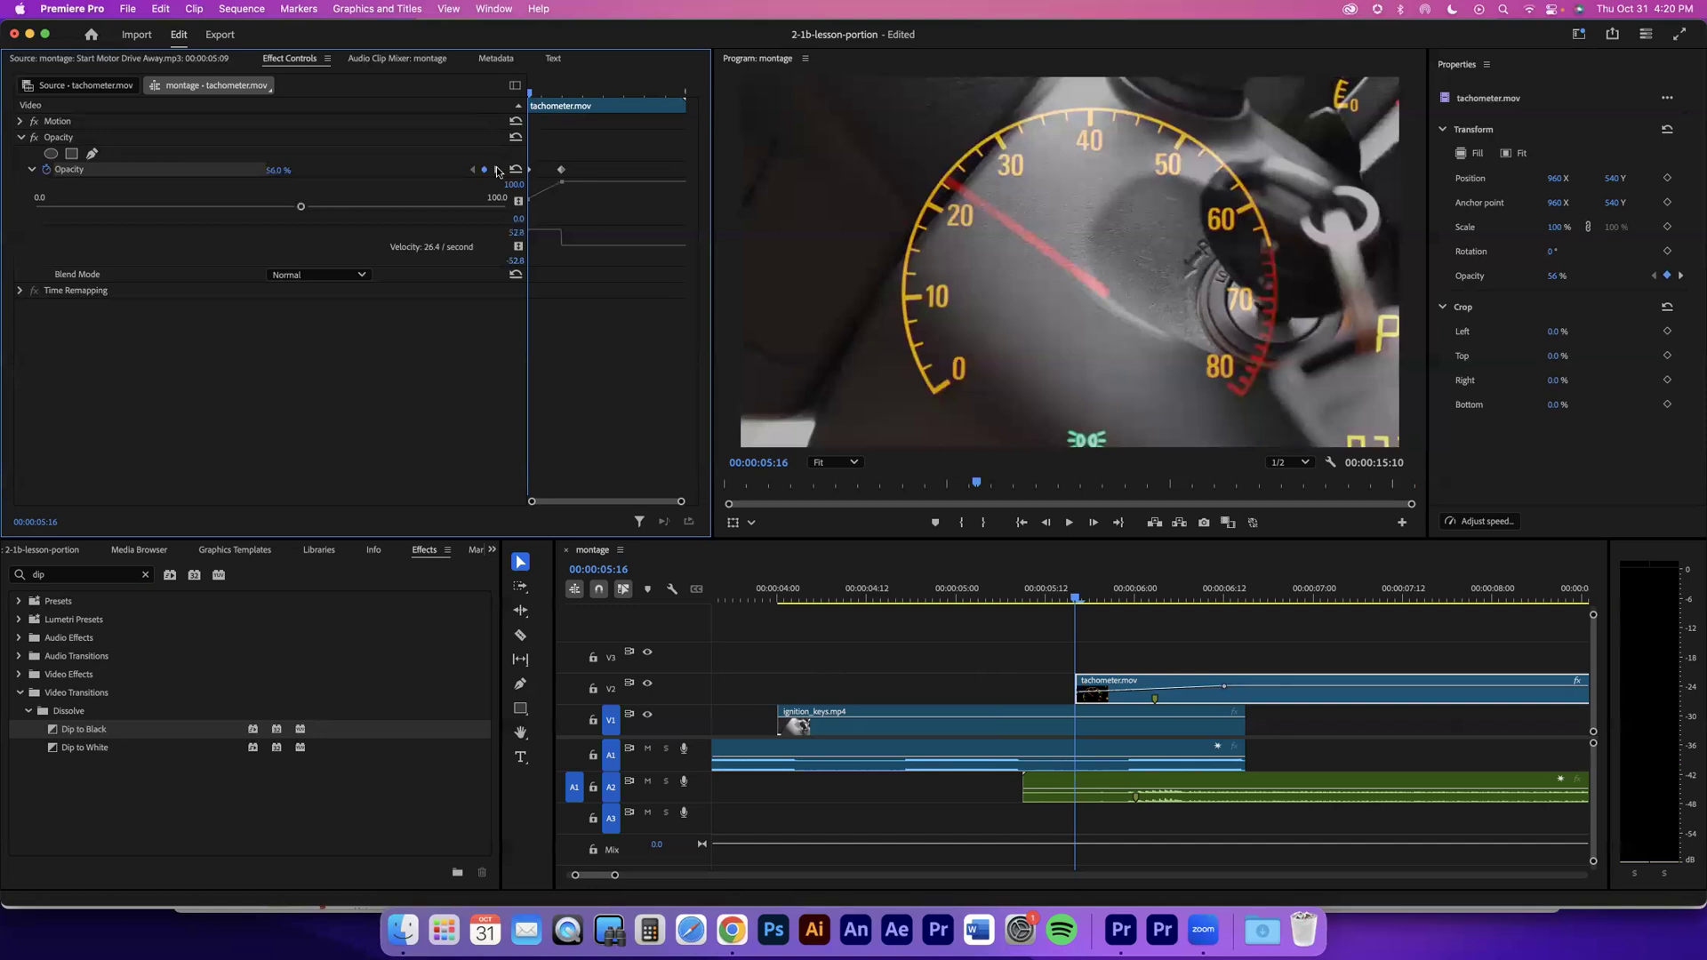
{"action": "left_click", "coordinate": [496, 169]}
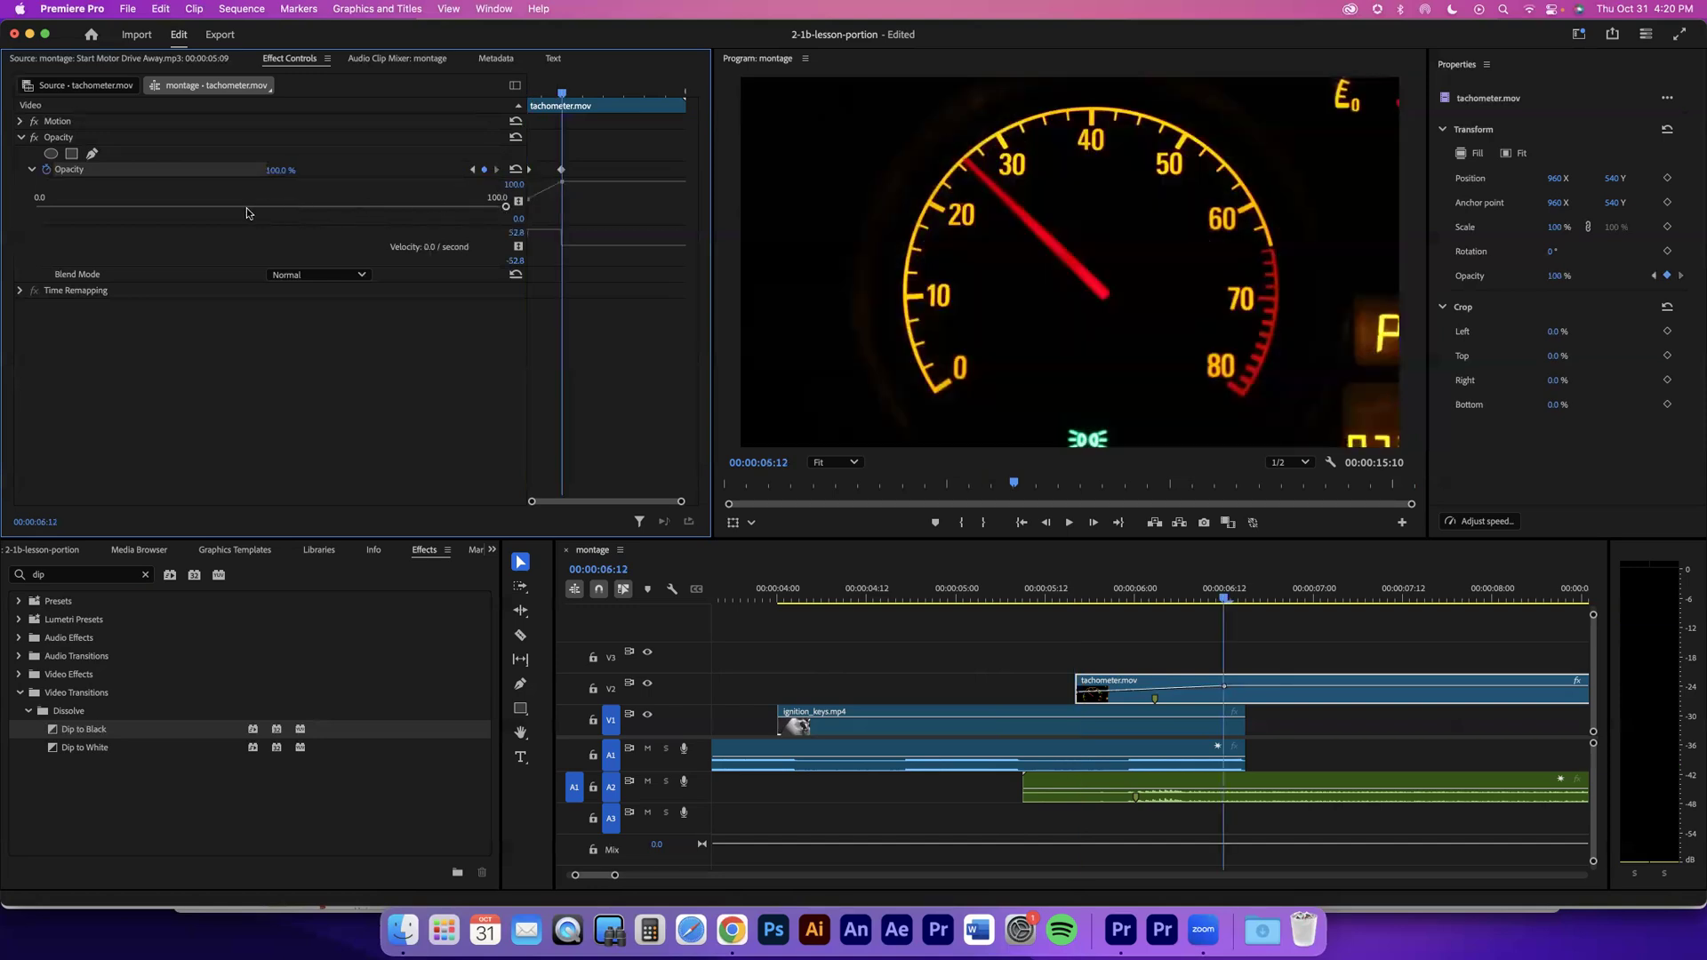
{"action": "left_click", "coordinate": [206, 208]}
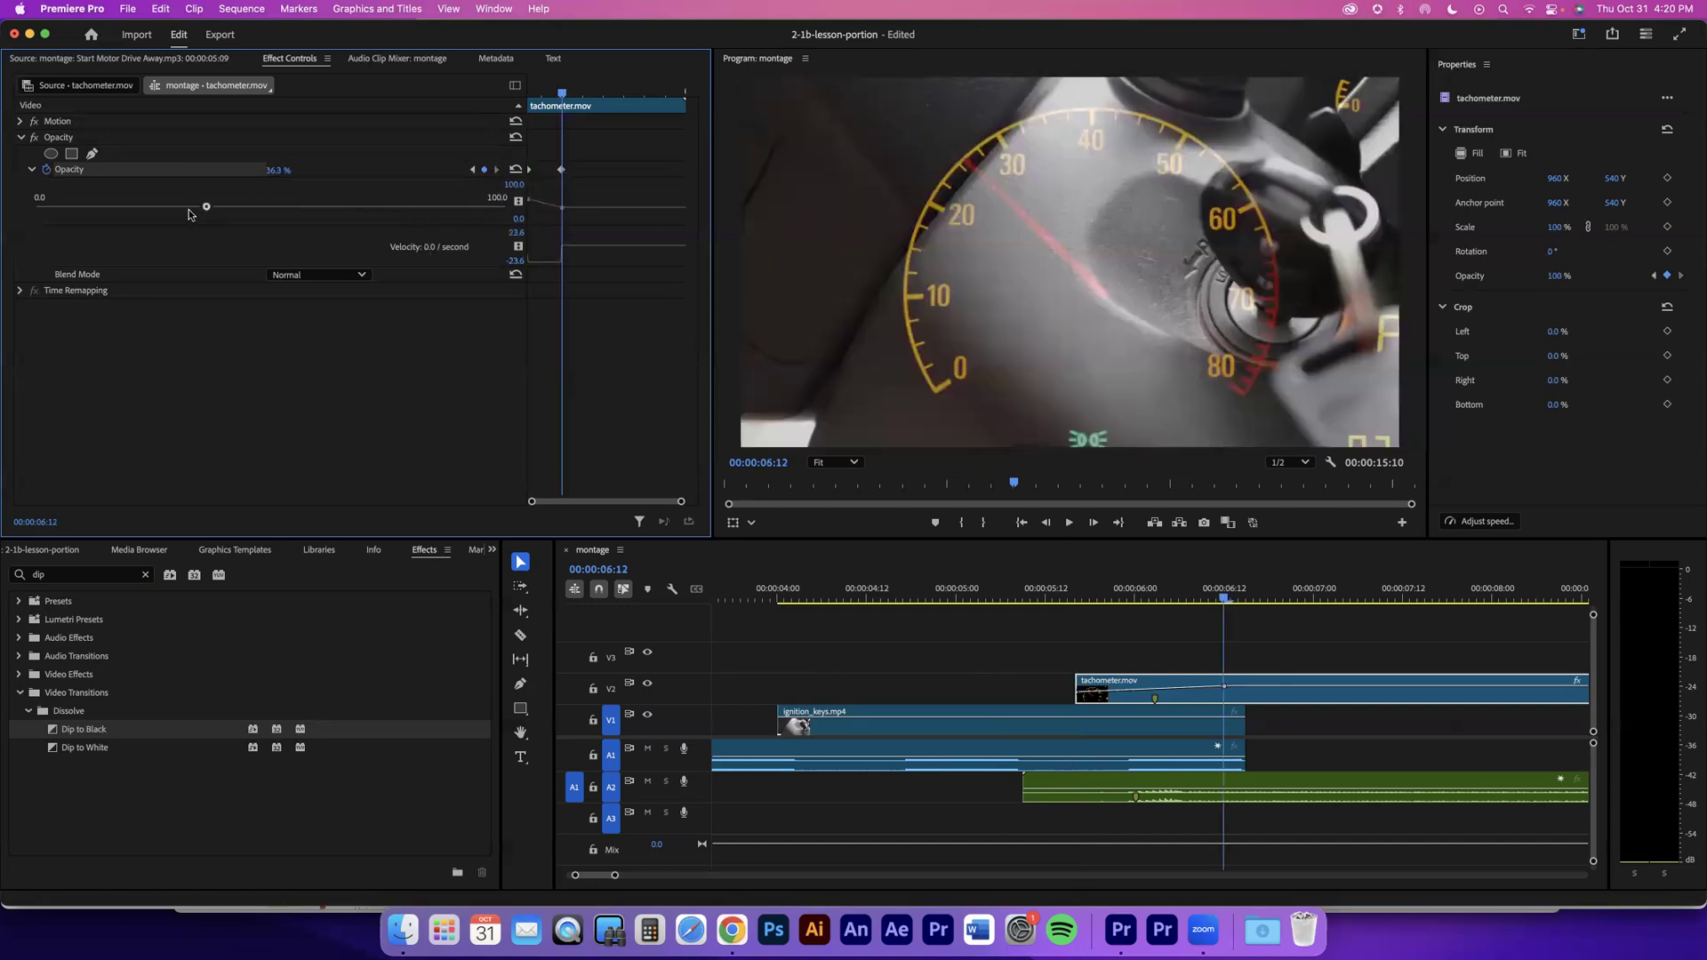
{"action": "left_click", "coordinate": [134, 206]}
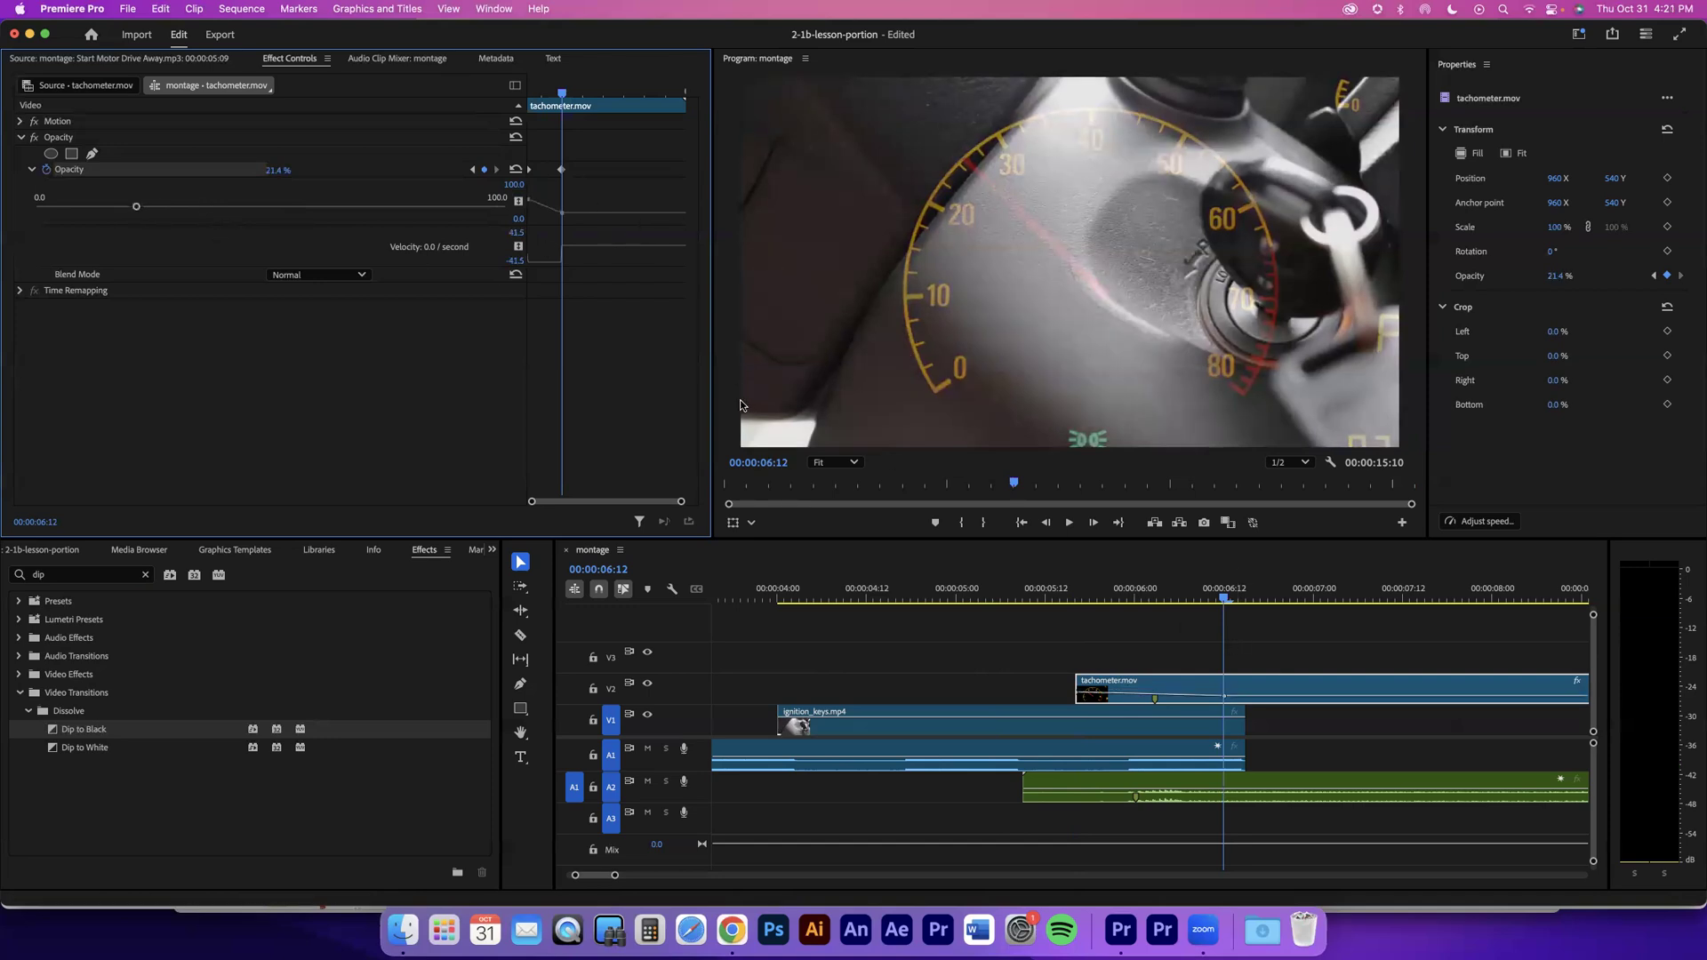
Step: Switch to the lesson page in Chrome and review the requirements for sequence size, video tracks and story continuity
{"action": "key", "text": "super+Tab"}
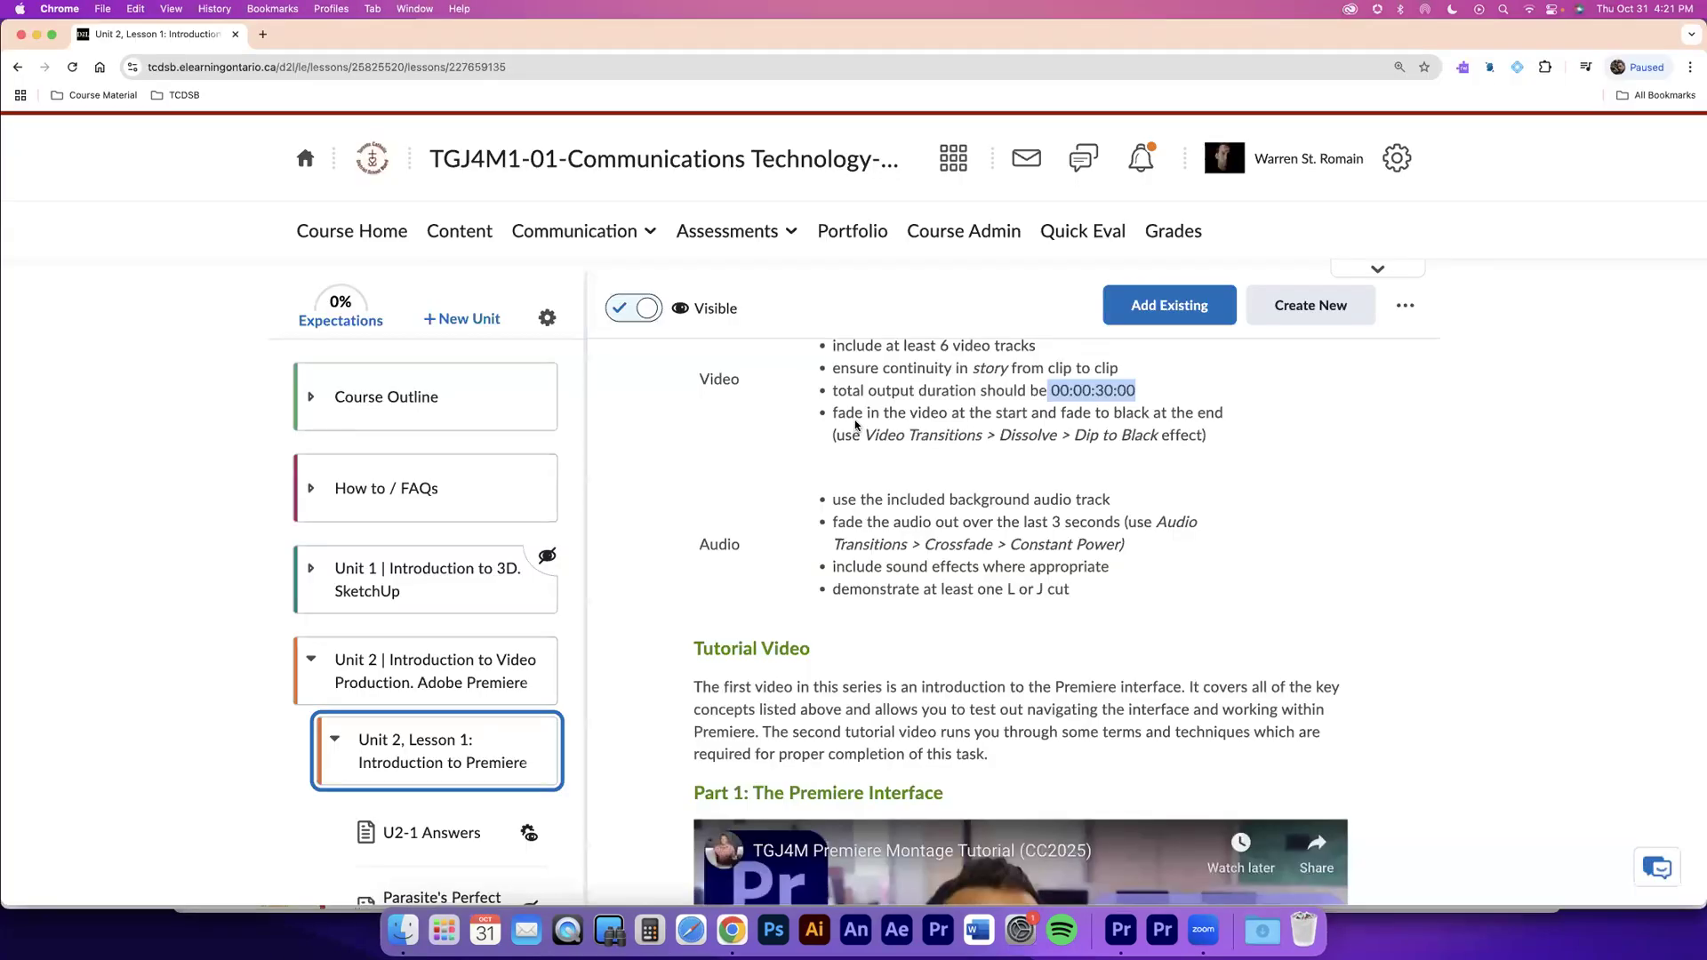
{"action": "left_click", "coordinate": [838, 412]}
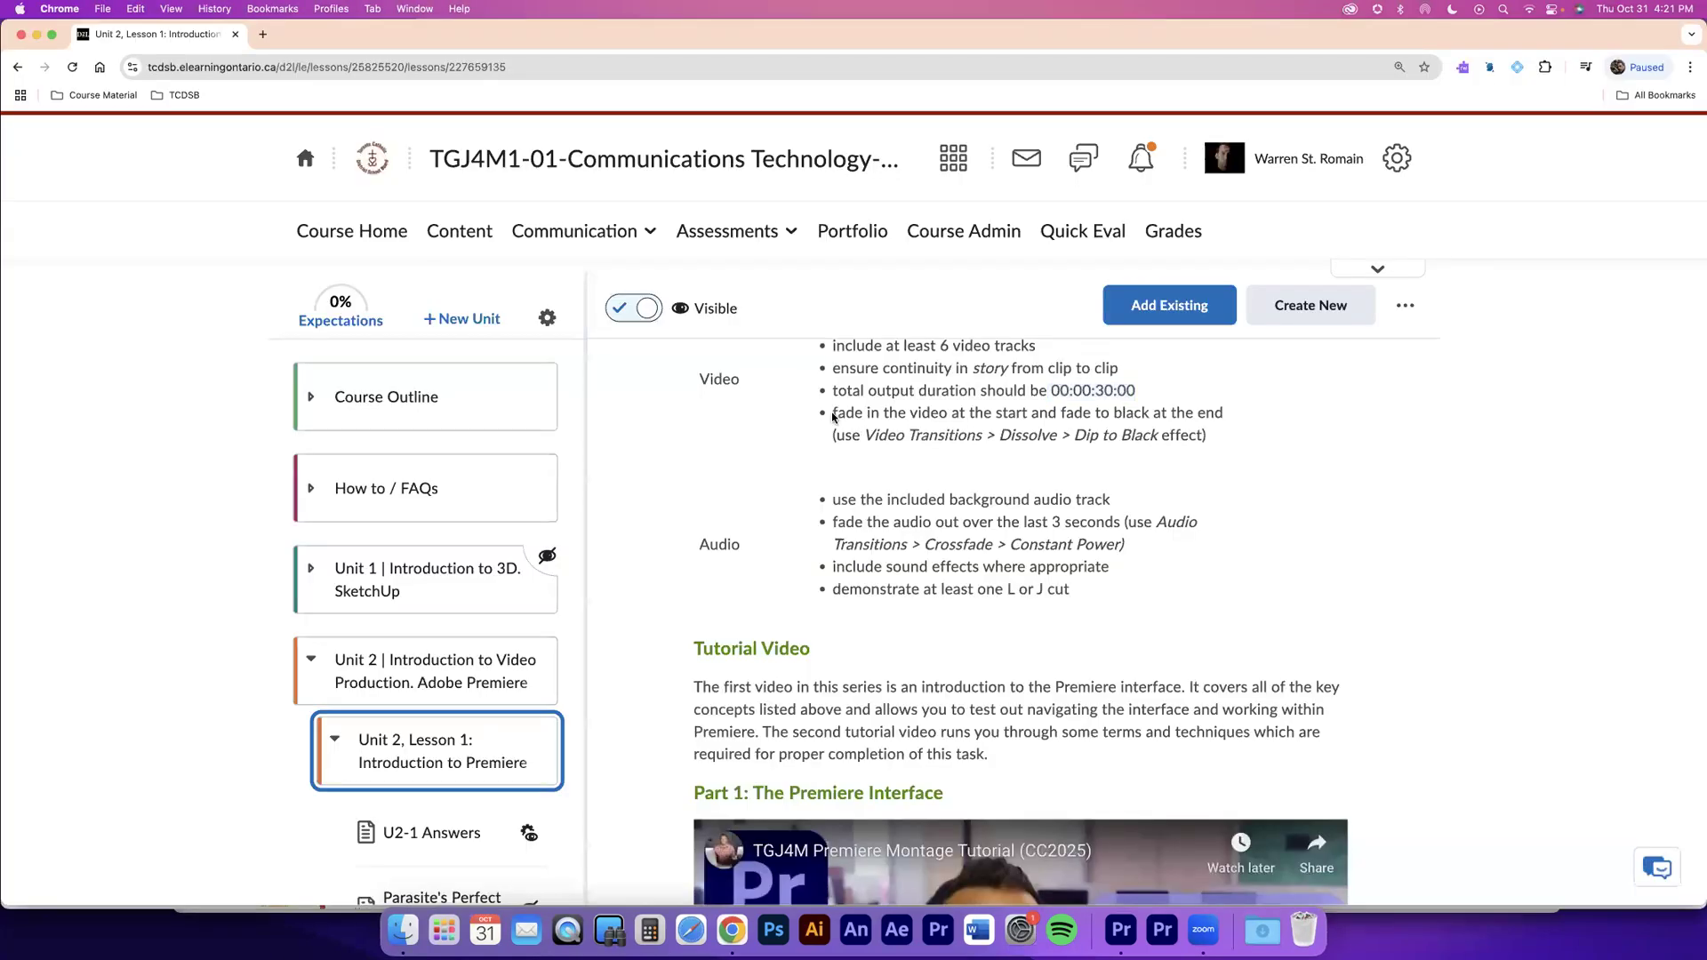
{"action": "scroll", "coordinate": [833, 391], "scroll_direction": "up", "scroll_amount": 1}
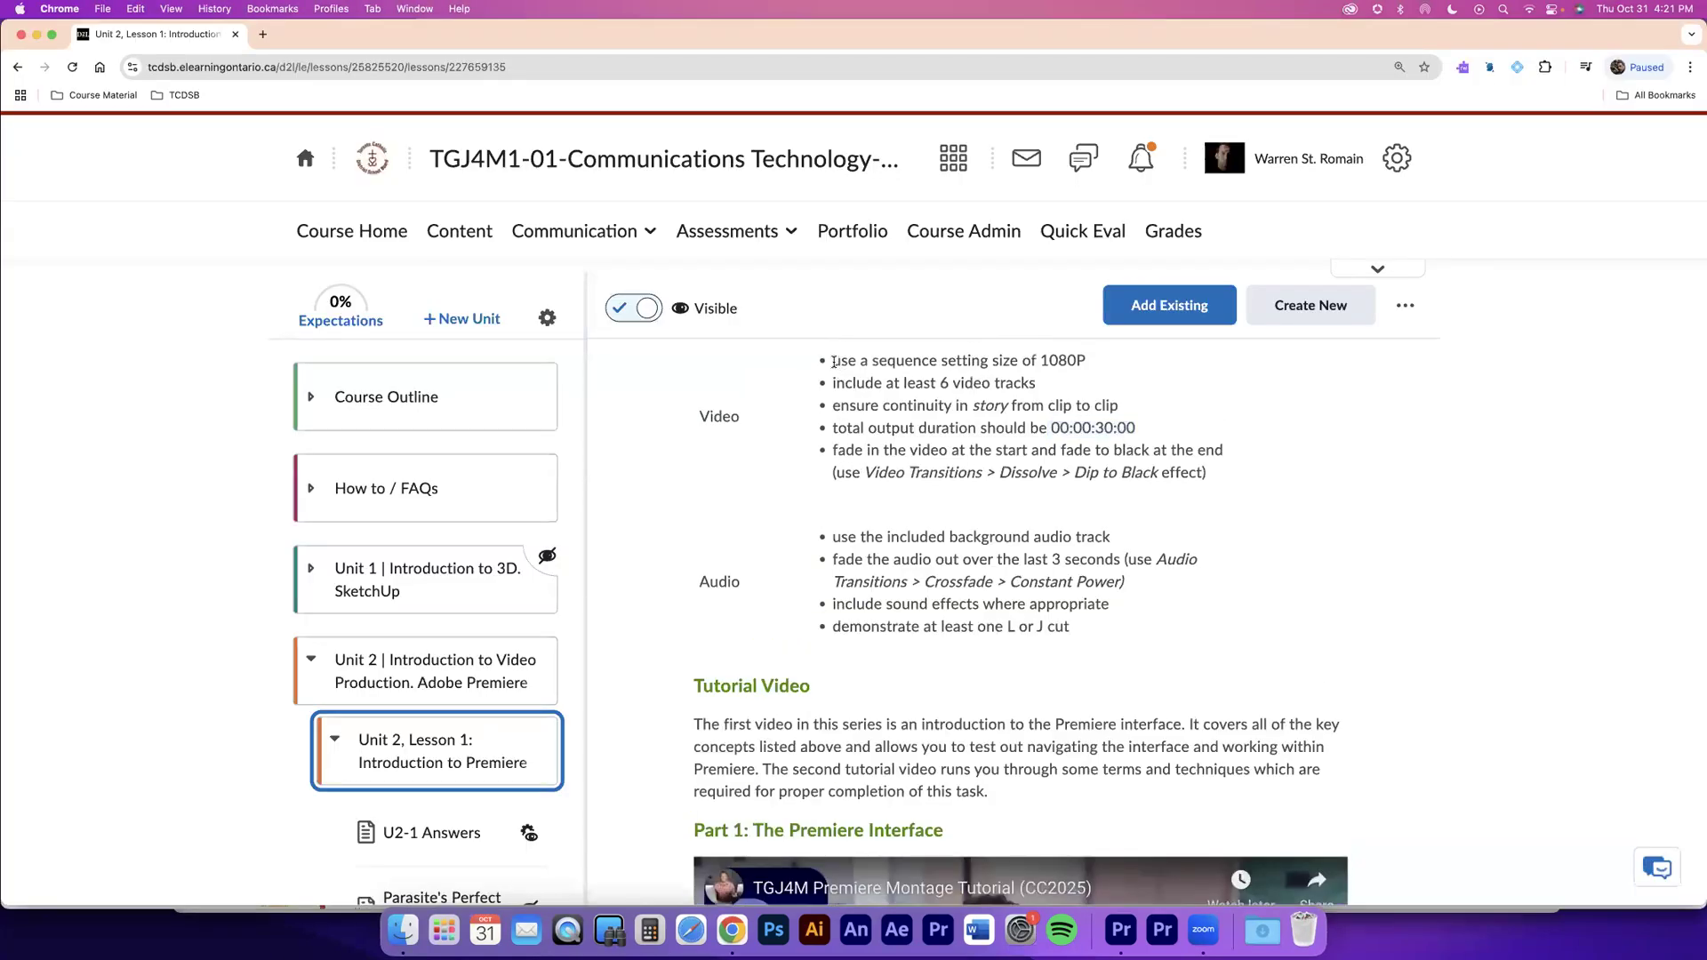
{"action": "triple_click", "coordinate": [1062, 368]}
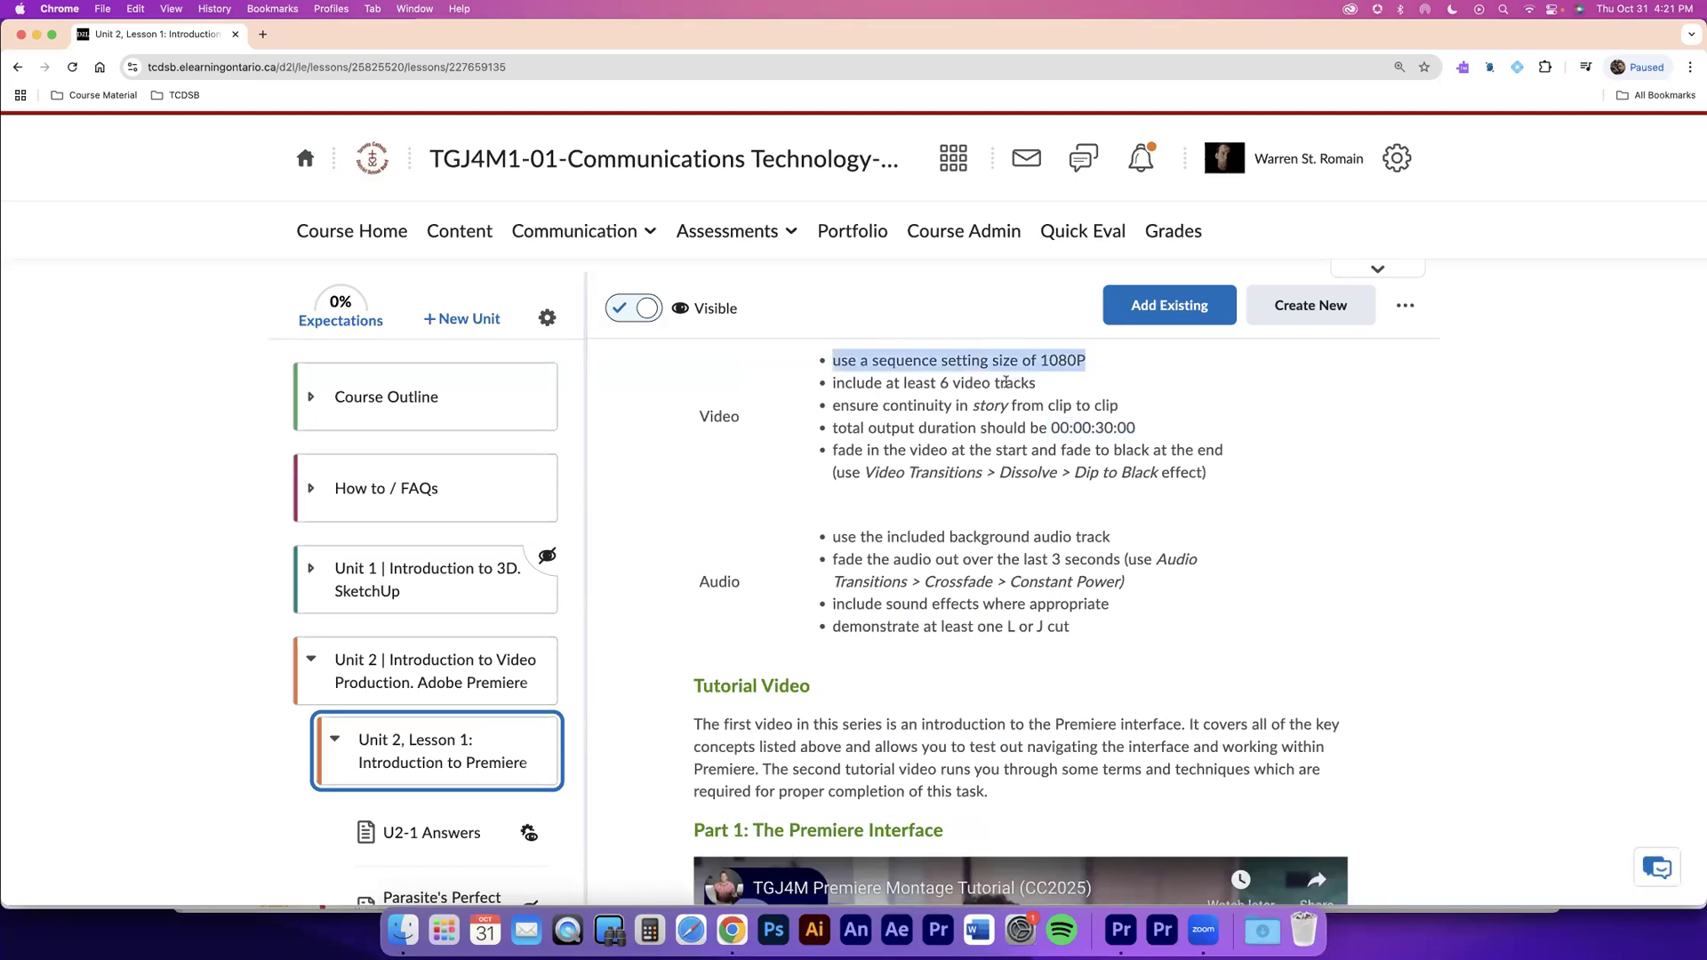
{"action": "left_click_drag", "start_coordinate": [1034, 382], "coordinate": [1120, 406]}
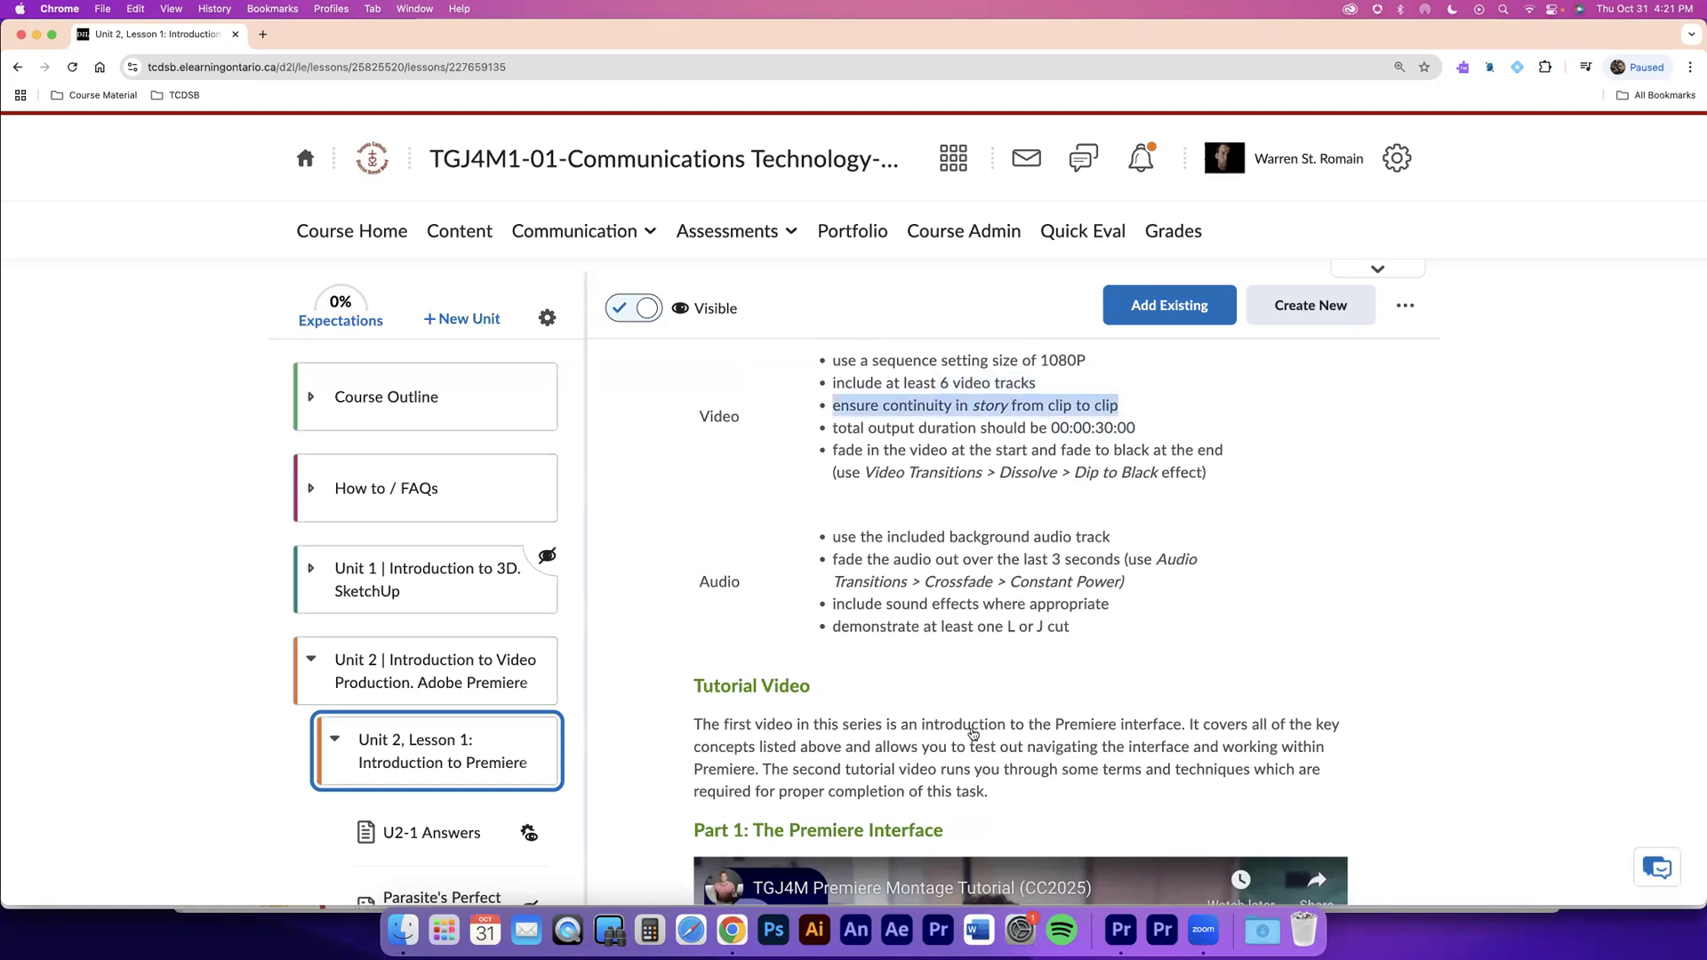
{"action": "scroll", "coordinate": [976, 730], "scroll_direction": "down", "scroll_amount": 10}
{"action": "scroll", "coordinate": [899, 670], "scroll_direction": "down", "scroll_amount": 5}
{"action": "scroll", "coordinate": [941, 674], "scroll_direction": "up", "scroll_amount": 14}
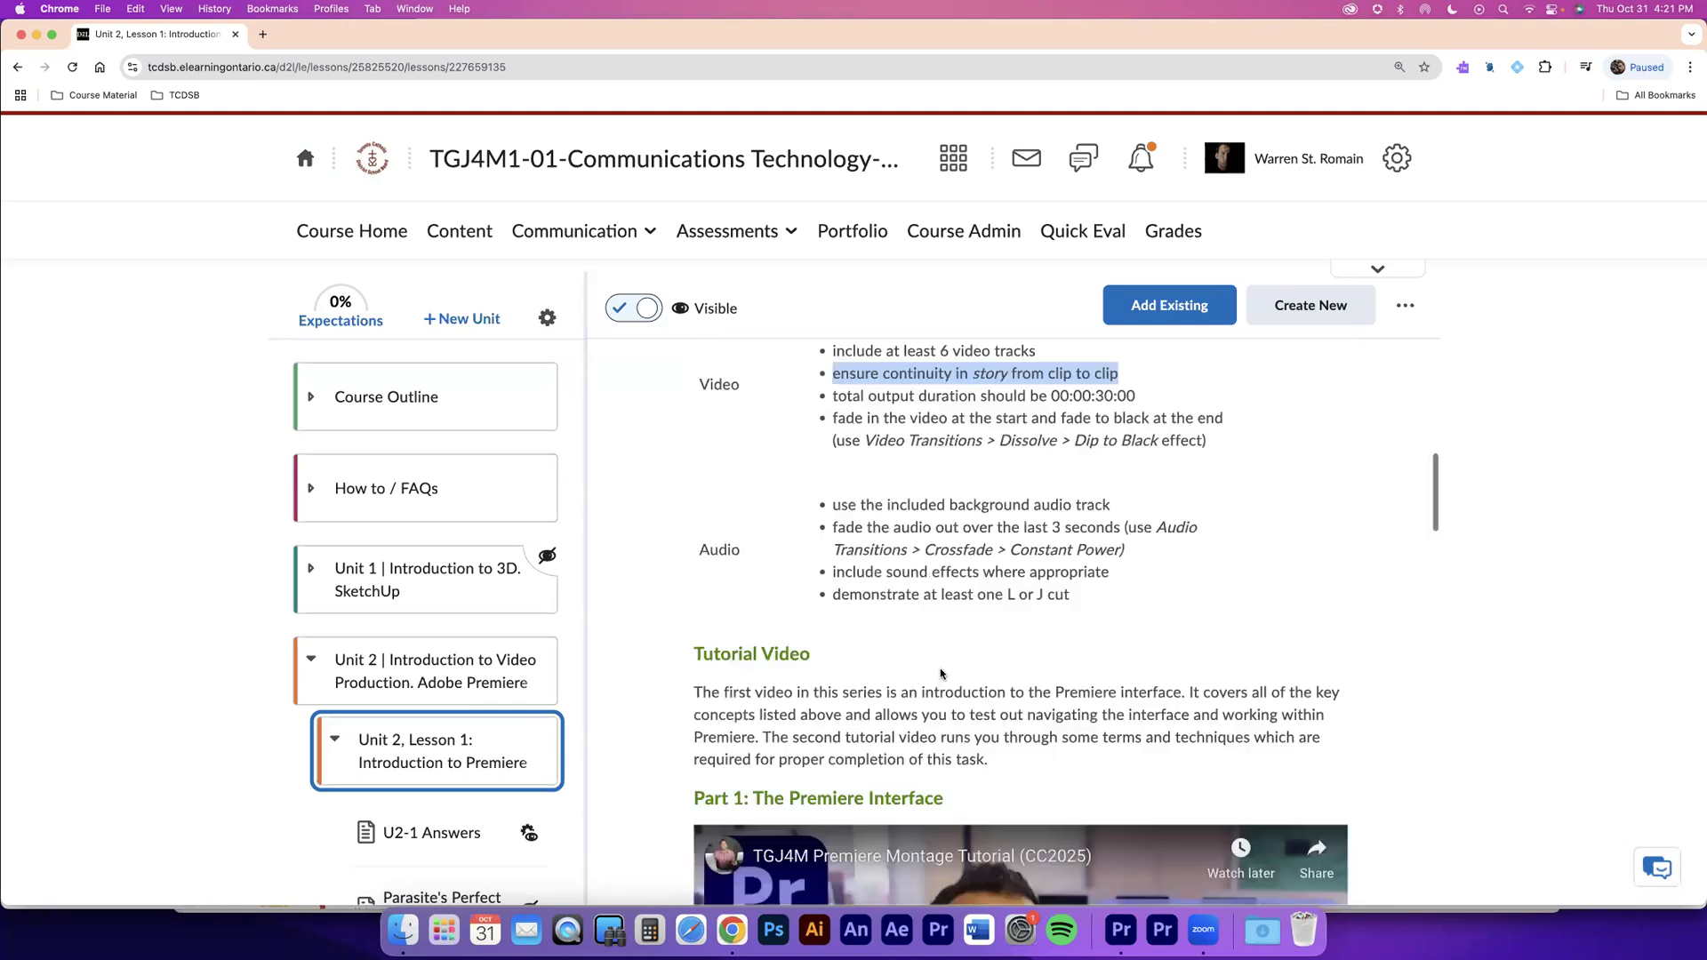
{"action": "scroll", "coordinate": [831, 613], "scroll_direction": "up", "scroll_amount": 3}
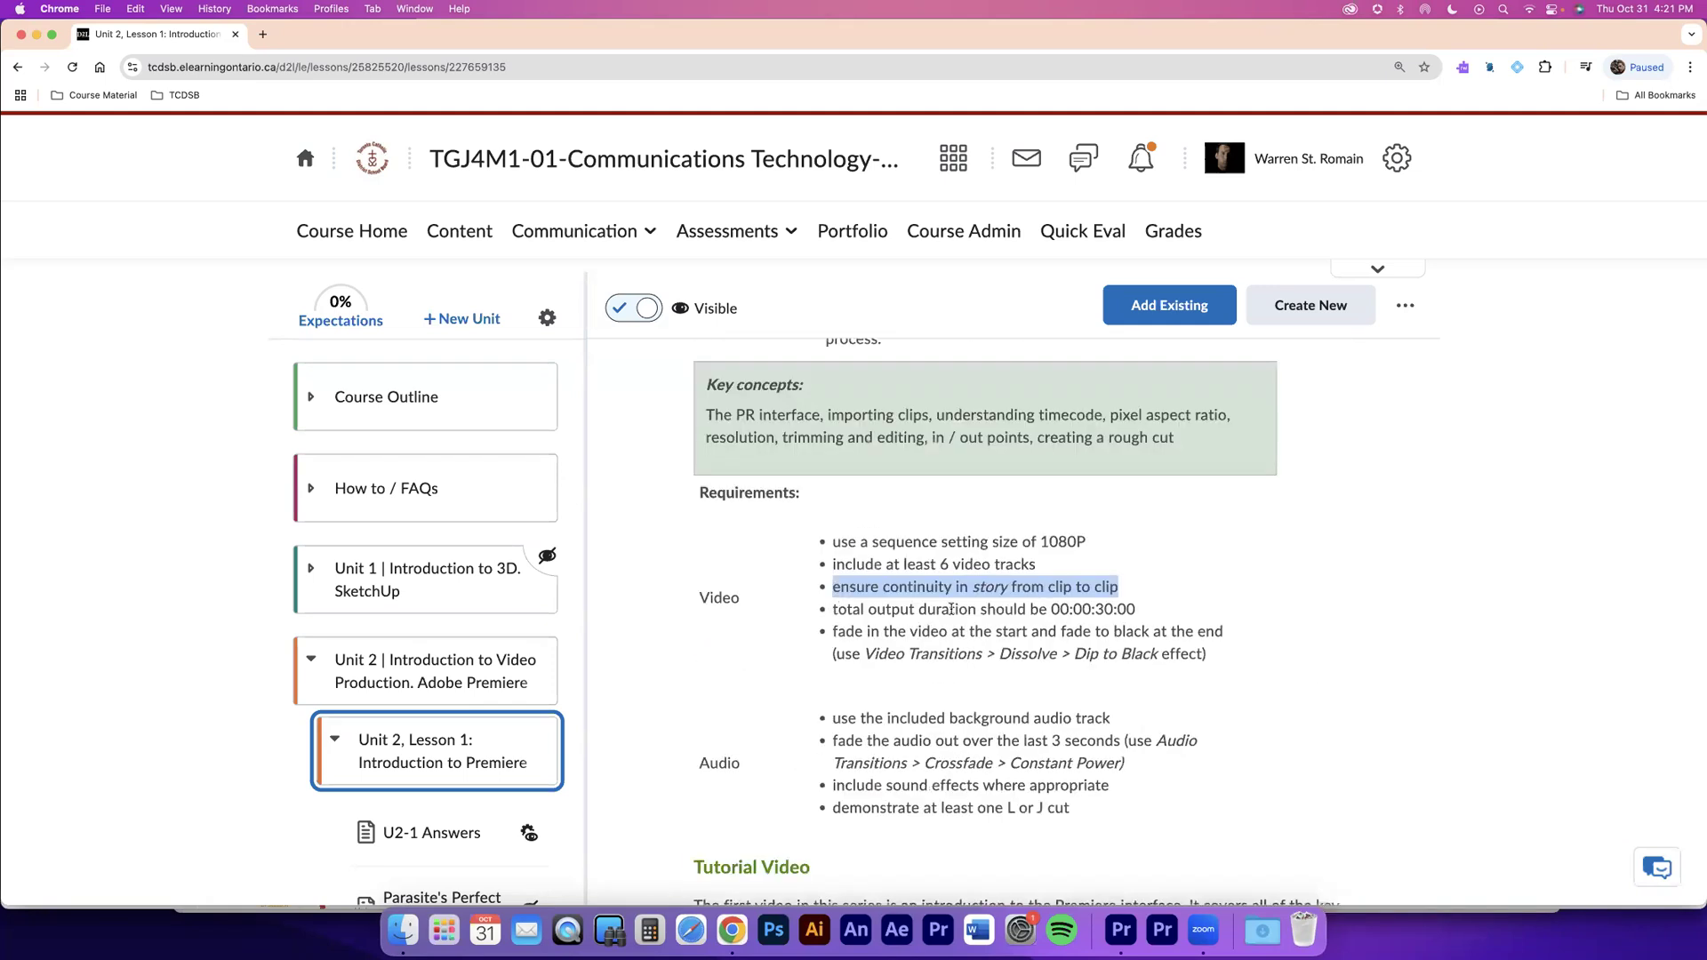
Step: Review the lesson's requirements for total output duration, the opening fade-in and the closing Dip to Black effect
{"action": "left_click_drag", "start_coordinate": [956, 610], "coordinate": [832, 610]}
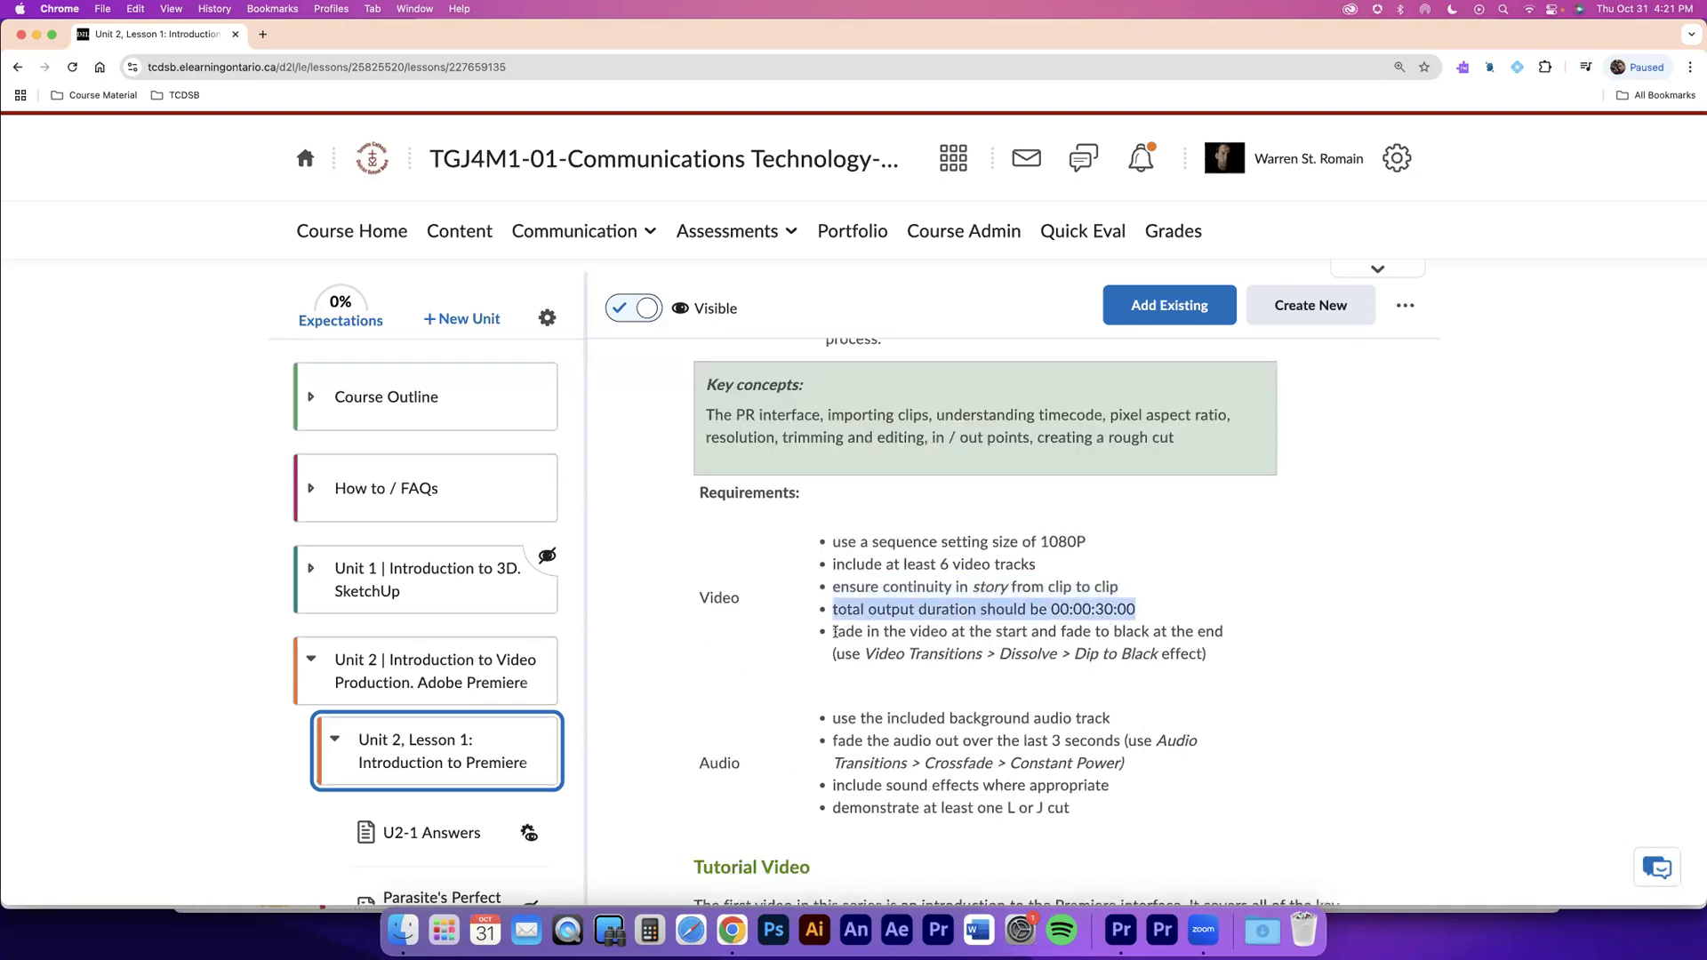
{"action": "left_click", "coordinate": [975, 630]}
{"action": "left_click", "coordinate": [1087, 631], "text": "shift"}
{"action": "left_click_drag", "start_coordinate": [1099, 630], "coordinate": [1126, 631]}
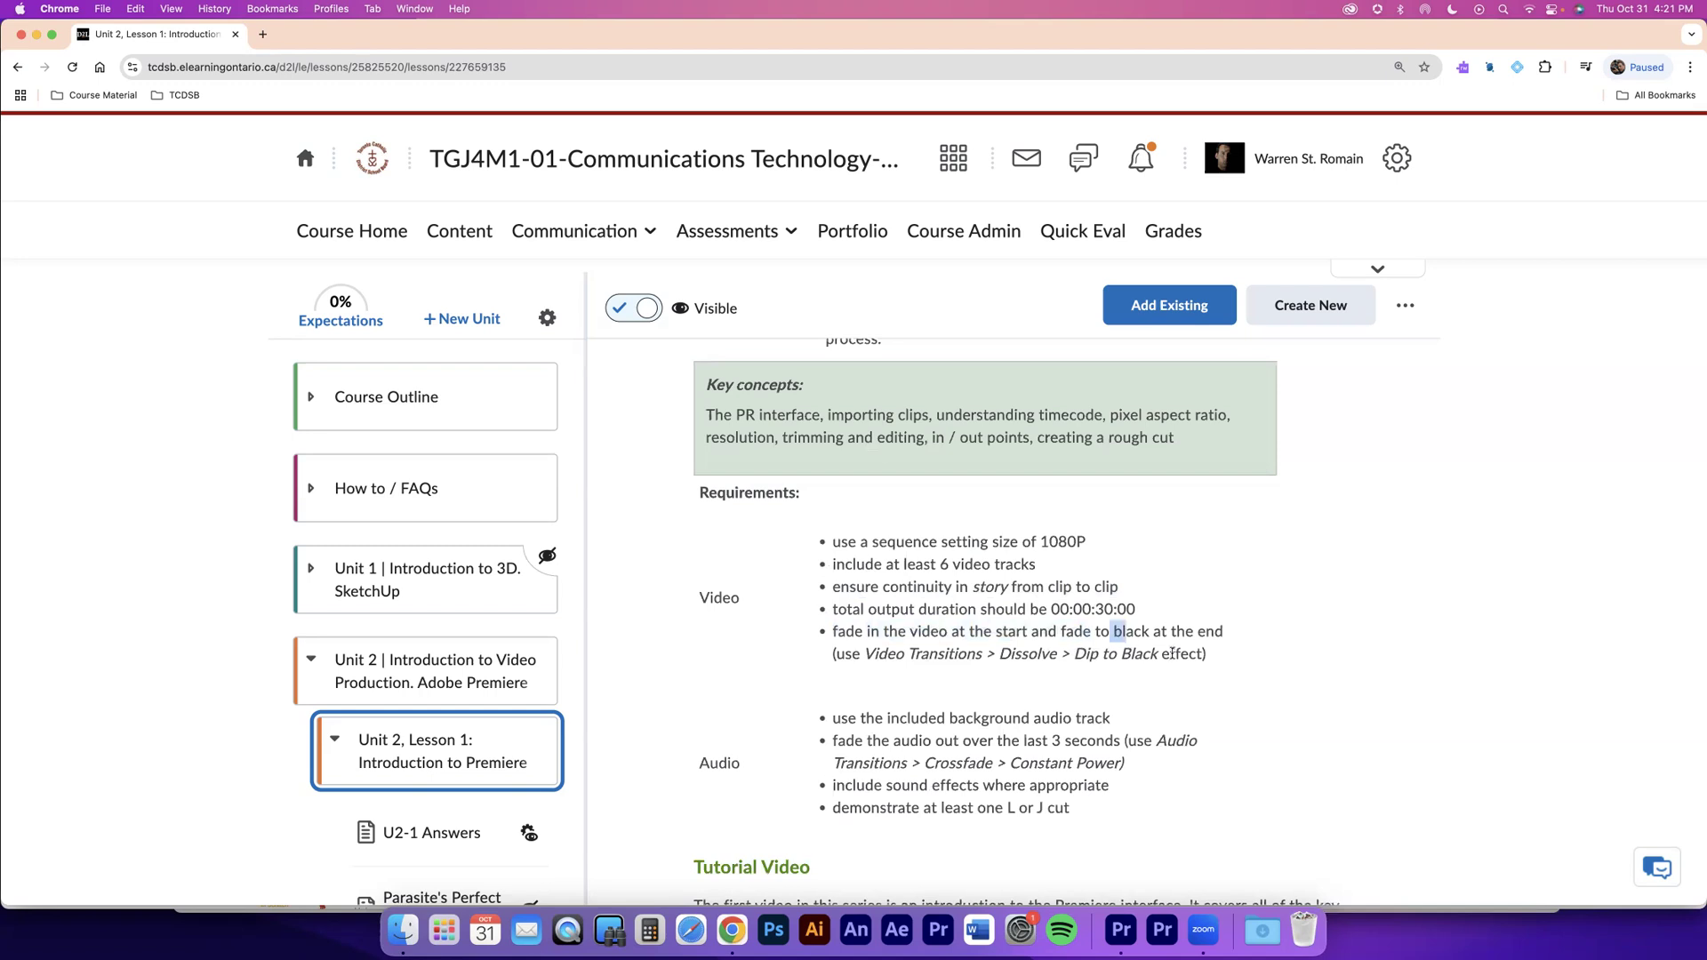
{"action": "left_click_drag", "start_coordinate": [1074, 655], "coordinate": [1189, 656]}
{"action": "scroll", "coordinate": [1190, 657], "scroll_direction": "down", "scroll_amount": 2}
{"action": "scroll", "coordinate": [917, 602], "scroll_direction": "down", "scroll_amount": 1}
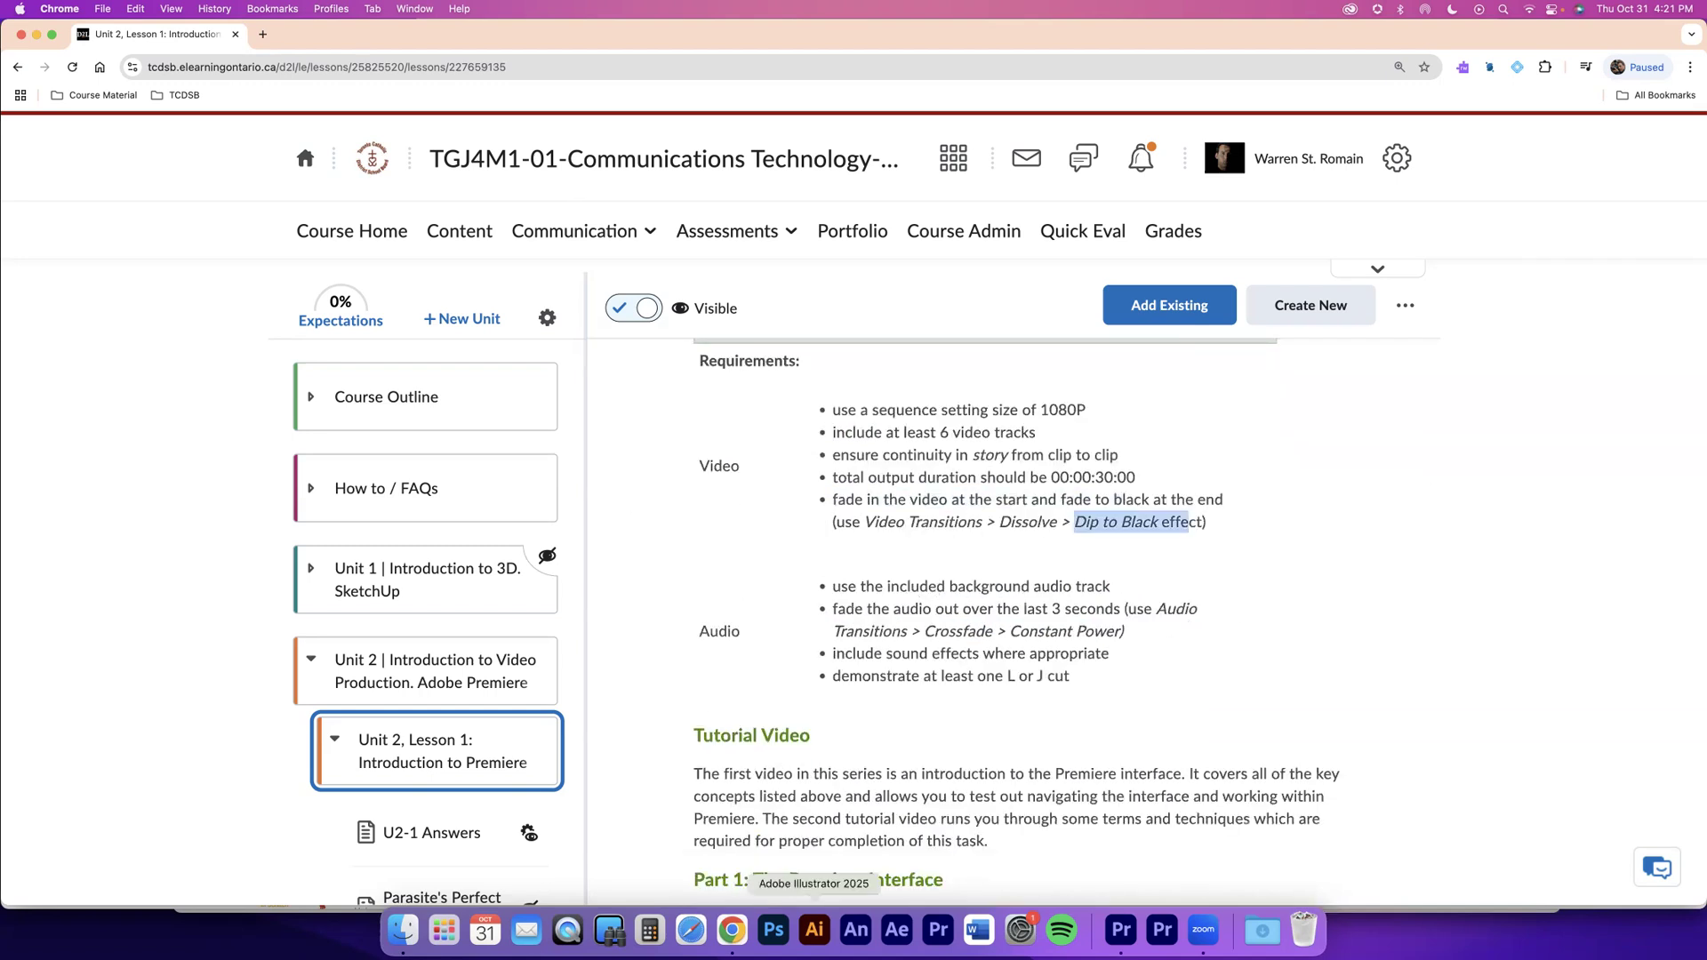
Step: Switch to Premiere Pro, open the 4490-the-descent background music in the source monitor and preview its opening
{"action": "left_click", "coordinate": [1120, 931]}
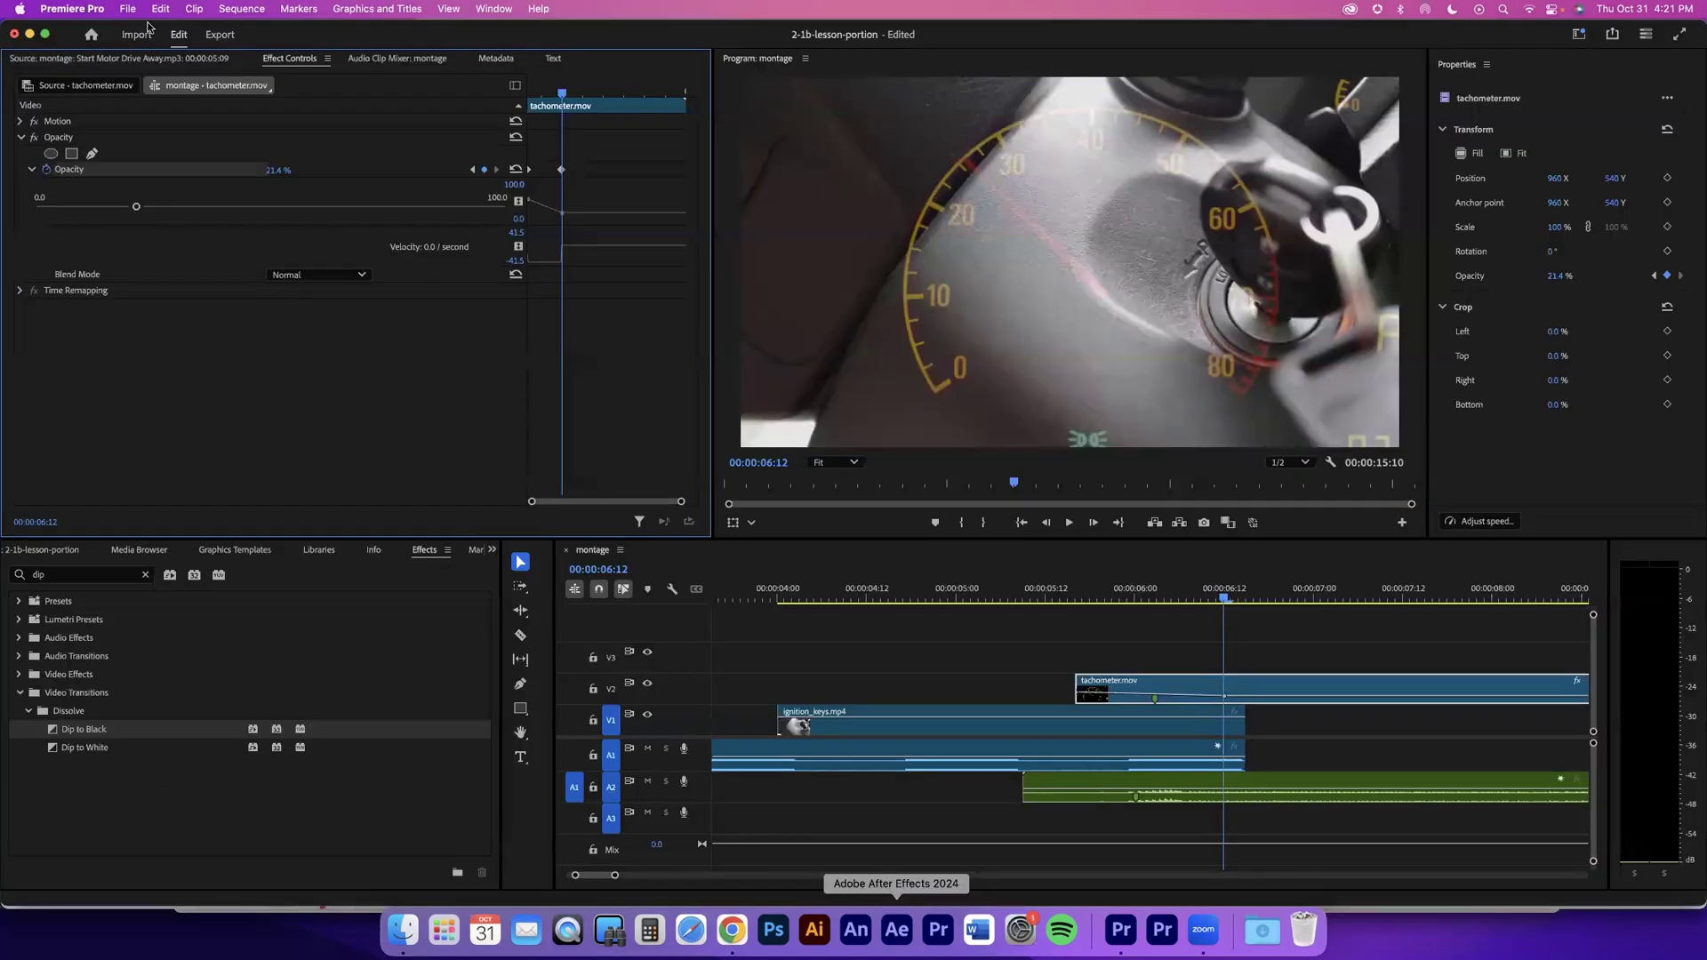
{"action": "left_click", "coordinate": [62, 551]}
{"action": "left_click", "coordinate": [69, 819]}
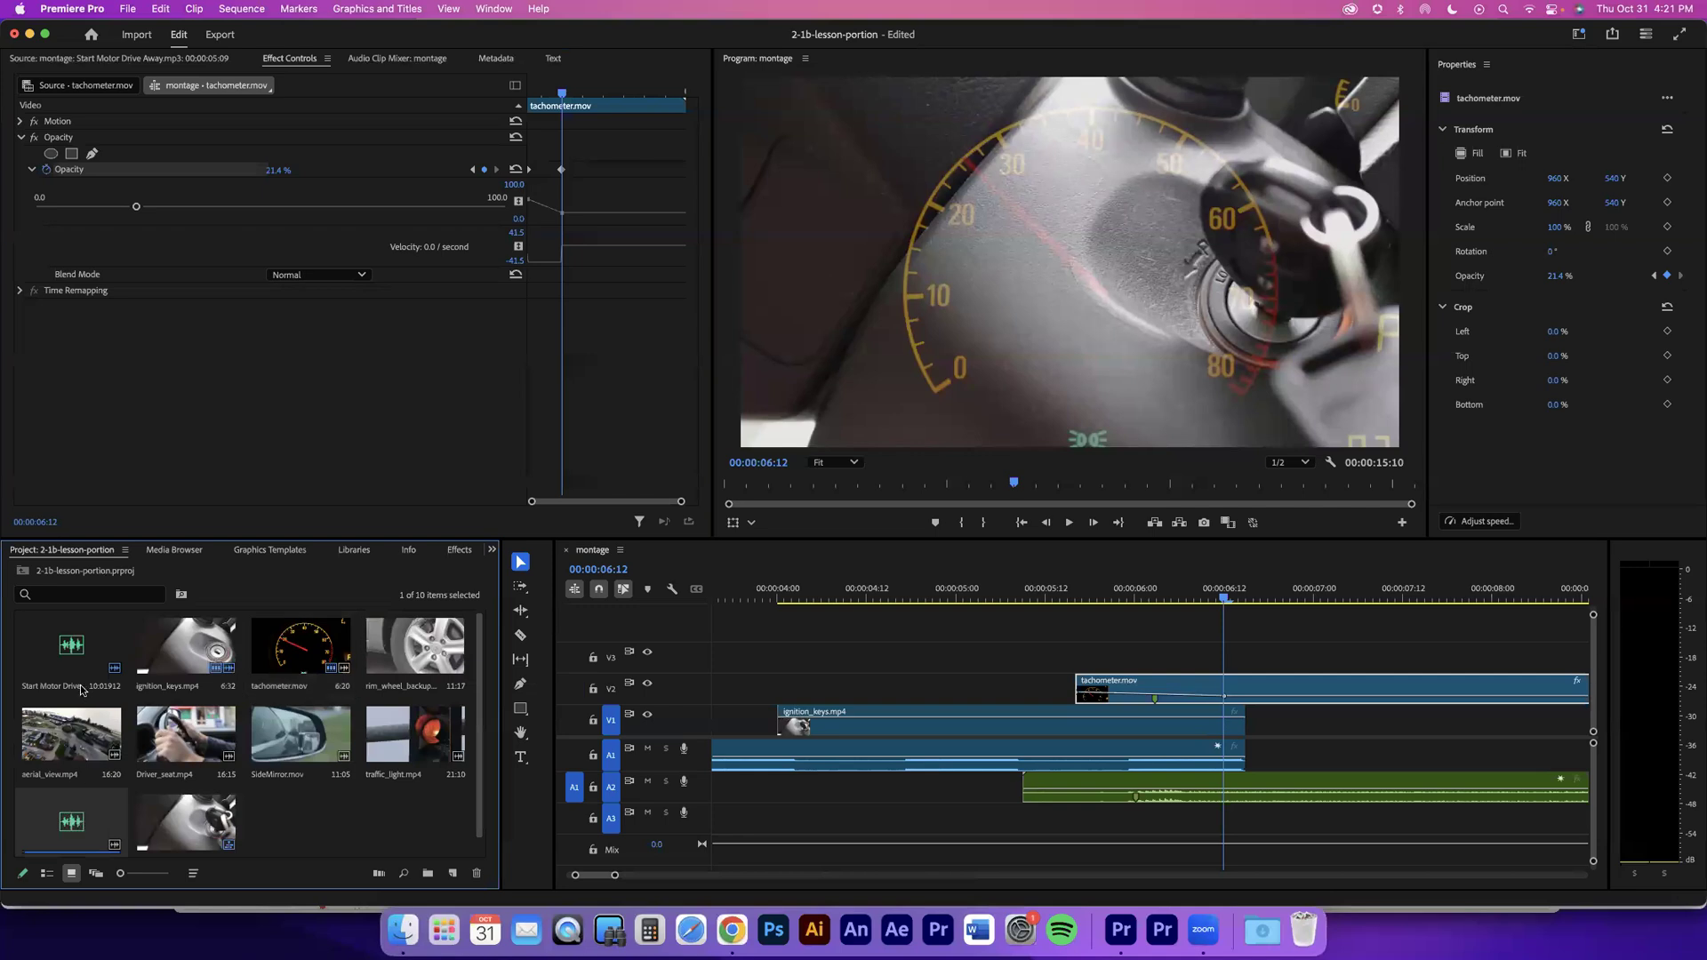
{"action": "scroll", "coordinate": [83, 809], "scroll_direction": "down", "scroll_amount": 1}
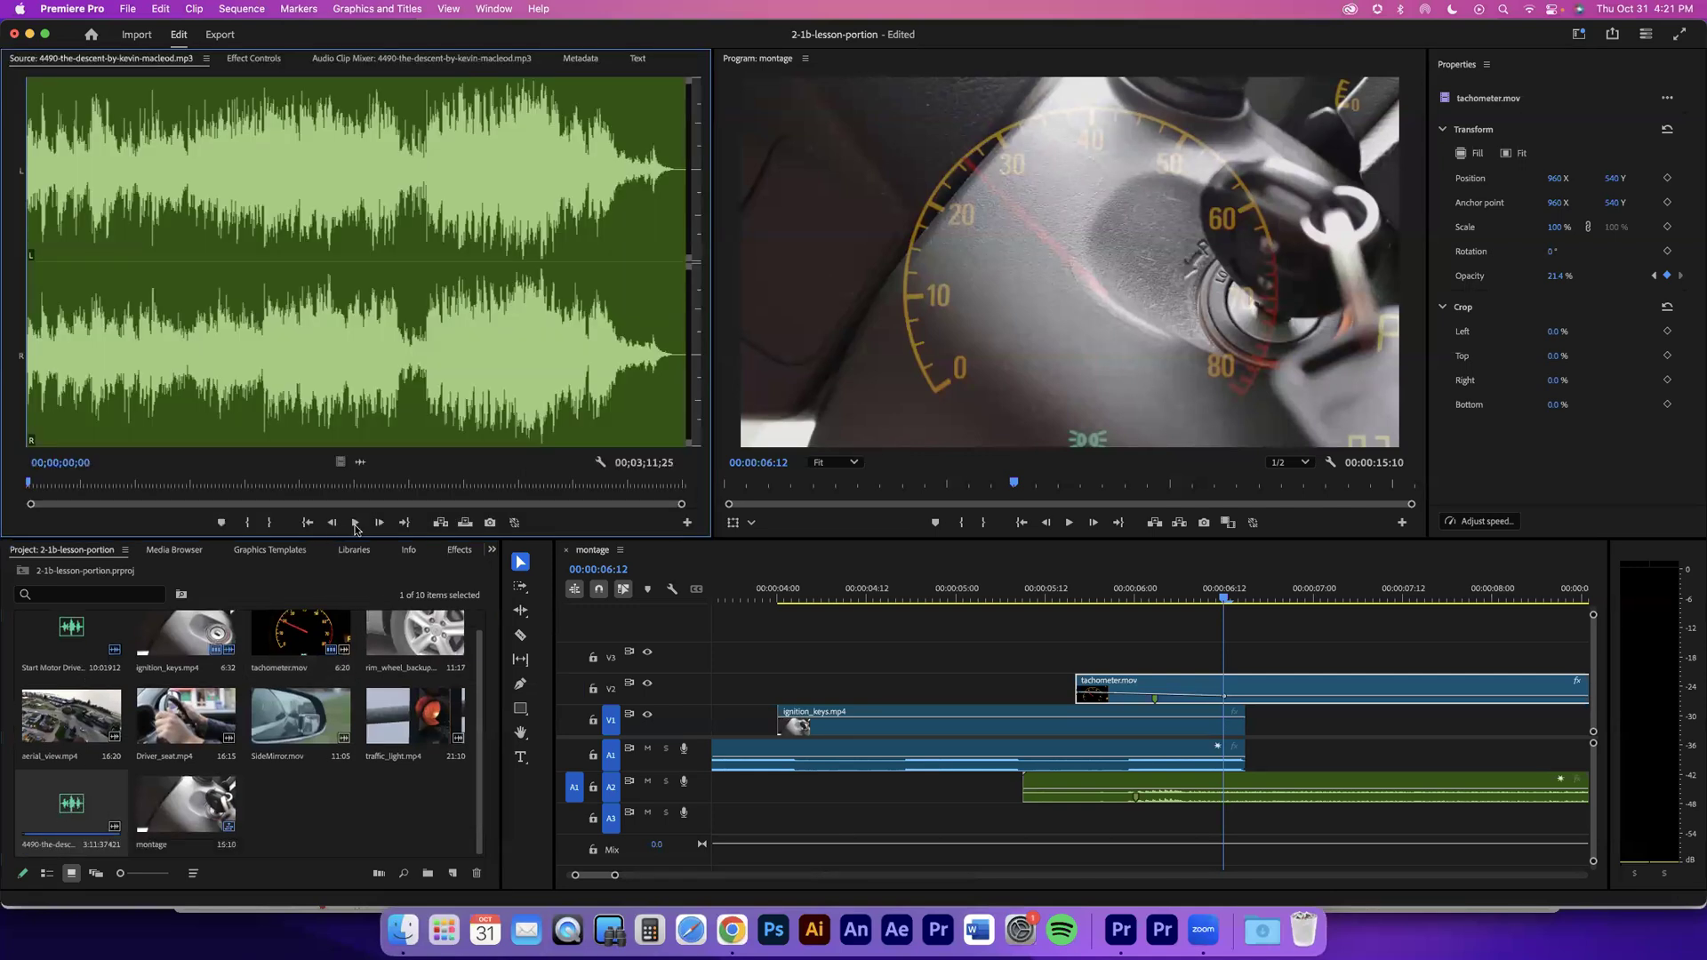
{"action": "left_click", "coordinate": [358, 525]}
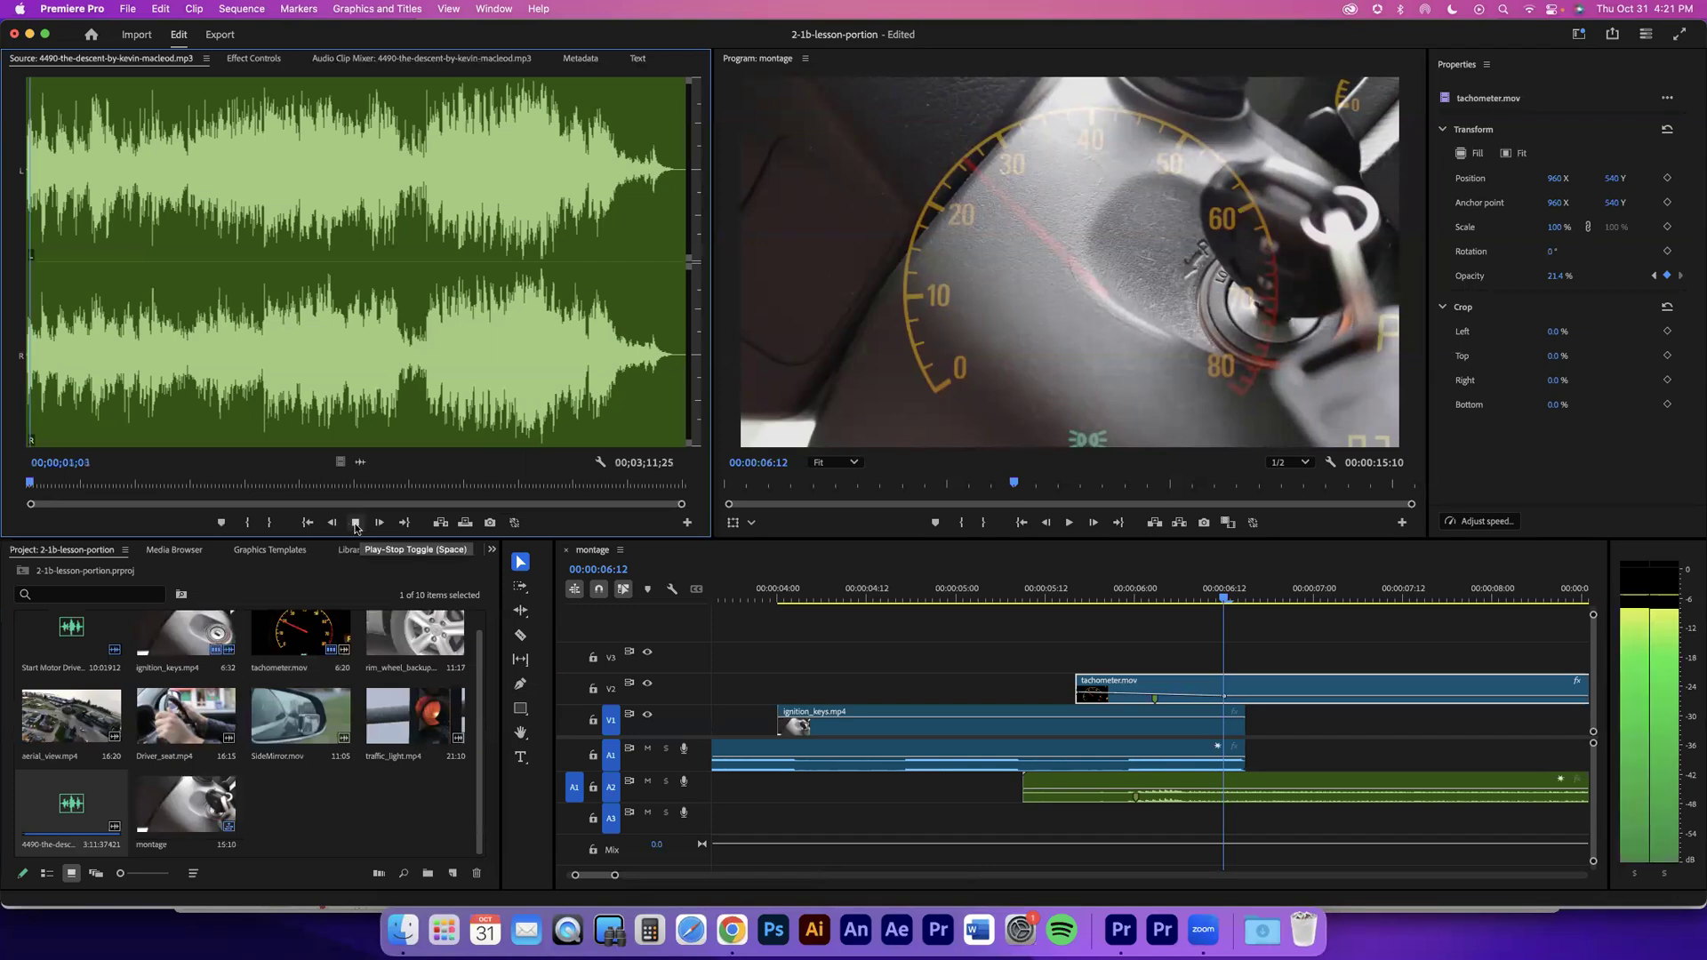
{"action": "left_click", "coordinate": [356, 526]}
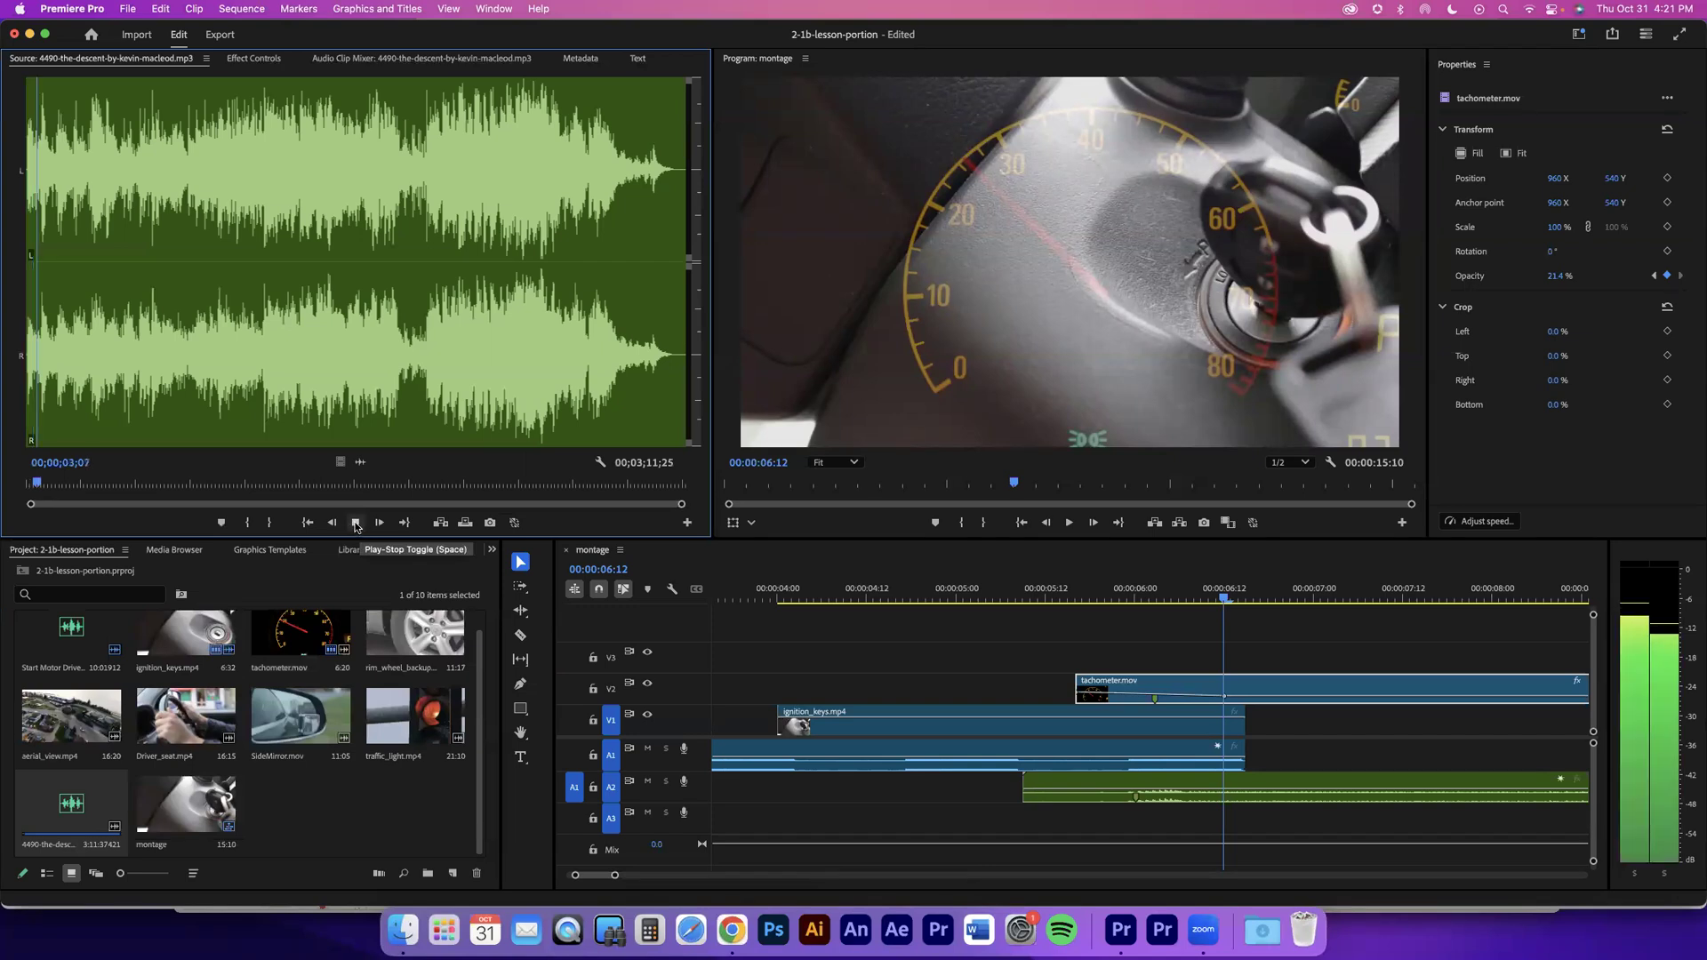
Step: Check the lesson's audio requirements in Chrome, and back in Premiere Pro mark the background music's Out point at 00;00;30;00
{"action": "key", "text": "super+Tab"}
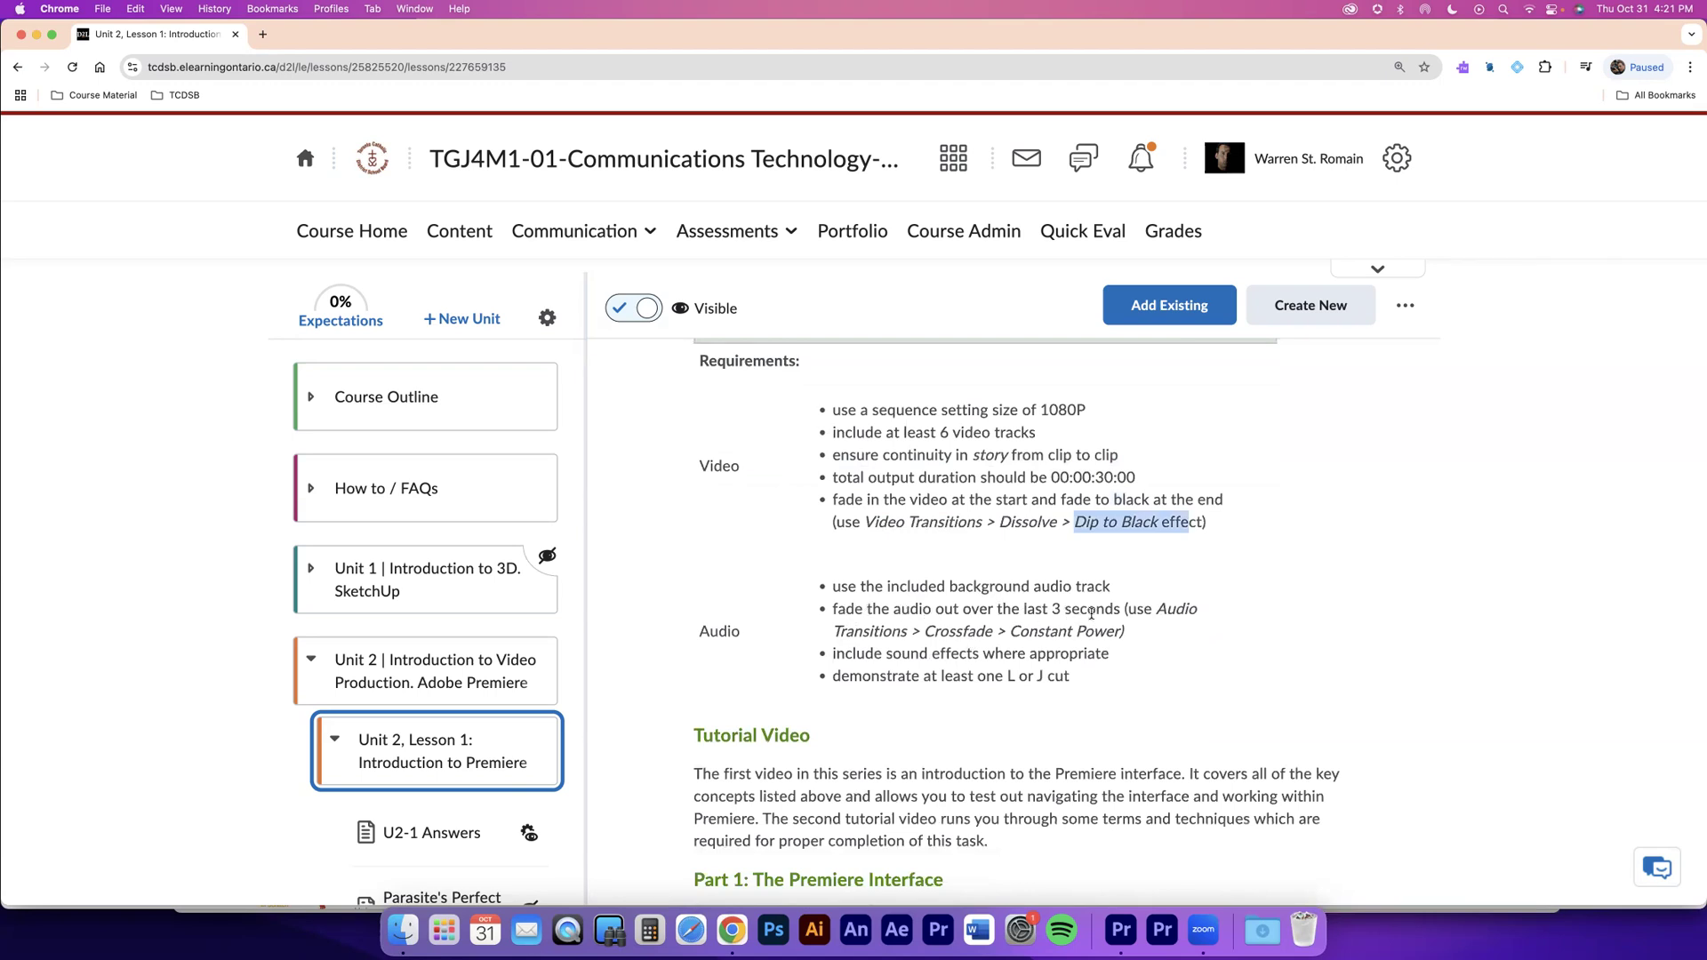
{"action": "key", "text": "super+Tab"}
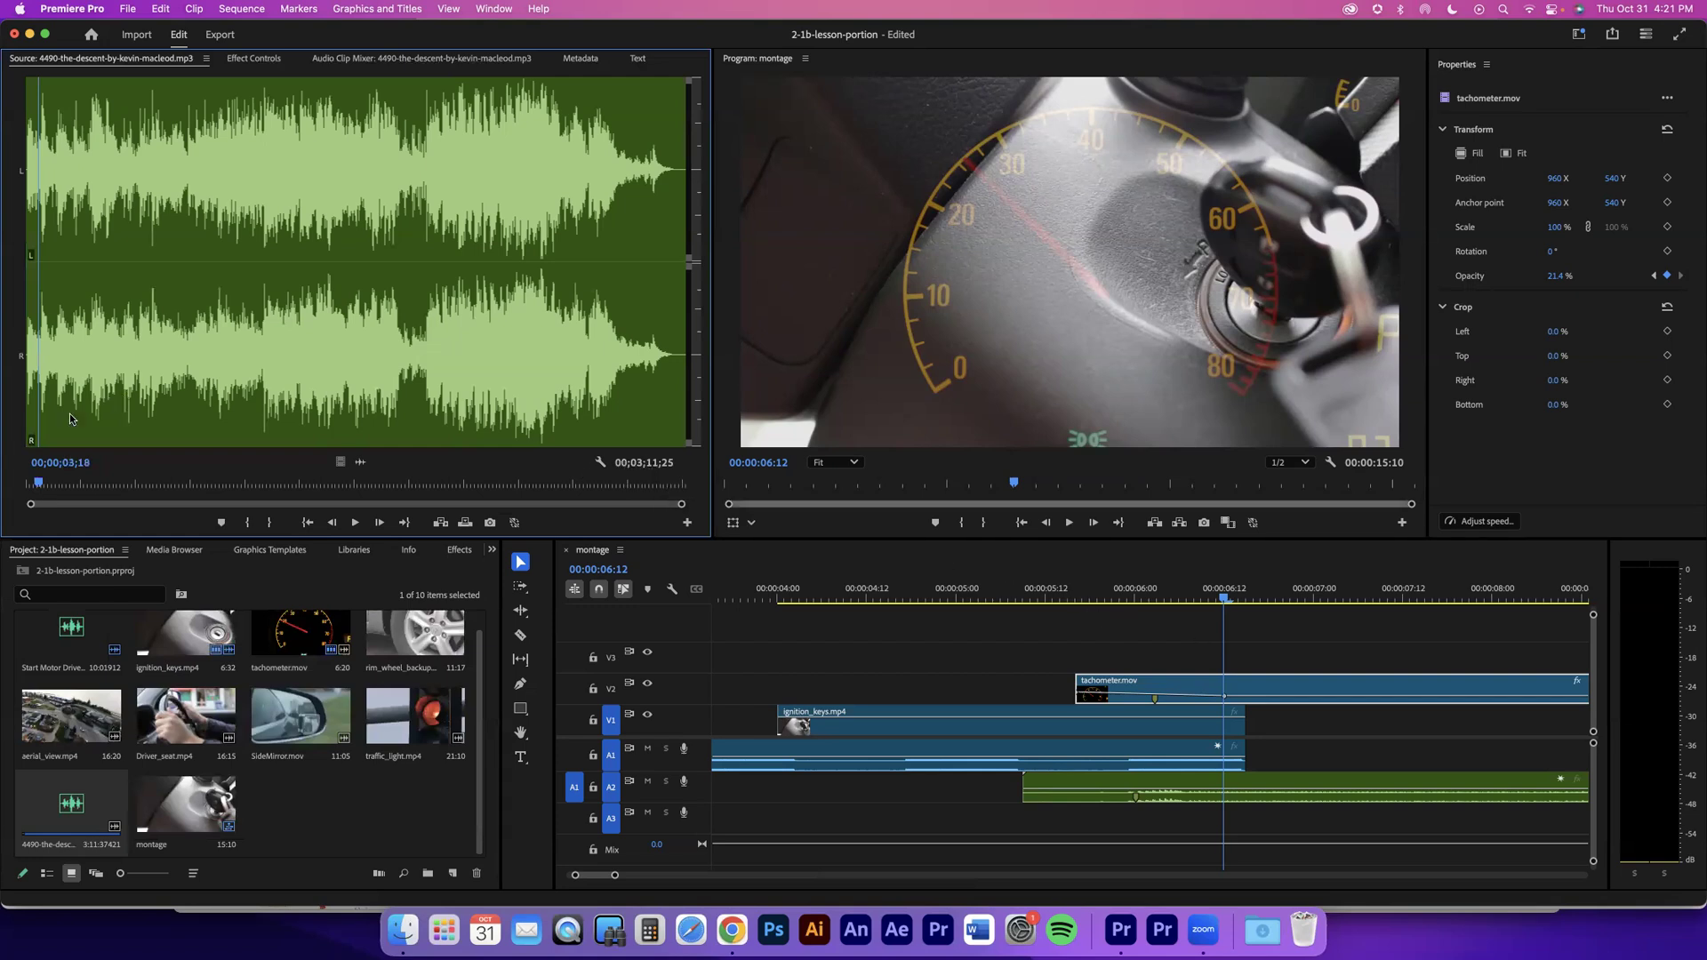
{"action": "left_click", "coordinate": [58, 463]}
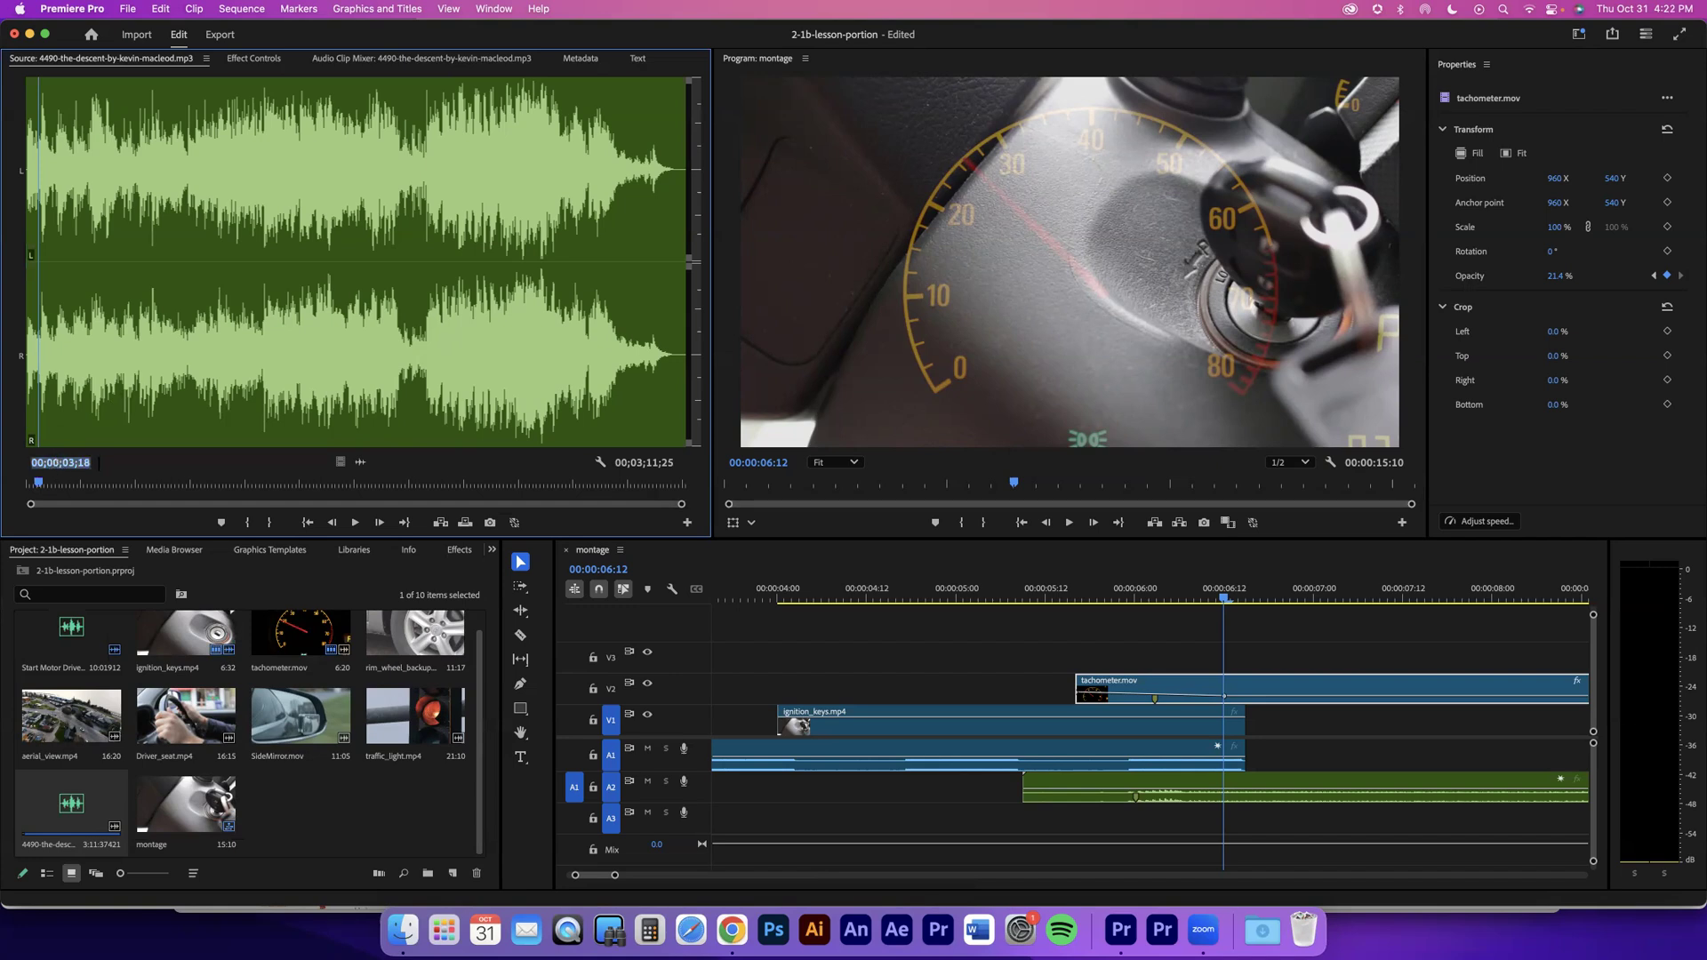
{"action": "type", "text": "100"}
{"action": "key", "text": "Return"}
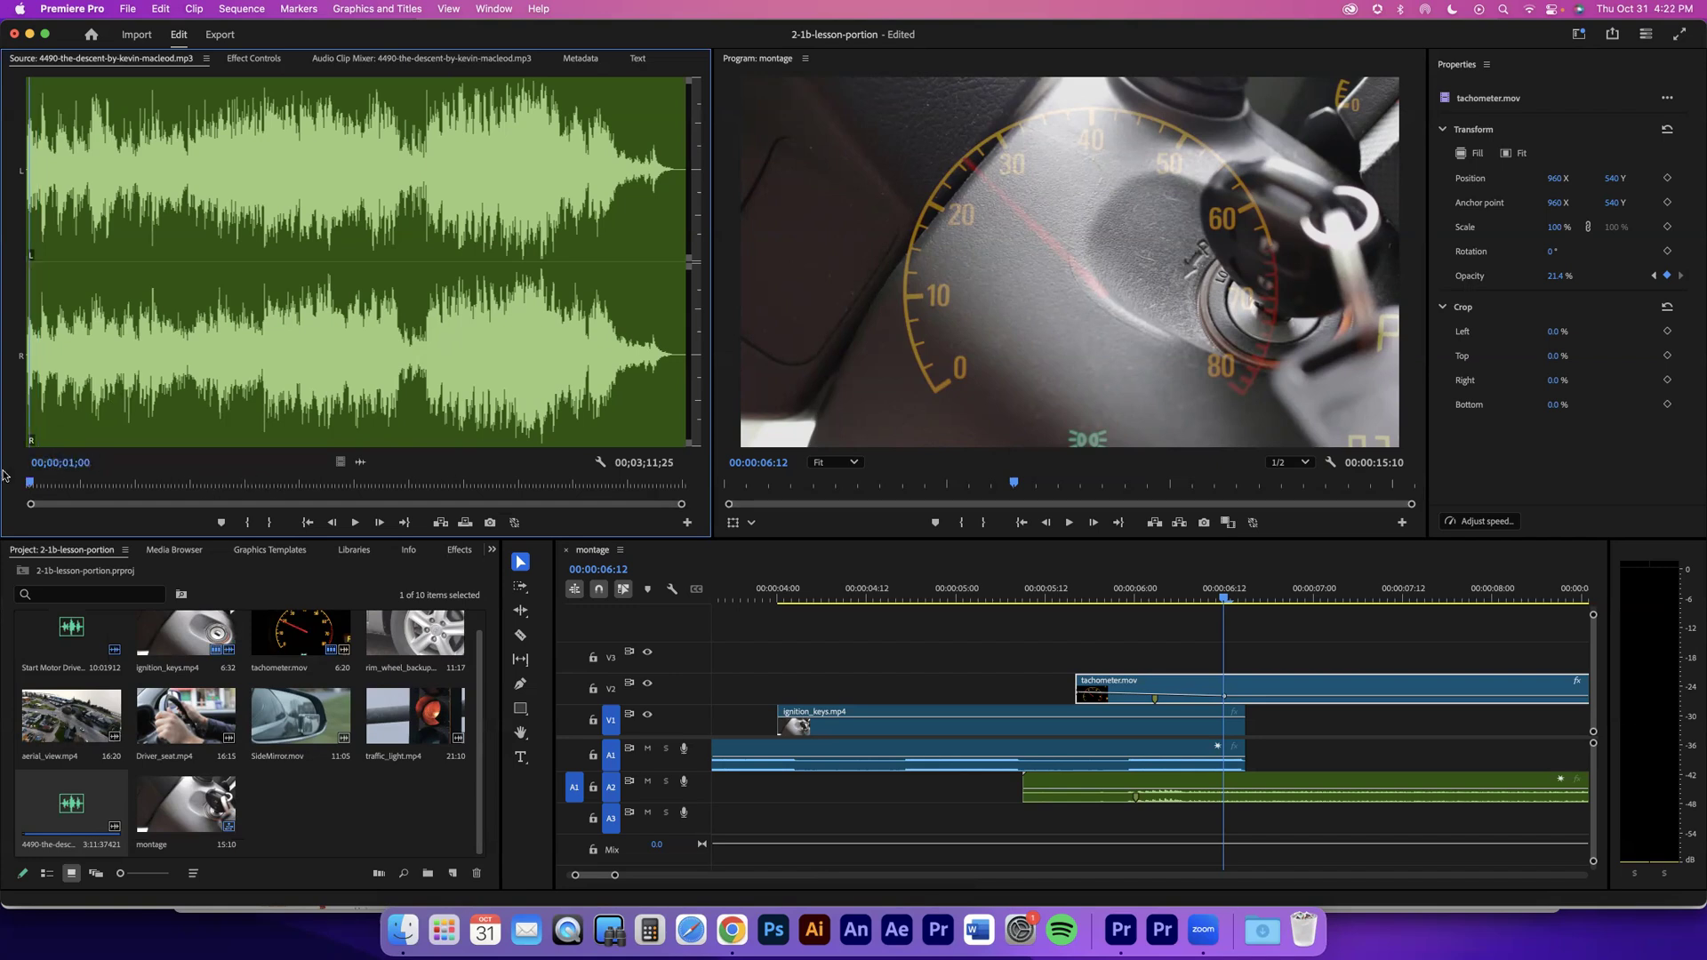
{"action": "left_click", "coordinate": [60, 463]}
{"action": "type", "text": "300"}
{"action": "key", "text": "Return"}
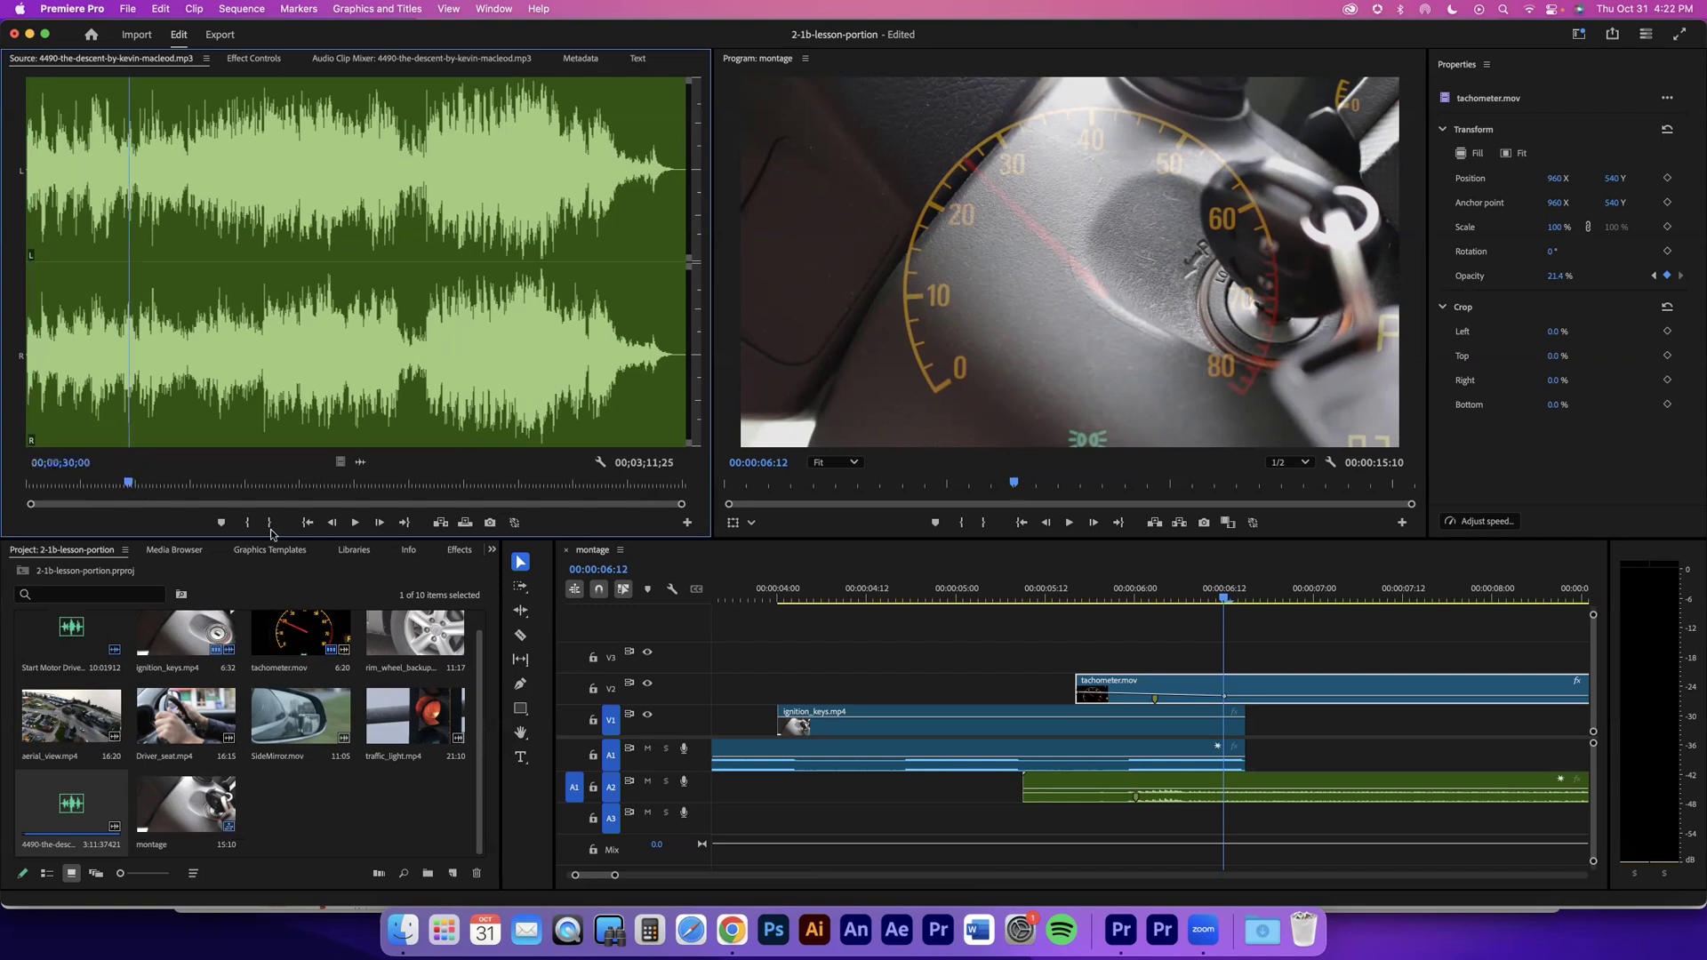
{"action": "key", "text": "o"}
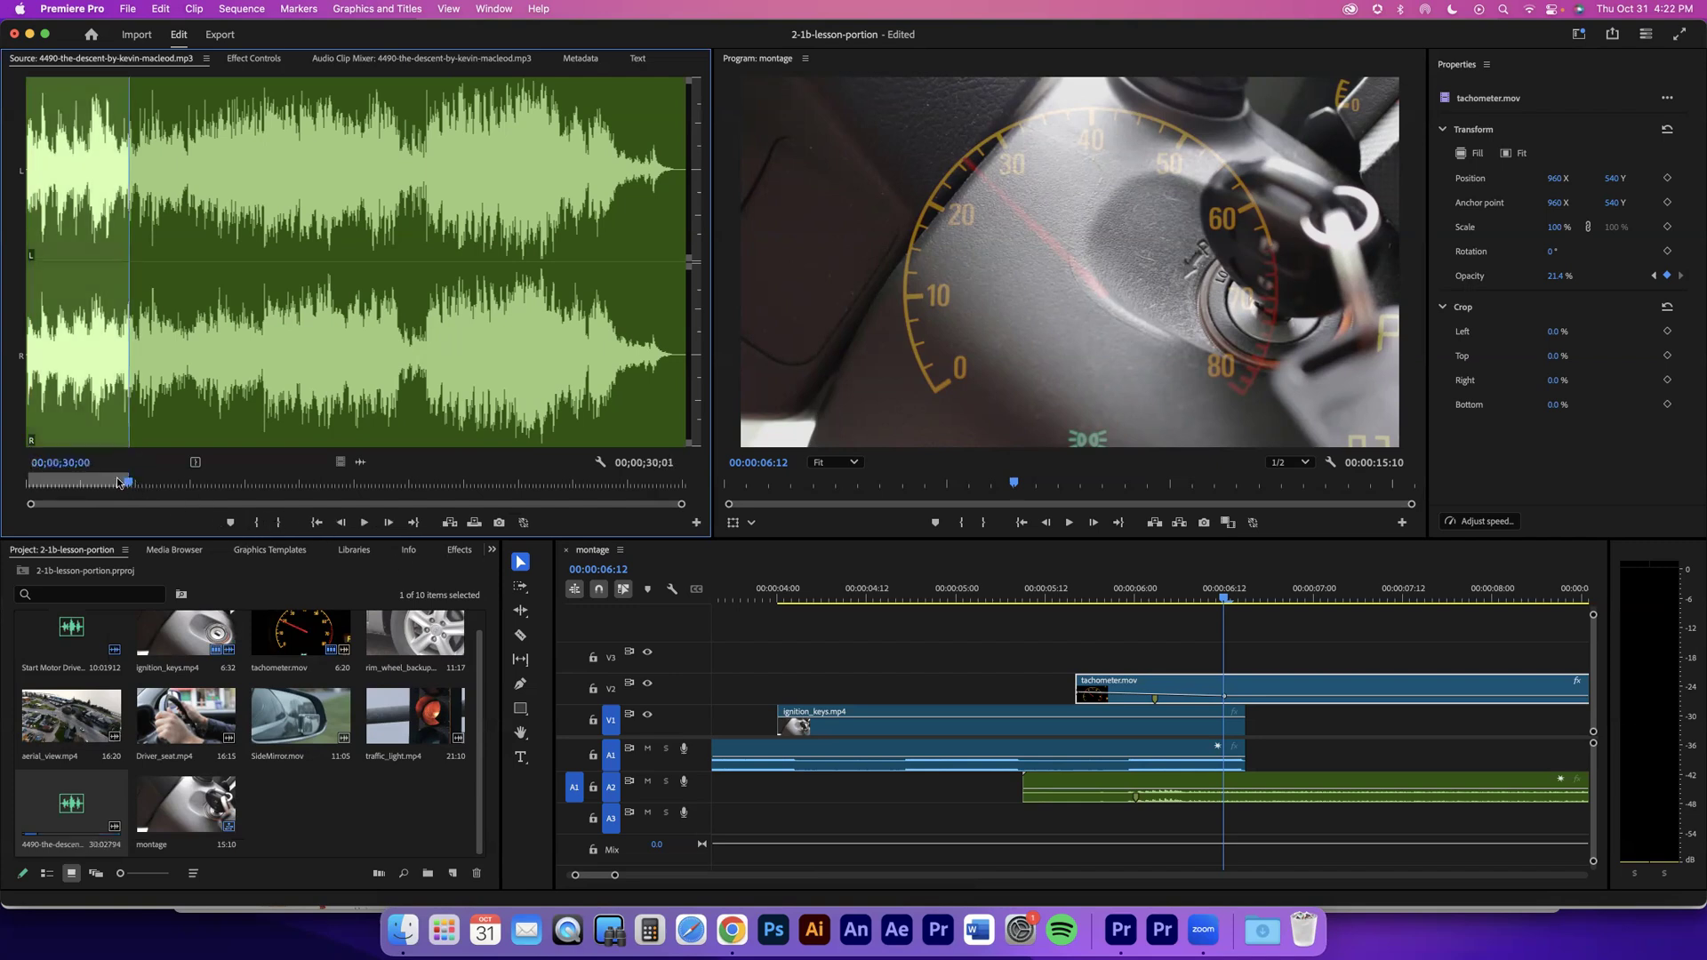
Step: Move the background music's source playhead to 00;00;27;00, three seconds before the Out point
{"action": "left_click", "coordinate": [77, 462]}
{"action": "type", "text": "270"}
{"action": "key", "text": "Return"}
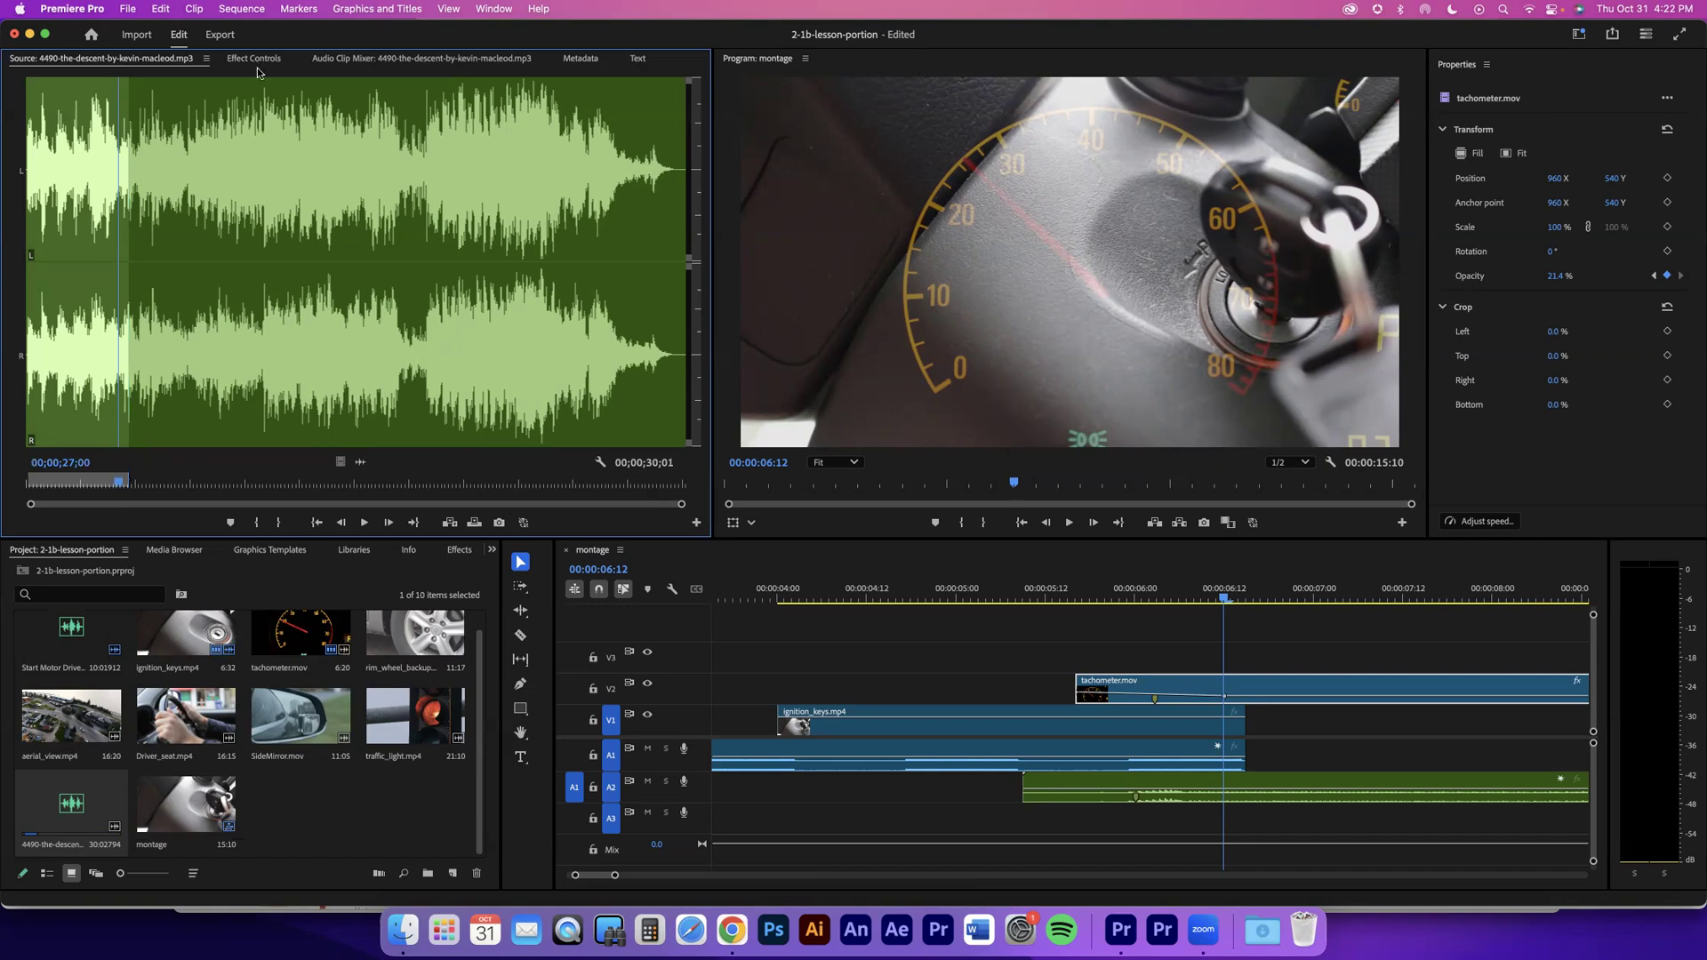
Step: Switch to Chrome and review the lesson's audio requirements: the Constant Power crossfade, the sound effects and the L or J cut
{"action": "key", "text": "super+Tab"}
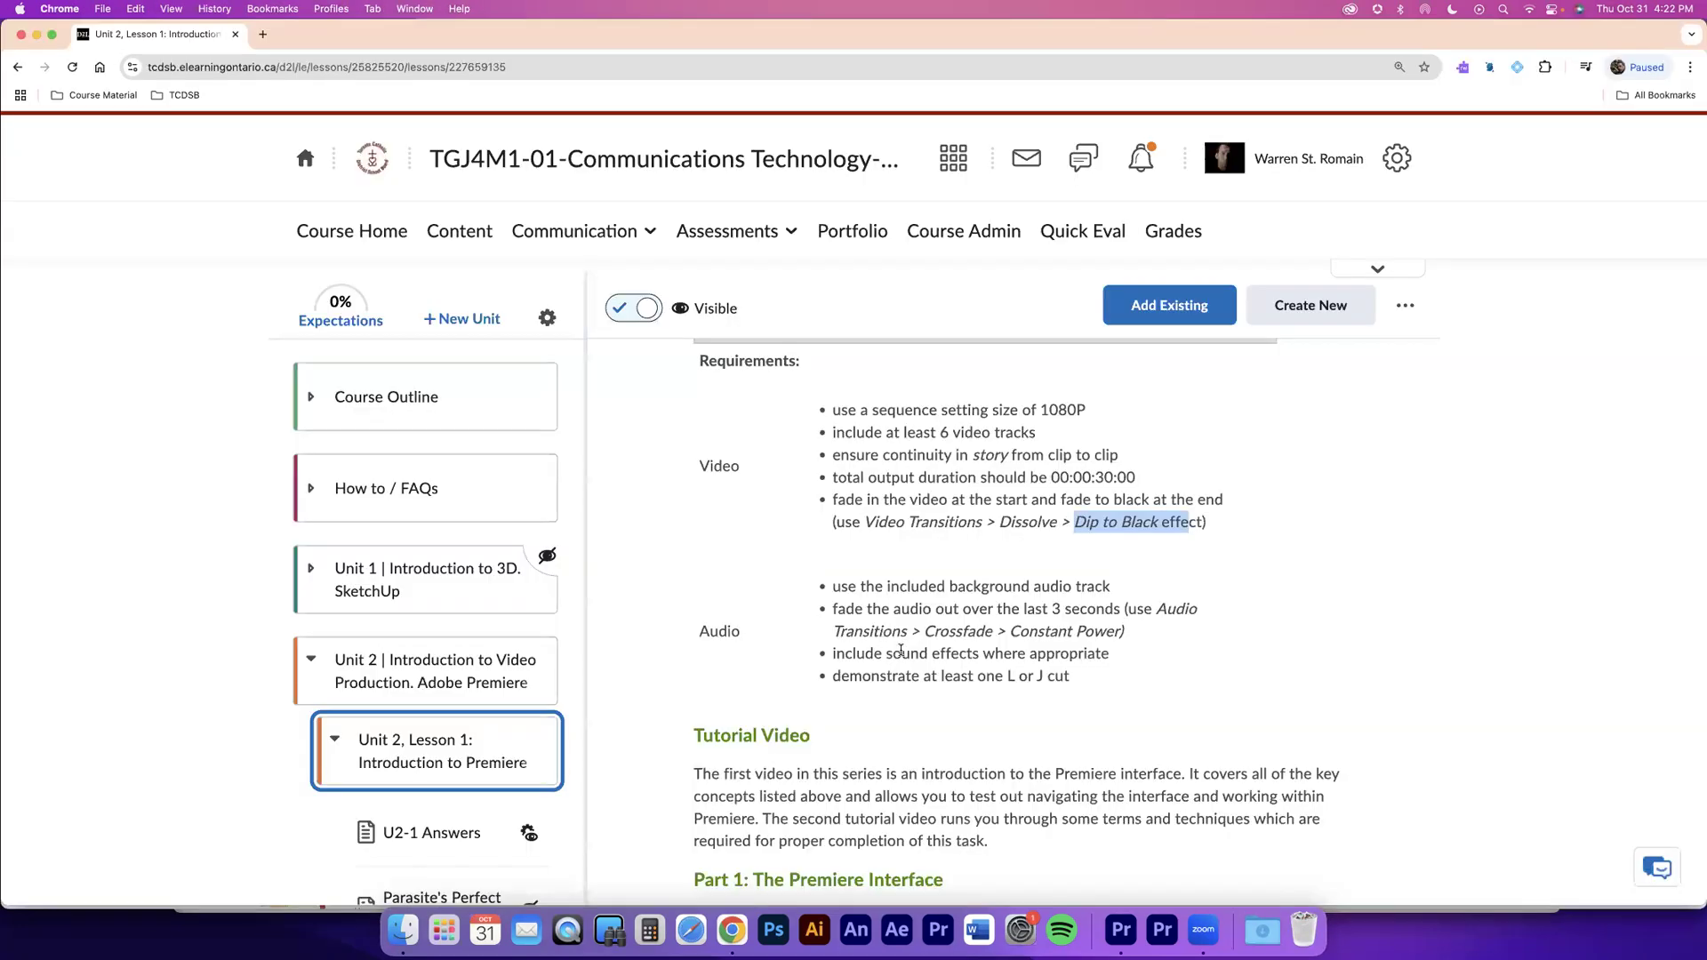
{"action": "left_click_drag", "start_coordinate": [1126, 632], "coordinate": [1010, 632]}
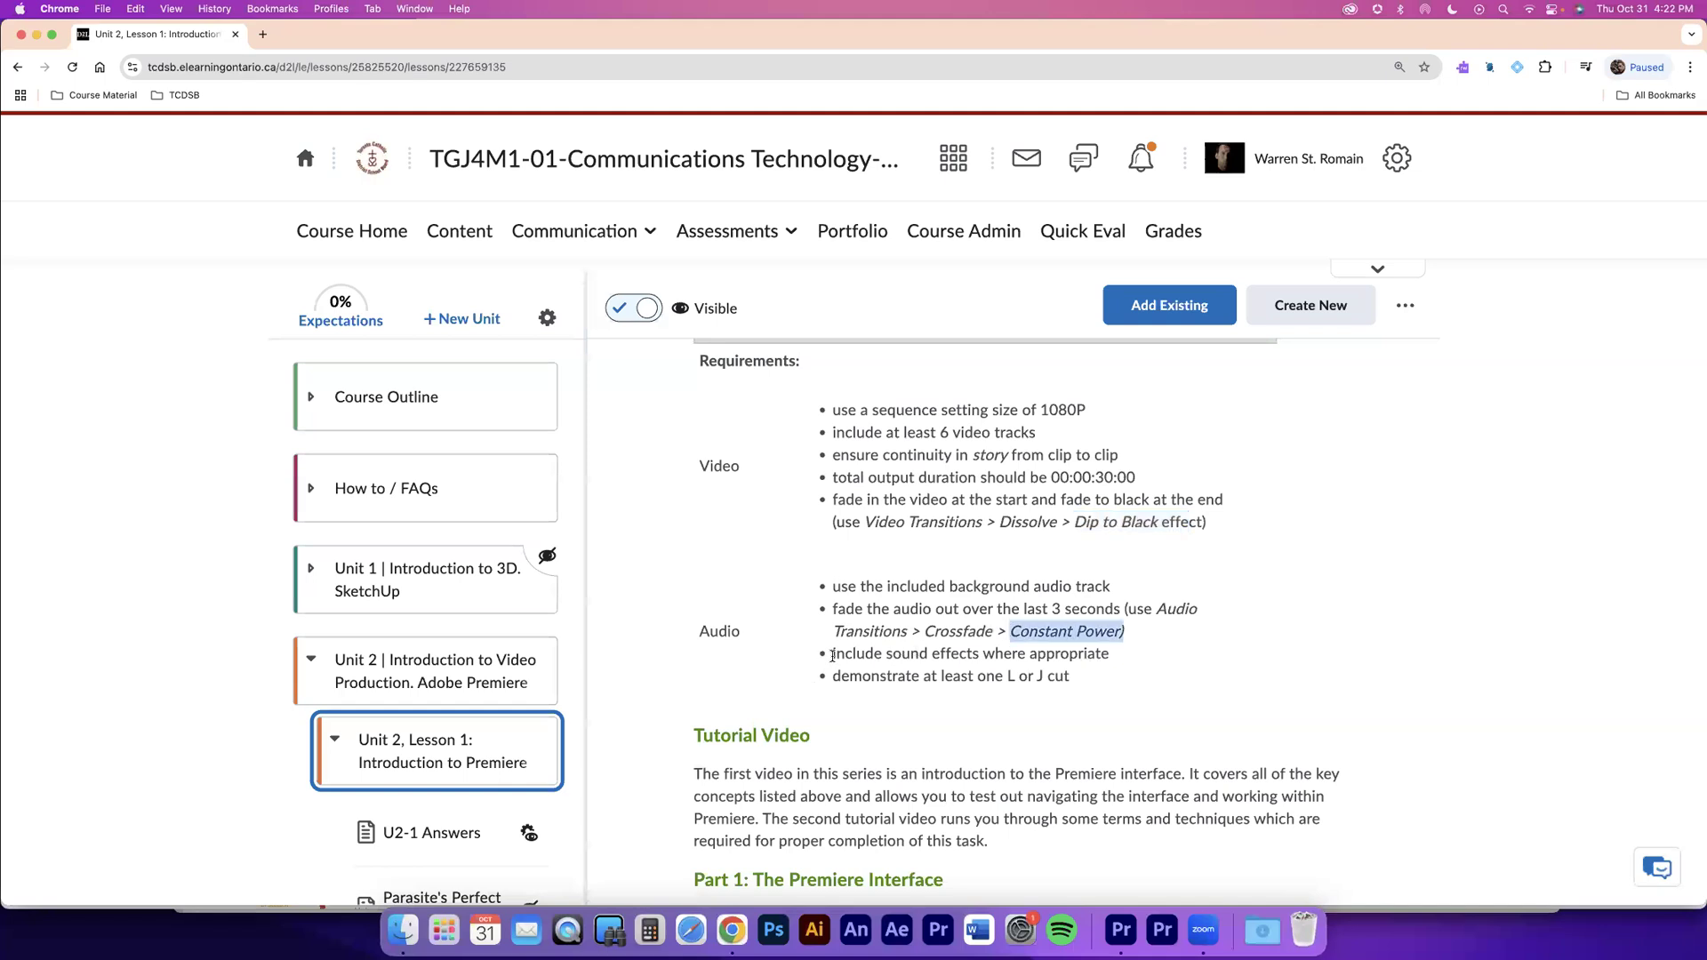
{"action": "left_click_drag", "start_coordinate": [833, 655], "coordinate": [968, 655]}
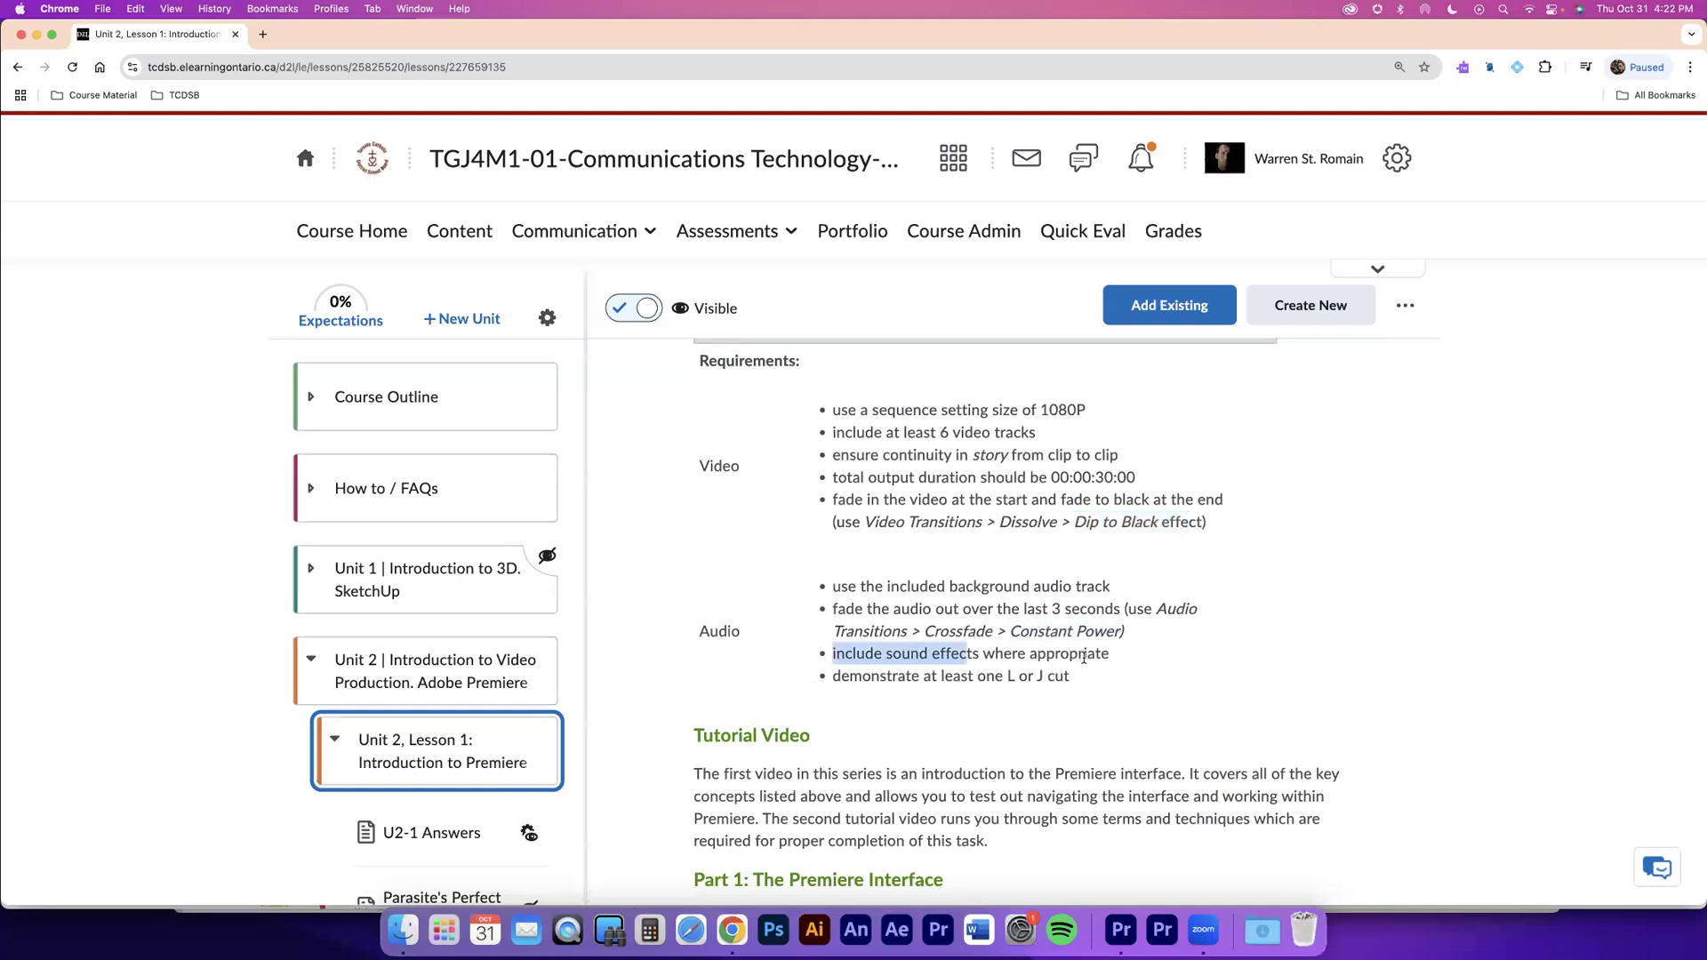
{"action": "left_click_drag", "start_coordinate": [1083, 657], "coordinate": [1086, 656]}
{"action": "left_click_drag", "start_coordinate": [836, 678], "coordinate": [876, 659]}
{"action": "left_click_drag", "start_coordinate": [841, 677], "coordinate": [1030, 677]}
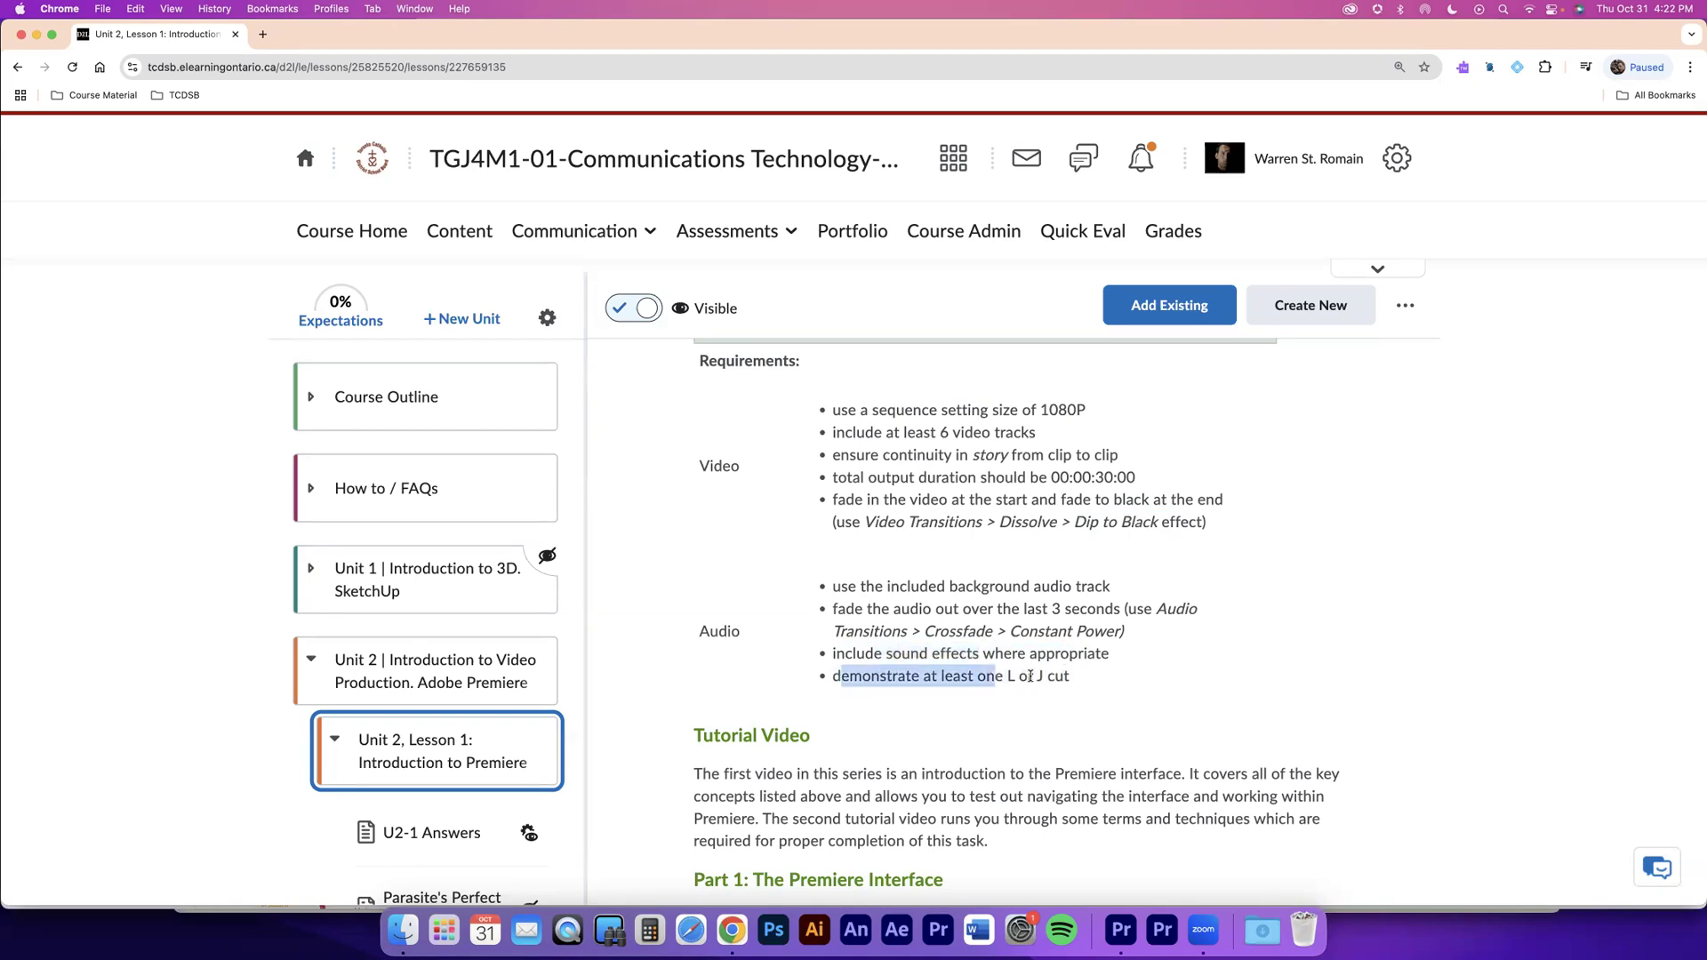
{"action": "double_click", "coordinate": [1041, 678]}
{"action": "scroll", "coordinate": [1044, 675], "scroll_direction": "up", "scroll_amount": 1}
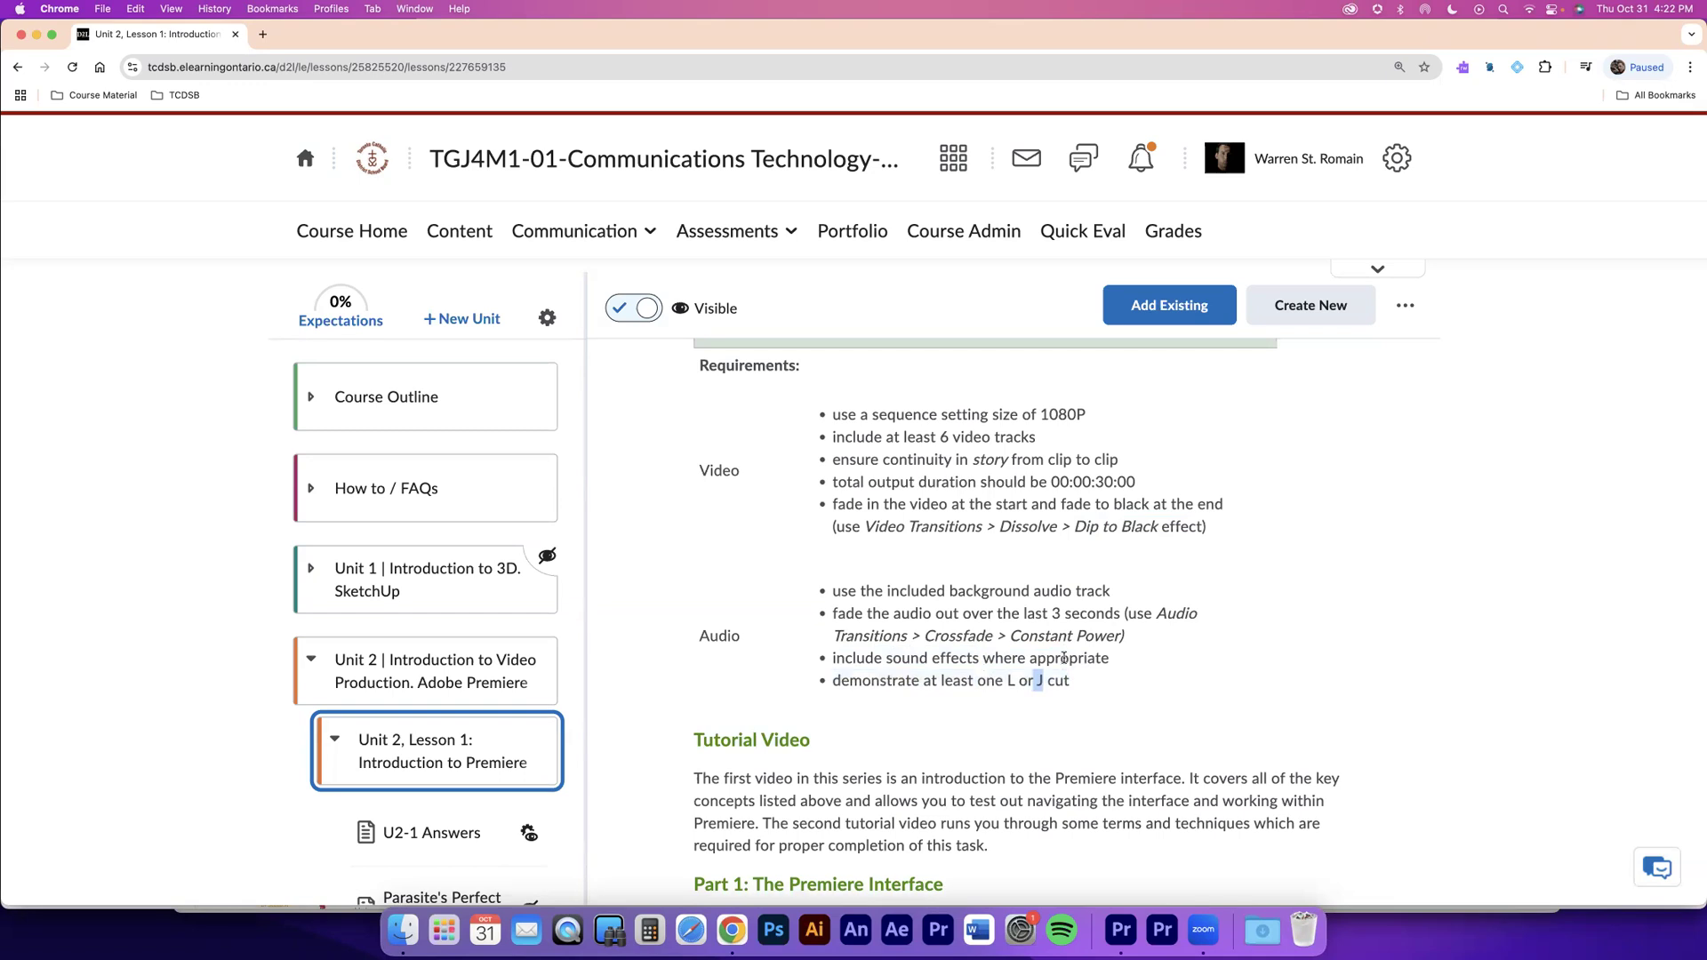
Step: Read the lesson's Submission Requirements, including the portfolio file, WIX blog entry and lesson questions, and look through the Unit 2 lesson list
{"action": "scroll", "coordinate": [1064, 658], "scroll_direction": "down", "scroll_amount": 2}
{"action": "scroll", "coordinate": [1064, 658], "scroll_direction": "down", "scroll_amount": 5}
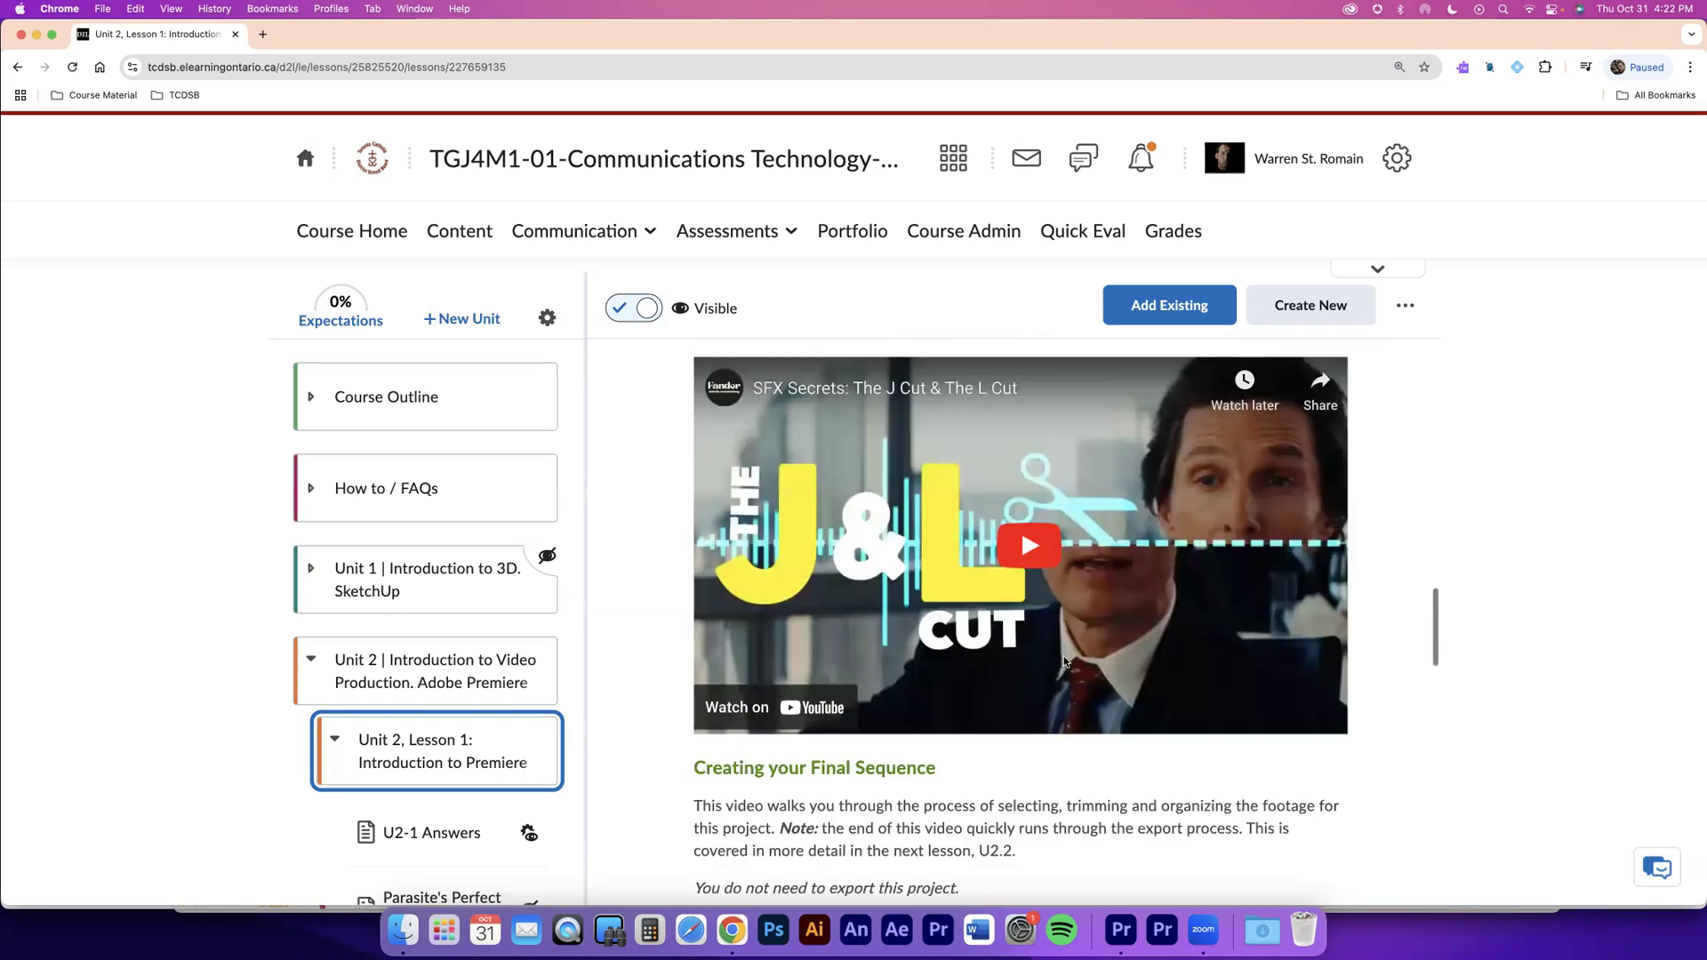
{"action": "scroll", "coordinate": [1064, 662], "scroll_direction": "down", "scroll_amount": 5}
{"action": "scroll", "coordinate": [1064, 658], "scroll_direction": "down", "scroll_amount": 5}
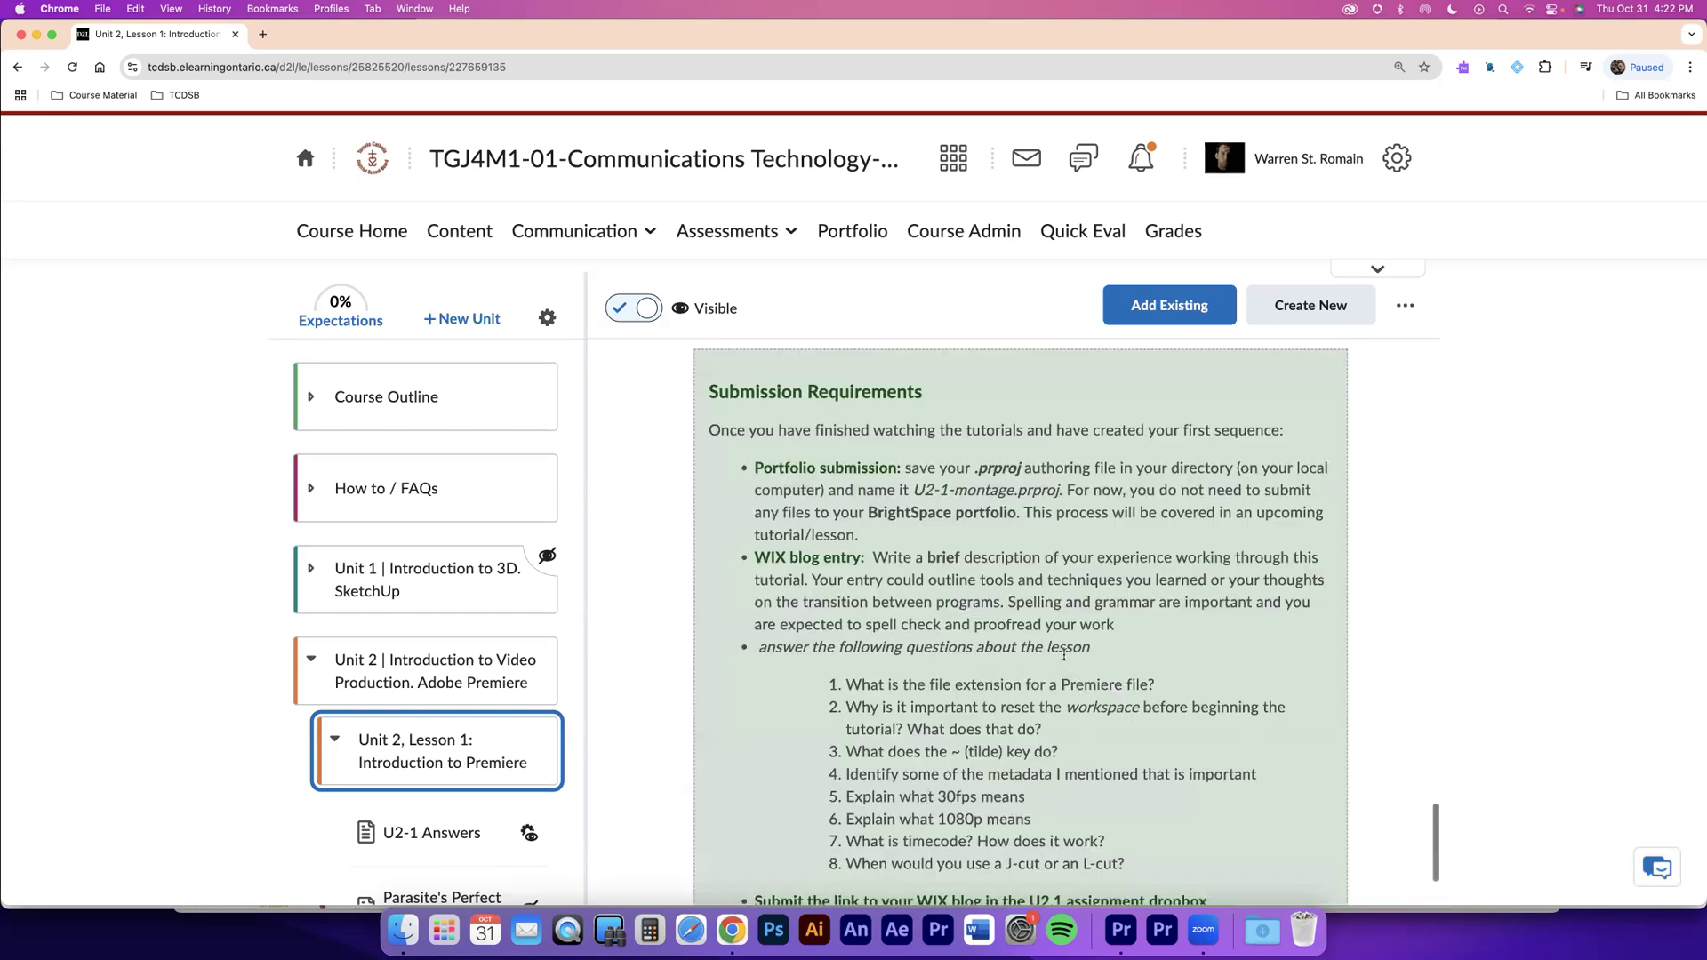
{"action": "scroll", "coordinate": [1060, 653], "scroll_direction": "down", "scroll_amount": 1}
{"action": "scroll", "coordinate": [965, 762], "scroll_direction": "down", "scroll_amount": 1}
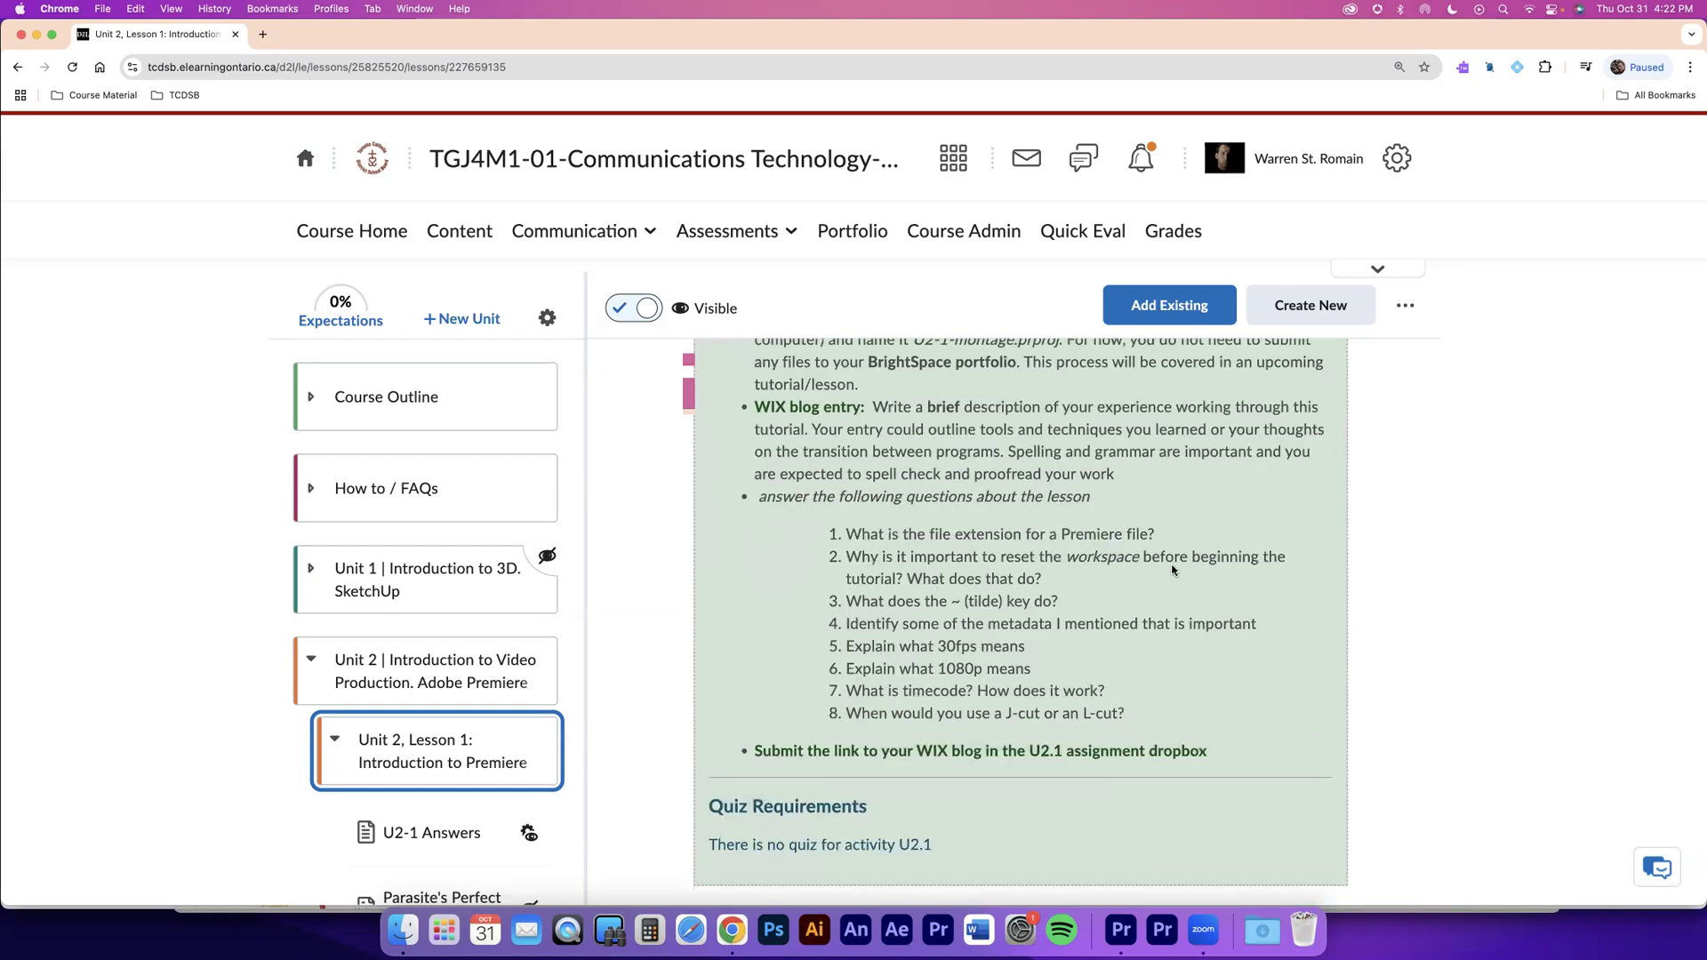
{"action": "left_click_drag", "start_coordinate": [454, 677], "coordinate": [454, 676]}
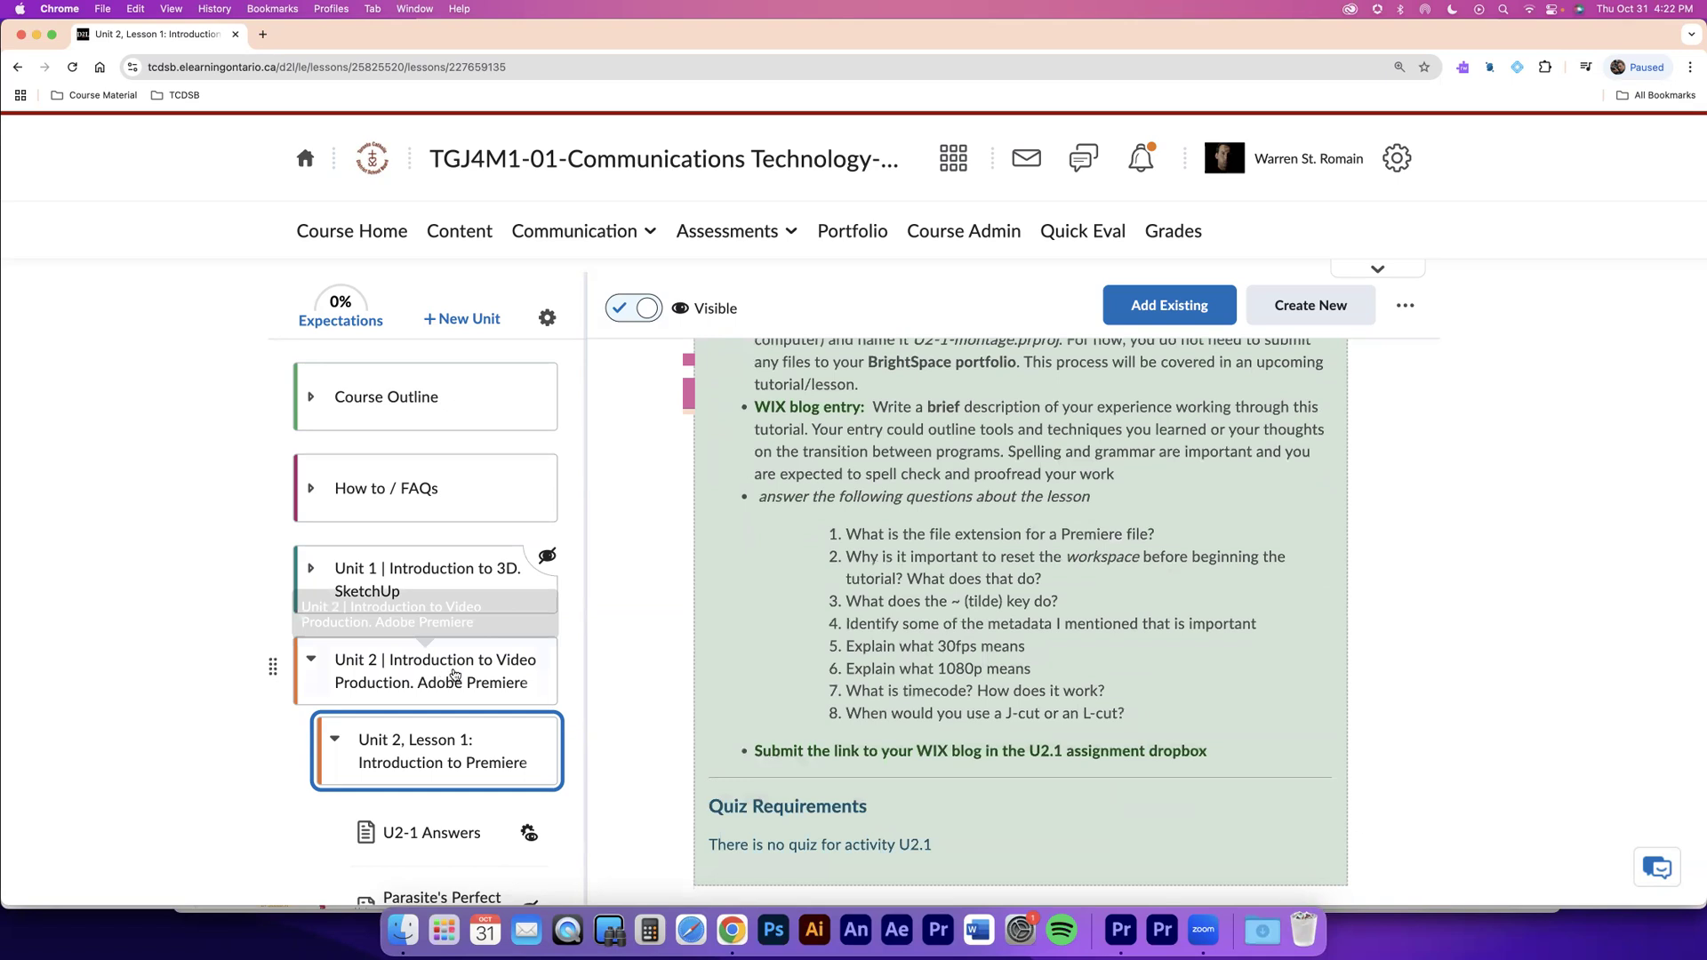
{"action": "scroll", "coordinate": [451, 699], "scroll_direction": "down", "scroll_amount": 3}
{"action": "scroll", "coordinate": [422, 782], "scroll_direction": "down", "scroll_amount": 1}
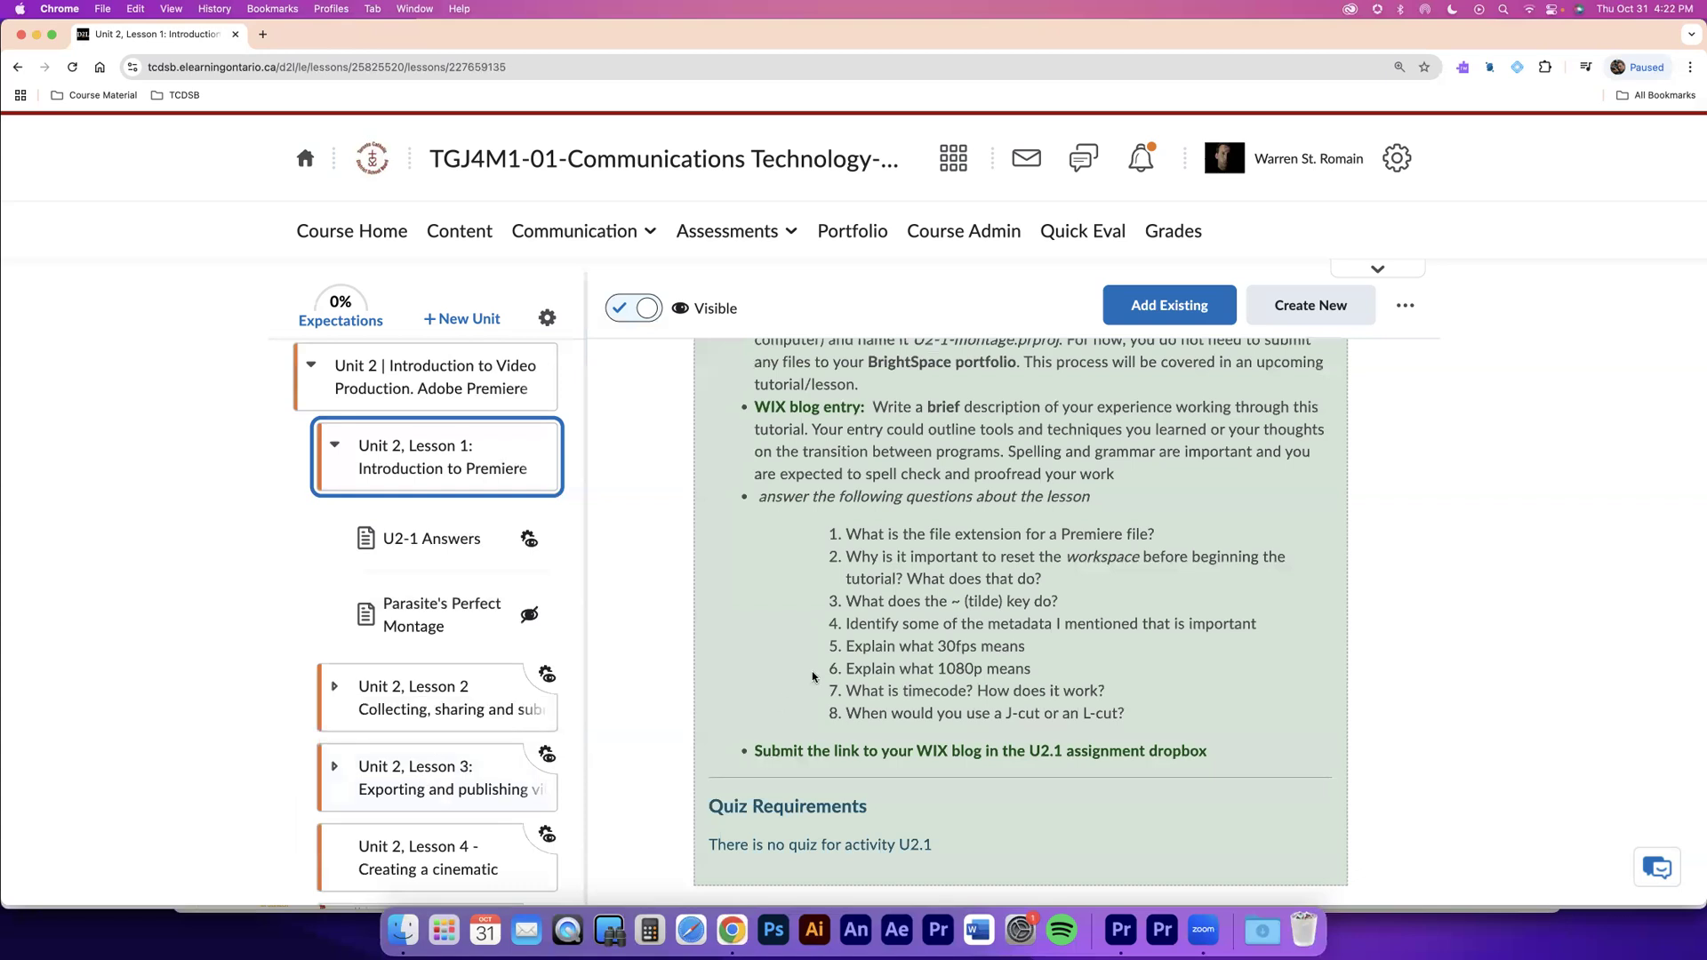
{"action": "scroll", "coordinate": [807, 679], "scroll_direction": "up", "scroll_amount": 1}
{"action": "scroll", "coordinate": [803, 681], "scroll_direction": "up", "scroll_amount": 1}
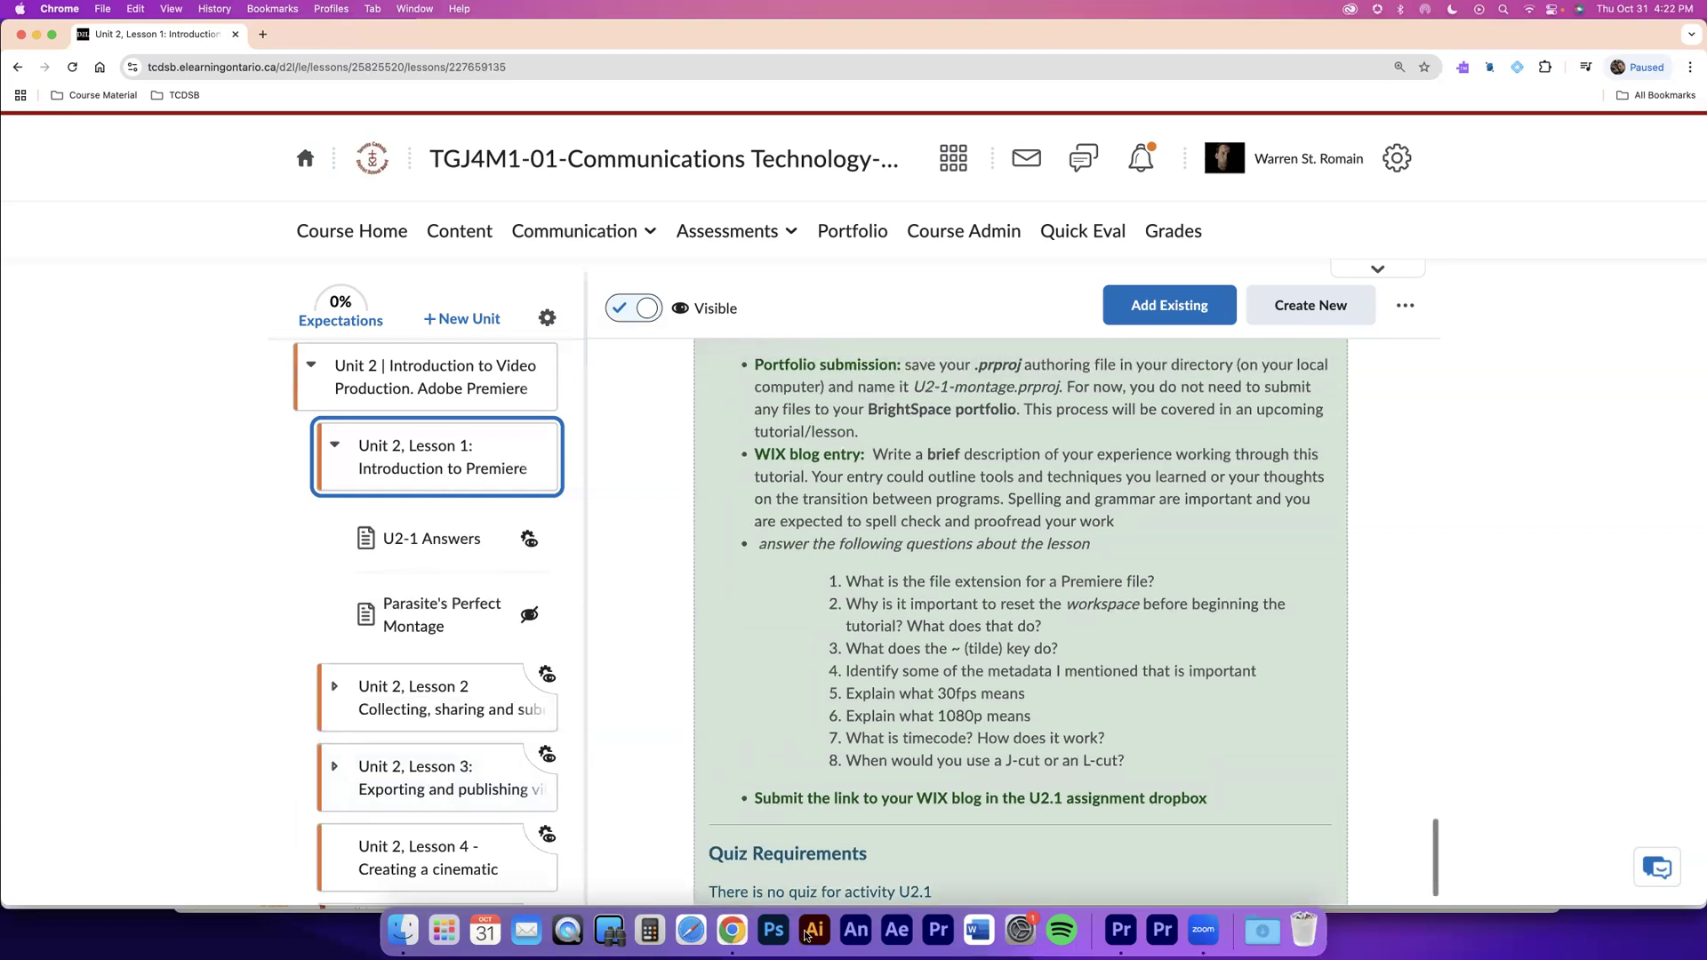
Step: Switch back to Premiere Pro and look at the project's save commands without running any
{"action": "left_click", "coordinate": [1120, 930]}
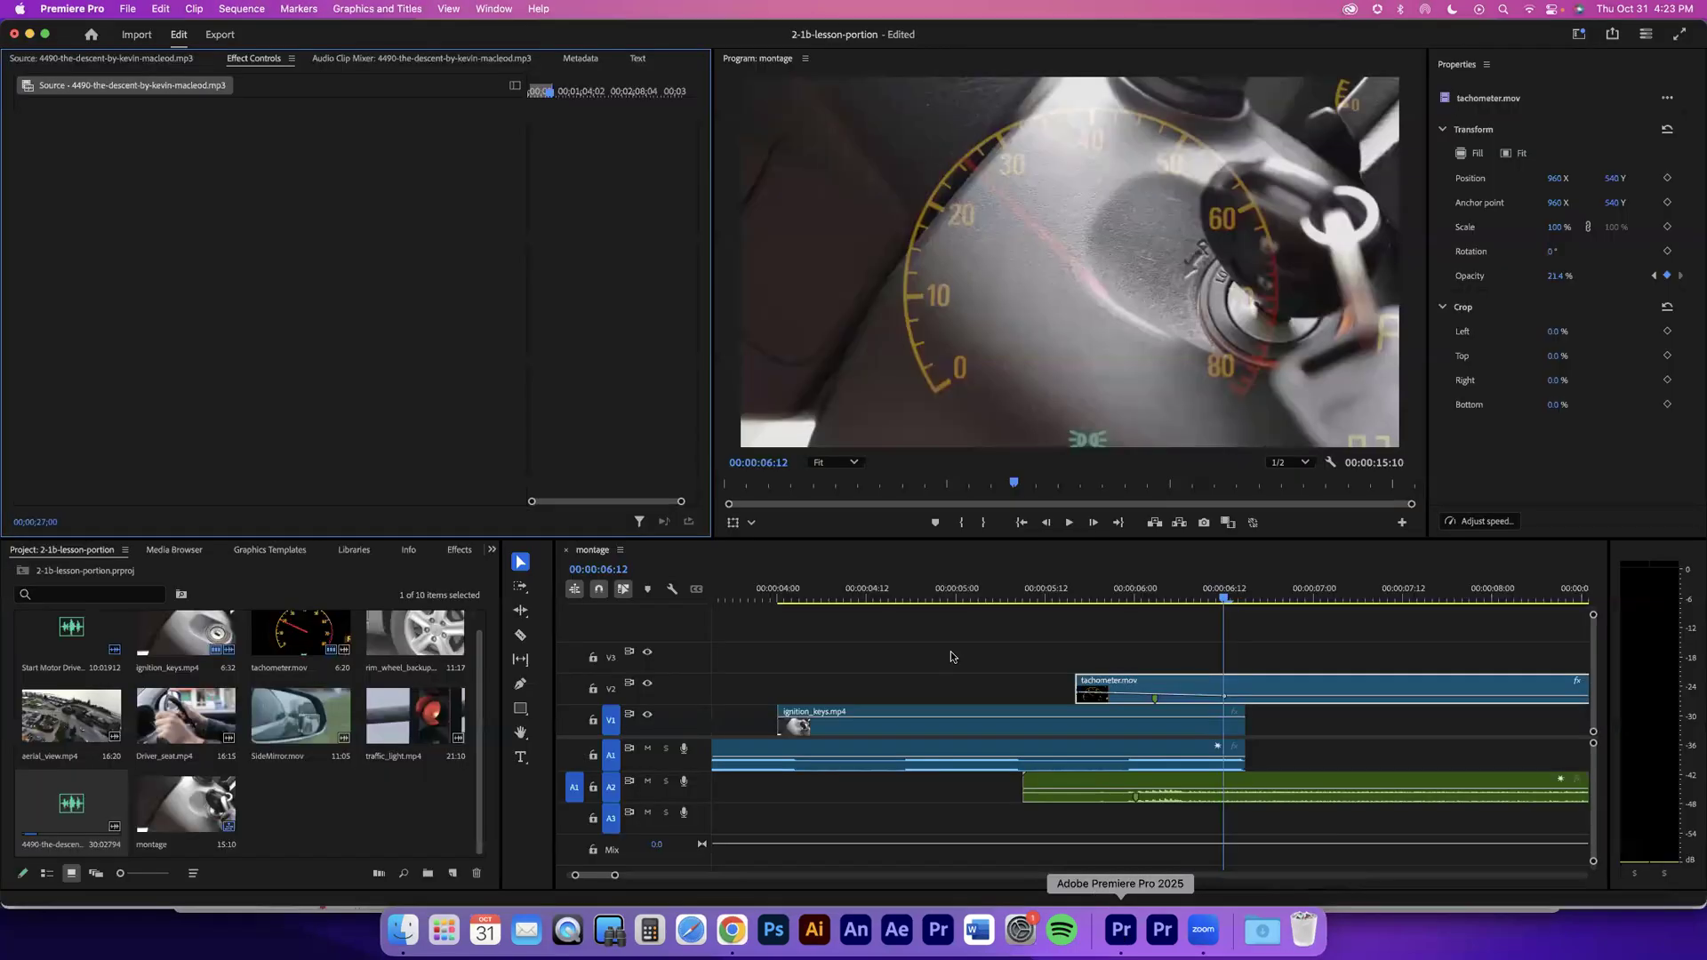
{"action": "left_click", "coordinate": [127, 10]}
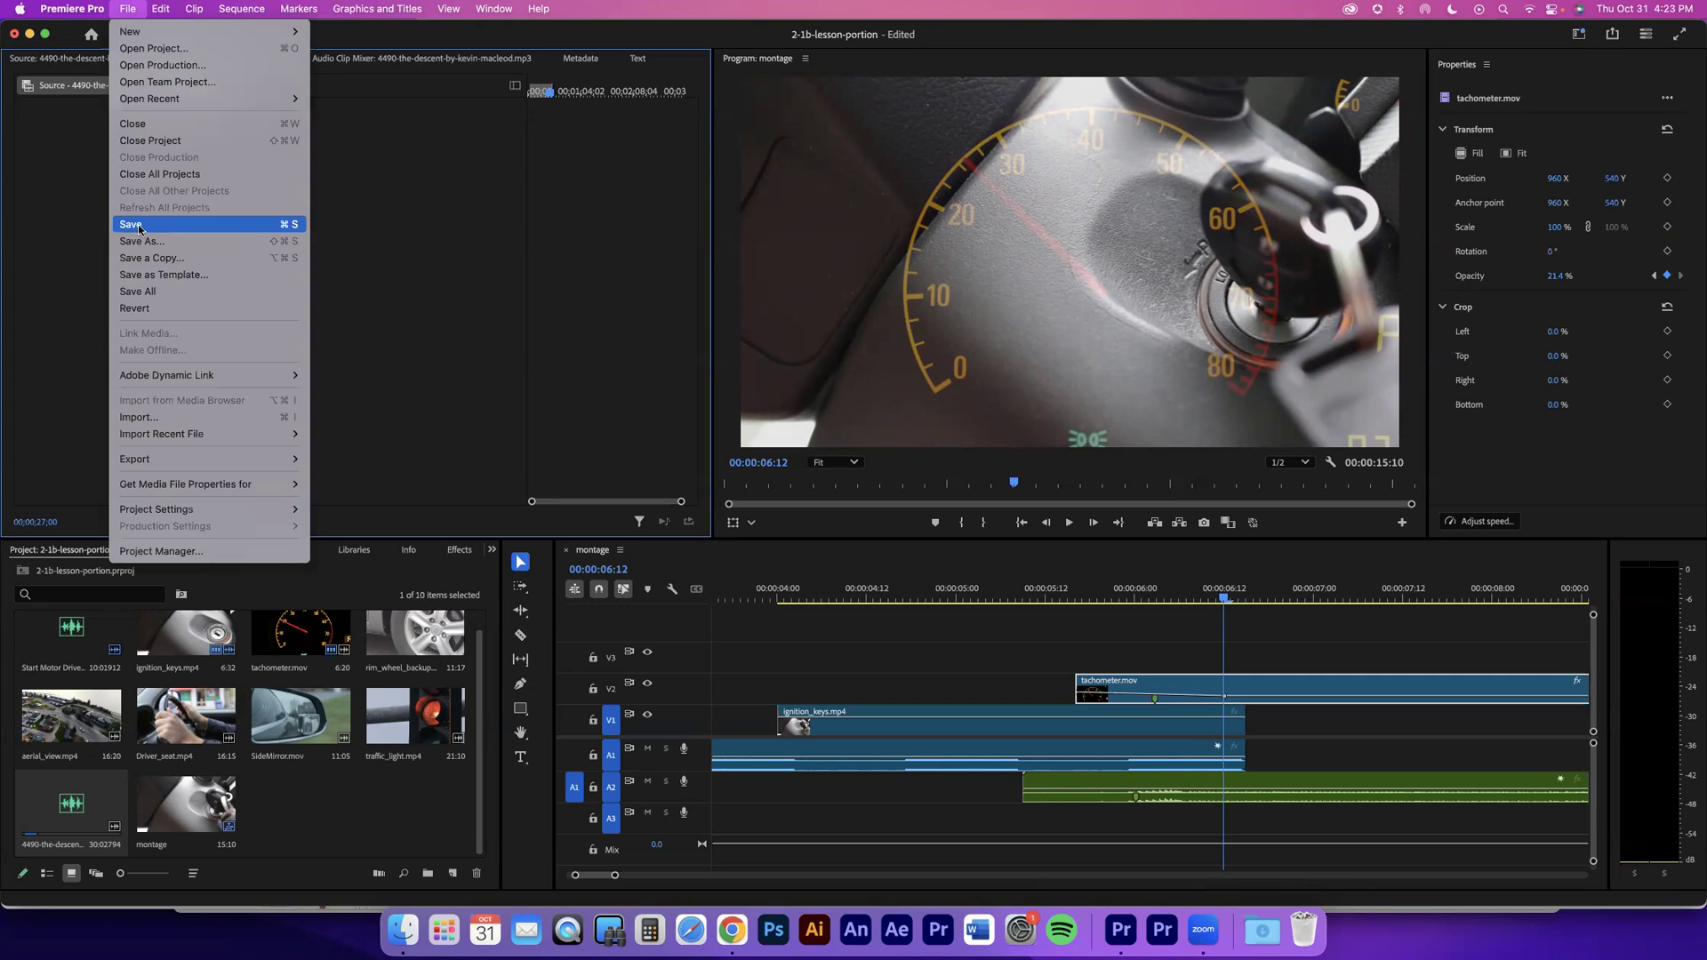
{"action": "left_click", "coordinate": [120, 9]}
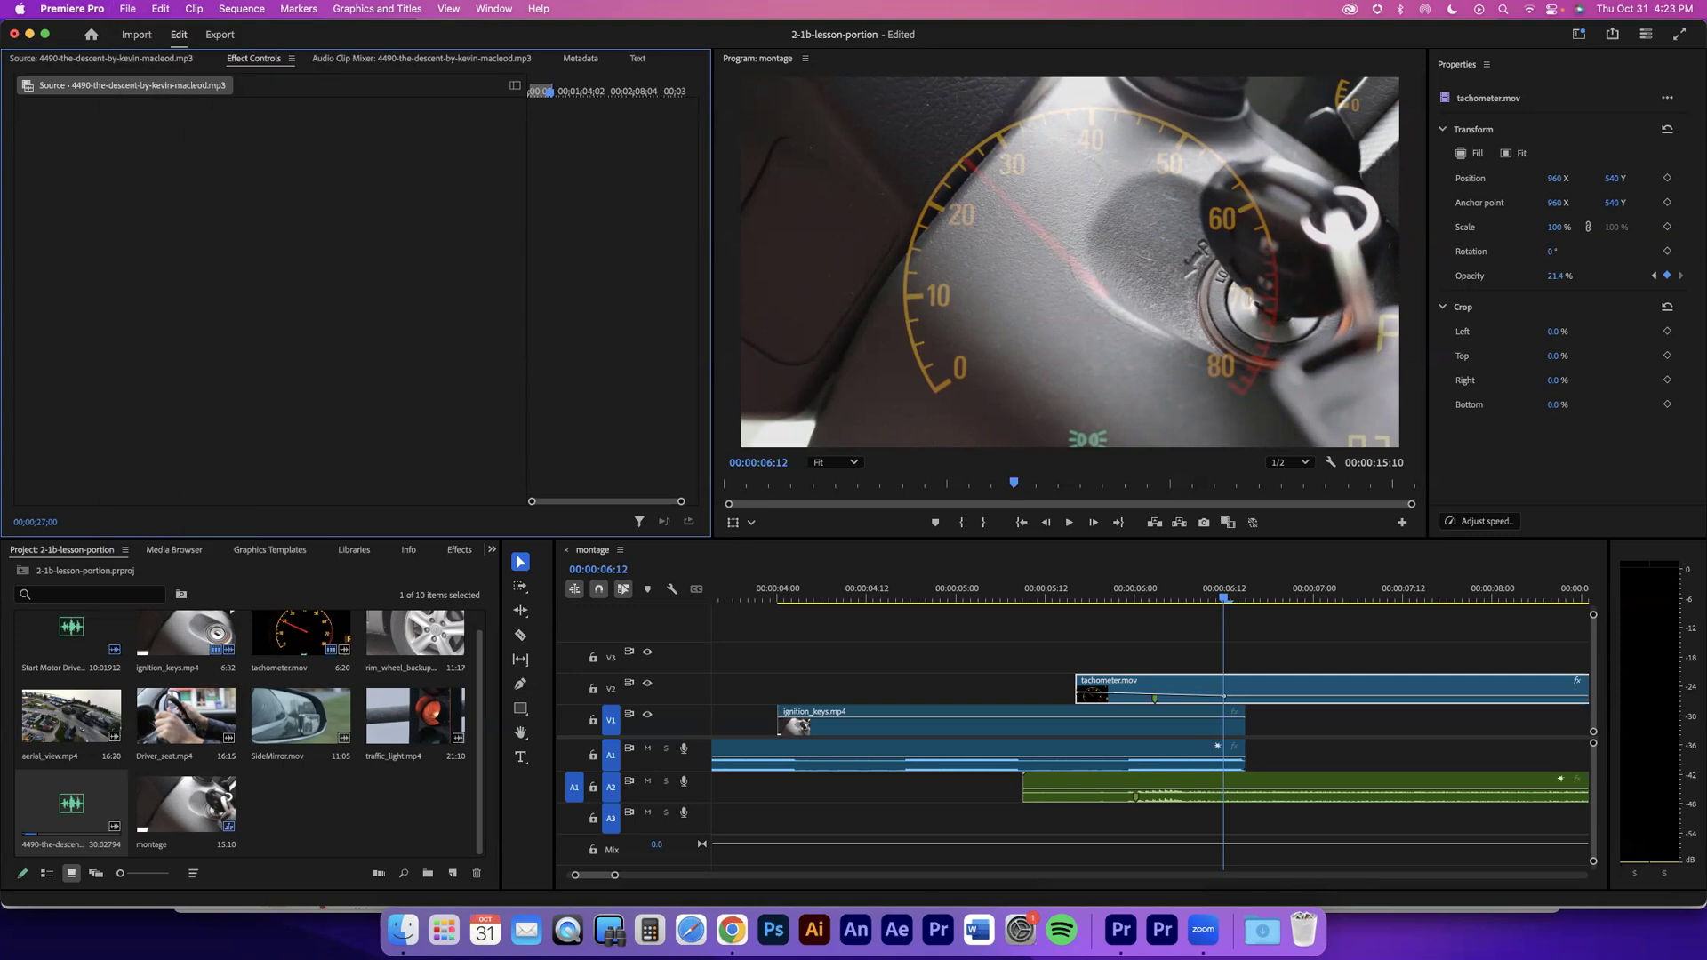